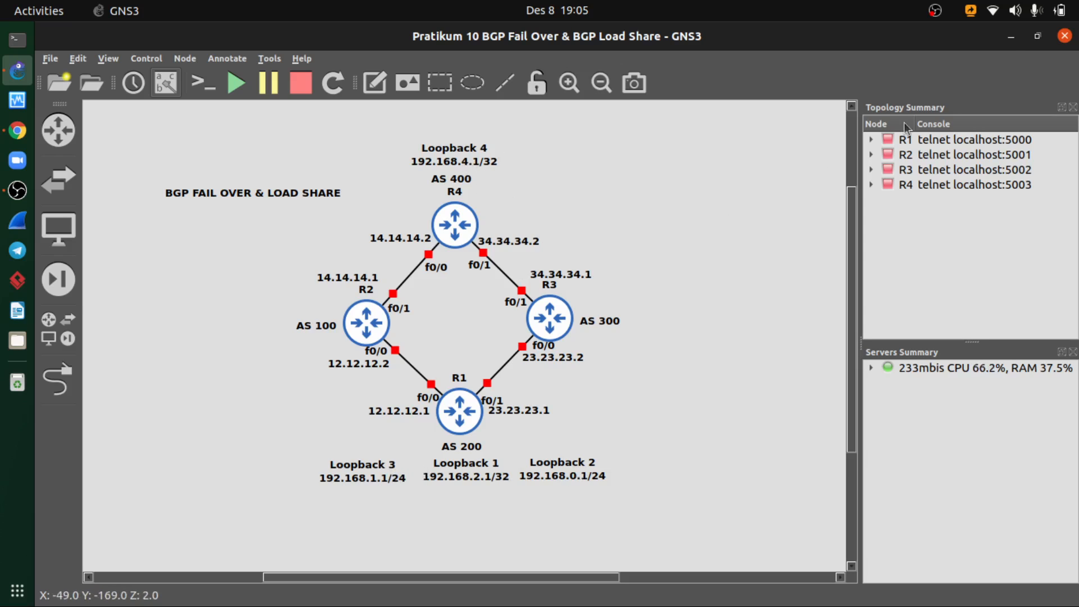
- Review the BGP Load Share topology, peer configuration and load-share commands in the course PDF in Google Chrome
left_click(1007, 39)
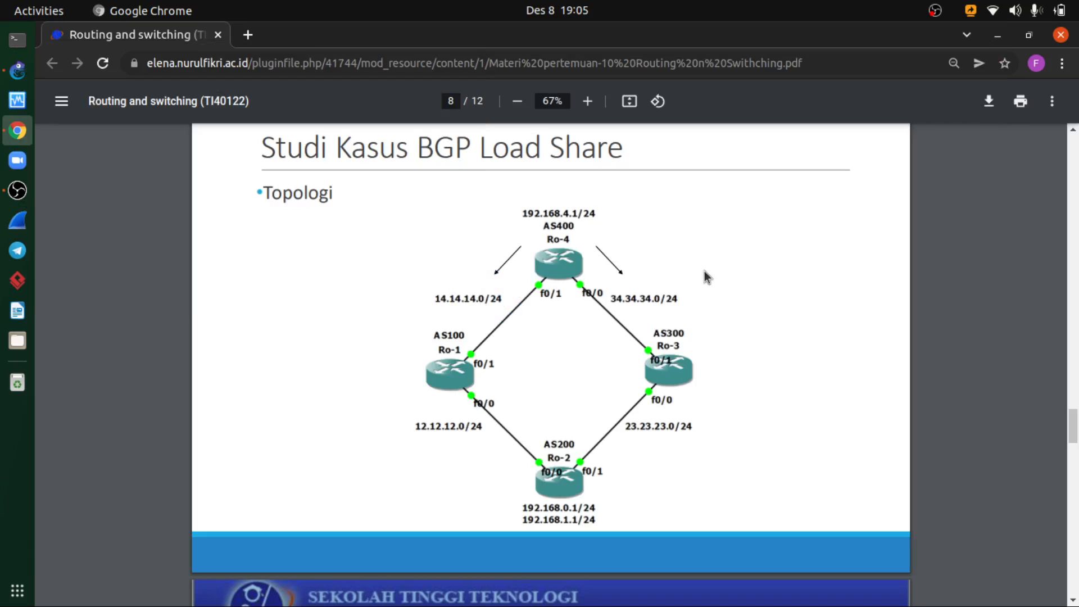
scroll(686, 298, "down", 4)
scroll(684, 304, "down", 5)
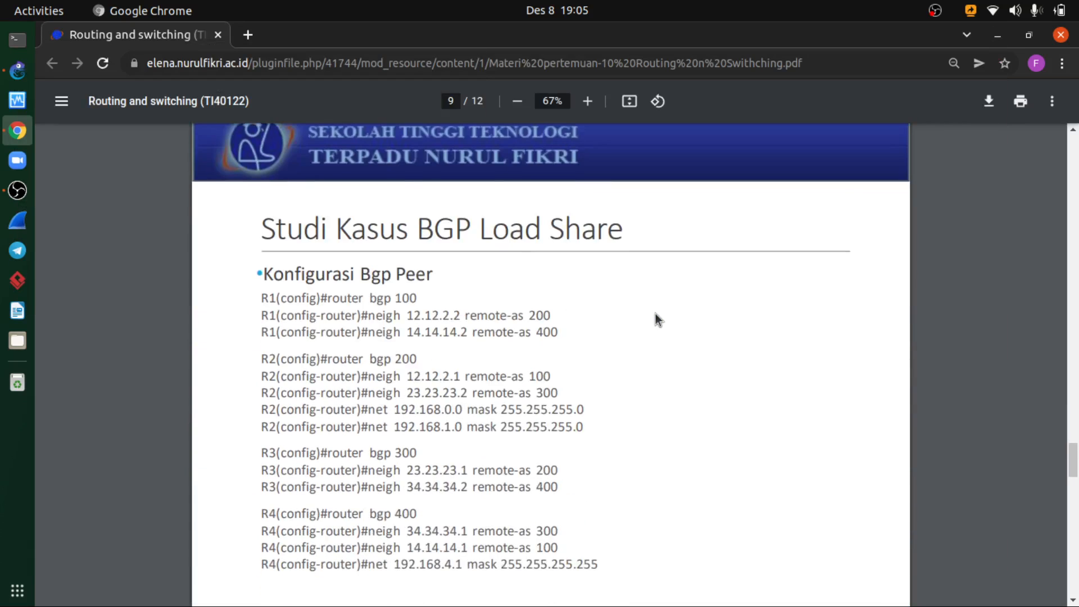
scroll(653, 312, "up", 1)
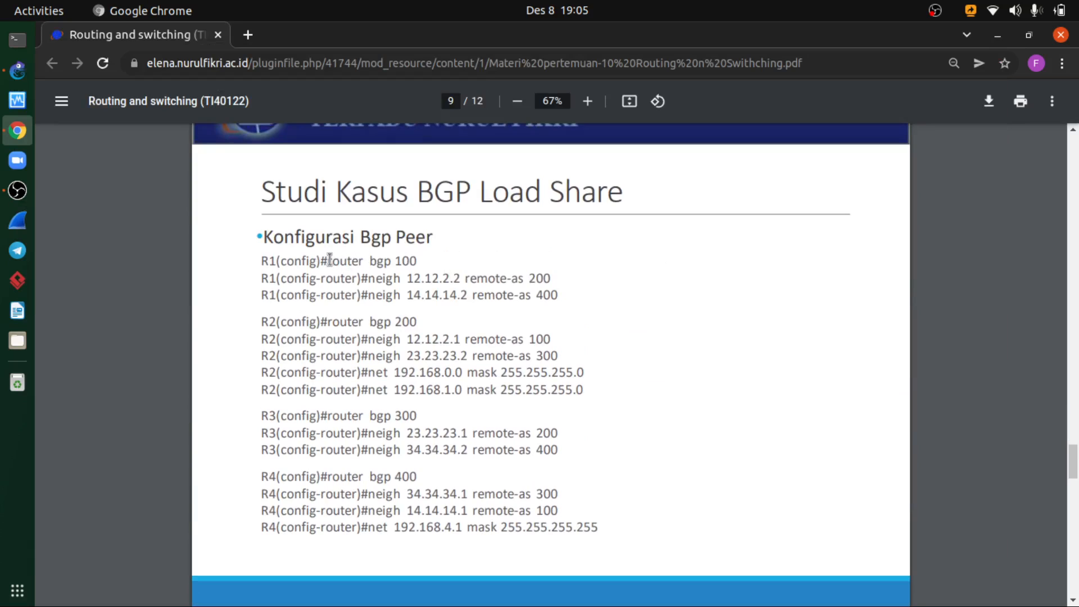
left_click_drag(331, 261, 481, 283)
left_click(481, 286)
scroll(487, 344, "down", 1)
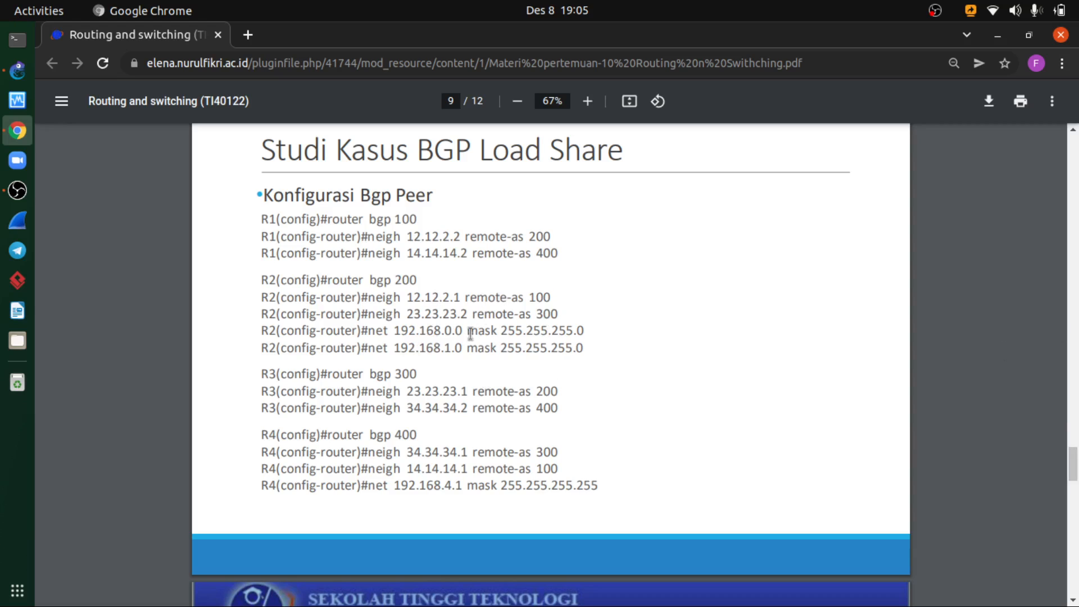
left_click_drag(1076, 467, 1076, 504)
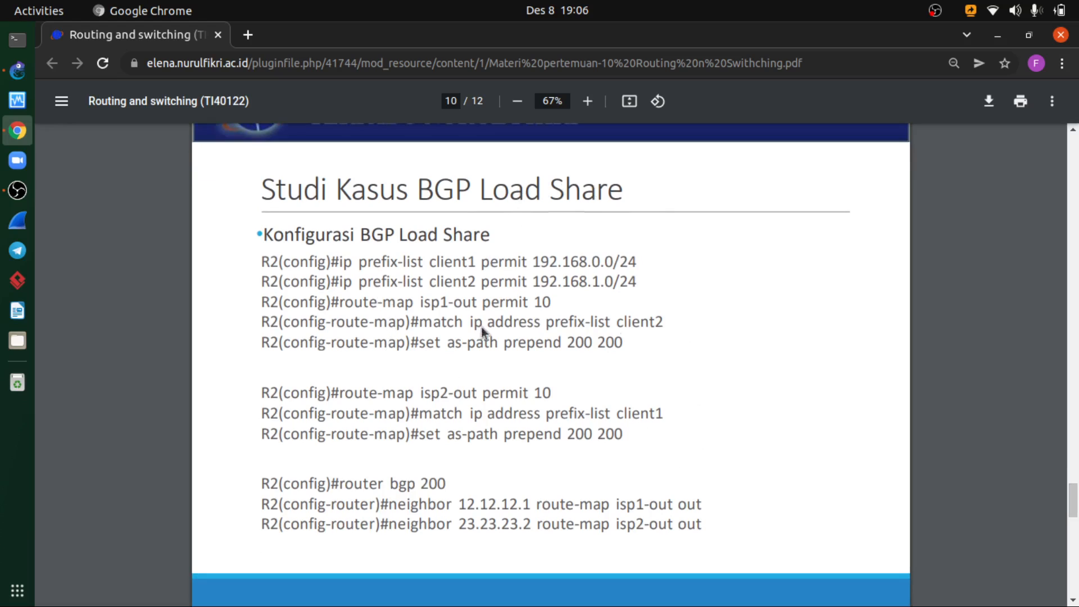
left_click_drag(338, 264, 604, 281)
left_click(591, 263)
- Review the BGP Fail Over weight and peer configuration slides in the course PDF
left_click_drag(1073, 499, 1072, 383)
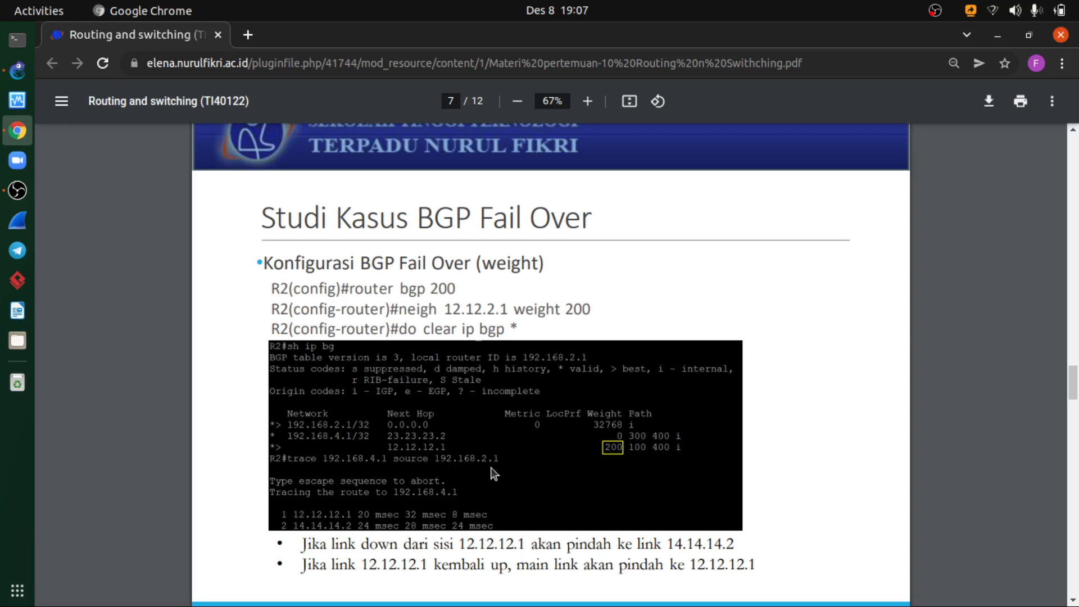
scroll(493, 474, "up", 7)
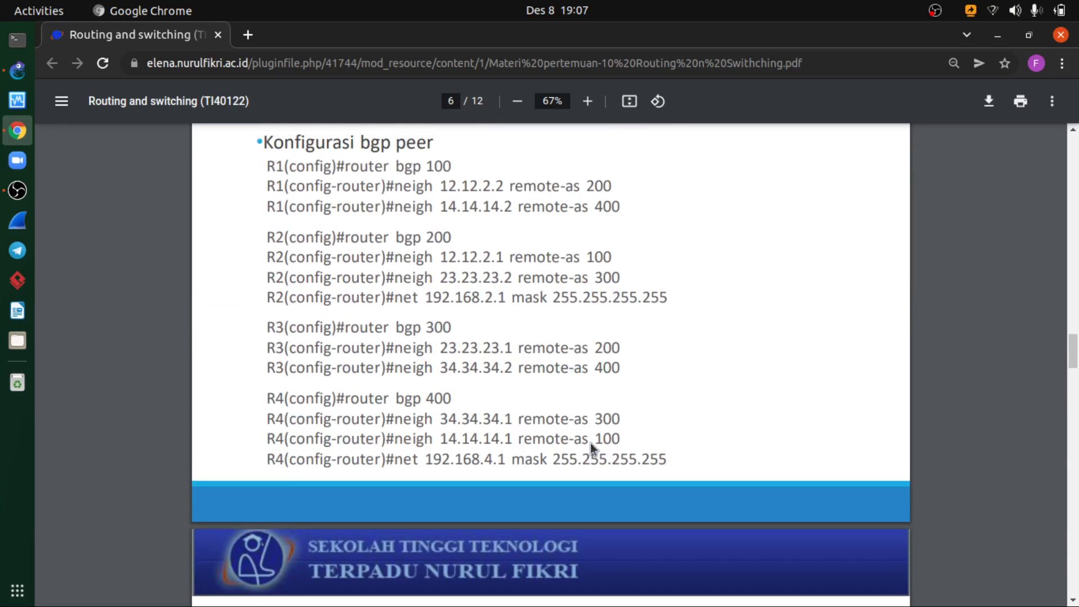
scroll(590, 443, "up", 2)
scroll(590, 443, "down", 1)
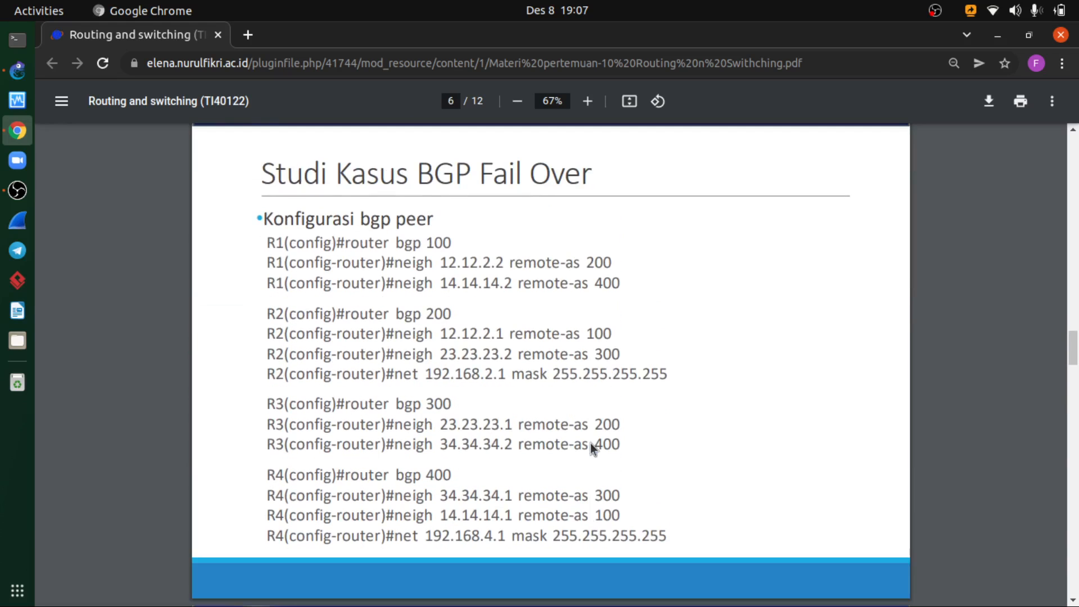
- Switch to GNS3, start router R1 and open its console, then minimize the console window
key("alt+Tab")
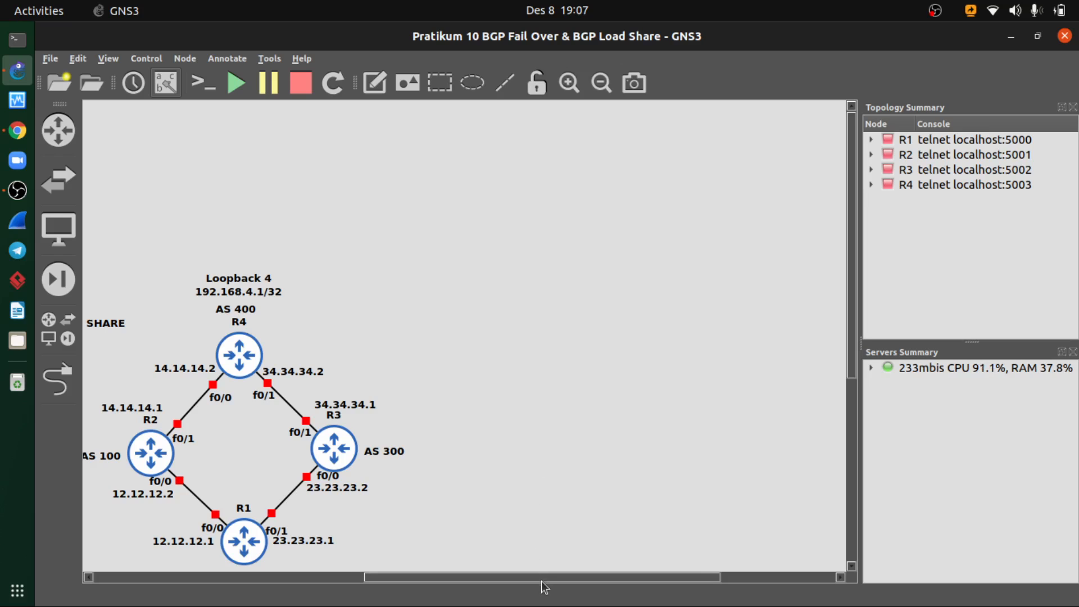
left_click_drag(542, 585, 445, 598)
scroll(564, 467, "down", 2)
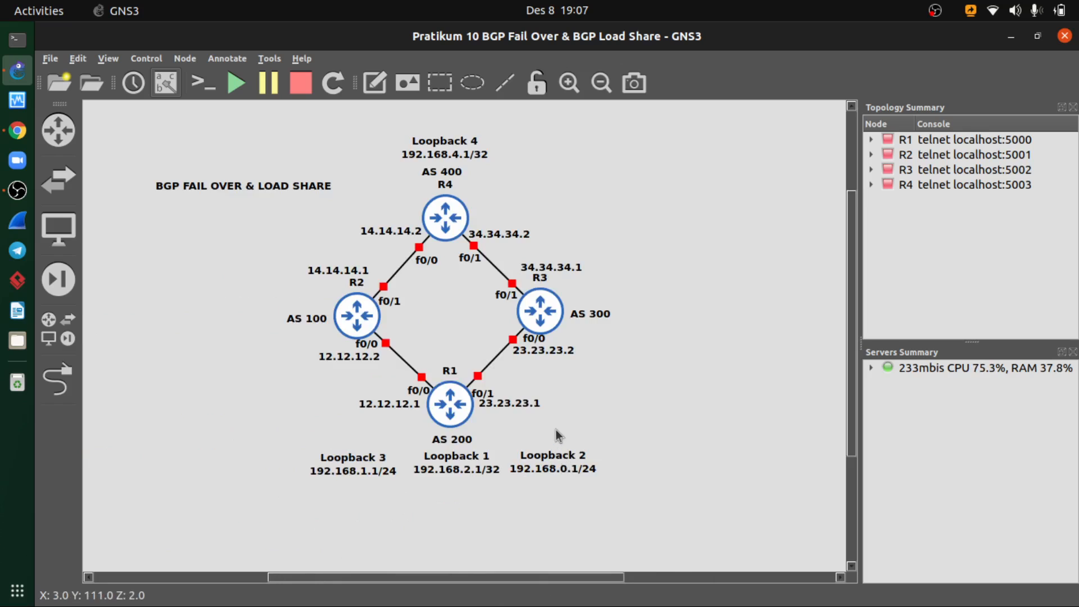
scroll(555, 429, "up", 1)
scroll(523, 421, "down", 1)
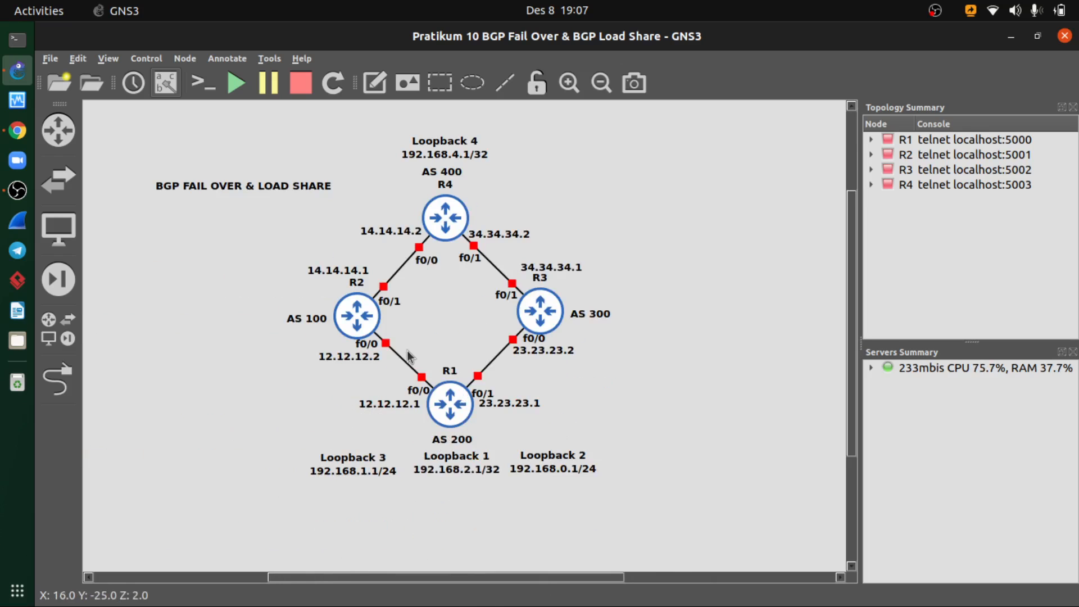
left_click_drag(407, 351, 486, 443)
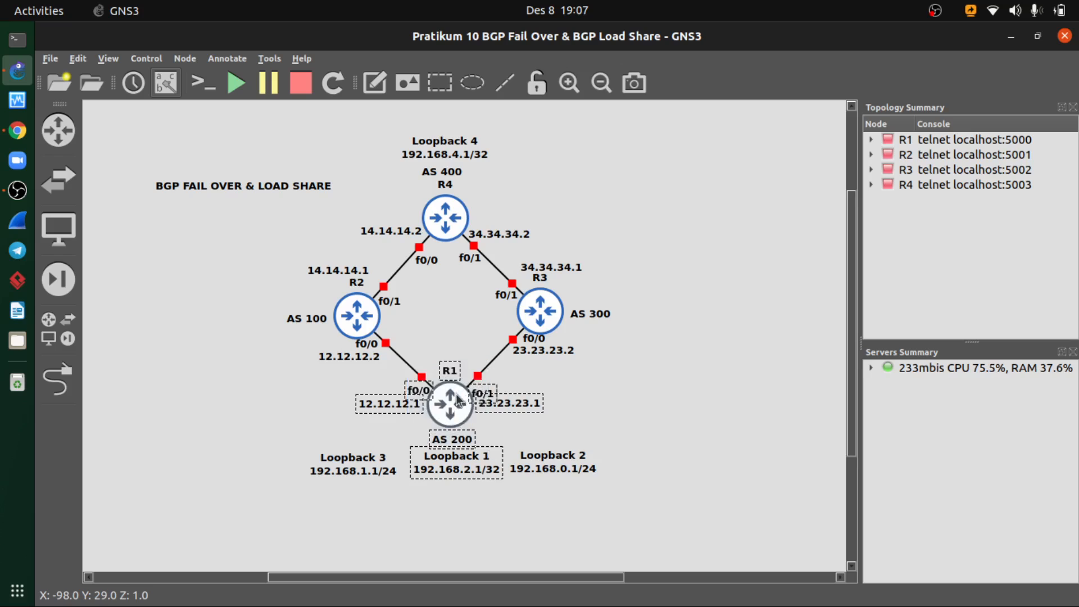
right_click(460, 403)
left_click(606, 90)
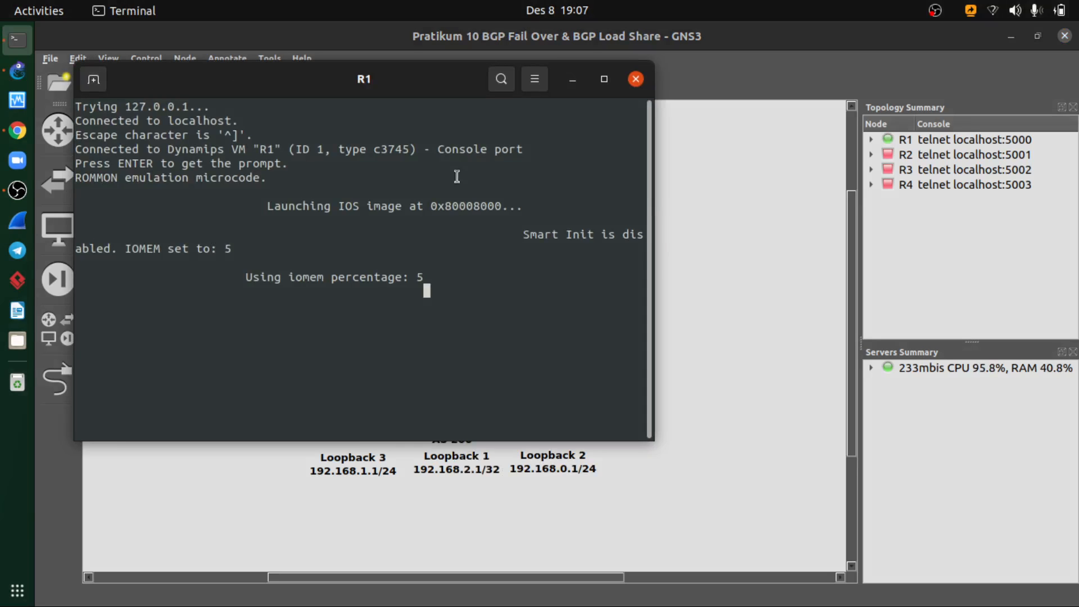
left_click_drag(381, 88, 477, 118)
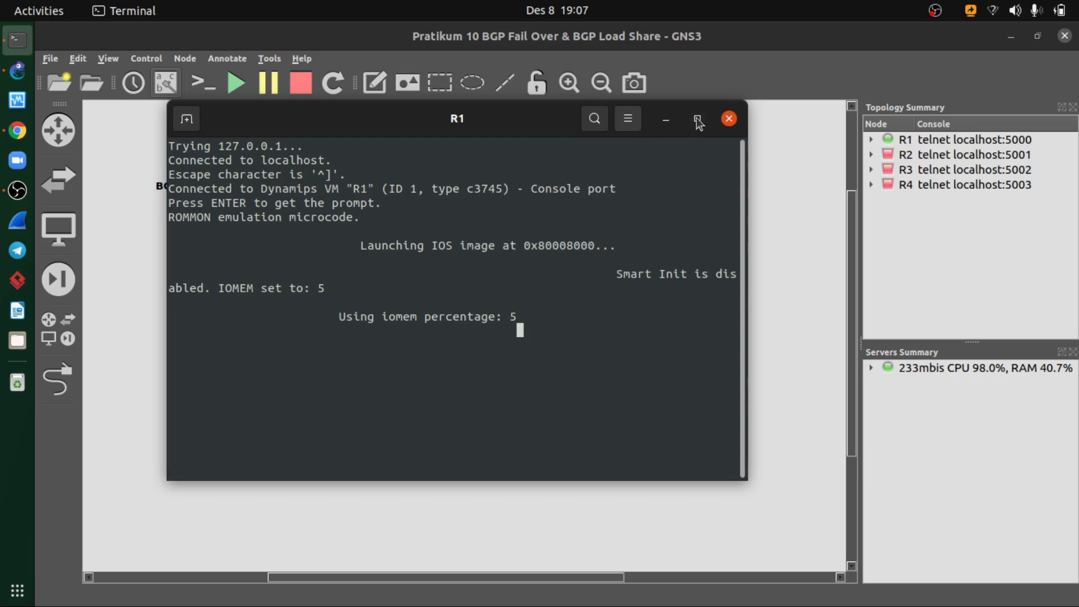
left_click(666, 118)
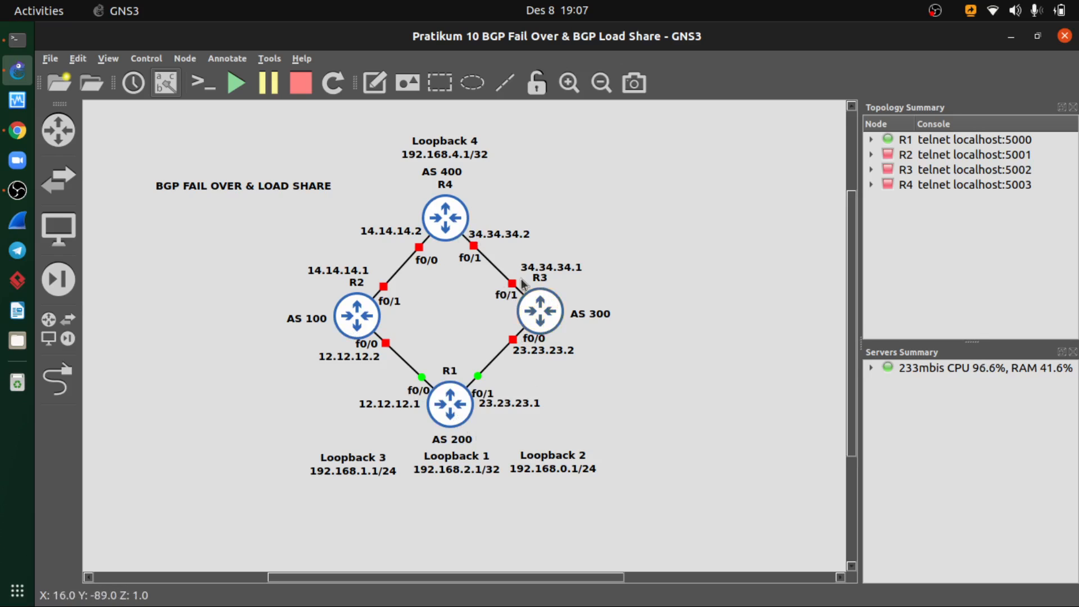
- Nudge the Loopback 3 and Loopback 2 labels into line with the Loopback 1 label below R1
left_click(377, 469)
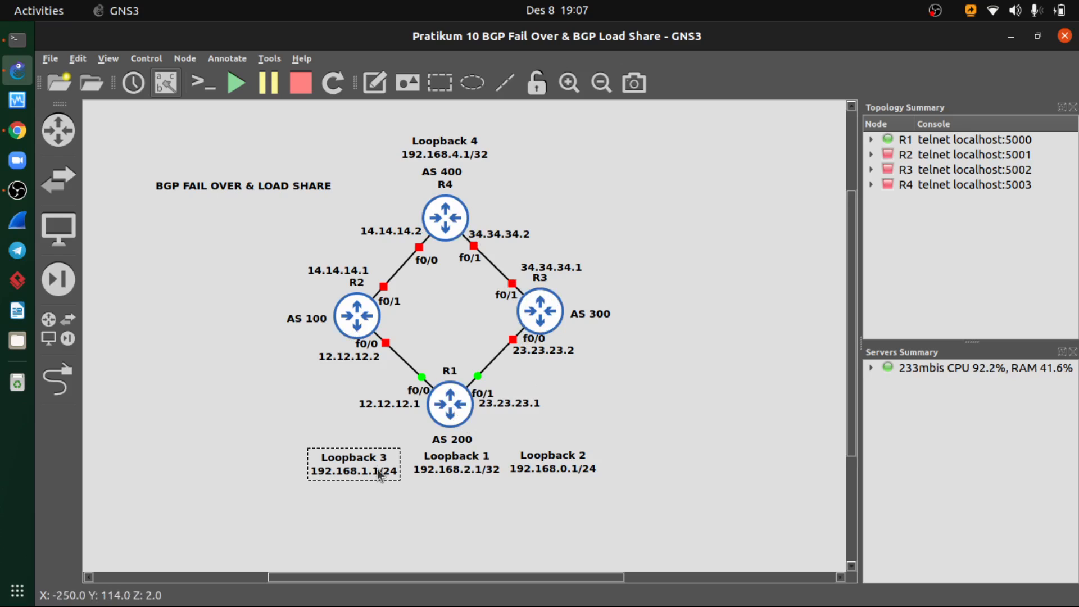
left_click(536, 468)
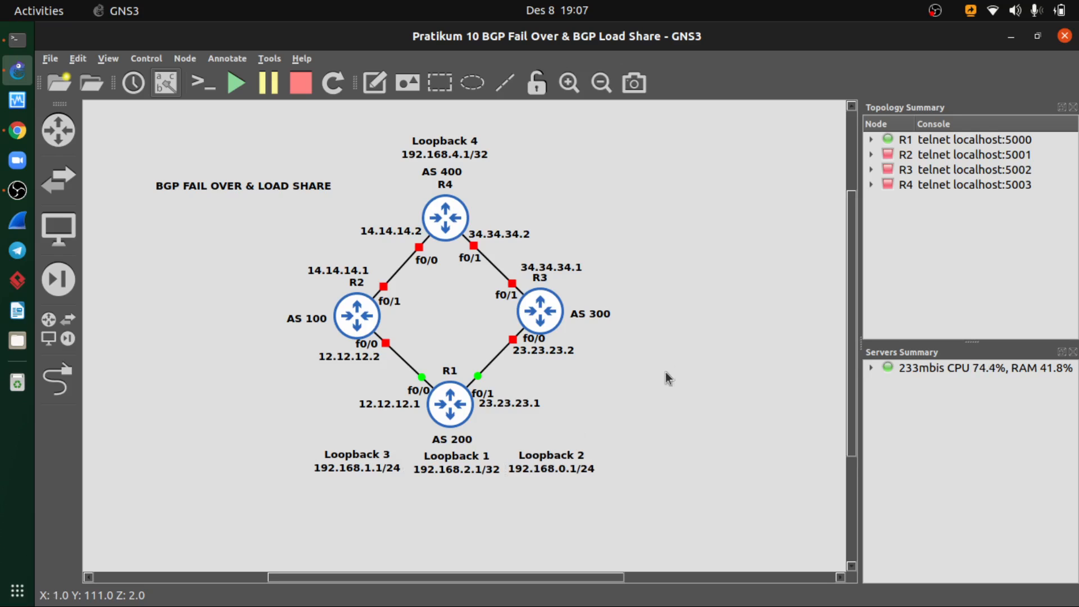
- Bring R1's console to the front and activate its command prompt
left_click(203, 83)
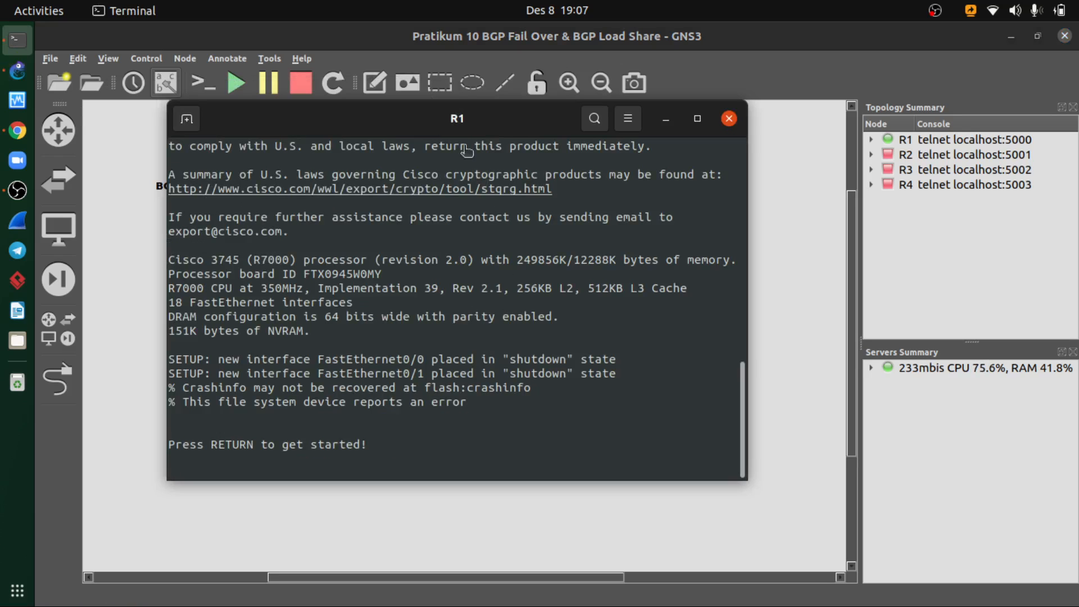
left_click_drag(455, 123, 520, 129)
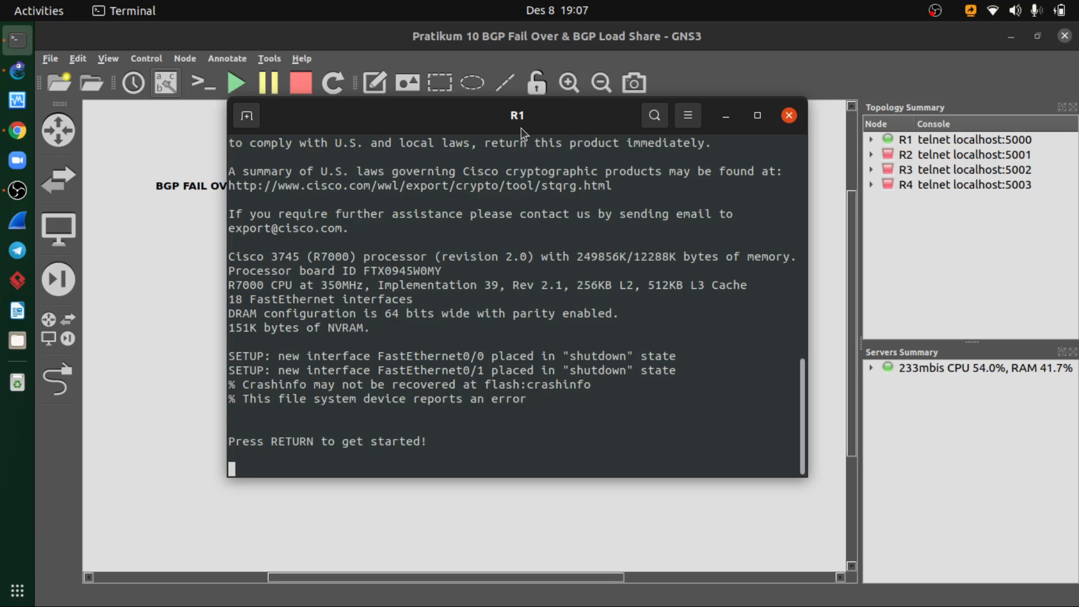
left_click(726, 117)
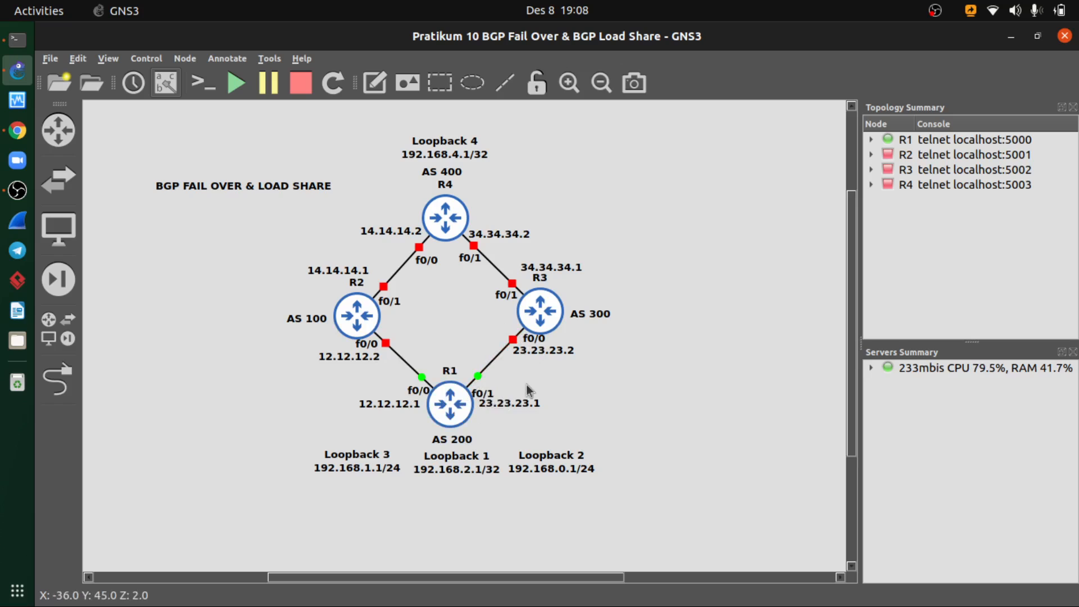
left_click(18, 42)
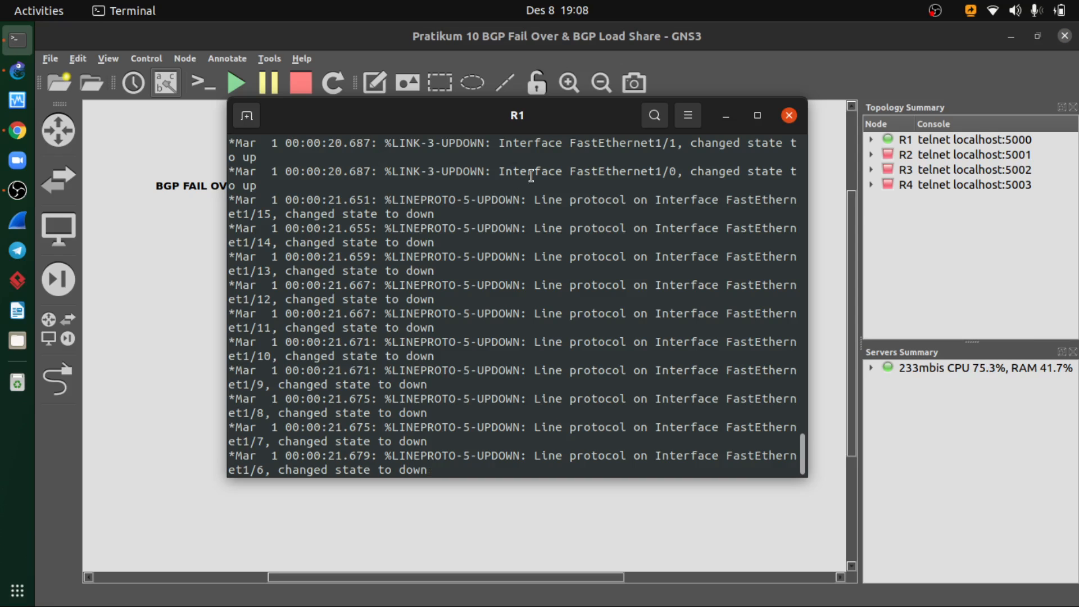
key("Return")
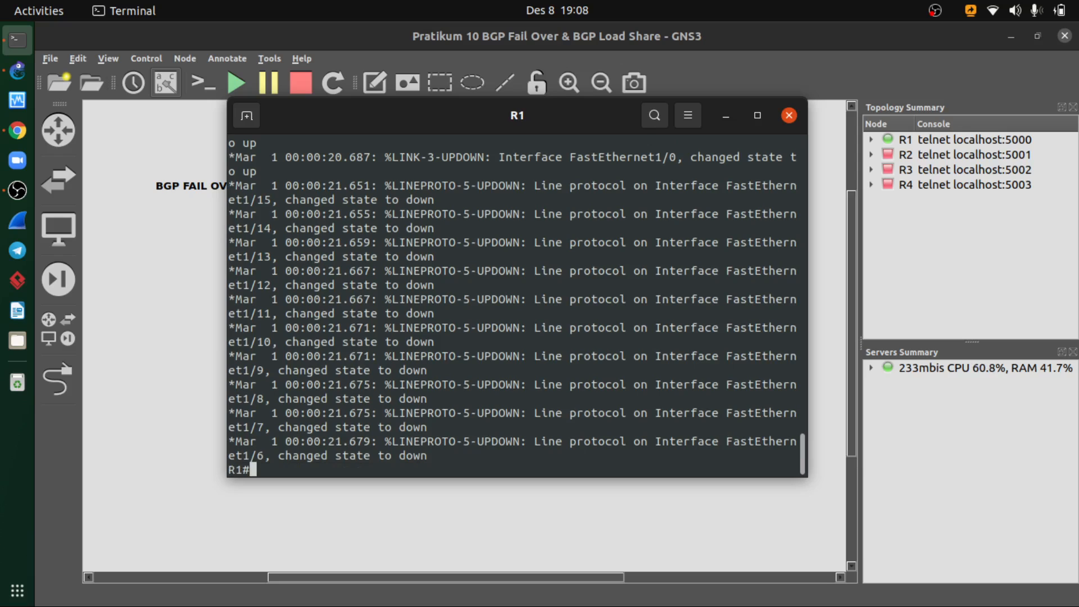
- Enter global configuration mode on R1 with configure terminal
type("conf")
key("Tab")
type("te")
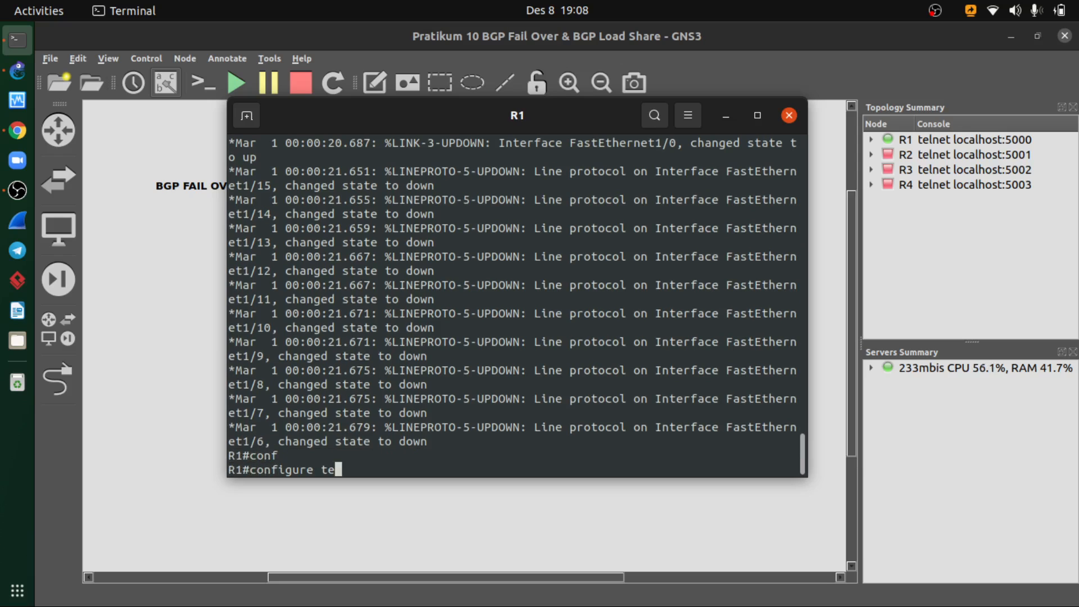
key("Tab")
key("Return")
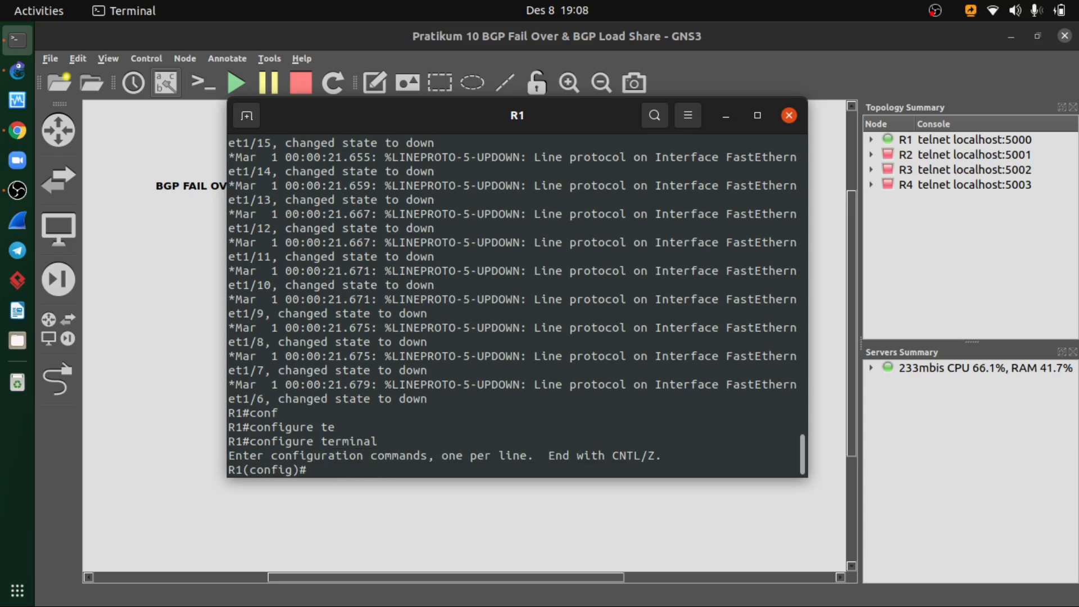
- Enter interface configuration mode for fastEthernet 0/0 on R1, checking the port against the topology diagram
type("inter")
key("Tab")
type("fa")
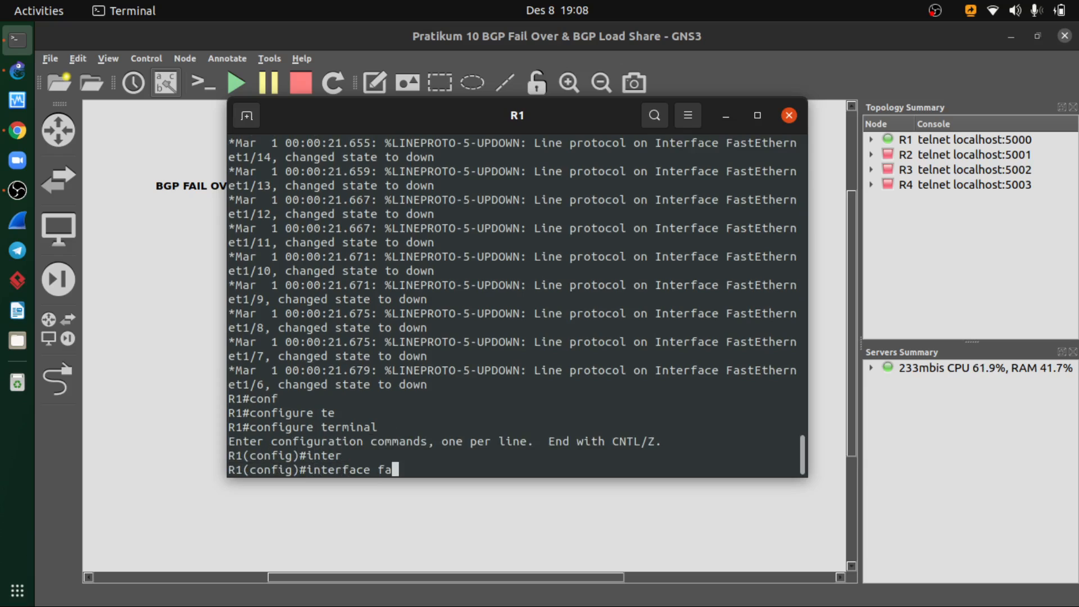
key("Tab")
key("alt+Tab")
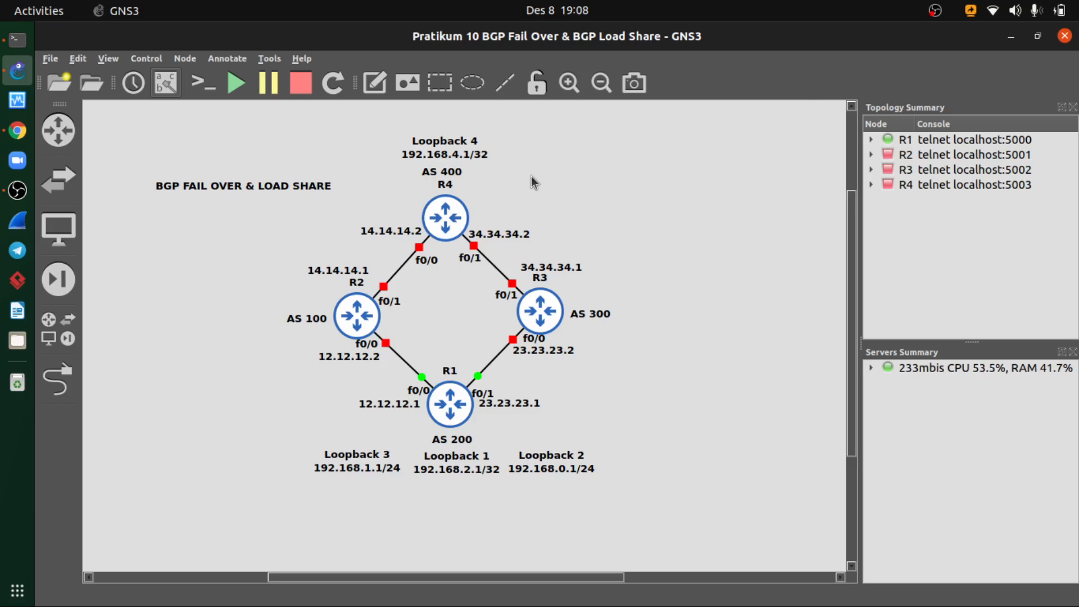
key("alt+Tab")
type("0/0")
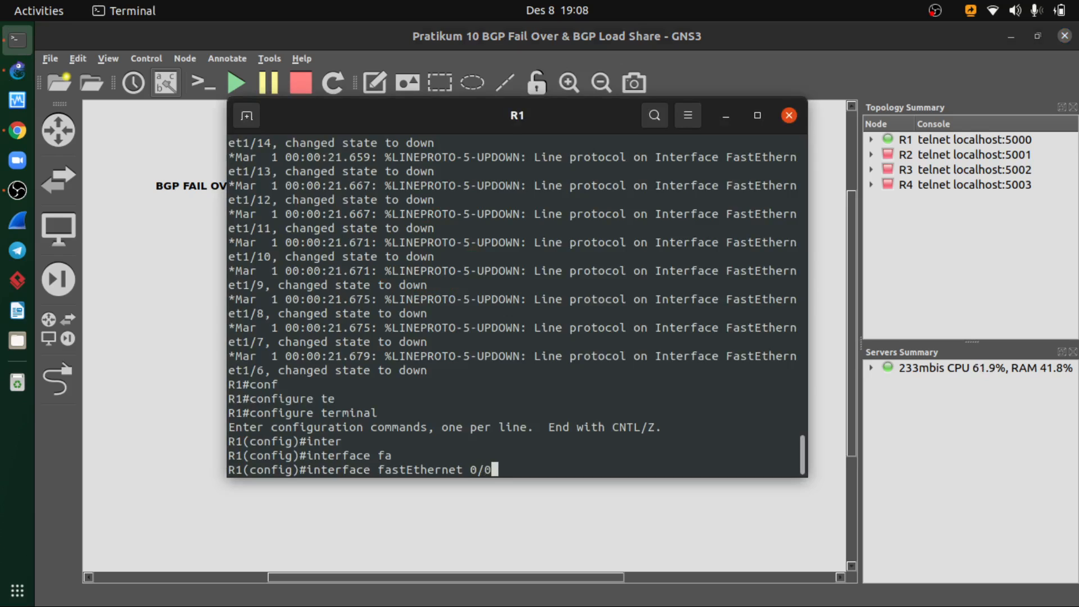
key("Return")
- Assign IP address 12.12.12.1 with mask 255.255.255.0 to R1's fastEthernet 0/0
type("ip add")
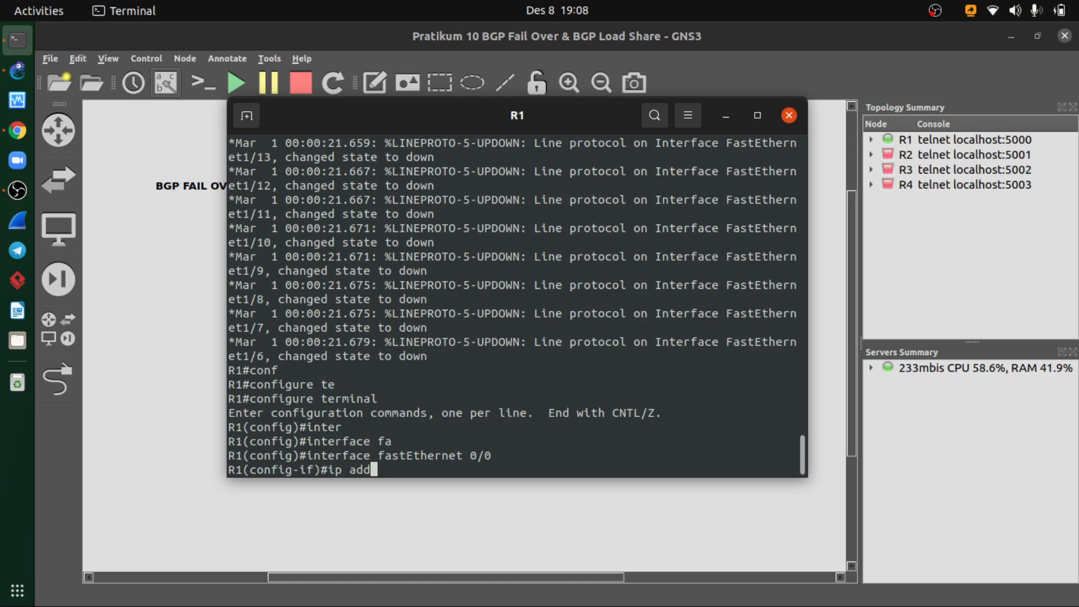
key("Tab")
type("12.12.12.1")
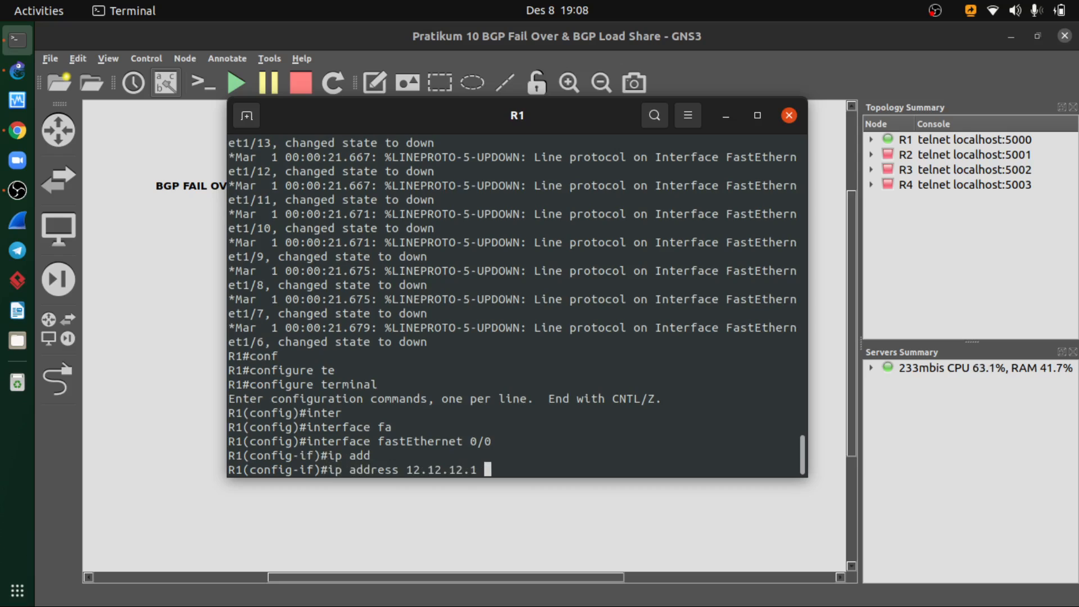
key("alt+Tab")
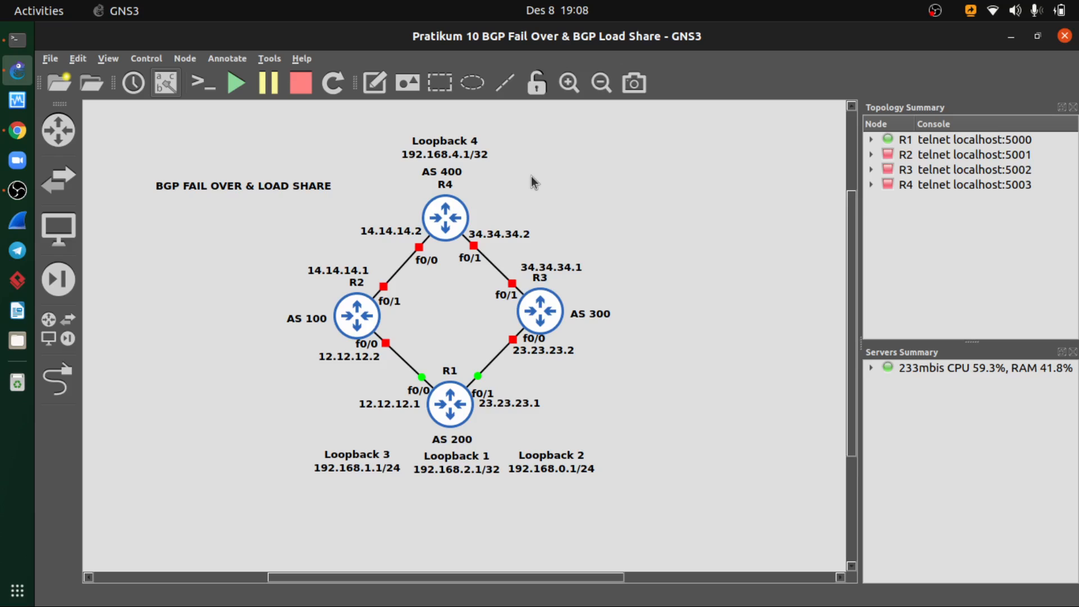
key("alt+Tab")
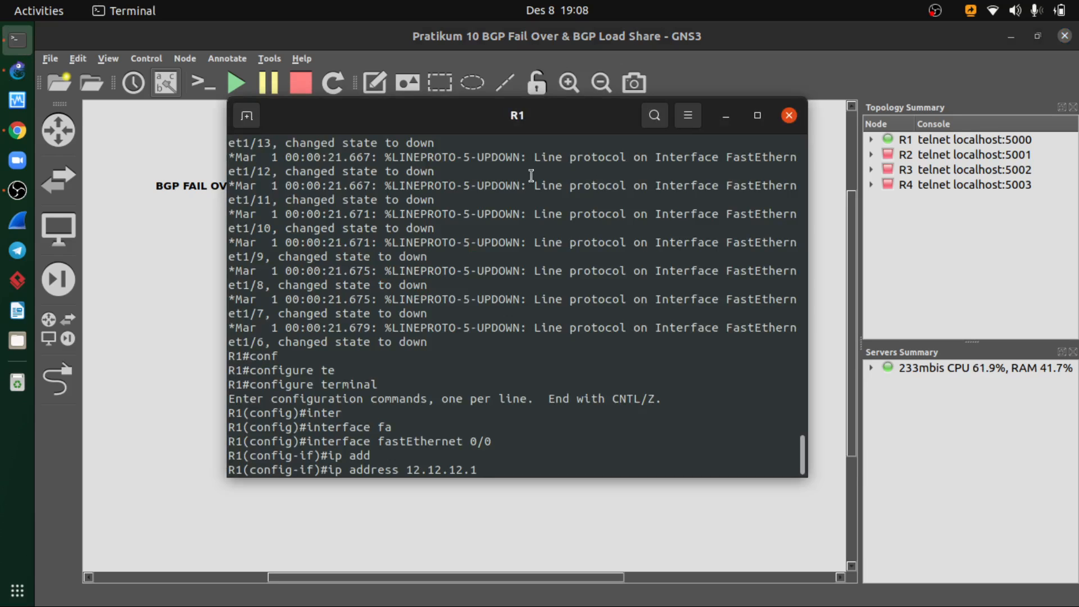
type("255")
type("55.255.2")
key("BackSpace")
type("0")
key("Return")
- Enable R1's fastEthernet 0/0 with no shutdown and exit interface configuration mode
type("no shutd")
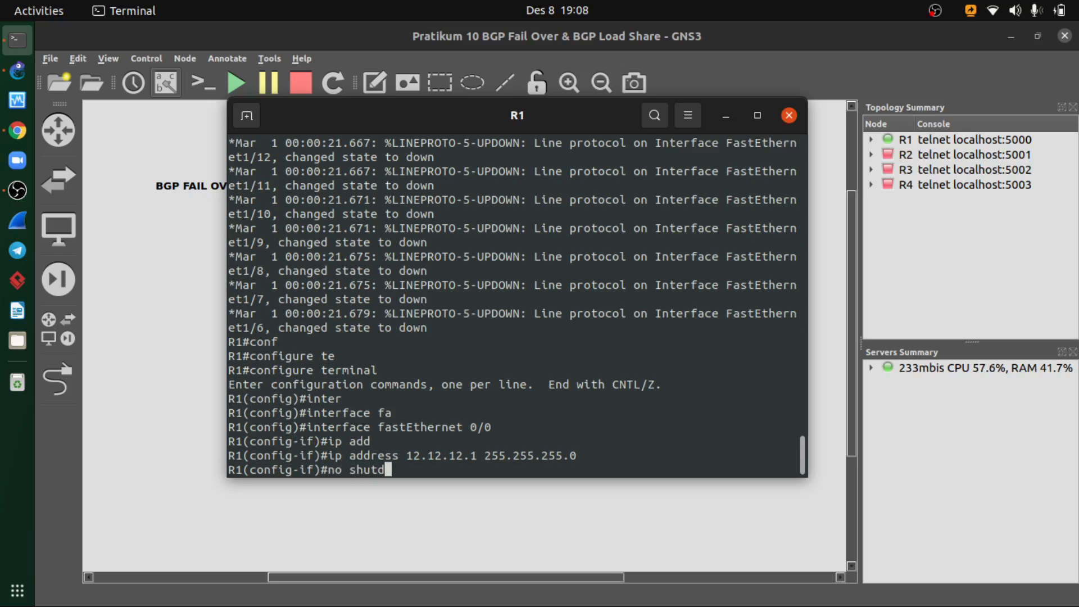
key("Tab")
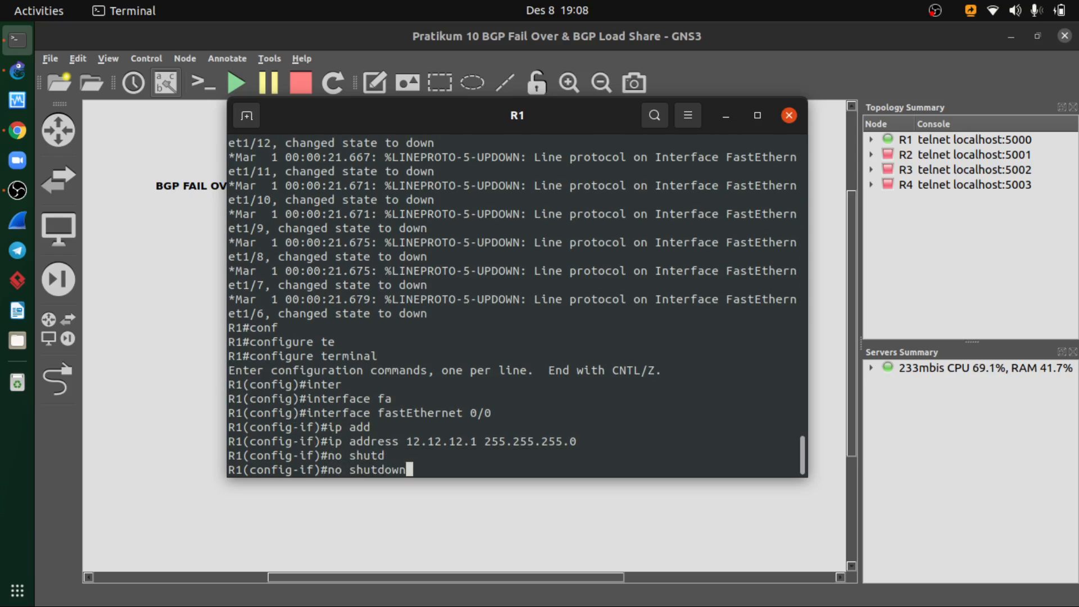
key("Return")
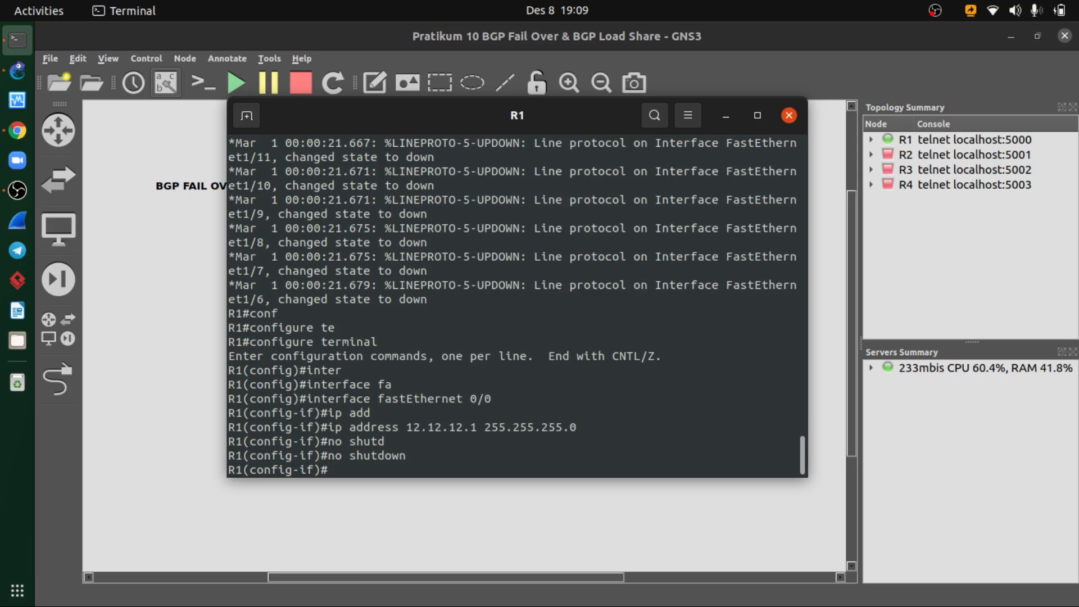
type("exit")
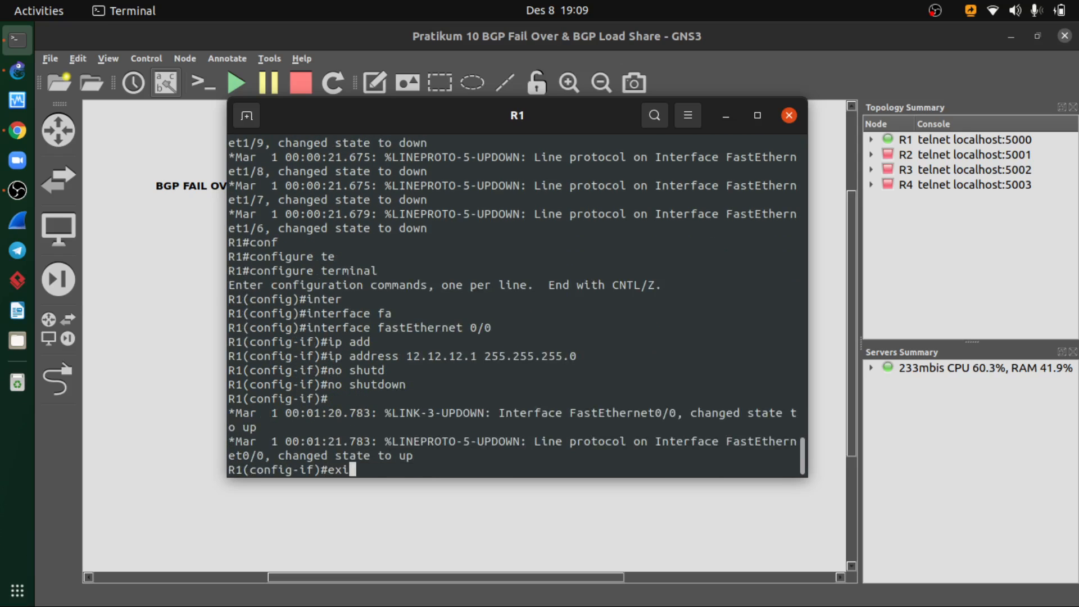
key("Return")
- Enter interface configuration mode for fastEthernet 0/1 on R1, checking the port against the topology diagram
type("inter")
key("Tab")
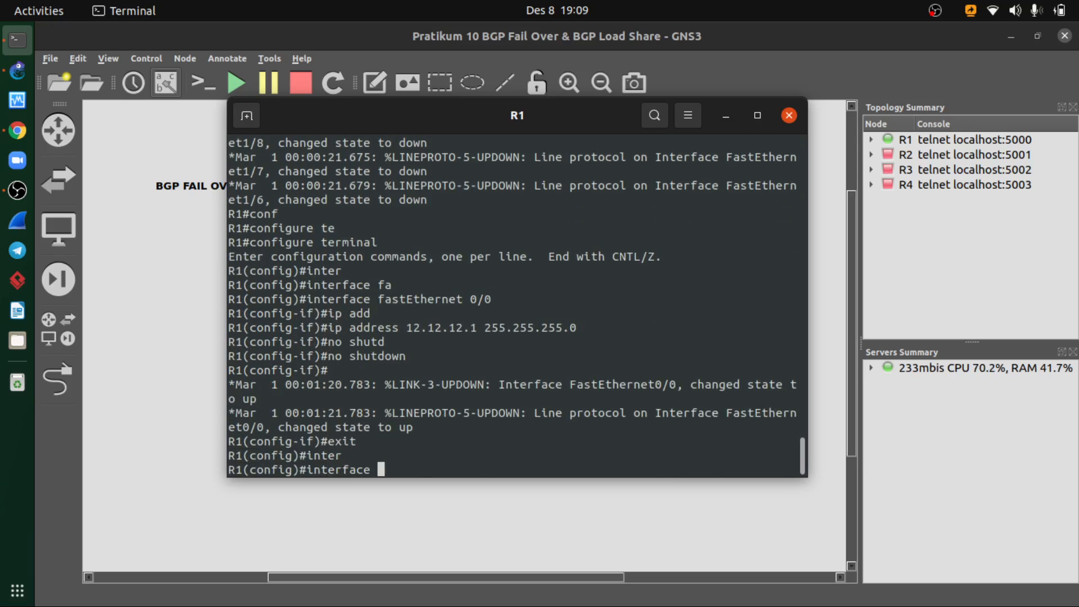
type("fa")
key("Tab")
type("0/1")
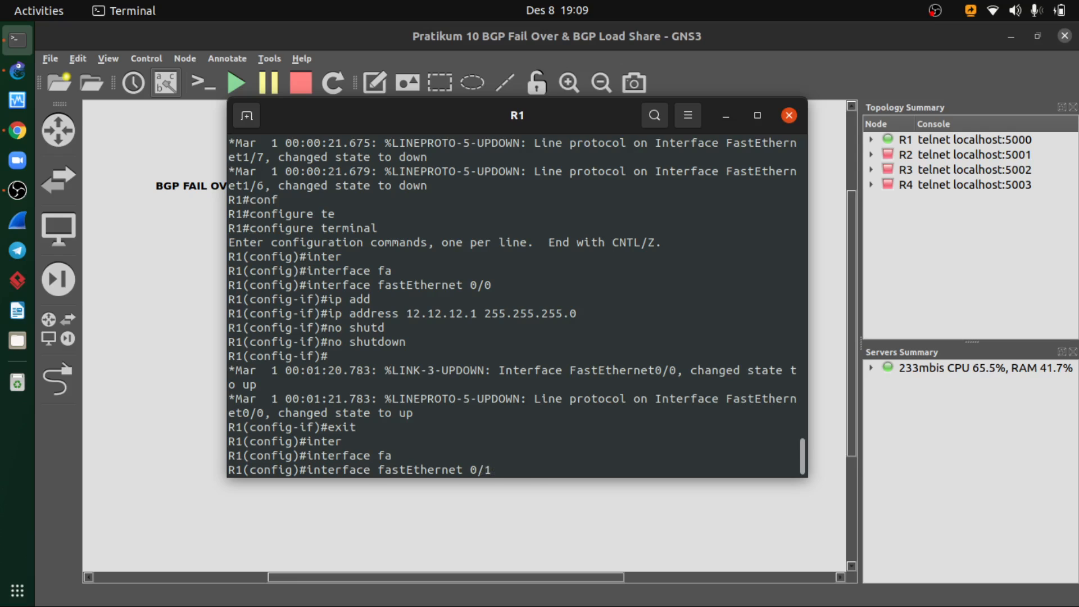
key("alt+Tab")
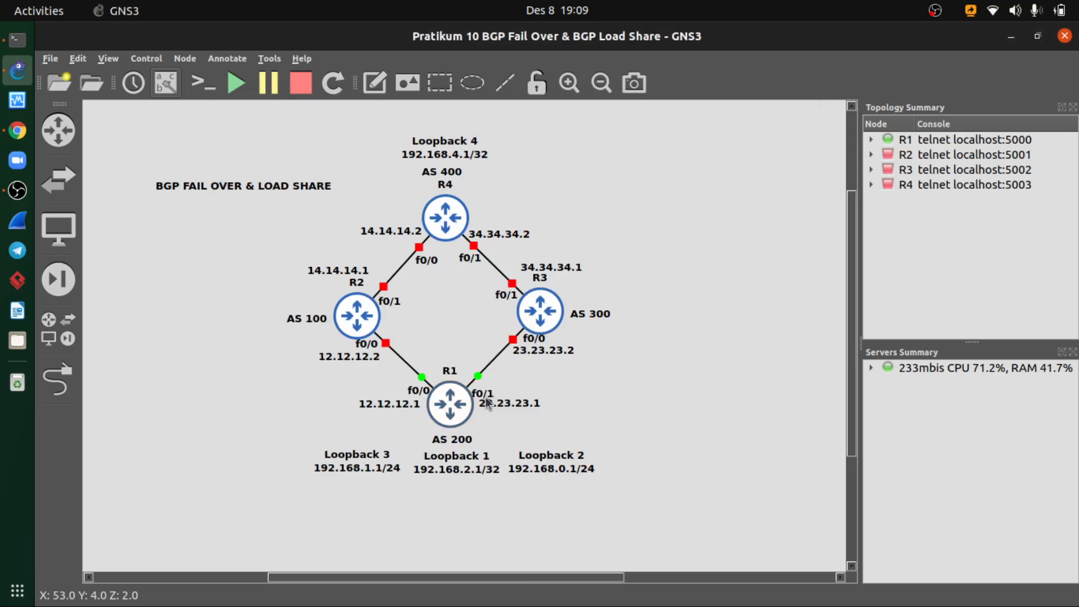
key("alt+Tab")
key("Return")
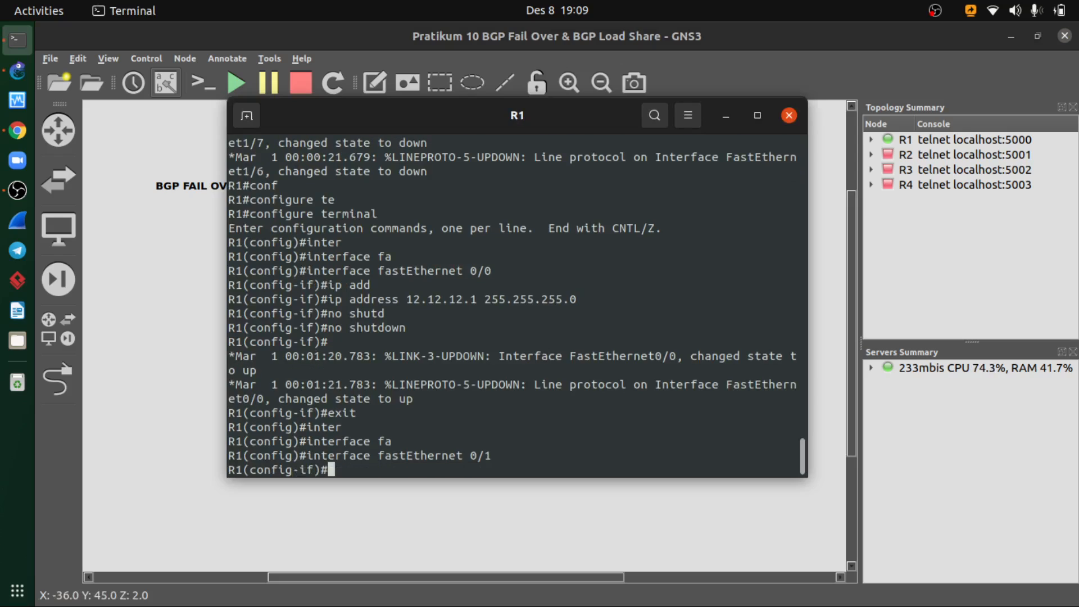
- Assign IP address 23.23.23.1 with mask 255.255.255.0 to R1's fastEthernet 0/1, checking the address in the topology diagram
type("ip add")
key("Tab")
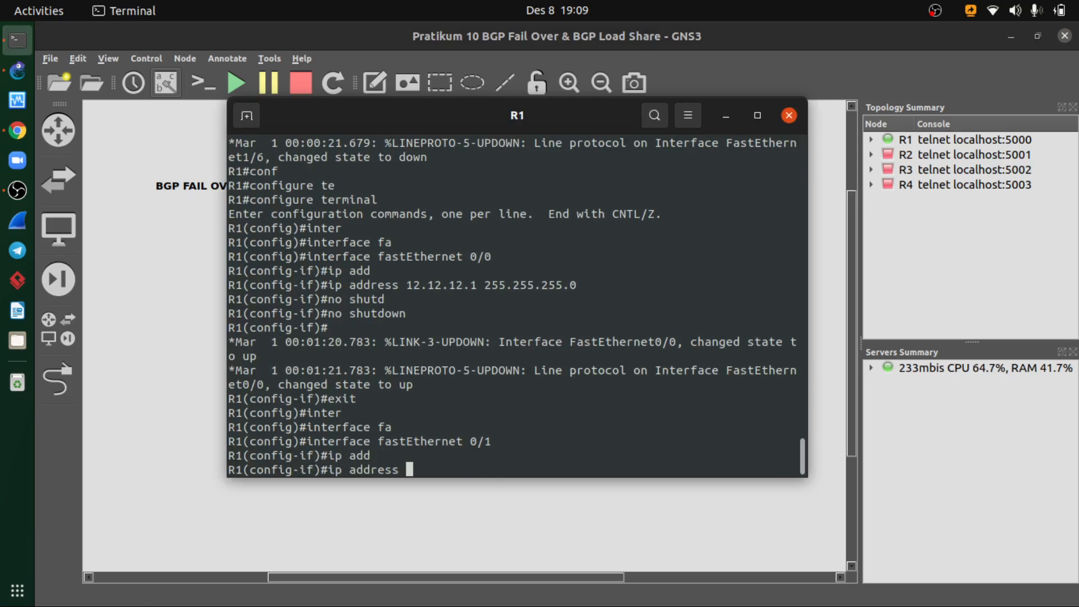
key("alt+Tab")
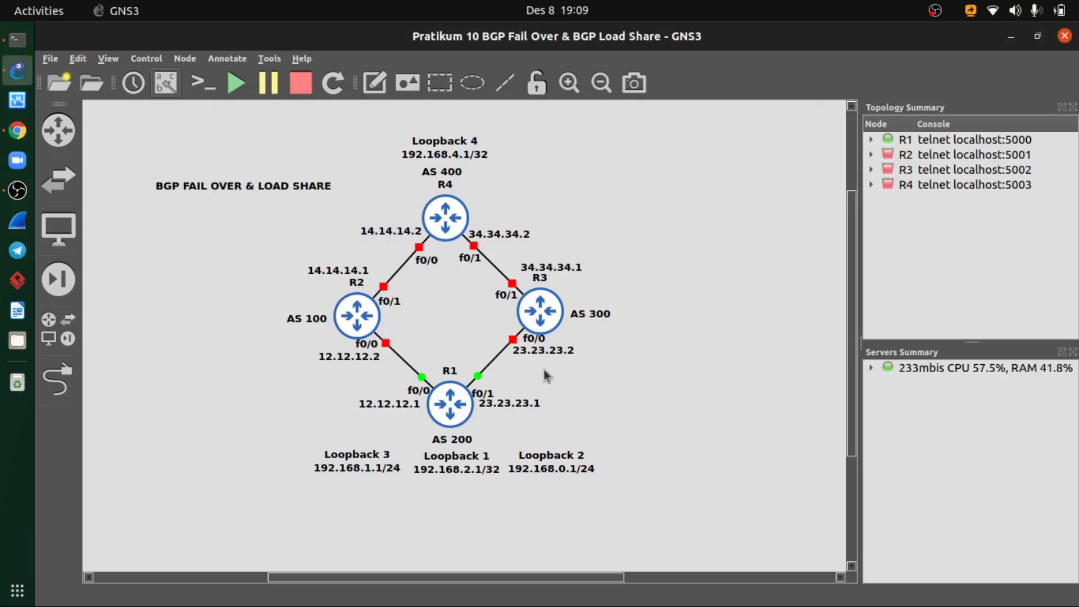
key("alt+Tab")
type("23.23.")
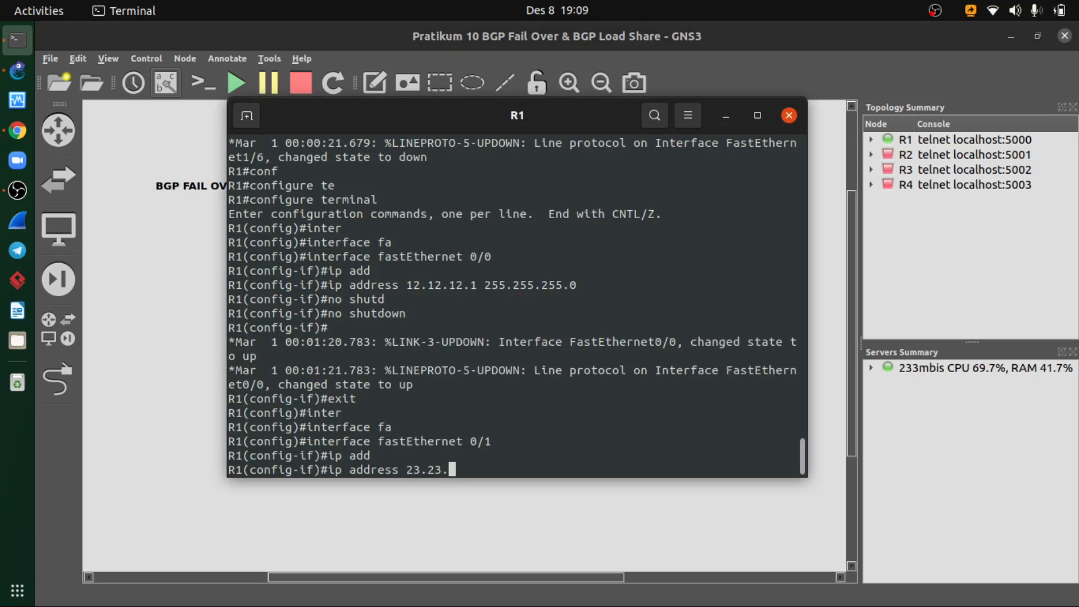
type("23.1 255.255.255.0")
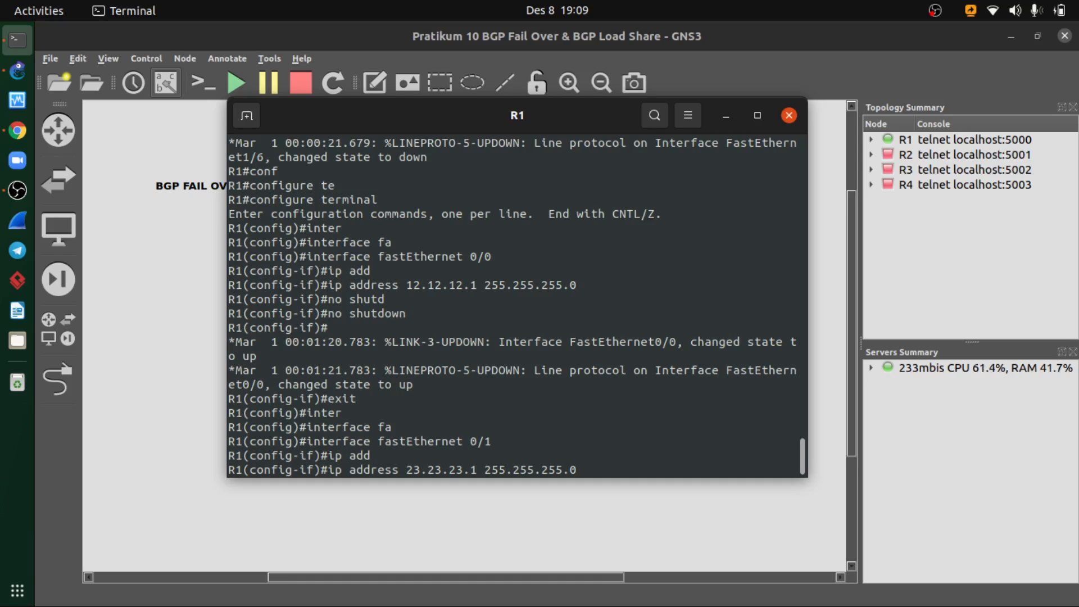
key("Return")
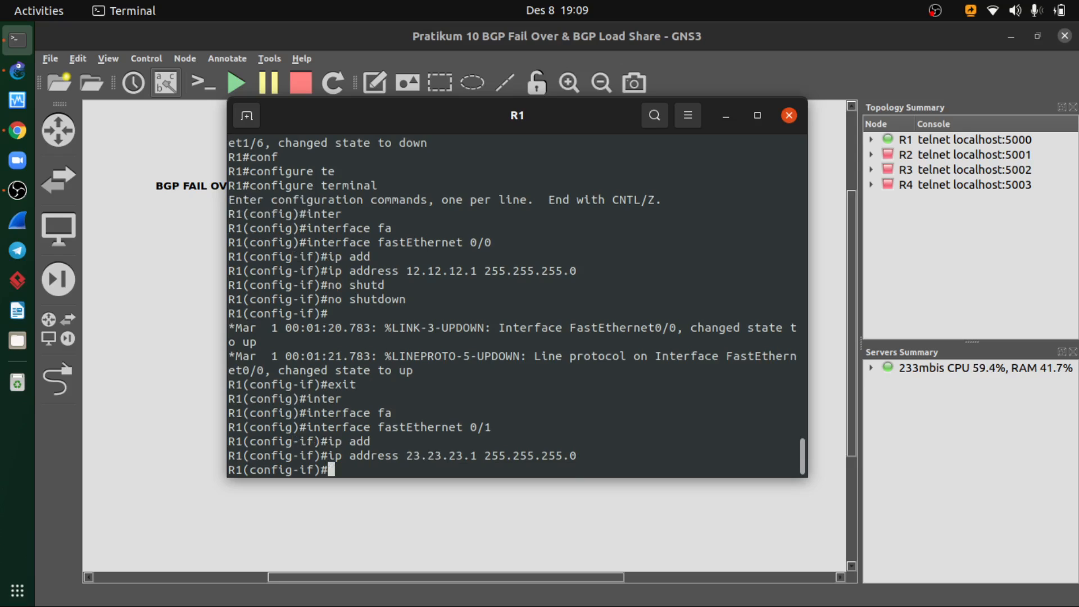
- Enable R1's fastEthernet 0/1 with no shutdown and exit interface configuration mode
type("no shut")
key("Tab")
key("Return")
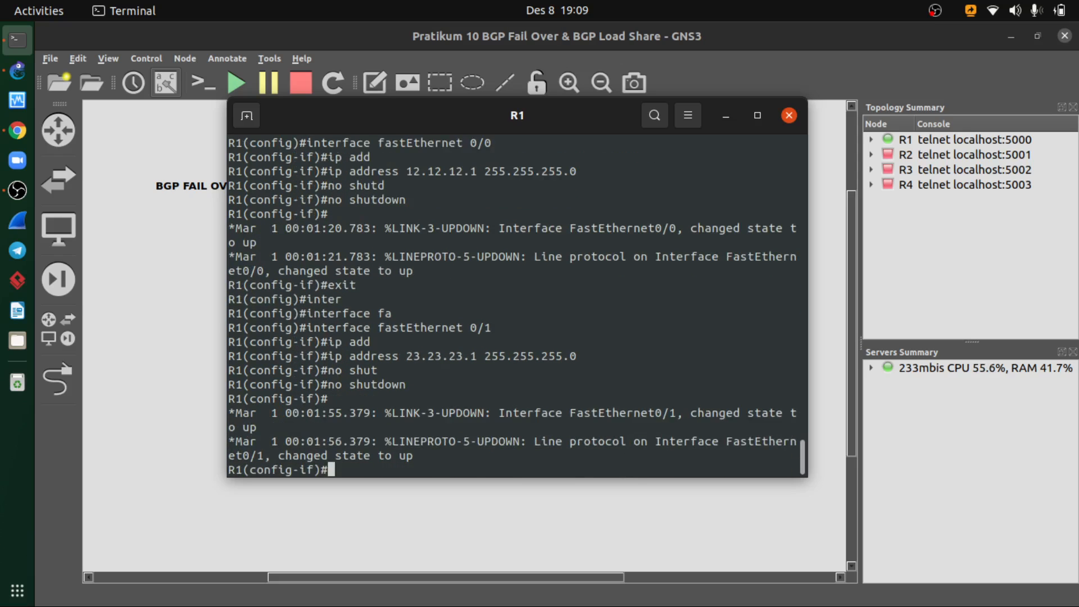
type("exit")
key("Return")
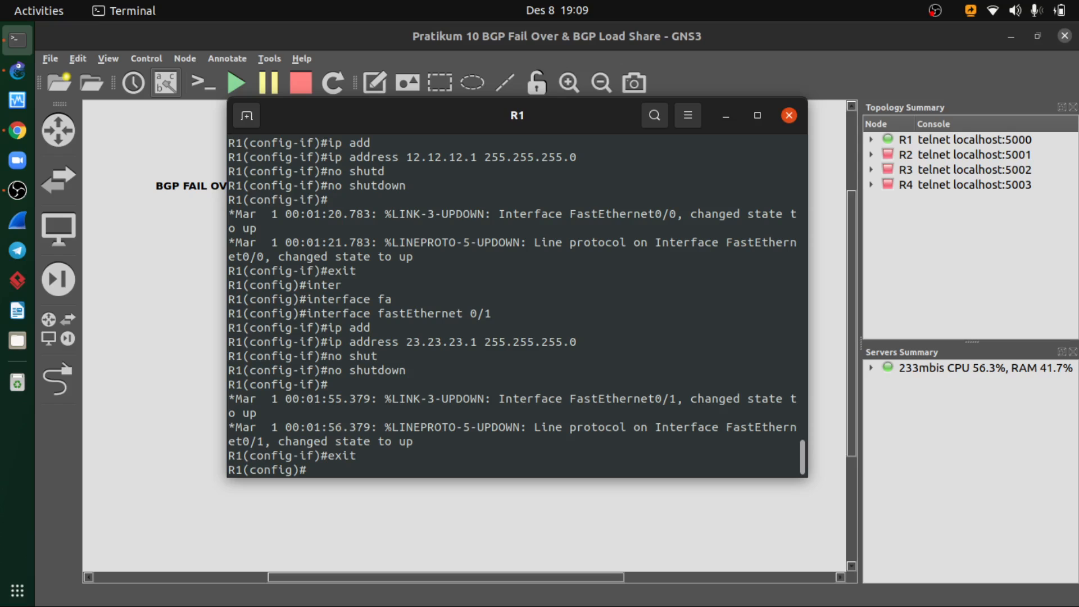
- Compare R1's loopback labels in the GNS3 topology with the BGP Fail Over topology slide in Chrome
left_click(725, 117)
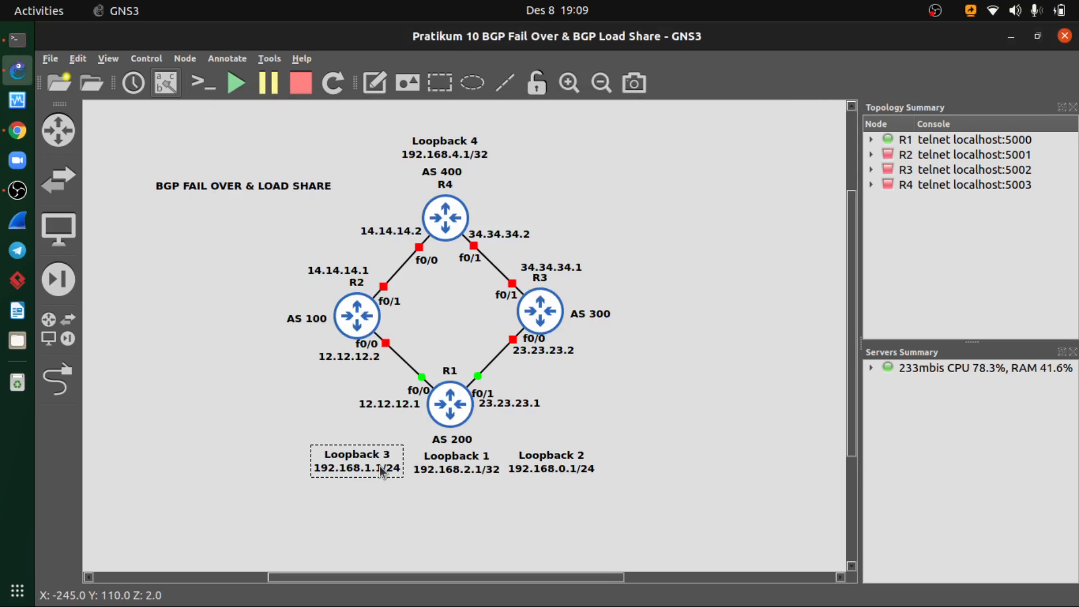
left_click_drag(380, 466, 381, 470)
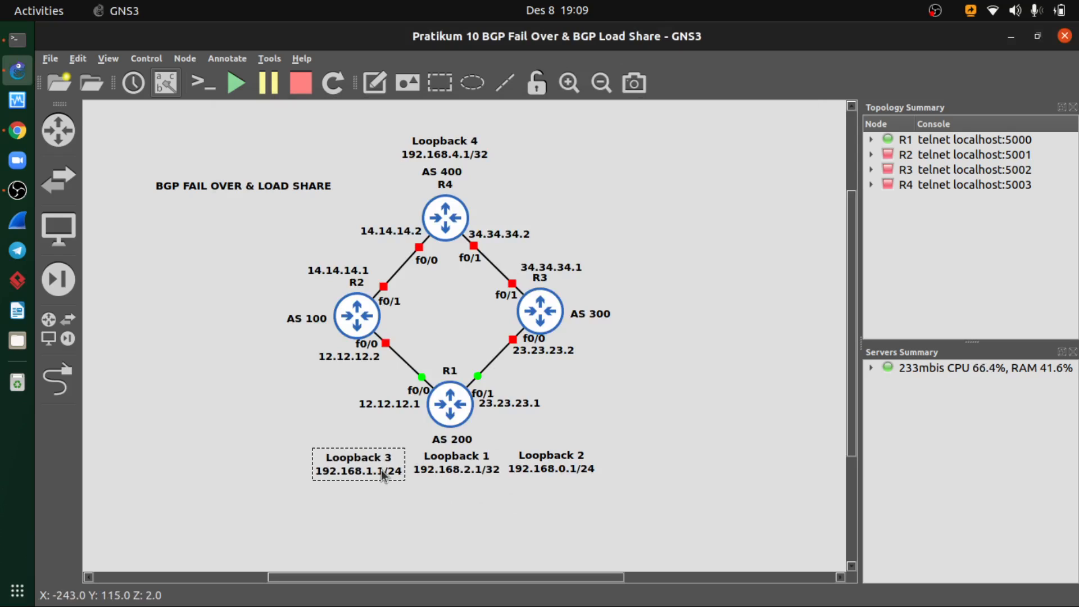
left_click(470, 478)
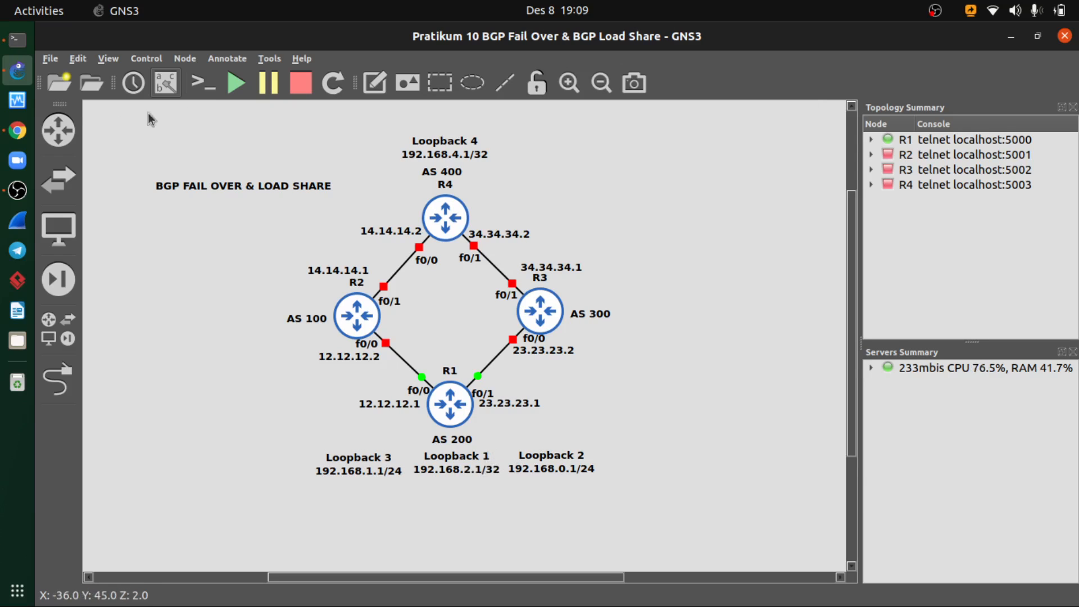
left_click(17, 131)
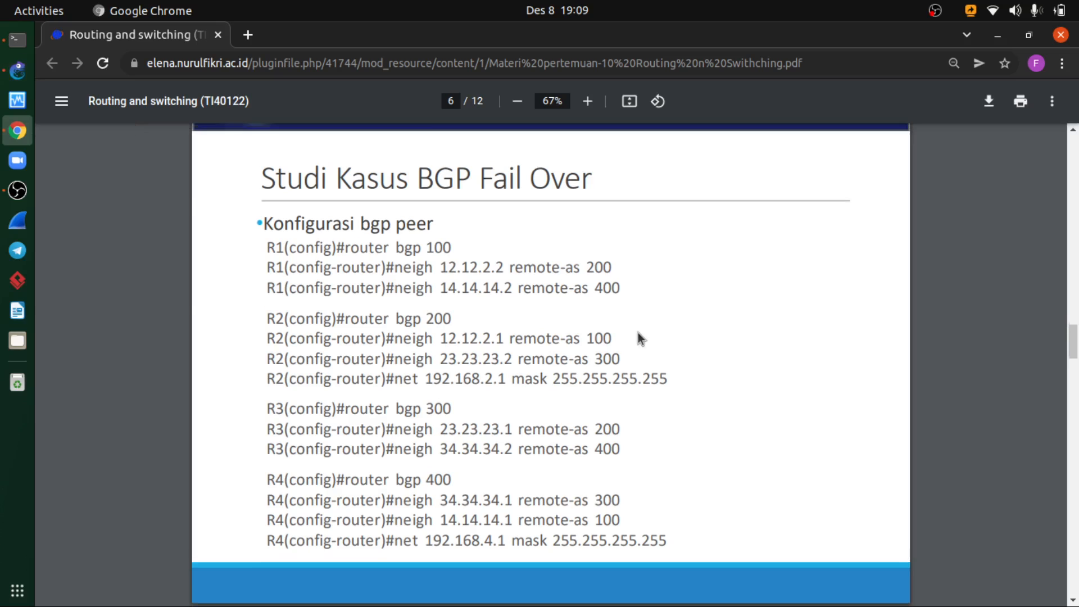
scroll(638, 333, "up", 10)
scroll(639, 332, "up", 3)
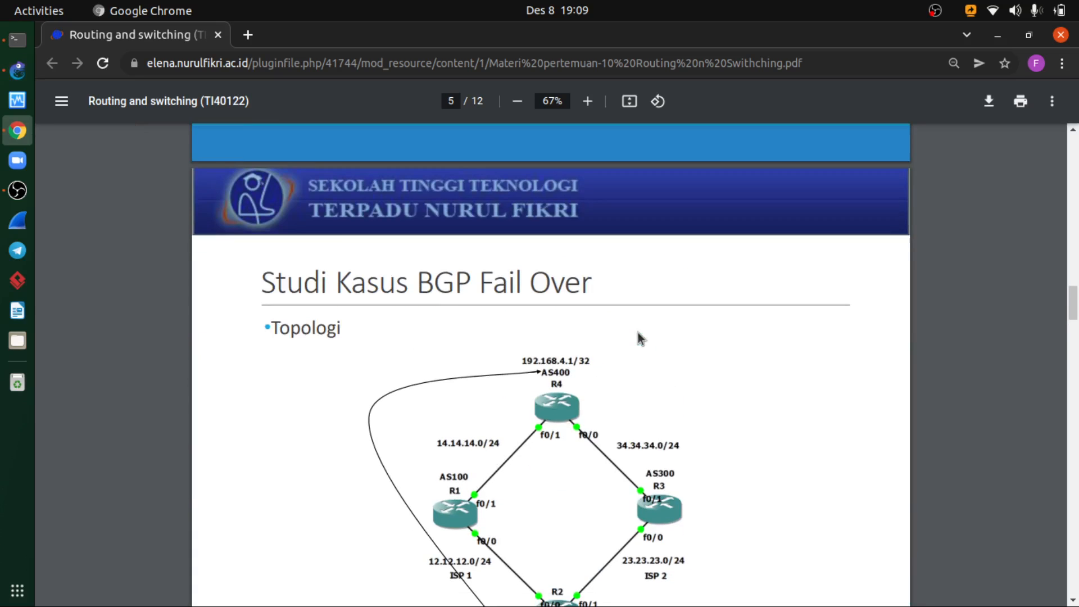
scroll(635, 332, "down", 4)
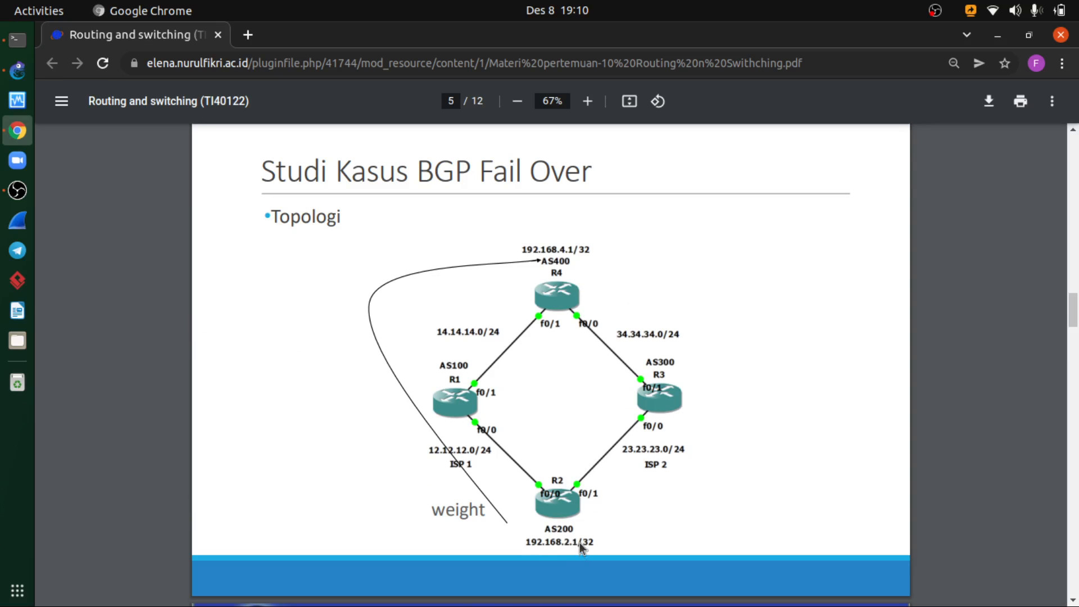
left_click(17, 79)
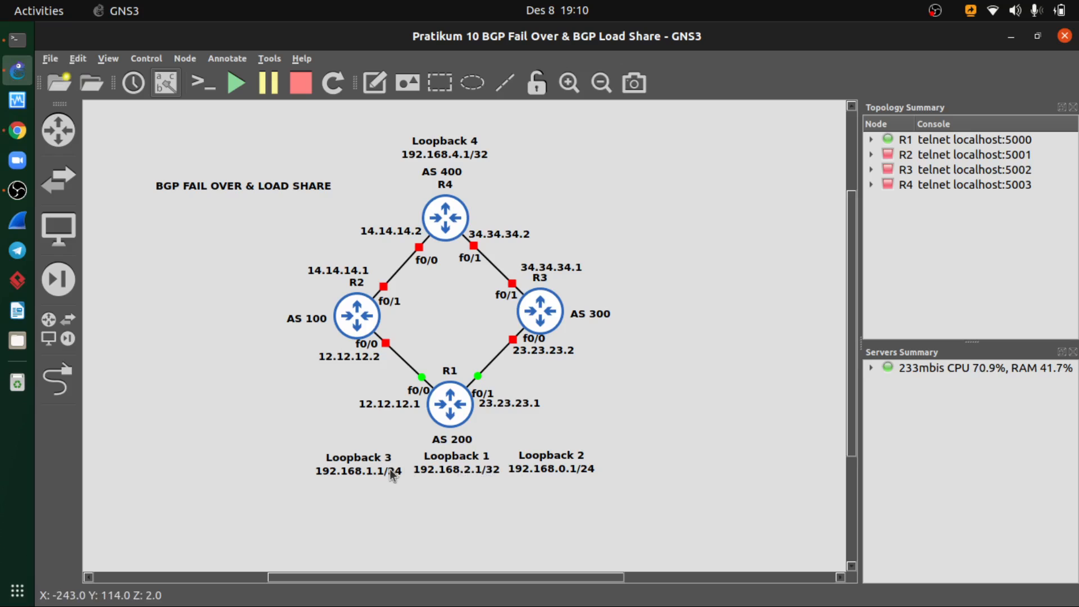
- Check AS200's loopback networks on the BGP Load Share topology slide in Chrome and return to the GNS3 topology
left_click(1011, 37)
scroll(551, 359, "down", 3)
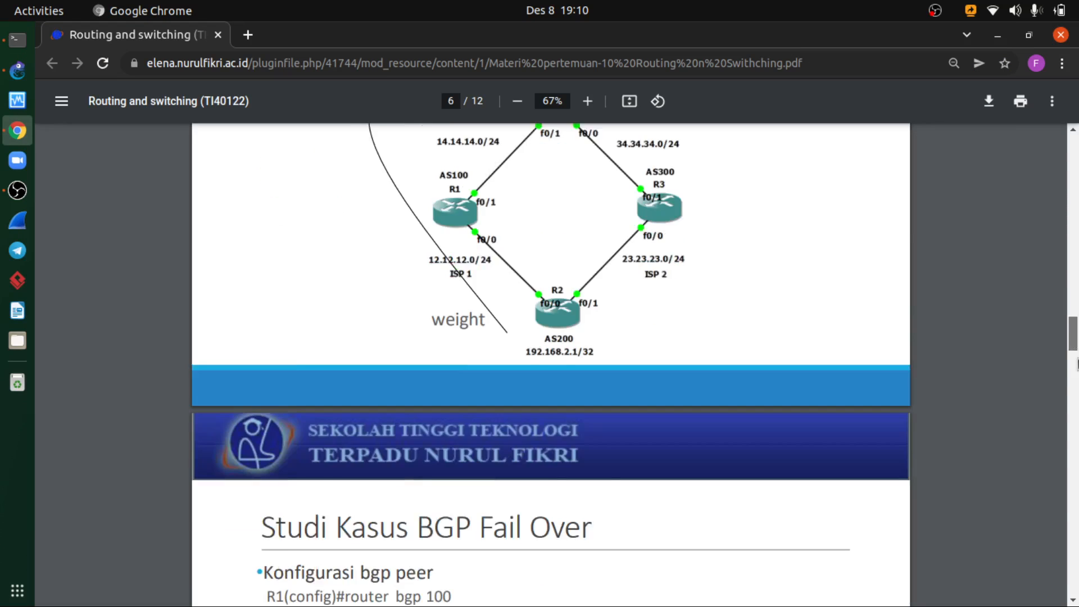
left_click_drag(1076, 364, 1075, 444)
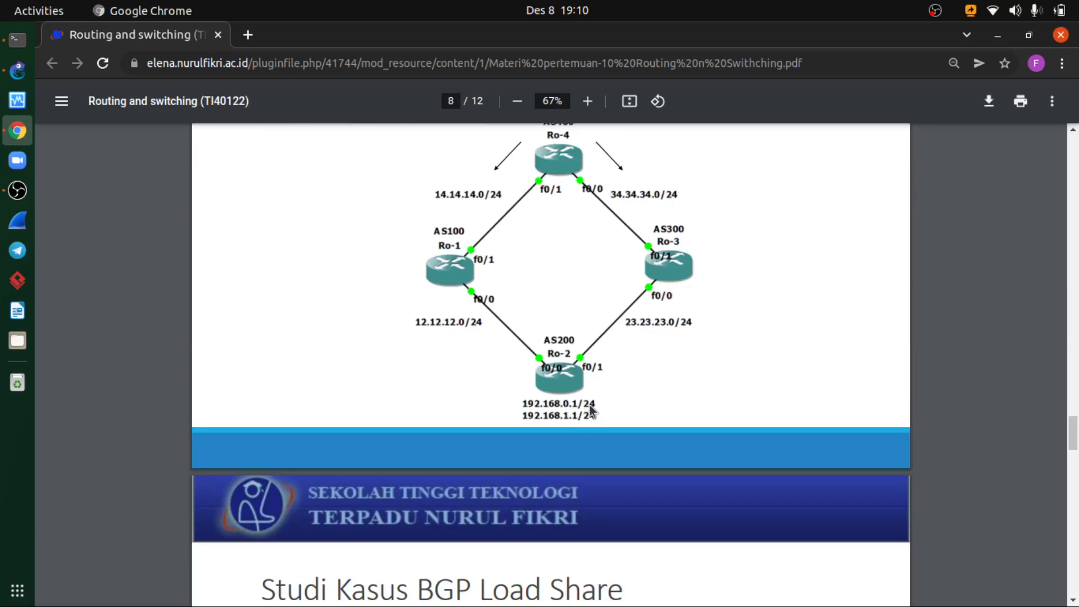
left_click_drag(1073, 432, 1076, 318)
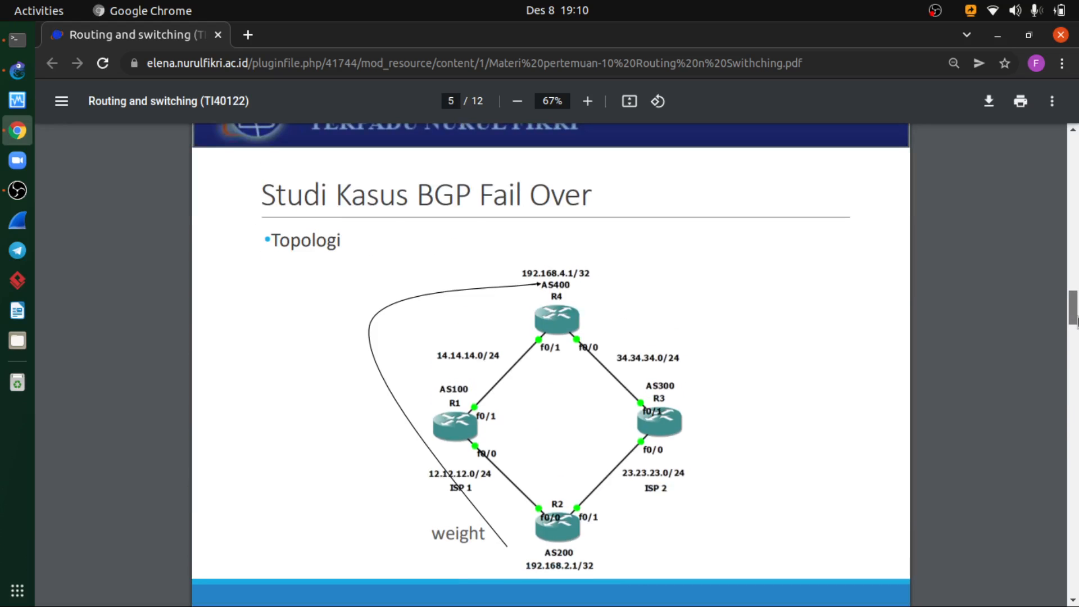
left_click(18, 70)
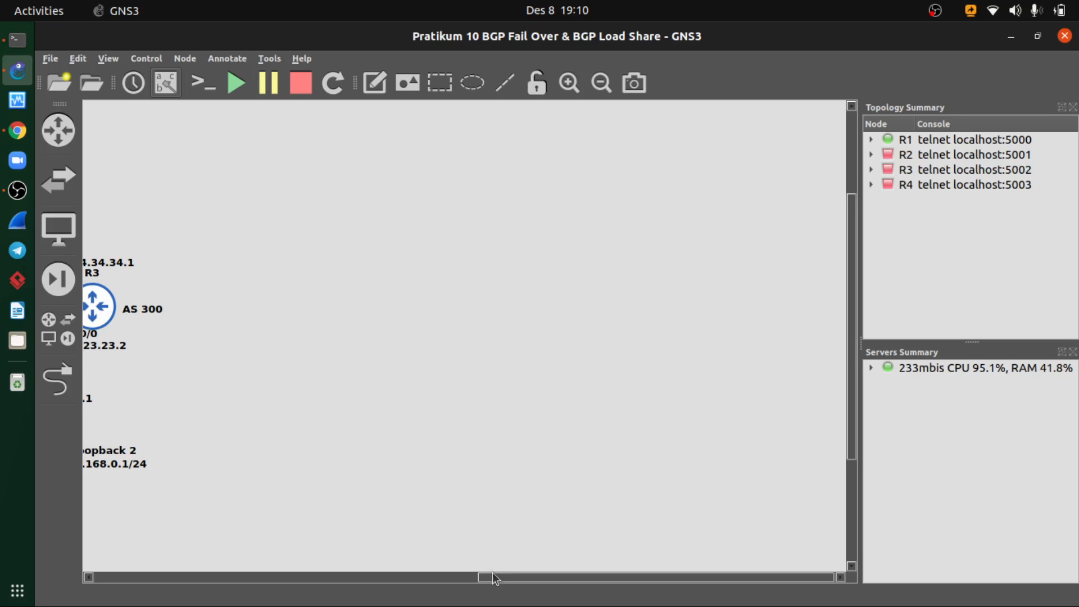
left_click_drag(483, 576, 273, 576)
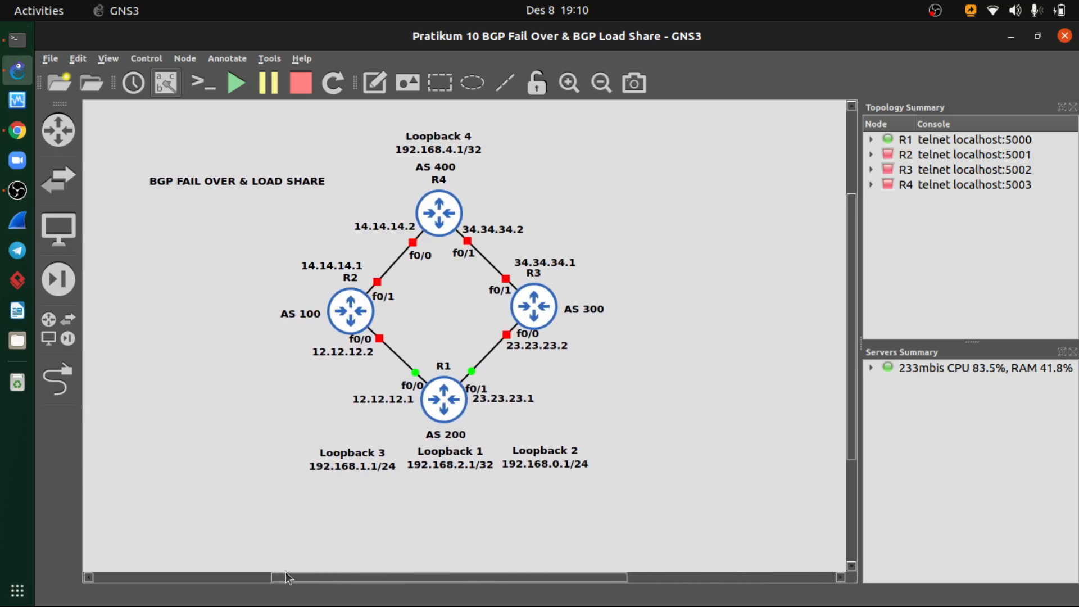
- Create interface loopback 1 from R1's console, checking the loopback number against the topology diagram
left_click(2, 47)
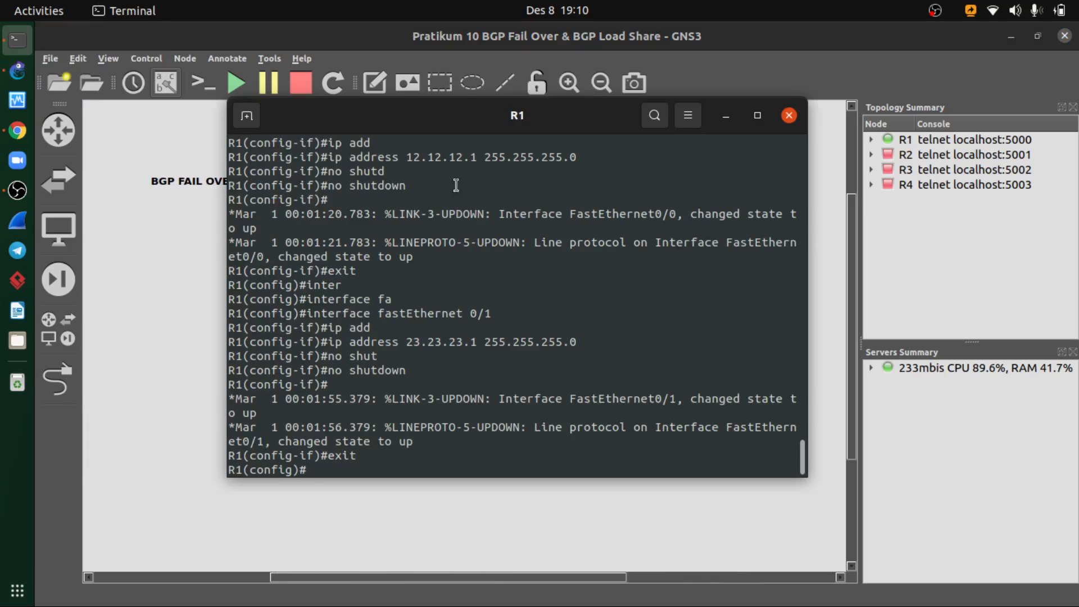
left_click_drag(489, 124, 490, 148)
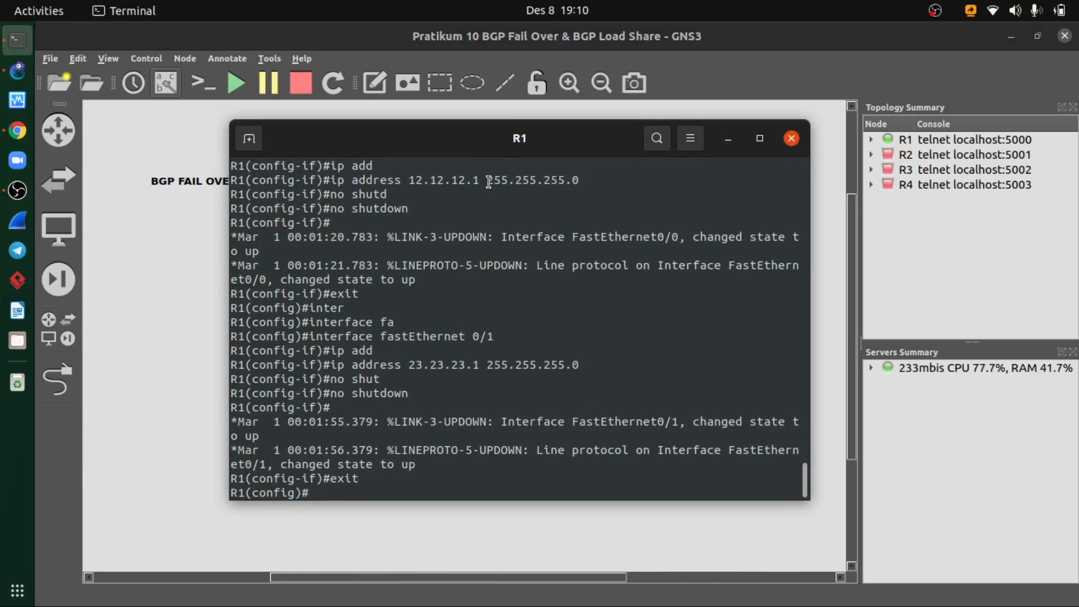
type("int")
key("Tab")
type("lo")
key("Tab")
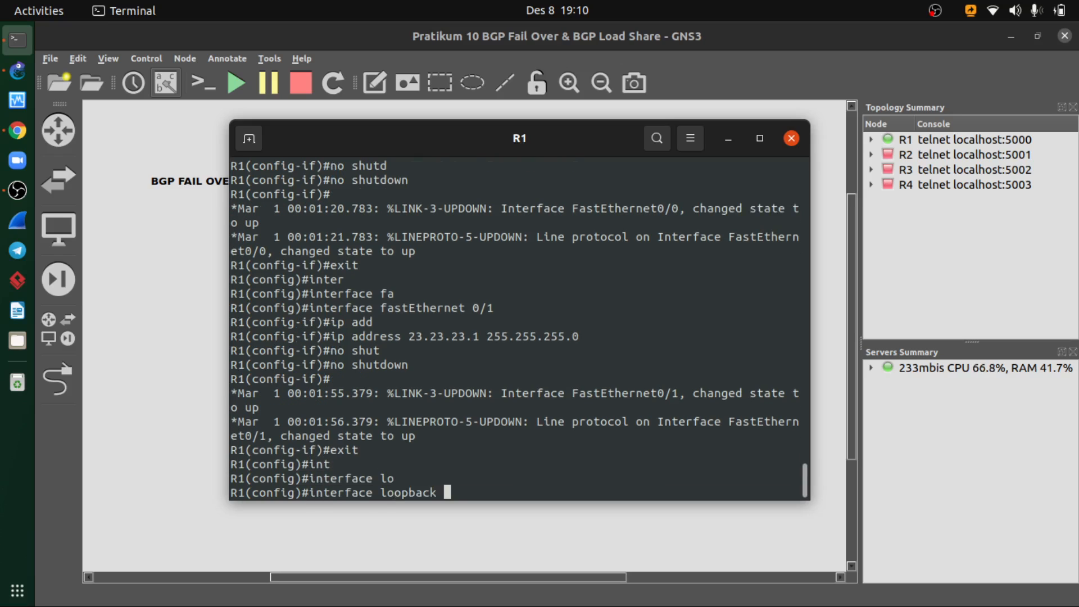
type("1")
key("alt+Tab")
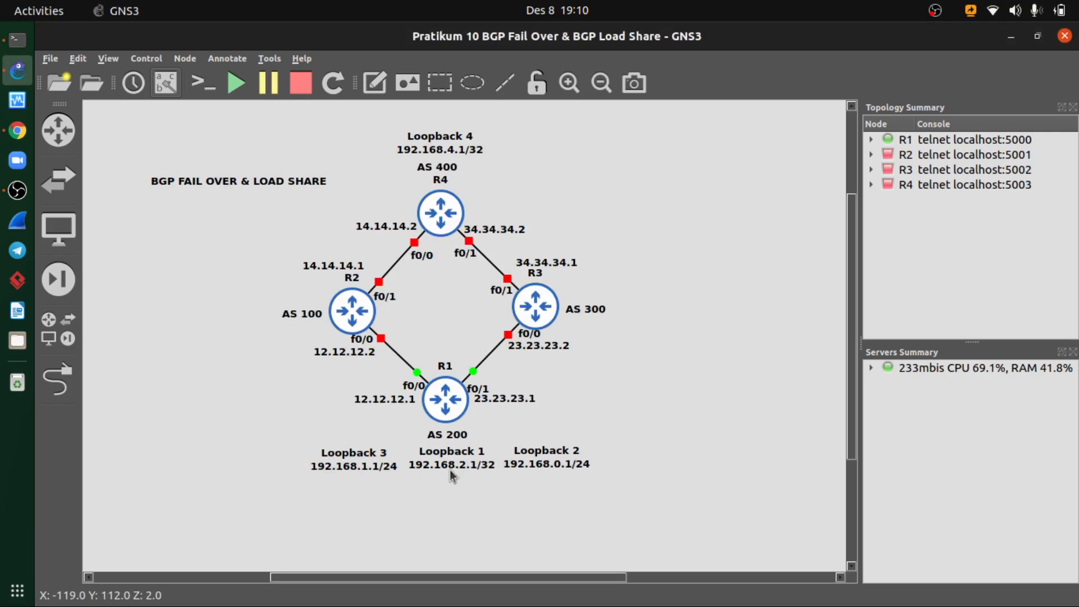
key("alt+Tab")
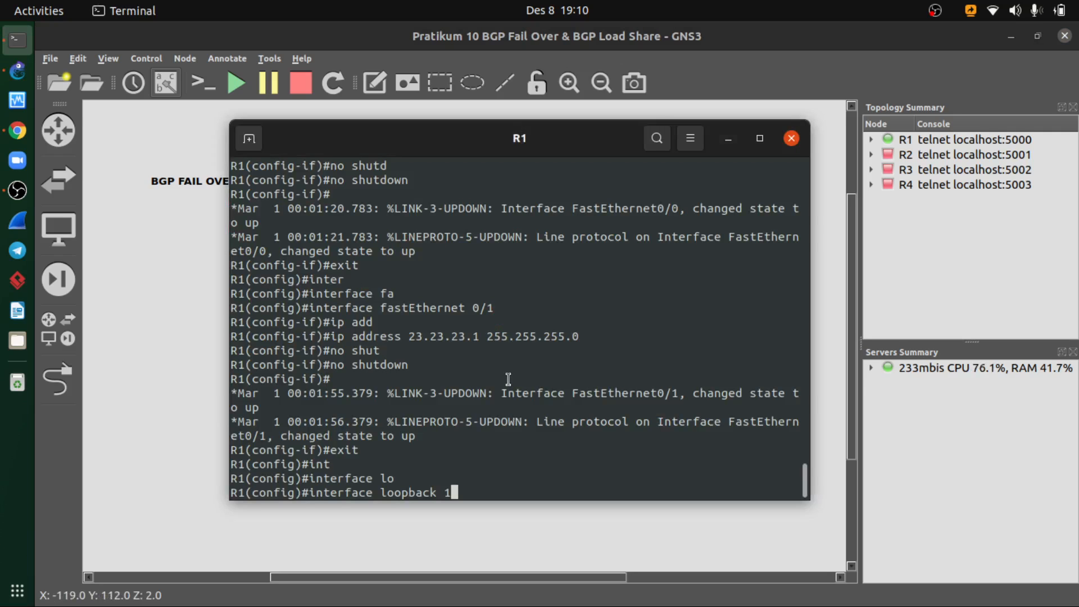
key("Return")
- Assign IP address 192.168.2.1 with mask 255.255.255.255 to R1's loopback 1, checking the address and prefix against the topology diagram
key("alt+Tab")
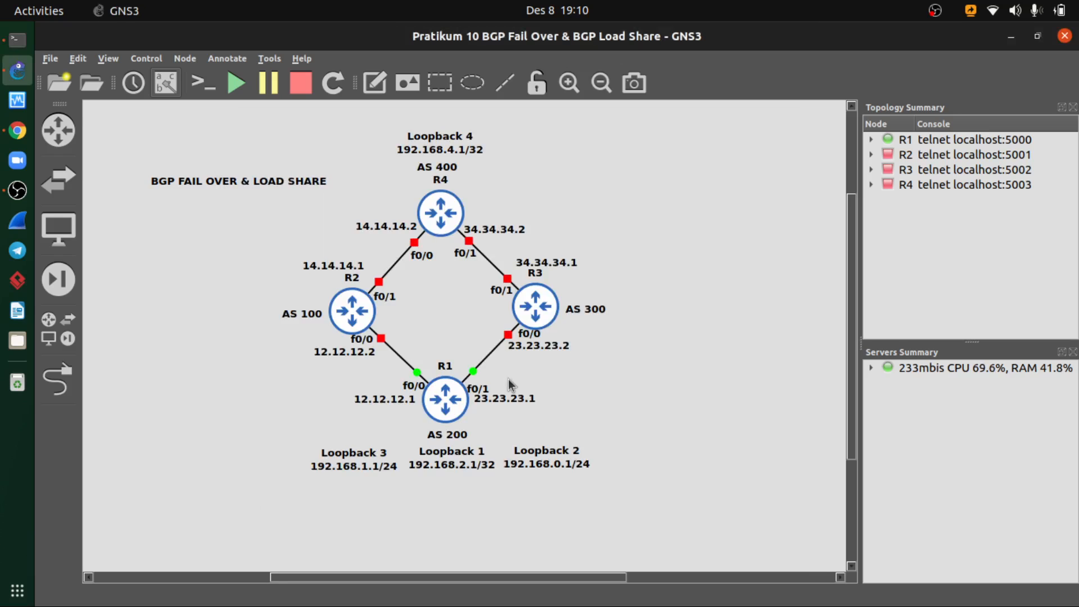
key("alt+Tab")
type("192.")
key("BackSpace")
key("BackSpace")
key("BackSpace")
key("BackSpace")
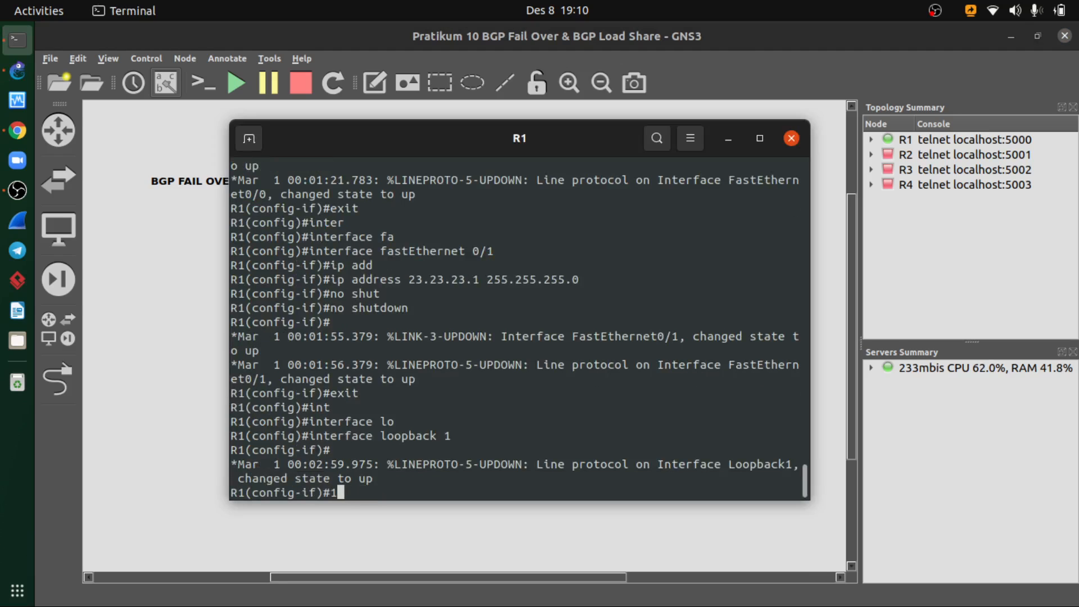
type("ip add")
key("Tab")
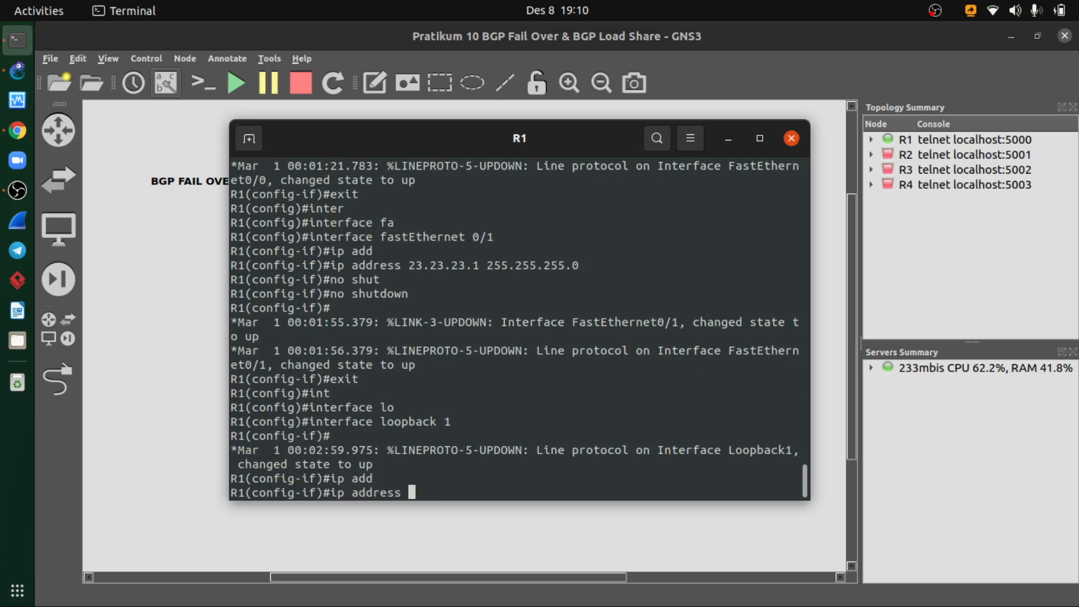
type("192.168.2.1")
key("alt+Tab")
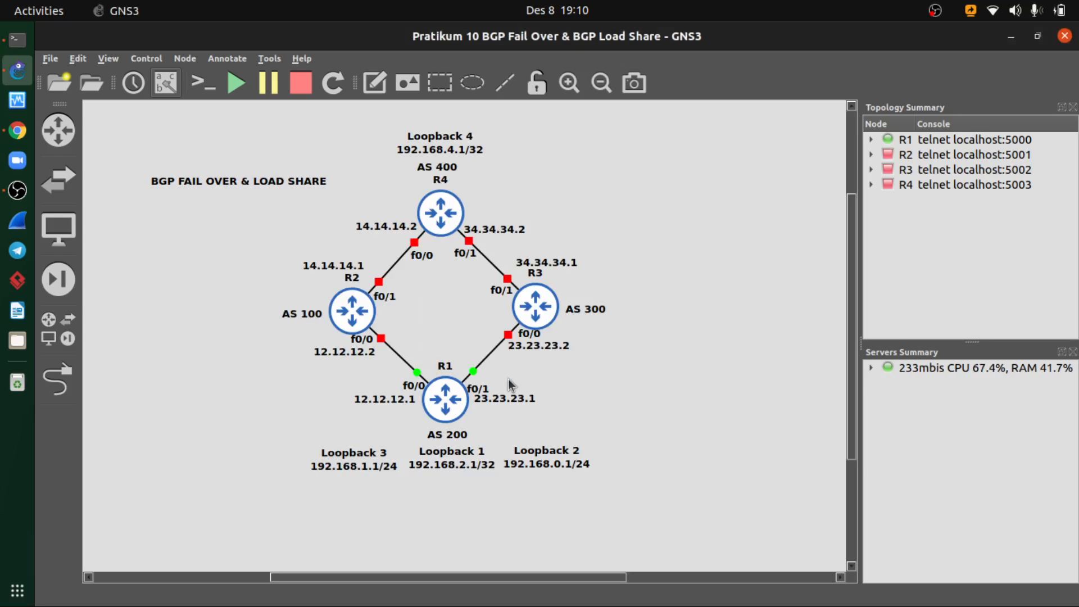
key("alt+Tab")
type("255.255.255.")
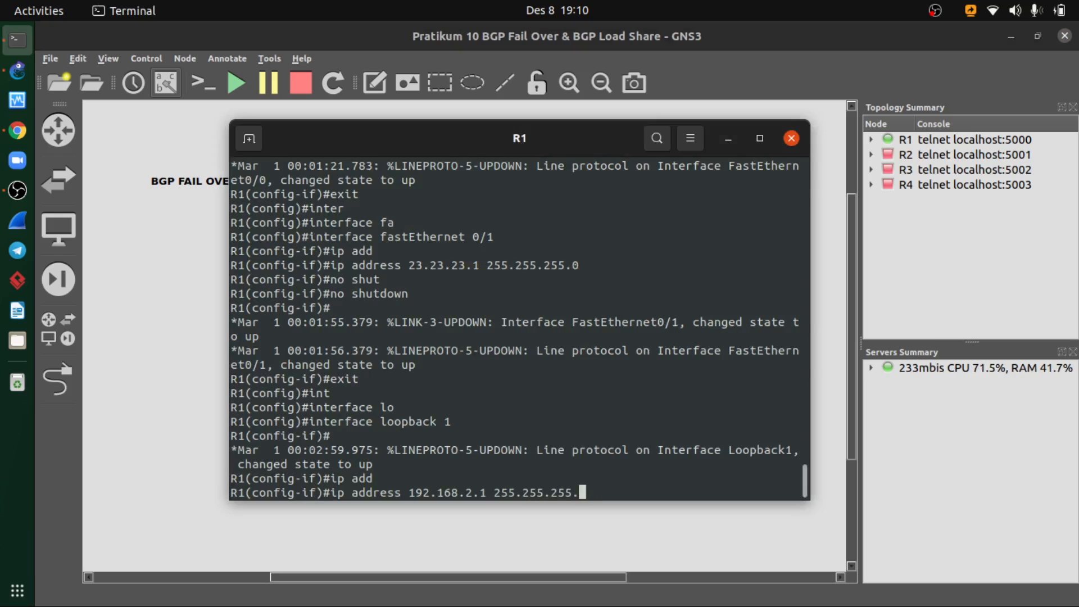
type("255")
left_click(605, 503)
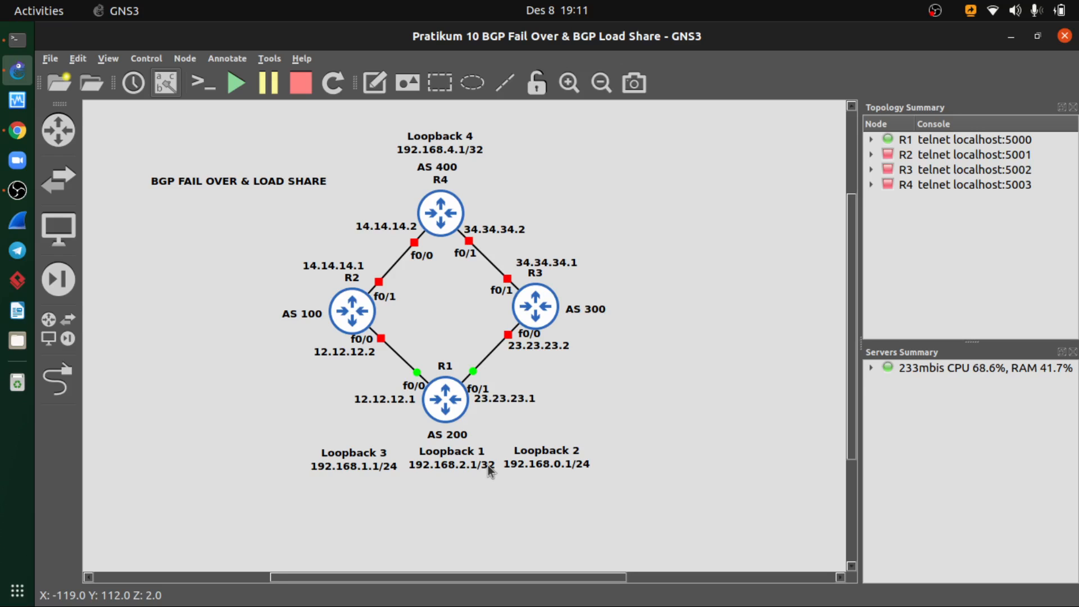
key("alt+Tab")
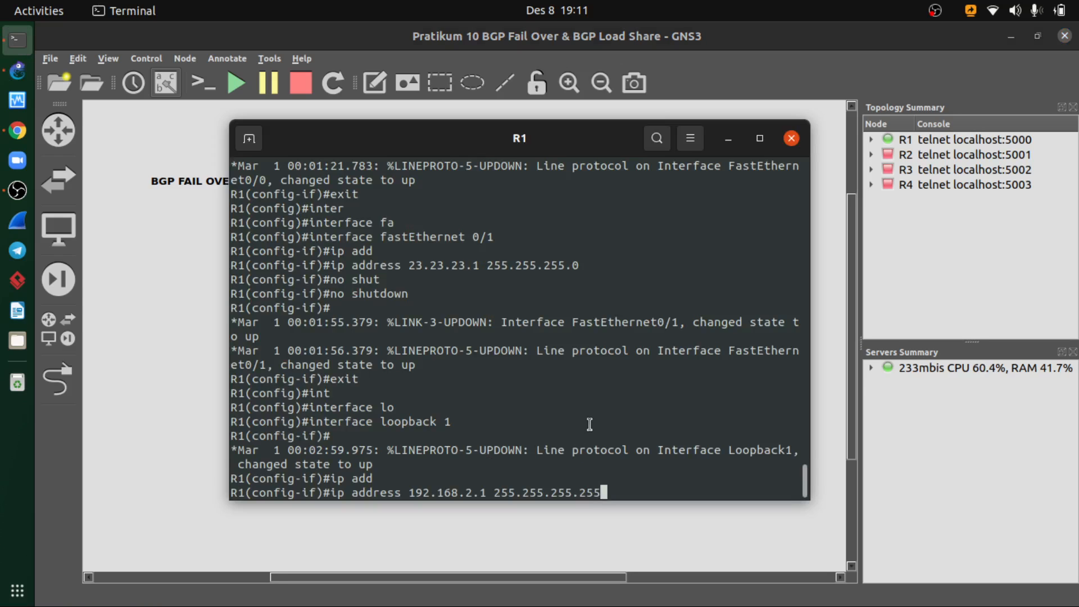
key("Return")
- Enable R1's loopback 1 with no shutdown and exit interface configuration mode
type("no shutd")
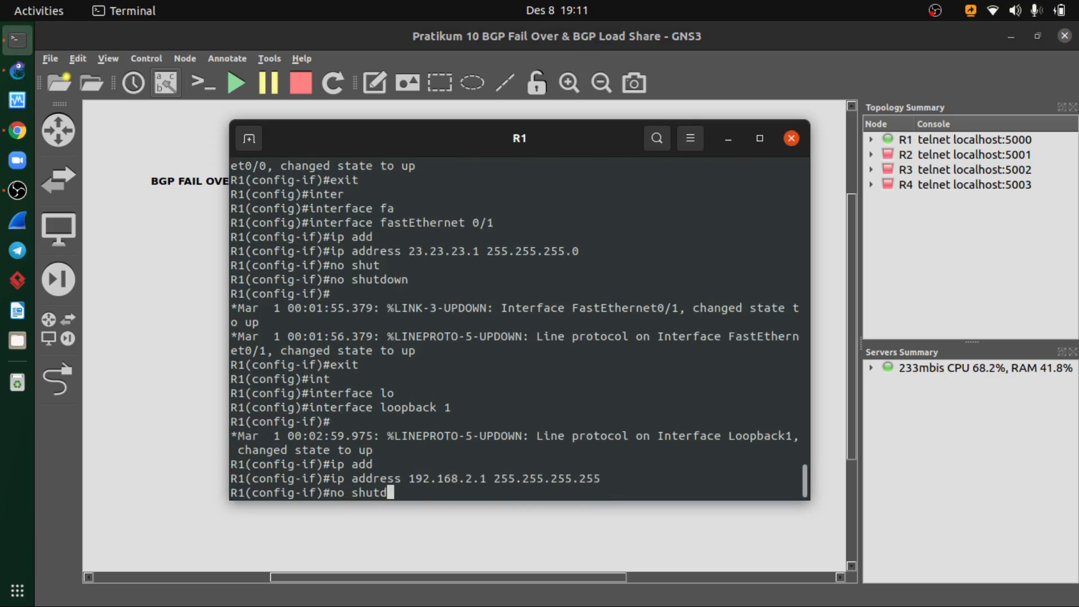
key("Tab")
key("Return")
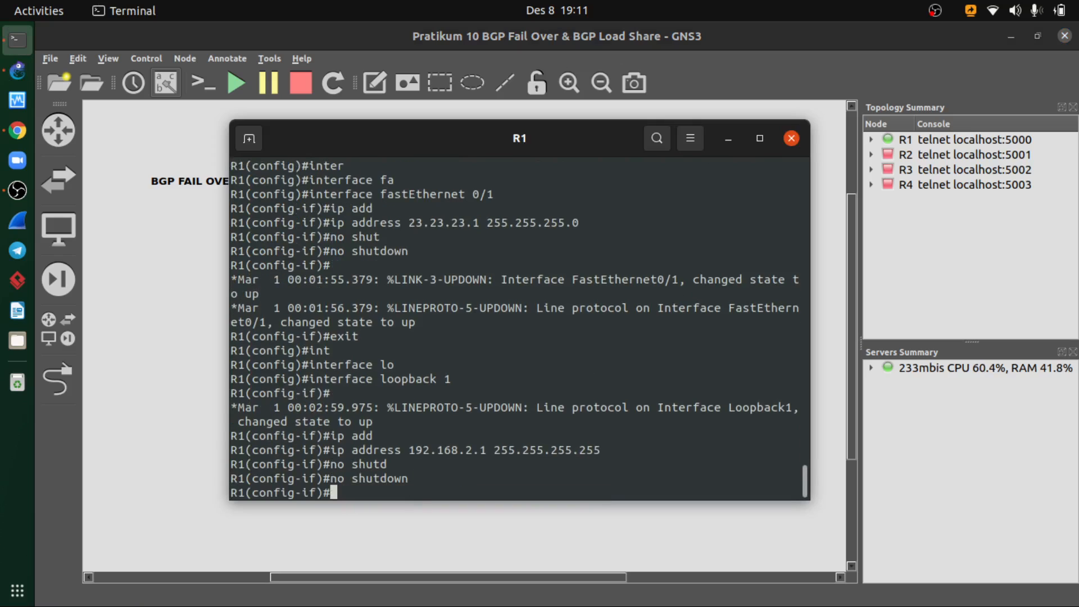
type("exit")
key("Return")
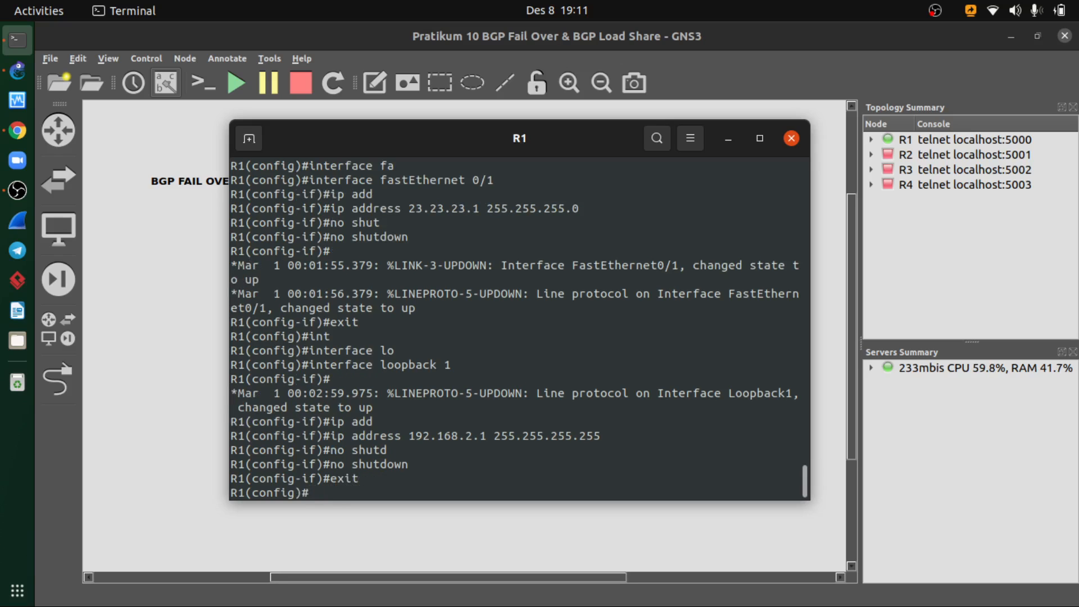
- Run do show ip interface brief on R1 and review the addresses and status of its FastEthernet and loopback interfaces
type("do show ip interface brief")
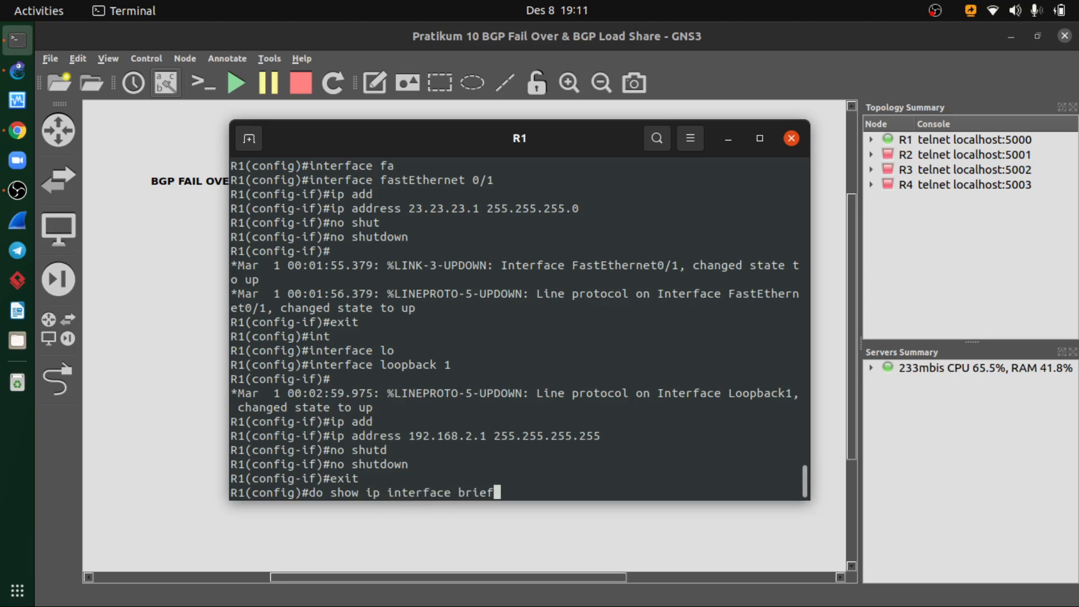
key("Return")
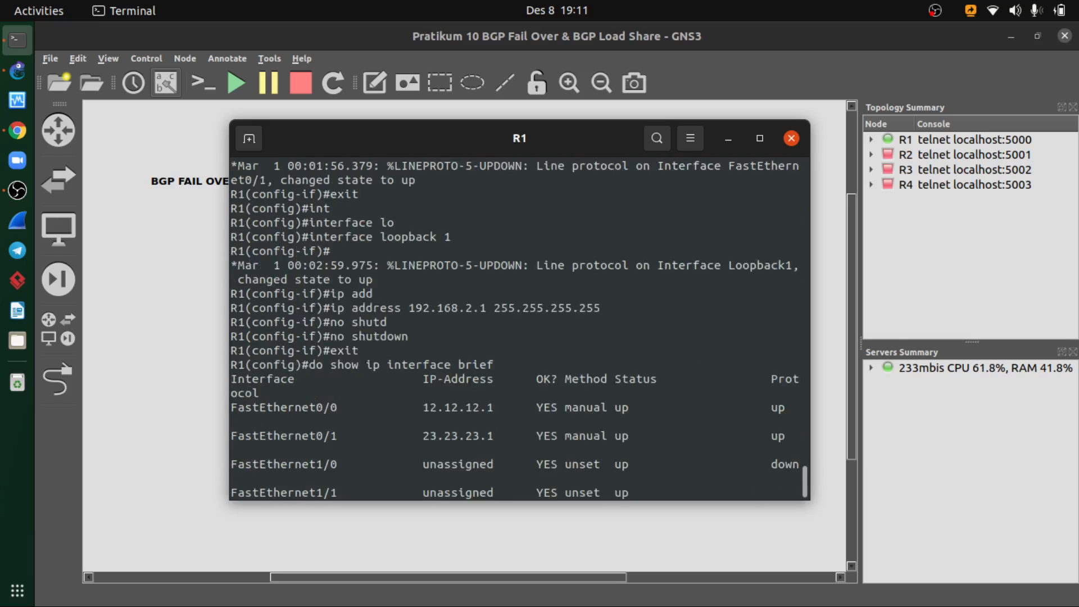
key("space")
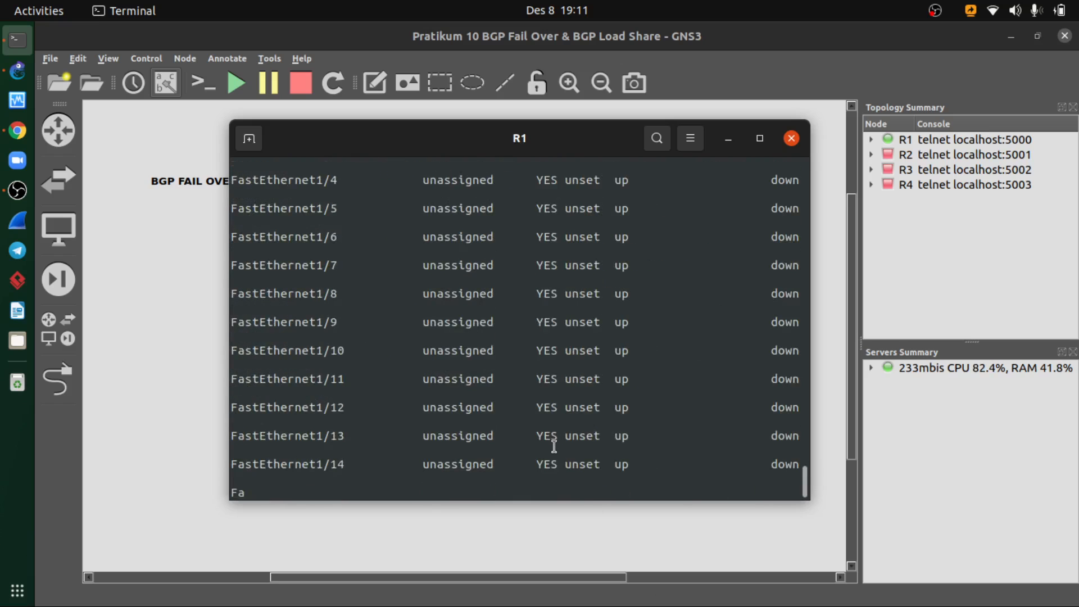
scroll(532, 443, "up", 10)
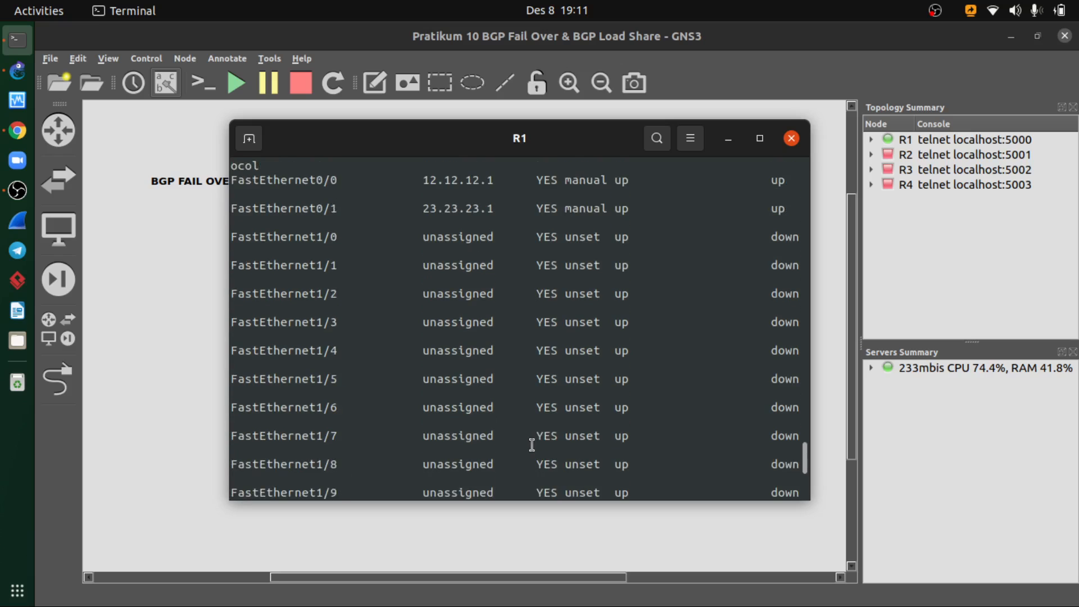
scroll(510, 421, "down", 1)
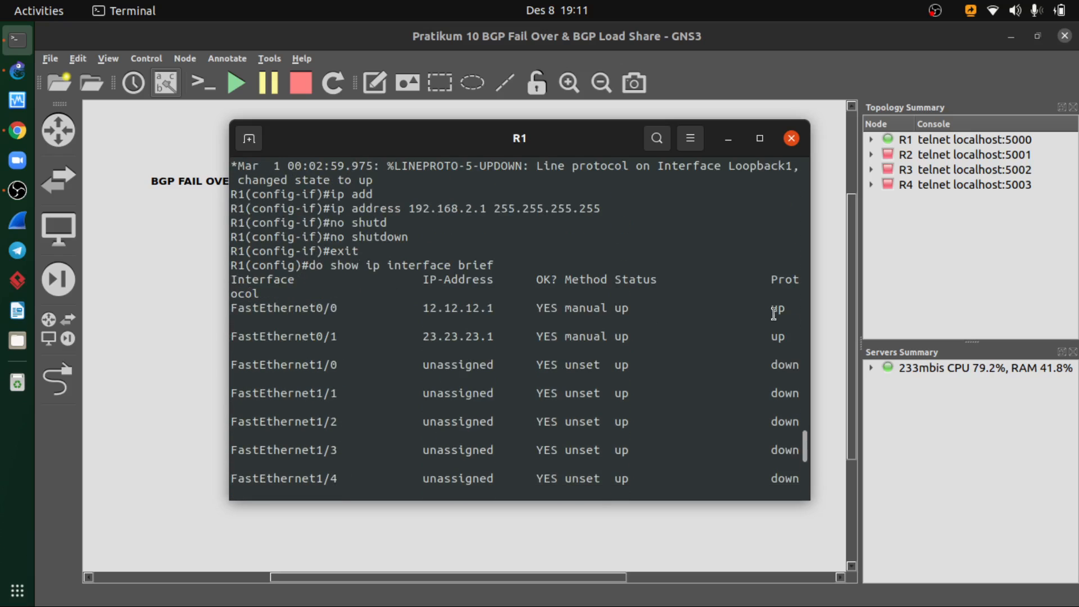
scroll(650, 353, "down", 5)
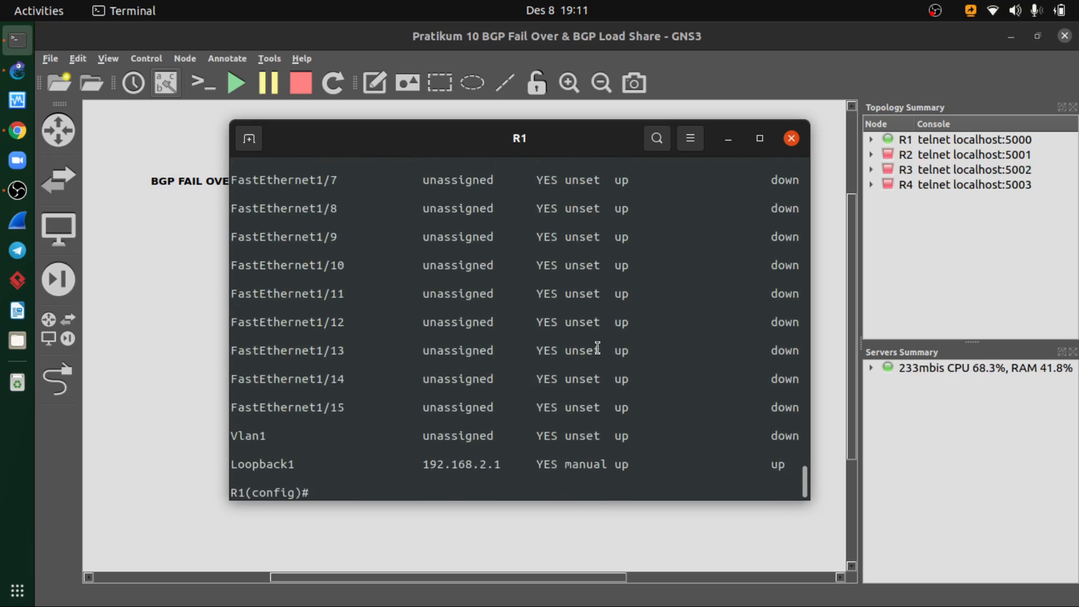
- Display R1's running configuration with do show run and examine the Loopback1, FastEthernet0/0 and FastEthernet0/1 entries through to the end
type("do show run")
key("Return")
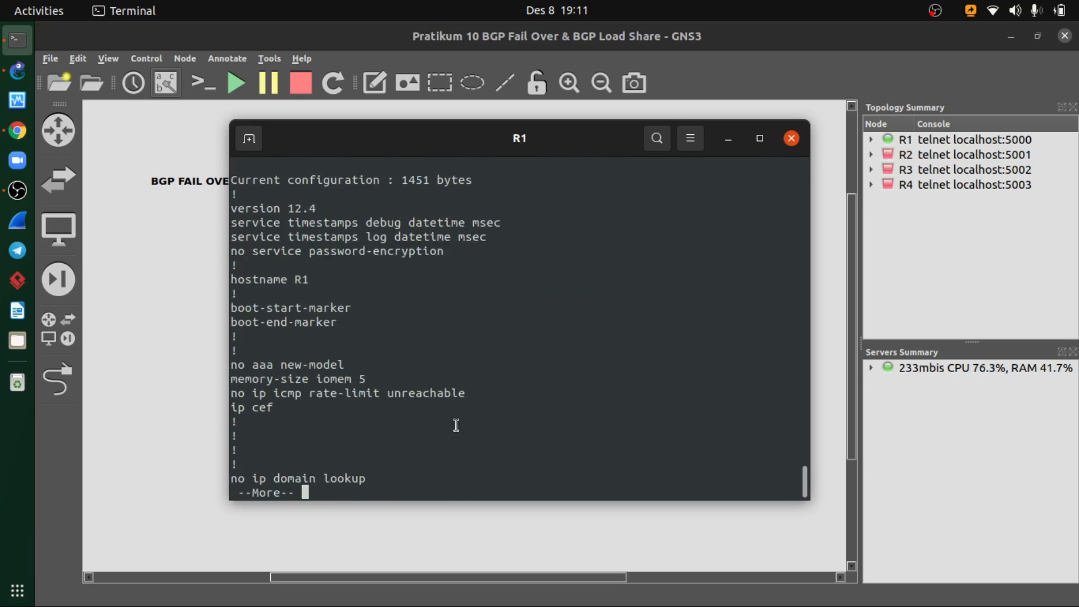
key("space")
key("space")
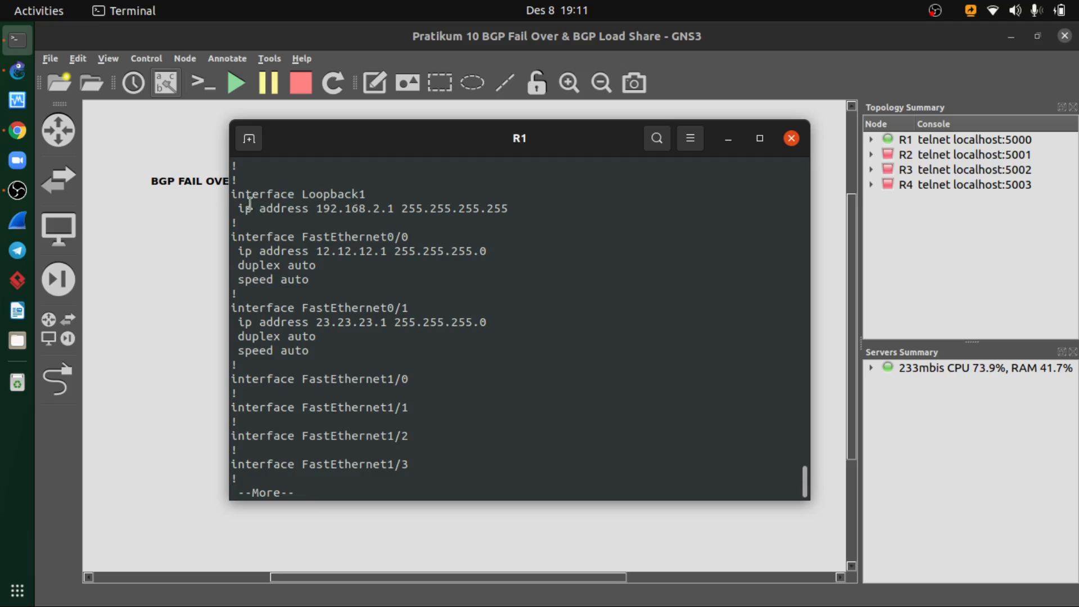
left_click_drag(232, 194, 366, 195)
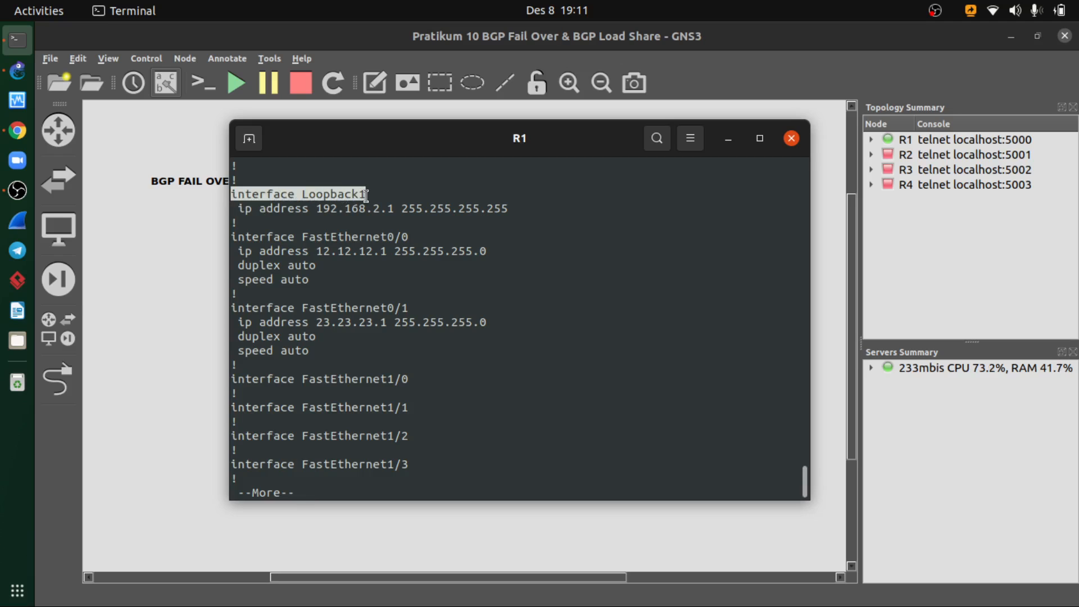
left_click_drag(232, 236, 410, 237)
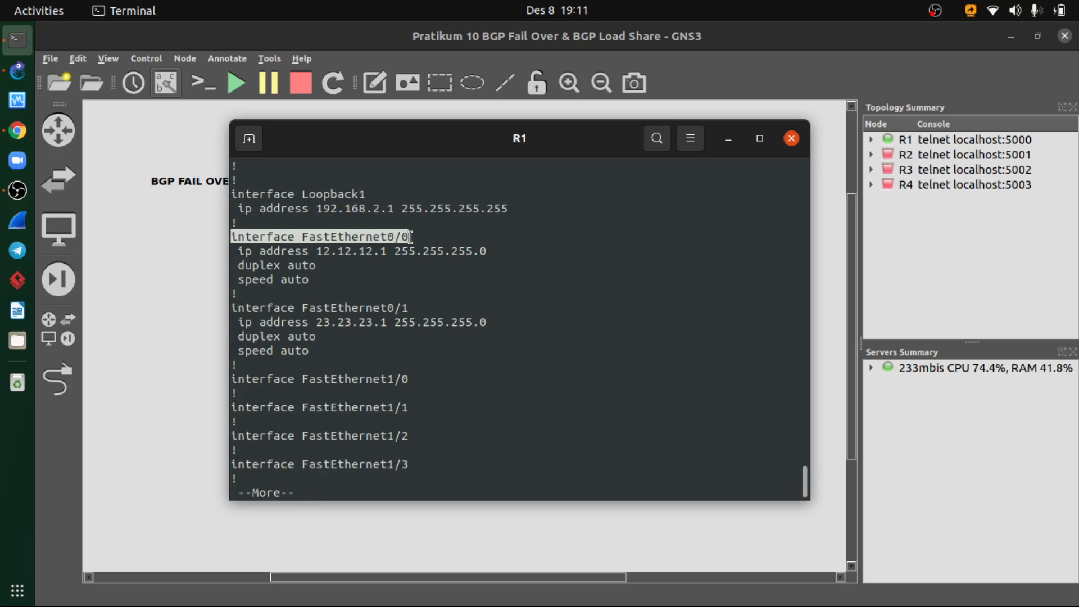
left_click(384, 251)
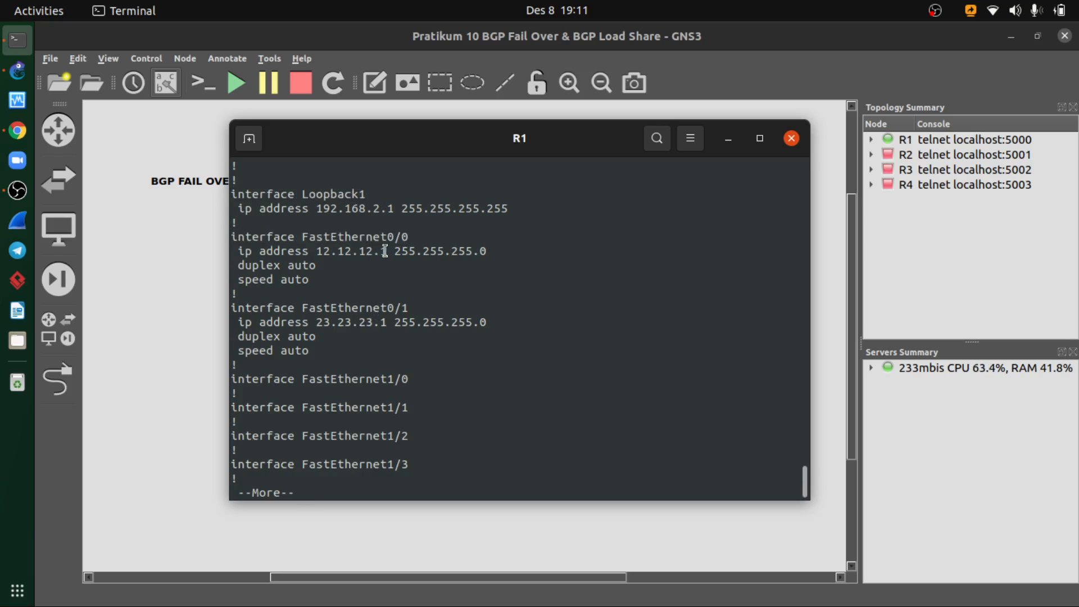
left_click_drag(332, 307, 363, 319)
left_click(479, 366)
key("space")
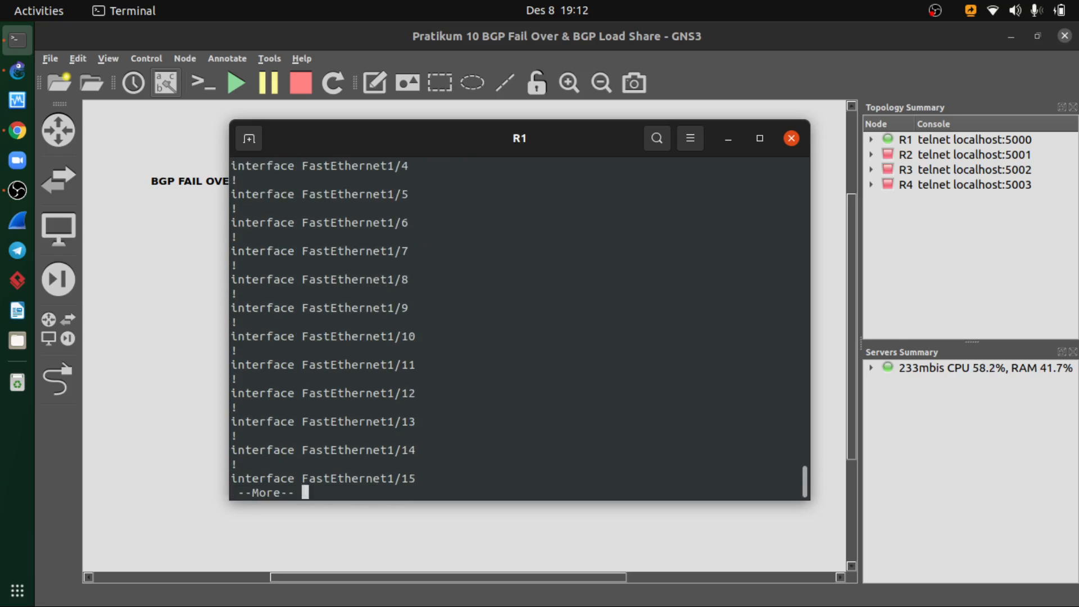
key("space")
key("space")
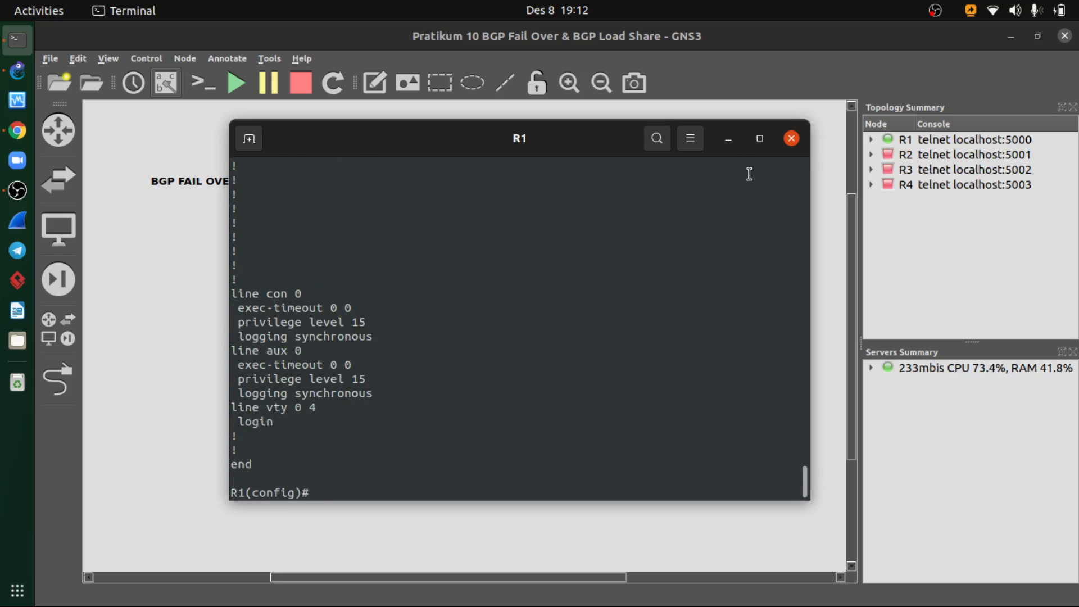
- Close R1's console, start router R2 and open its console
left_click(791, 138)
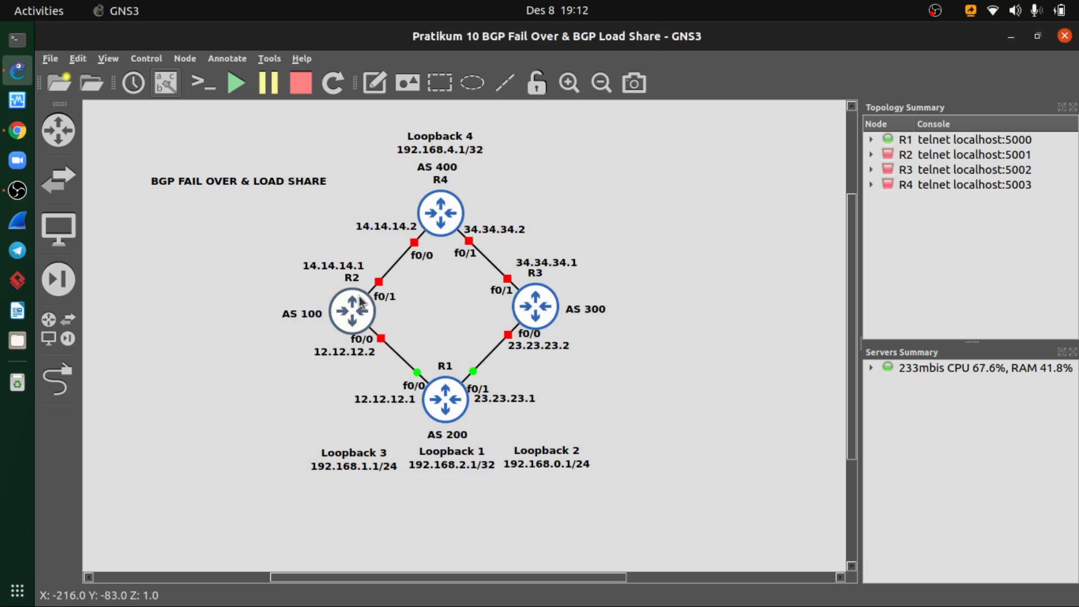
left_click_drag(427, 281, 342, 323)
right_click(348, 307)
left_click(389, 89)
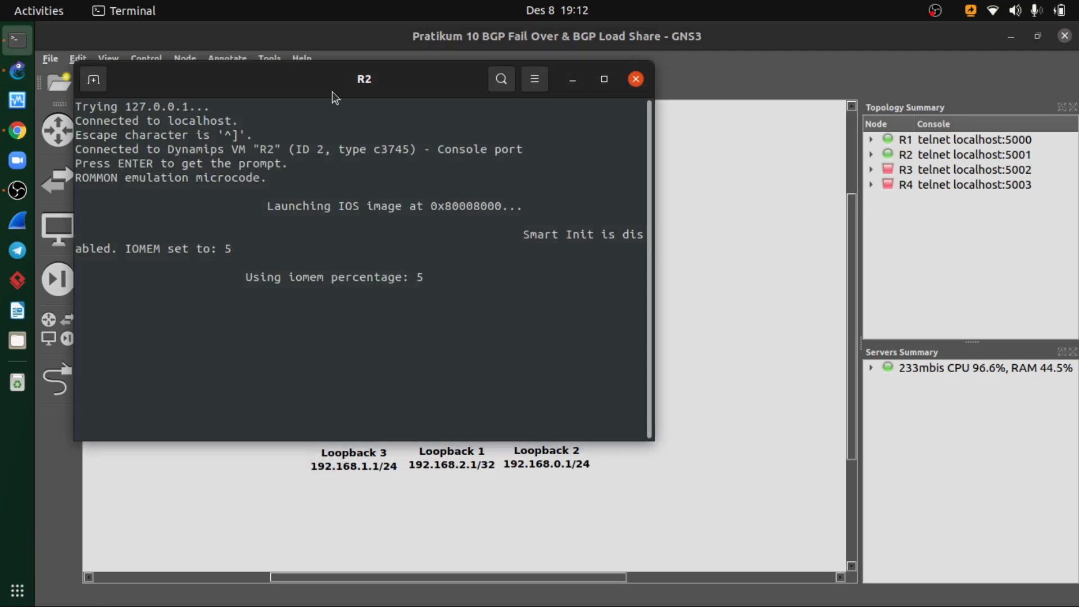
- Look over the topology diagram behind R2's console while the router boots, and bring the console back
left_click_drag(335, 86, 498, 107)
left_click(731, 101)
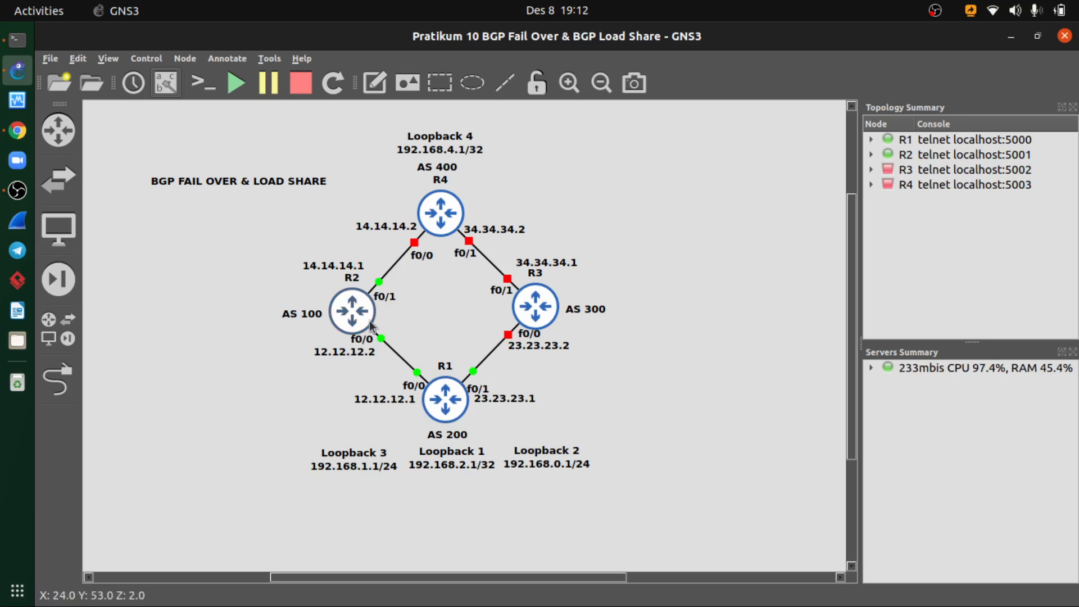
left_click(13, 41)
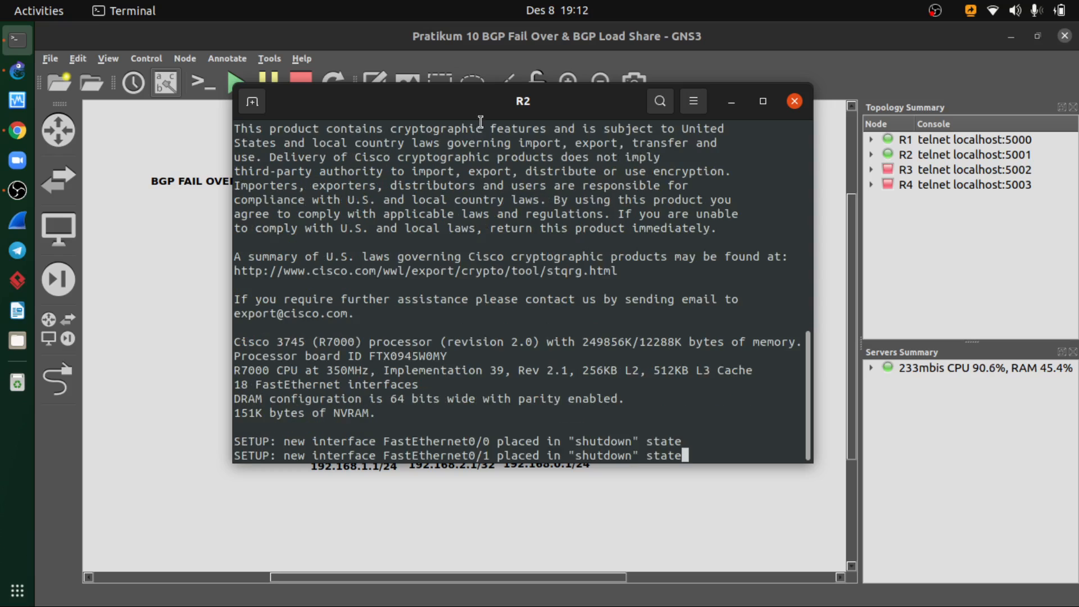
left_click_drag(463, 111, 431, 109)
left_click(699, 102)
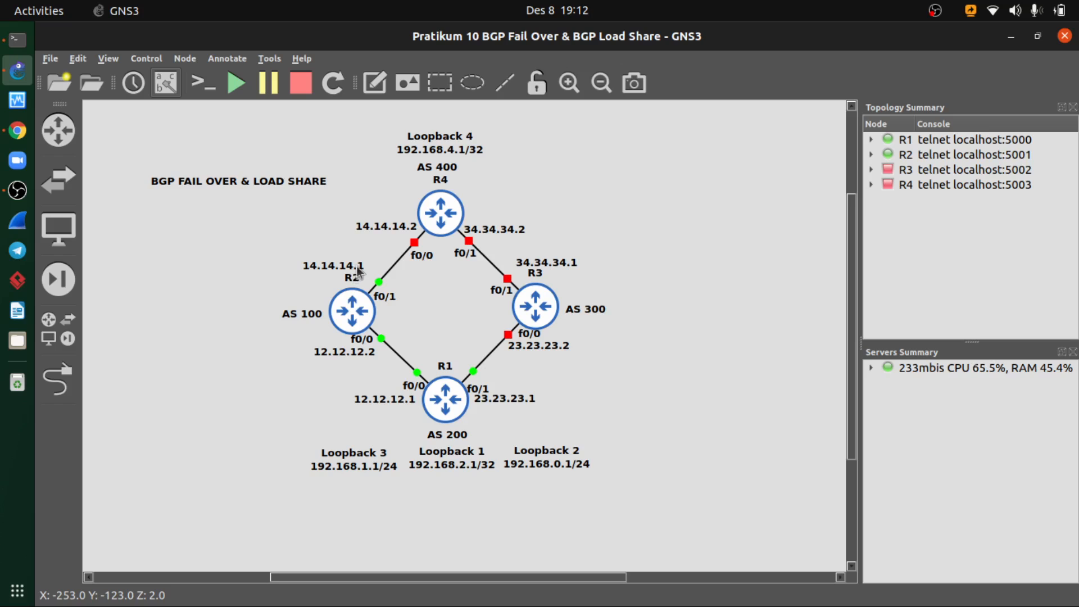
left_click(9, 42)
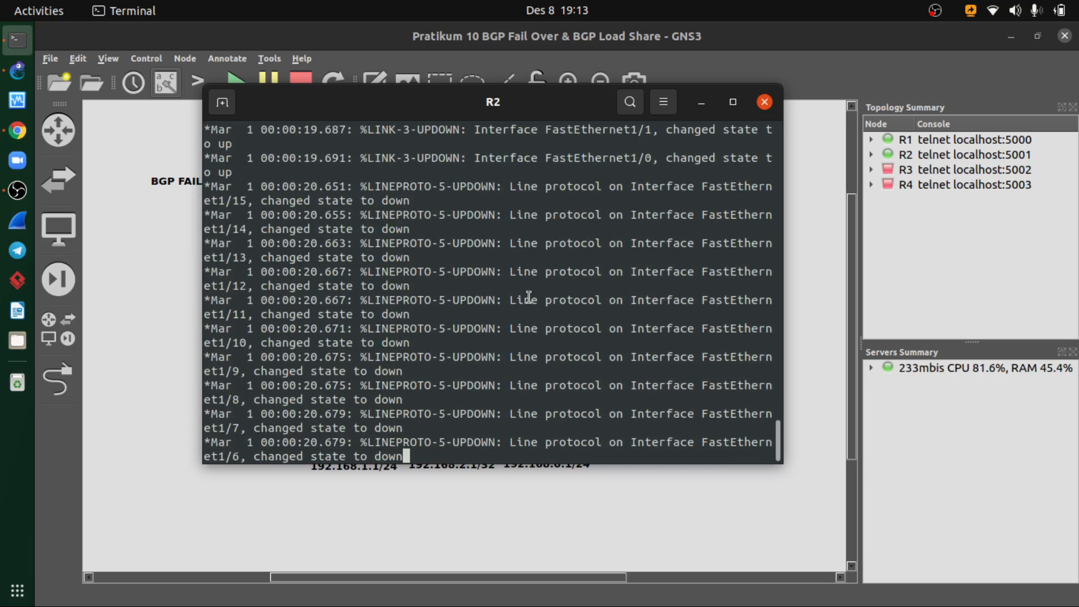
- Bring up R2's command prompt and enter global configuration mode with configure terminal
key("Return")
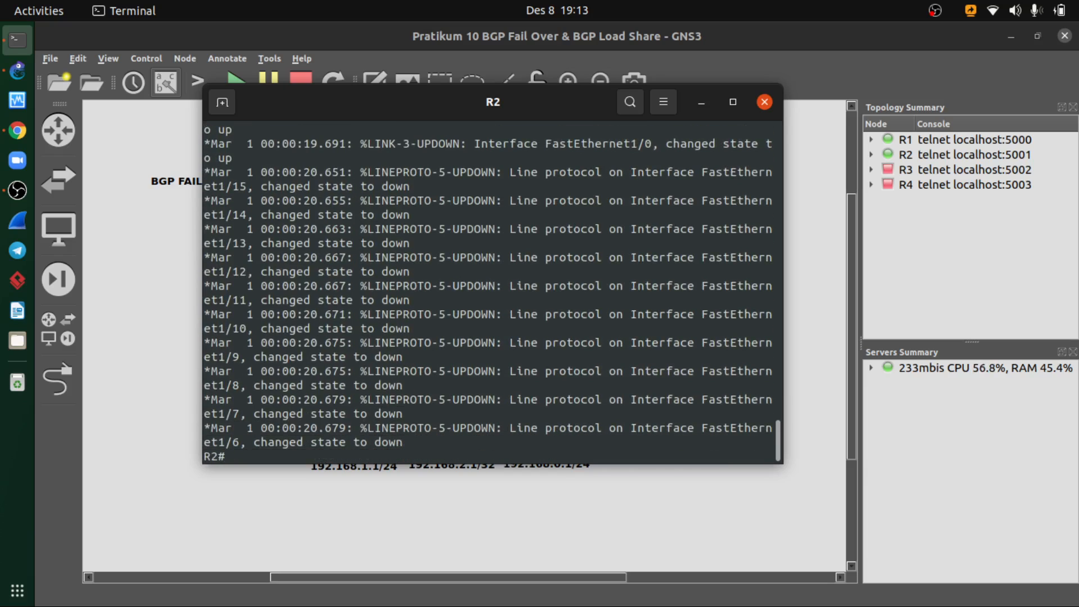
type("conf")
key("Tab")
type("ter")
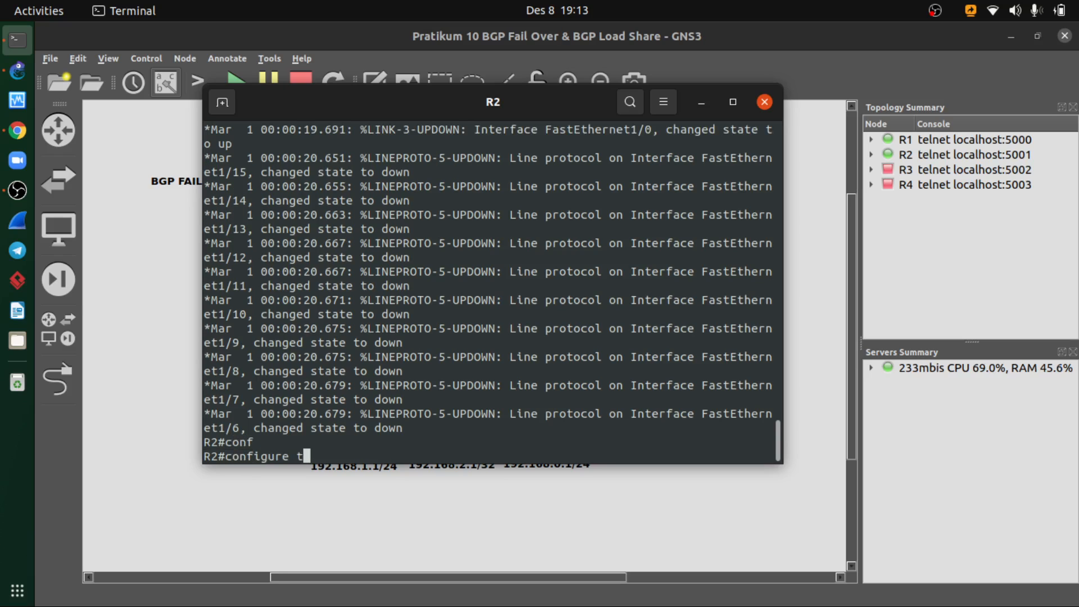
key("Tab")
key("Return")
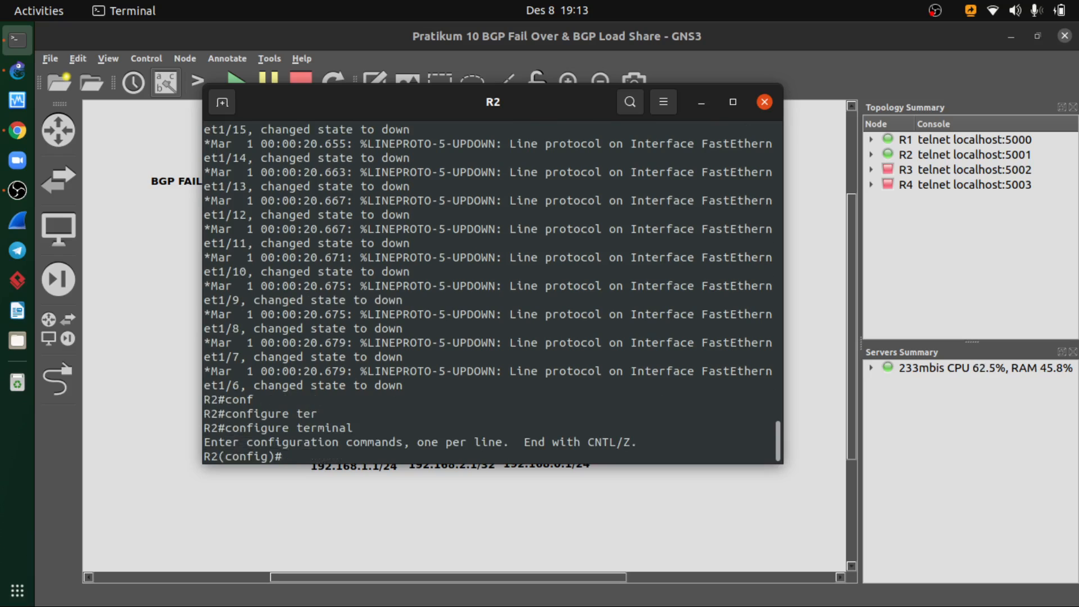
- Enter configuration mode for interface fastEthernet 0/0 on R2
type("inter")
key("Tab")
type("fa")
key("Tab")
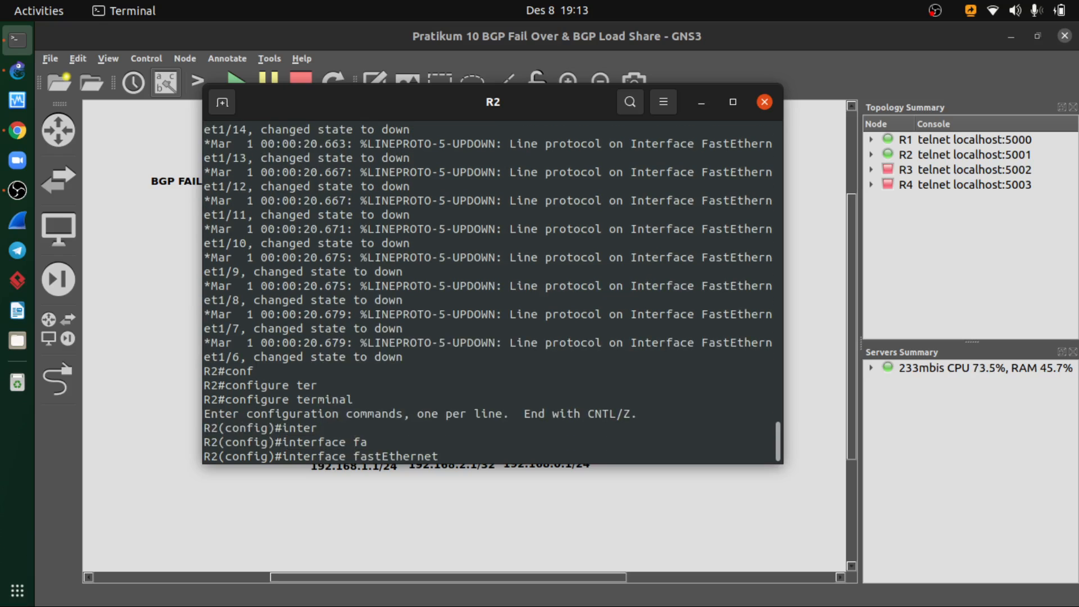
type("0/0")
key("Return")
- Assign IP address 12.12.12.2 with subnet mask 255.255.255.0 to R2's fastEthernet 0/0
type("ip add")
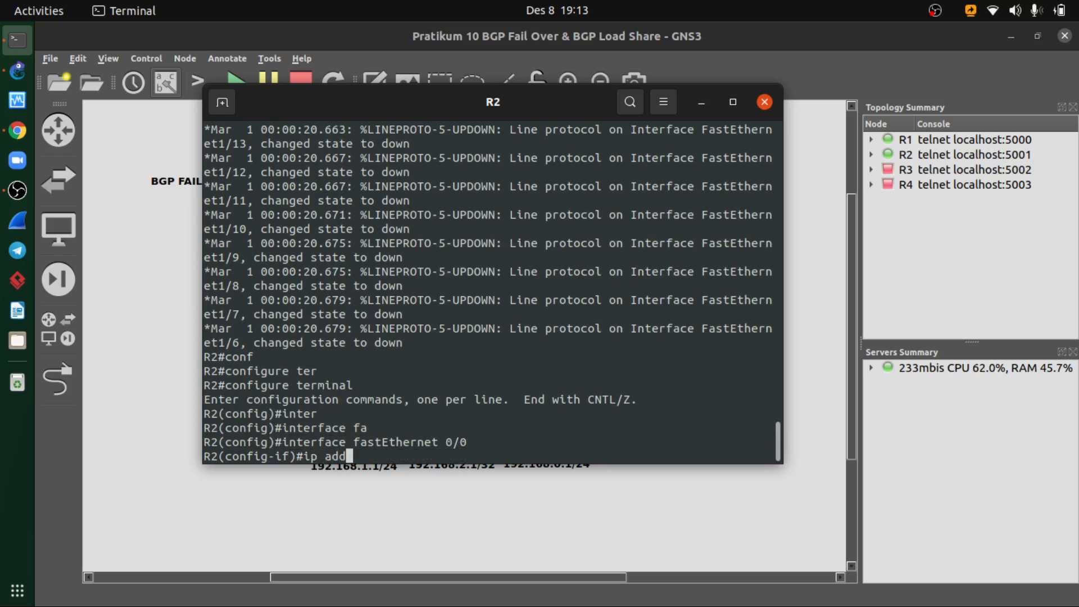
key("Tab")
type("ad")
key("Tab")
key("BackSpace")
key("BackSpace")
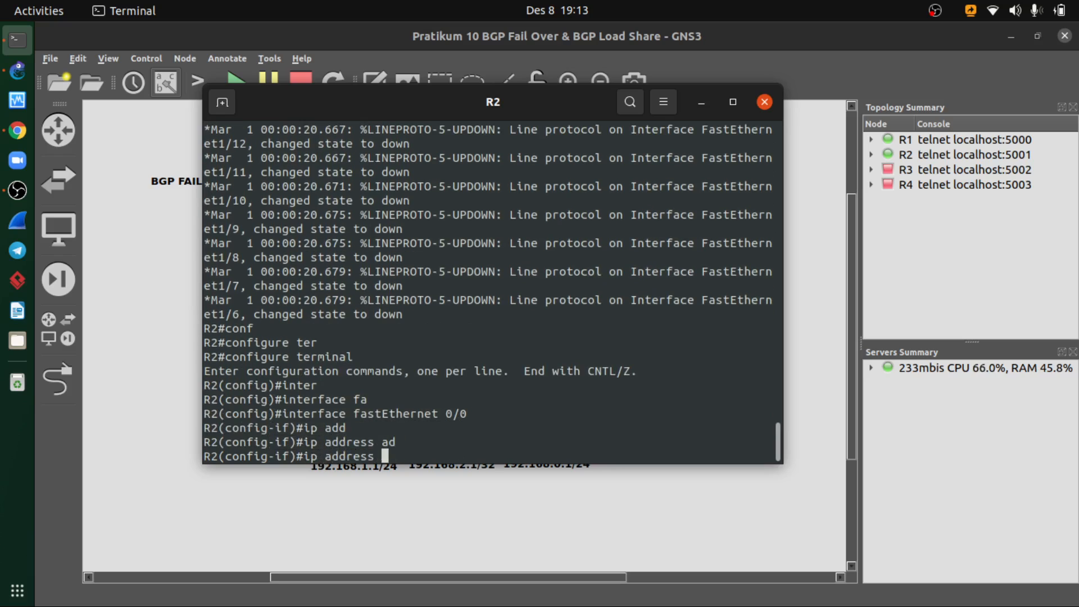
type("192.16")
key("BackSpace")
key("BackSpace")
key("BackSpace")
key("BackSpace")
key("BackSpace")
type("12.12.12.2")
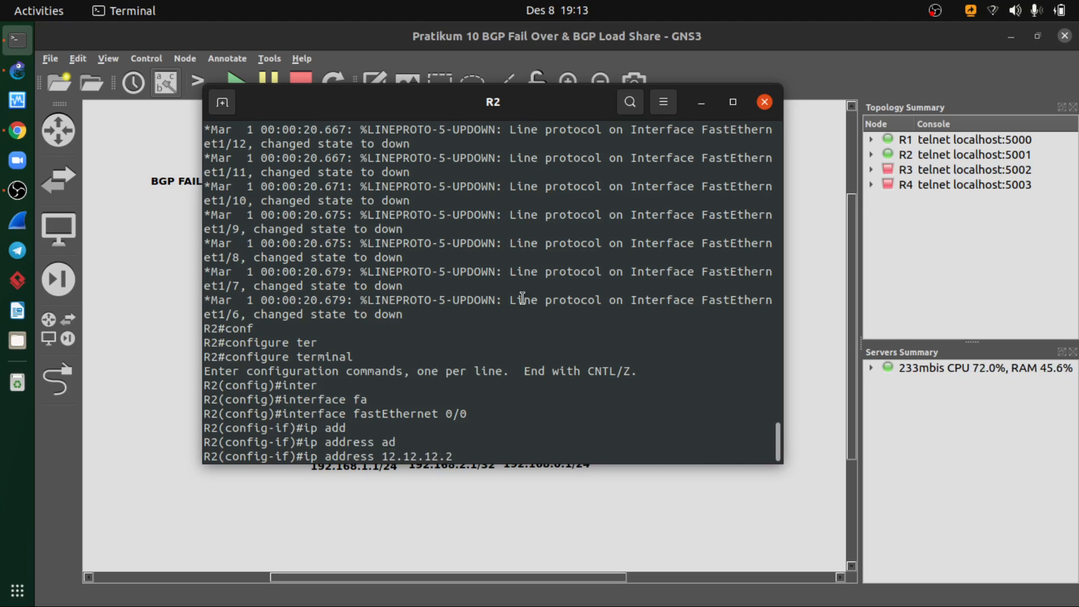
key("alt+Tab")
key("alt+Tab")
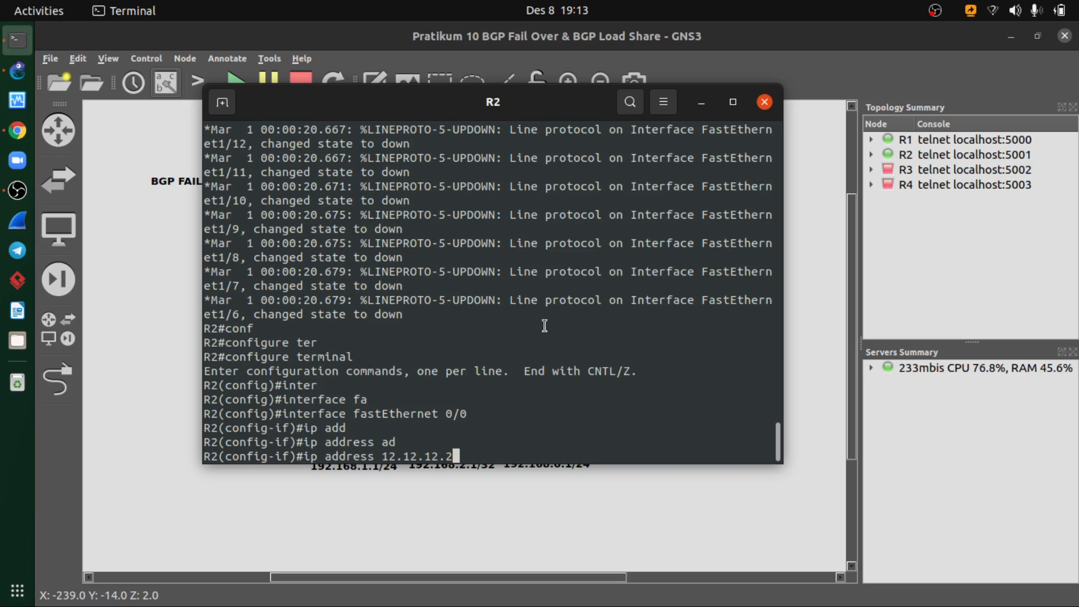
type("255.255.255.0")
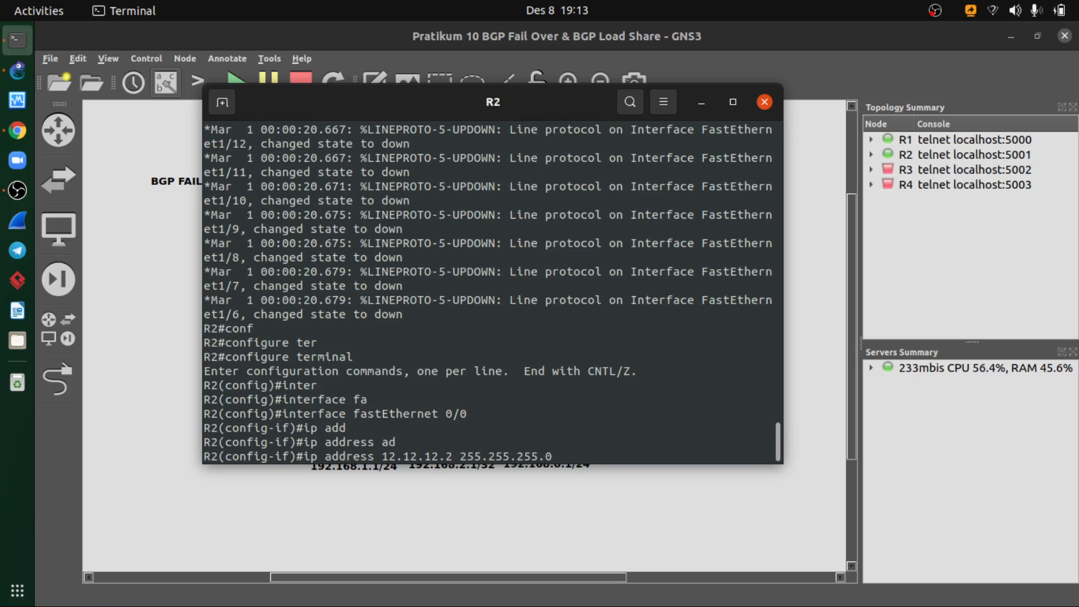
key("Return")
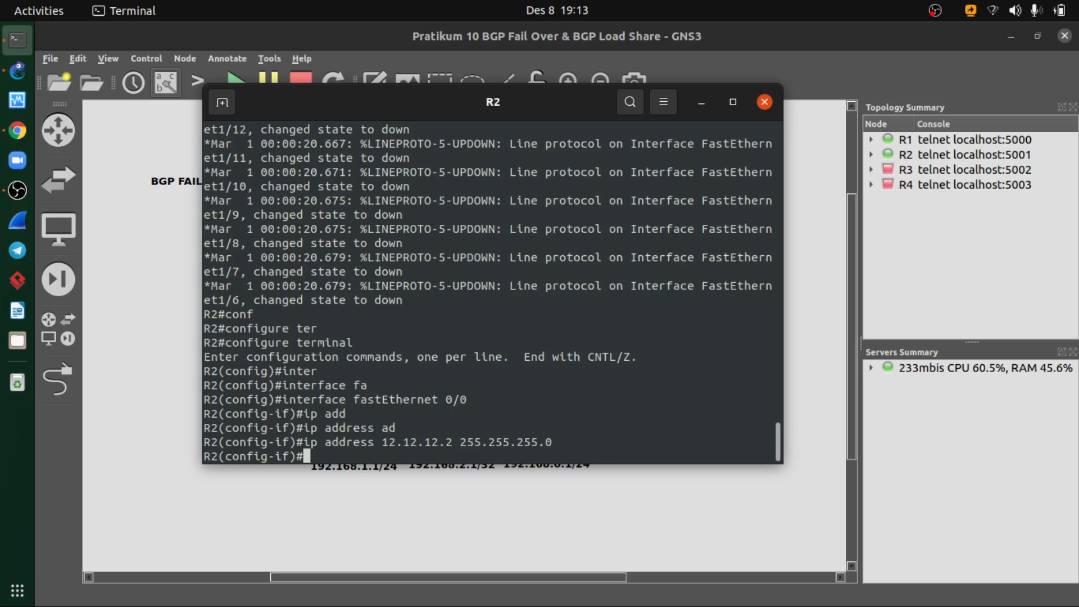
- Enable R2's fastEthernet 0/0 with no shutdown and exit to global configuration mode
type("no shut")
key("Tab")
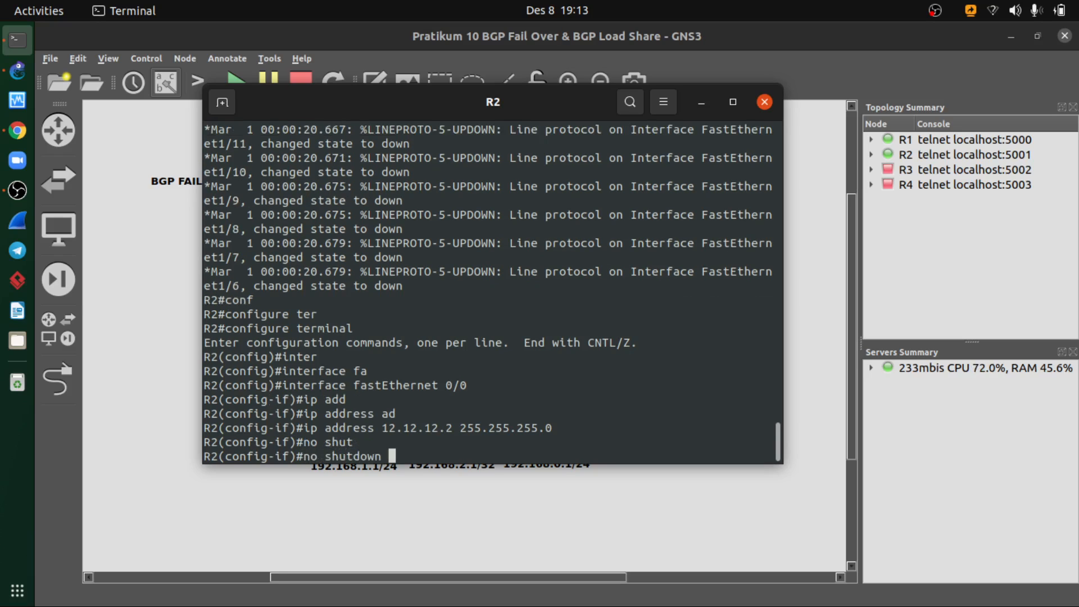
key("Return")
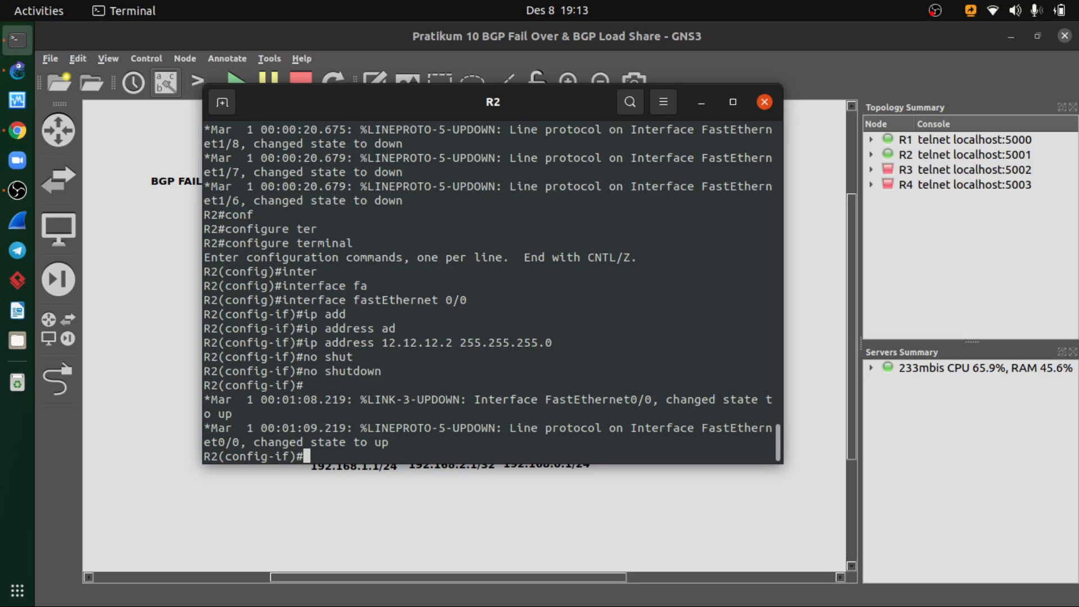
type("exit")
key("Return")
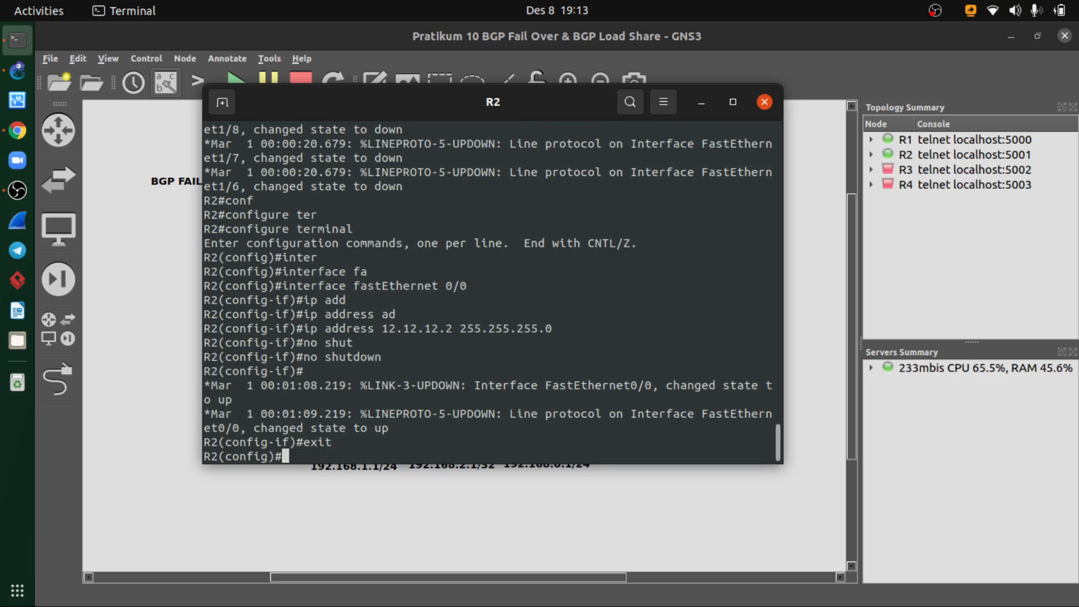
- Enter configuration mode for interface fastEthernet 0/1 on R2, checking the port against the topology diagram
type("inter")
key("Tab")
type("fa")
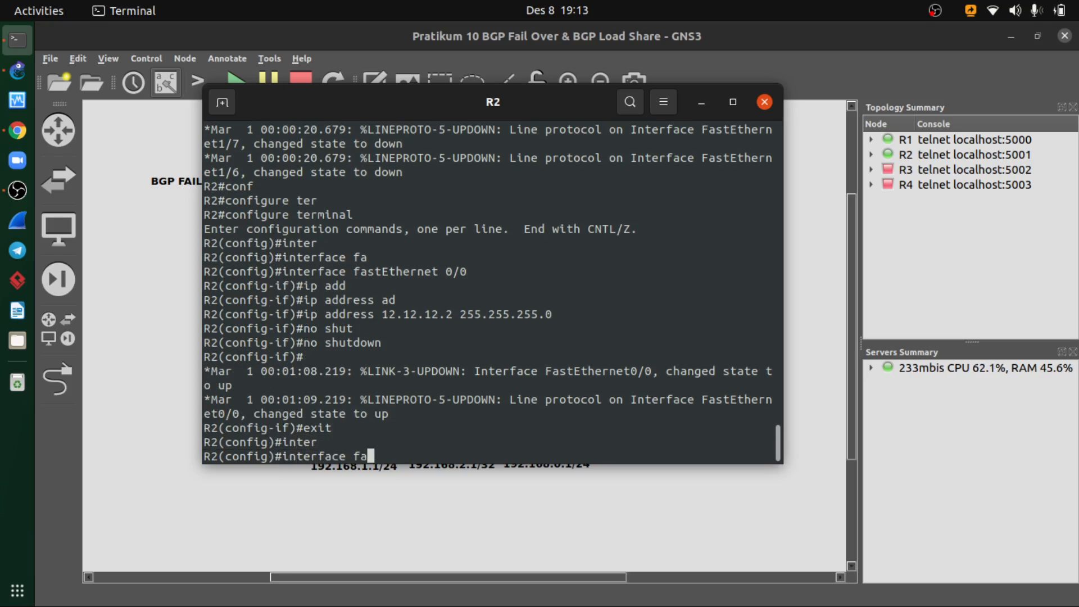
key("Tab")
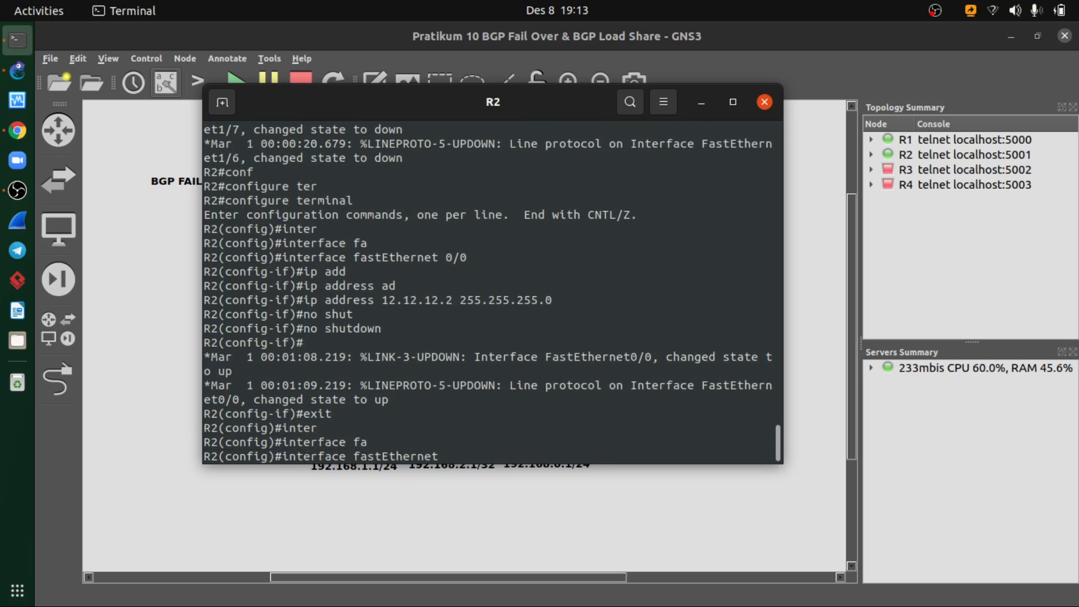
key("Tab")
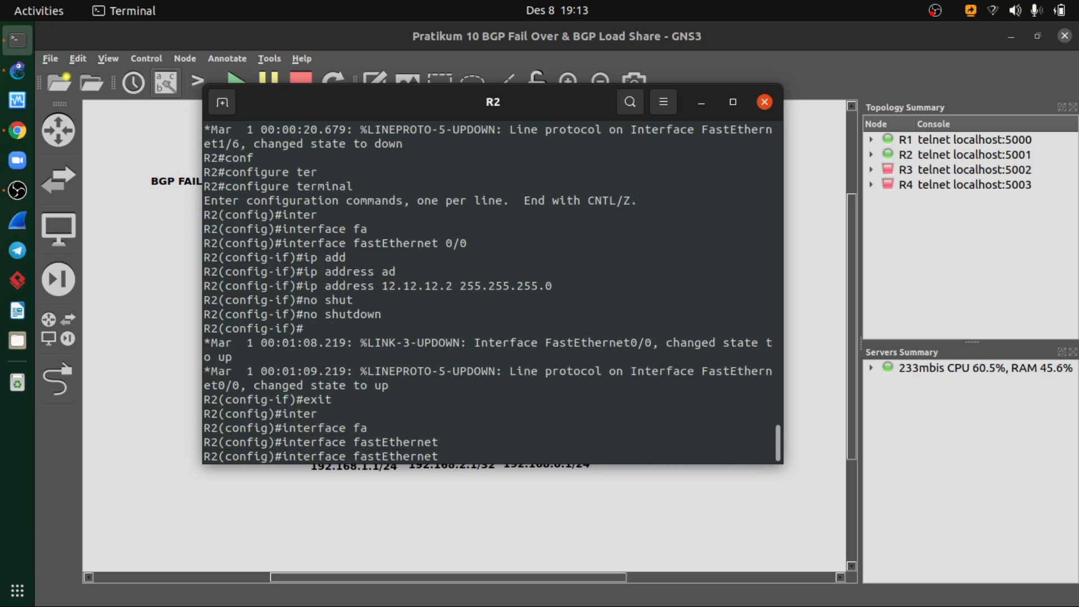
key("alt+Tab")
key("alt+Tab")
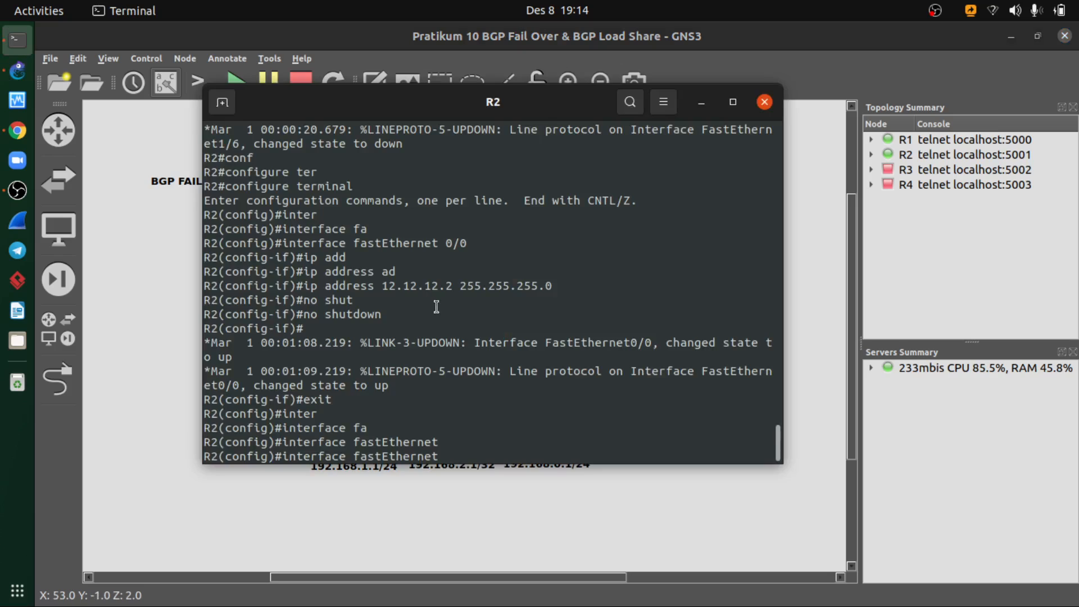
type("0/1")
key("Return")
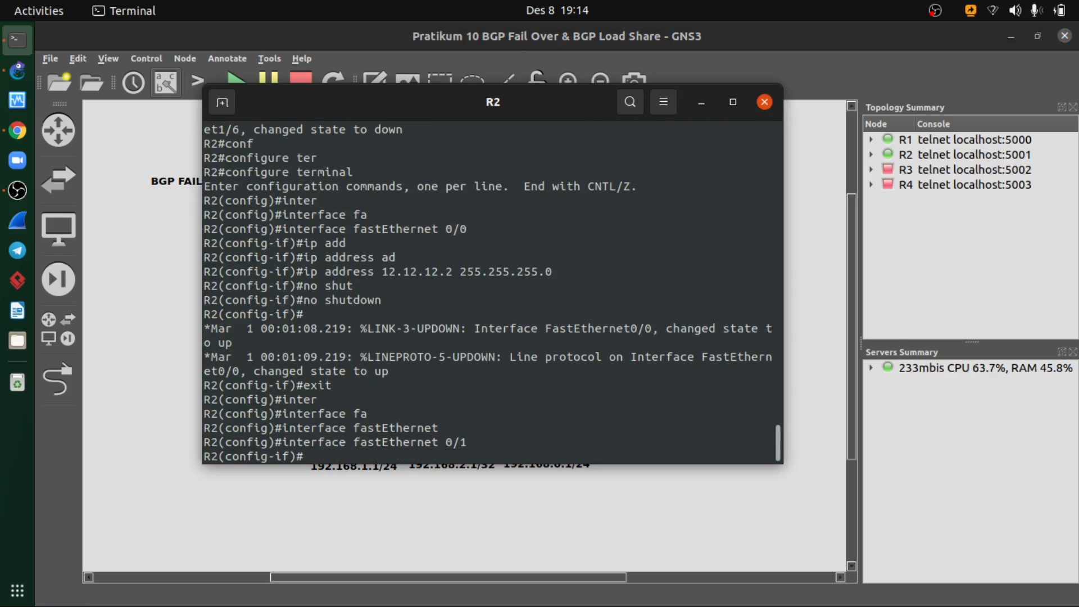
- Assign R2's fastEthernet 0/1 the diagram's IP address 14.14.14.1 with subnet mask 255.255.255.0
type("ip add")
key("Tab")
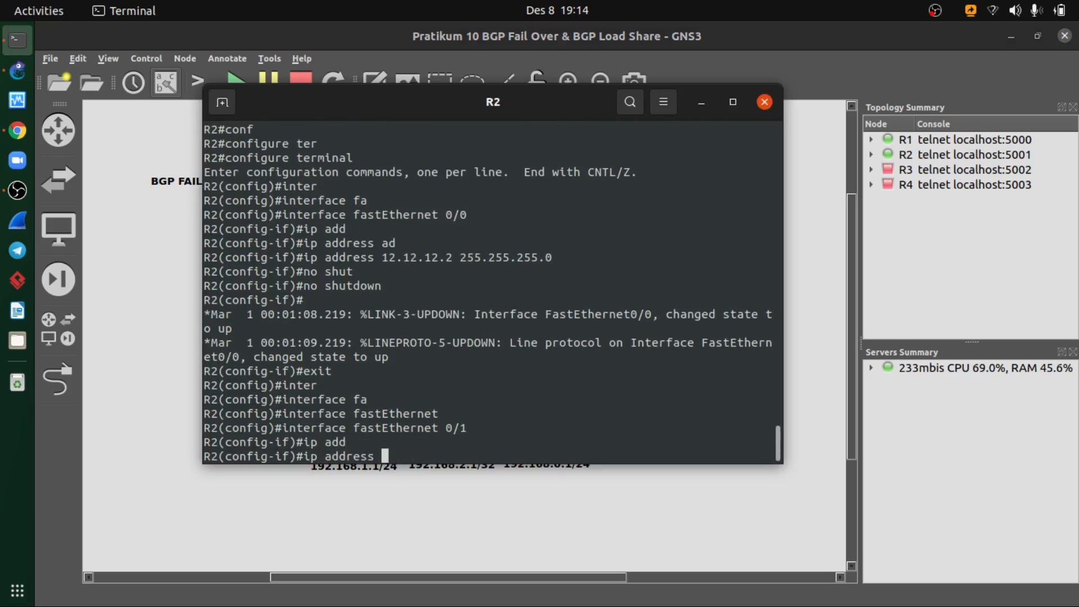
type("2")
key("BackSpace")
key("alt+Tab")
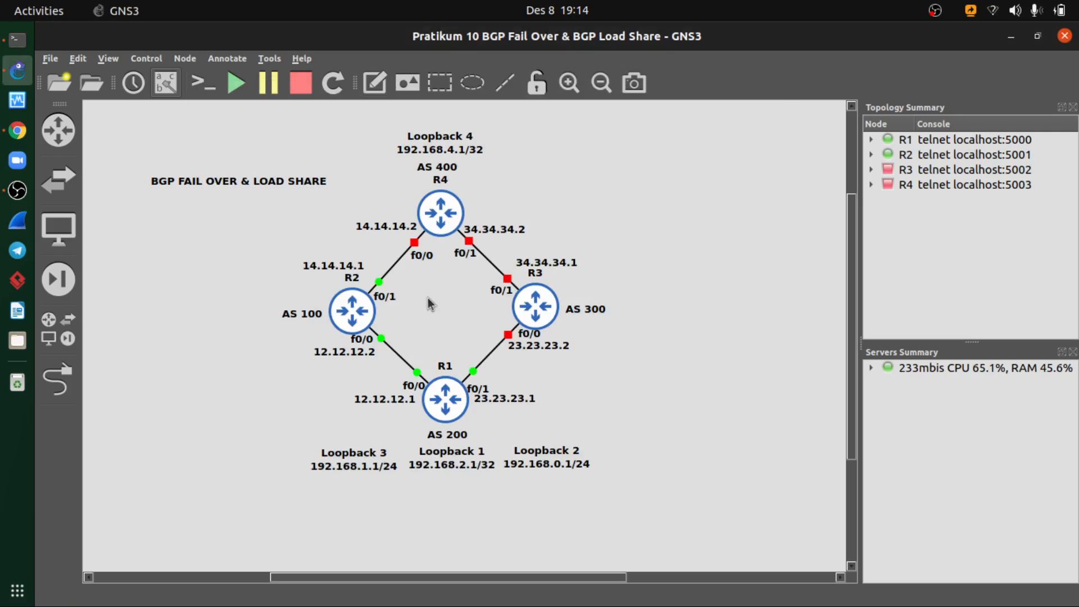
key("alt+Tab")
type("14.14.14.")
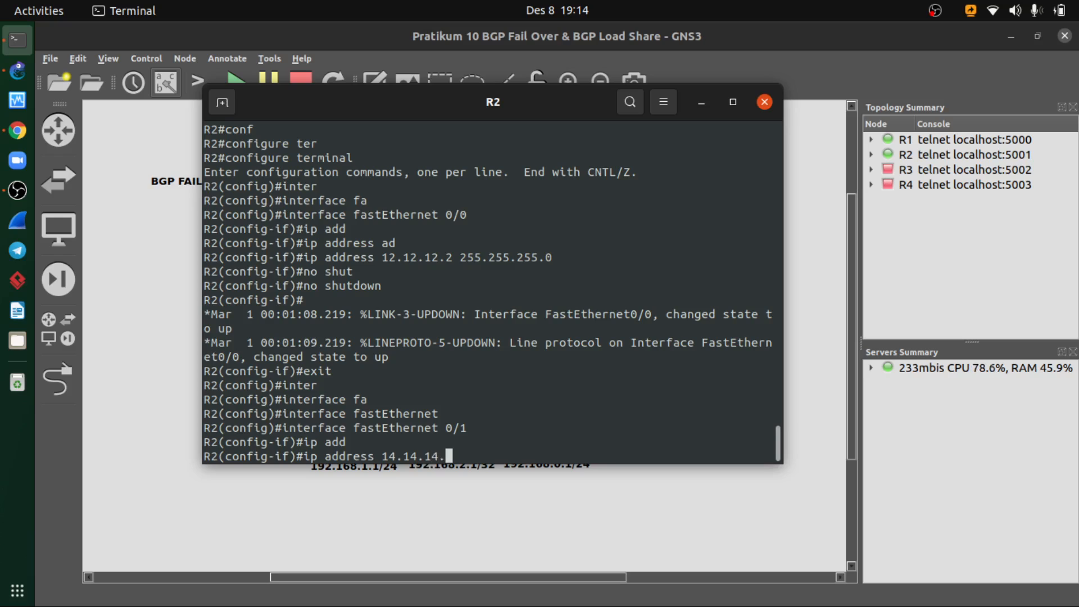
type("1 255.255.")
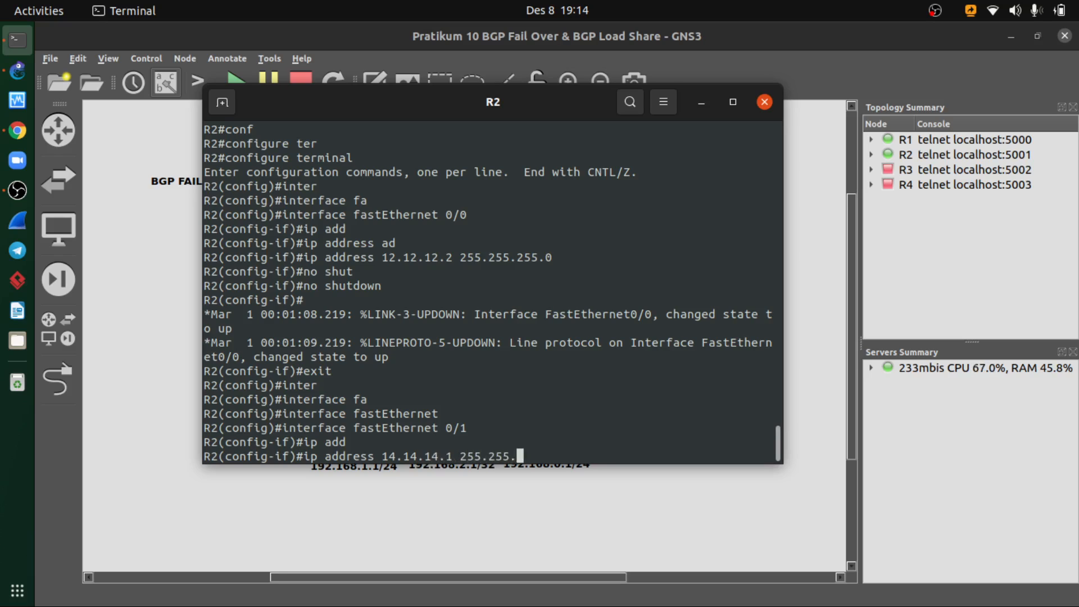
type("255.0")
key("Return")
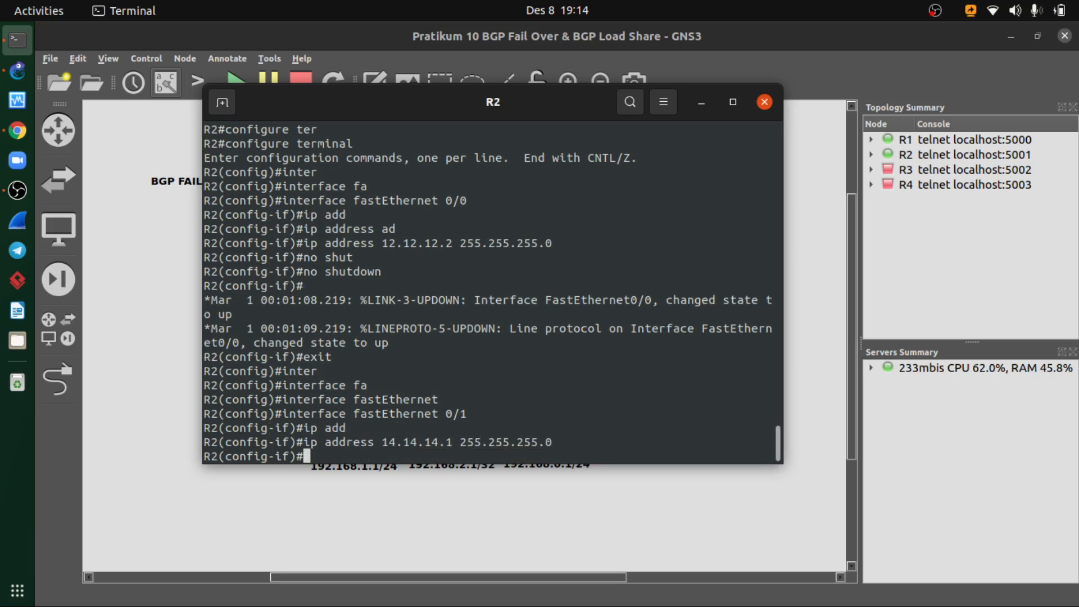
- Enable R2's fastEthernet 0/1 with no shutdown and exit its interface configuration
type("no shut")
key("Tab")
key("Return")
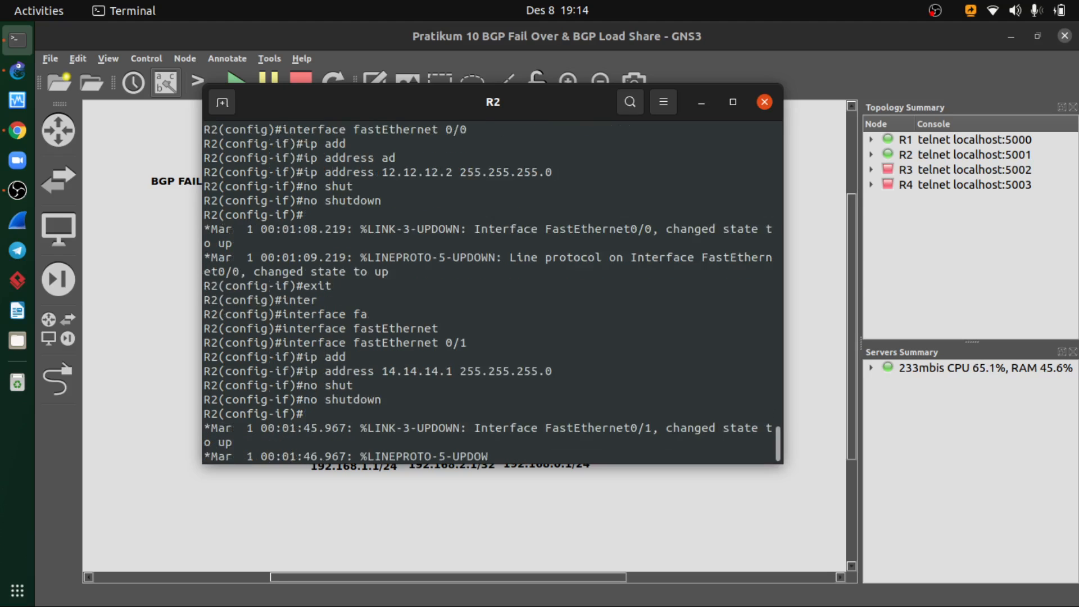
type("exit")
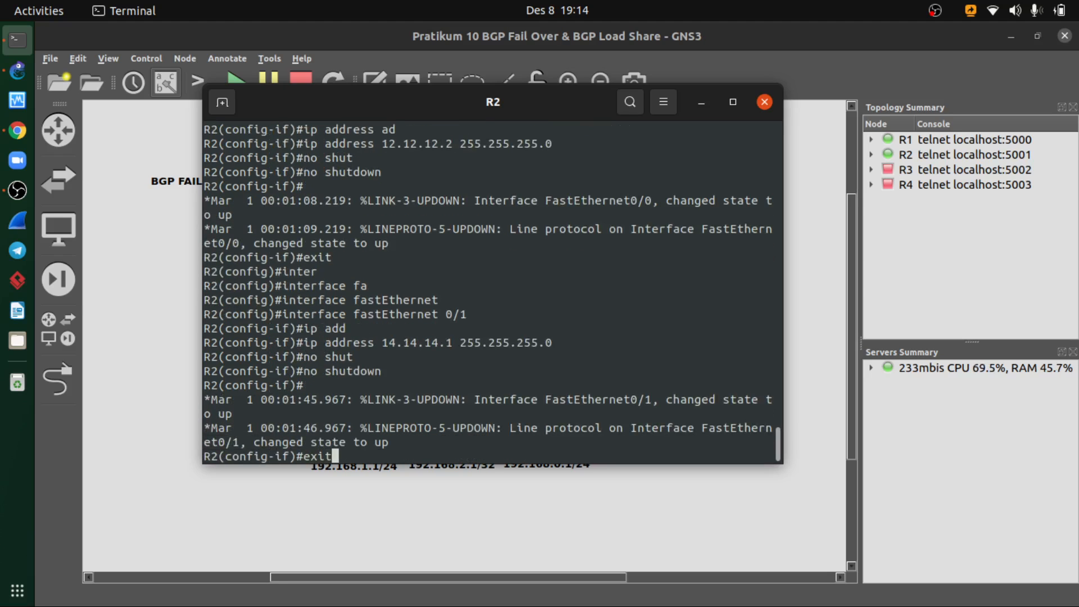
key("Return")
- Run do show ip interface brief on R2 and check the addresses and status of fastEthernet 0/0 and 0/1
type("do show ")
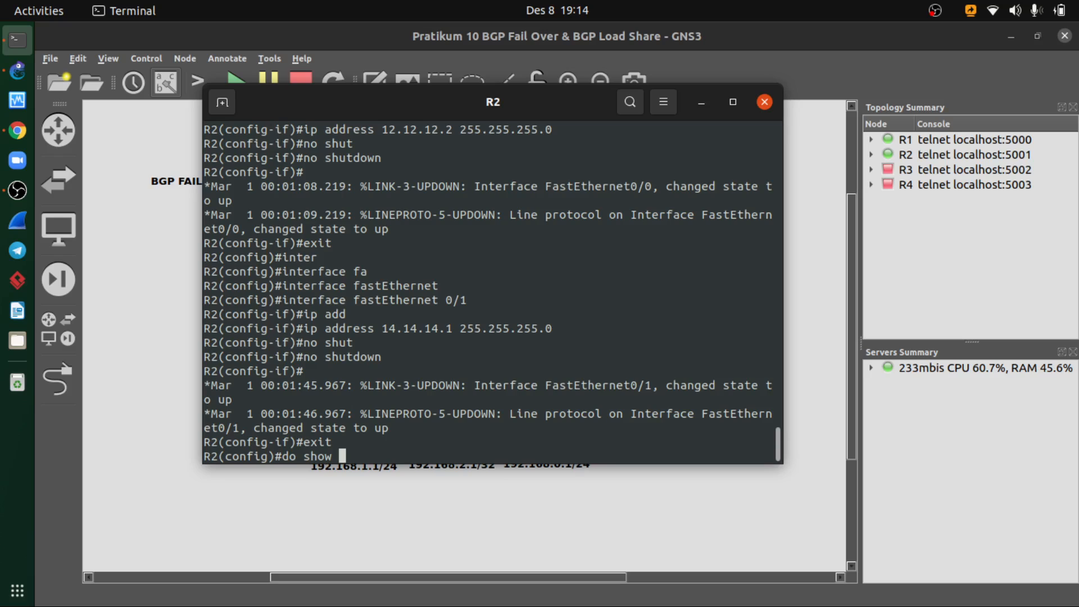
type("ip interface brief")
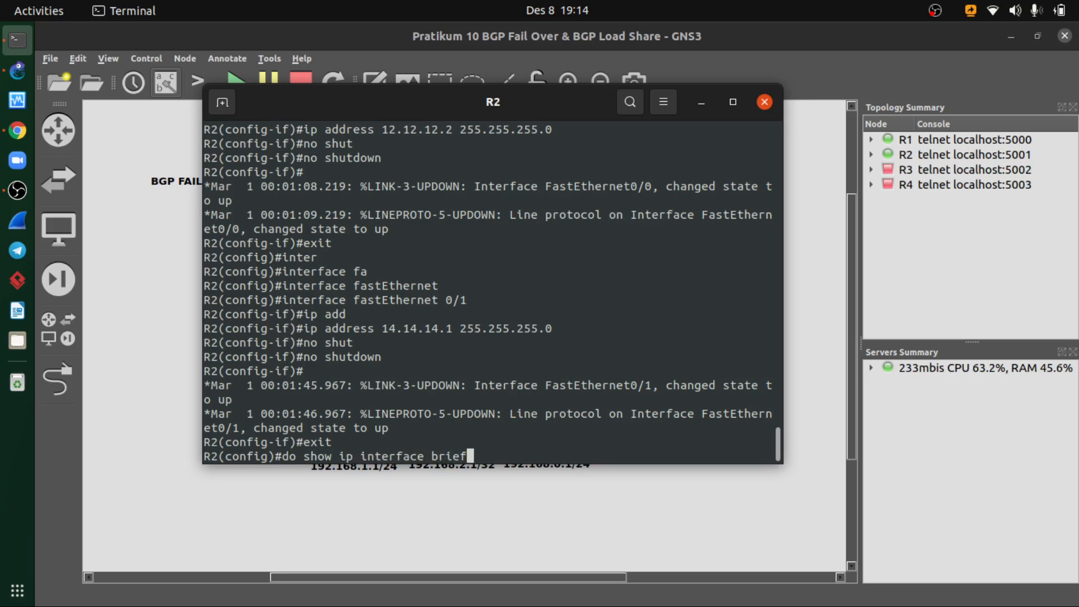
key("Return")
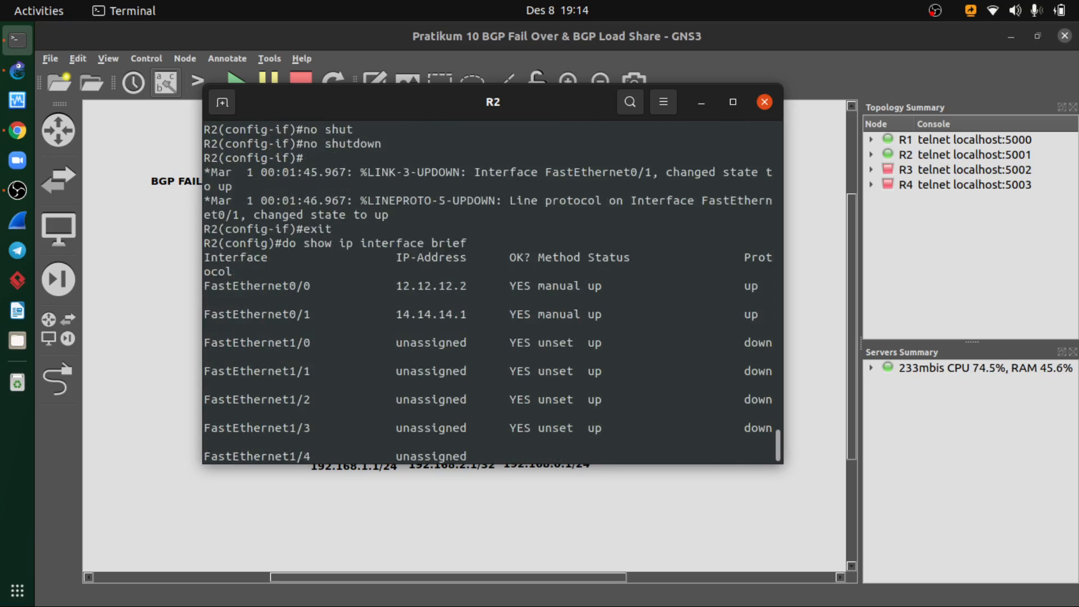
key("space")
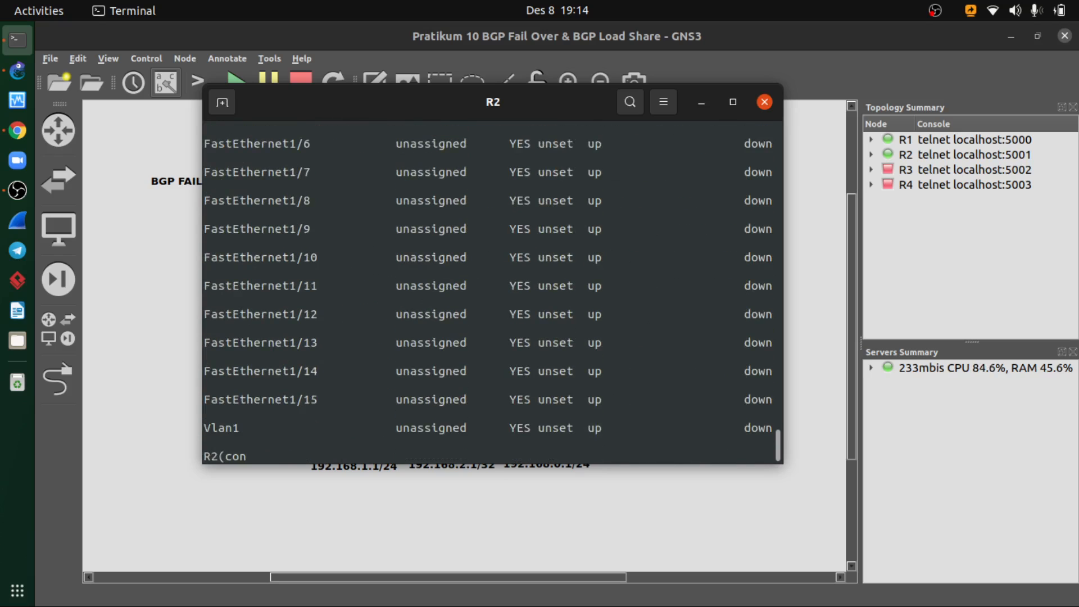
scroll(407, 281, "up", 5)
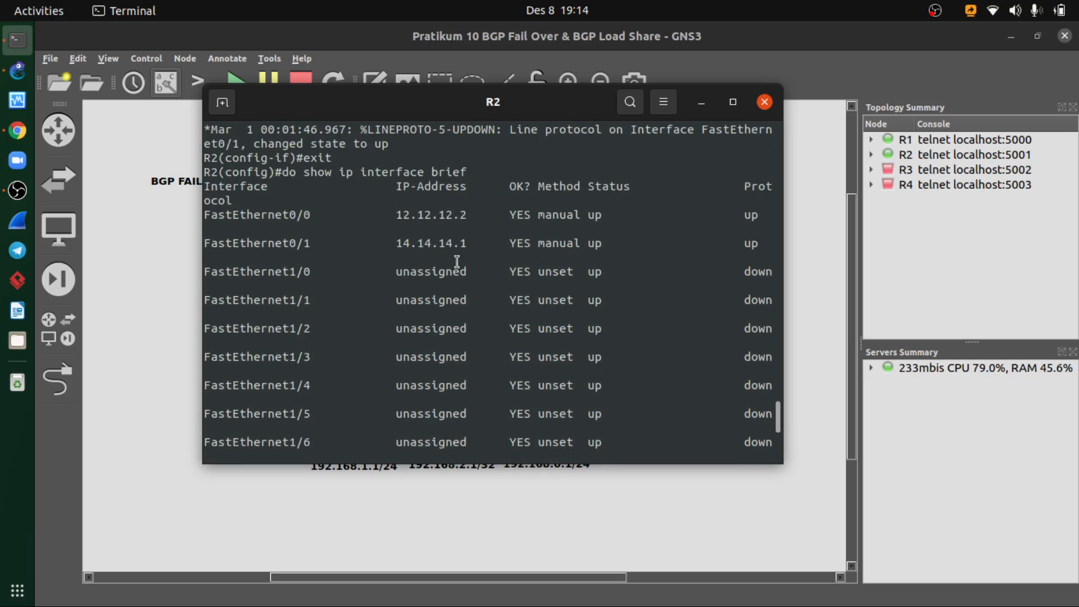
scroll(457, 261, "up", 1)
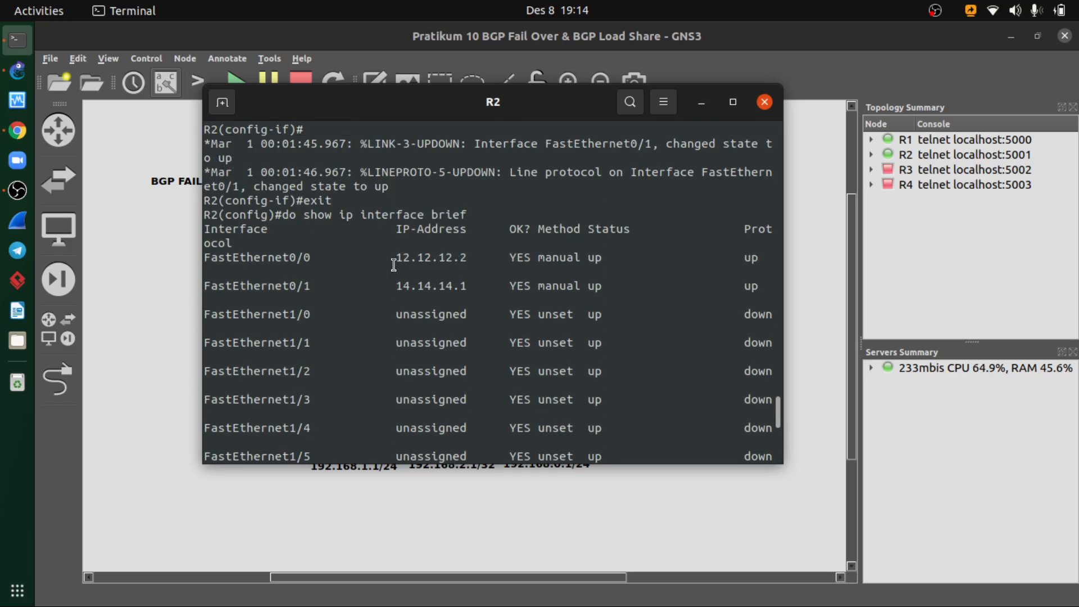
left_click_drag(397, 257, 452, 257)
scroll(416, 287, "down", 8)
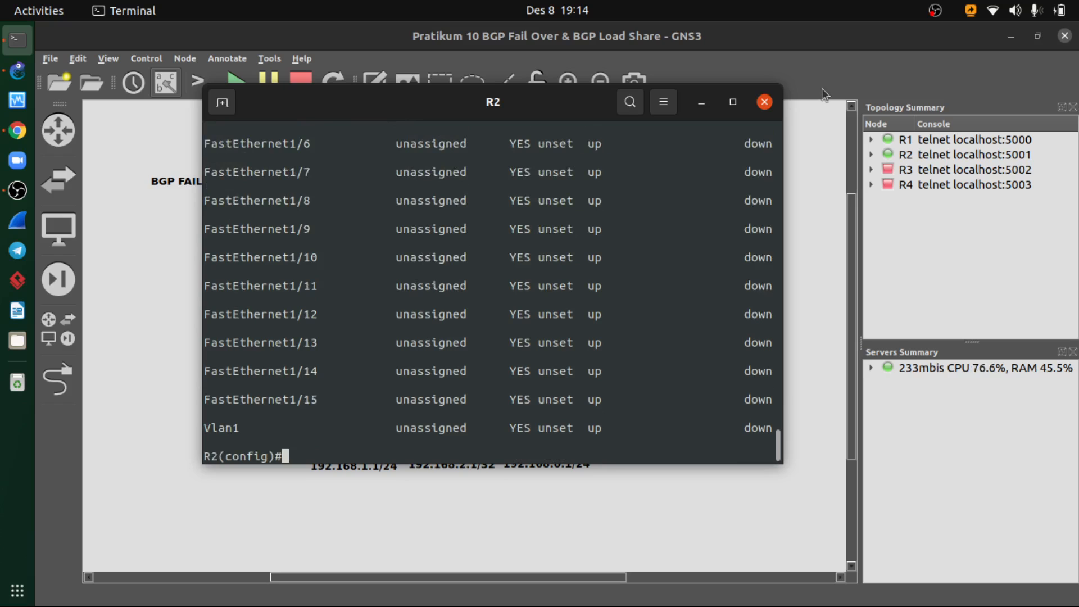
- Close R2's console, start router R3 and open its console over the topology workspace
left_click(765, 102)
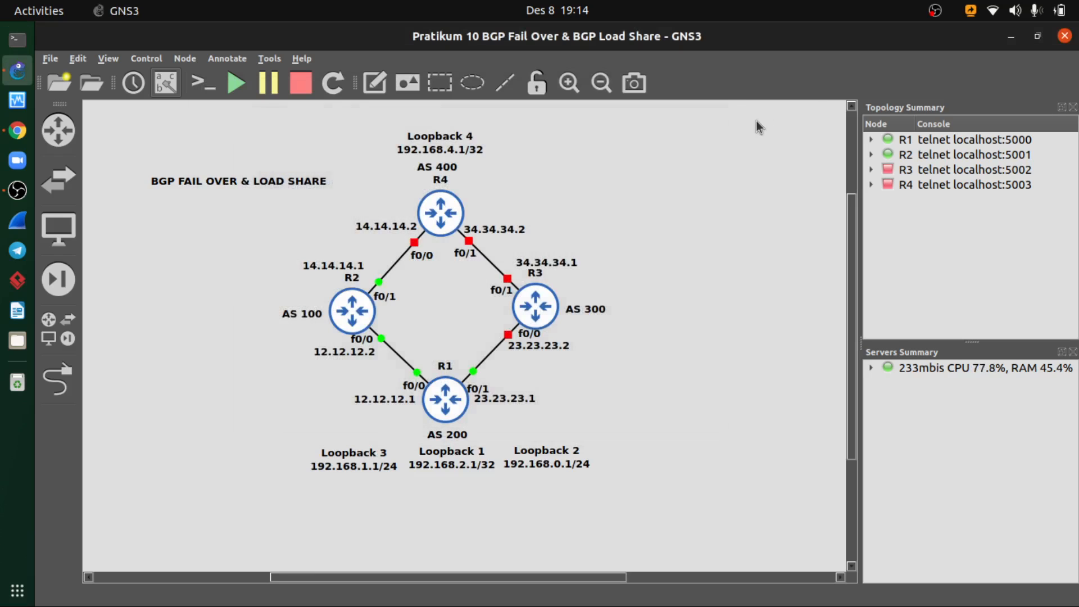
left_click_drag(652, 235, 525, 320)
right_click(529, 308)
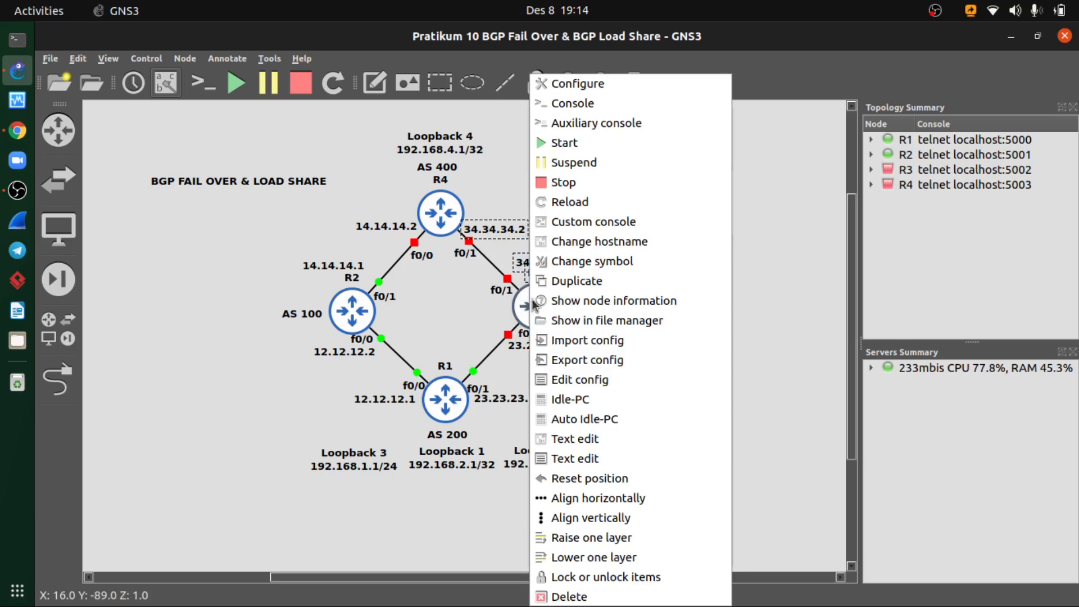
left_click(571, 140)
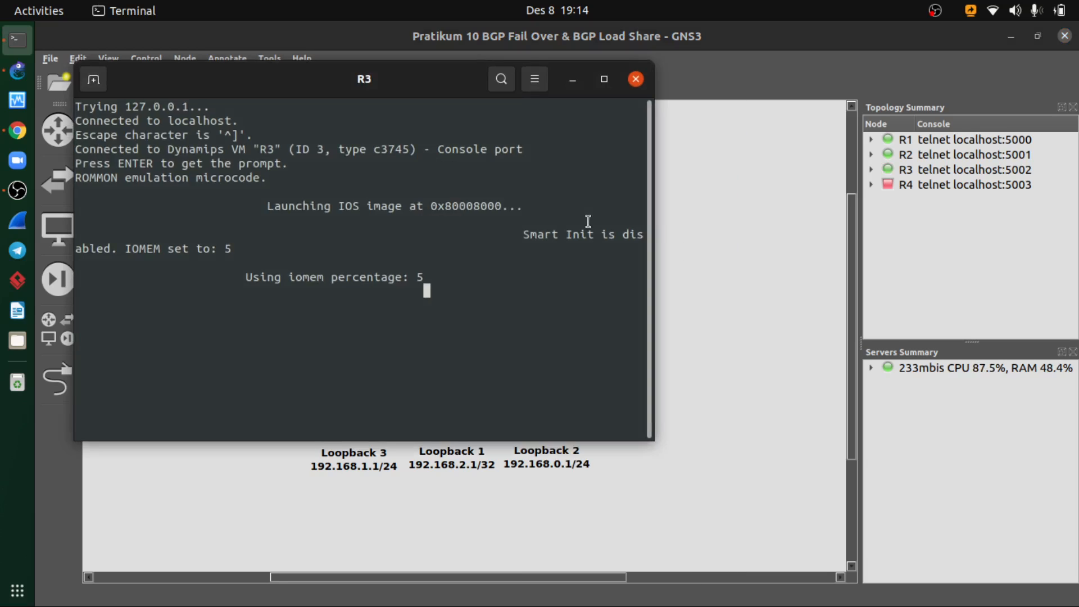
left_click_drag(403, 90, 556, 101)
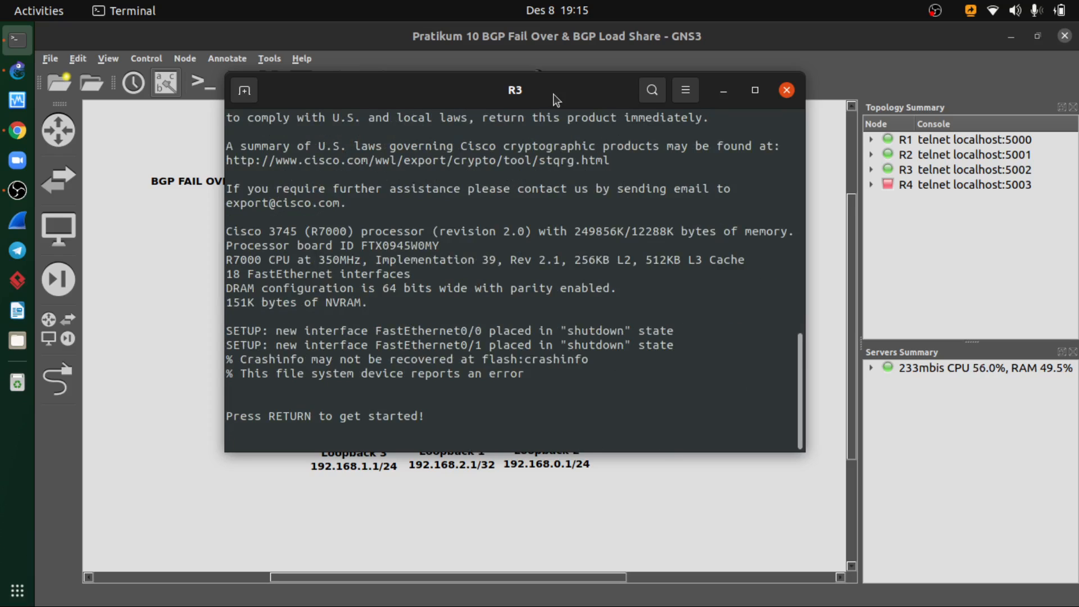
- Look at the topology diagram behind R3's console, restore the console and bring up R3's command prompt
left_click(722, 91)
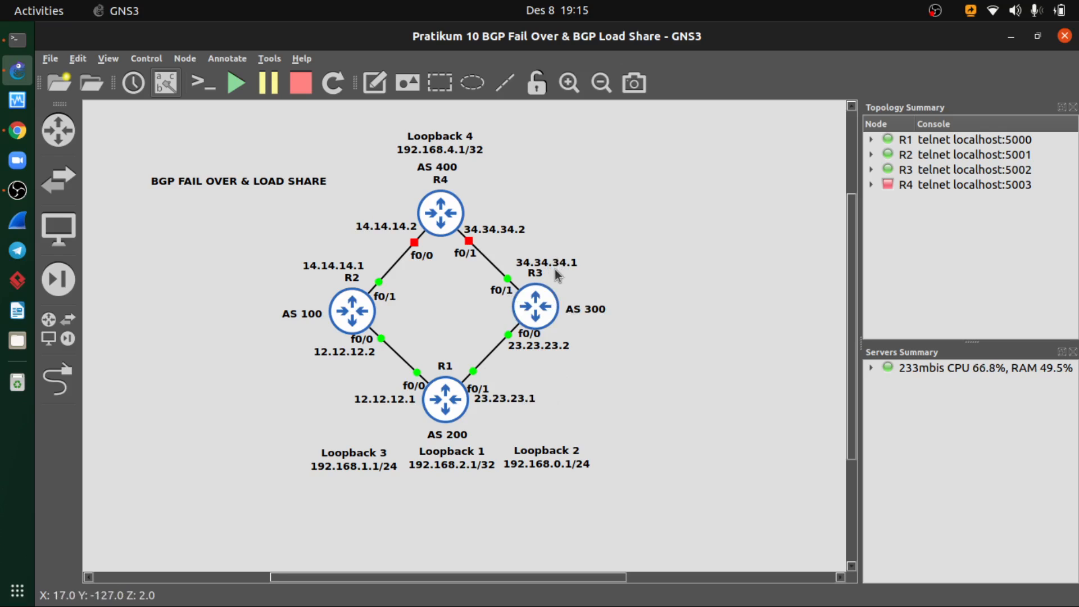
left_click(8, 43)
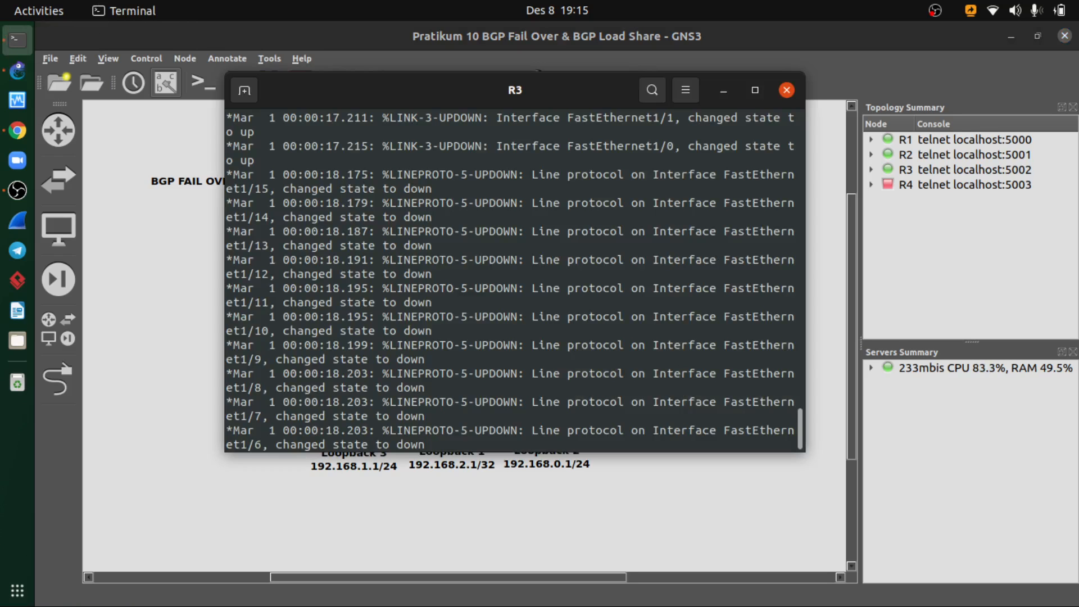
key("Return")
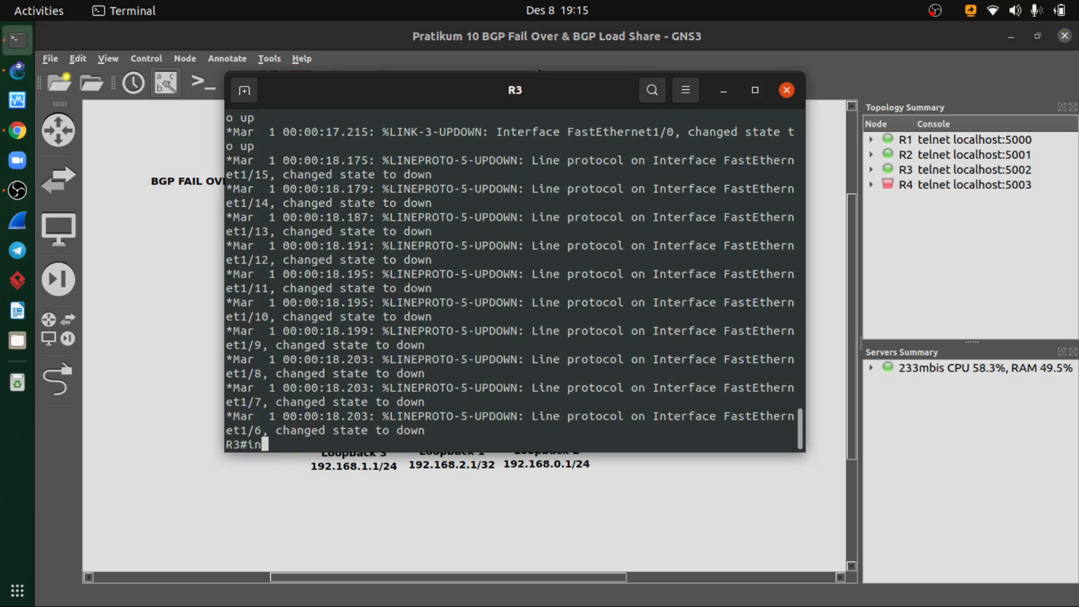
- Enter global configuration mode on R3 and open interface fastEthernet 0/0 for configuration
type("confi")
key("Tab")
type("ter")
key("Tab")
key("Return")
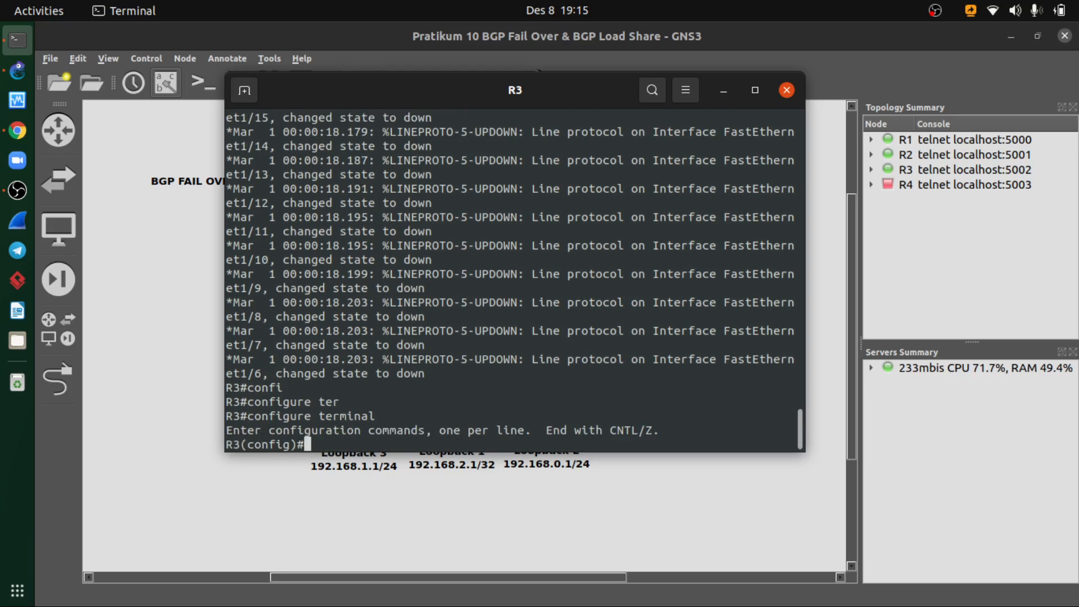
type("in")
key("Tab")
type("fa")
key("Tab")
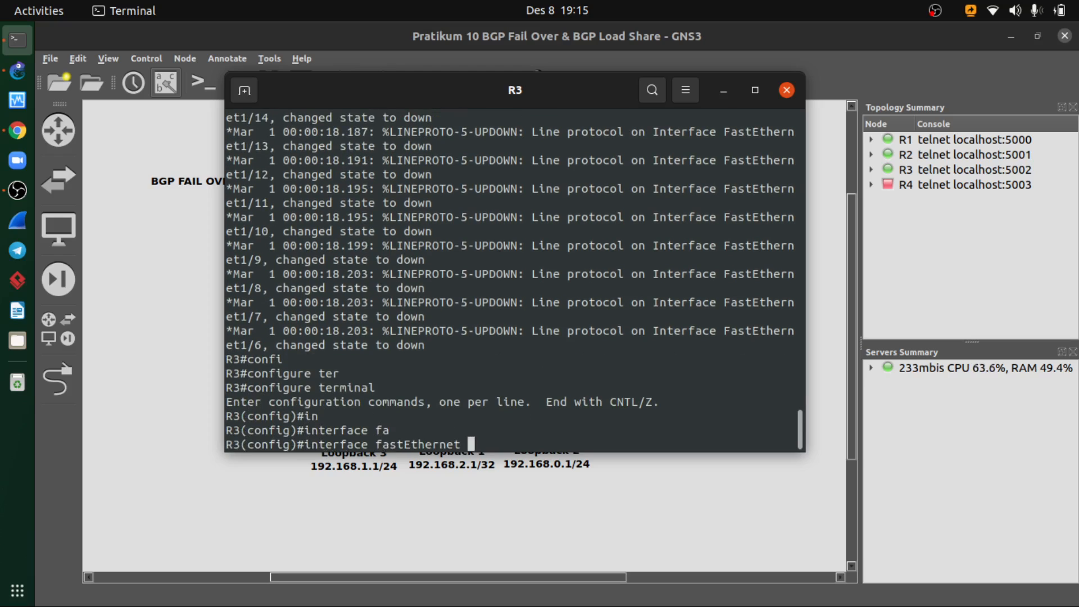
type("0/0")
key("Return")
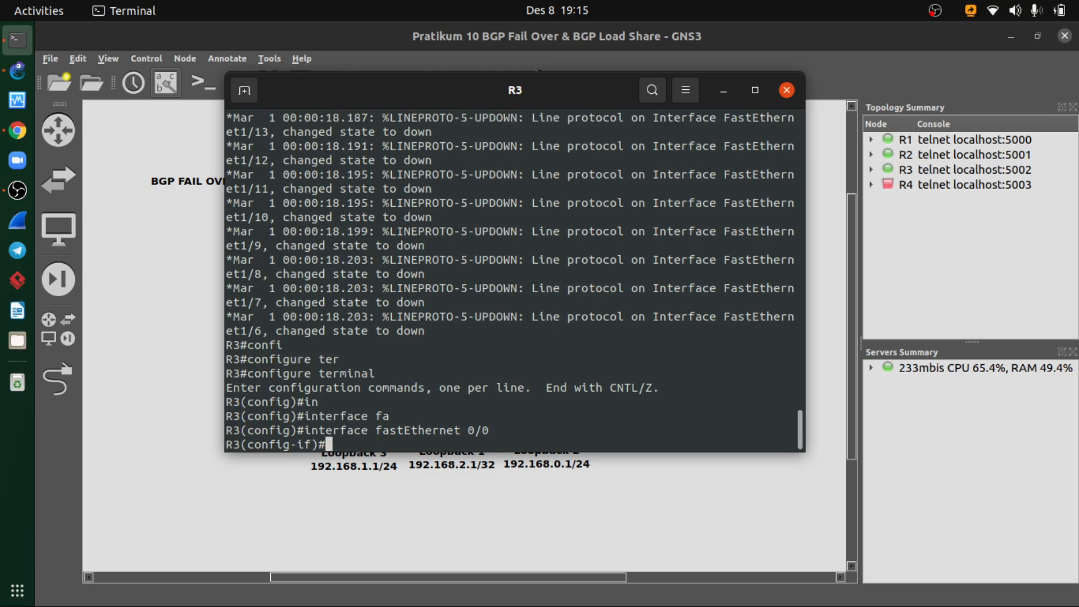
- Assign IP address 23.23.23.2 with mask 255.255.255.0 to R3's fastEthernet 0/0, following the topology diagram
type("ip add")
key("Tab")
key("alt+Tab")
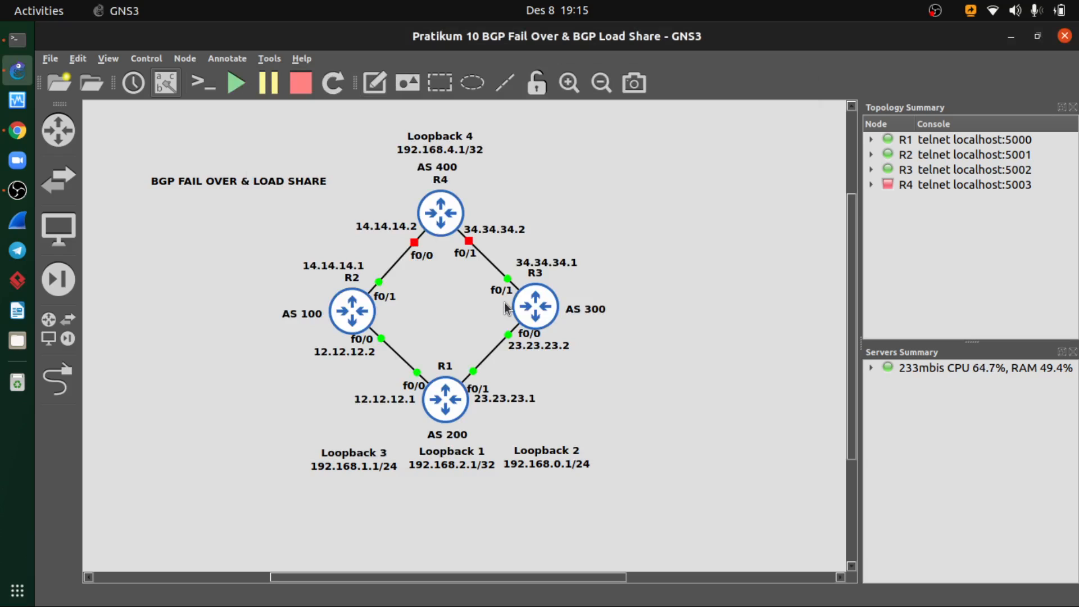
key("alt+Tab")
type("23.23.")
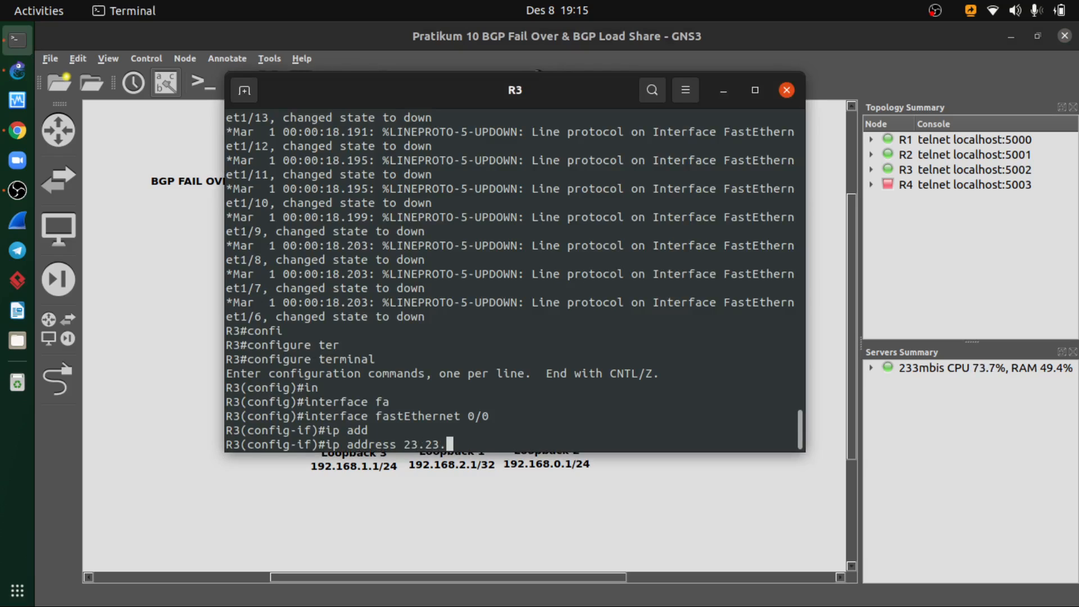
type("23.2 255.255.255.0")
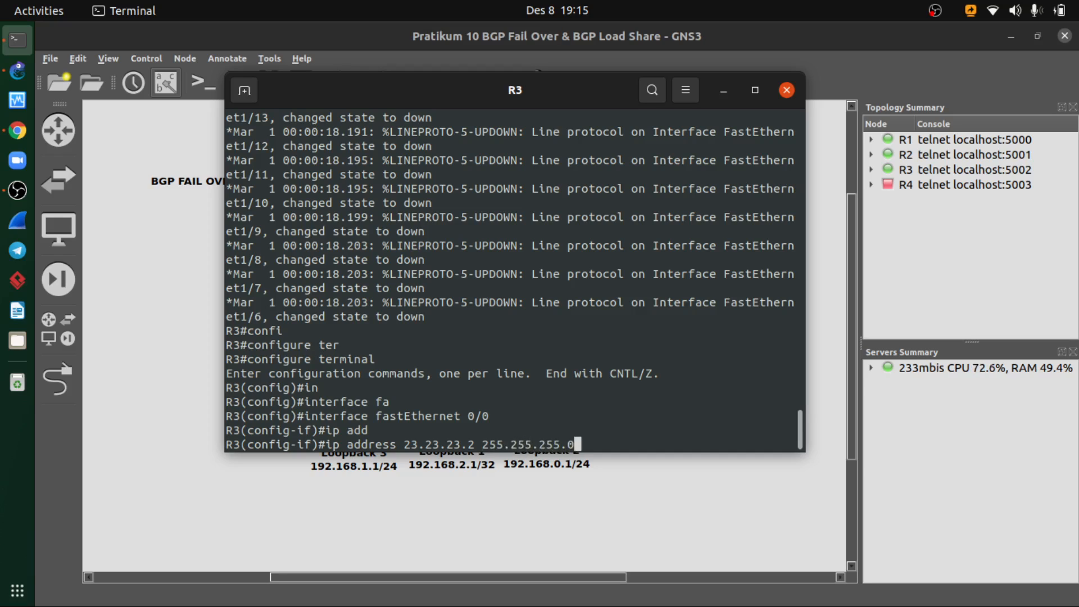
key("Return")
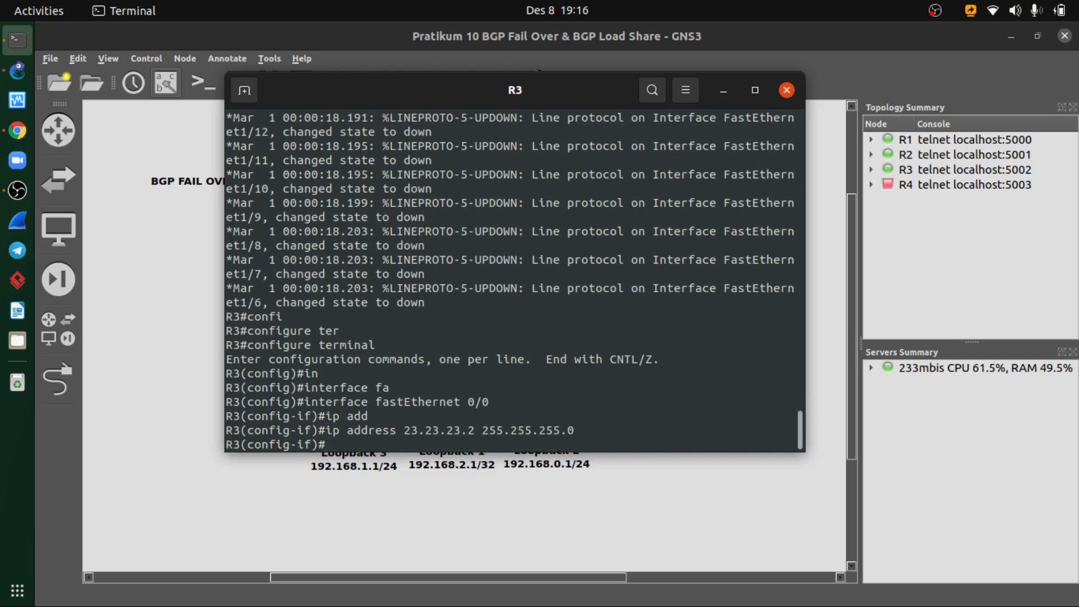
- Enable R3's fastEthernet 0/0 with no shutdown and exit its interface configuration
type("no shutd")
key("Tab")
key("Return")
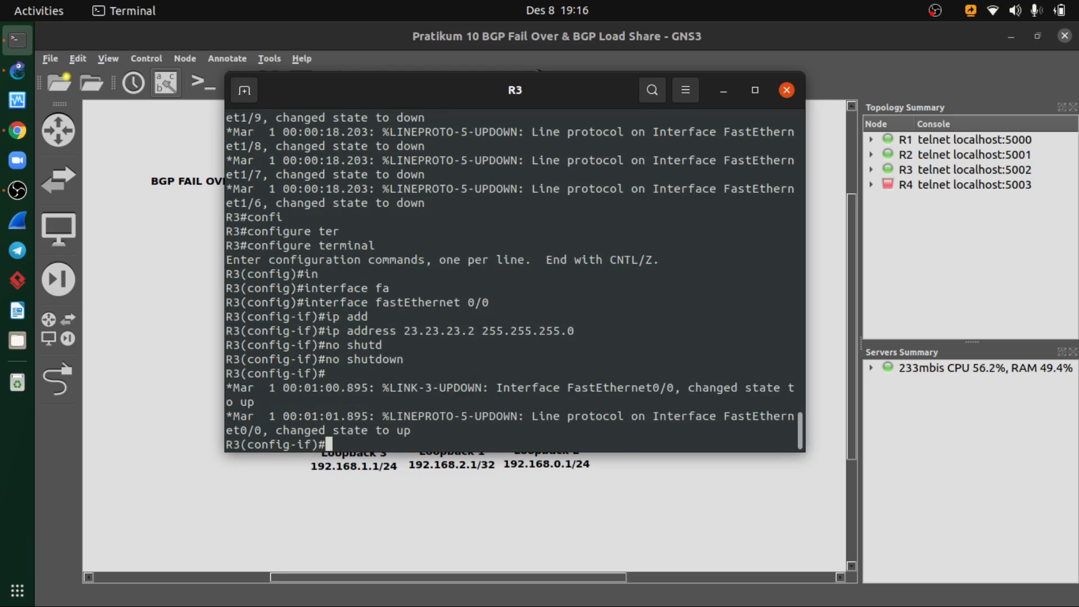
type("exit")
key("Return")
- Open R3's interface fastEthernet 0/1 for configuration, checking the port number against the topology diagram
type("inte")
type("r")
key("Tab")
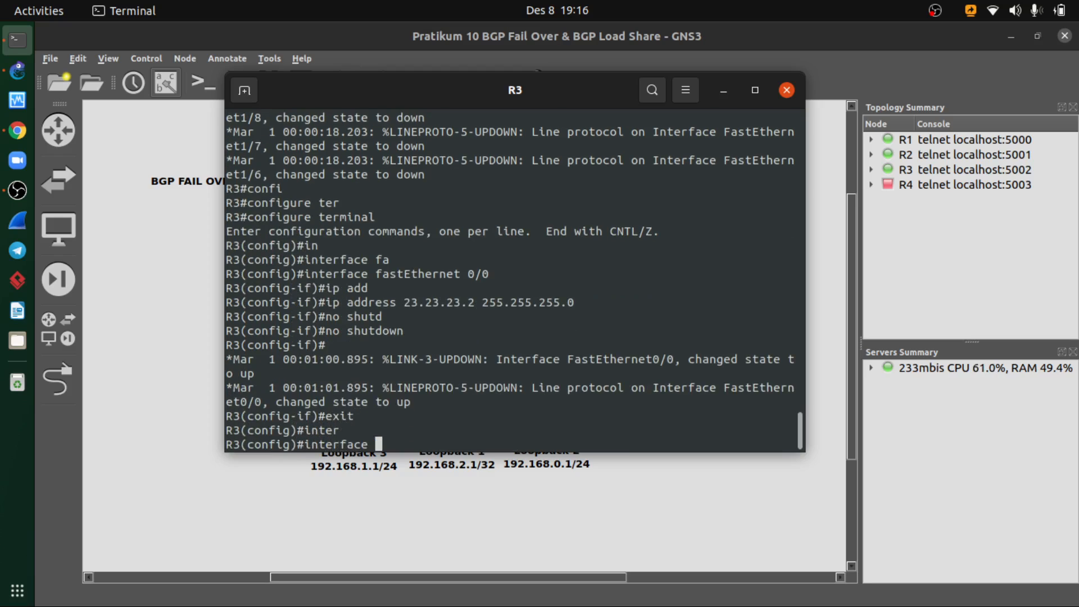
type("fa")
key("Tab")
key("alt+Tab")
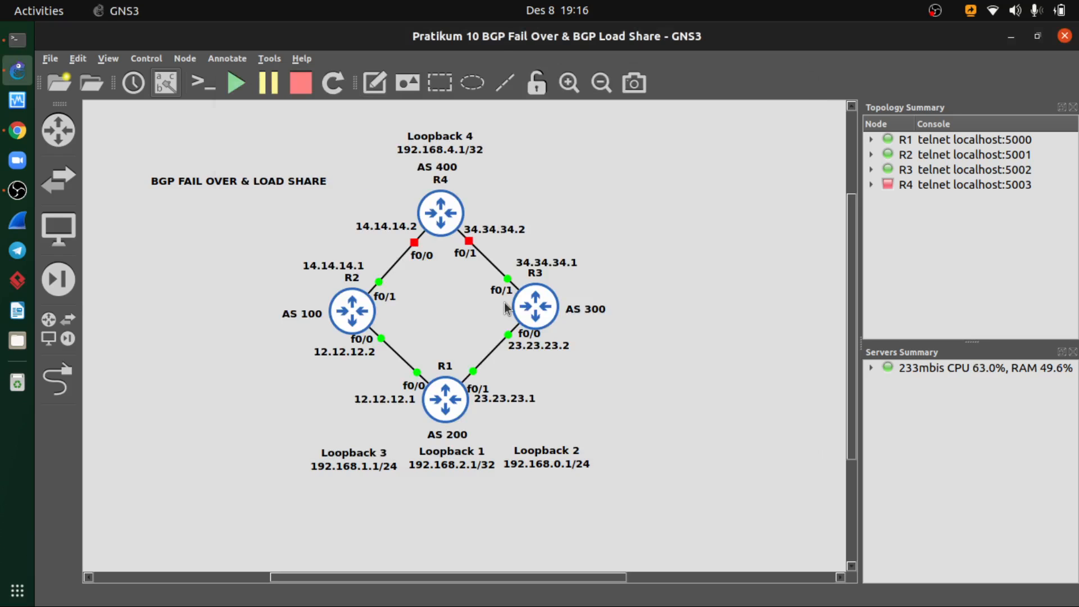
key("alt+Tab")
type("0/1")
key("Return")
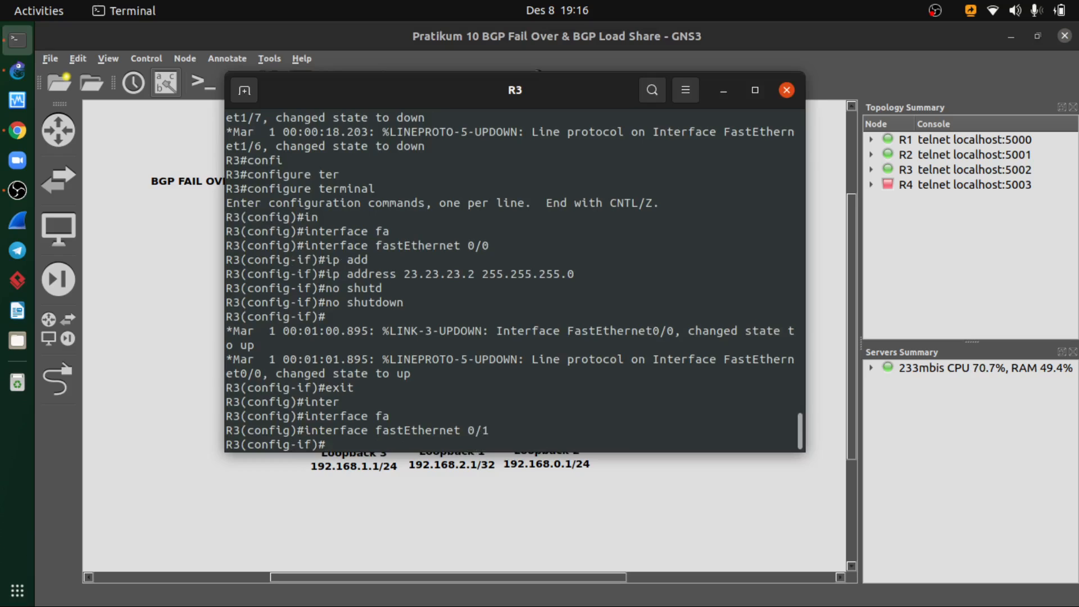
- Assign IP address 34.34.34.1 with mask 255.255.255.0 to R3's fastEthernet 0/1, following the topology diagram
type("ip add")
key("Tab")
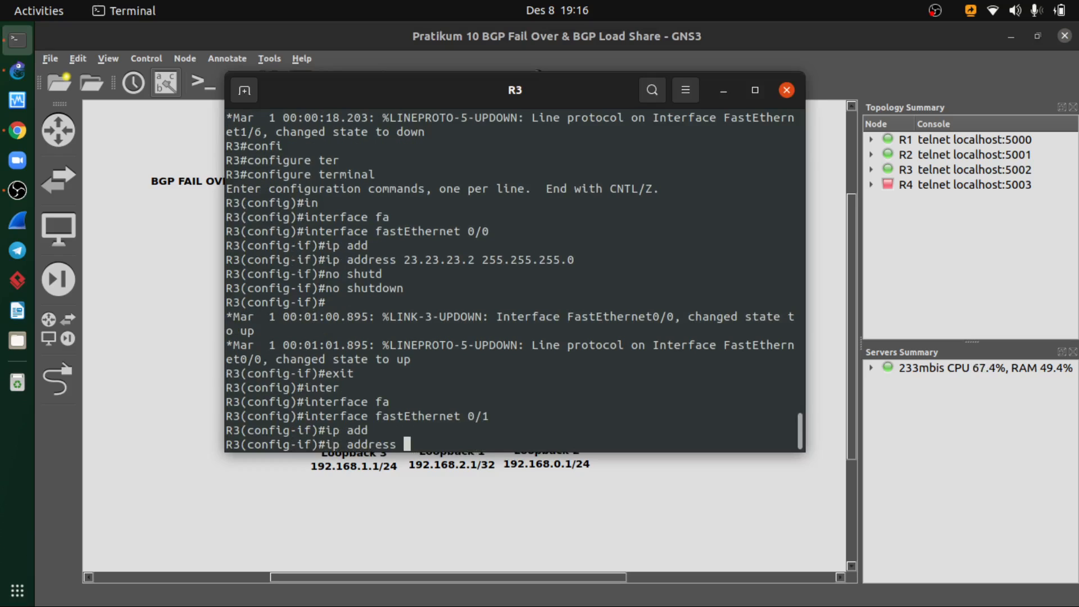
key("alt+Tab")
key("alt+Tab")
type("34.34.34.1 255")
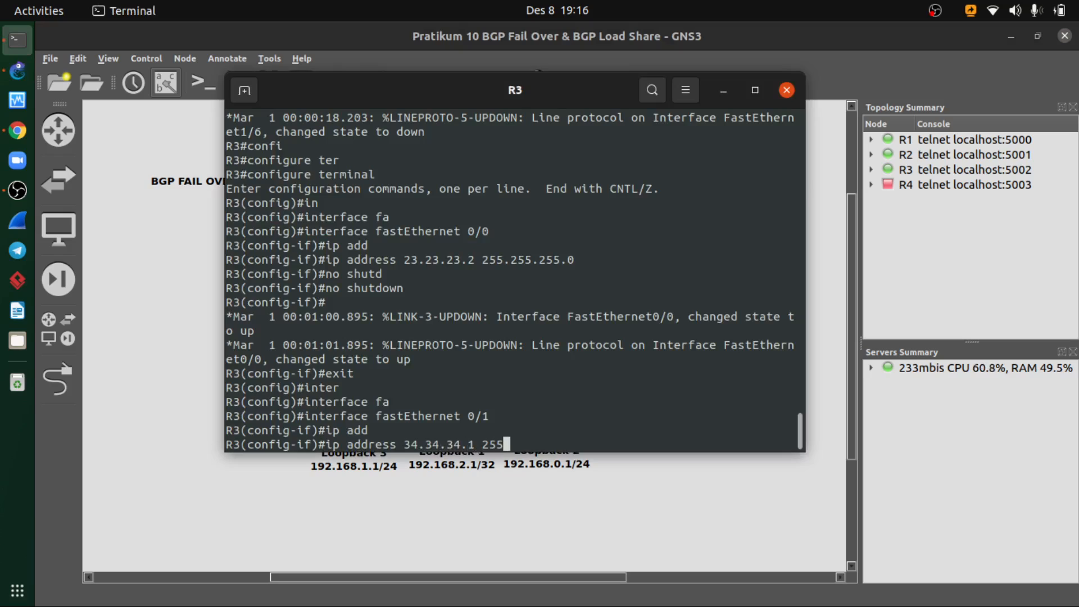
type(".255.255.0")
key("Return")
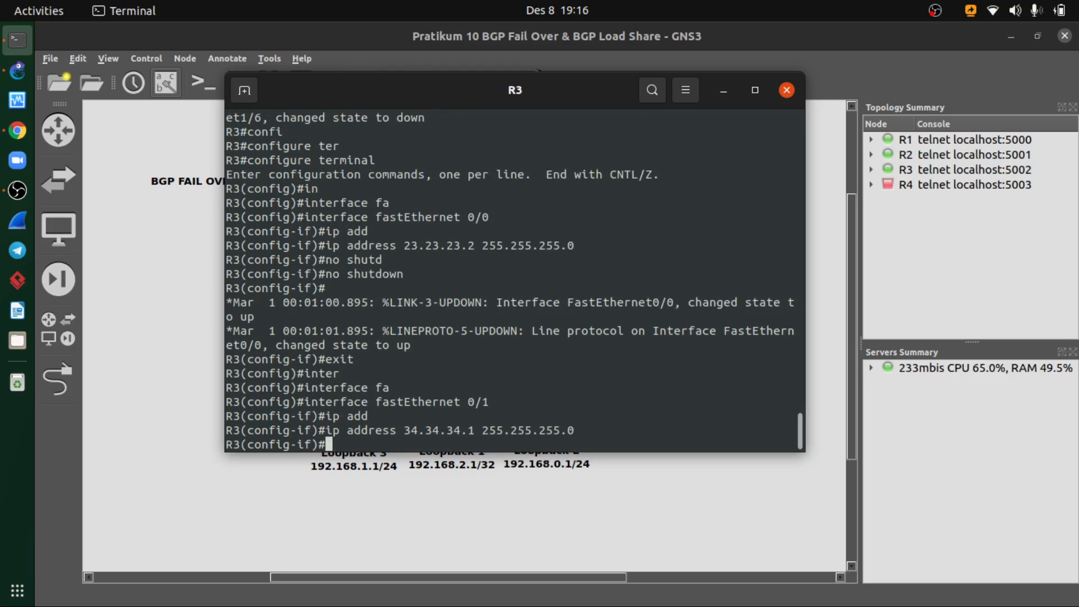
- Enable R3's fastEthernet 0/1 with no shutdown and exit its interface configuration
type("no shut")
key("Tab")
key("Return")
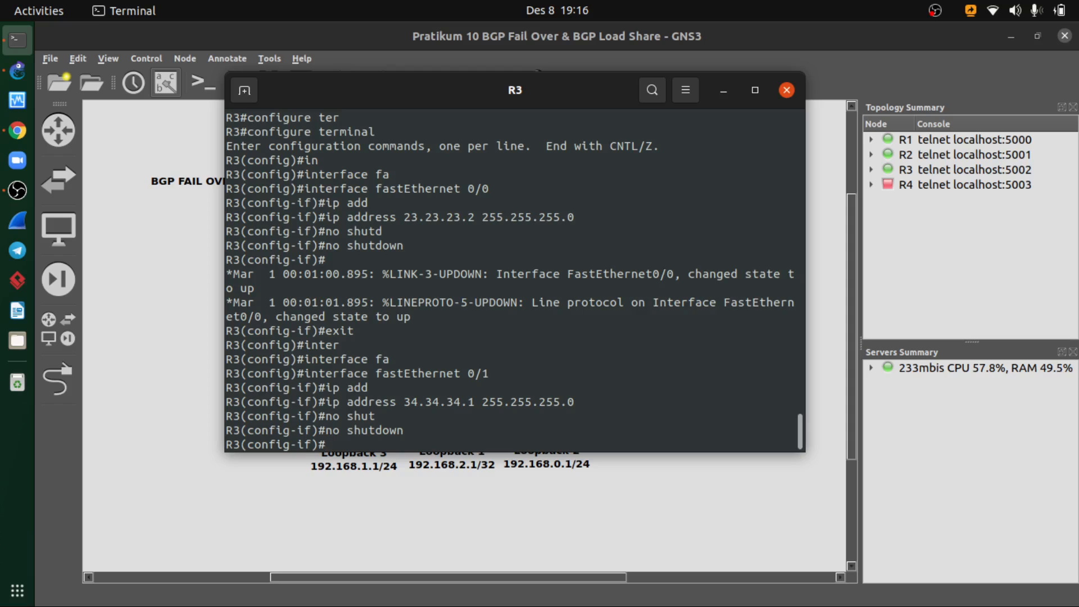
type("exit")
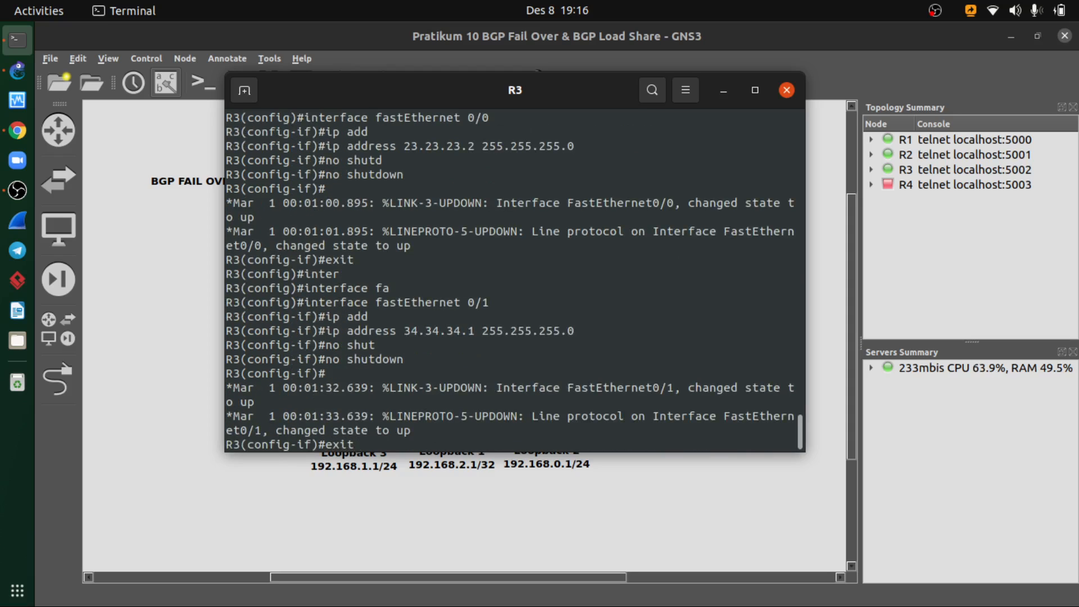
key("Return")
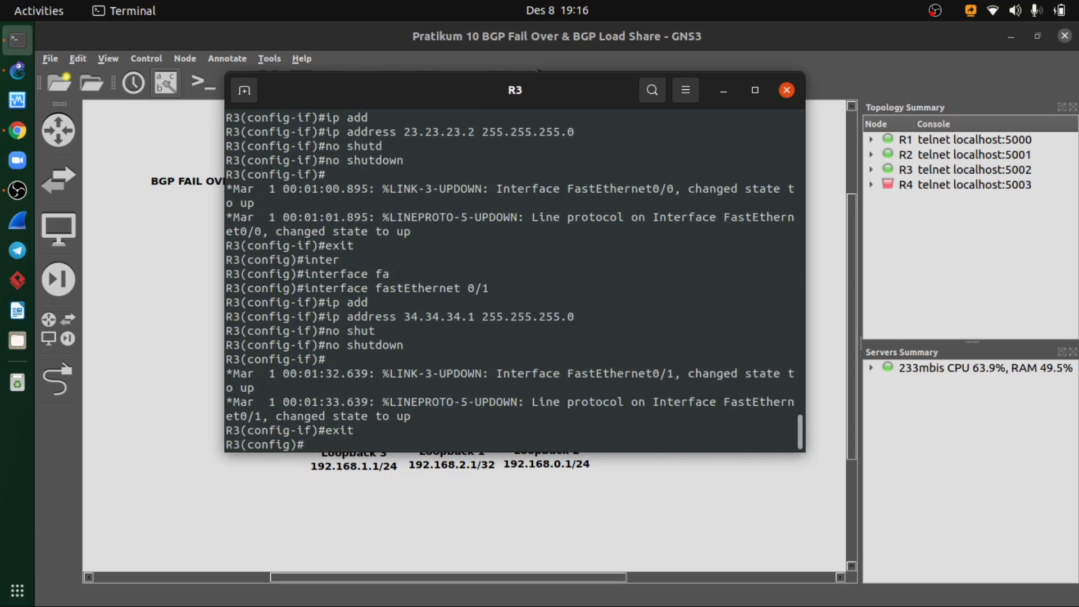
- Run do show ip interface brief on R3 and check the addresses and status of fastEthernet 0/0 and 0/1
type("do show ip ")
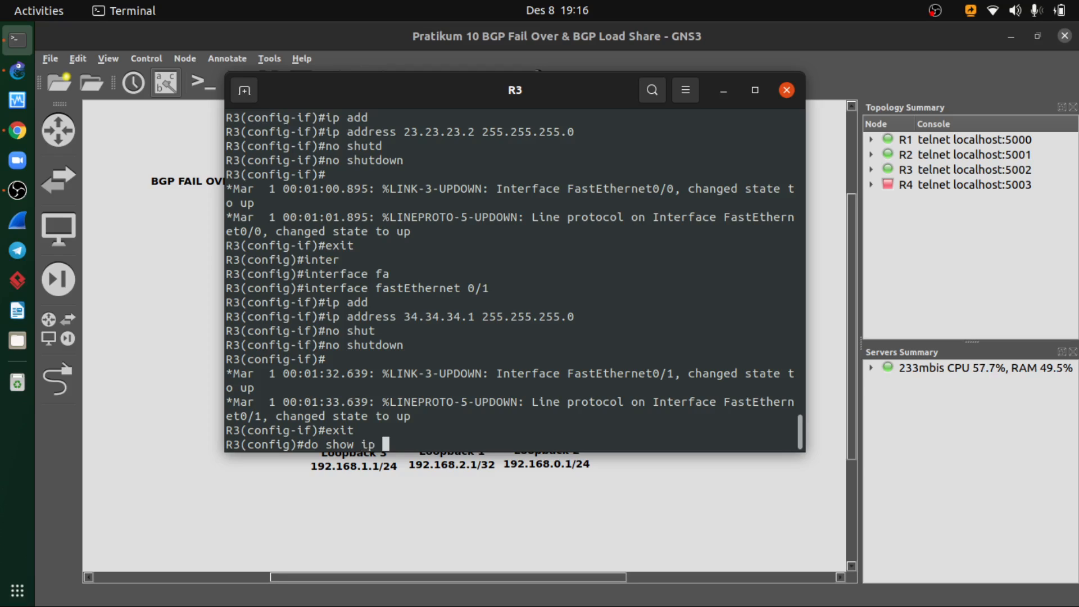
type("interface ")
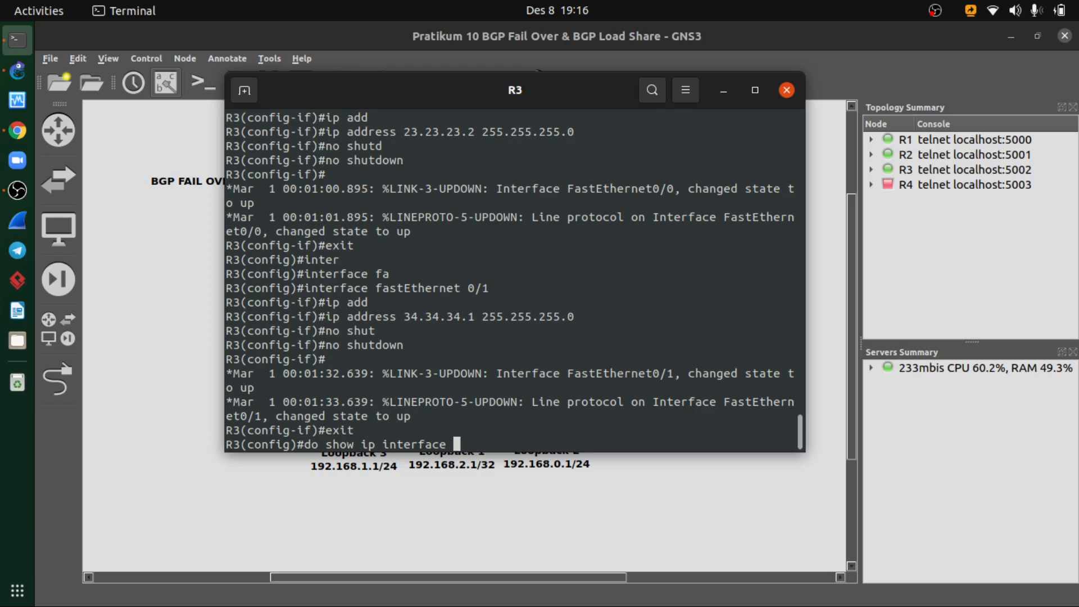
type("brief")
key("Return")
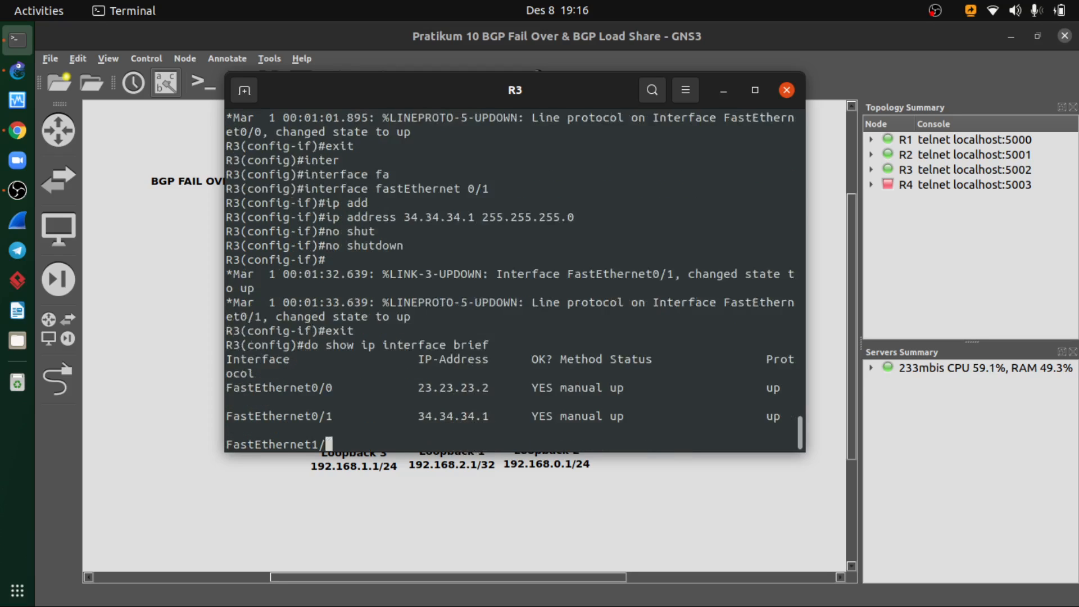
key("space")
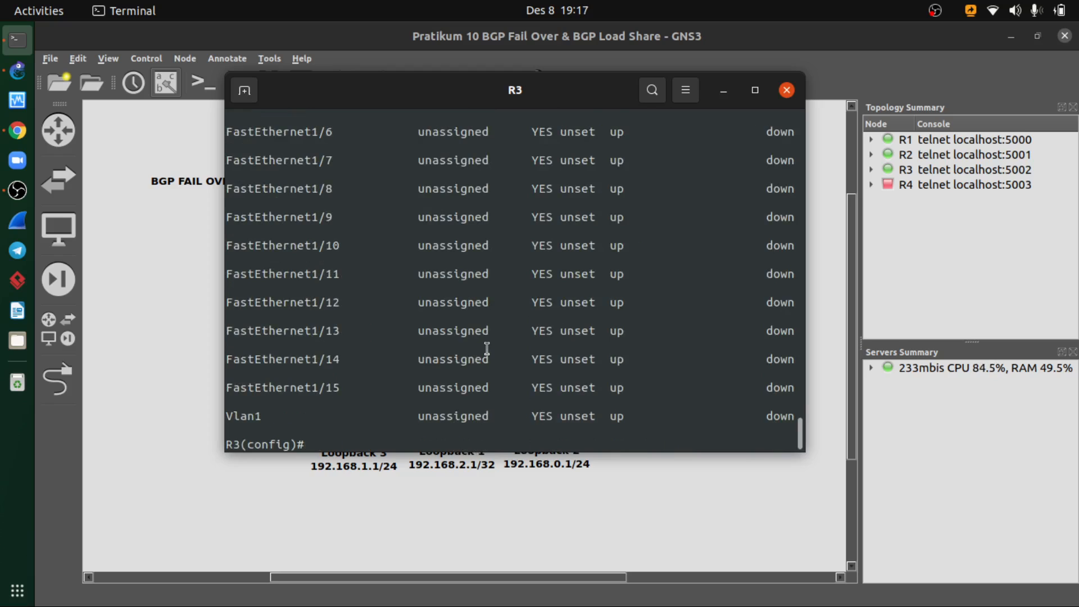
scroll(484, 344, "up", 5)
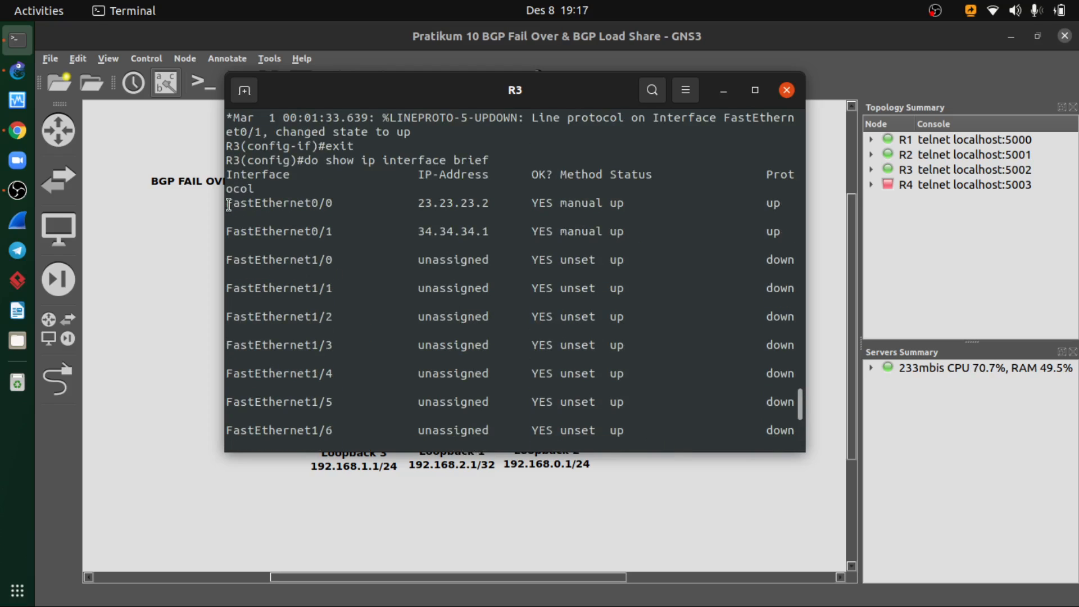
left_click_drag(227, 204, 347, 205)
left_click_drag(418, 206, 480, 220)
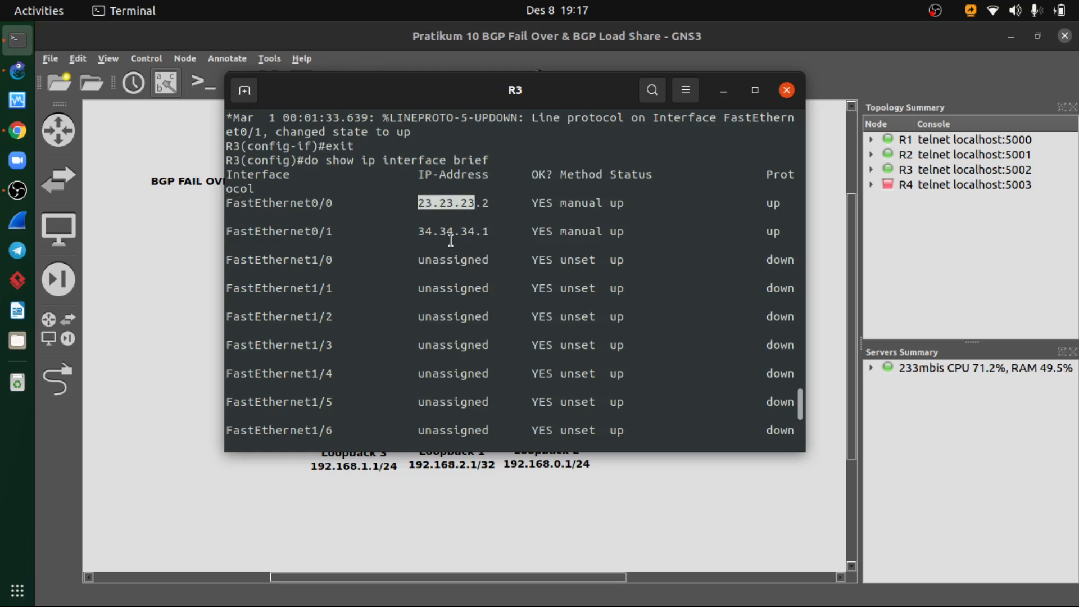
- Close R3's console, start router R4 and open its console over the topology workspace
left_click(787, 92)
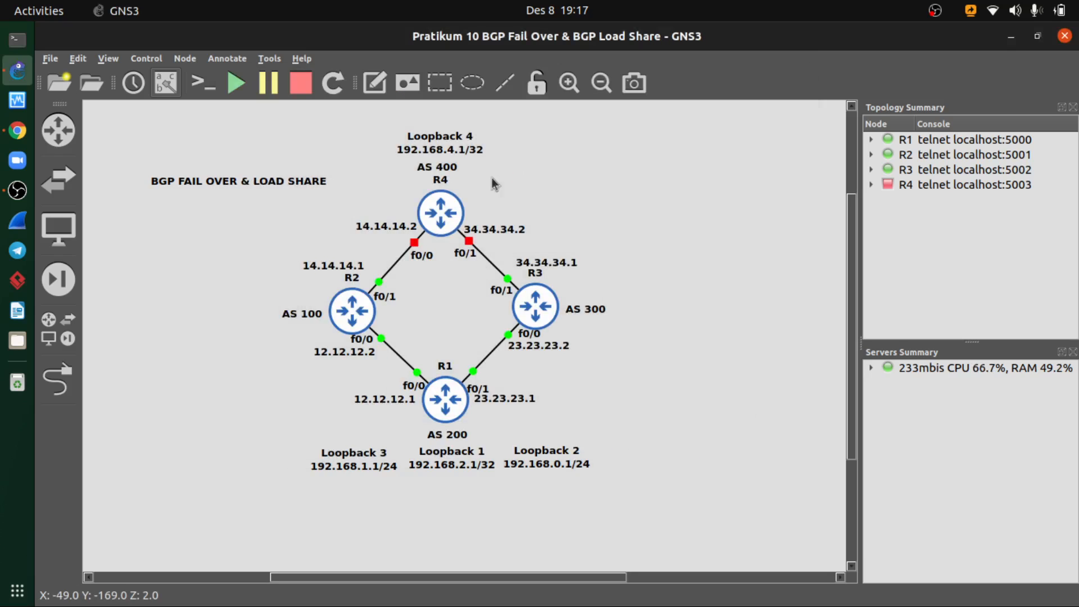
left_click_drag(507, 168, 369, 236)
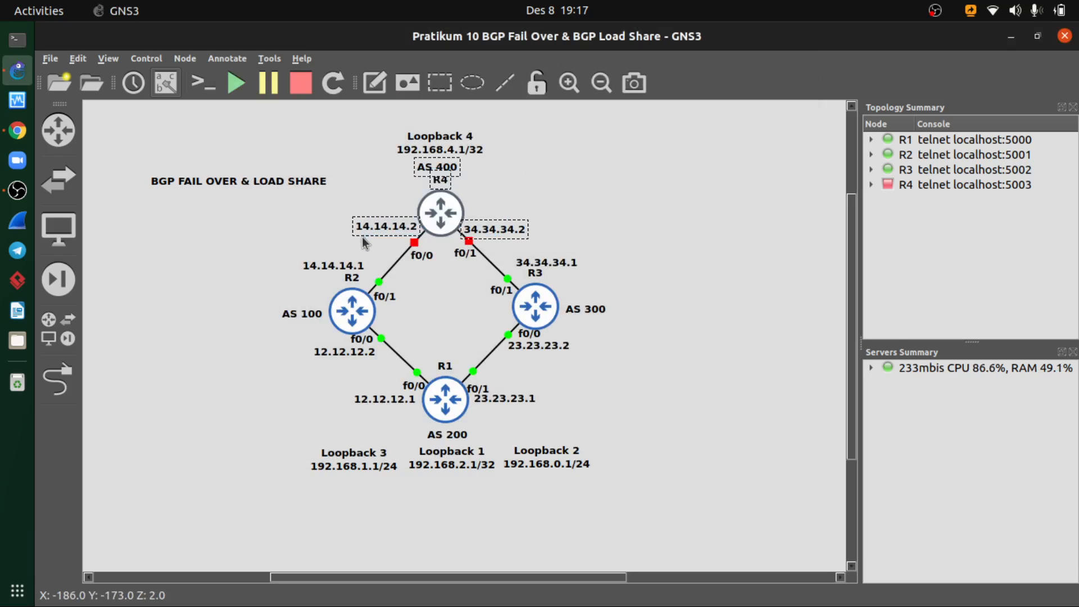
right_click(438, 216)
left_click(471, 91)
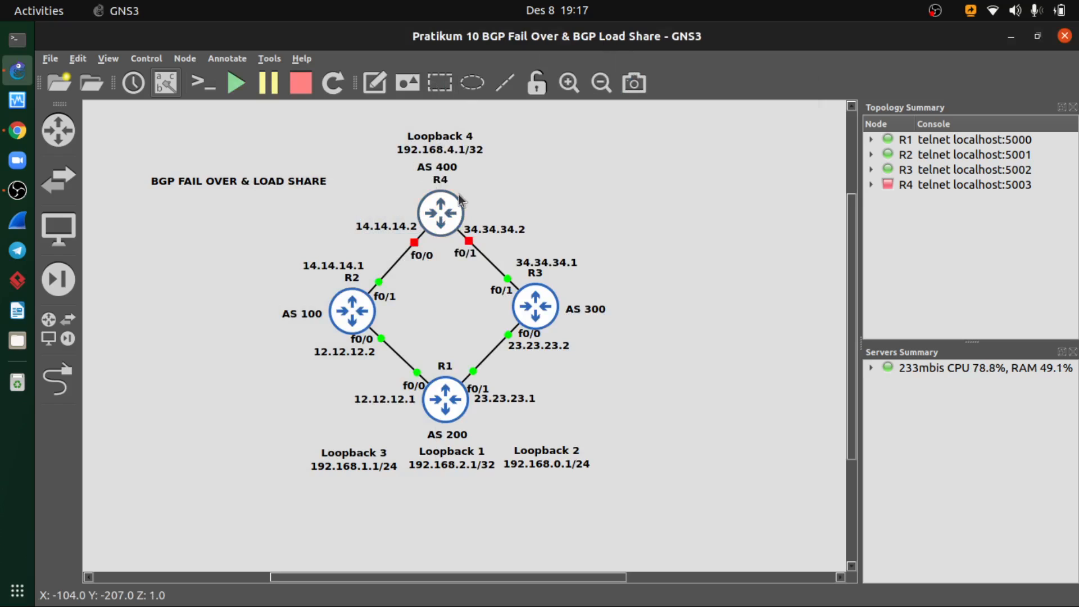
double_click(440, 196)
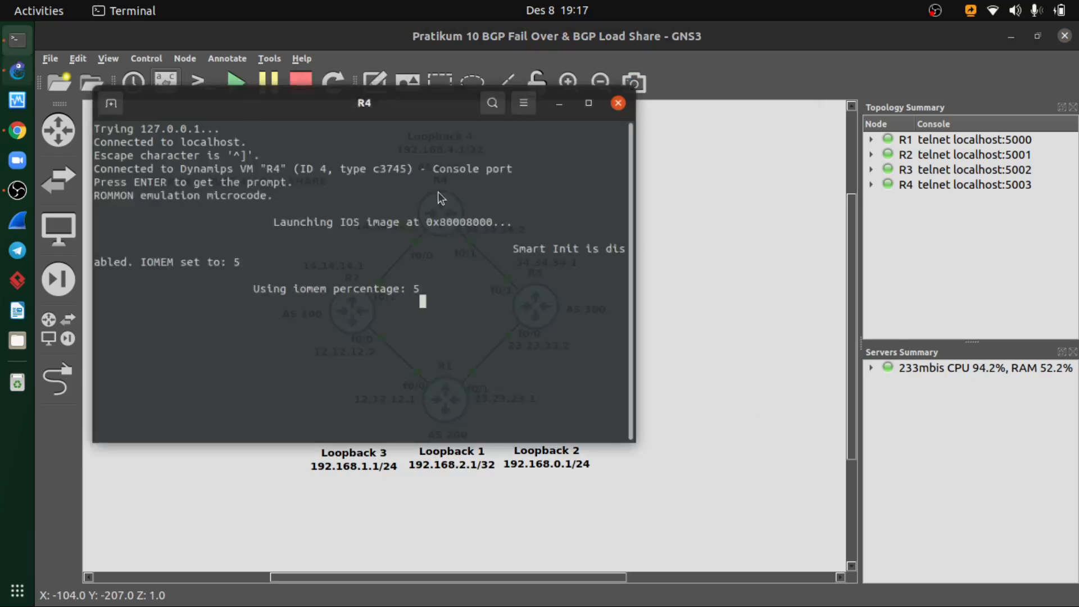
left_click_drag(370, 74, 461, 120)
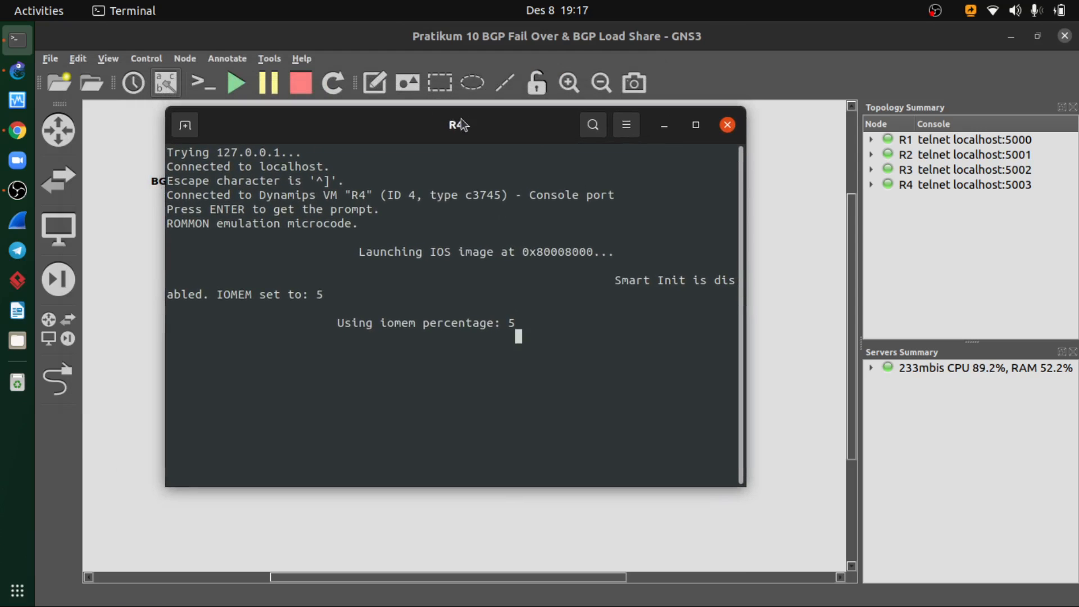
- Switch to the course PDF in Chrome and review the BGP Fail Over peer configuration slide, including the advertised networks and masks
left_click(12, 130)
scroll(441, 277, "down", 1)
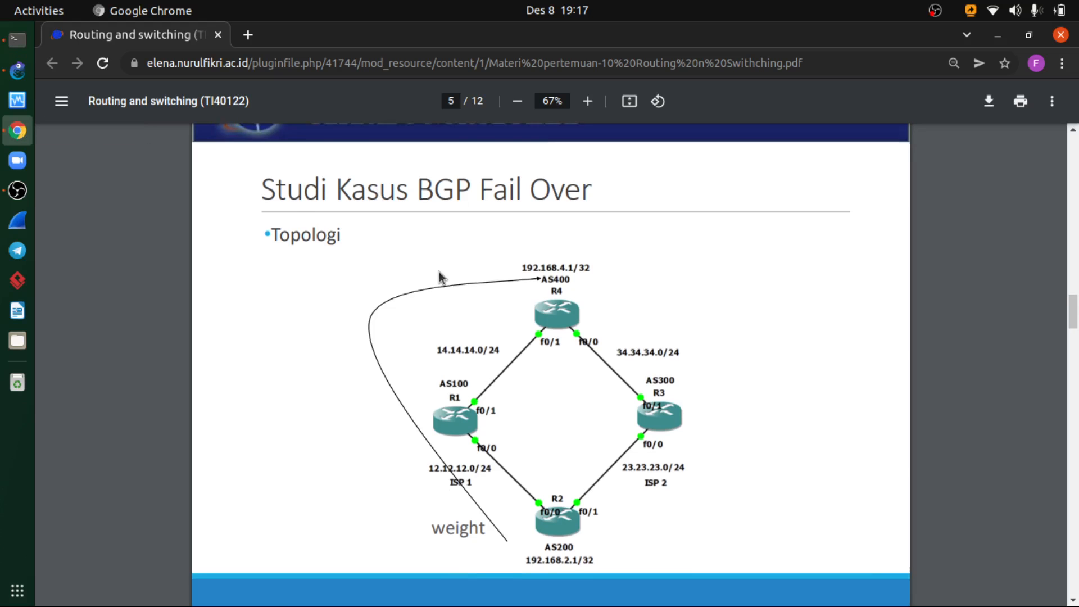
scroll(440, 272, "down", 7)
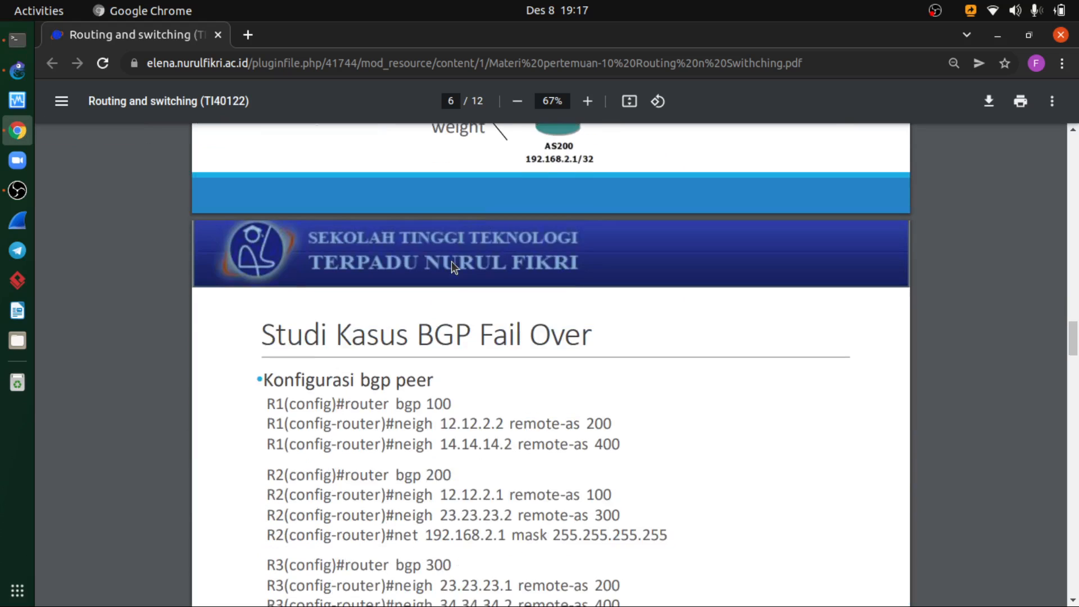
scroll(452, 264, "down", 2)
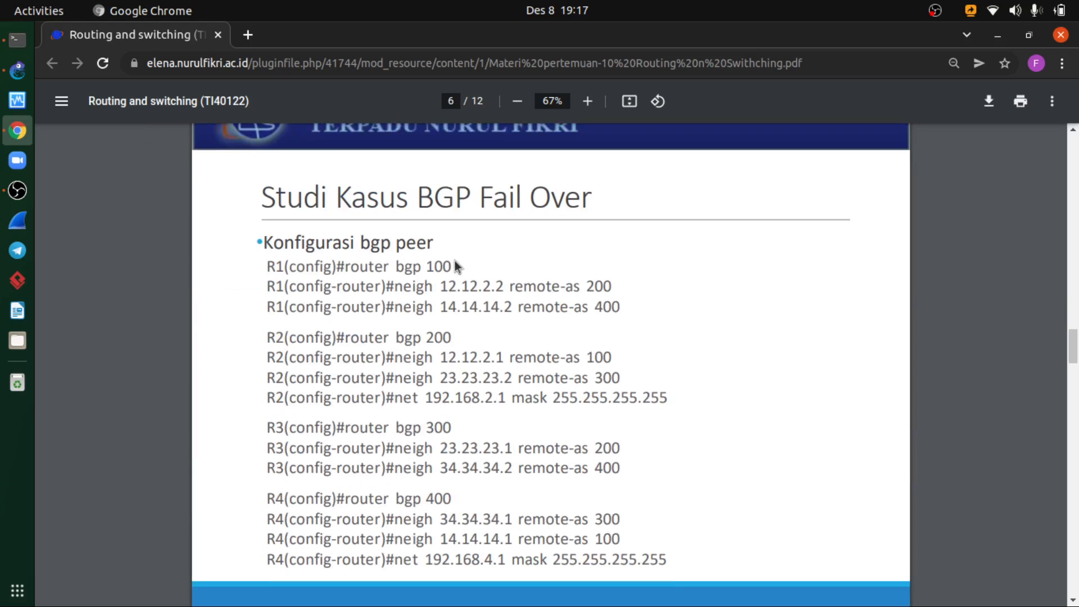
scroll(454, 261, "down", 1)
scroll(456, 256, "up", 1)
left_click_drag(374, 239, 430, 246)
left_click(430, 246)
left_click_drag(481, 198, 592, 201)
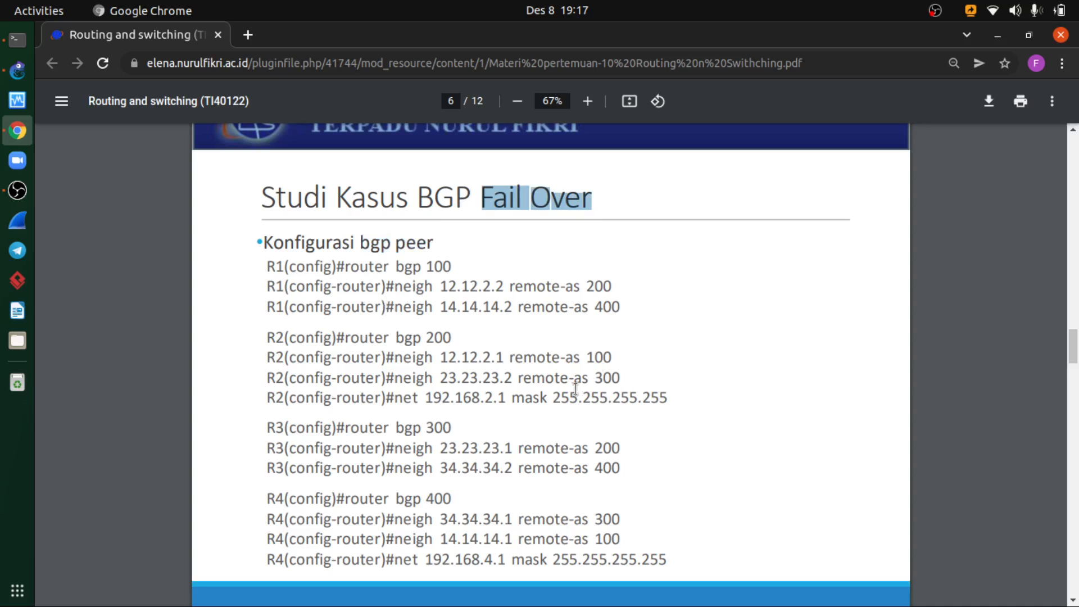
left_click(414, 397)
left_click_drag(385, 397, 673, 395)
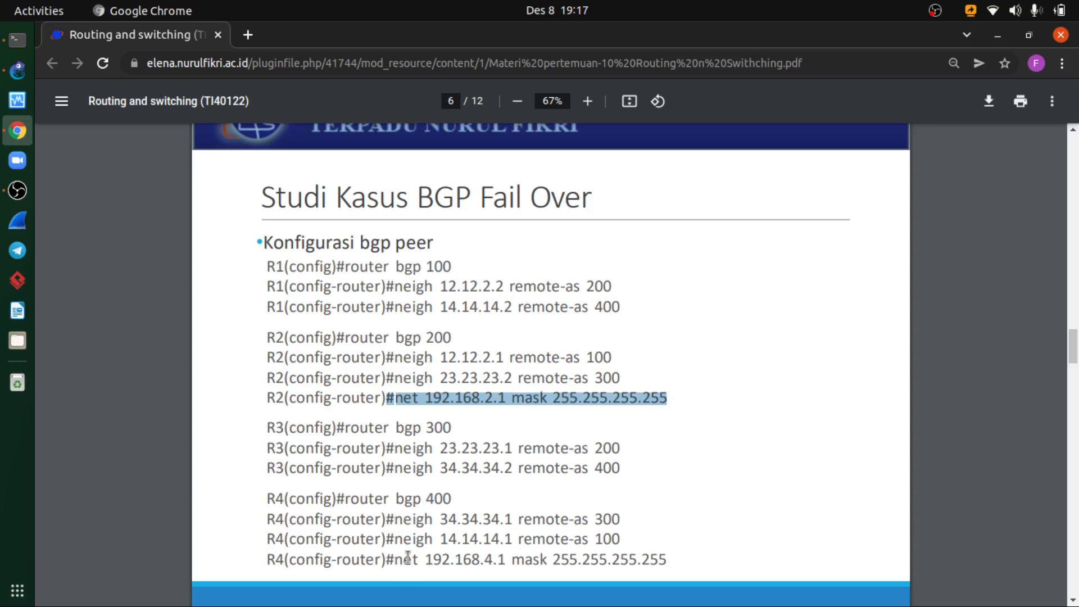
left_click_drag(480, 556, 506, 559)
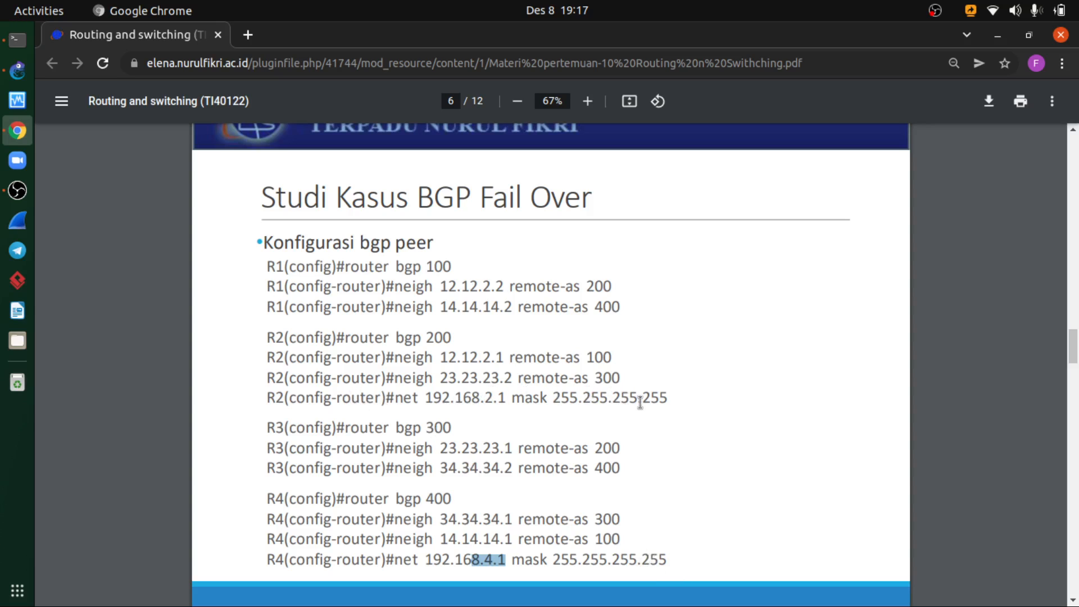
left_click(658, 400)
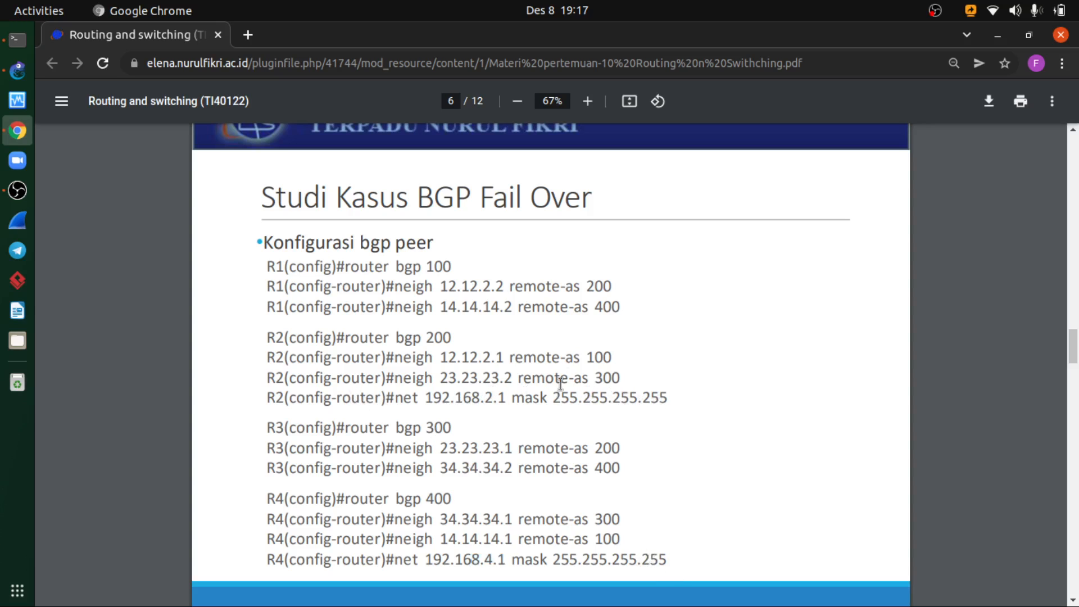
- Return to R4's console from the course PDF and enter global configuration mode with configure terminal
left_click(18, 71)
left_click(16, 42)
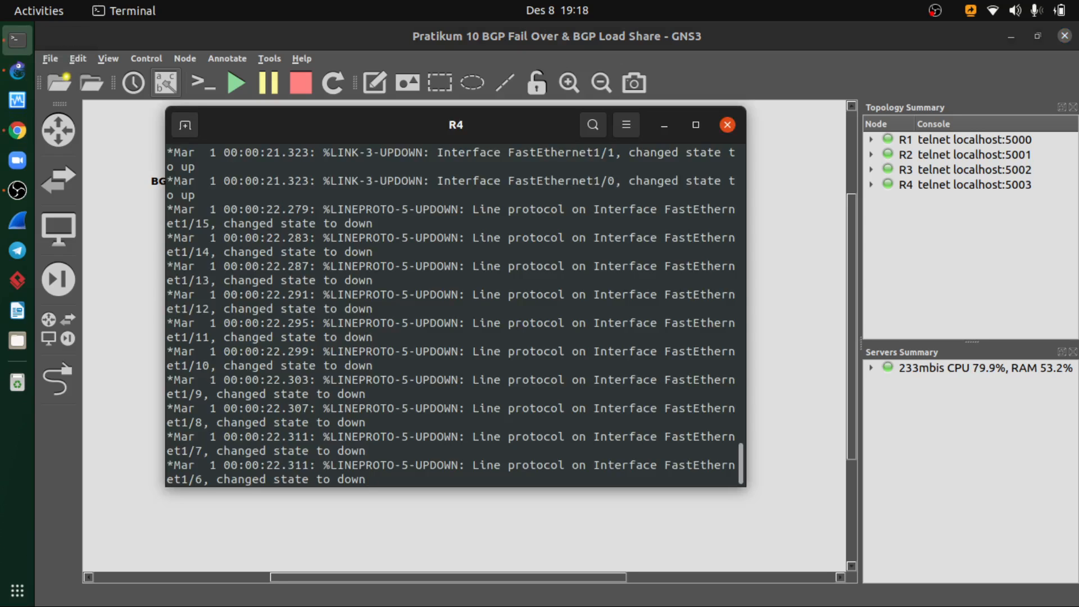
key("Return")
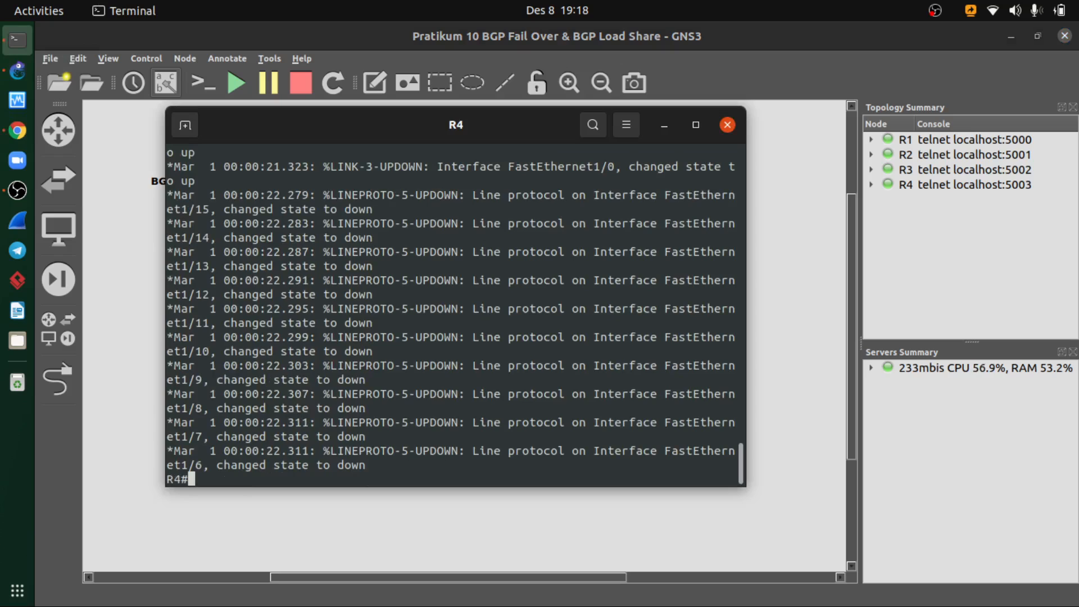
type("conf")
key("Tab")
type("ter")
key("Tab")
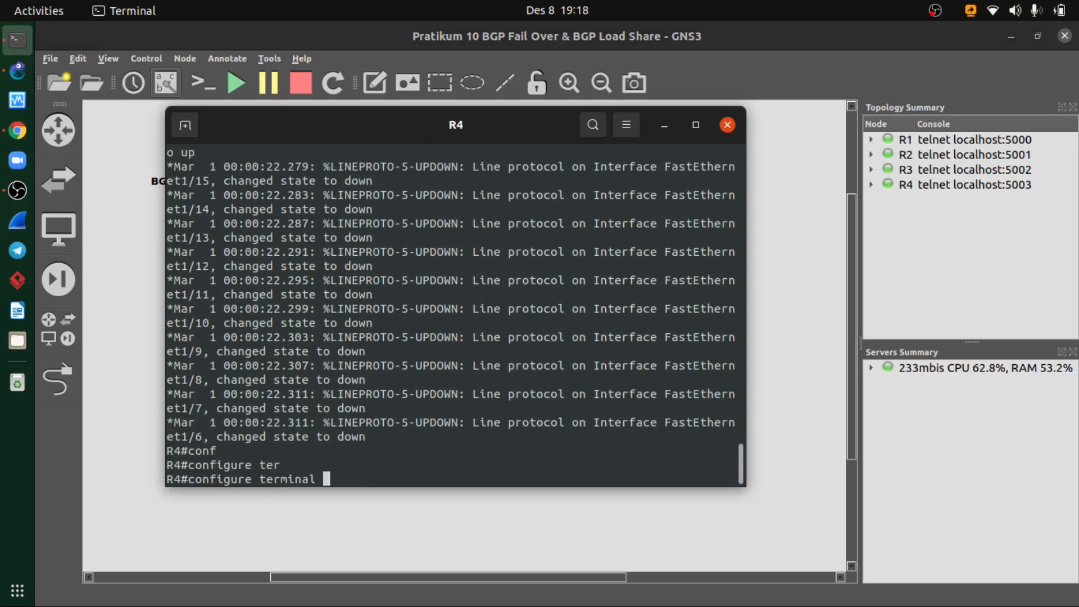
key("Return")
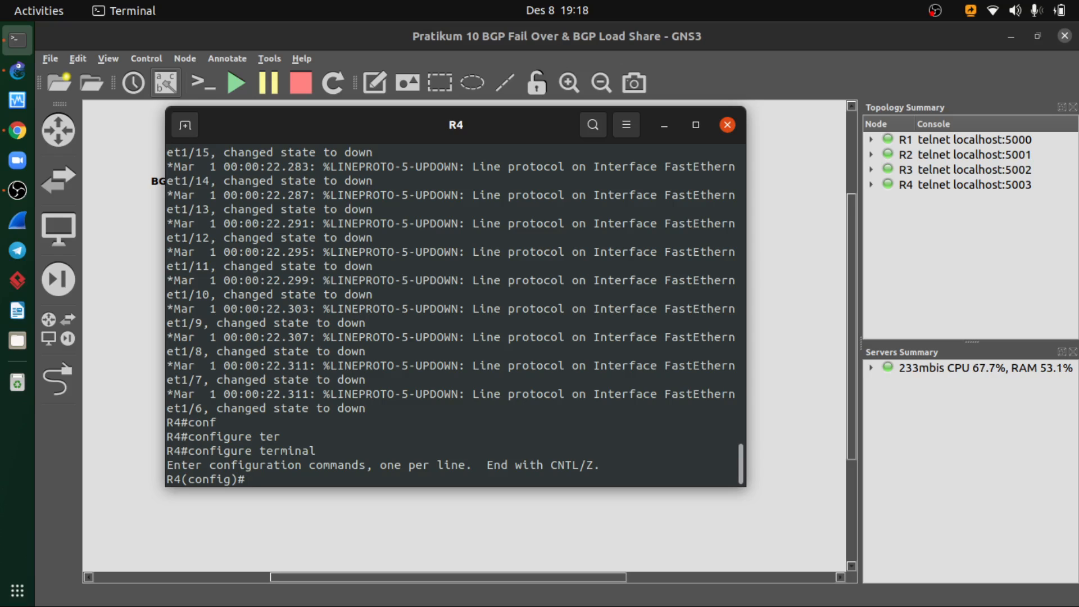
- Enter interface configuration for fastEthernet 0/0 on R4, checking the port against the topology diagram
type("inter")
key("Tab")
type("fa")
key("Tab")
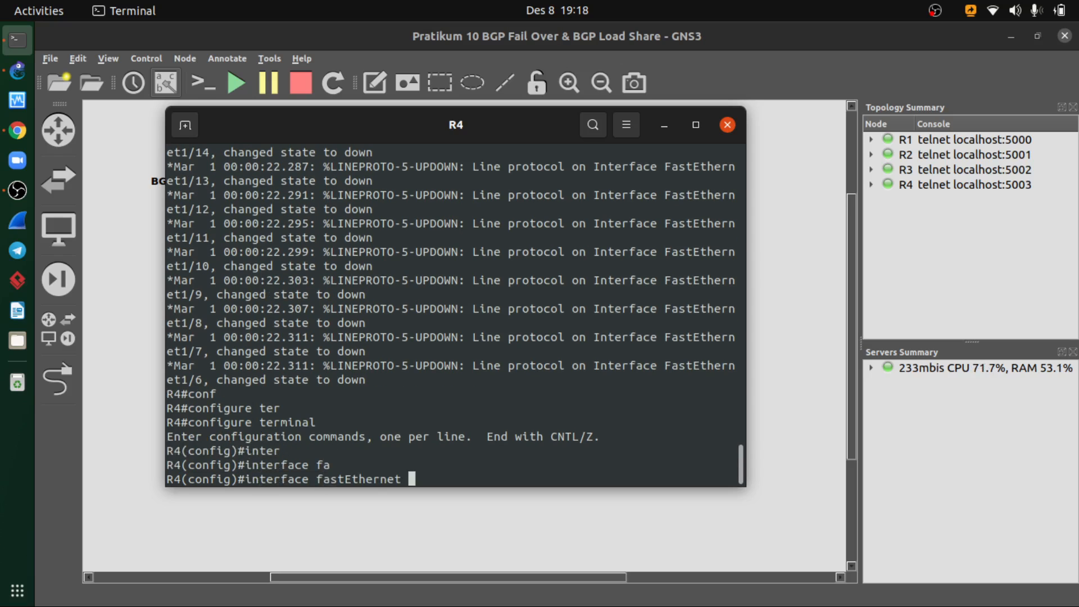
type("0/0")
key("alt+Tab")
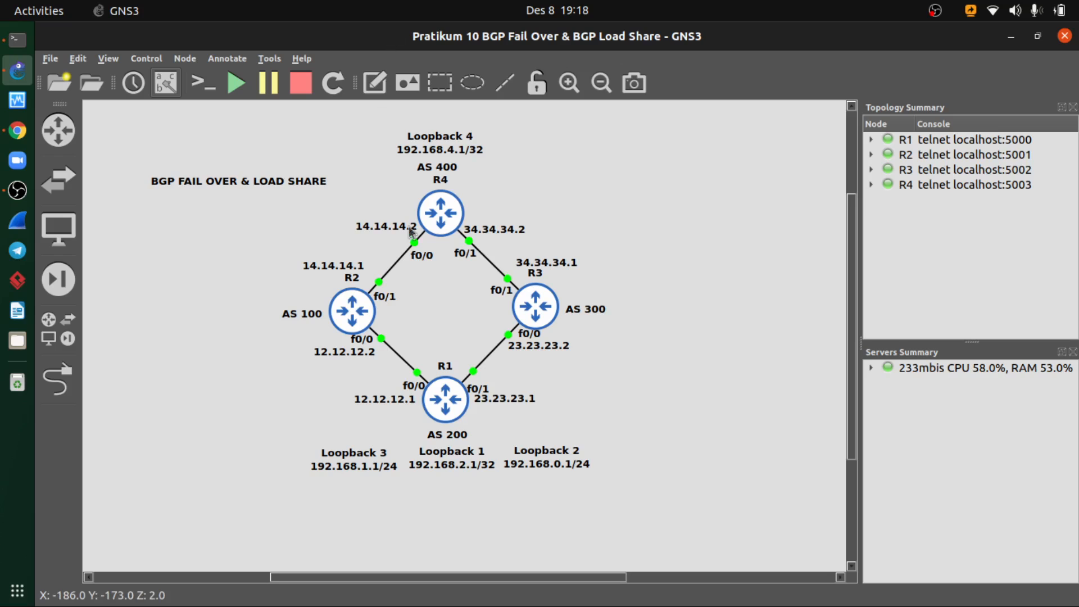
double_click(448, 234)
key("Return")
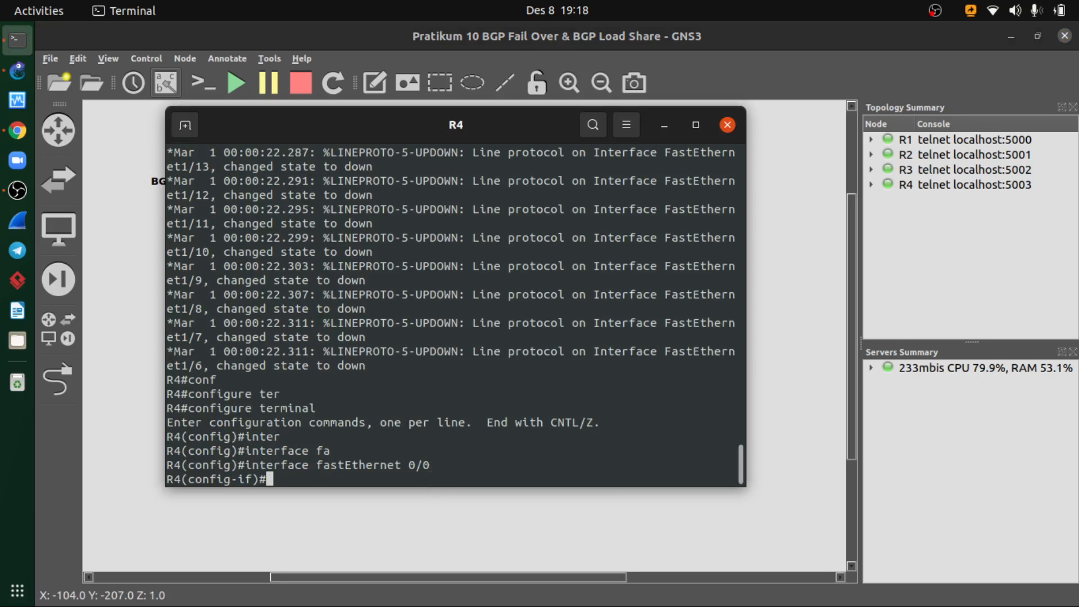
- Assign IP address 14.14.14.2 with mask 255.255.255.0 to R4's fastEthernet 0/0, checking the link addresses in the topology
type("ip add")
key("Tab")
type("14")
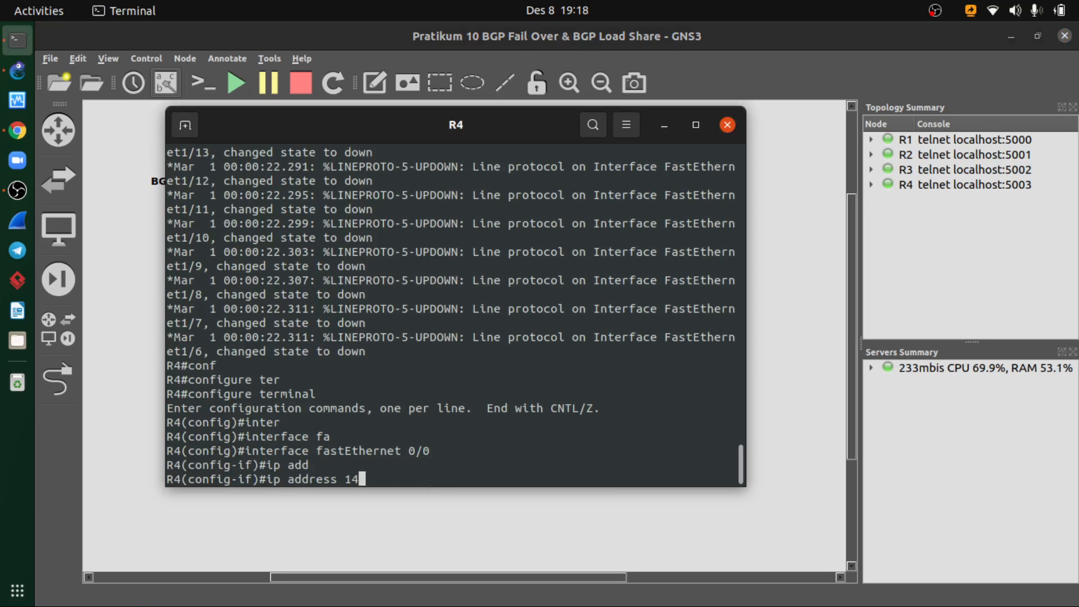
type(".14.14.2")
key("alt+Tab")
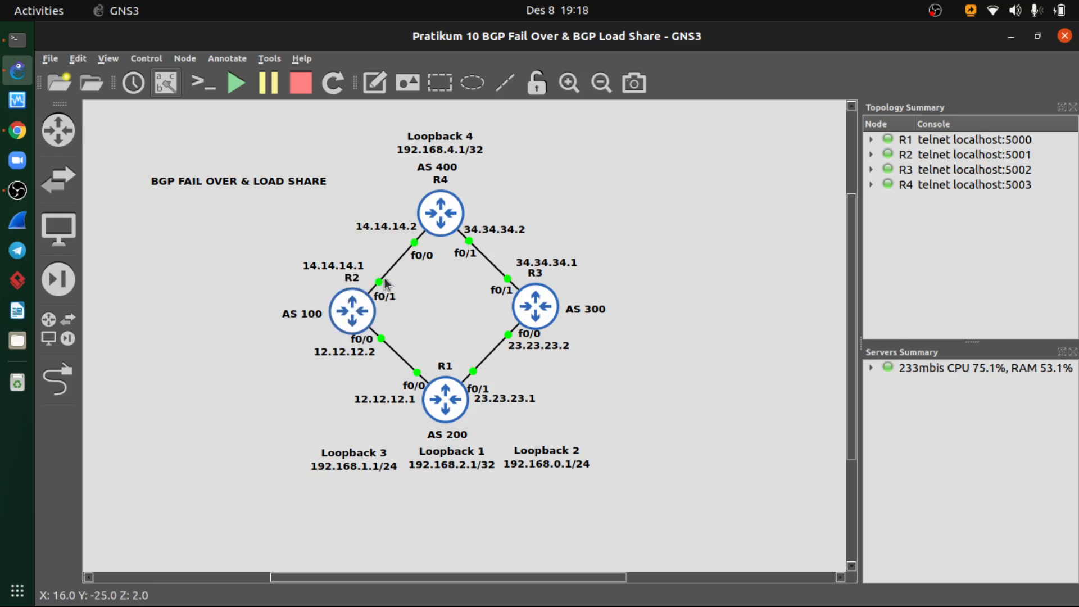
key("alt+Tab")
type("255")
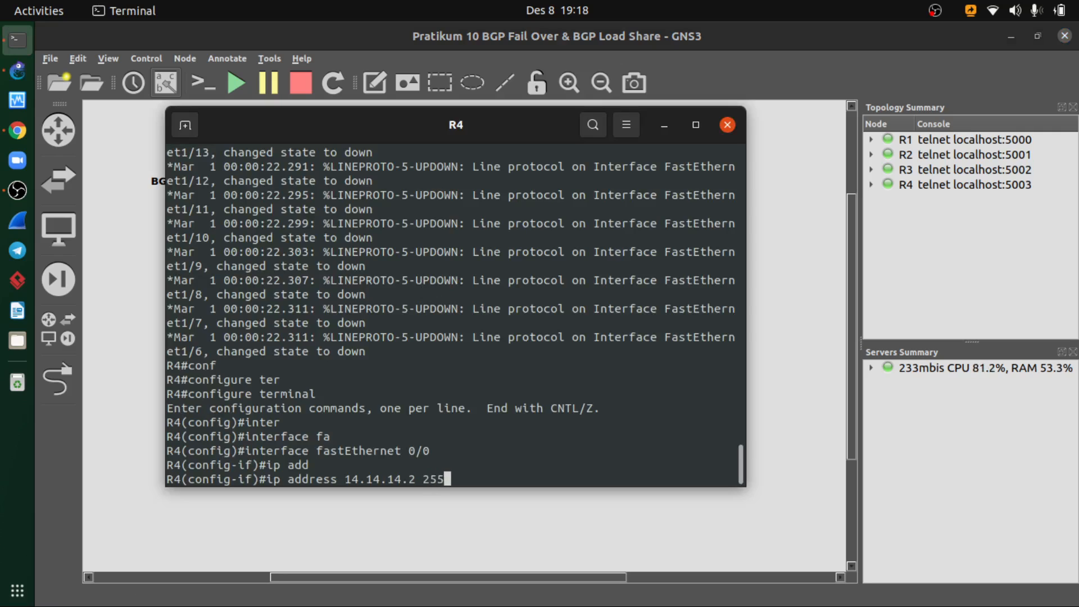
type(".255.255.0")
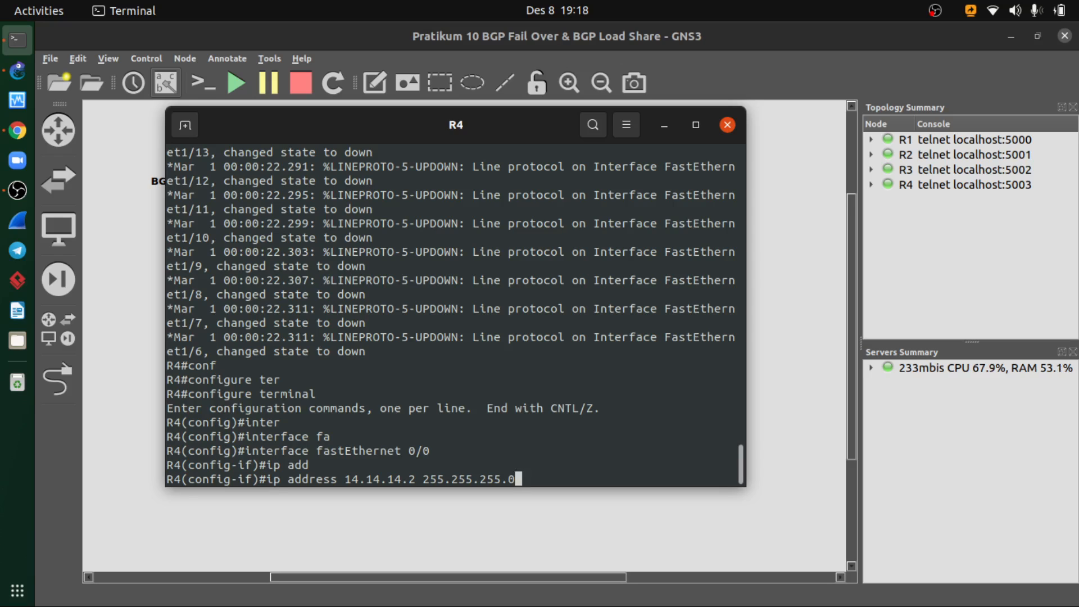
key("Return")
- Enable R4's fastEthernet 0/0 with no shutdown and exit its interface configuration
type("no shut")
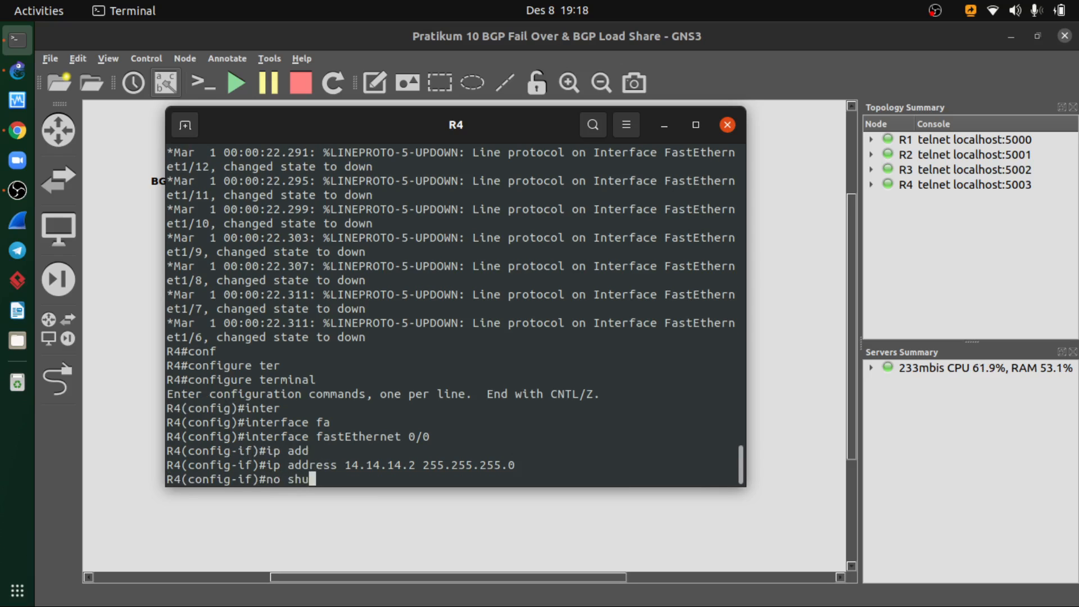
key("Tab")
key("Return")
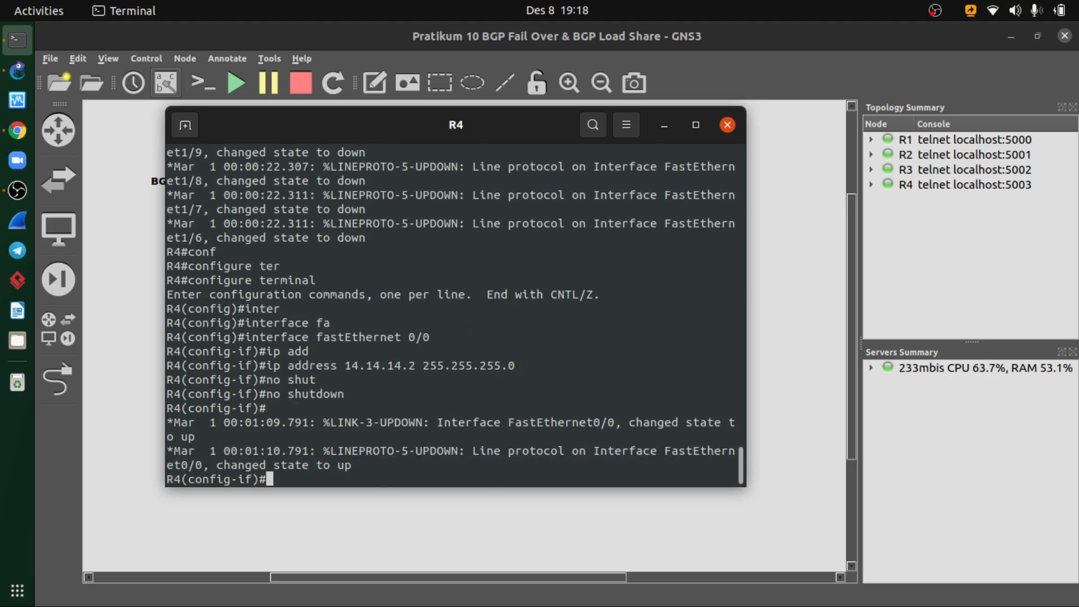
type("exit")
key("Return")
- Enter interface configuration for fastEthernet 0/1 on R4, checking the port facing R3 in the topology diagram
type("terf")
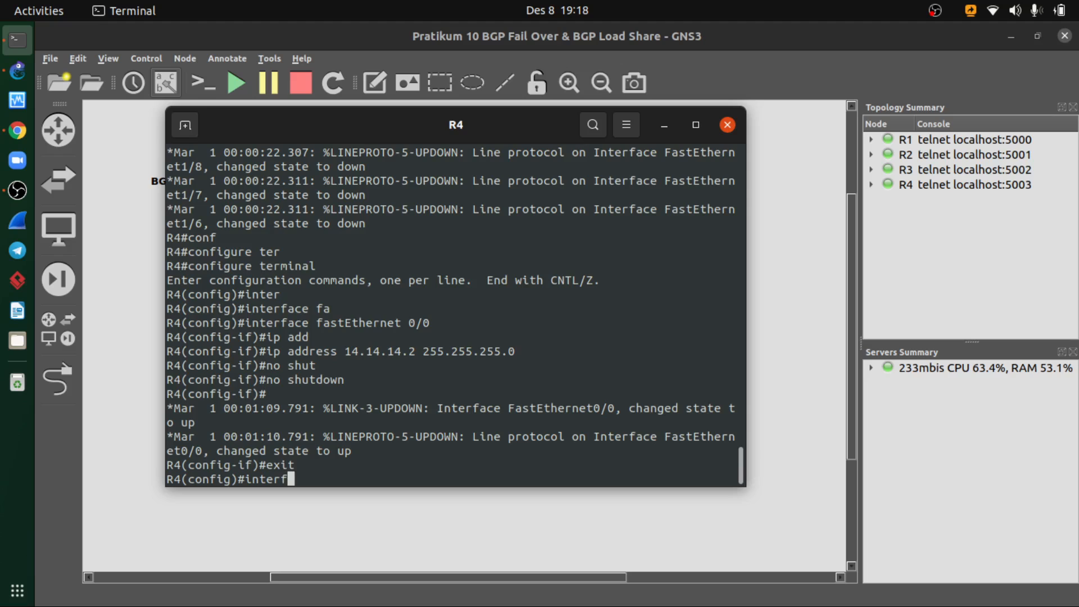
key("Tab")
type("fa")
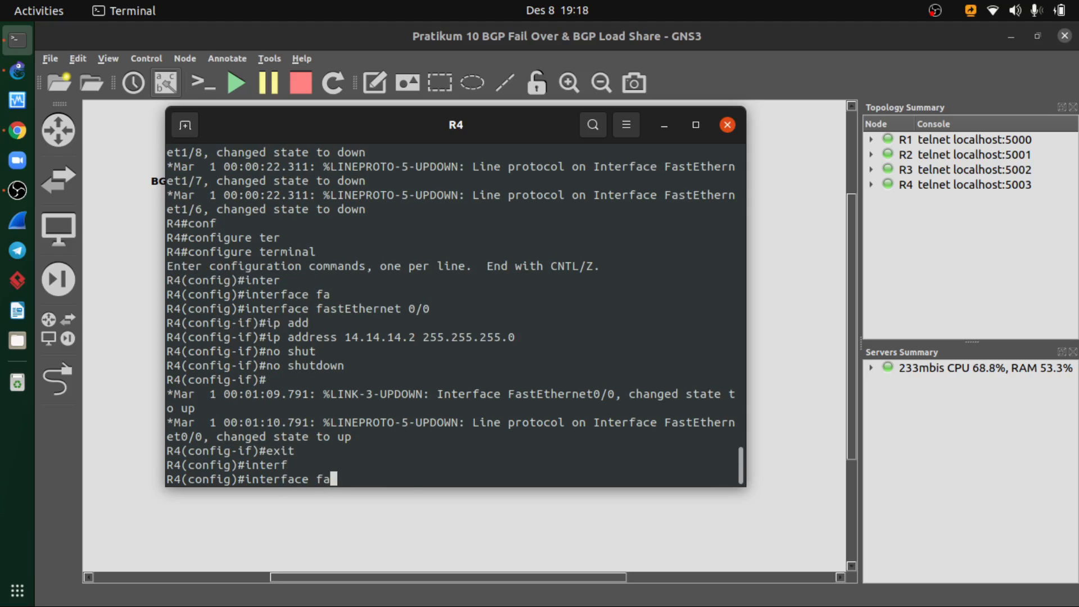
key("Tab")
key("alt+Tab")
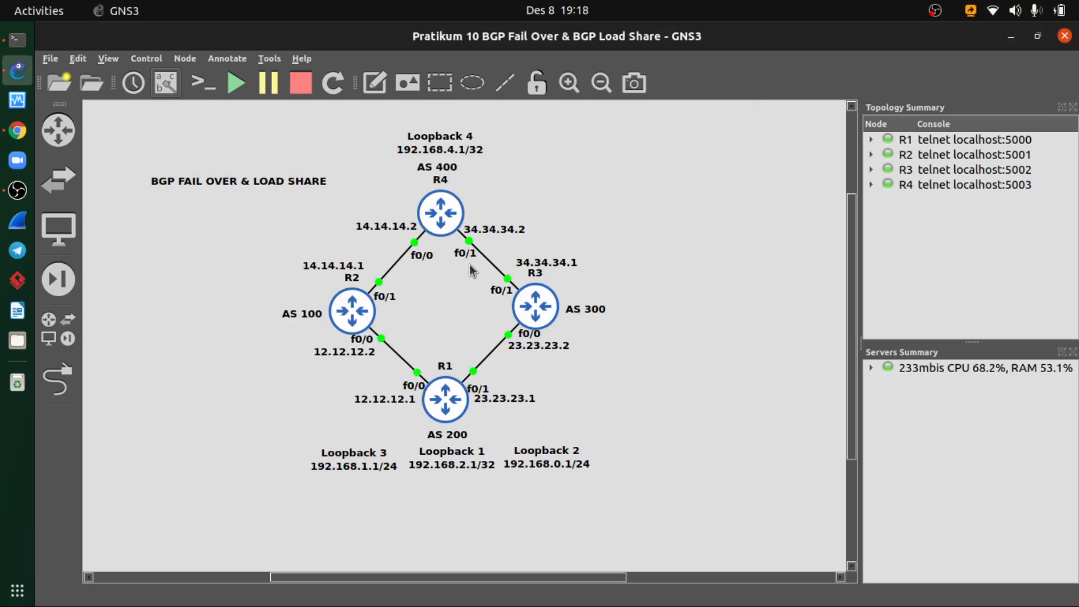
key("alt+Tab")
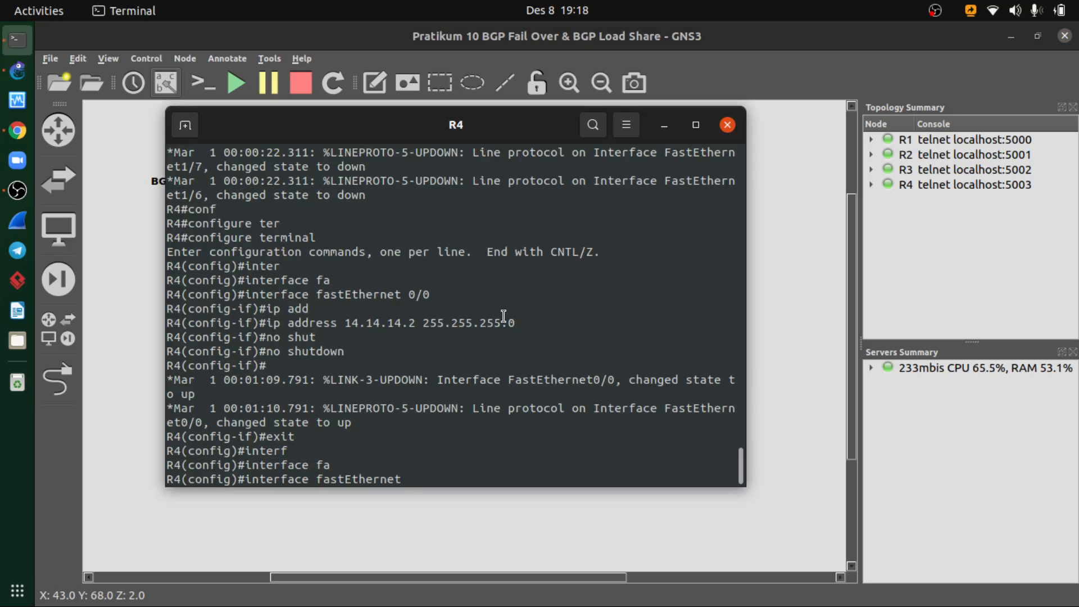
type("0/1")
key("Return")
- Look up the R3-facing address in the topology and assign 34.34.34.2 with mask 255.255.255.0 to R4's fastEthernet 0/1
type("ip add")
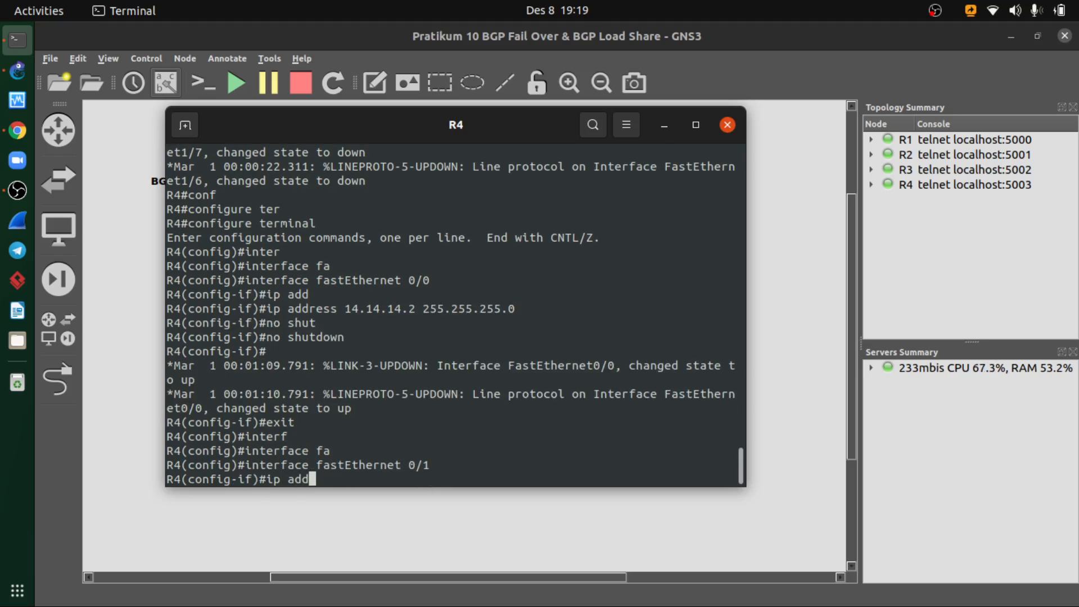
key("Tab")
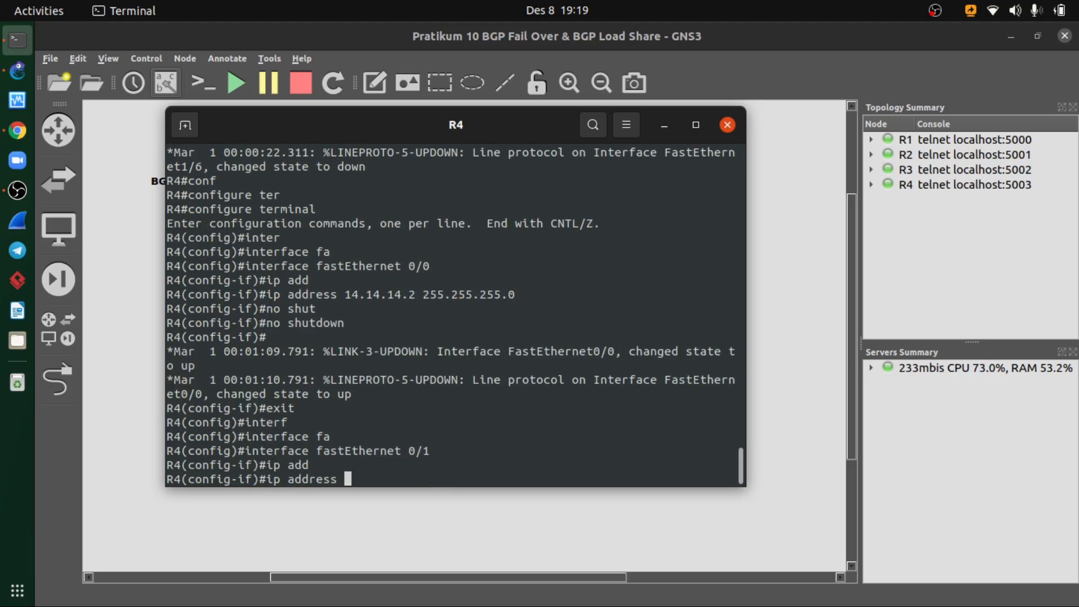
key("alt+Tab")
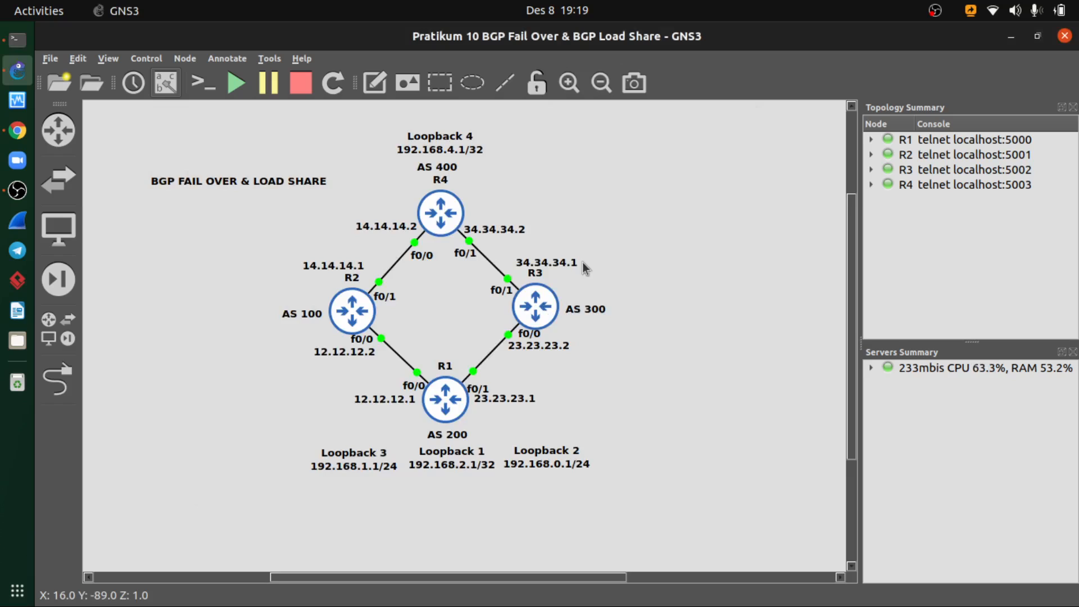
key("alt+Tab")
type("34.34.")
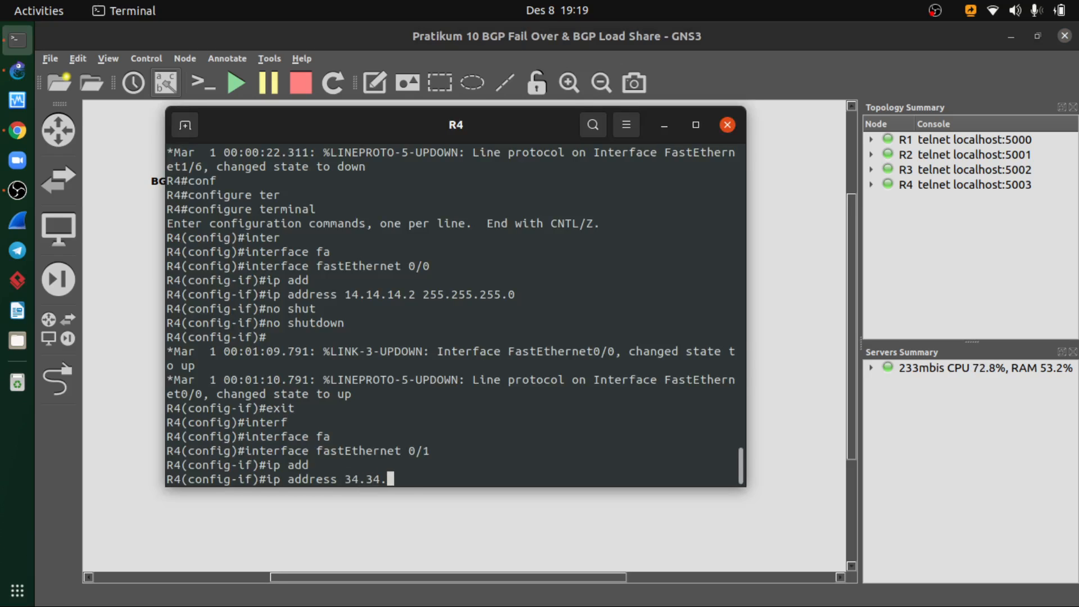
type("34.2 255.255.255.0")
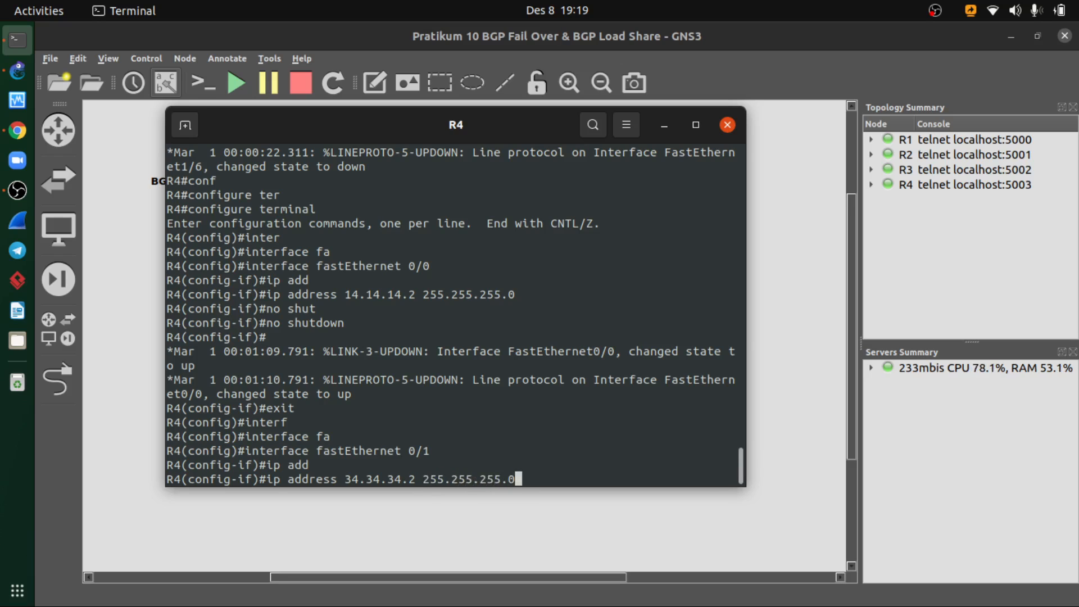
key("Return")
- Enable R4's fastEthernet 0/1 with no shutdown and exit its interface configuration
type("no shut")
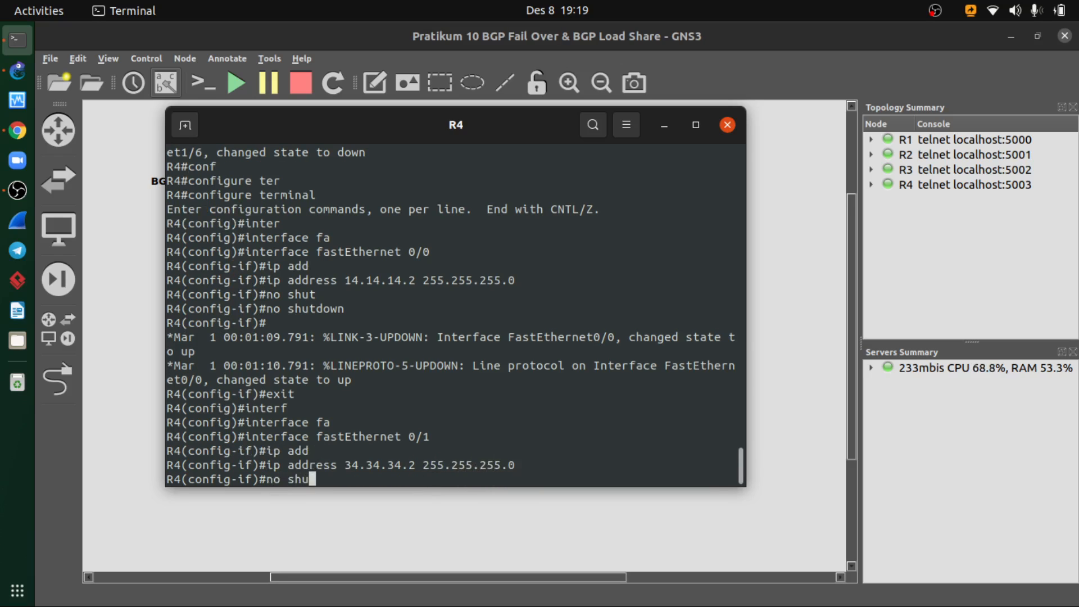
key("Tab")
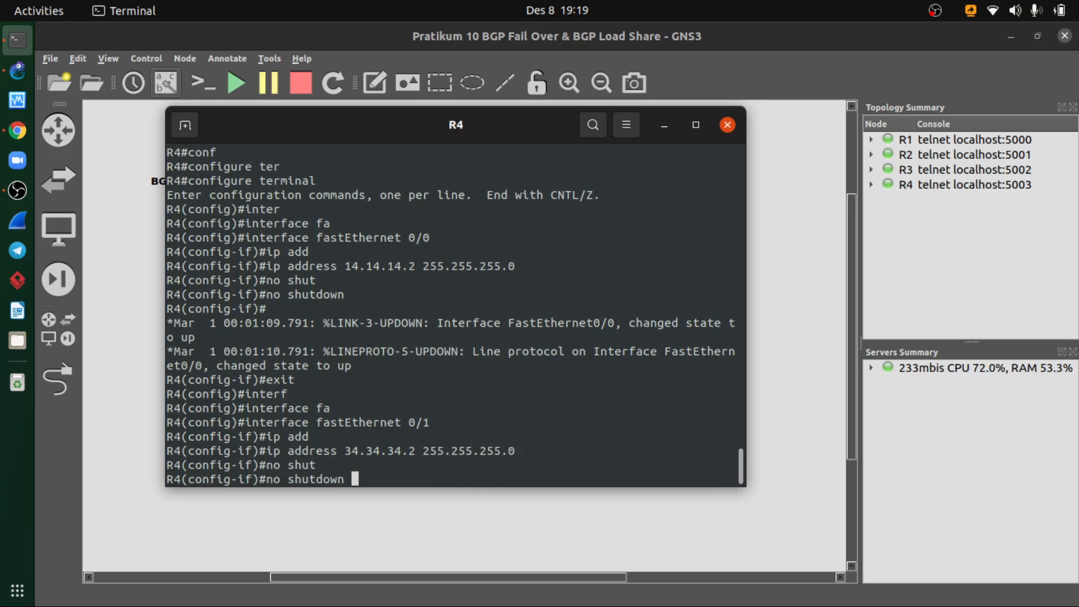
key("Return")
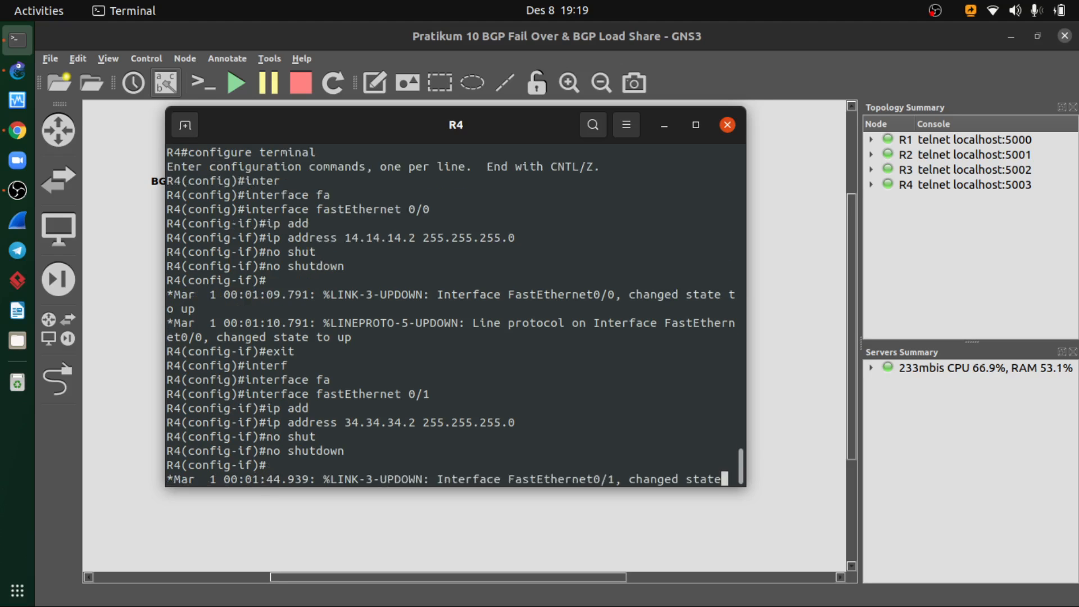
type("exit")
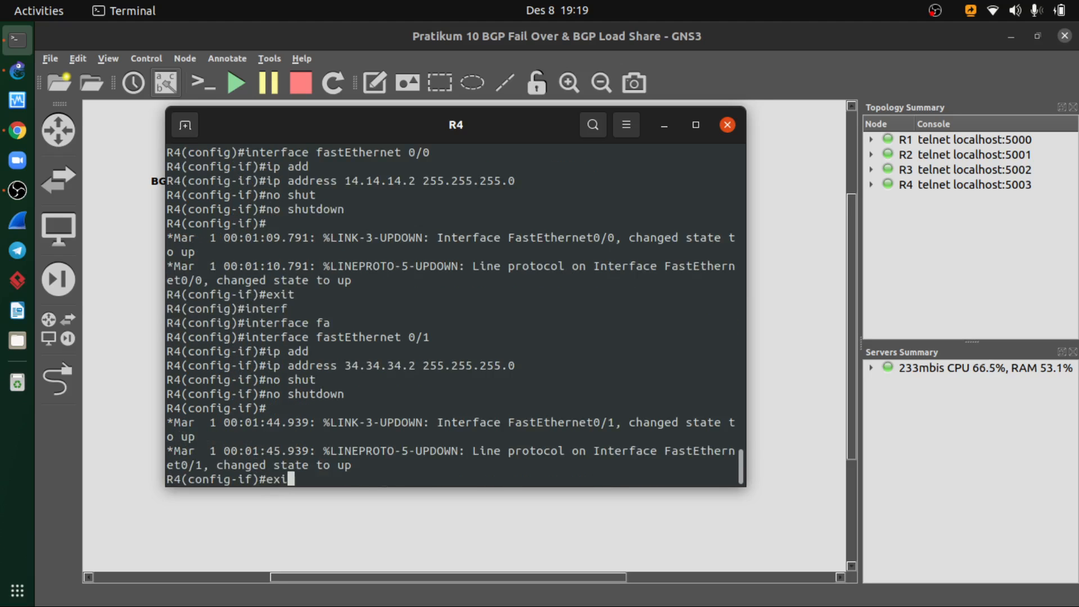
key("Return")
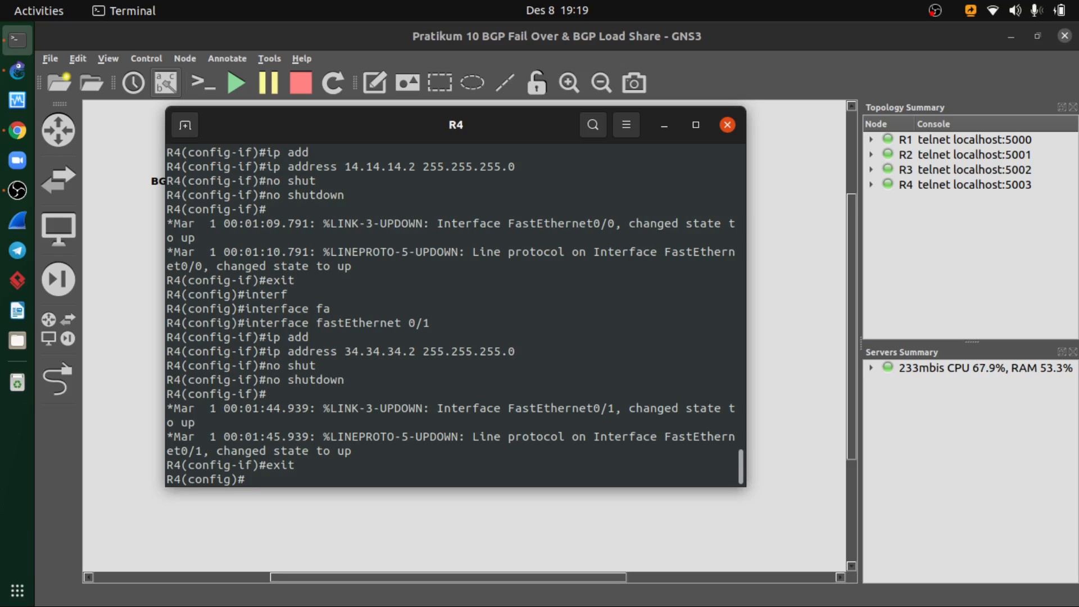
- Run do show ip interface brief on R4 and check the addresses and status of fastEthernet 0/0 and 0/1
type("do show ip inte")
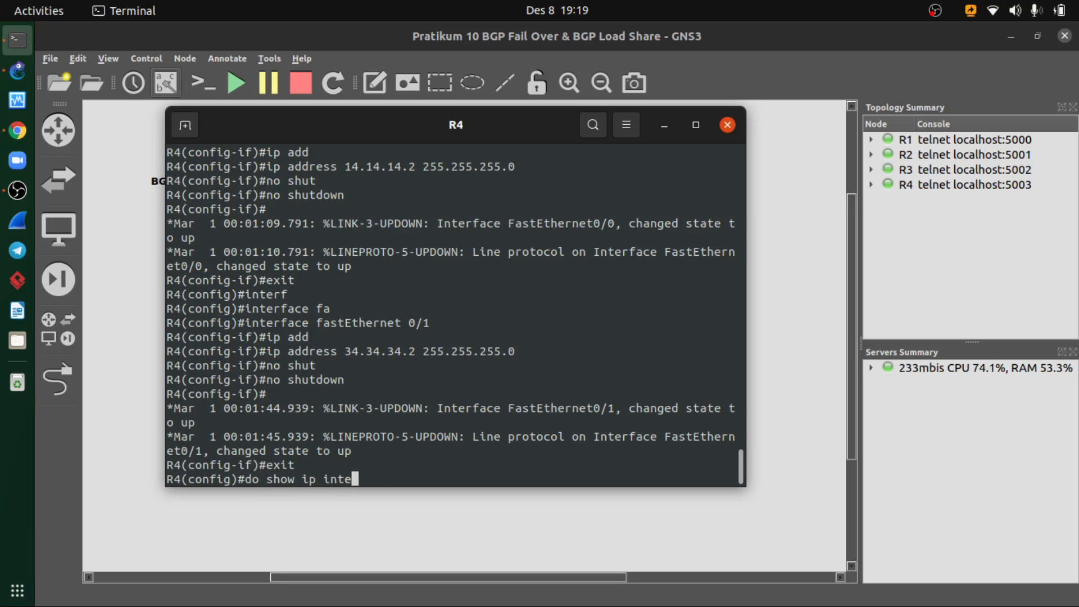
type("rface brief")
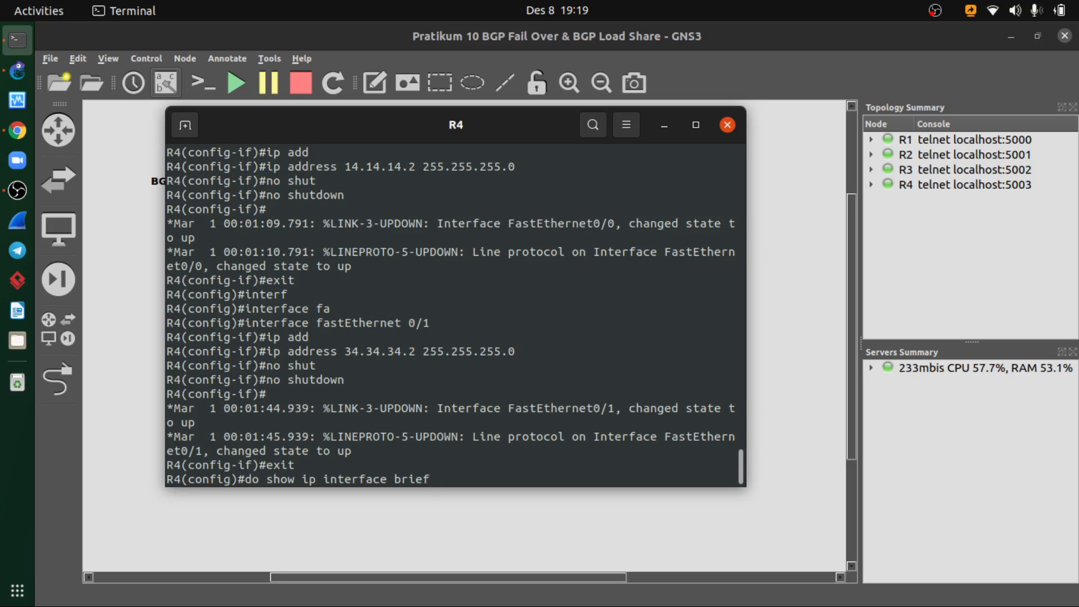
key("Return")
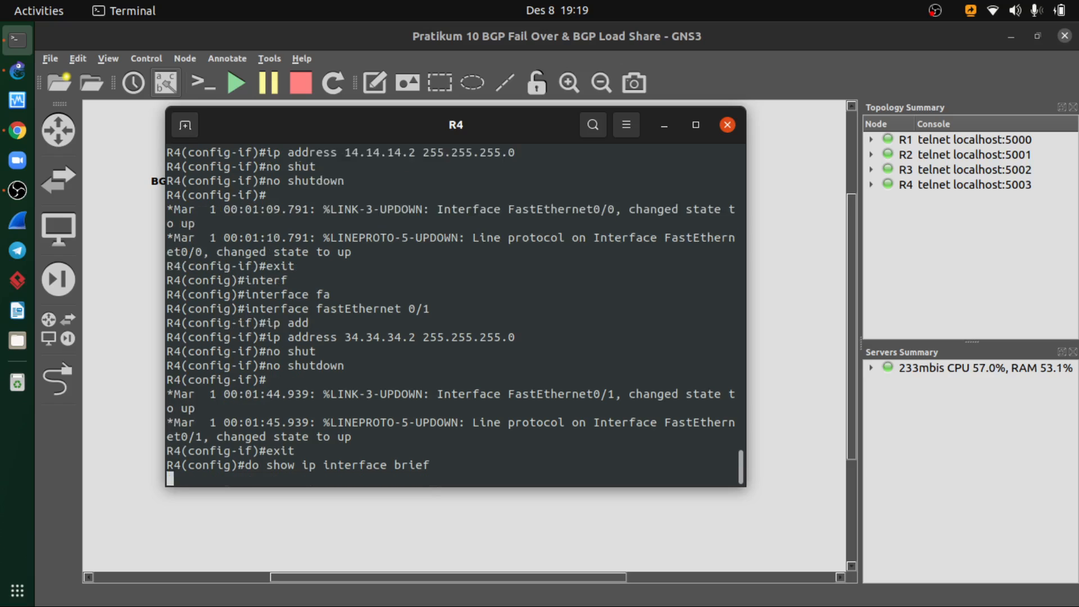
key("space")
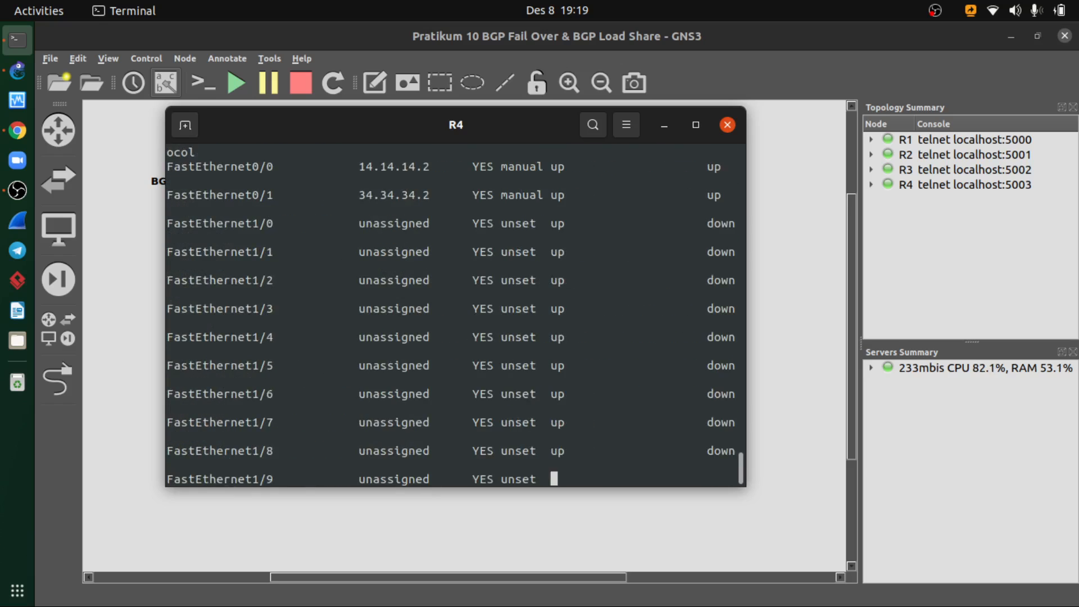
scroll(390, 359, "up", 2)
scroll(390, 360, "up", 2)
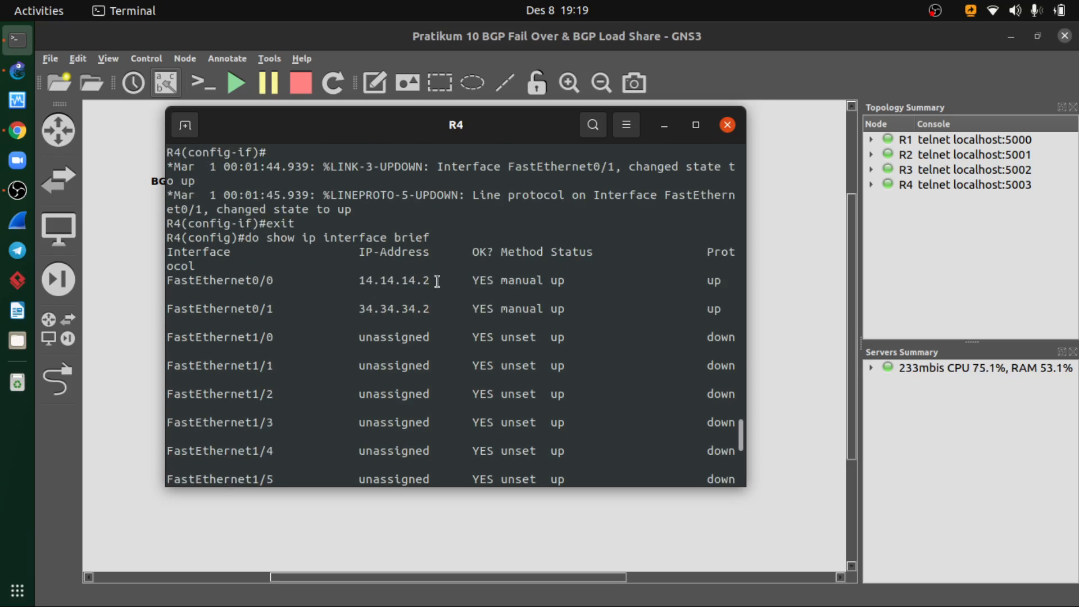
left_click_drag(400, 306, 432, 308)
left_click(411, 321)
scroll(415, 314, "down", 5)
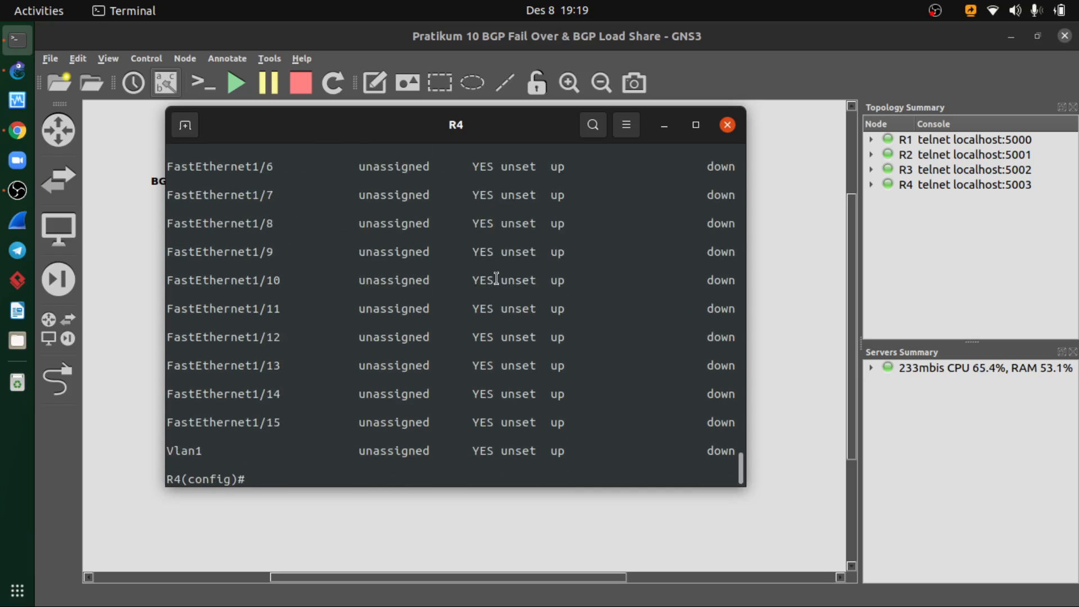
scroll(417, 350, "up", 4)
scroll(401, 330, "up", 3)
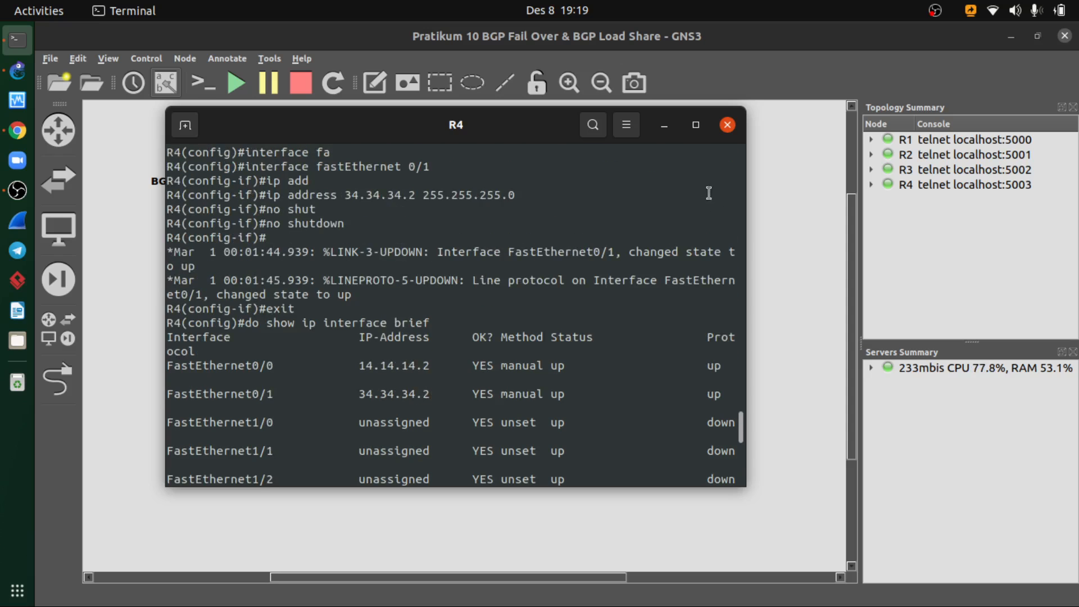
left_click_drag(551, 129, 544, 176)
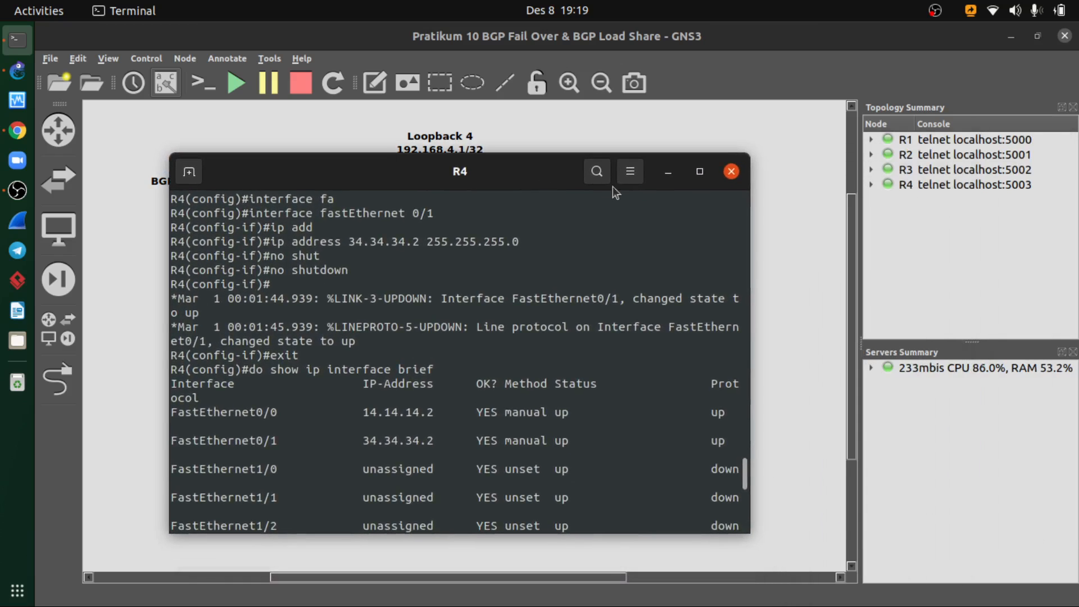
- Close R4's console and open the console of R1 from the topology
left_click(730, 171)
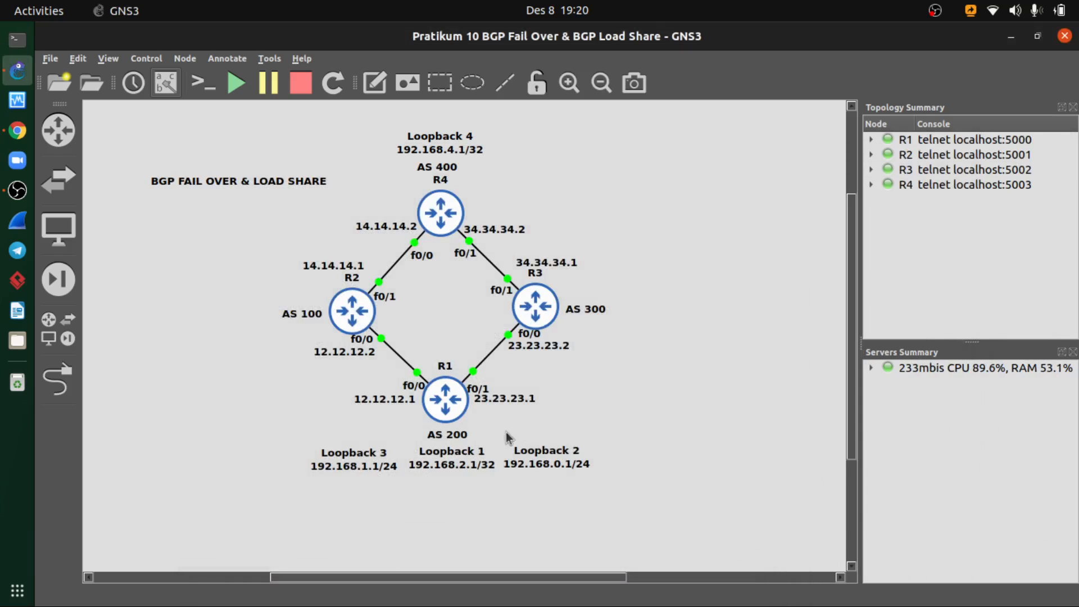
right_click(443, 405)
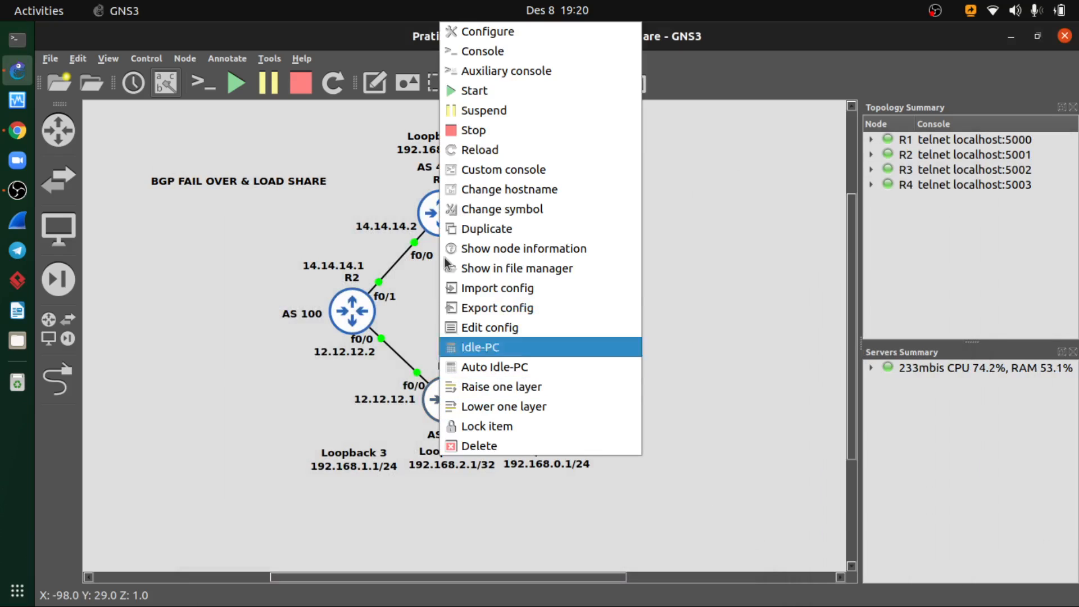
left_click(510, 55)
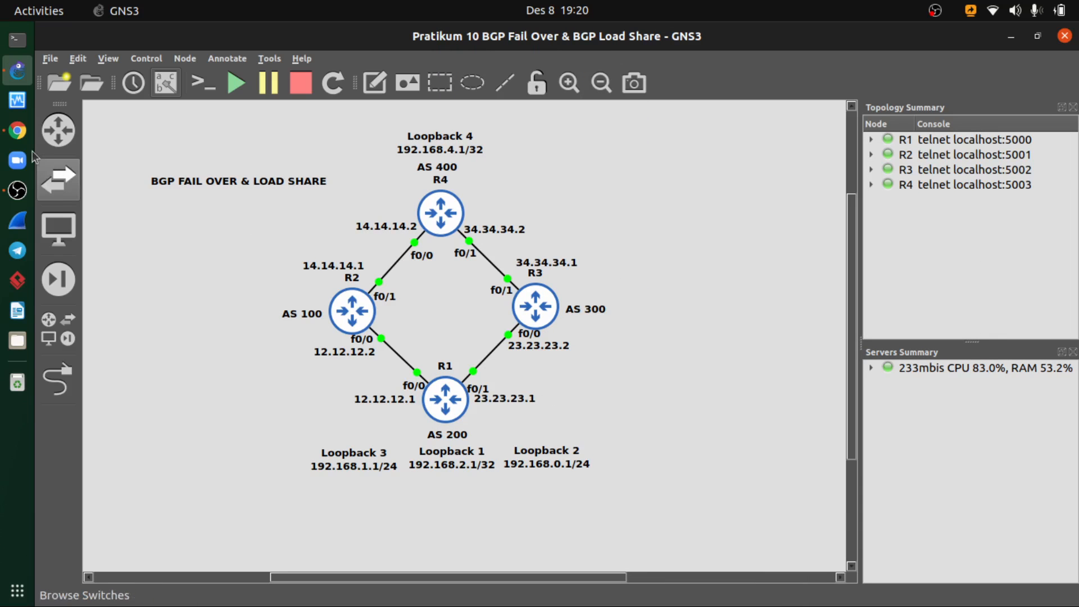
- Switch to Chrome and review the BGP peer configuration slide and its case study topology against the GNS3 diagram
left_click(15, 133)
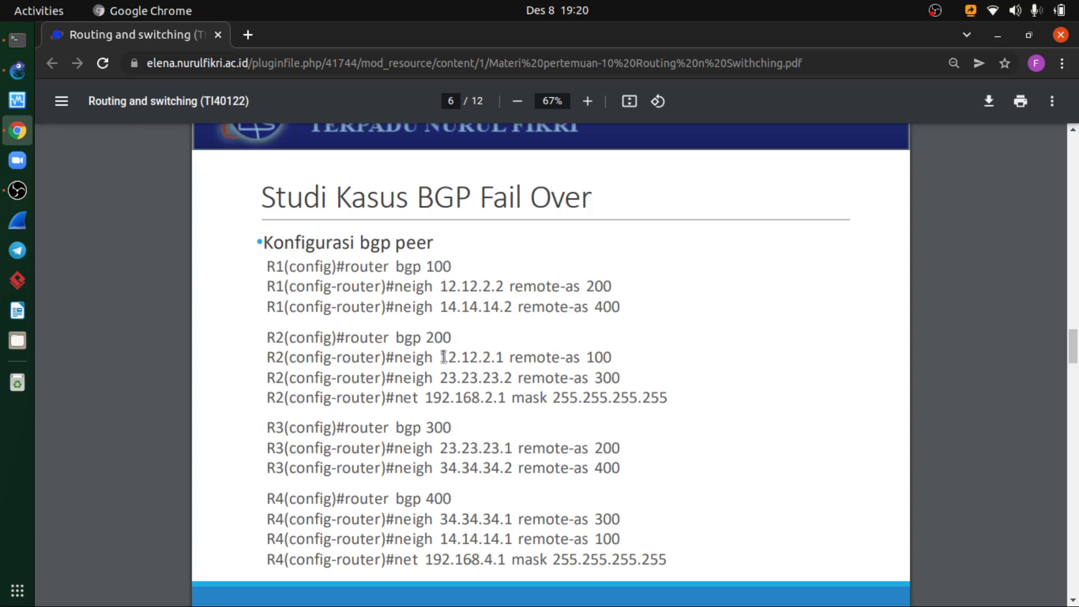
scroll(444, 357, "up", 6)
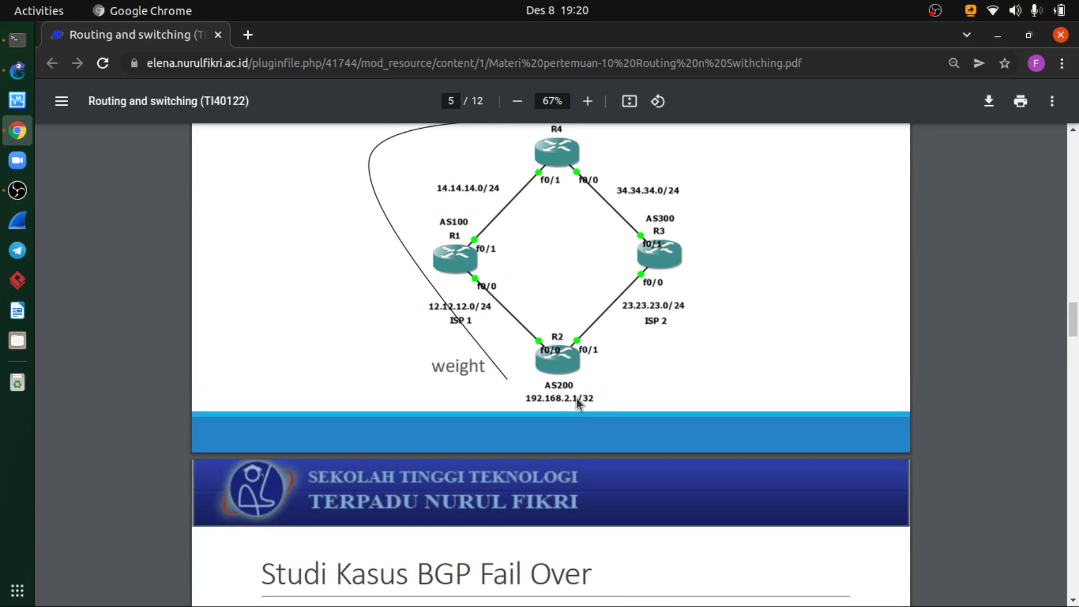
left_click(17, 70)
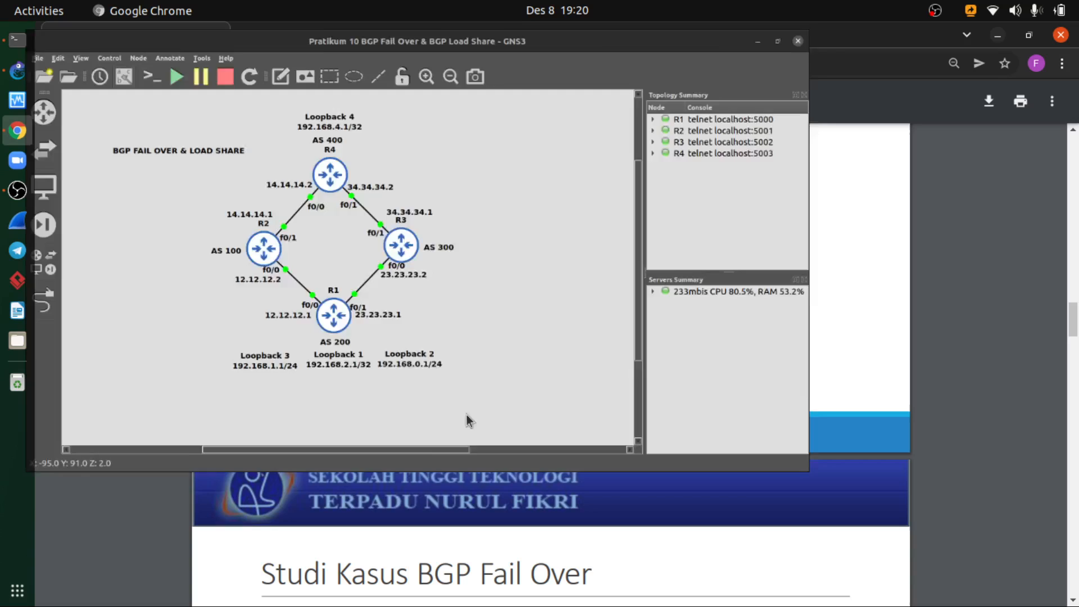
left_click(1010, 36)
scroll(393, 436, "down", 2)
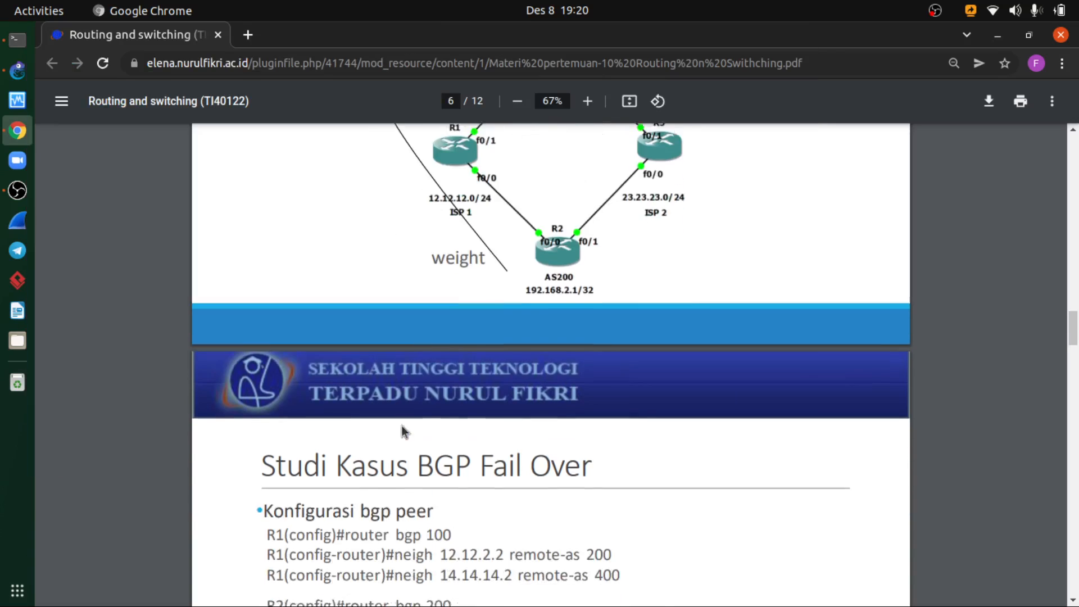
scroll(402, 432, "down", 6)
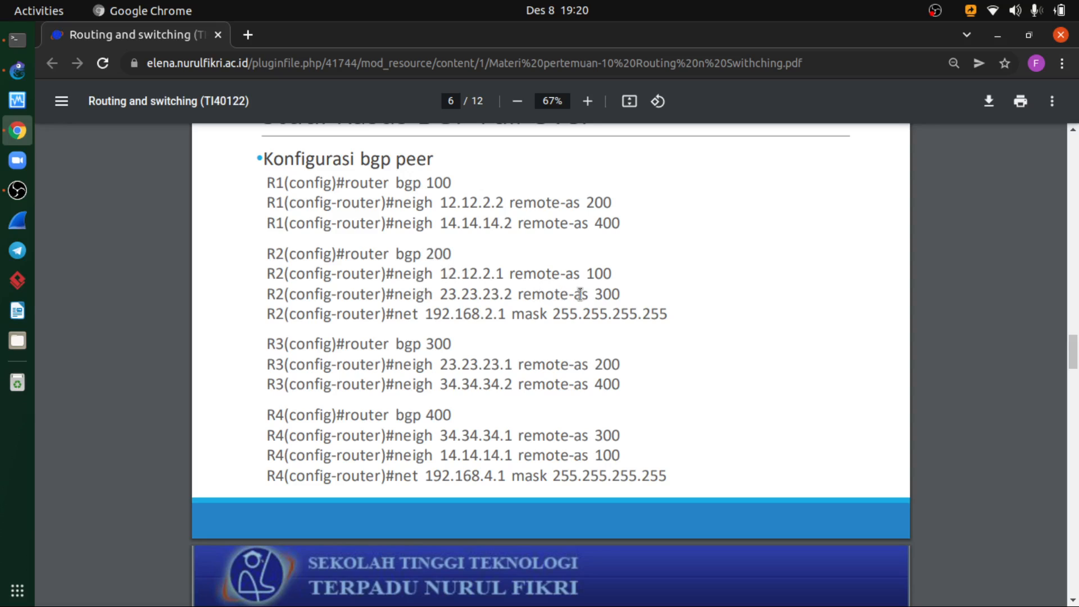
- Return to R1's console over the GNS3 topology and push the old output out of view with empty prompt lines
left_click(18, 72)
left_click(17, 39)
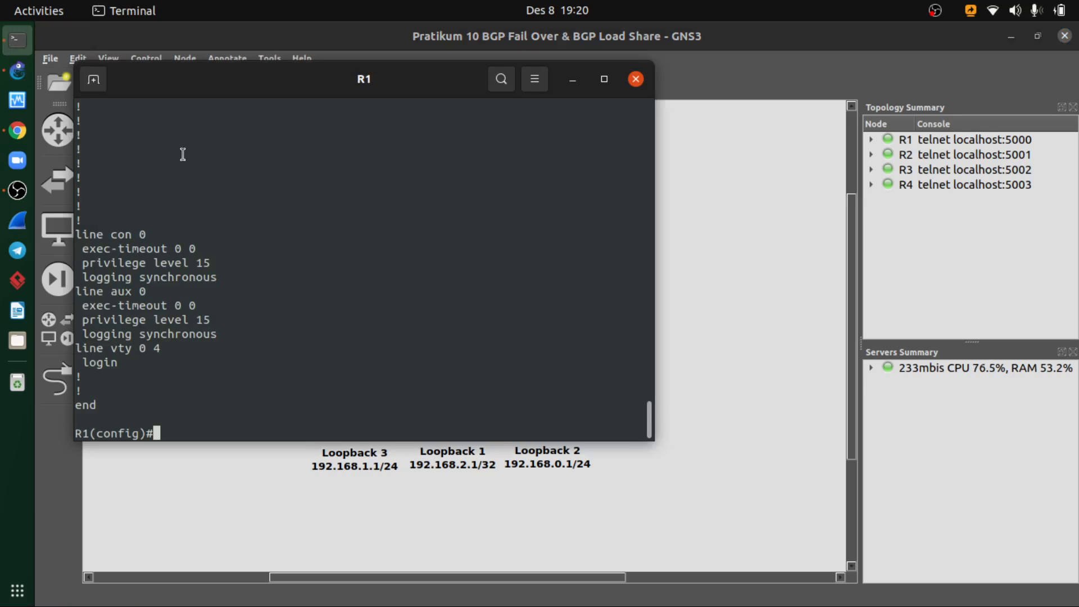
left_click_drag(228, 89, 484, 121)
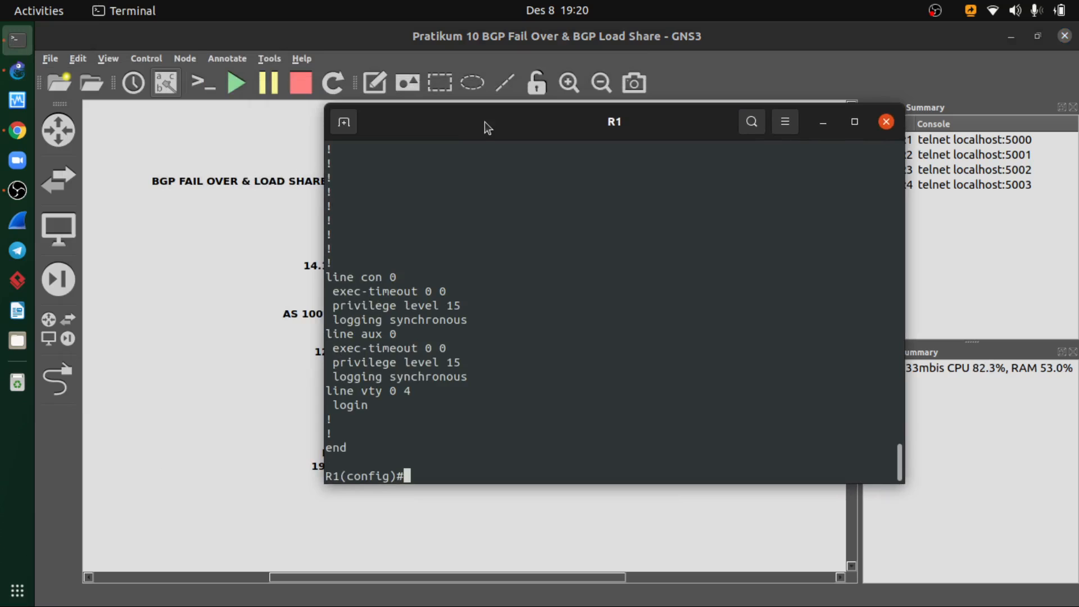
key("Return")
key("Return")
key("Return")
key("Return")
key("Return")
key("Return")
key("Return")
key("Return")
key("Return")
key("Return")
key("Return")
key("Return")
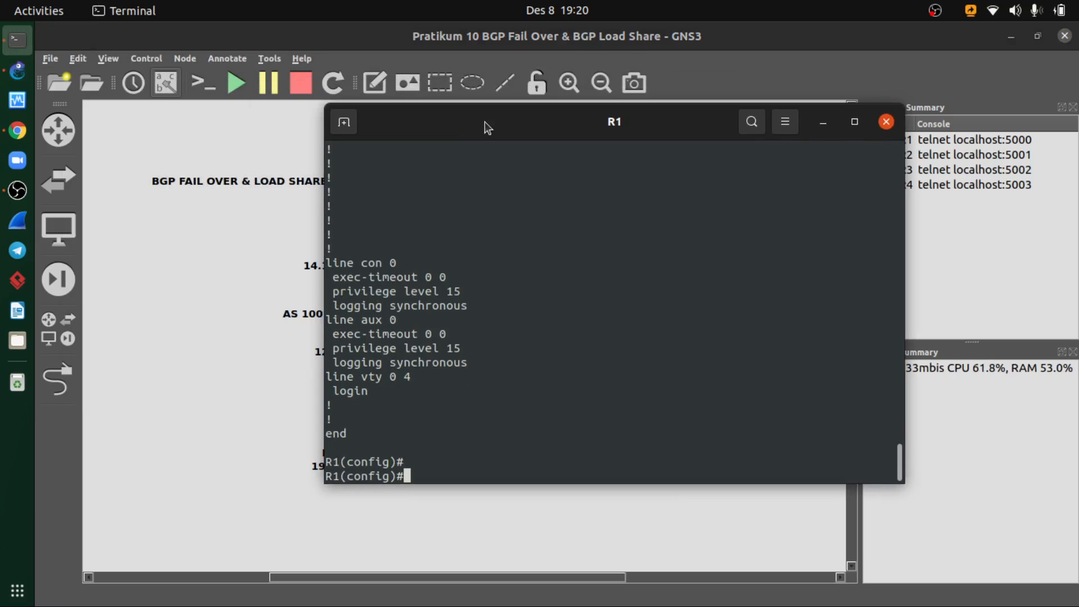
key("Return")
key("Return")
key("Return")
key("Return")
key("Return")
key("Return")
key("Return")
key("Return")
key("Return")
key("Return")
key("Return")
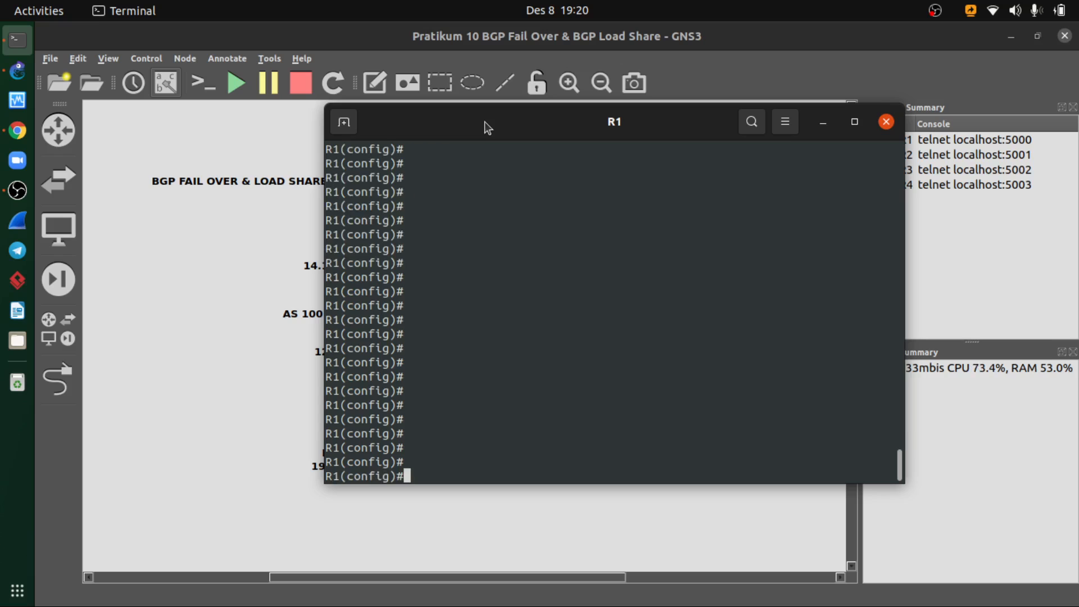
left_click_drag(485, 122, 452, 131)
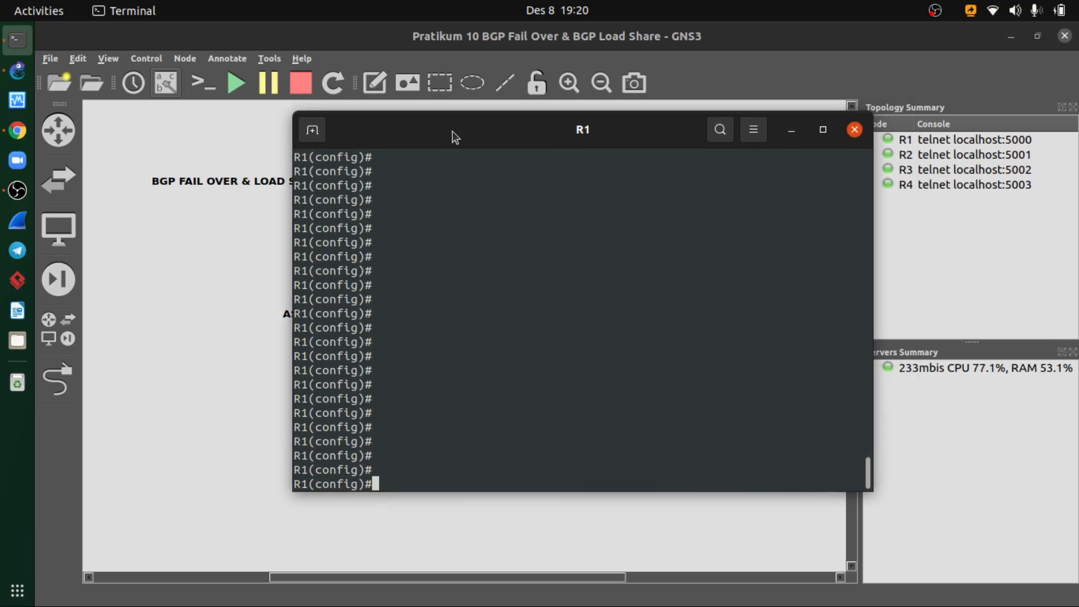
- Look up R1's AS number in the topology and enter BGP configuration on R1 with router bgp 200
type("router bgp")
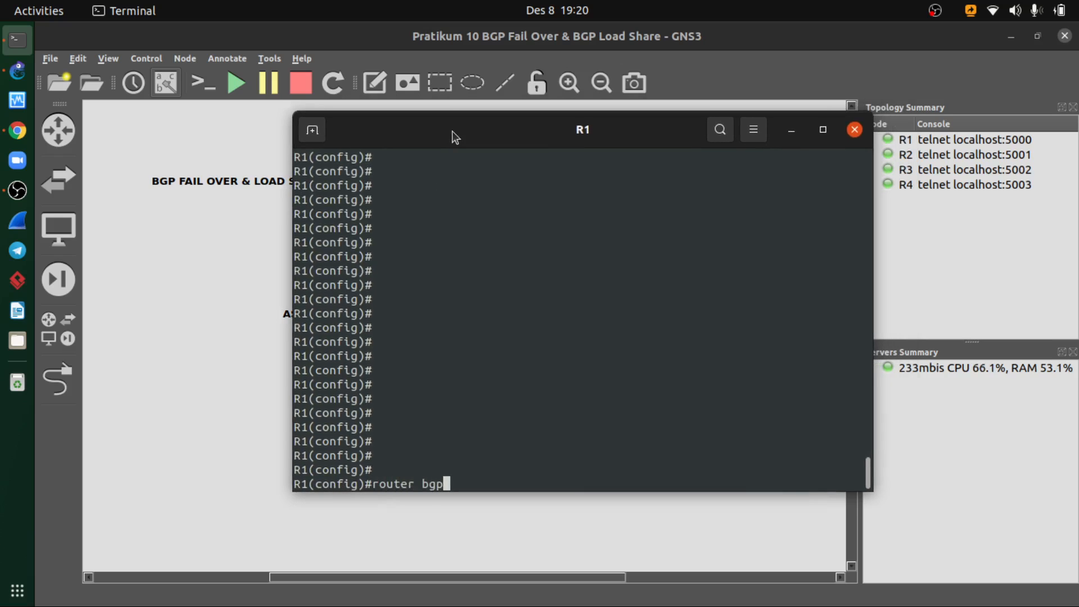
left_click(791, 134)
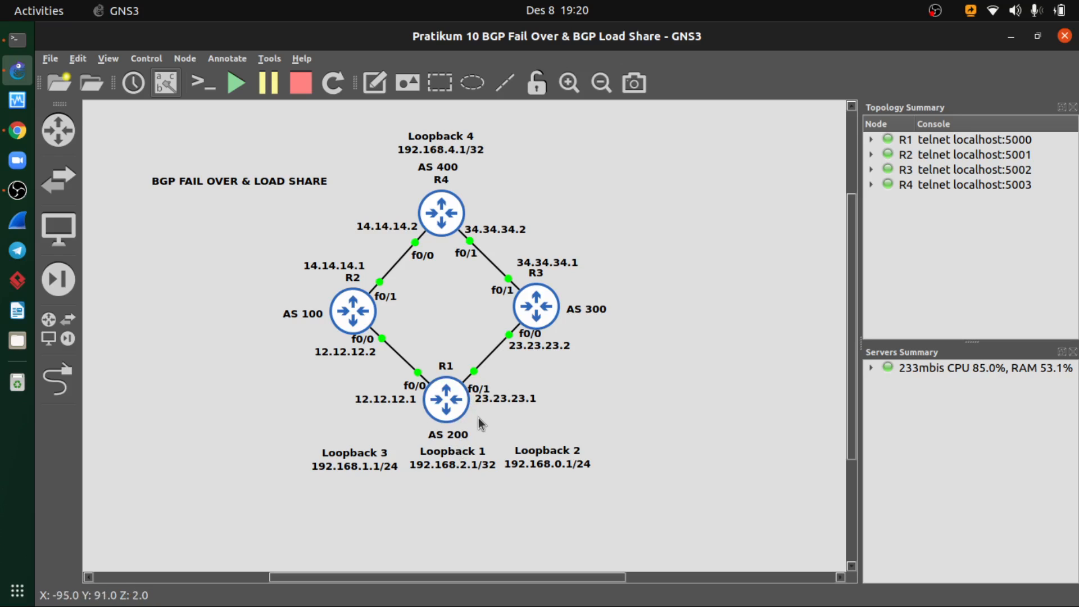
left_click(16, 41)
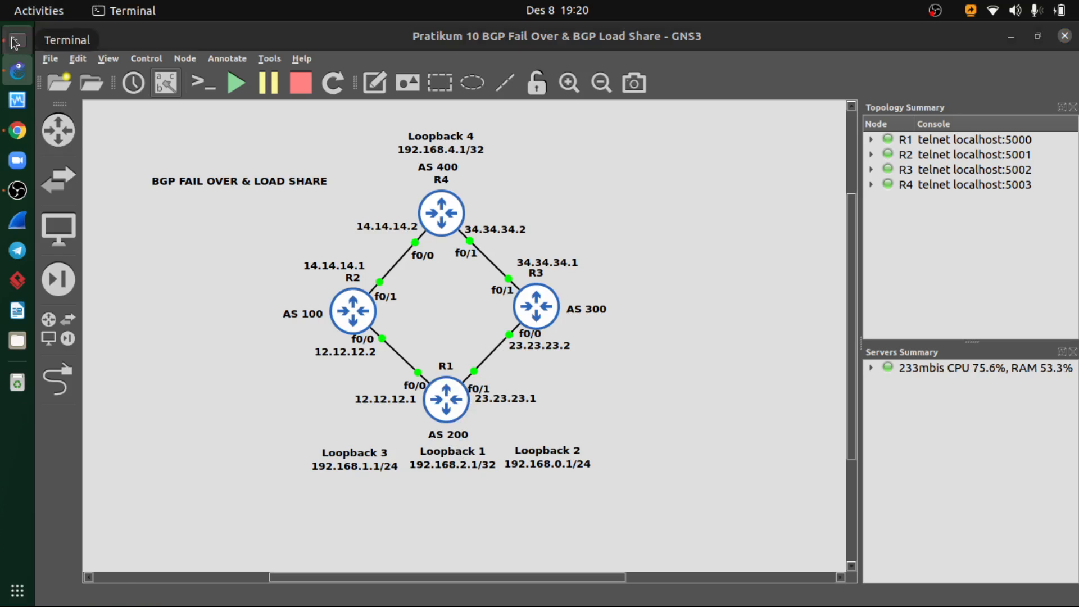
type("200")
key("Return")
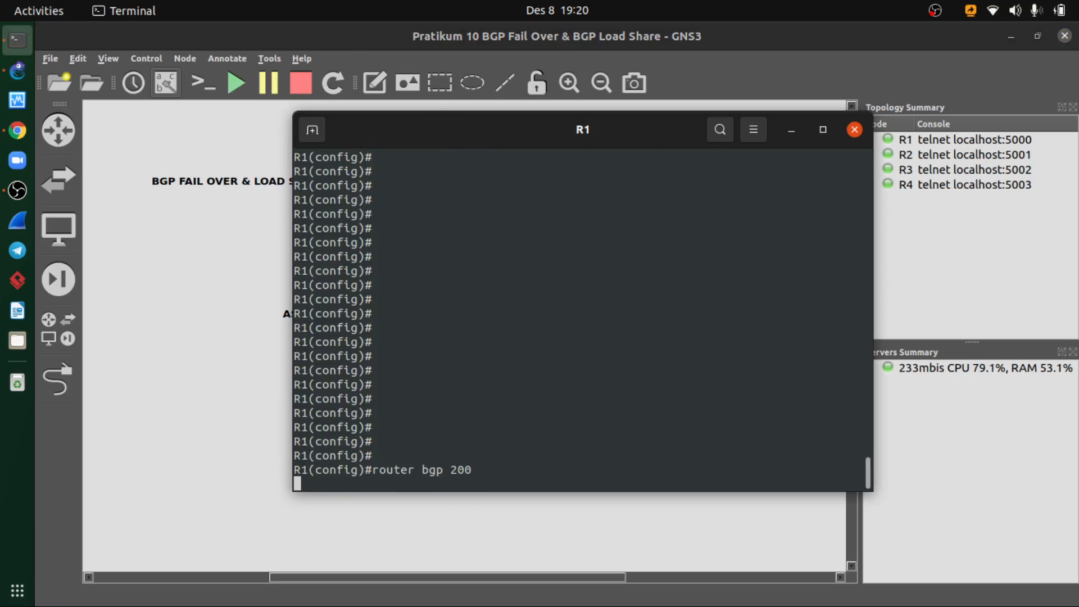
- Uncover the R2 side of the topology and begin a neighbor command on R1 for R2's address 12.12.12.2
left_click_drag(457, 128, 647, 60)
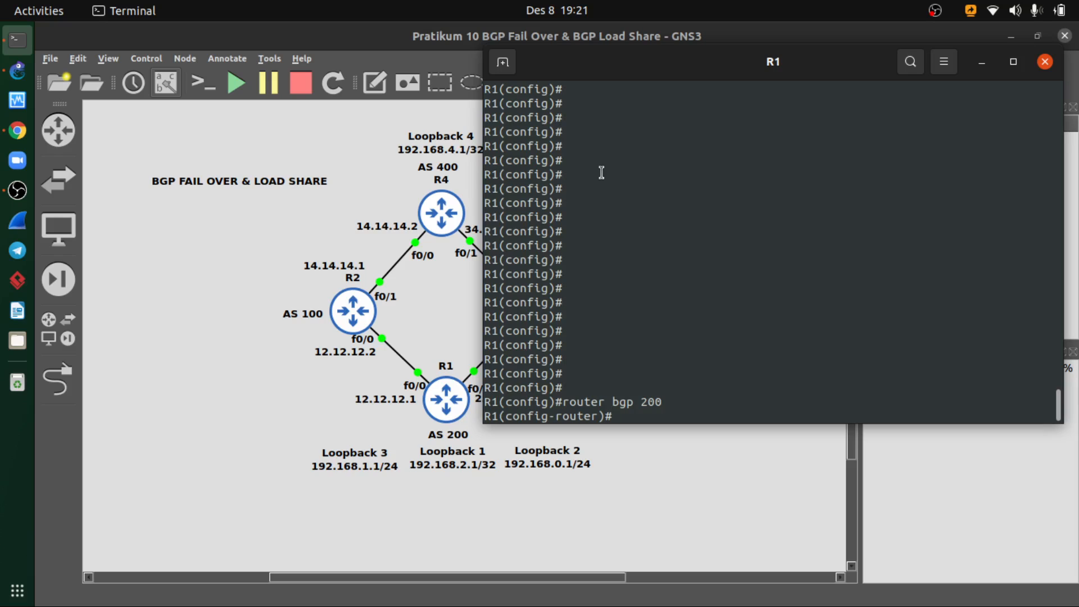
type("neig")
key("Tab")
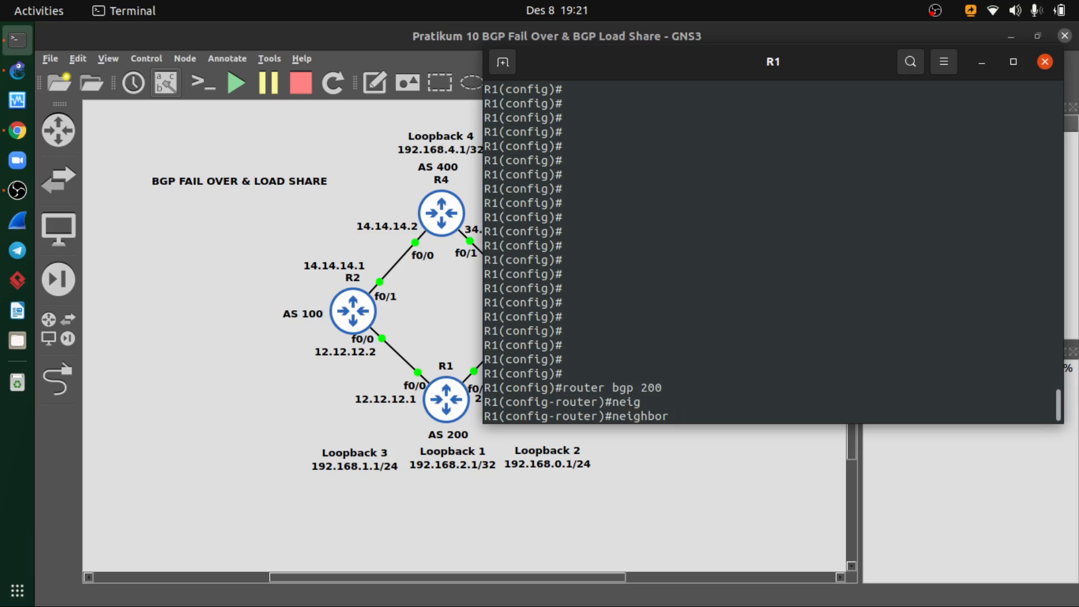
type("12.12.12.")
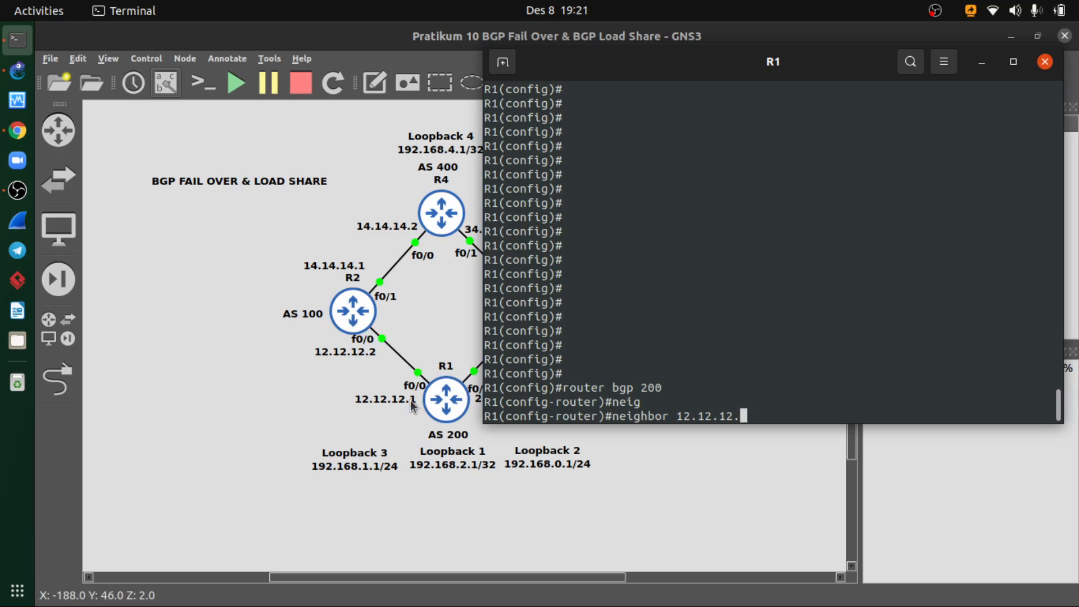
type("2")
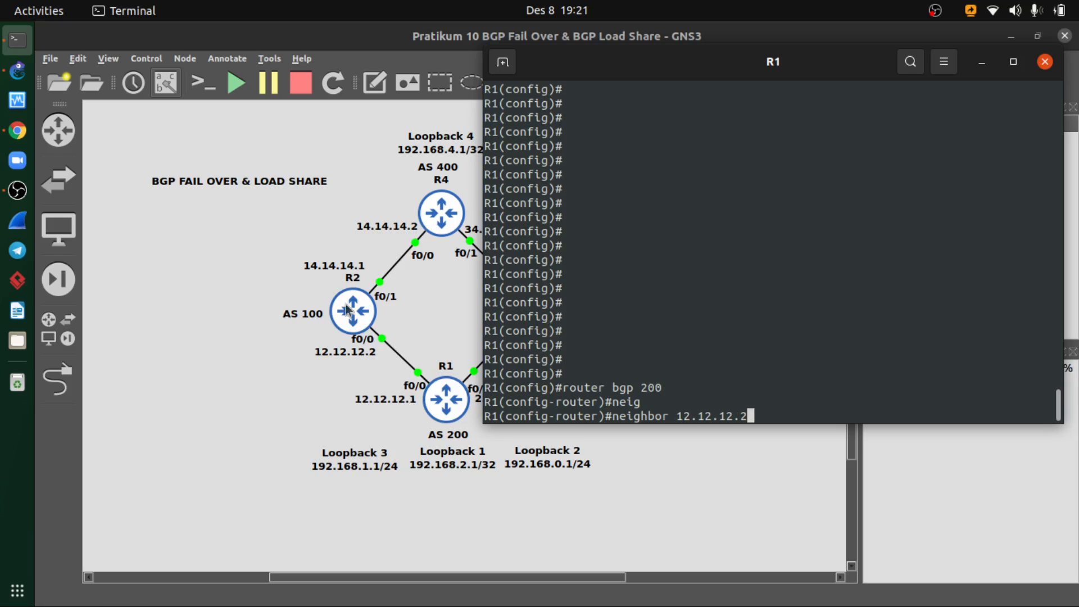
- Check the neighbor syntax in the BGP peer slide and complete R1's neighbor 12.12.12.2 command with remote-as 100
left_click(17, 130)
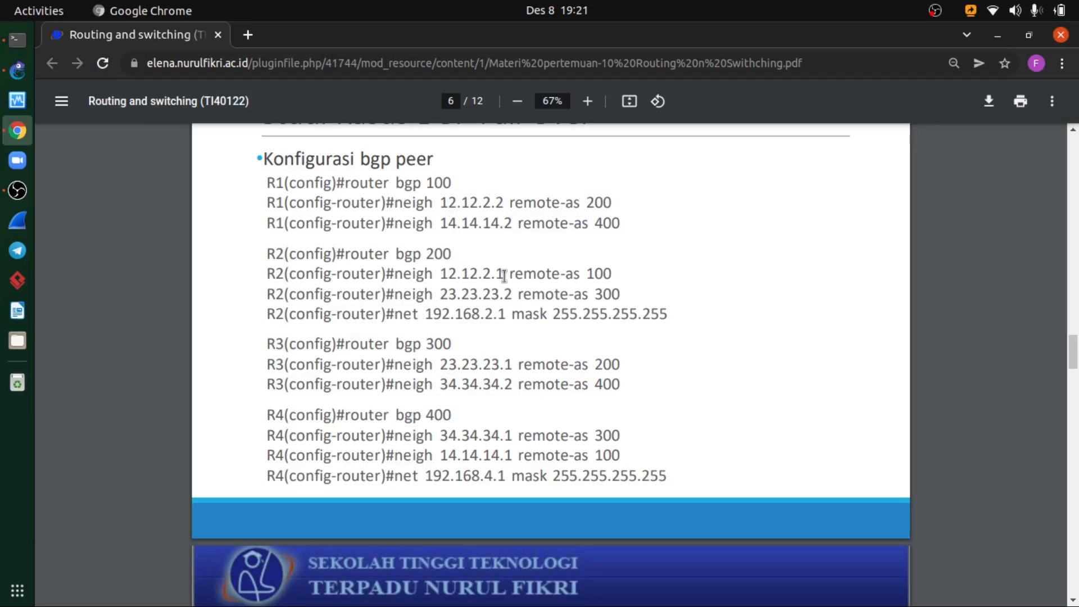
left_click_drag(505, 272, 497, 274)
left_click_drag(497, 315, 609, 289)
left_click(607, 291)
left_click(17, 39)
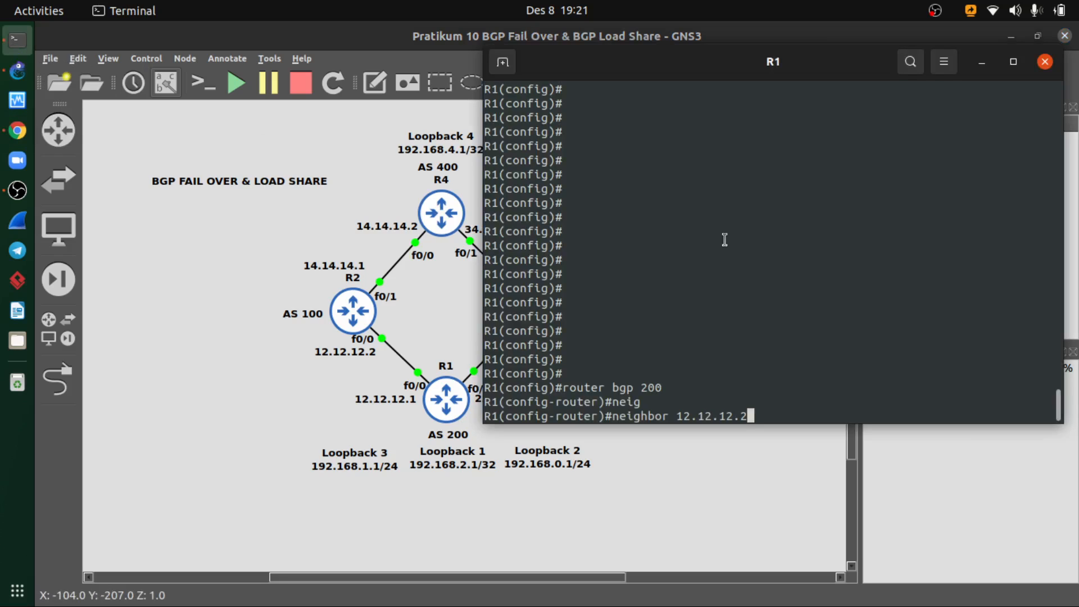
type("remo")
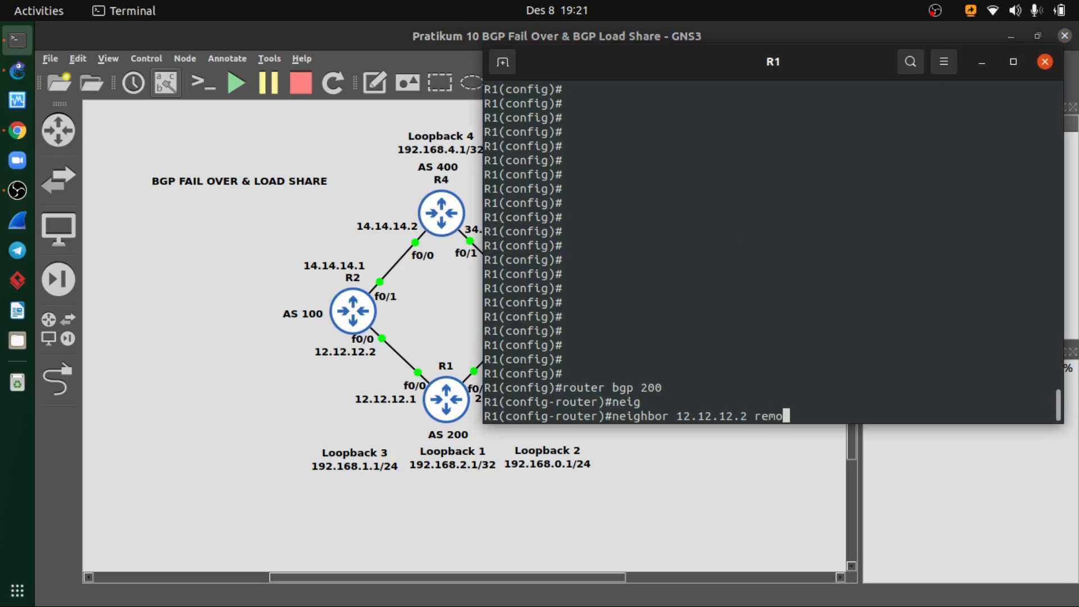
type("te-as 100")
key("Return")
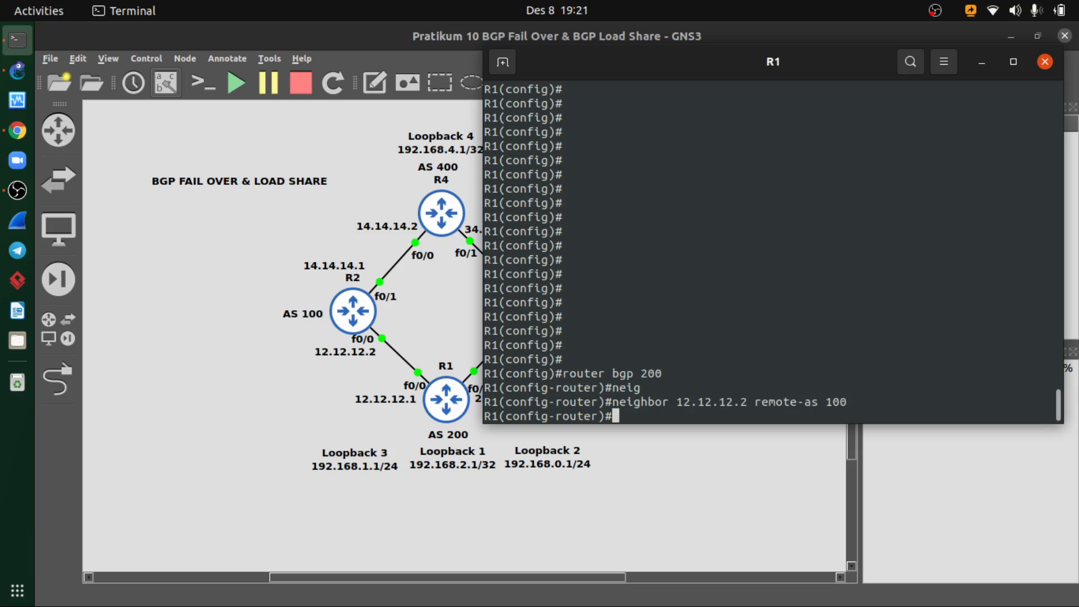
- Recall the neighbor command on R1, remove its AS number and change the address to 23.23.23.2
key("Up")
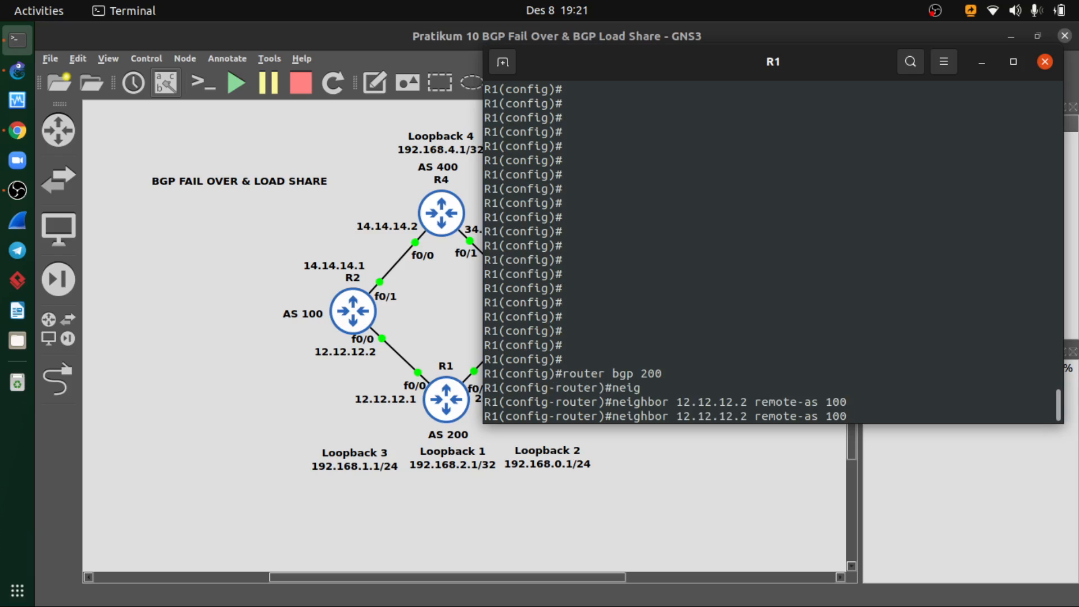
left_click_drag(705, 66, 583, 125)
left_click_drag(691, 139, 712, 139)
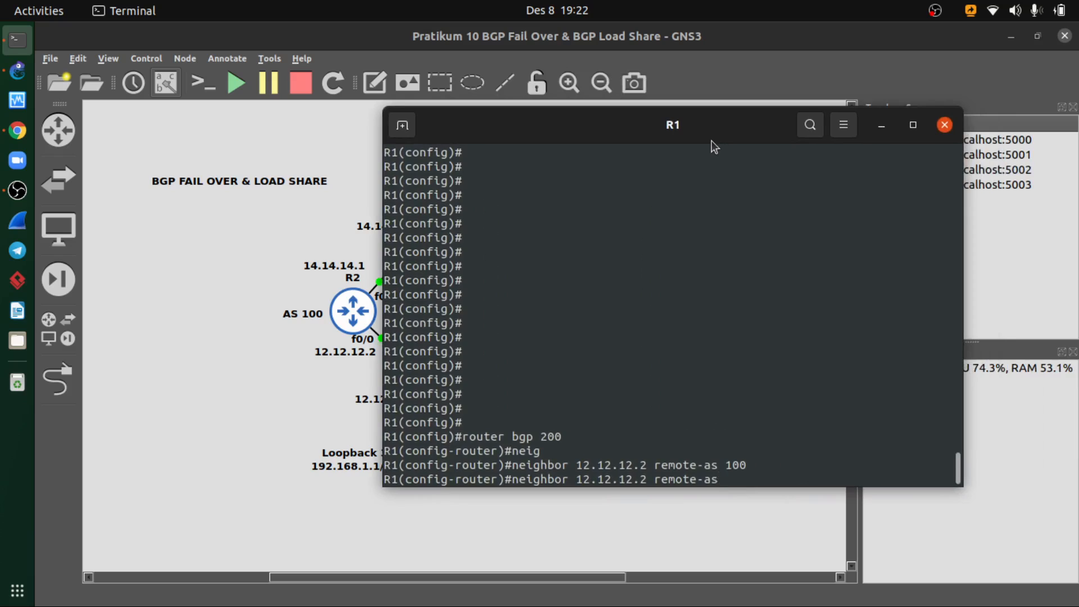
key("Left")
key("Left")
key("Left")
key("Left")
key("Left")
key("Left")
key("Left")
key("Left")
key("Left")
key("Left")
key("Left")
key("Left")
key("Right")
key("BackSpace")
key("BackSpace")
key("BackSpace")
key("BackSpace")
key("BackSpace")
key("BackSpace")
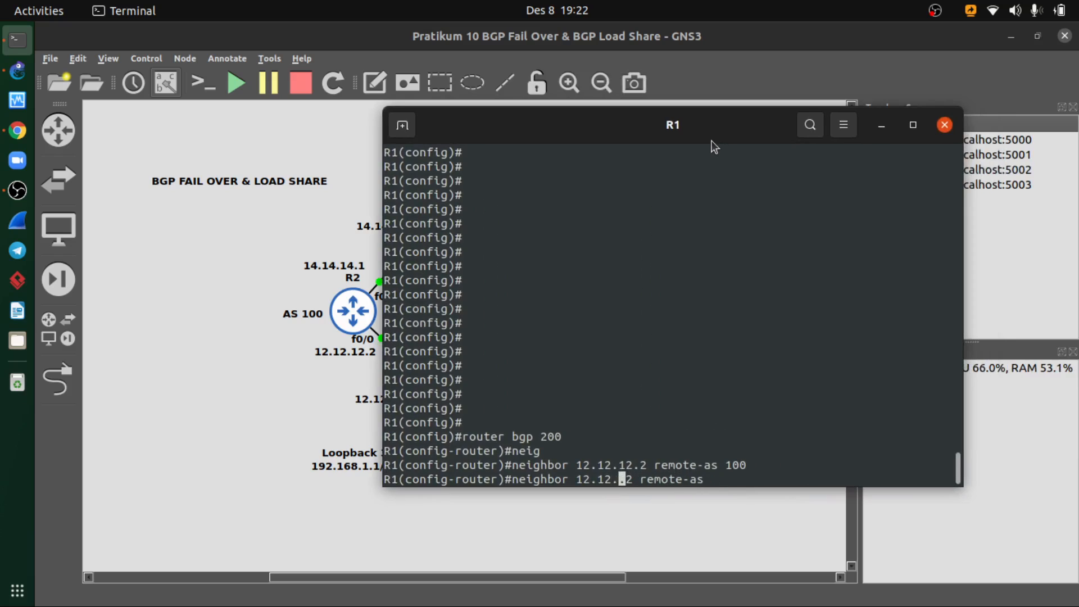
key("BackSpace")
key("BackSpace")
type("23.23.23")
- Look up R3's AS number in the topology and slide, and complete R1's neighbor 23.23.23.2 command with remote-as 300
left_click_drag(683, 131, 652, 148)
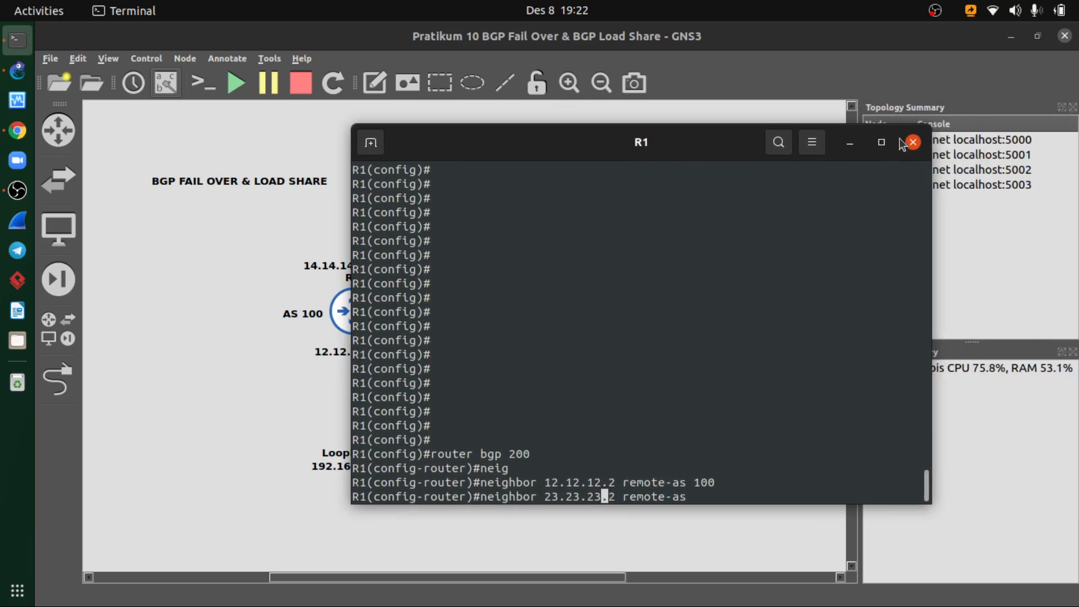
left_click(850, 142)
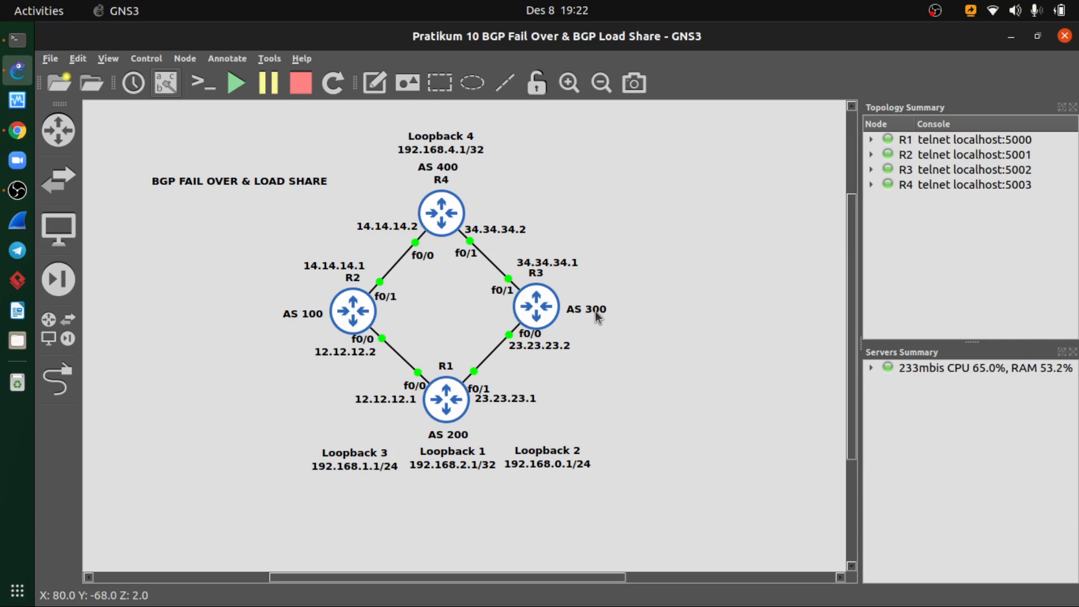
key("alt+Tab")
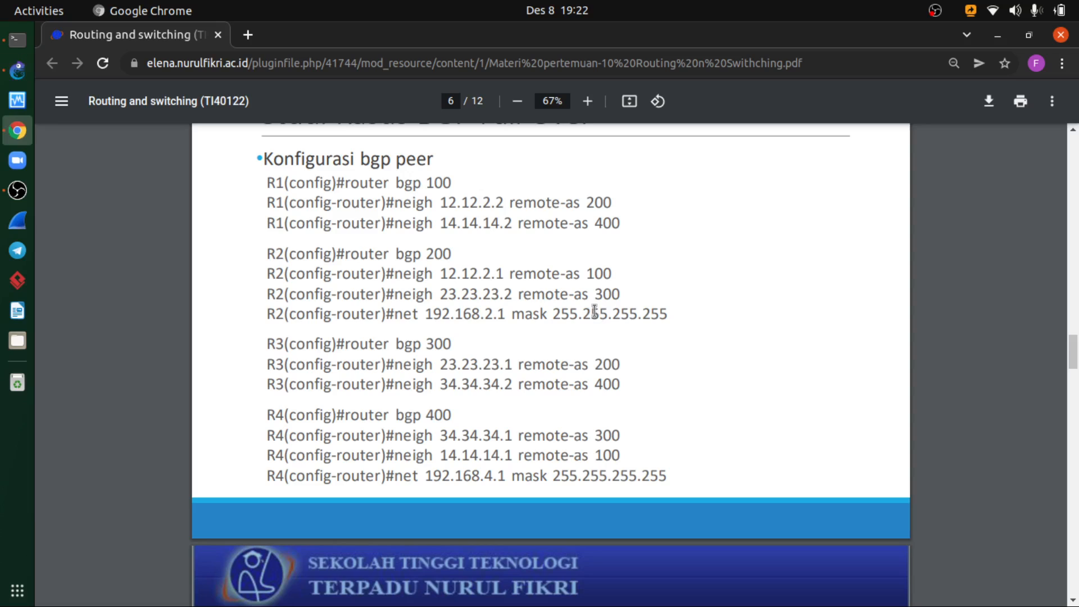
key("alt+Tab")
left_click(17, 39)
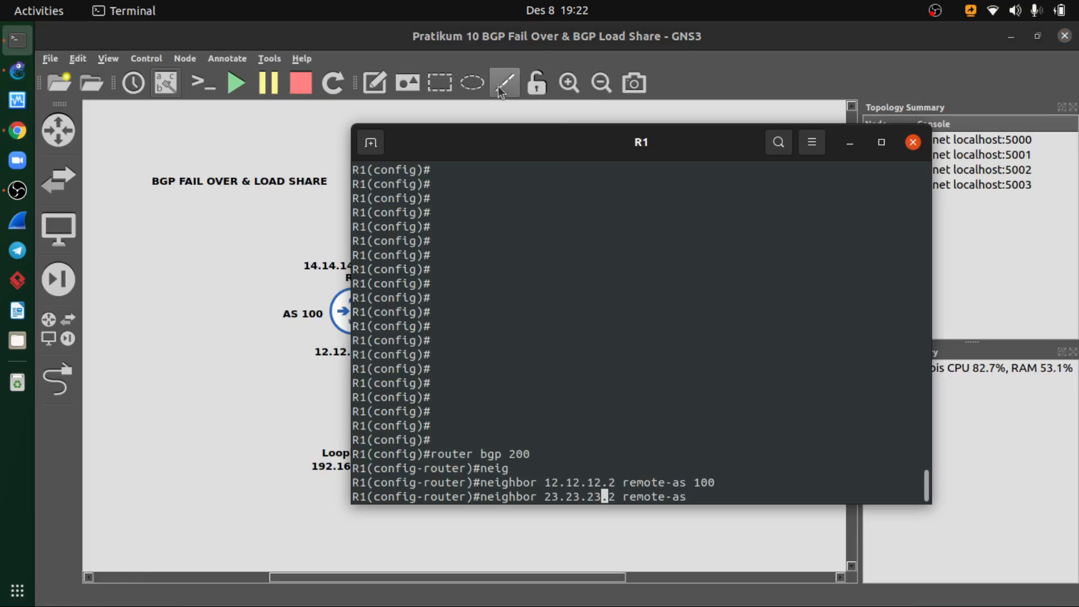
left_click_drag(550, 143, 485, 176)
key("Right")
key("Right")
key("Right")
key("Right")
key("Right")
key("Right")
key("Right")
key("Right")
key("Right")
key("Right")
key("Right")
key("Right")
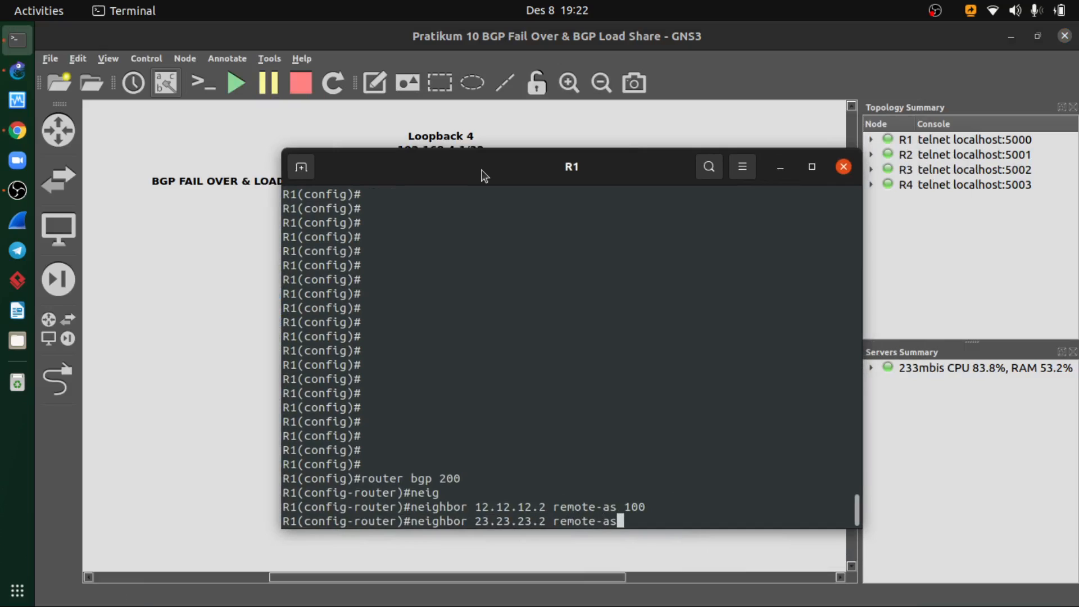
type("300")
key("Return")
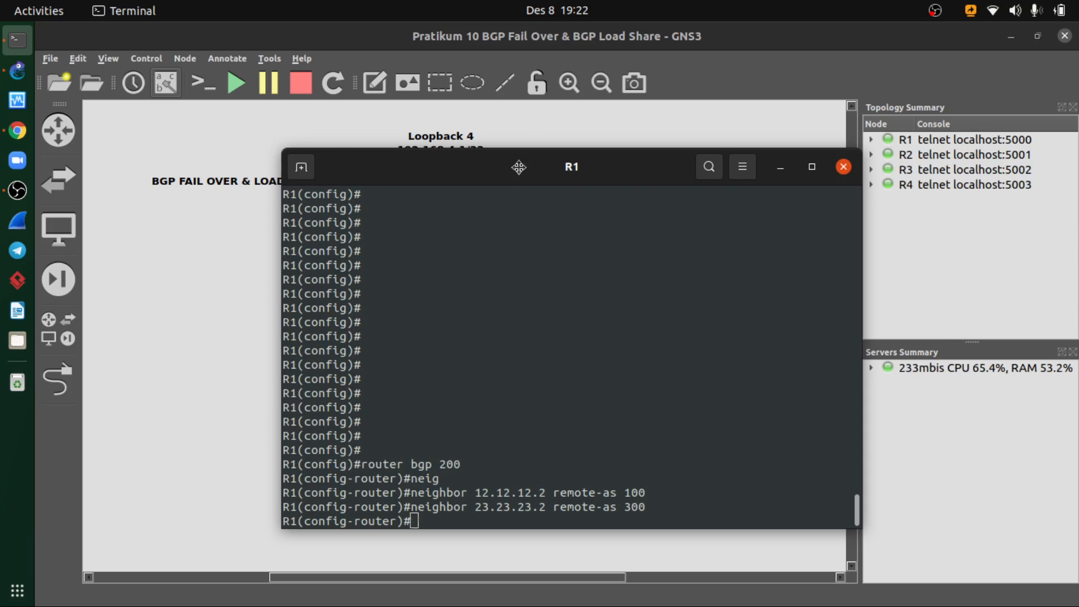
- Uncover R1's loopback labels and try to advertise loopback 1 with the command network 192.168.2.0 maks 255.255.255.255
left_click_drag(494, 171, 711, 148)
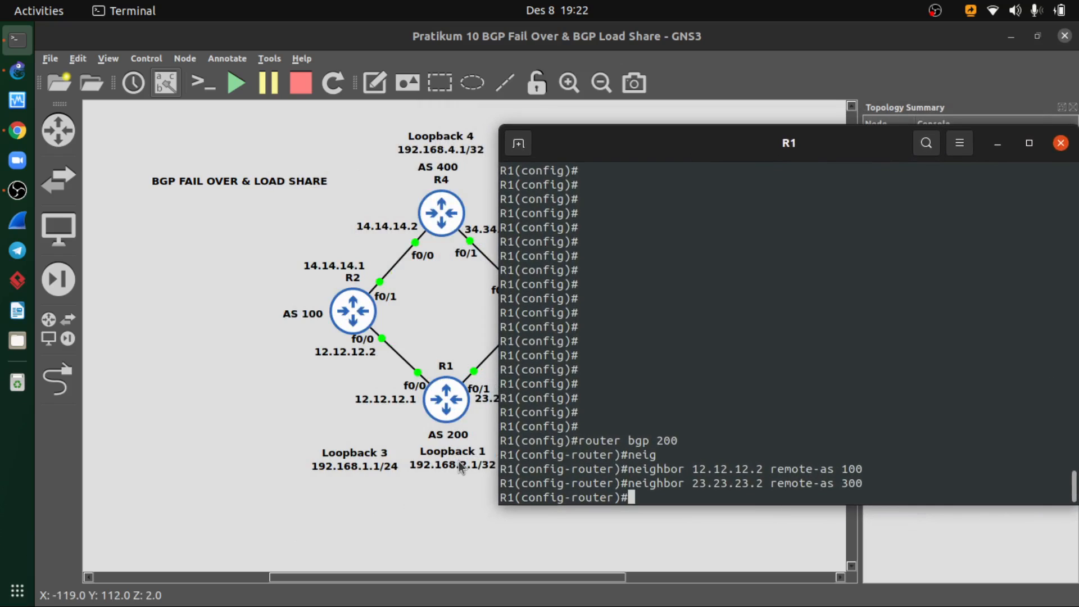
type("netw")
key("Tab")
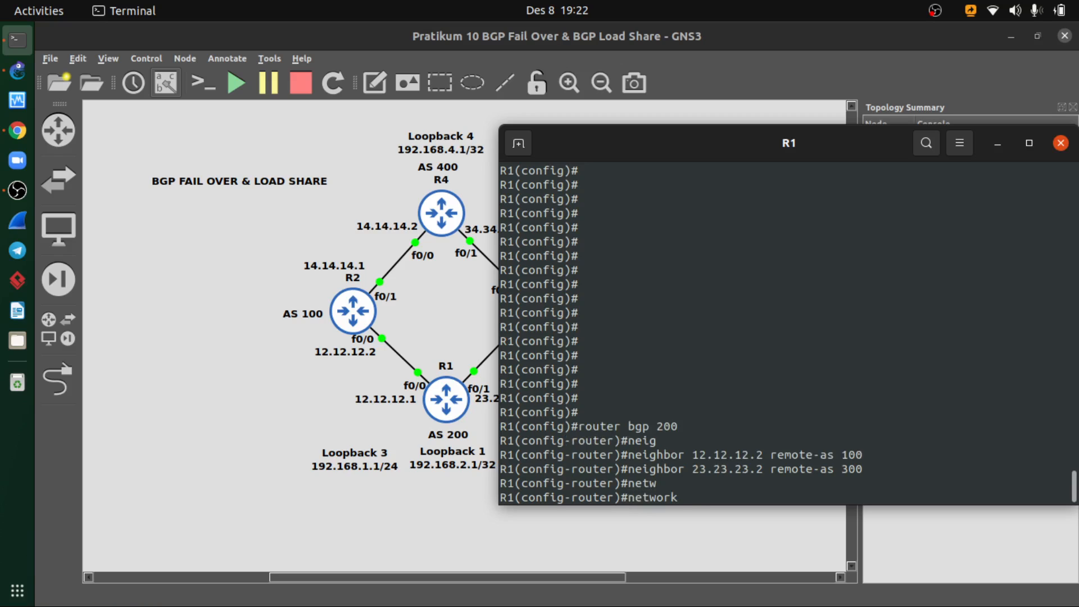
type("192.168.2.0 maks")
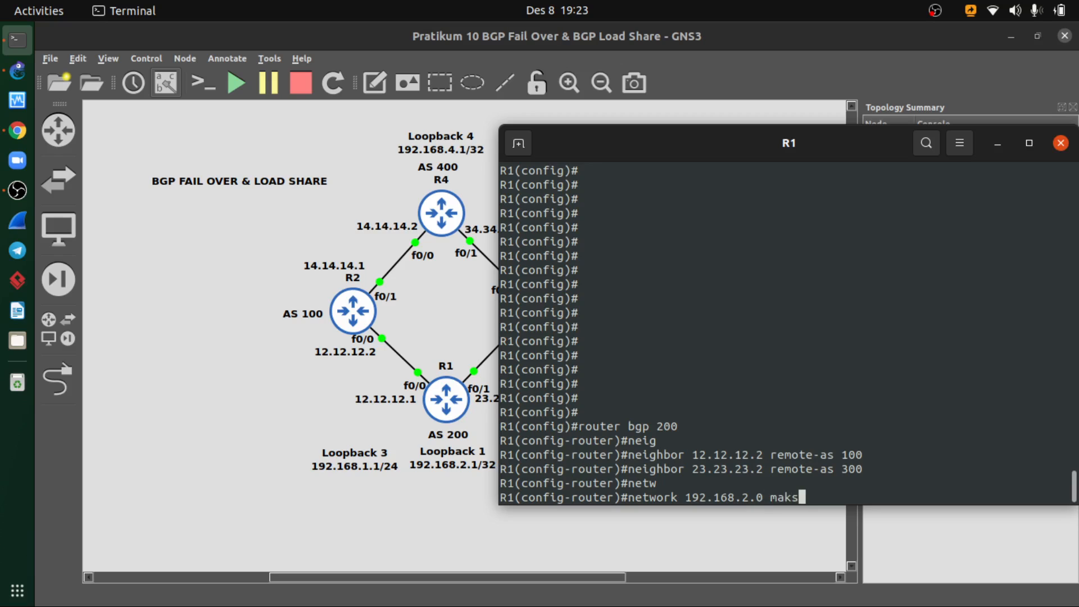
key("Tab")
type("2")
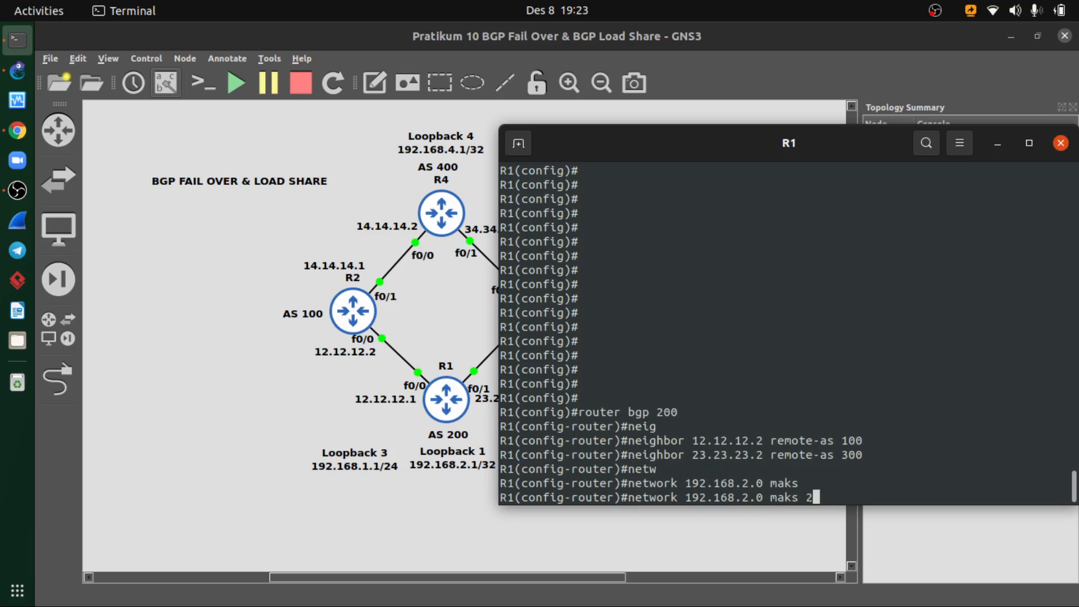
type("55.255.255.255")
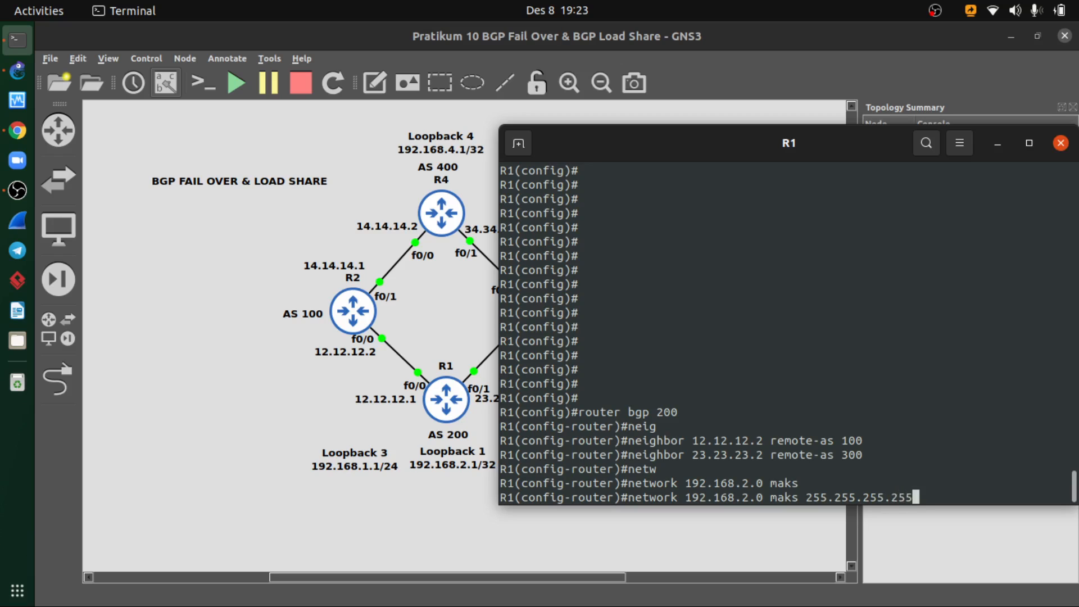
key("Return")
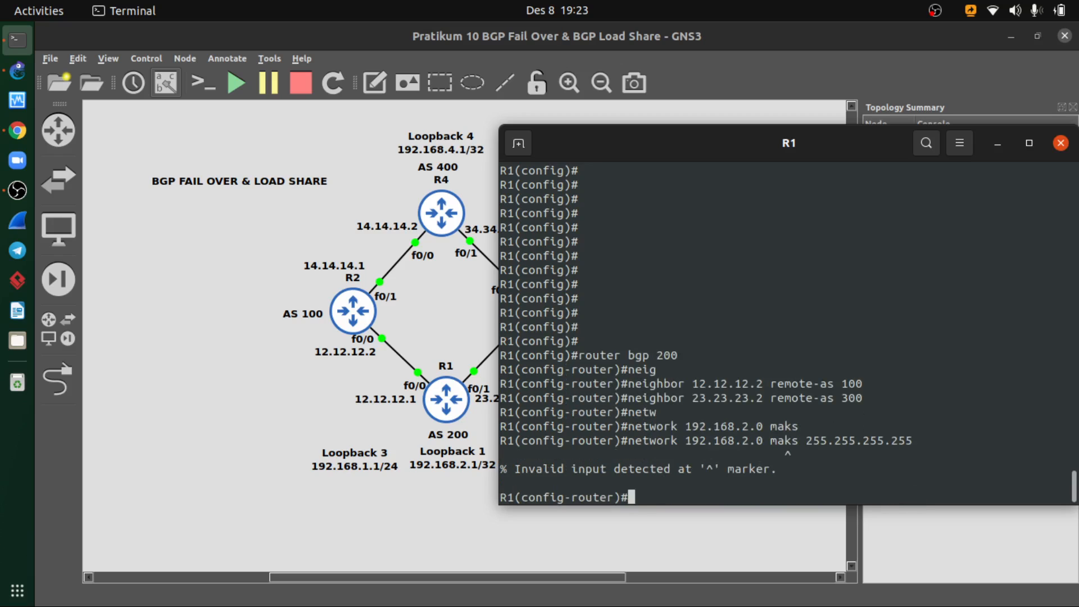
- Recall R1's network command, correct its keyword to mas and submit it
key("Up")
key("Left")
key("Left")
key("Left")
key("Left")
key("Left")
key("Left")
key("Left")
key("Left")
key("Left")
key("Left")
key("Left")
key("Left")
key("Left")
key("Left")
key("Left")
key("Left")
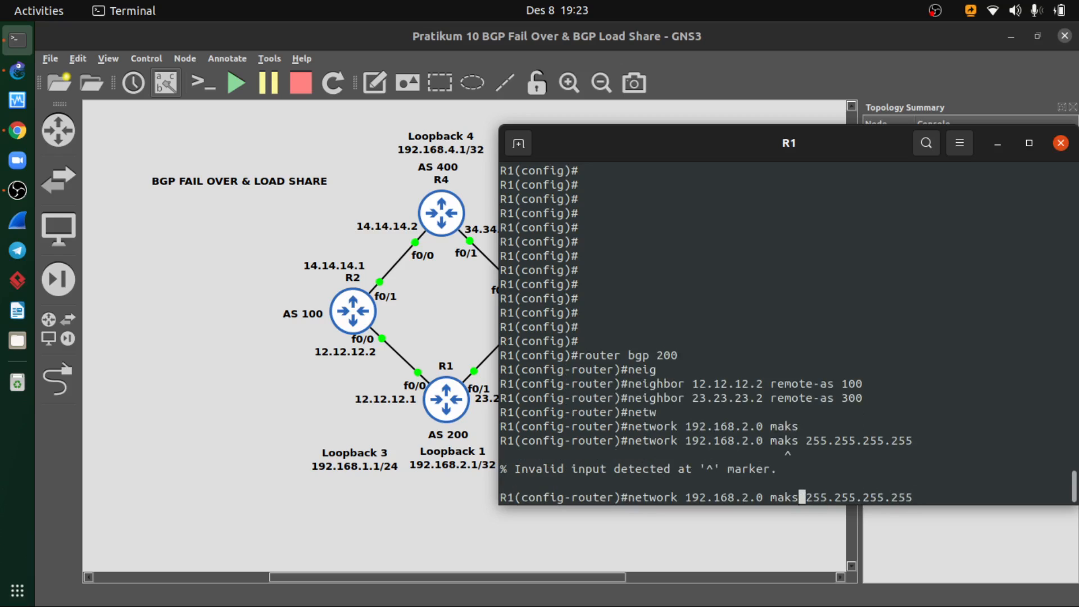
key("BackSpace")
key("BackSpace")
key("BackSpace")
key("BackSpace")
type("mas")
key("Return")
- Resubmit the command on R1 with the full keyword, as network 192.168.2.0 mask 255.255.255.255
key("Up")
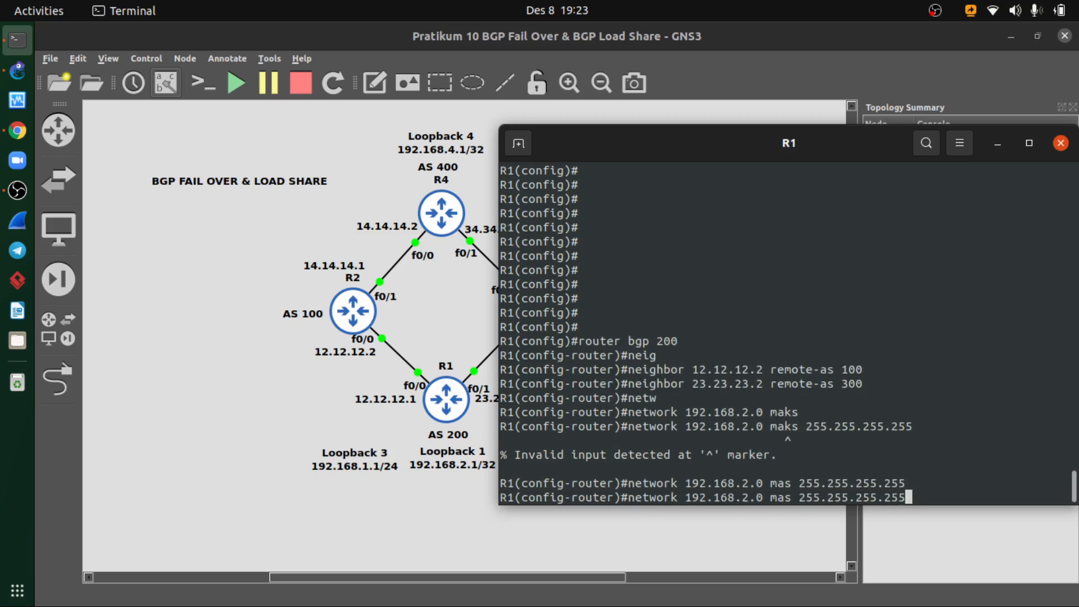
key("Left")
key("Left")
key("Left")
key("Left")
key("Left")
key("Left")
key("Left")
key("Left")
key("Left")
key("Left")
key("Left")
key("Left")
key("Left")
key("Left")
key("Left")
type("k")
key("Return")
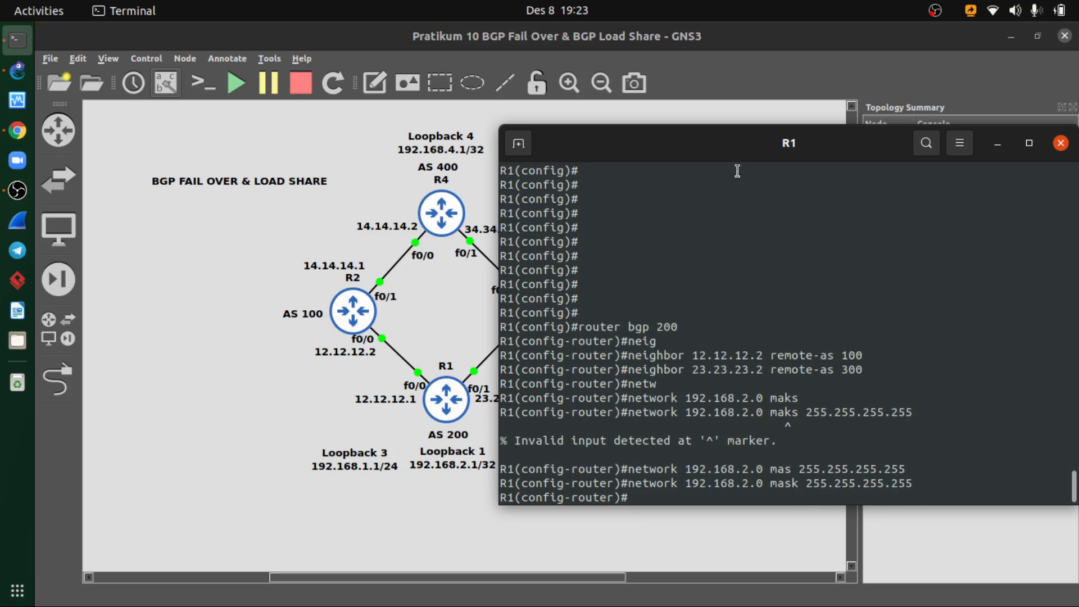
- Check the loopback address in the BGP peer slide and topology, and advertise network 192.168.2.1 mask 255.255.255.255 on R1
left_click_drag(743, 155, 670, 140)
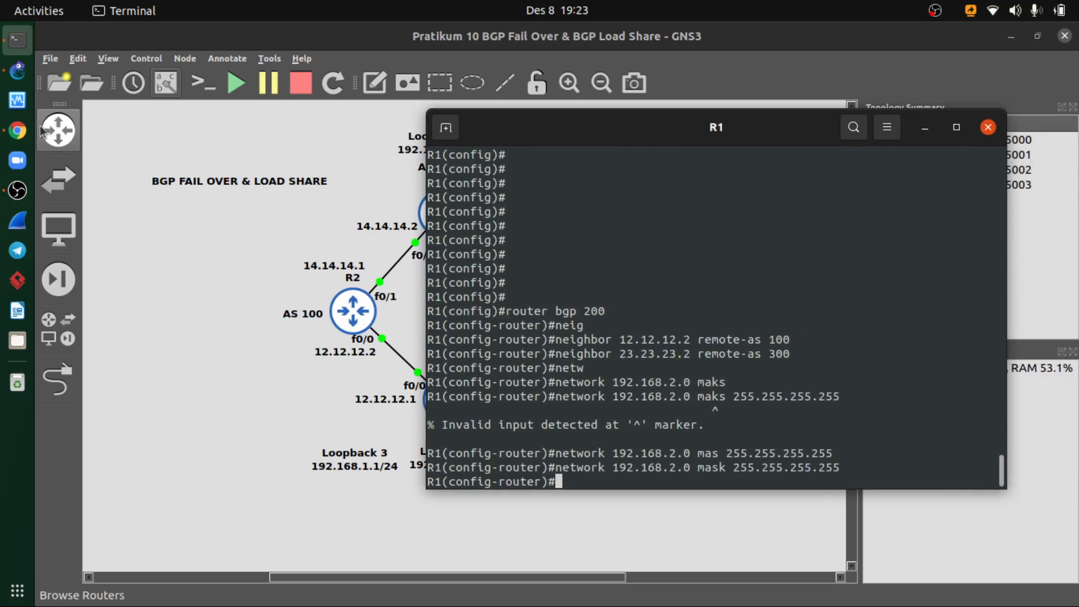
left_click(17, 130)
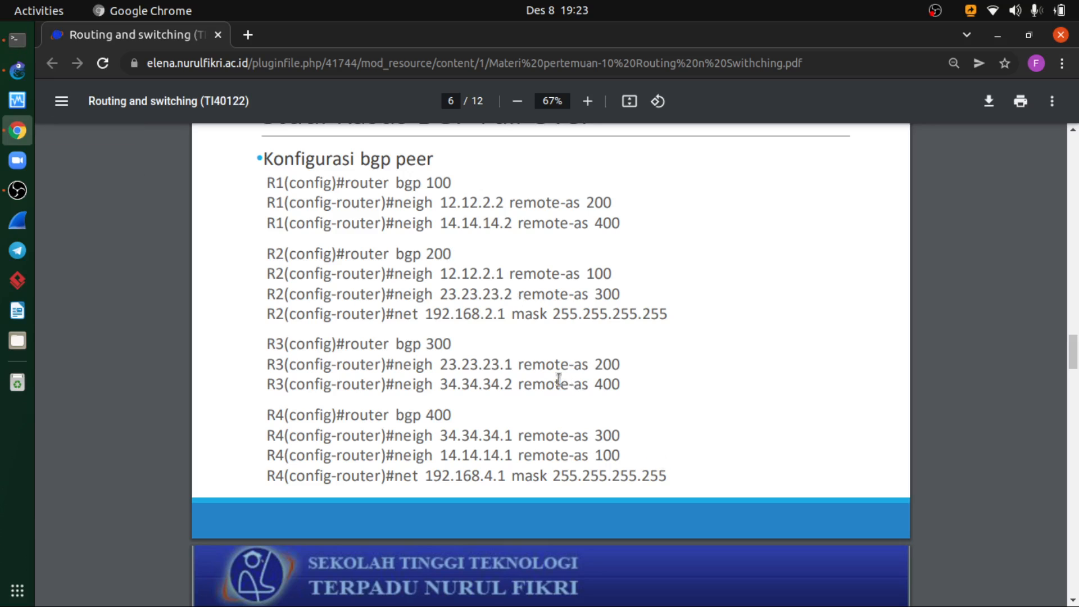
left_click(16, 42)
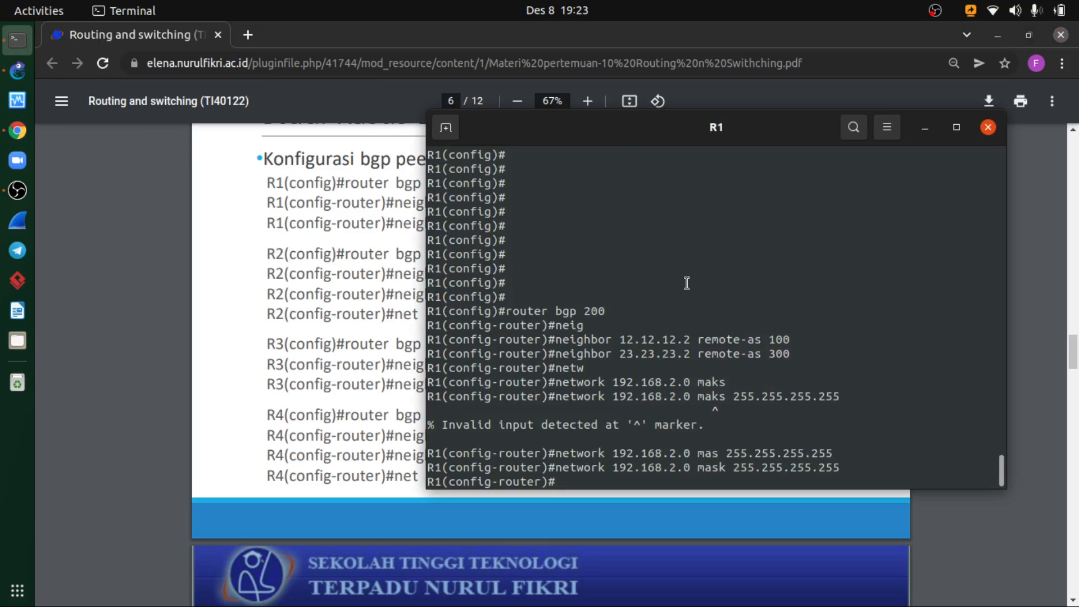
left_click_drag(602, 133, 547, 123)
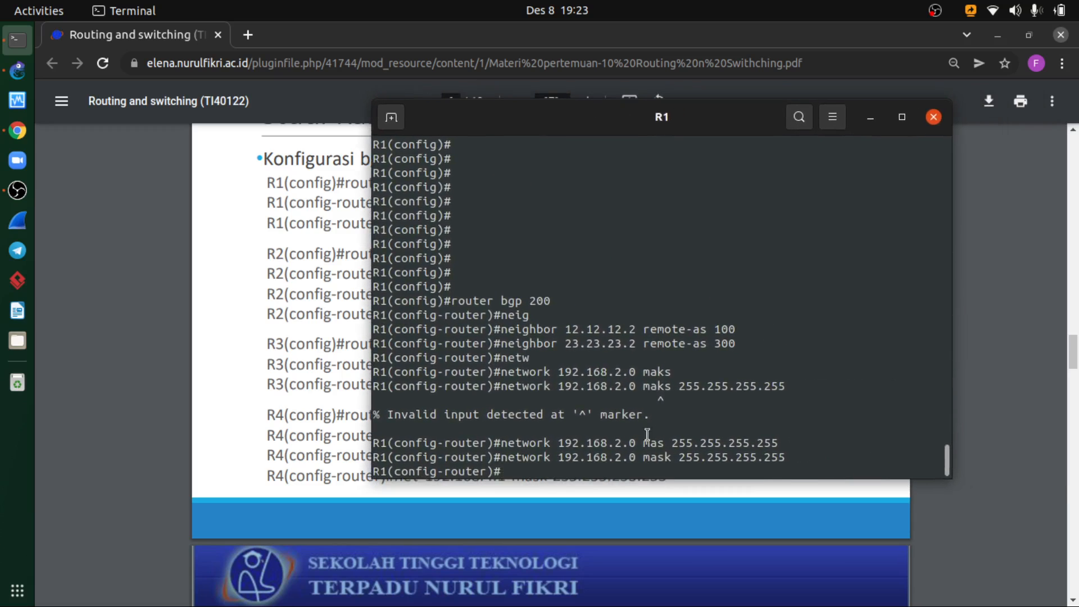
left_click(18, 72)
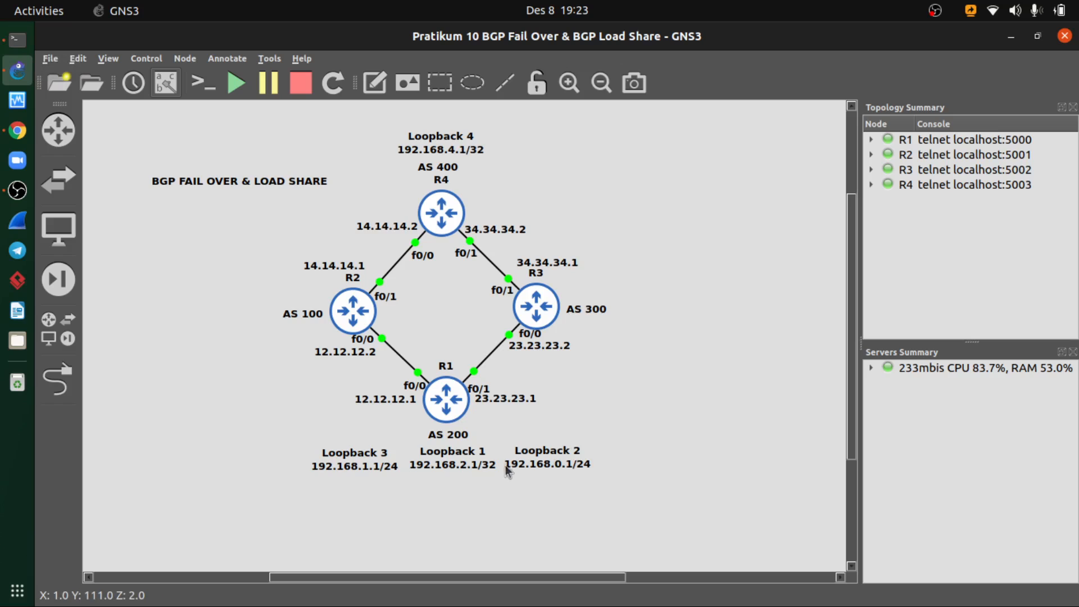
left_click(15, 41)
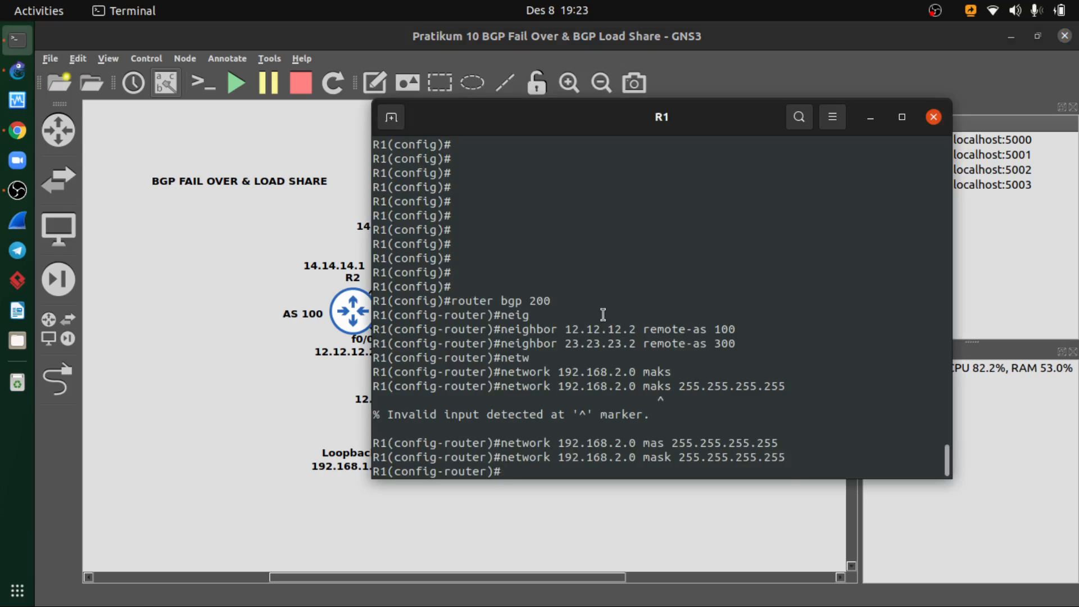
key("Up")
key("Left")
key("Left")
key("Left")
key("Left")
key("Left")
key("Left")
key("Left")
key("Left")
key("Left")
key("Left")
key("Left")
key("Left")
key("Left")
key("Left")
key("Left")
key("Left")
key("Left")
key("Left")
key("Left")
key("Left")
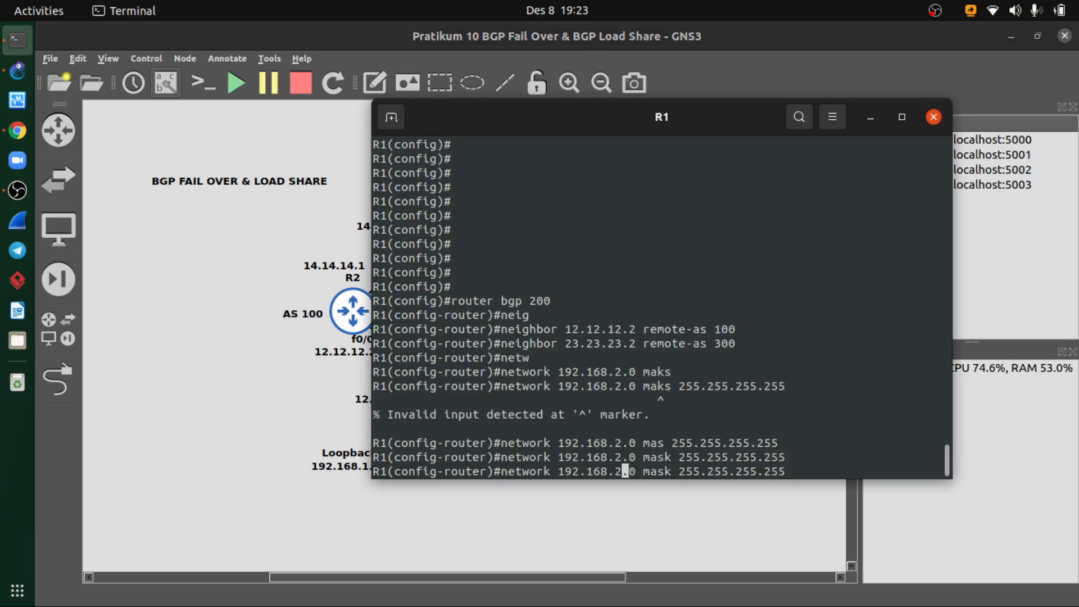
key("Right")
key("Right")
key("Return")
- Leave R1's BGP configuration mode and display its BGP table with do show ip bgp
type("exit")
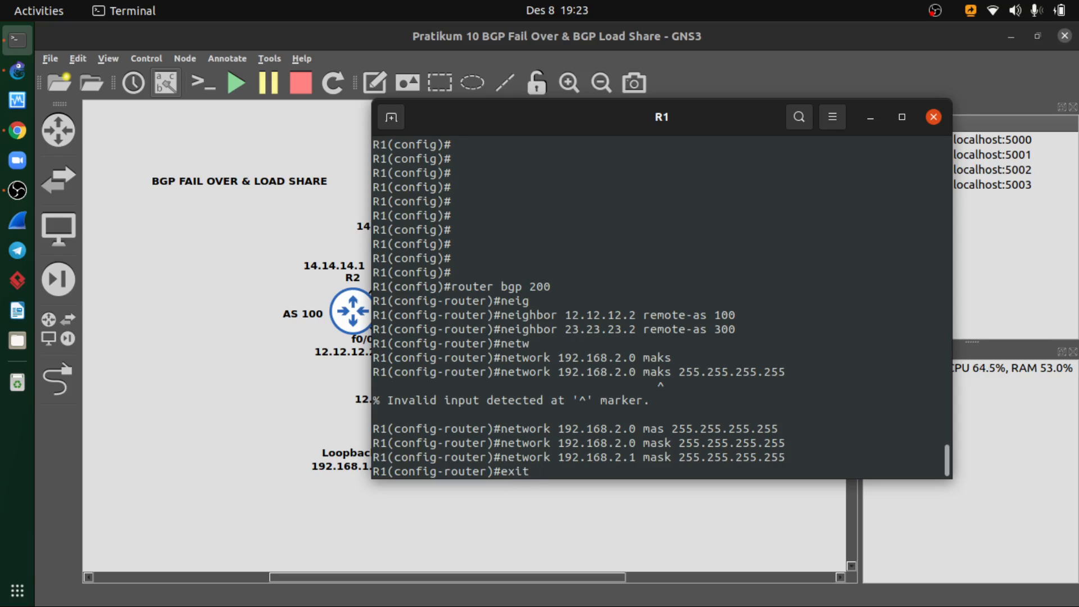
key("Return")
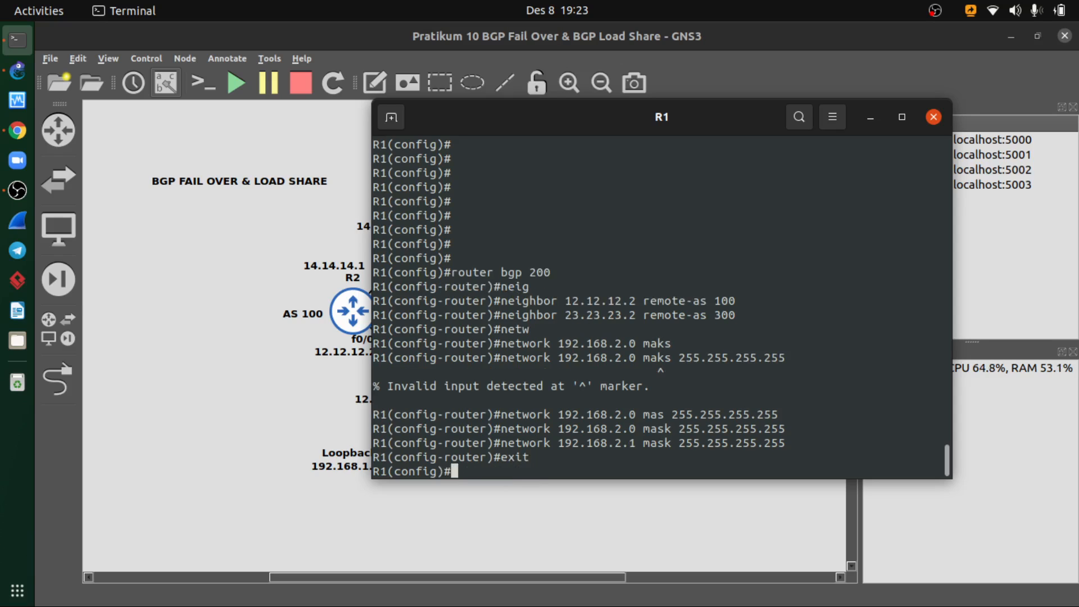
type("ip bgp")
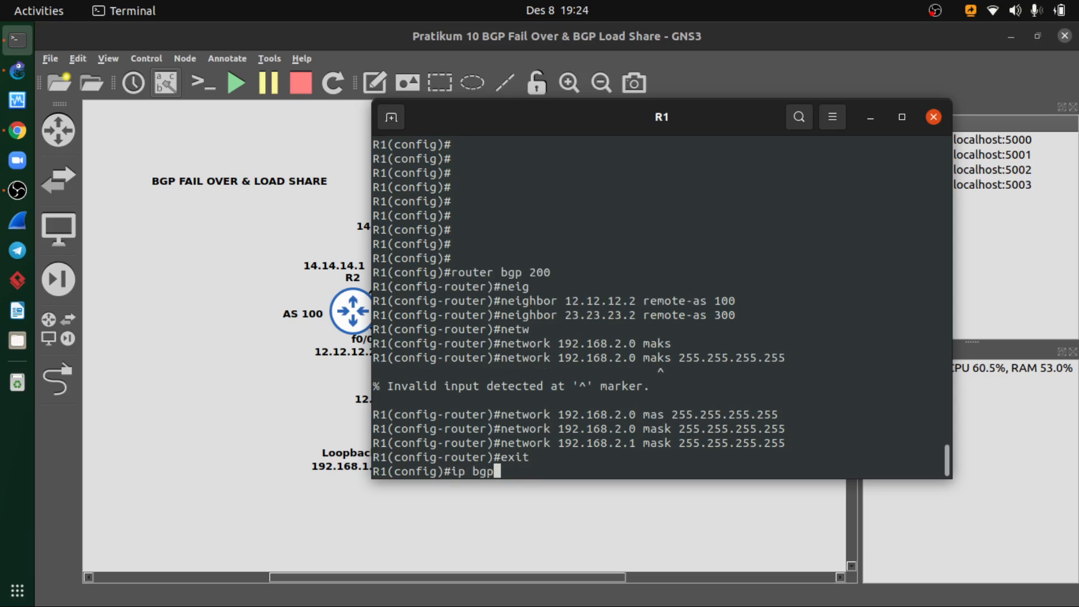
key("BackSpace")
key("BackSpace")
key("BackSpace")
key("BackSpace")
key("BackSpace")
key("BackSpace")
type("do show ip bgp")
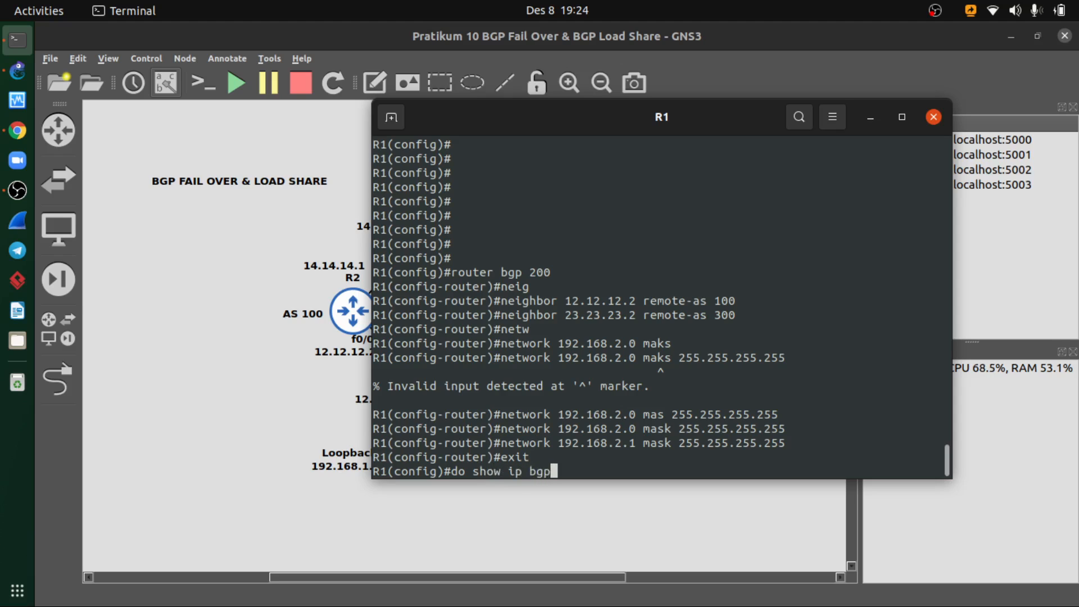
key("Return")
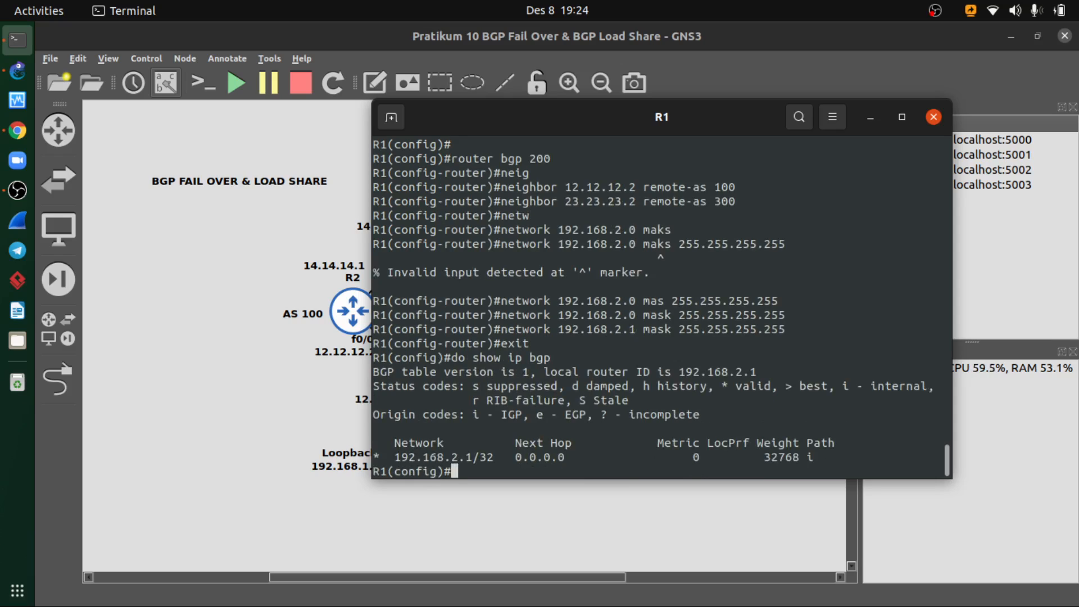
- Display R1's neighbor overview with do show ip bgp summary and close the R1 console
key("Up")
type("summa")
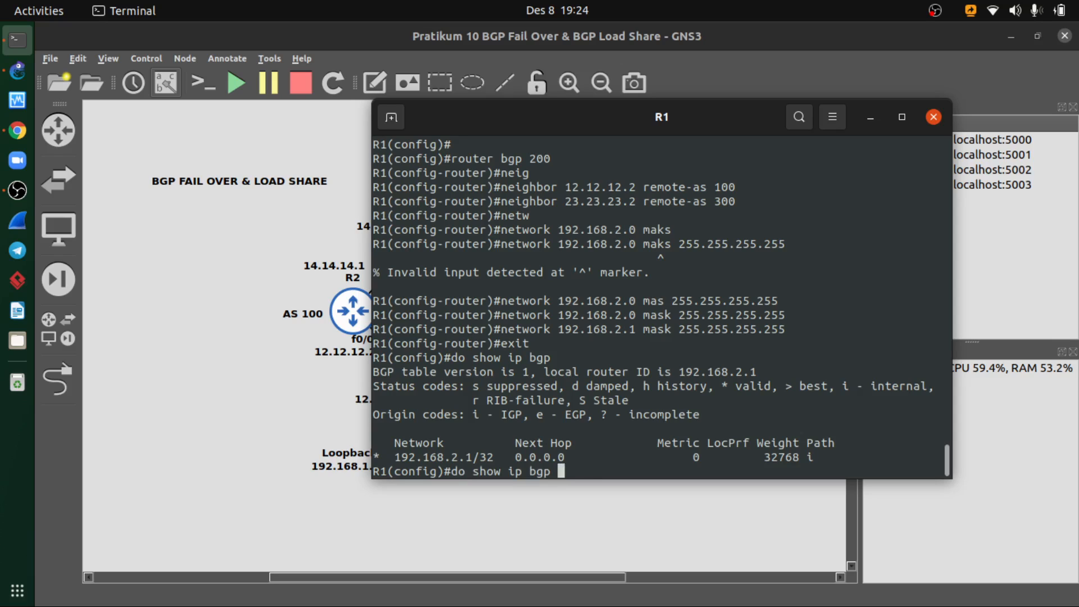
type("ry")
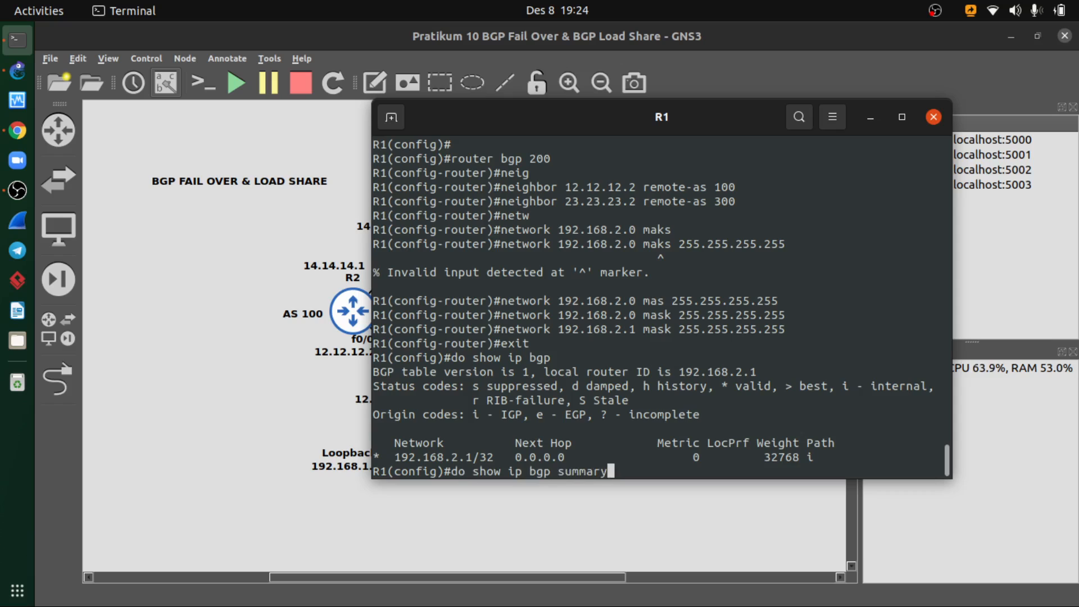
key("Return")
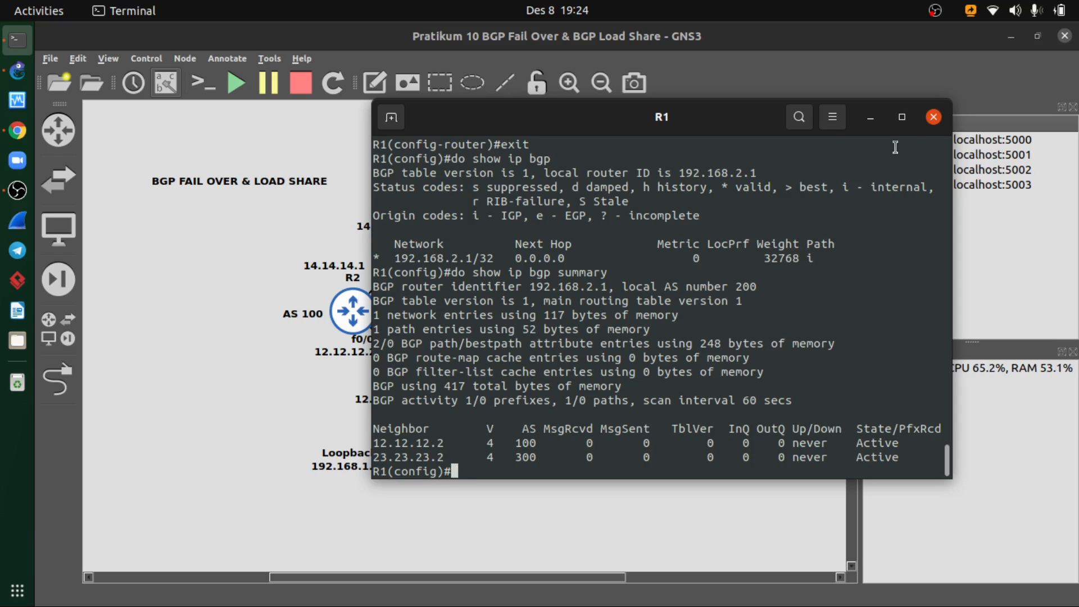
left_click(933, 117)
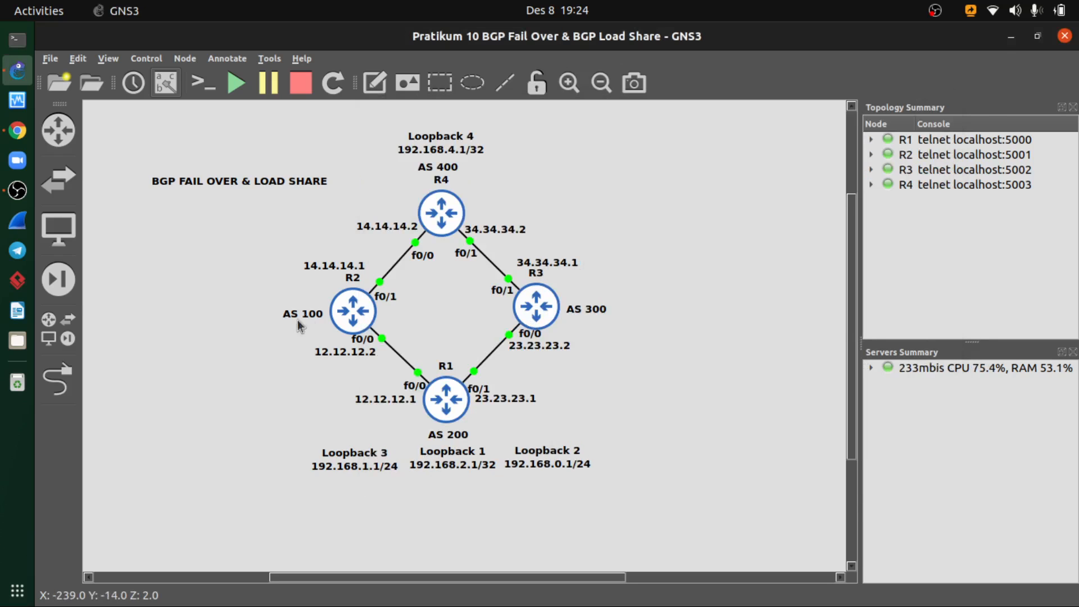
- Open R2's console and enter its BGP configuration with router bgp 100
right_click(349, 314)
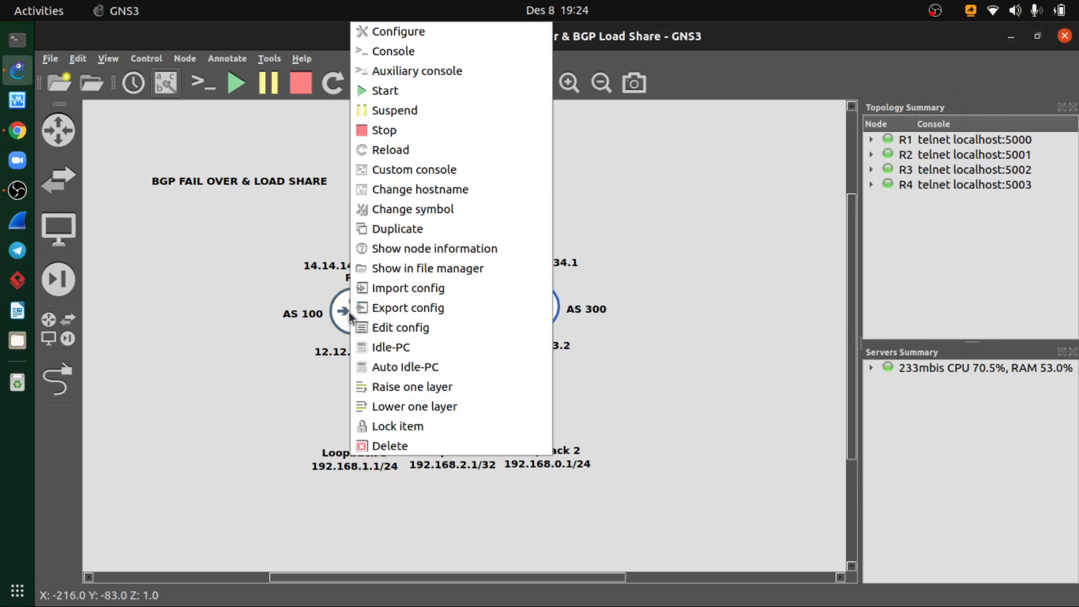
left_click(426, 55)
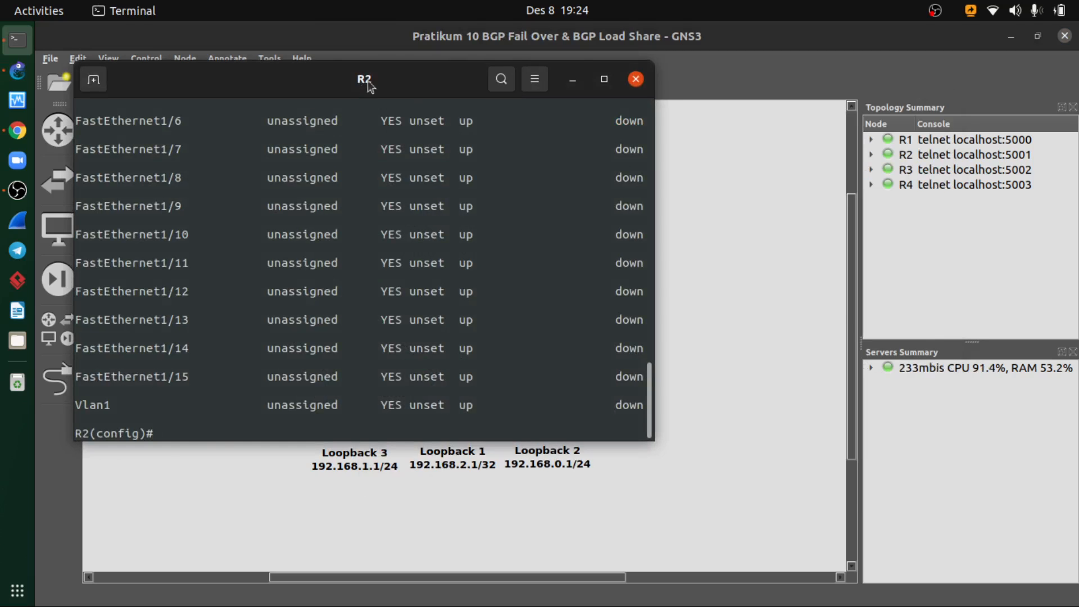
left_click_drag(368, 83, 659, 123)
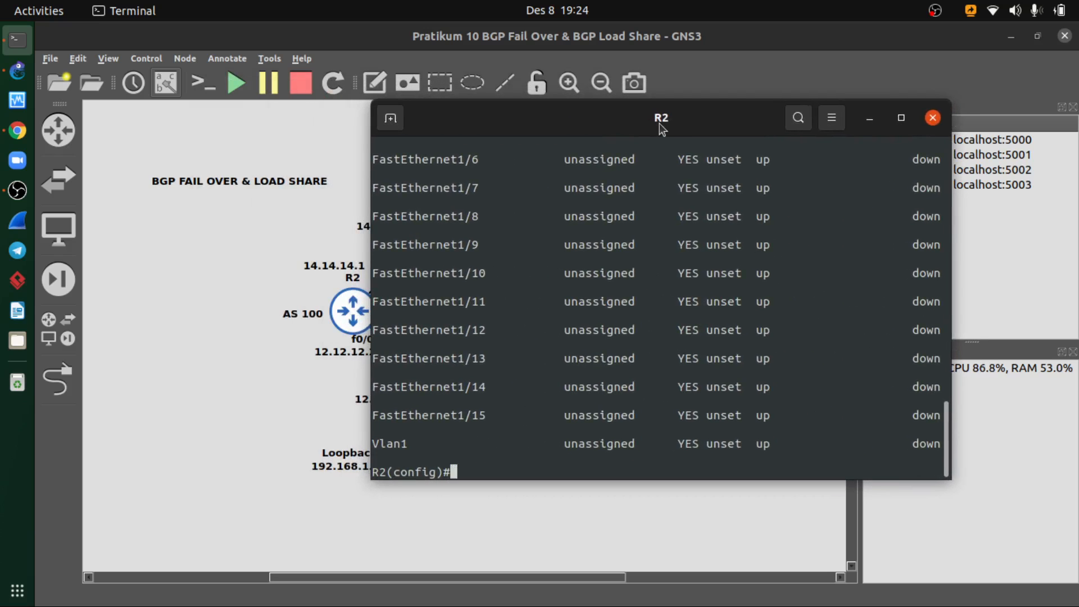
type("router b")
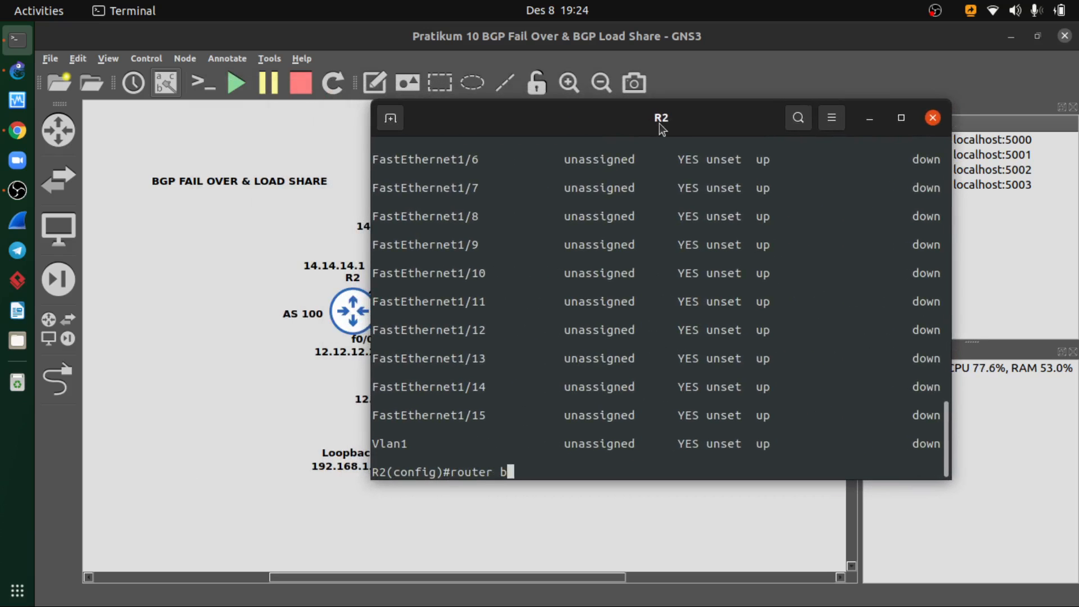
type("gp 100")
key("Return")
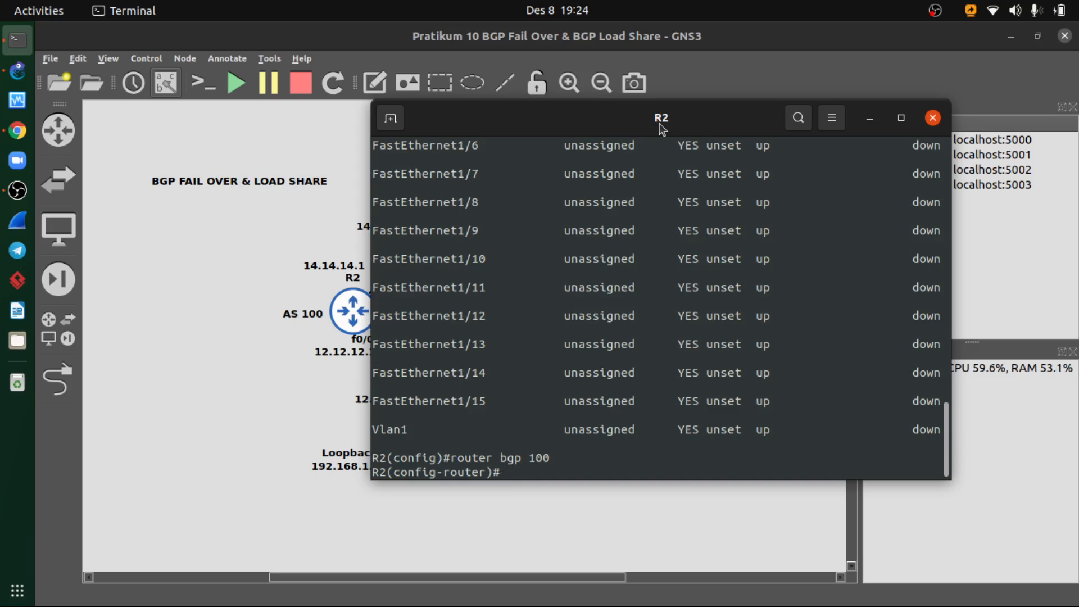
- Uncover R1's address and AS number in the topology and add neighbor 12.12.12.1 with remote-as 200 on R2
type("neg")
key("Return")
type("nei")
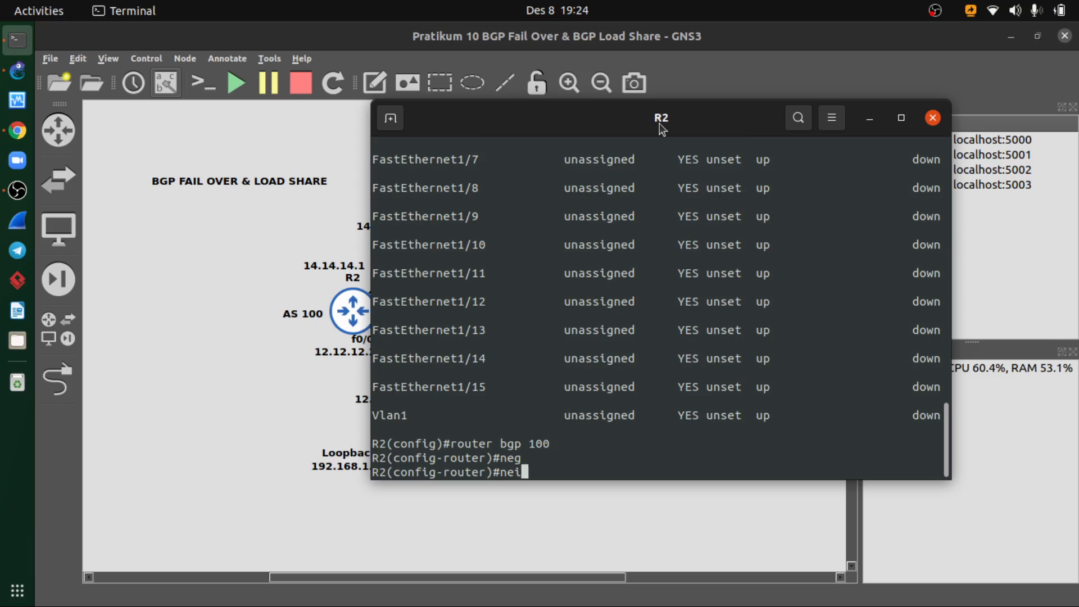
key("Tab")
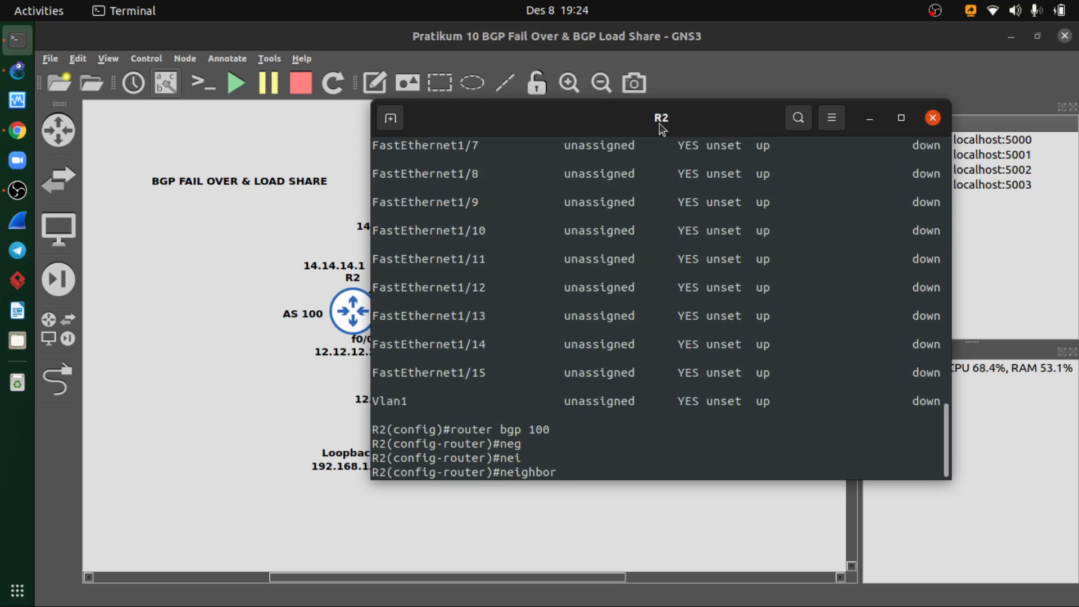
mouse_move(659, 126)
left_mouse_down()
mouse_move(621, 130)
mouse_move(672, 122)
left_mouse_up()
type("12.12.")
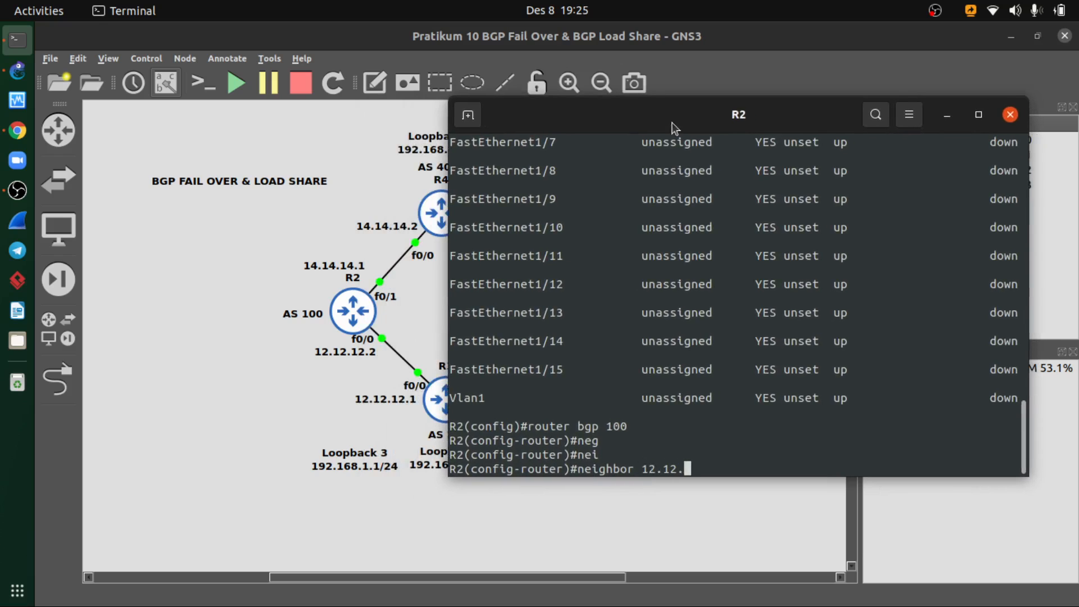
type("12.1 remote-as")
left_click_drag(653, 113, 713, 75)
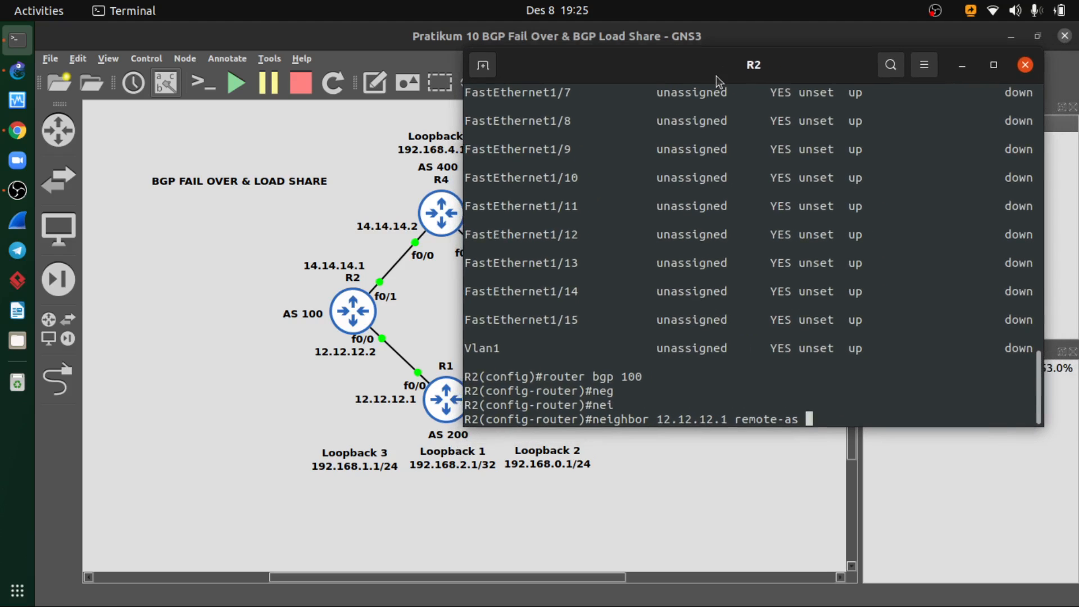
type("200")
key("Return")
- Try to add neighbor 14.14.14.1 with remote-as 400 to R2's BGP configuration
key("Up")
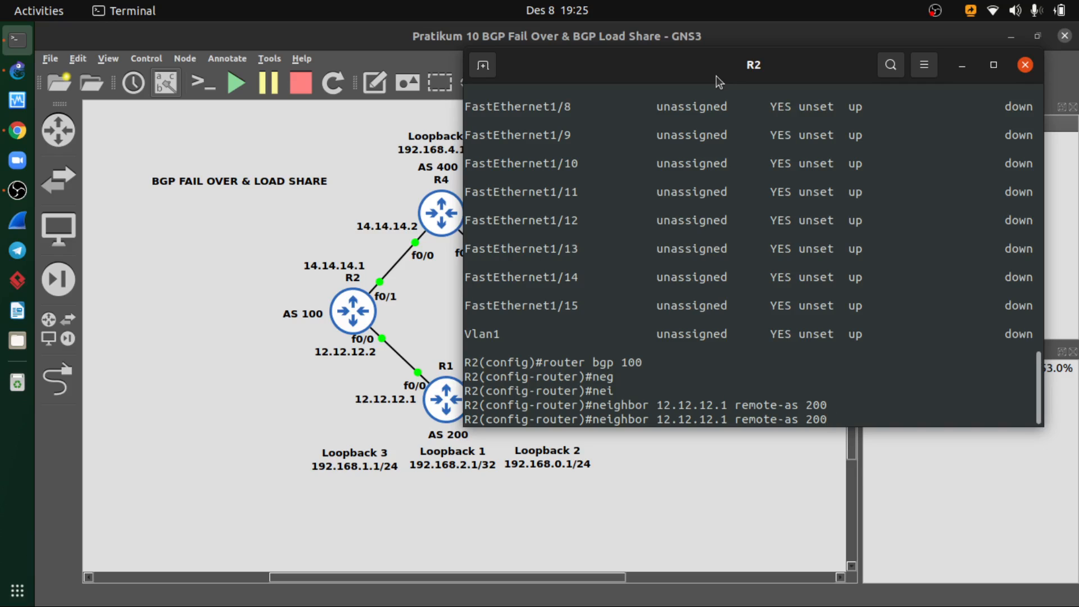
key("BackSpace")
key("BackSpace")
key("BackSpace")
type("400")
key("Left")
key("Left")
key("Left")
key("Left")
key("Left")
key("Left")
key("Left")
key("Left")
key("Left")
key("Left")
key("Left")
key("Left")
key("Left")
key("Left")
key("Left")
key("Left")
key("Left")
key("Left")
key("Right")
key("Right")
key("BackSpace")
key("BackSpace")
key("BackSpace")
key("BackSpace")
key("BackSpace")
key("BackSpace")
key("BackSpace")
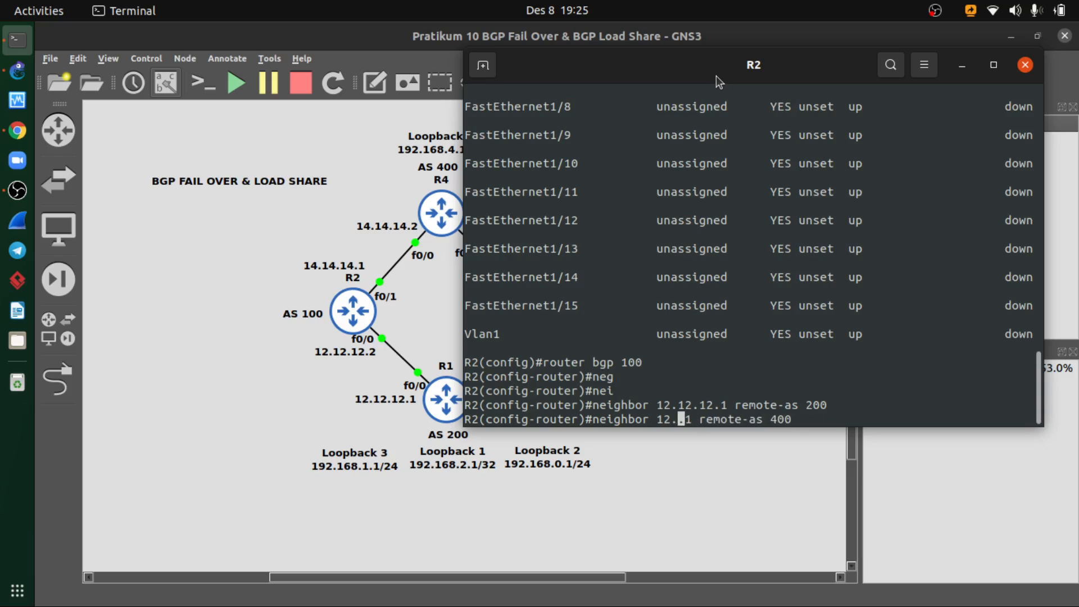
type("14.14")
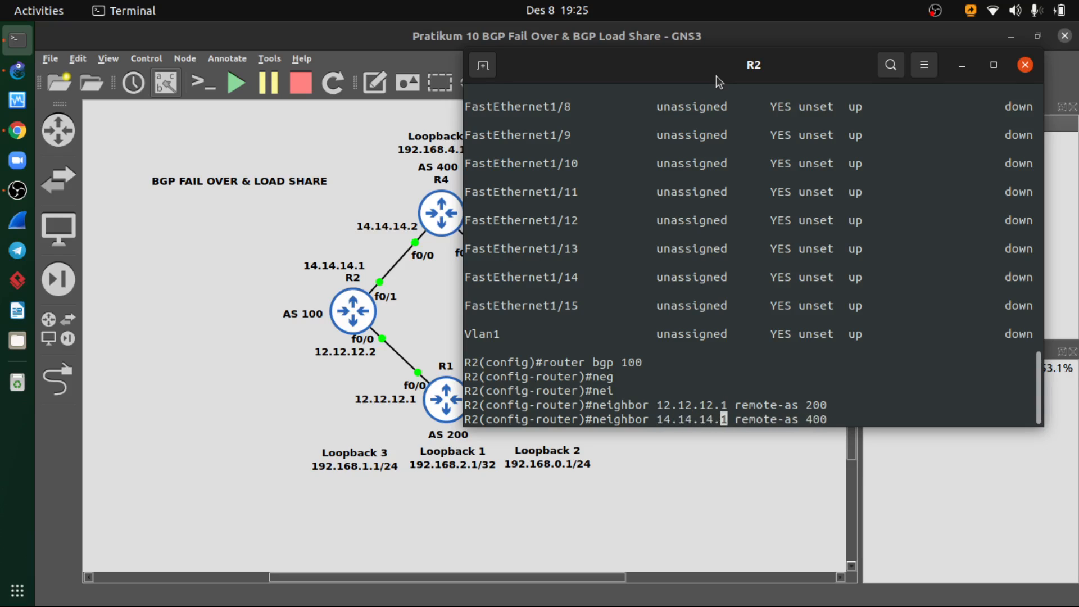
key("Right")
key("Right")
key("Right")
key("Right")
key("Right")
key("Right")
key("Right")
key("Right")
key("Right")
key("Right")
key("Right")
key("Right")
key("Right")
key("Right")
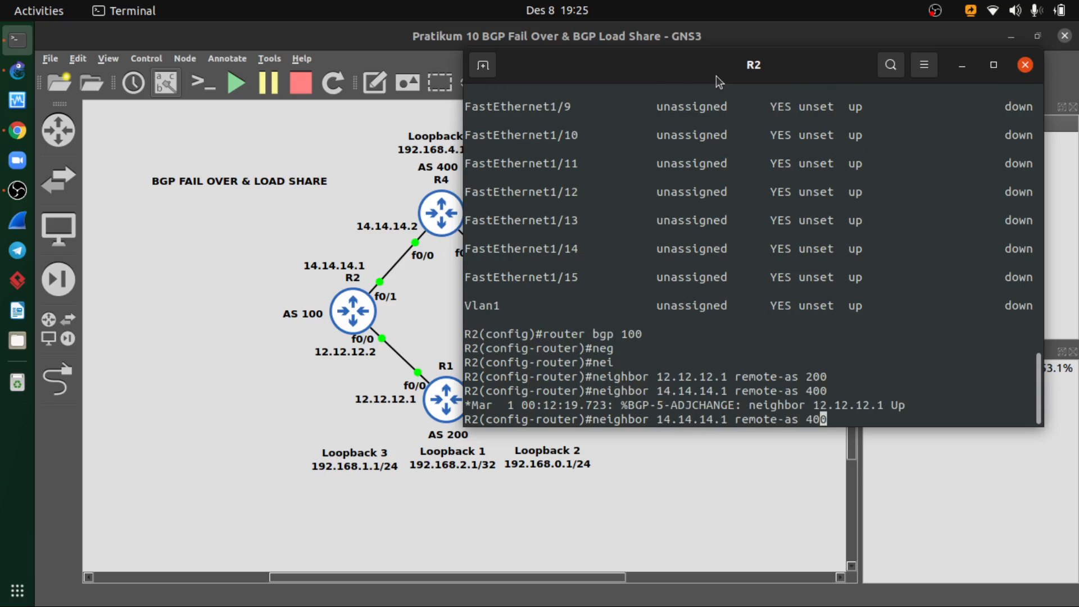
key("Return")
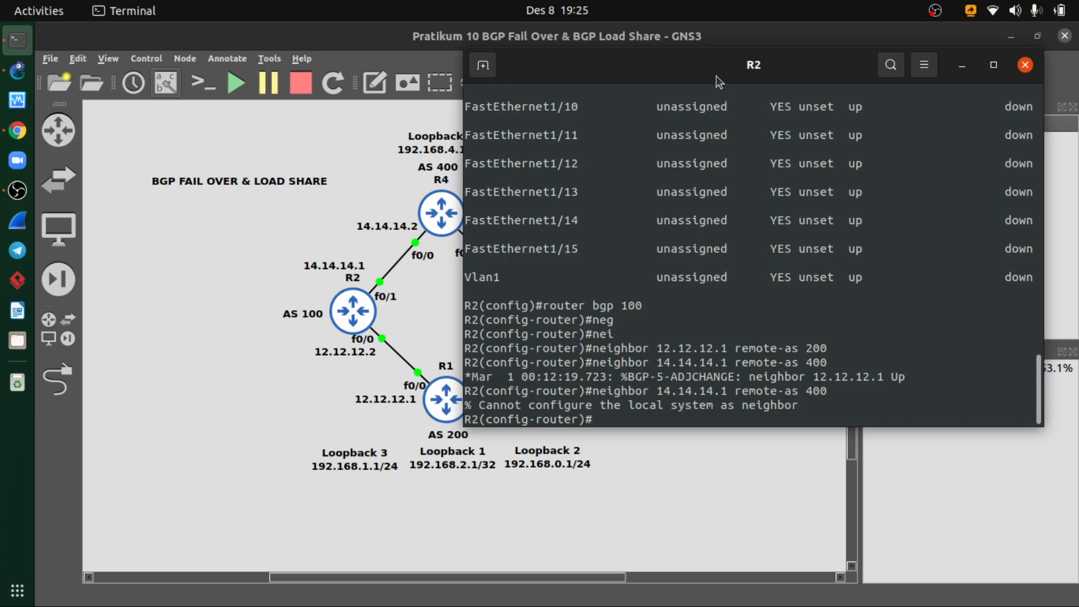
- Add R4 as a BGP neighbor on R2 with neighbor 14.14.14.2 remote-as 400
key("Up")
key("Left")
key("Left")
key("Left")
key("Left")
key("Left")
key("Left")
key("Left")
key("Left")
key("Left")
key("Left")
key("Left")
key("Left")
key("Left")
key("Left")
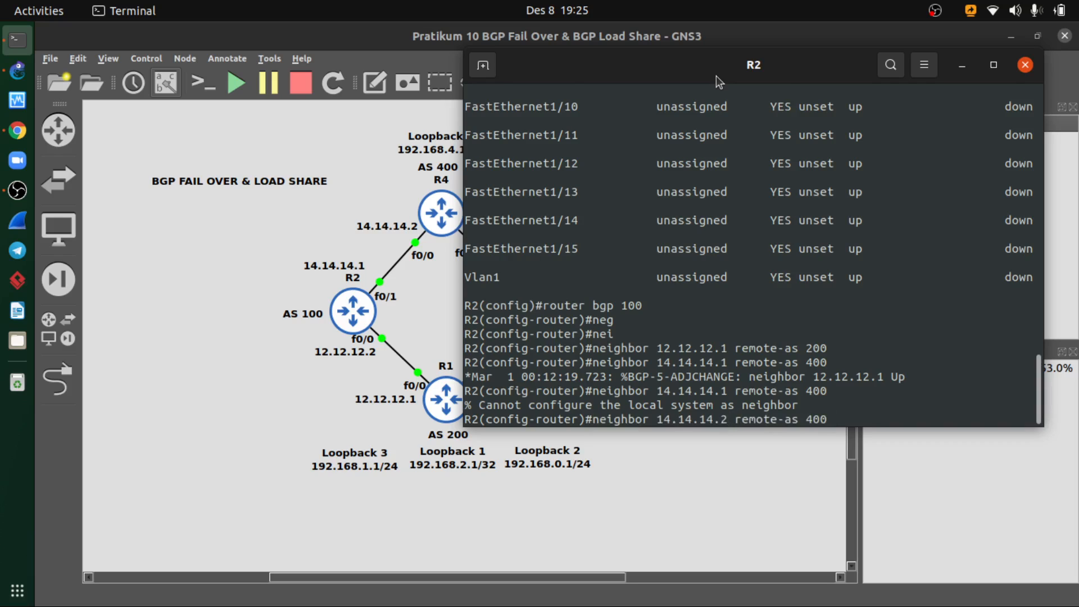
key("Return")
- Leave R2's BGP configuration mode and display its BGP table with do show ip bgp
type("exit")
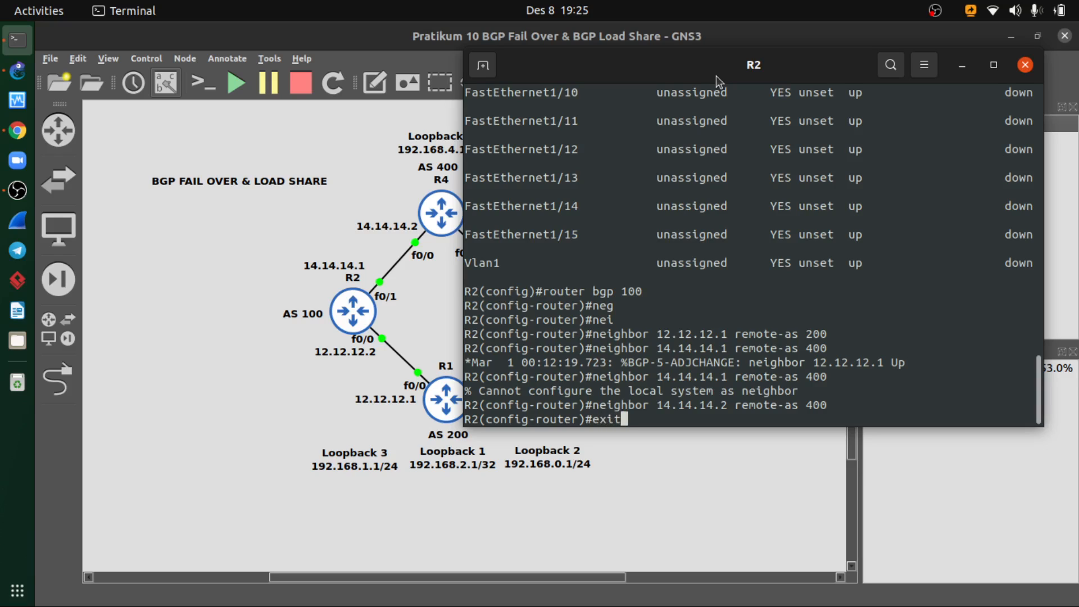
key("Return")
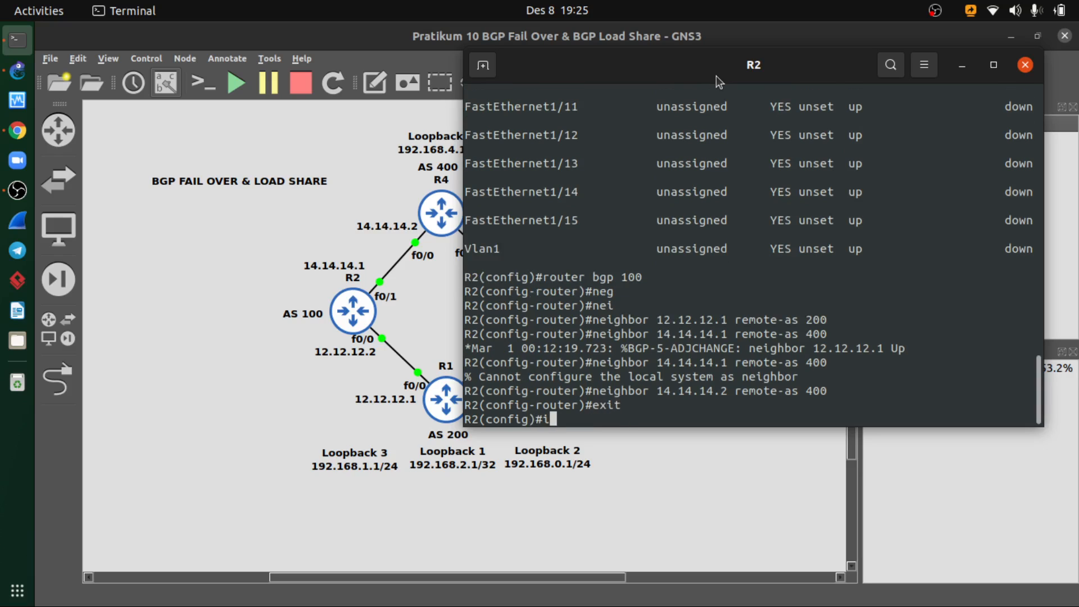
type("do show ip bgp")
key("Return")
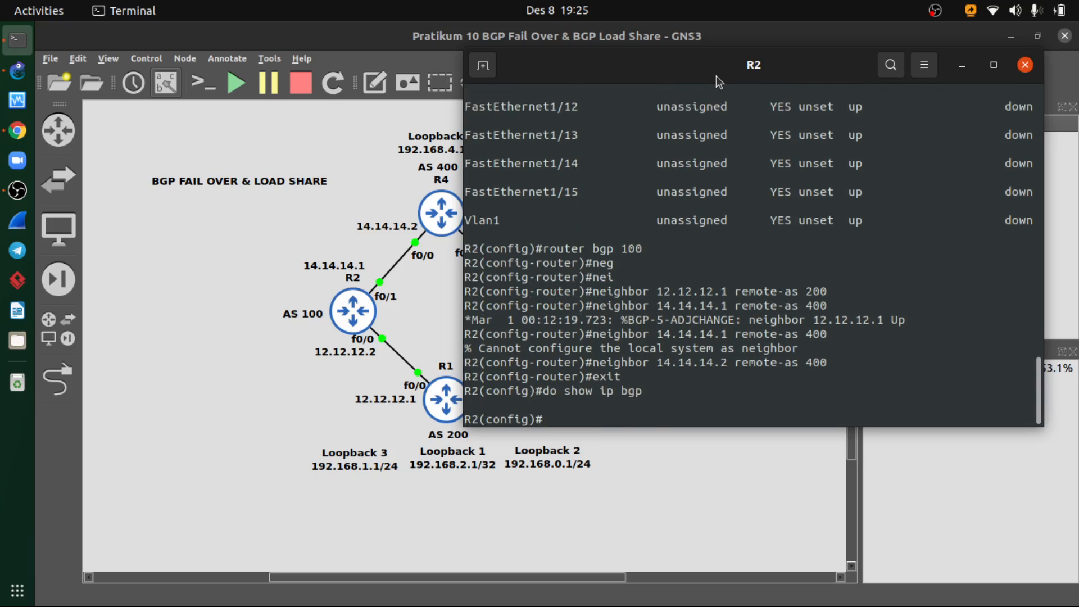
key("Up")
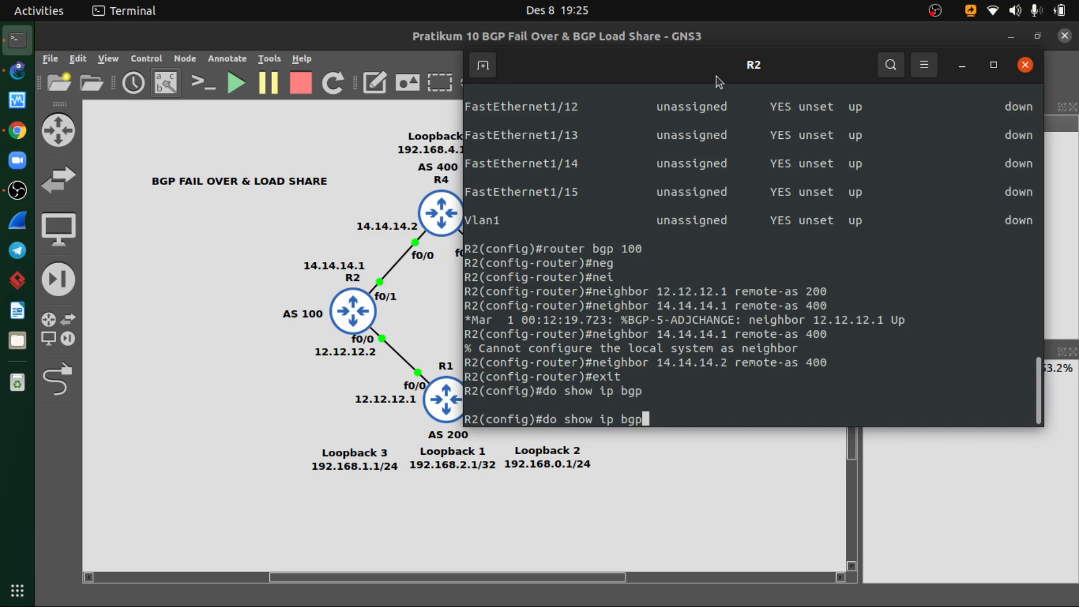
key("Return")
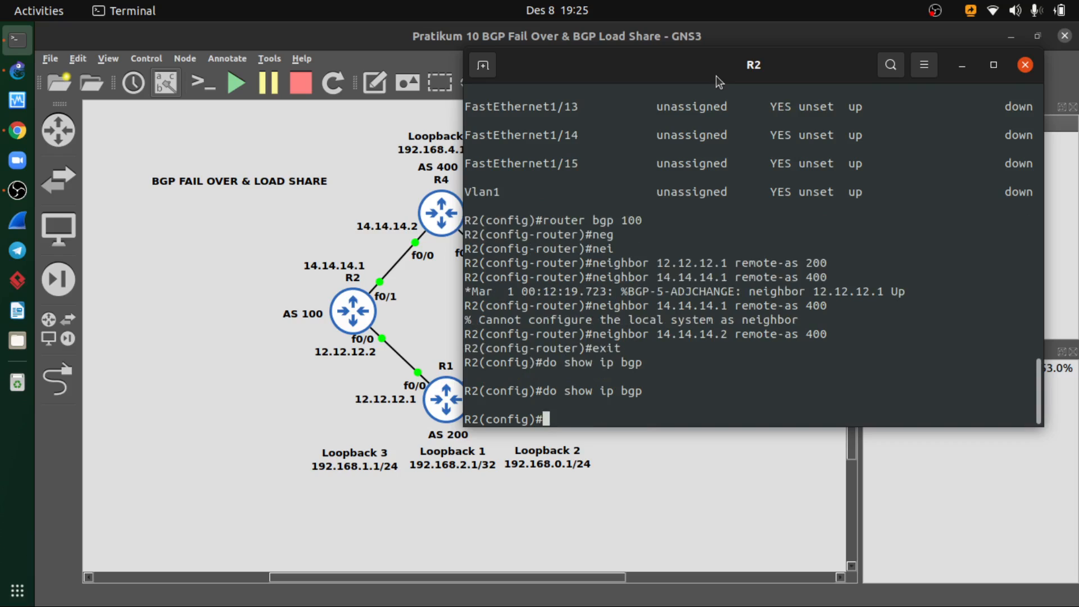
- Try to display R2's neighbor overview with do show ip summary
key("Up")
key("BackSpace")
key("BackSpace")
key("BackSpace")
type("su")
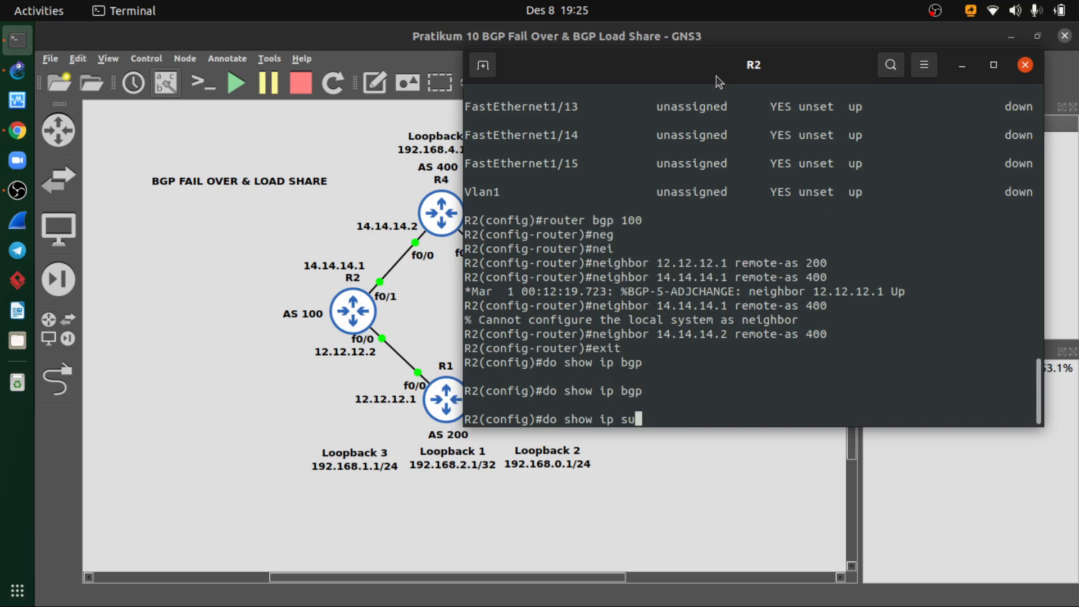
type("mmary")
key("Return")
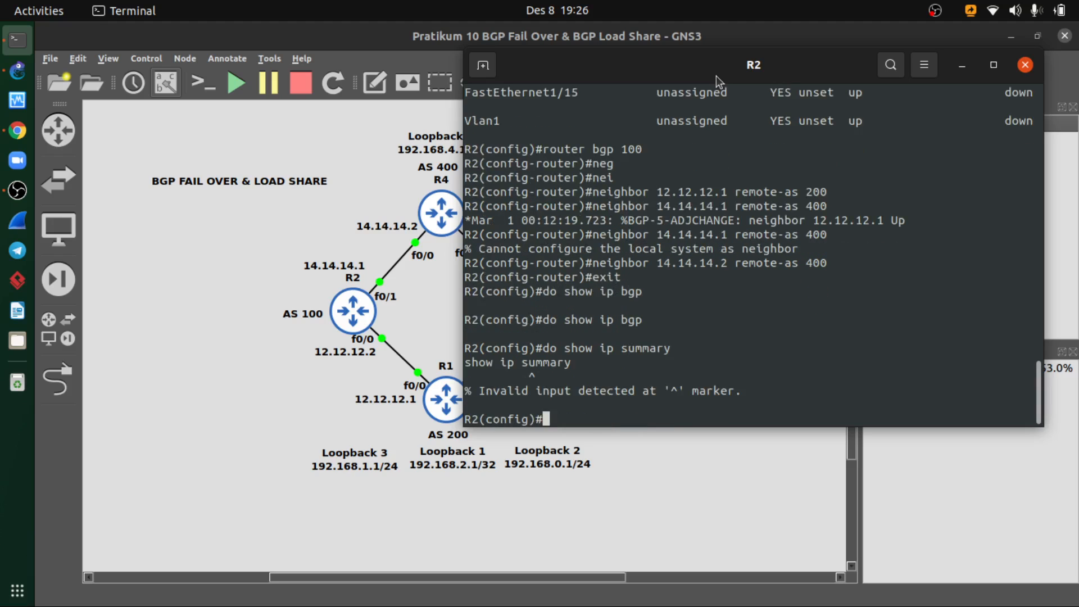
- Display R2's BGP neighbor overview with do show ip bgp summary and close the R2 console
key("Up")
key("BackSpace")
key("BackSpace")
key("BackSpace")
key("BackSpace")
key("BackSpace")
key("BackSpace")
key("BackSpace")
key("BackSpace")
key("BackSpace")
key("BackSpace")
key("BackSpace")
key("BackSpace")
key("BackSpace")
key("BackSpace")
key("BackSpace")
key("BackSpace")
key("BackSpace")
key("BackSpace")
type("do show ip bgp sum")
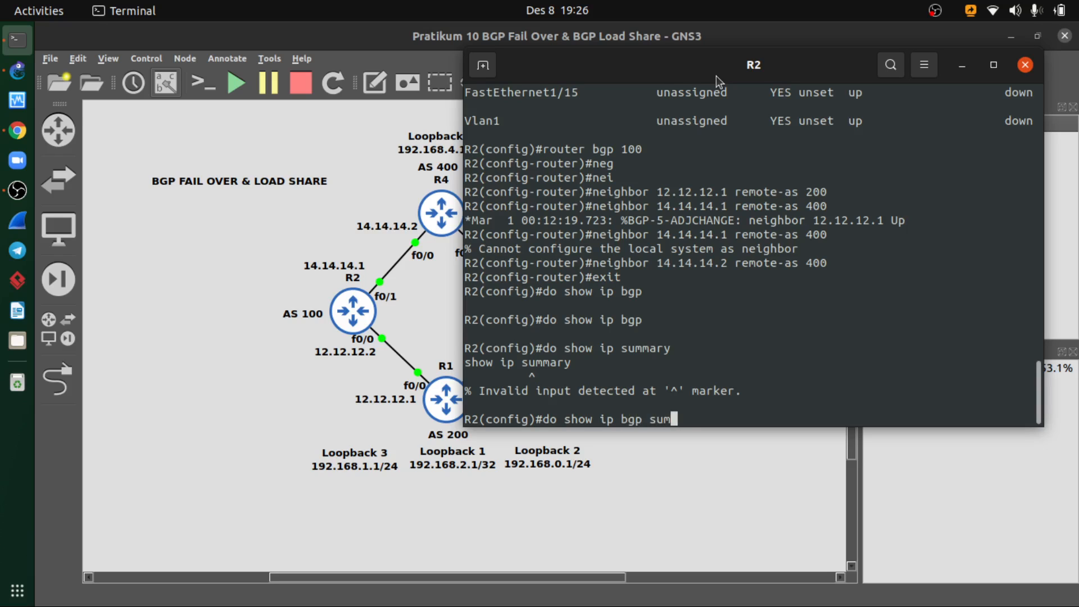
type("mary")
key("Return")
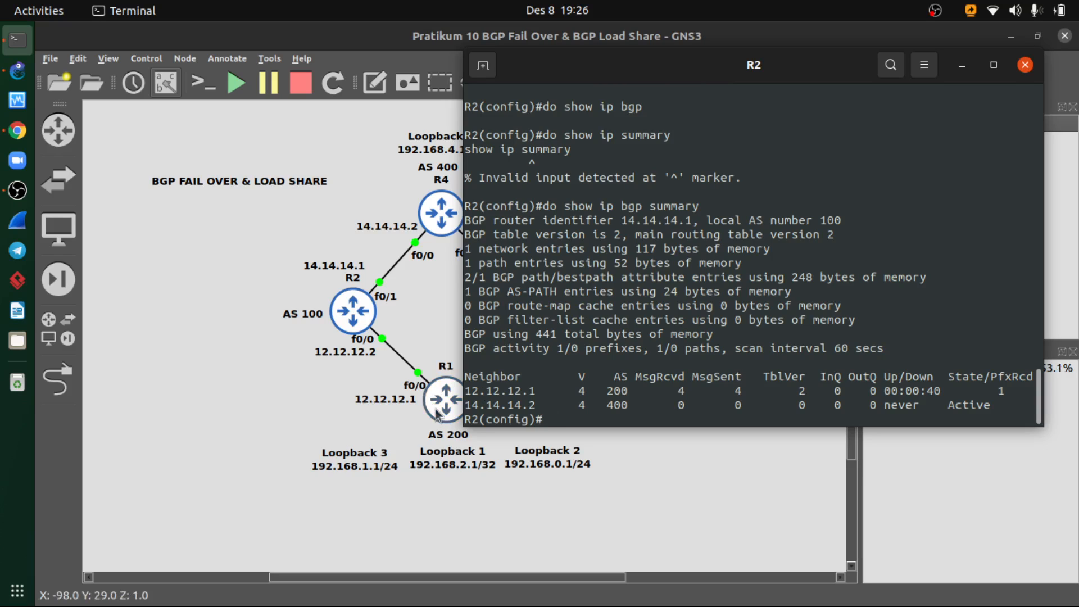
left_click(1025, 66)
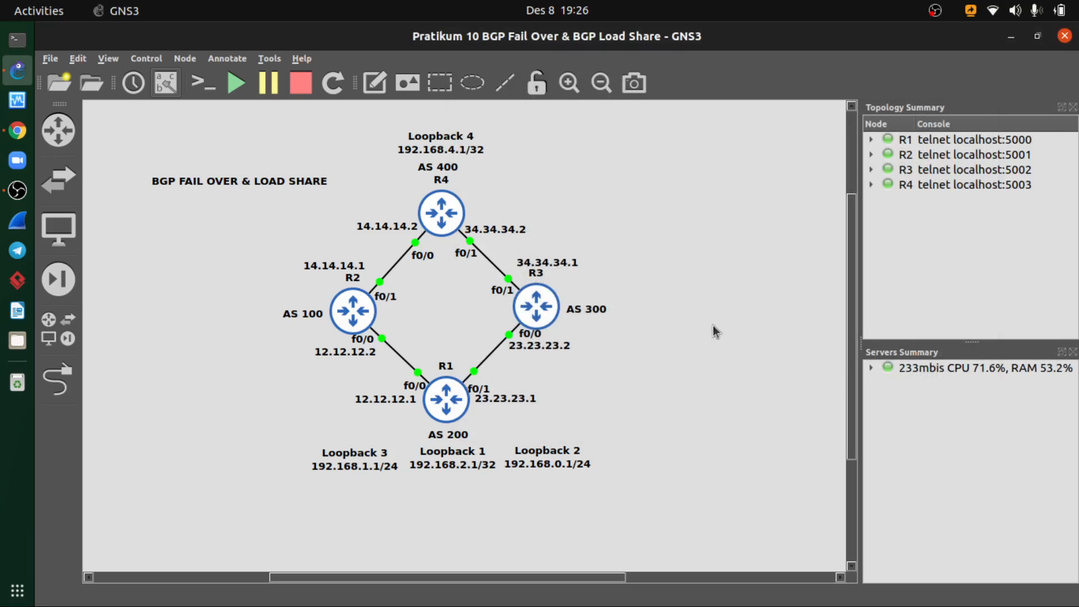
- Open R3's console from the topology and reposition its window
right_click(548, 313)
left_click(603, 59)
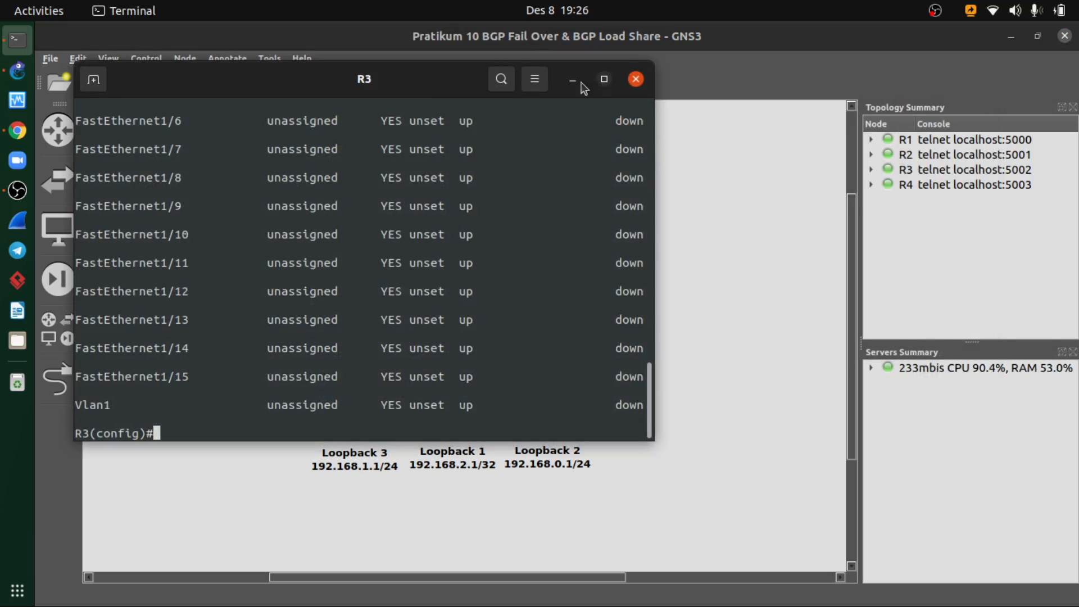
left_click_drag(436, 84, 629, 106)
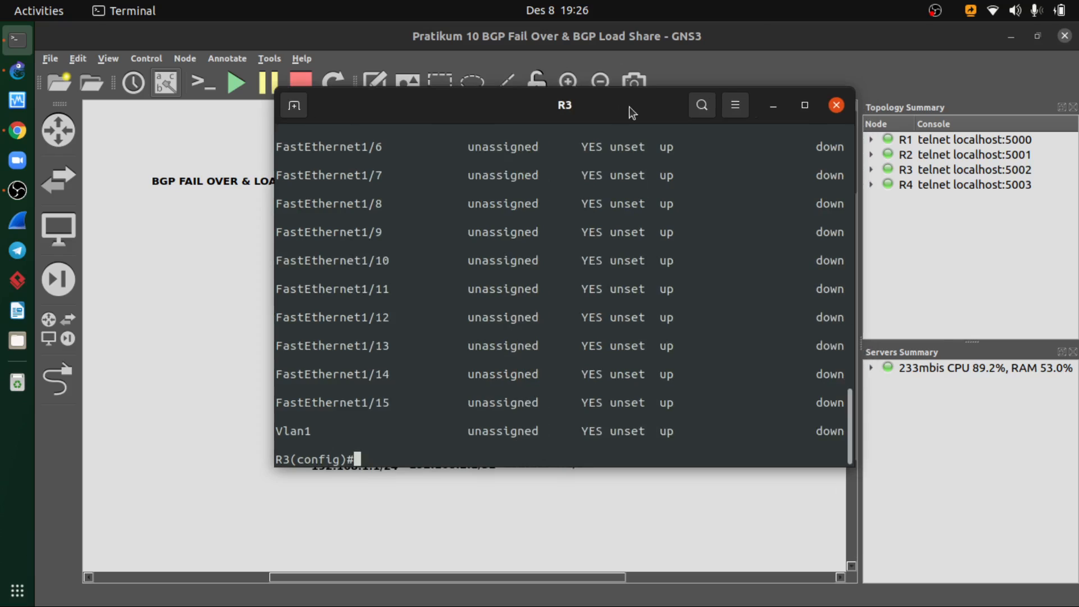
- Check R3's AS number in the topology and try to enter its BGP configuration with route bgp 300
type("route bgp")
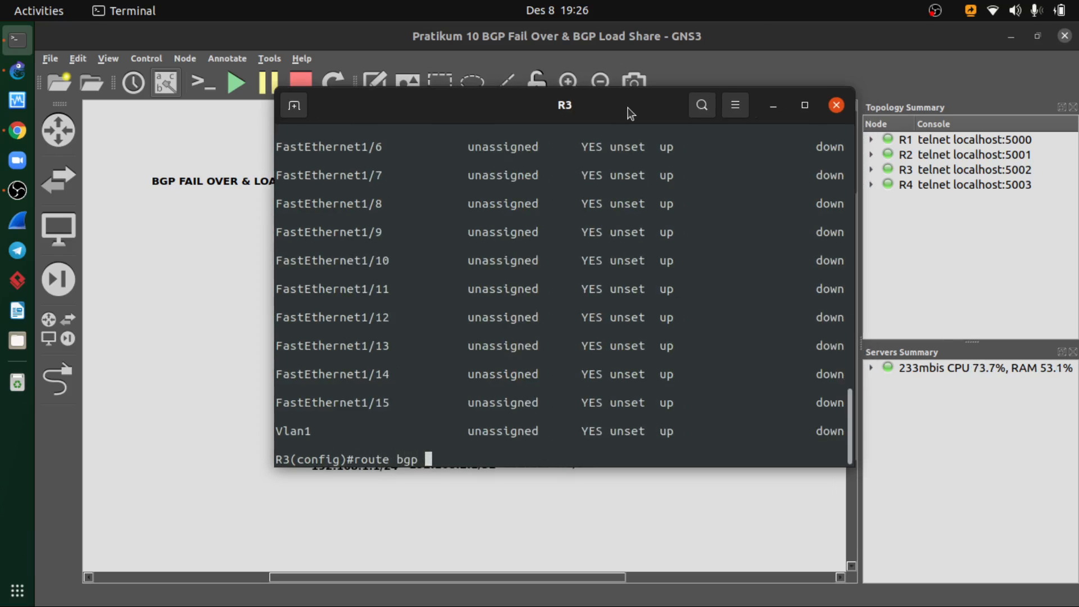
left_click(771, 105)
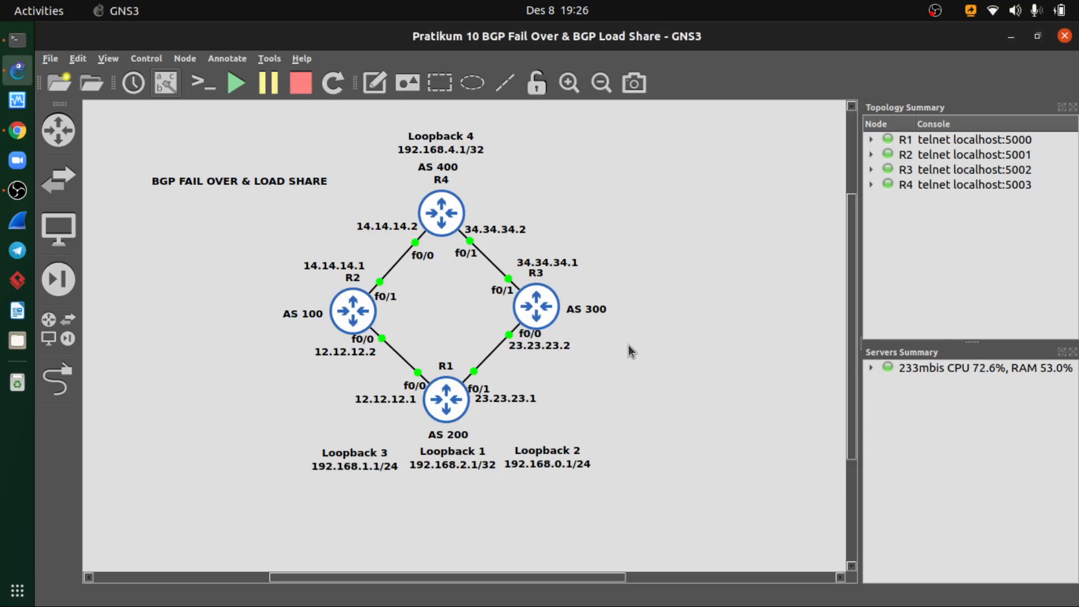
key("alt+Tab")
key("alt+Tab")
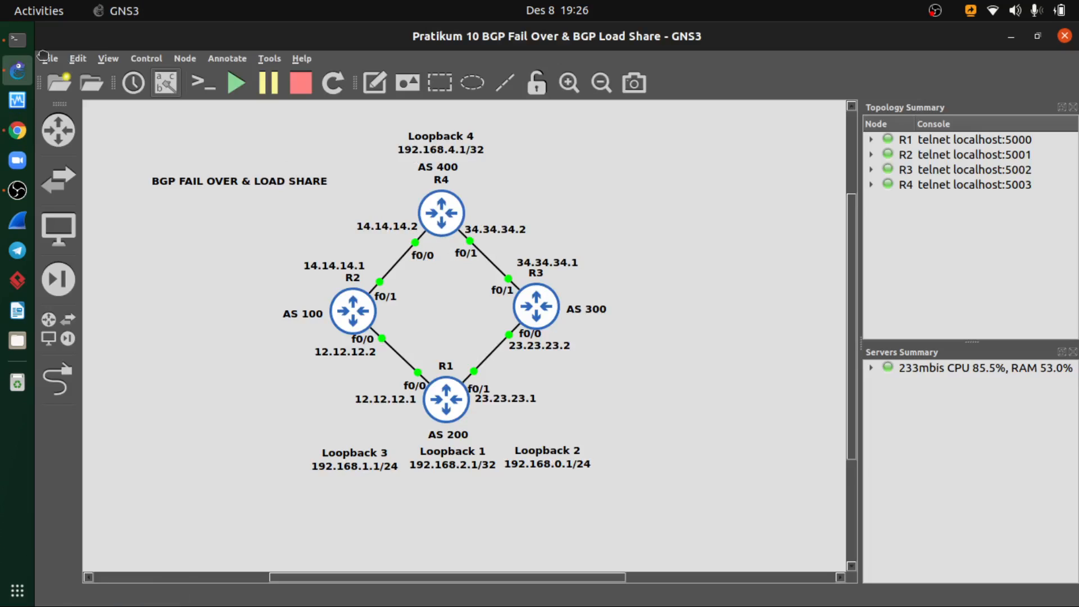
left_click(3, 44)
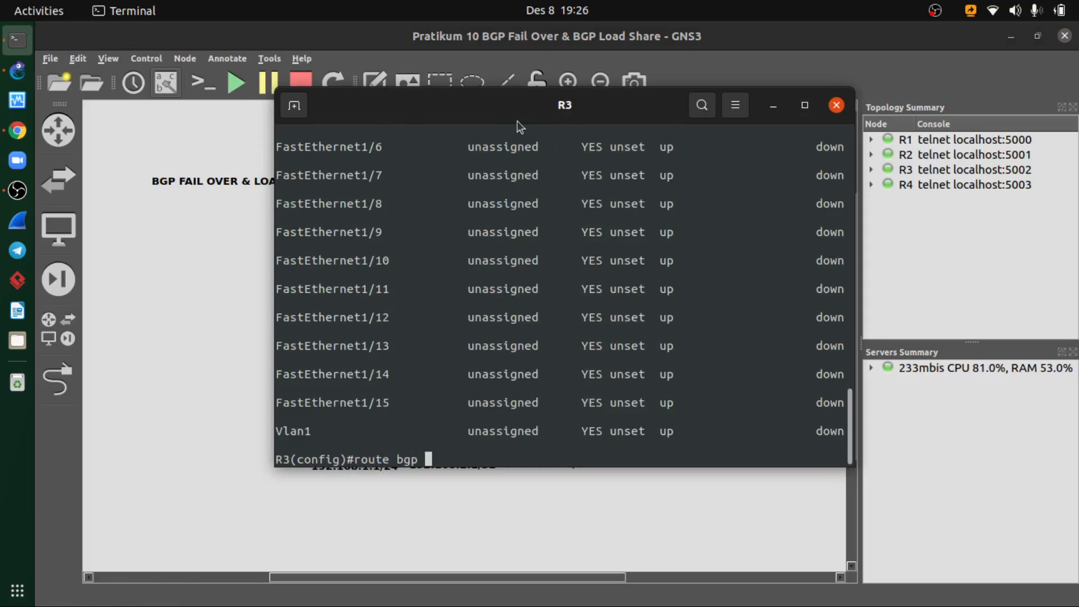
type("300")
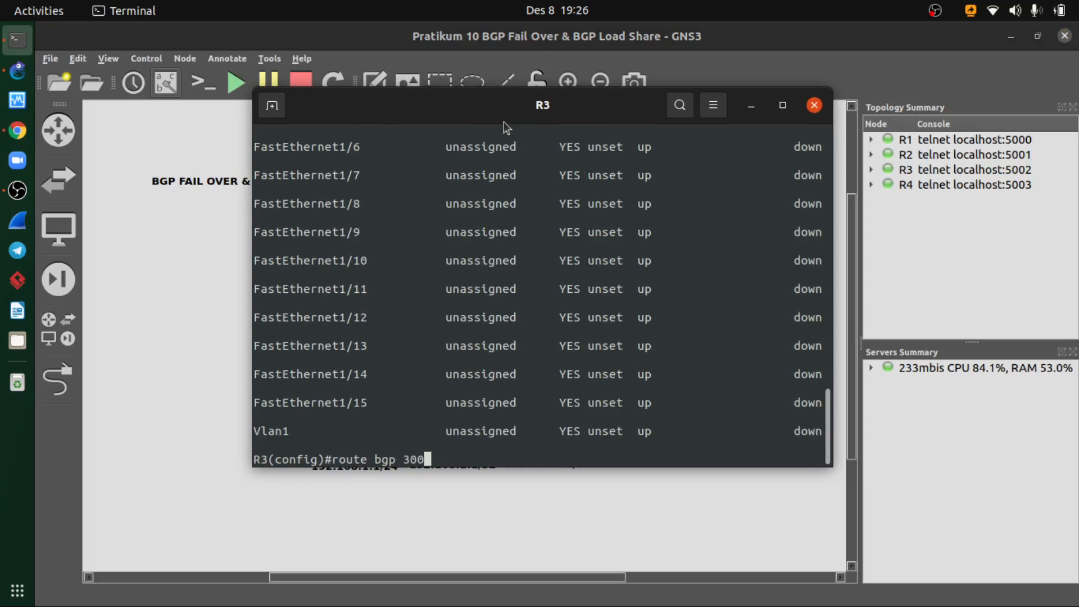
key("Return")
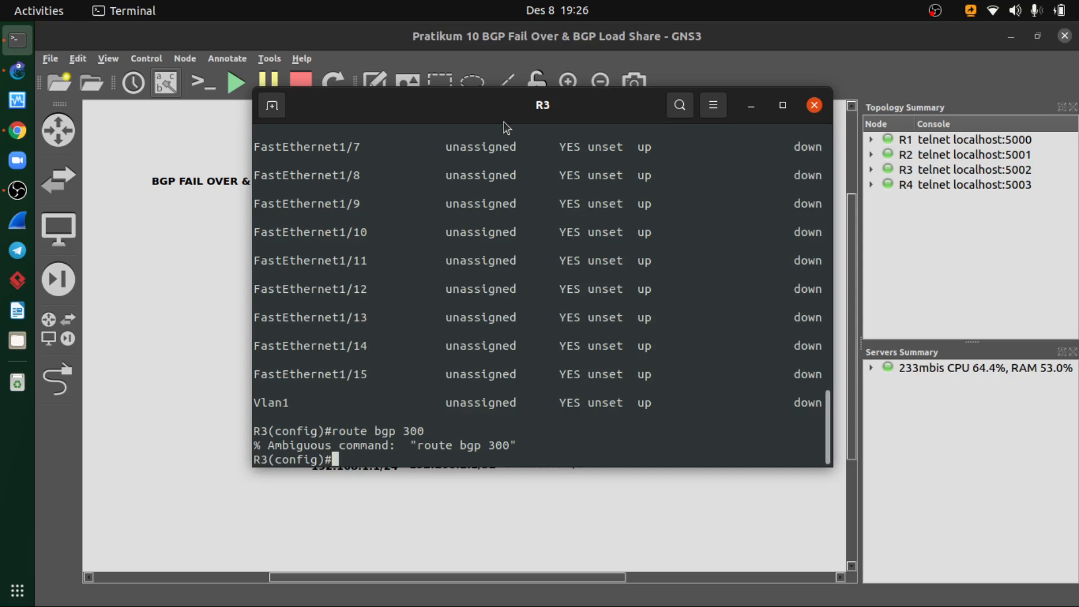
- Try the command ip route bgp 300 on R3 and return to an empty configuration prompt
key("Up")
key("Left")
key("Left")
key("Left")
key("Left")
key("Left")
key("Left")
key("Left")
key("Left")
key("Left")
key("Left")
key("Left")
key("Left")
key("Left")
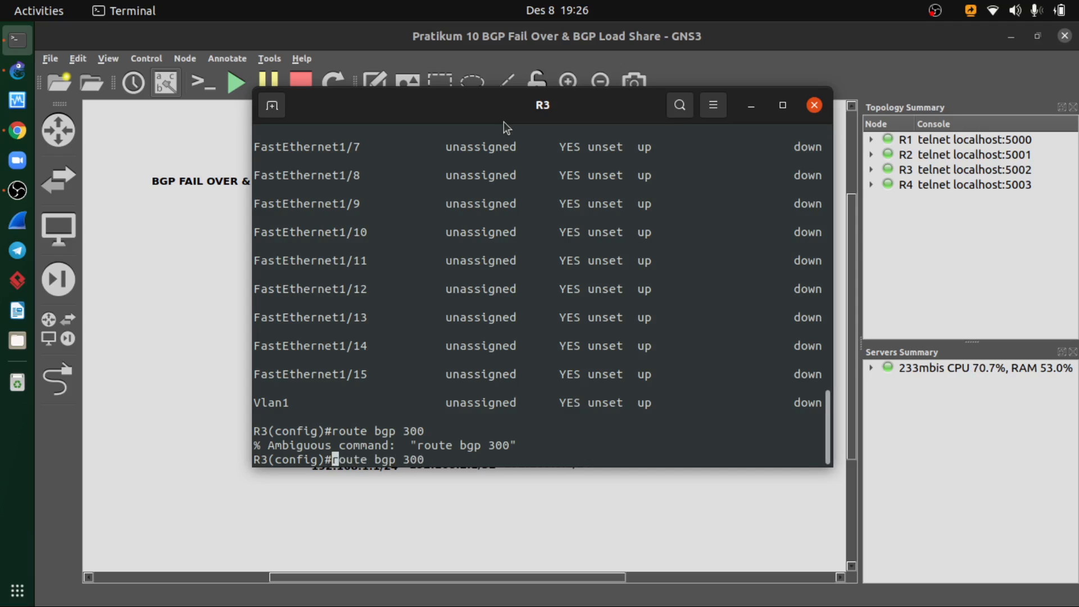
type("ip")
key("Return")
key("Return")
key("Return")
key("Return")
key("Return")
key("Return")
key("Return")
key("Return")
key("Return")
key("Return")
key("Return")
key("Return")
key("Return")
key("Return")
key("Return")
key("Return")
key("Return")
key("Return")
key("Return")
key("Return")
key("Return")
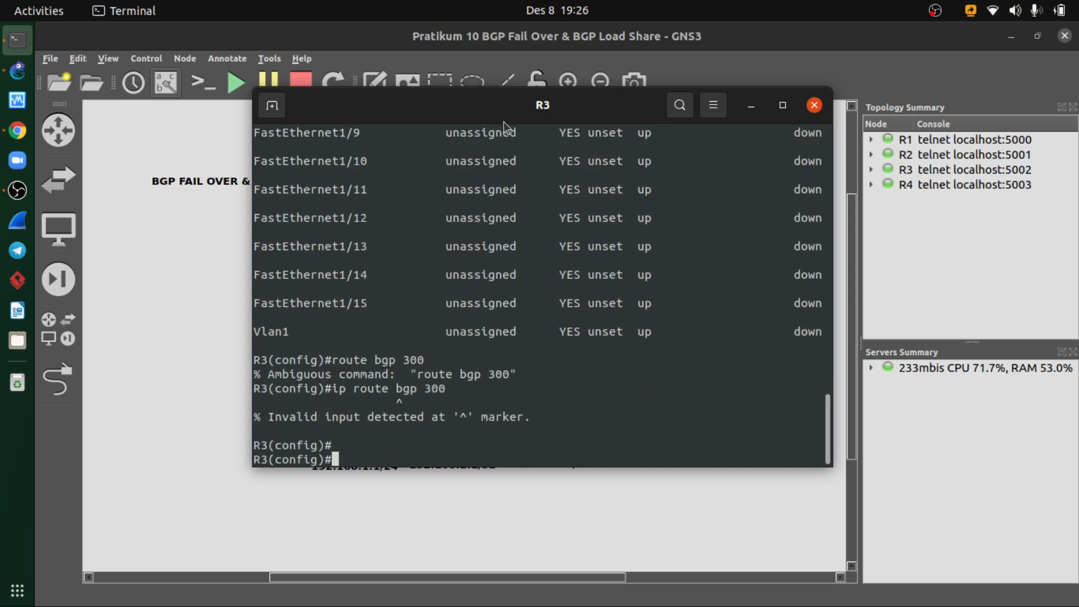
- Enter R3's BGP configuration with router bgp 300
type("router ")
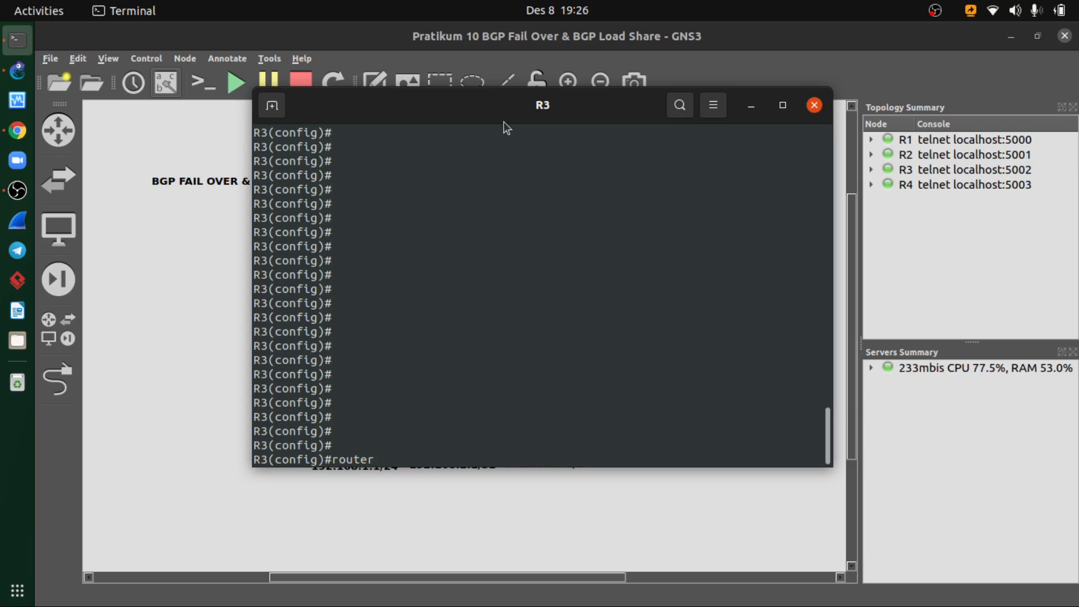
type("bgp 300")
key("Return")
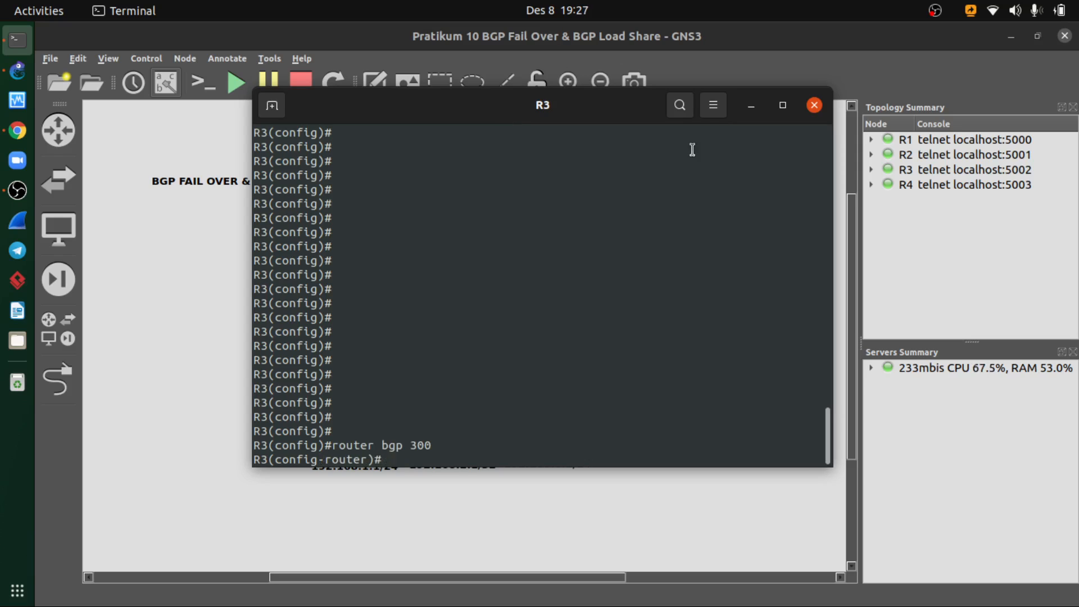
- Check R1's address and AS number in the topology and add neighbor 23.23.23.1 with remote-as 200 on R3
left_click(752, 105)
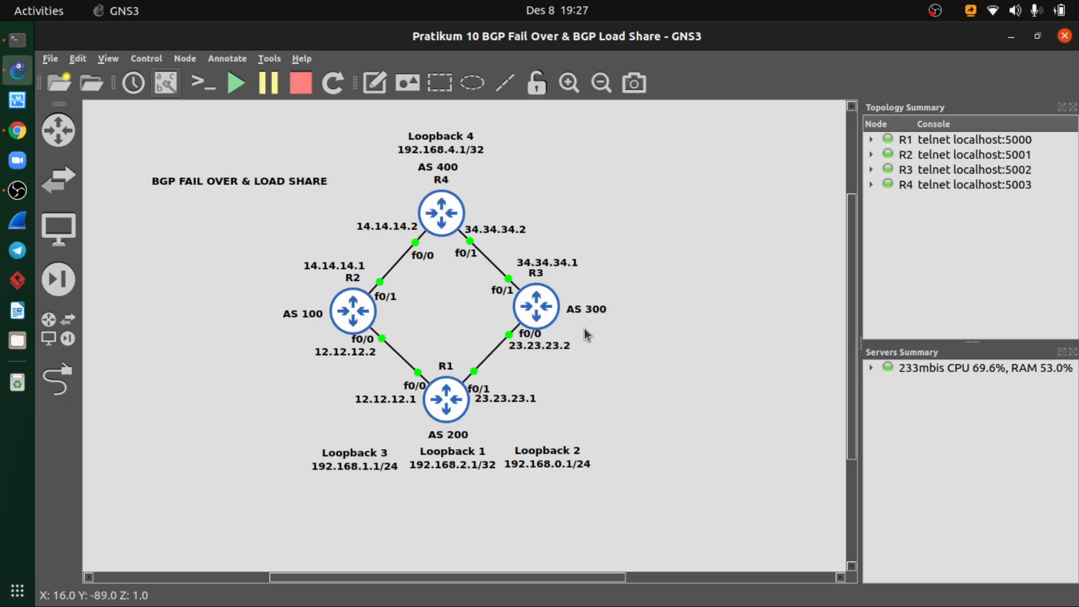
left_click(15, 40)
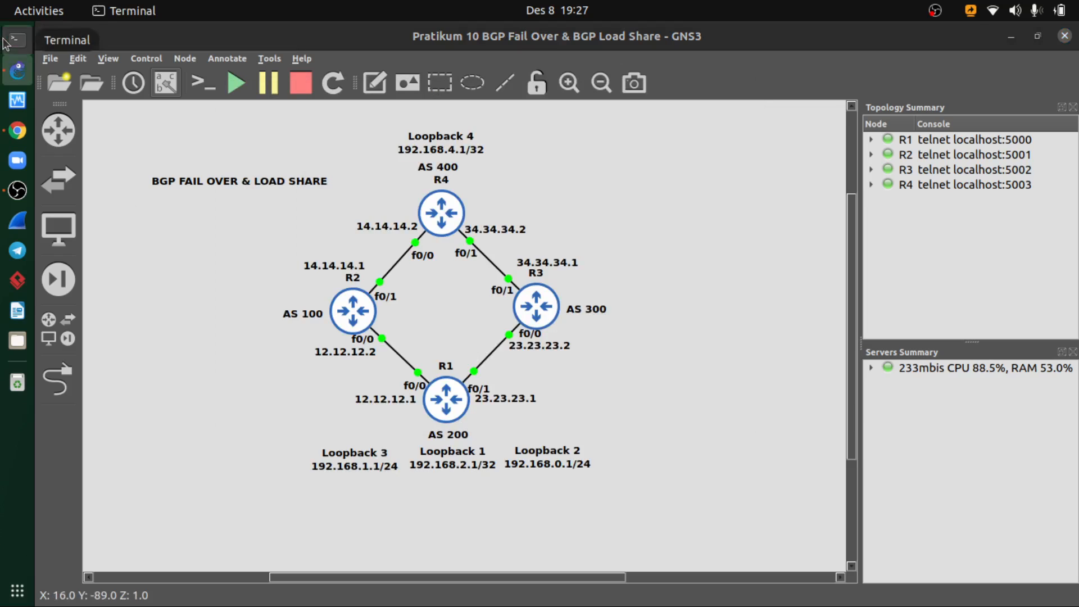
type("neig")
key("Tab")
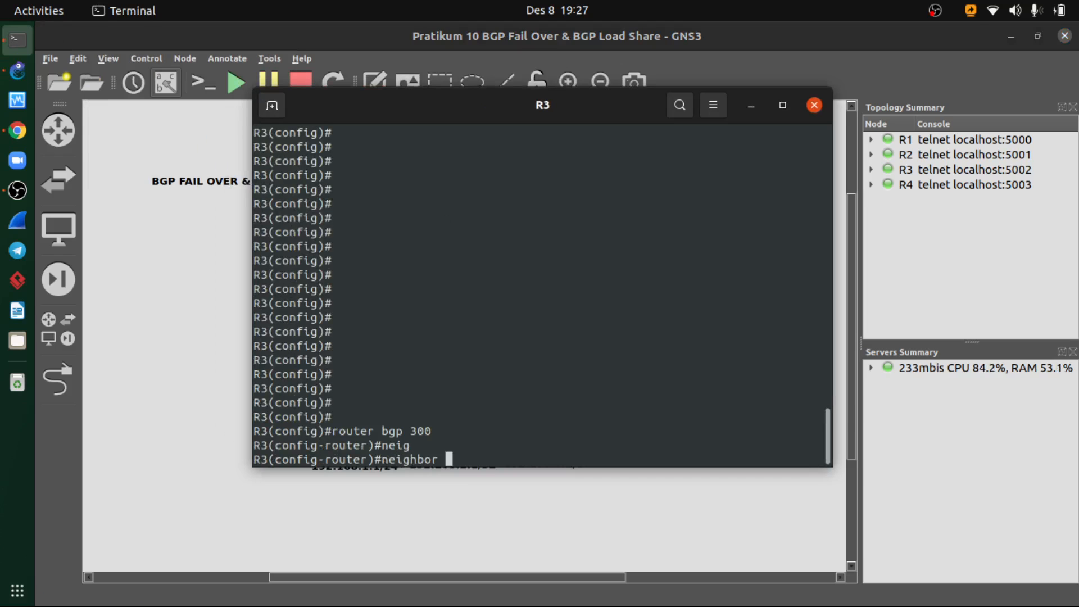
mouse_move(504, 116)
left_mouse_down()
mouse_move(677, 114)
mouse_move(490, 114)
left_mouse_up()
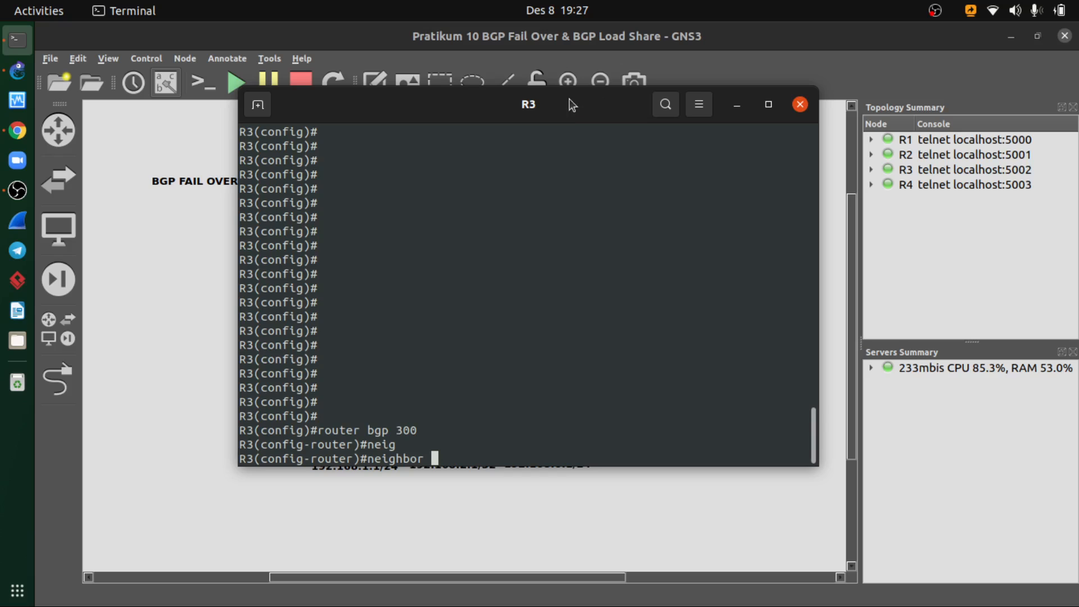
left_click_drag(568, 107, 833, 145)
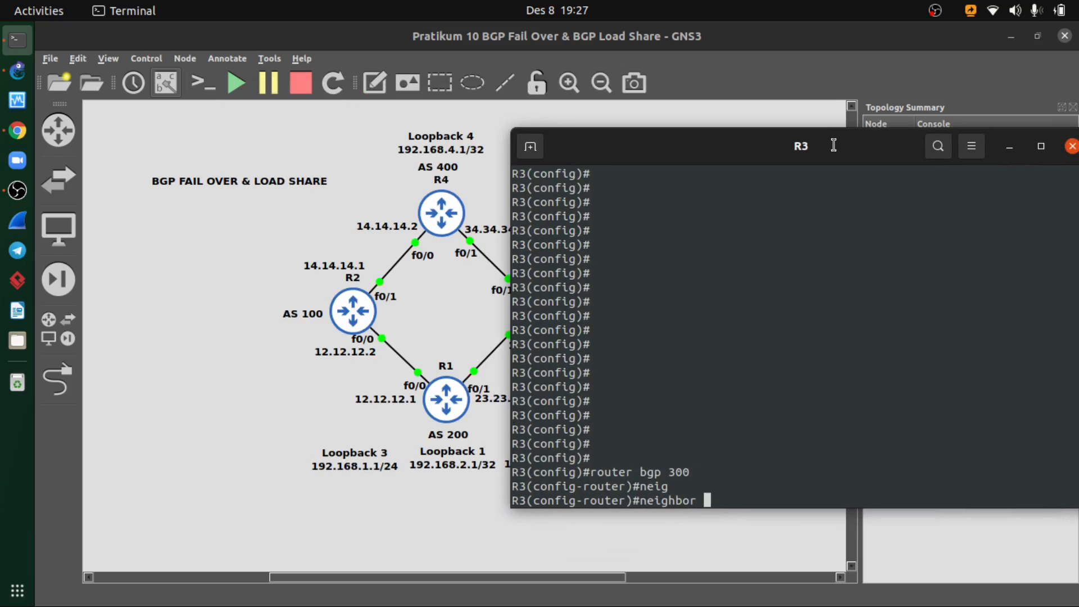
type("23.23.23.1 remote")
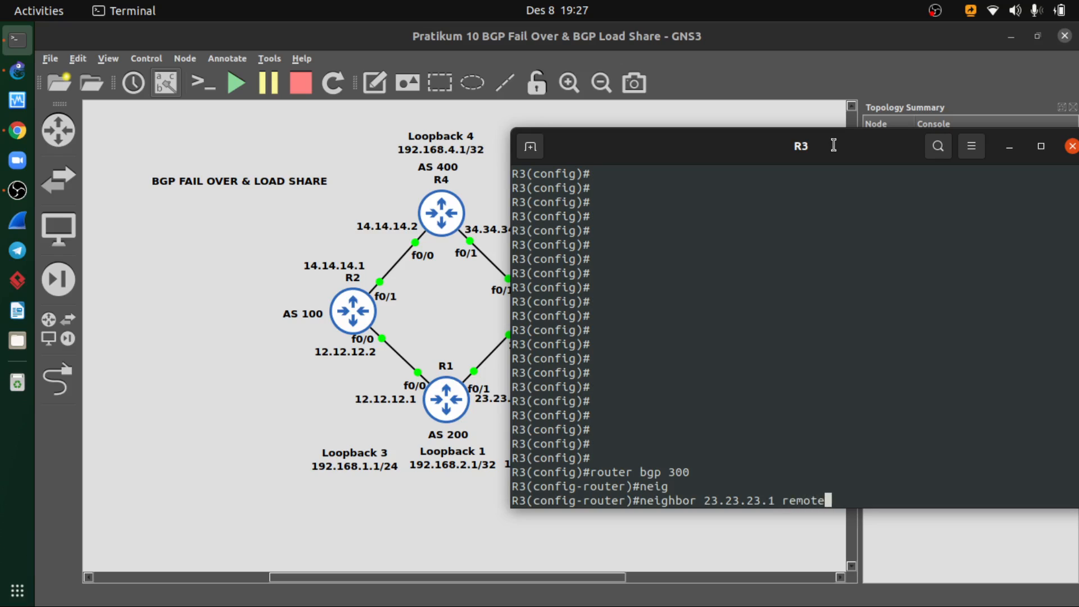
type("-as 200")
key("Return")
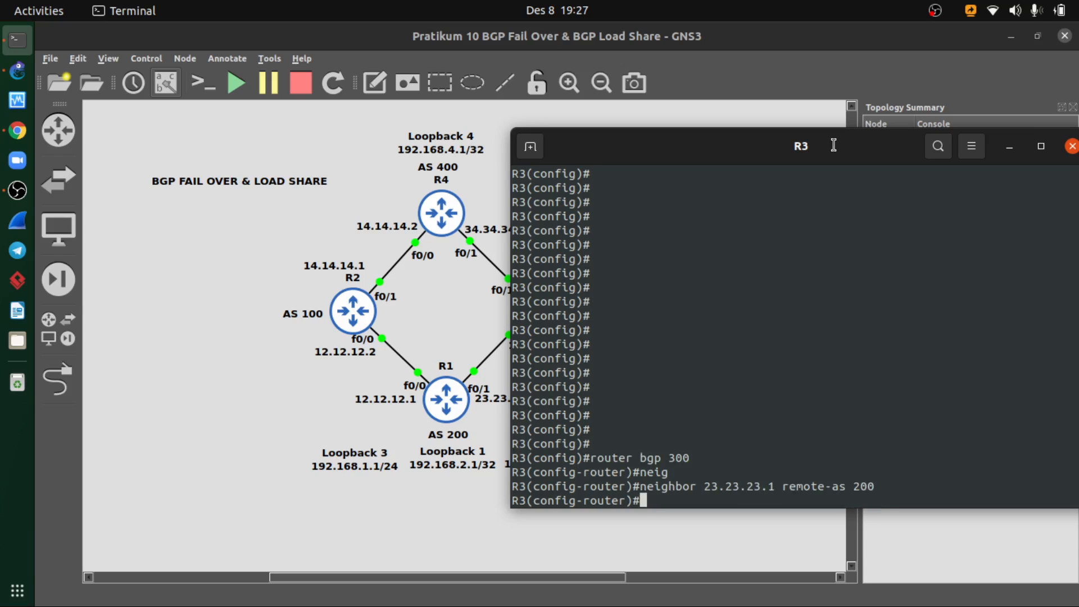
- Try to add neighbor 34.34.34.1 with remote-as 400 to R3's BGP configuration
key("Up")
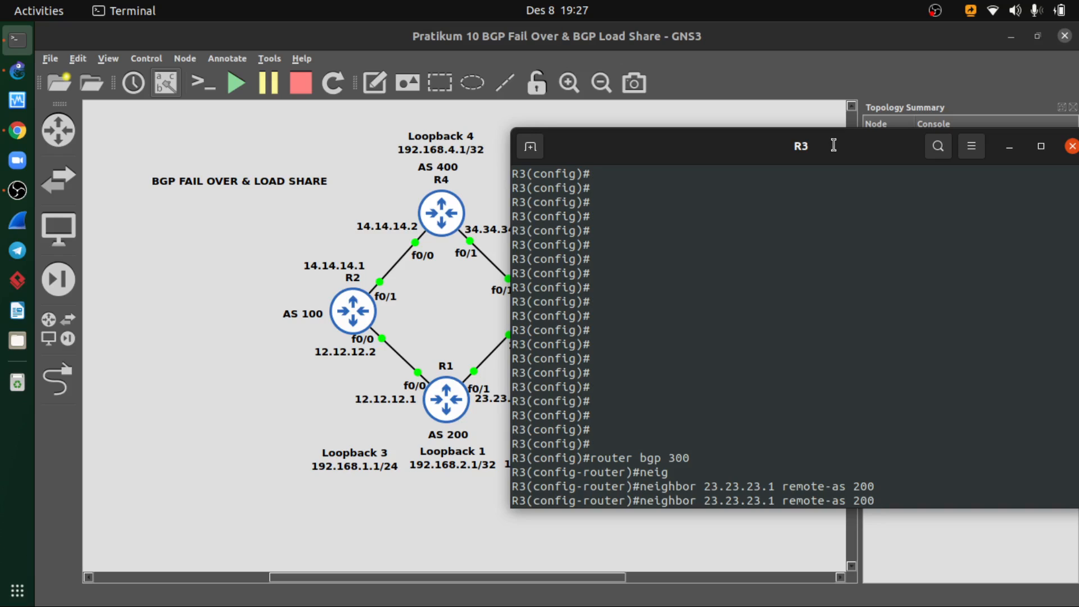
key("BackSpace")
key("BackSpace")
key("BackSpace")
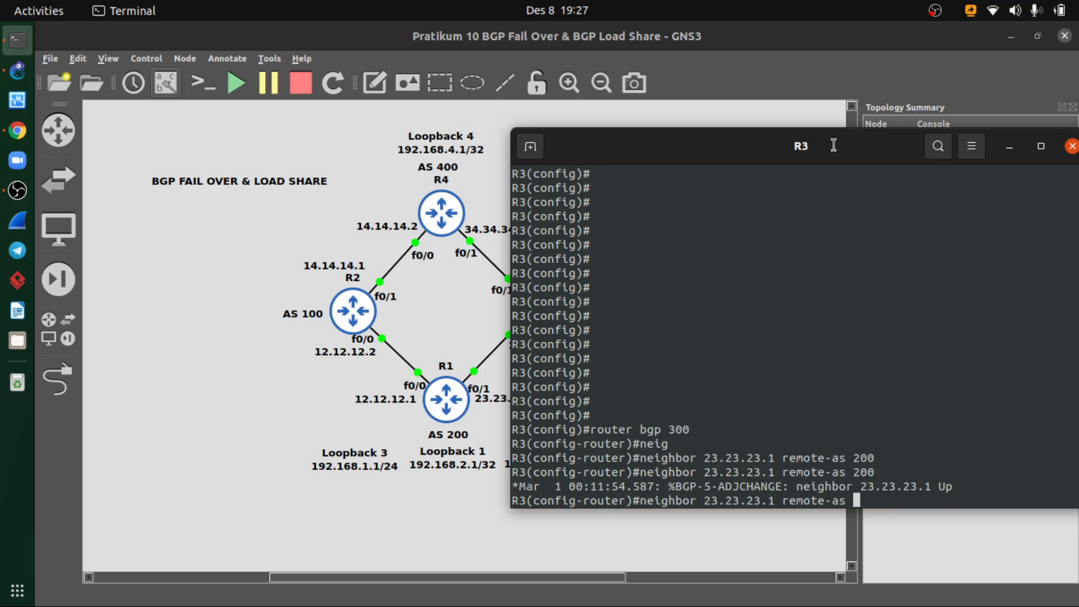
type("400")
key("Left")
key("Left")
key("Left")
key("Left")
key("Left")
key("Left")
key("Left")
key("Left")
key("Left")
key("Left")
key("Left")
key("Left")
key("Left")
key("Left")
key("Left")
key("Left")
key("Left")
key("Left")
key("Left")
key("Left")
key("Right")
key("Right")
key("Right")
key("Right")
key("Right")
key("BackSpace")
key("BackSpace")
key("BackSpace")
key("BackSpace")
key("BackSpace")
key("BackSpace")
key("BackSpace")
key("BackSpace")
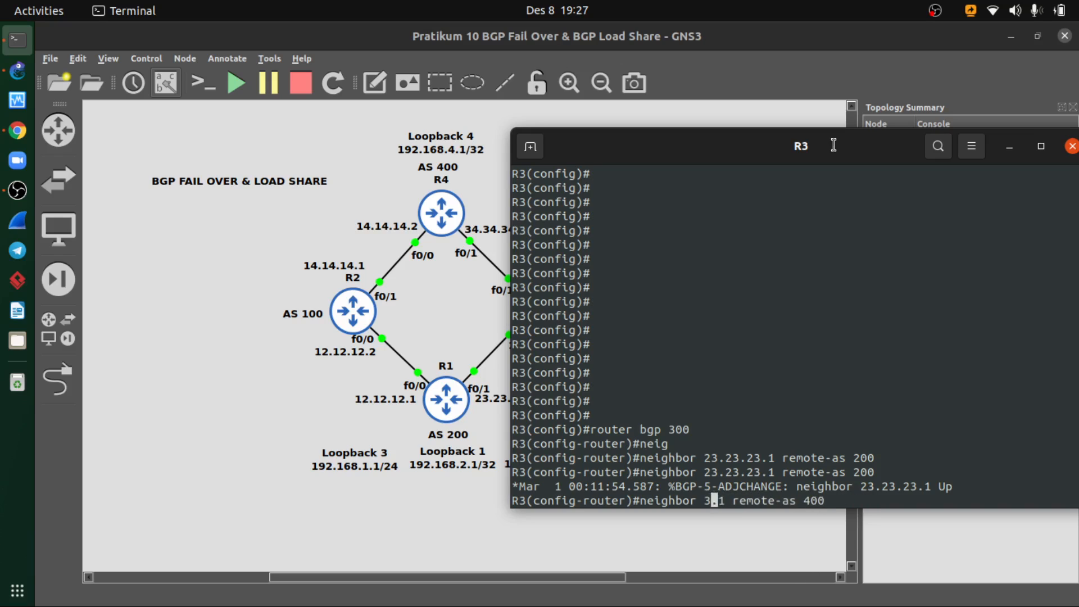
type("34.34.34")
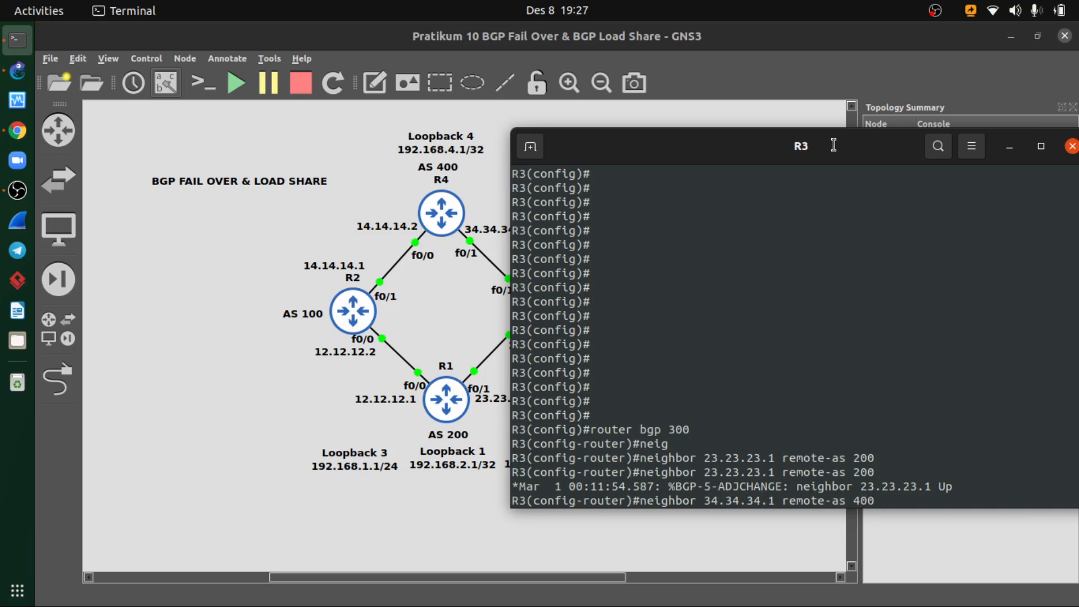
key("Return")
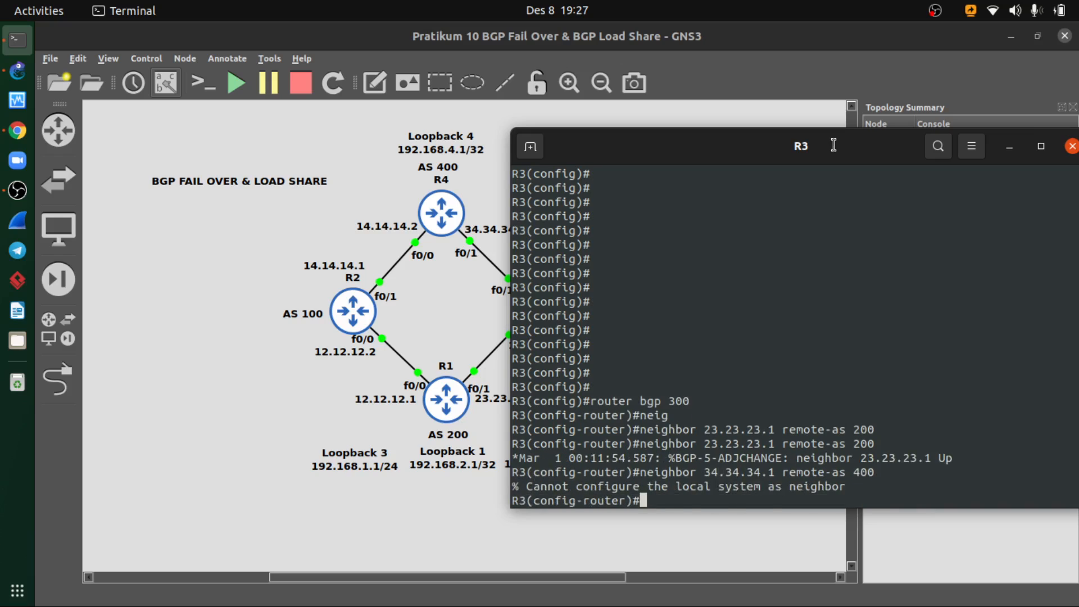
- Add neighbor 34.34.34.2 with remote-as 400 on R3 and exit its BGP configuration
key("Up")
key("Left")
key("Left")
key("Left")
key("Left")
key("Left")
key("Left")
key("Left")
key("Left")
key("Left")
key("Left")
key("Left")
key("Left")
key("Left")
key("Left")
key("BackSpace")
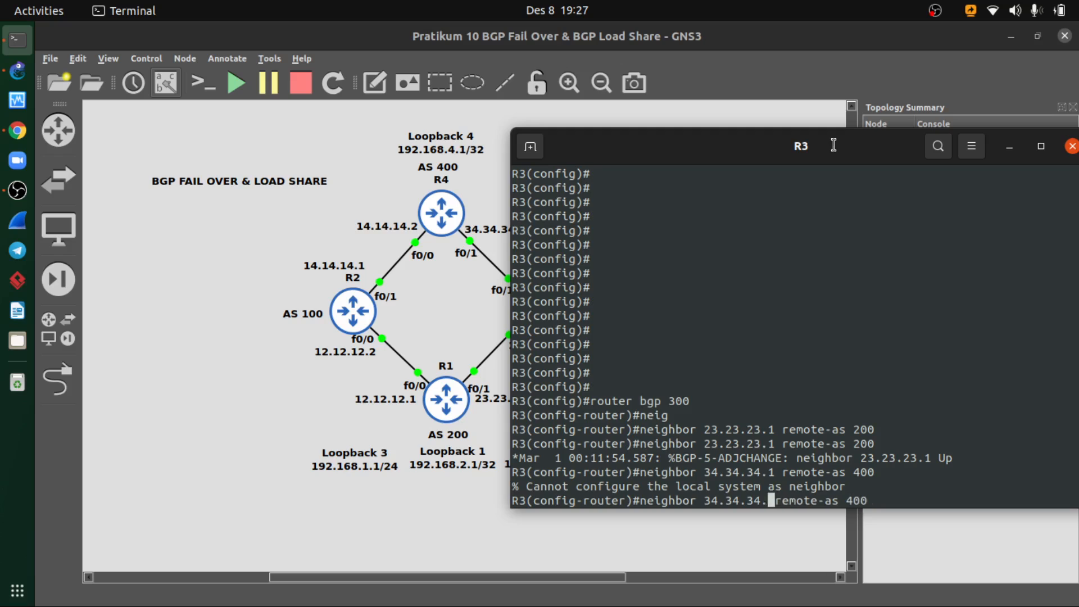
type("2")
key("Return")
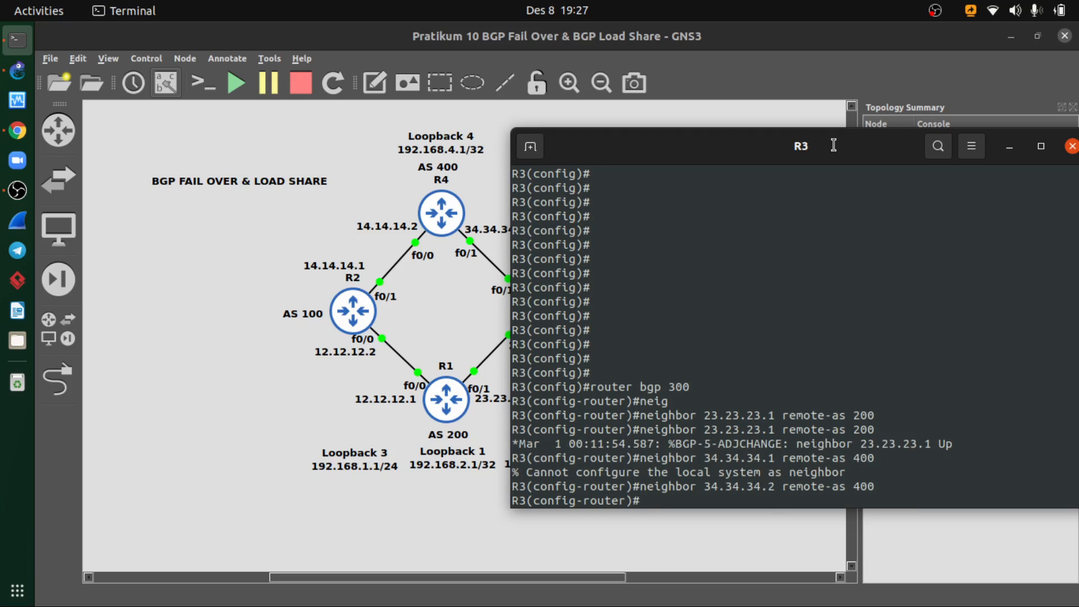
type("exit")
key("Return")
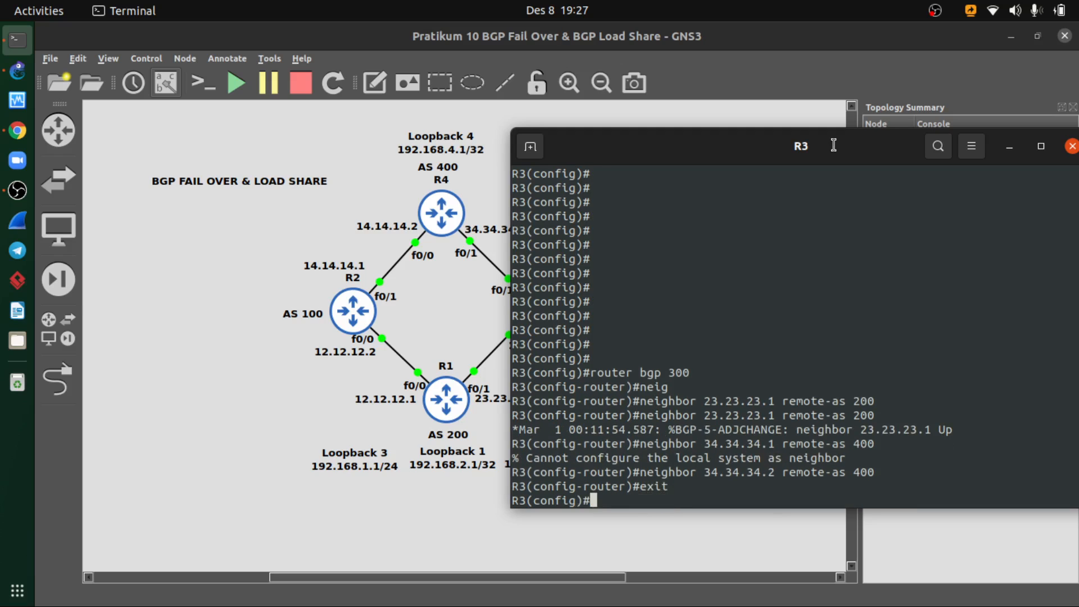
- Check R3's BGP neighbors with do show ip bgp summary
type("do show ip")
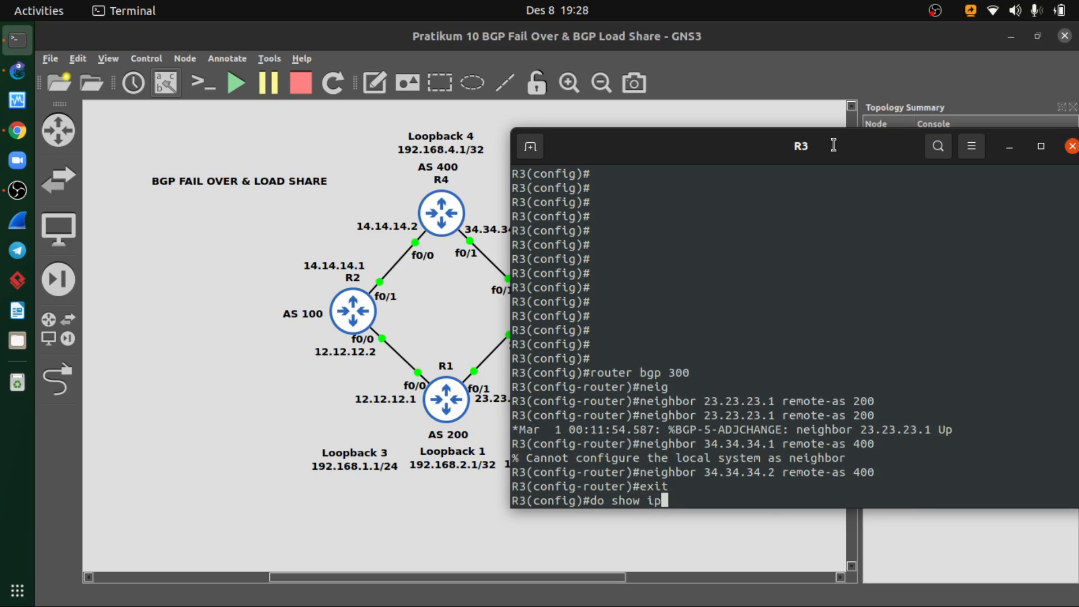
type(" bgp sumamry")
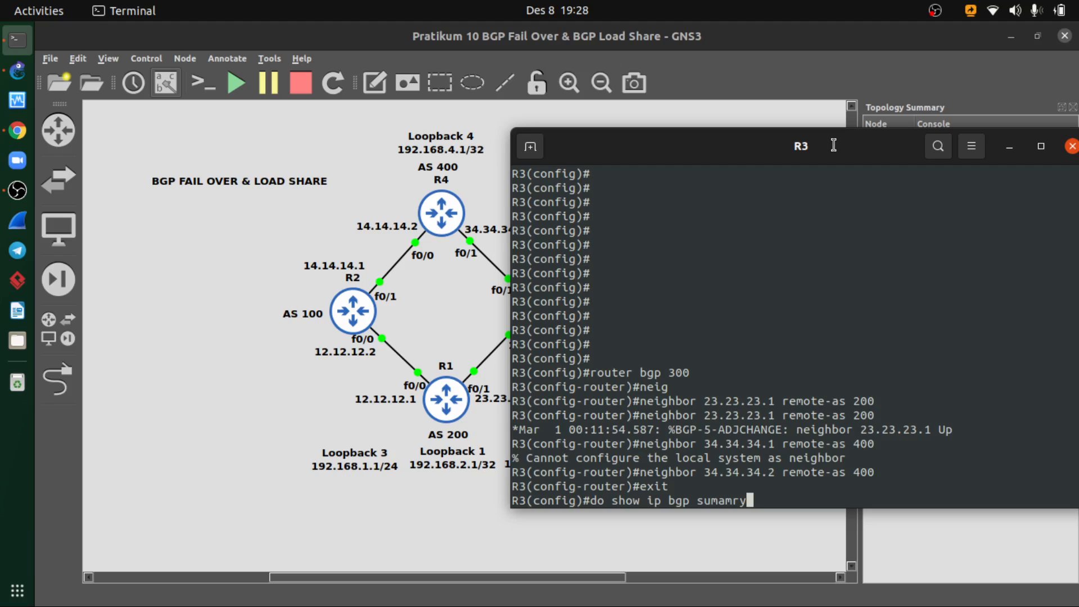
key("Return")
key("Up")
key("BackSpace")
key("BackSpace")
key("BackSpace")
key("BackSpace")
key("BackSpace")
key("BackSpace")
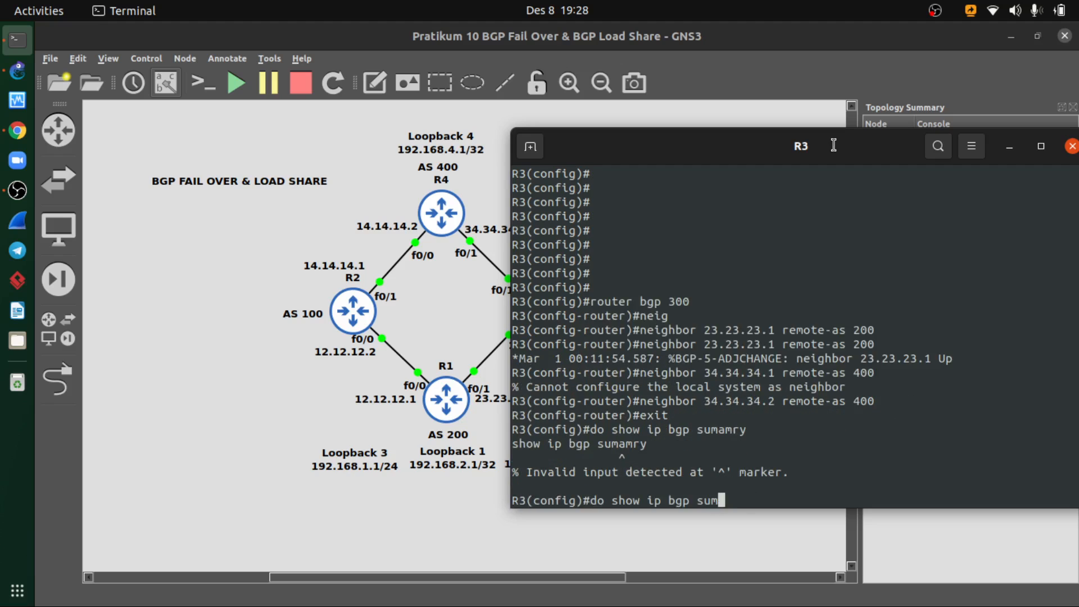
type("ummary")
key("Return")
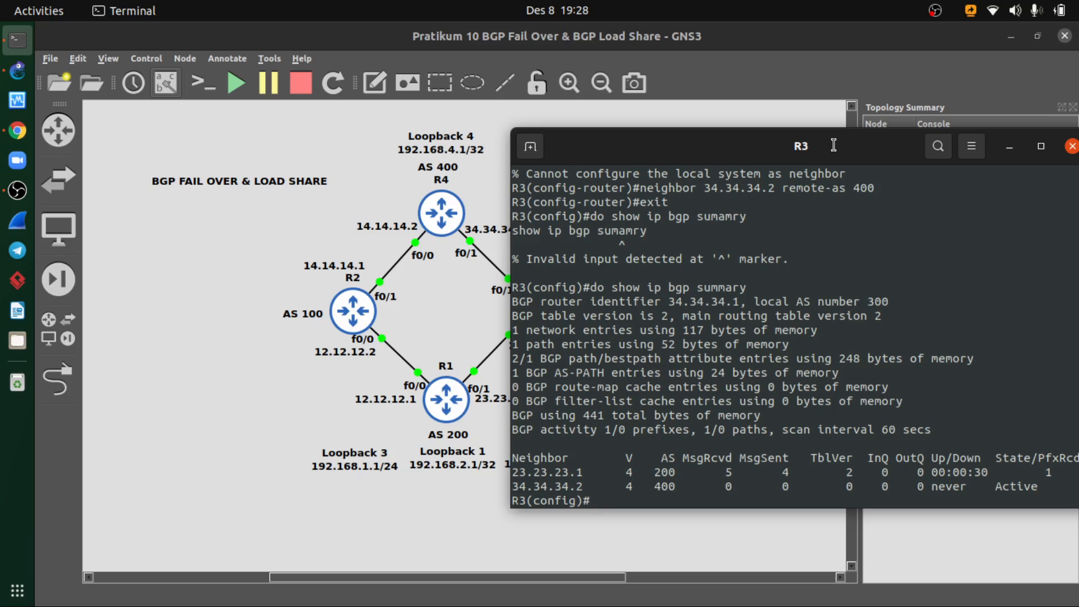
- Close R3's console and open the console of router R4
left_click_drag(834, 147, 606, 145)
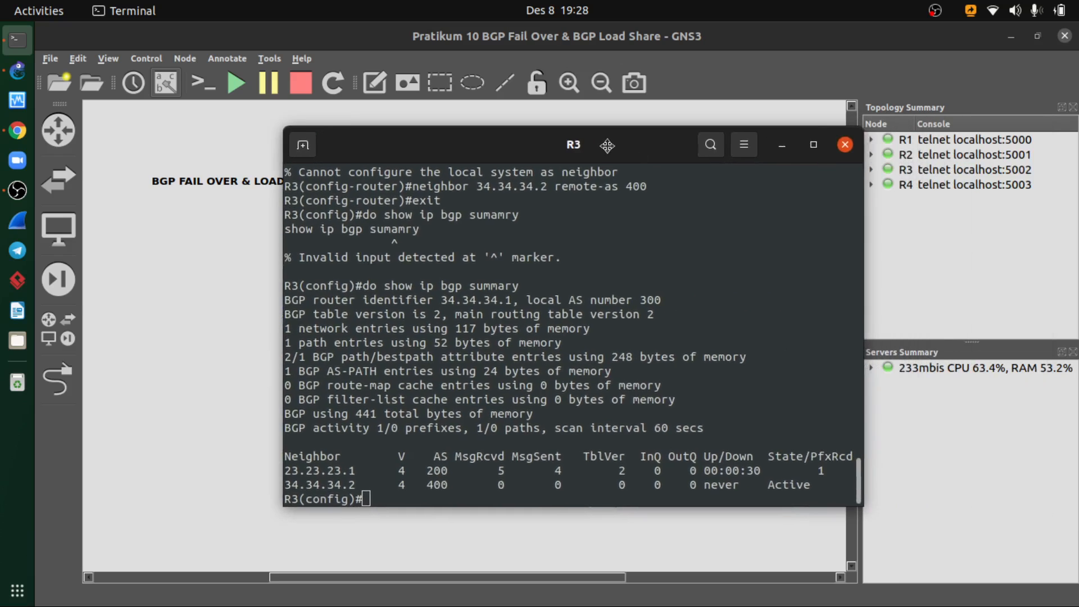
left_click(845, 145)
right_click(448, 216)
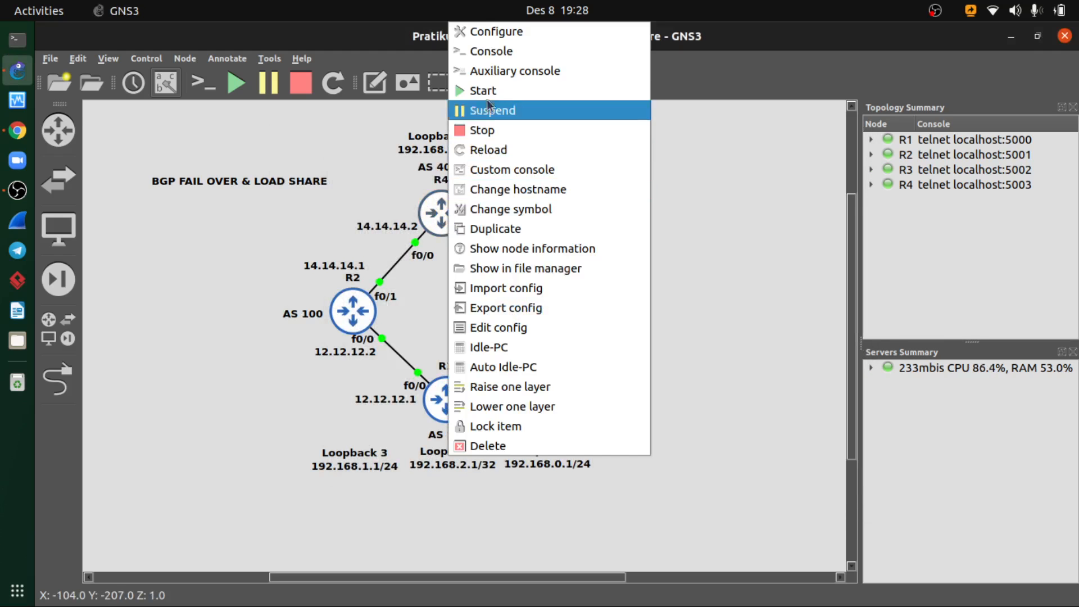
left_click(487, 53)
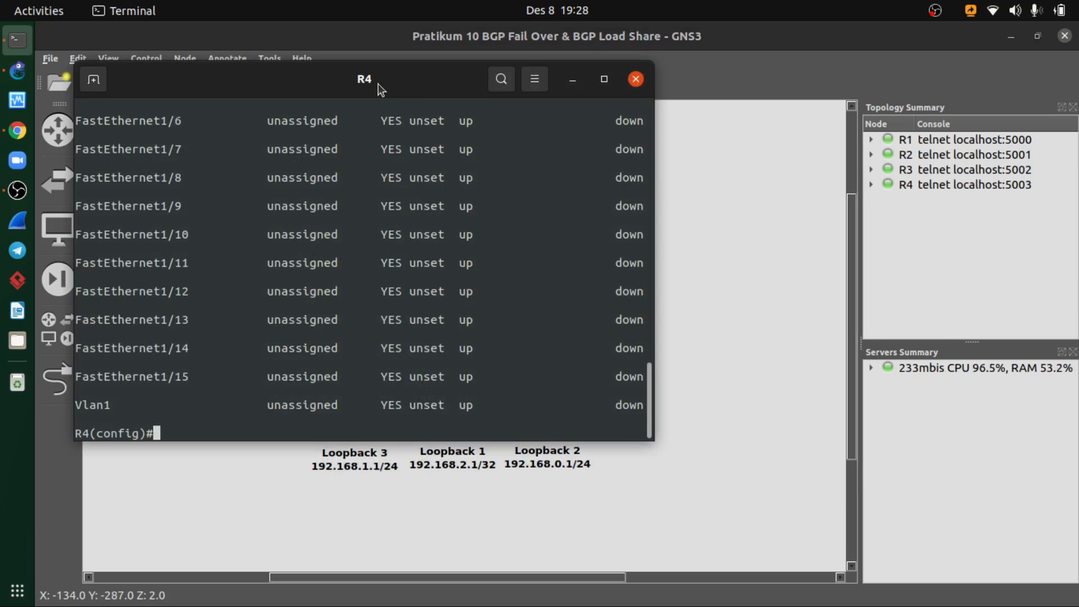
left_click_drag(378, 83, 607, 122)
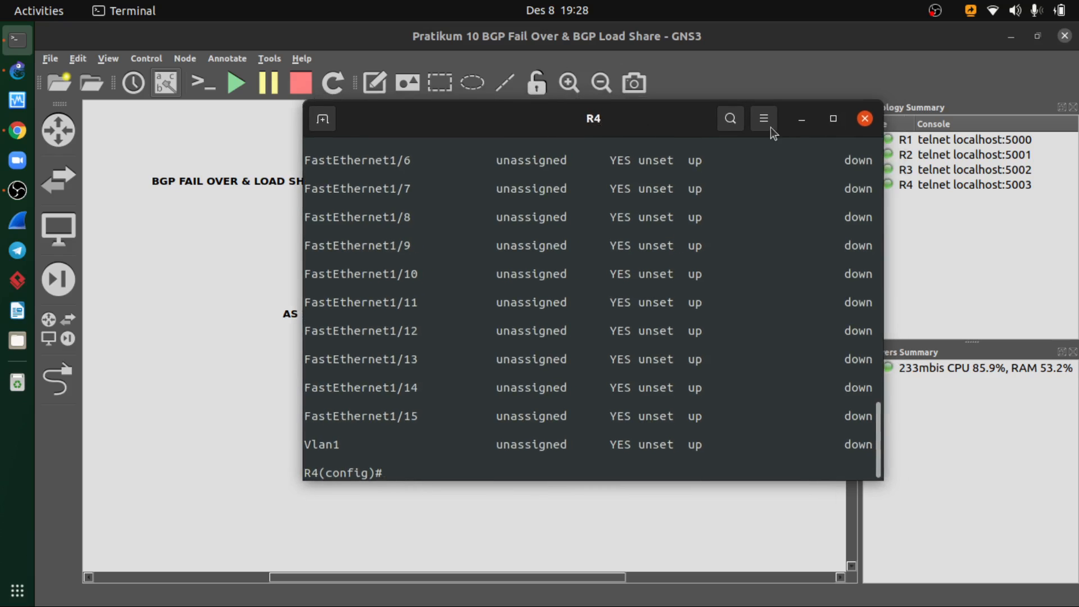
- Review R4's interface addresses with do show ip interface brief, through to the end of the list
scroll(576, 245, "up", 10)
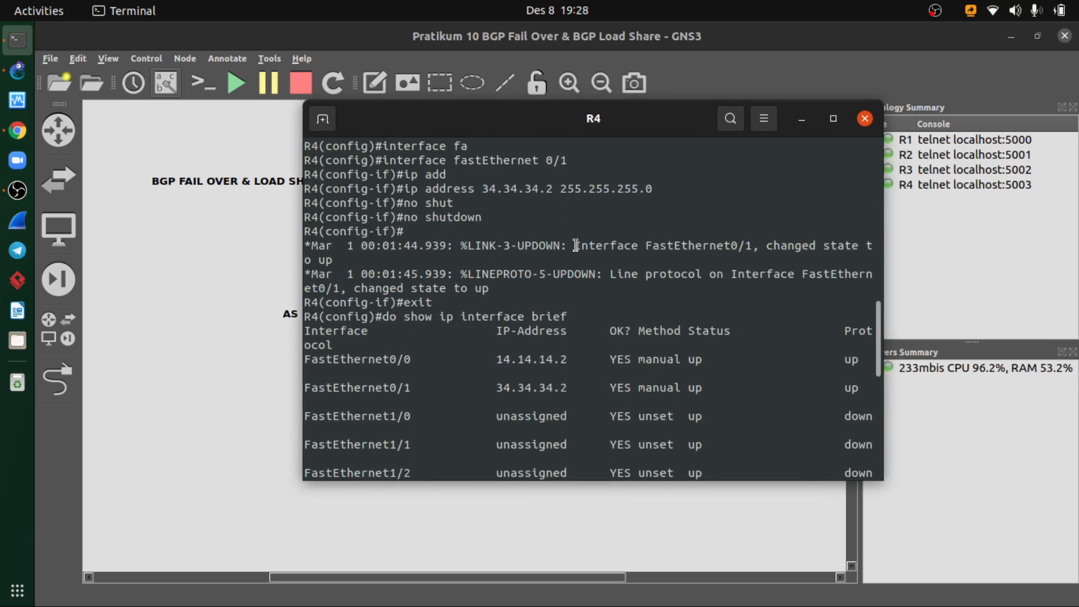
scroll(576, 246, "down", 10)
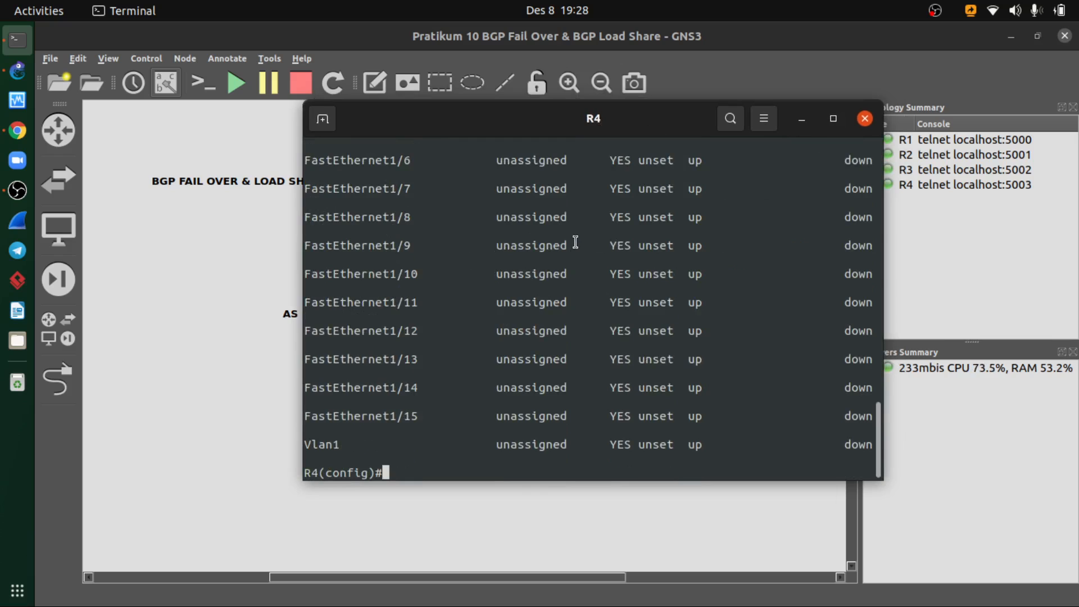
key("Up")
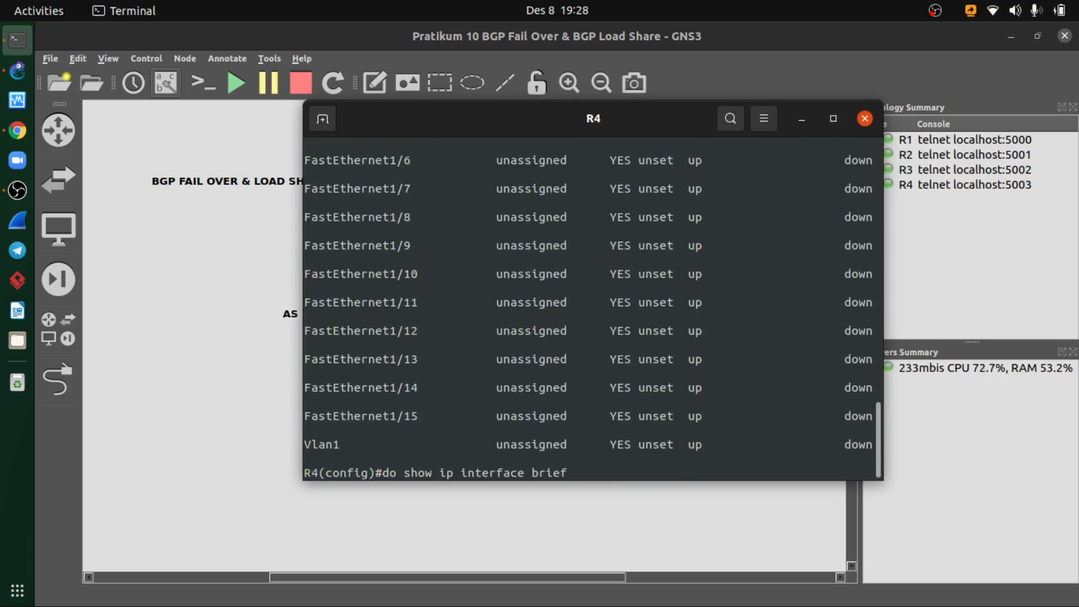
key("Return")
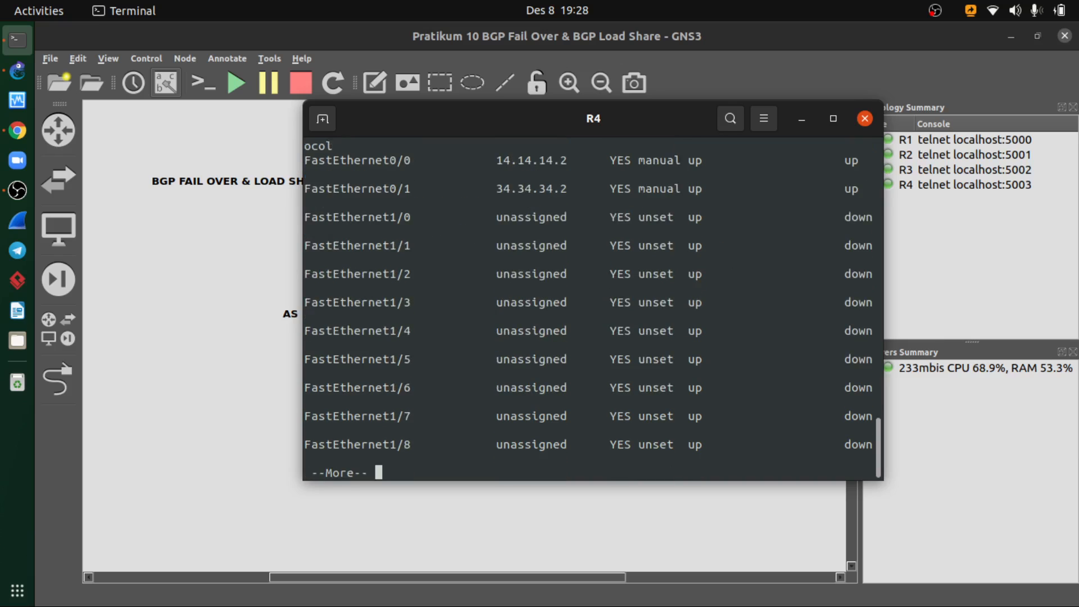
key("space")
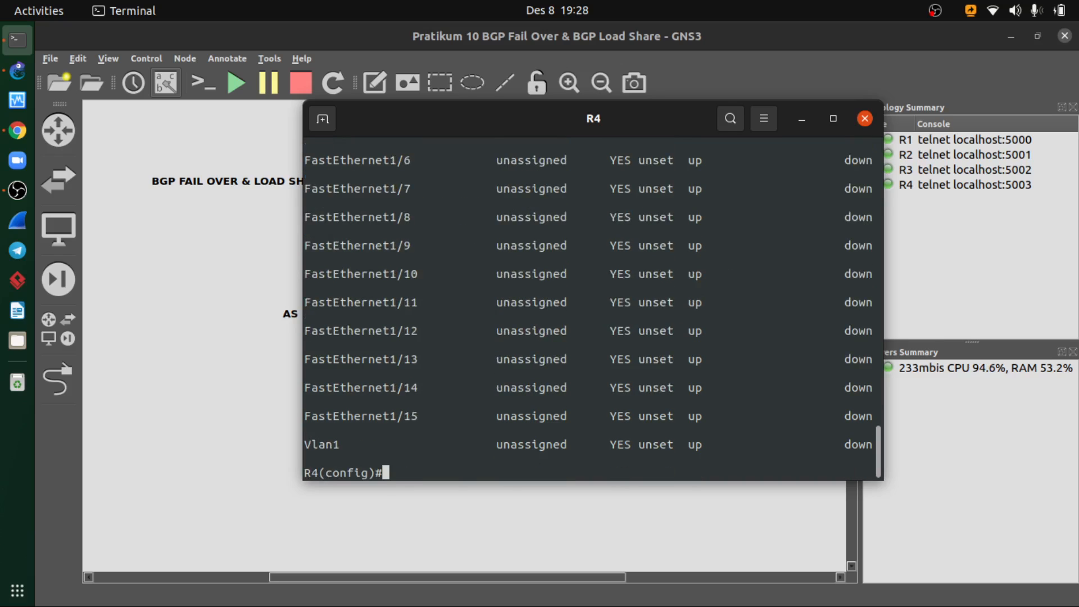
- Check R4's loopback number in the topology and enter the configuration of interface loopback 4
left_click_drag(537, 130, 575, 144)
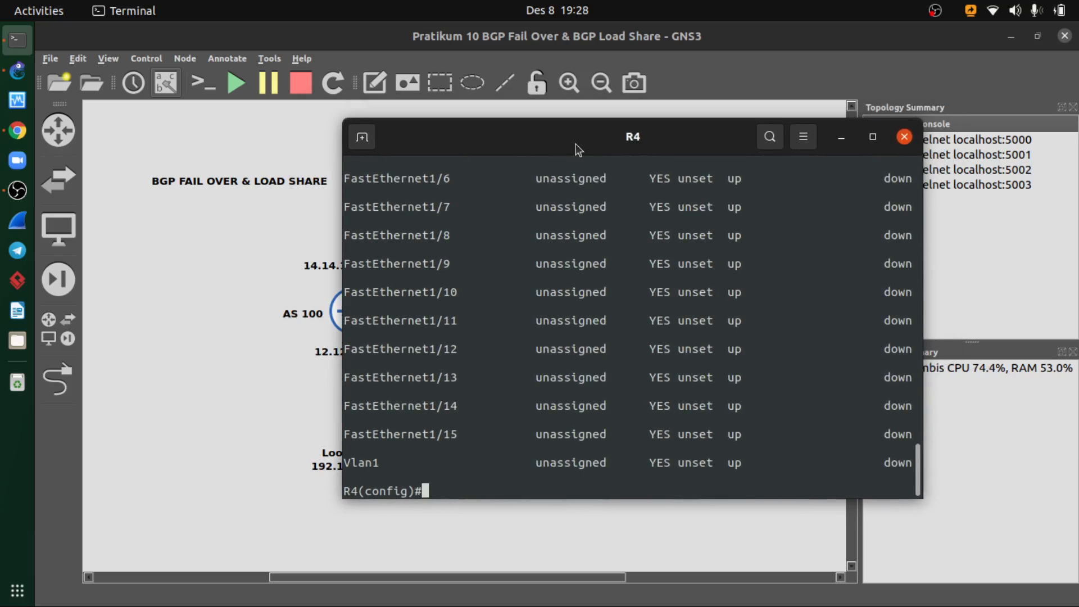
type("inter")
key("Tab")
type("lo")
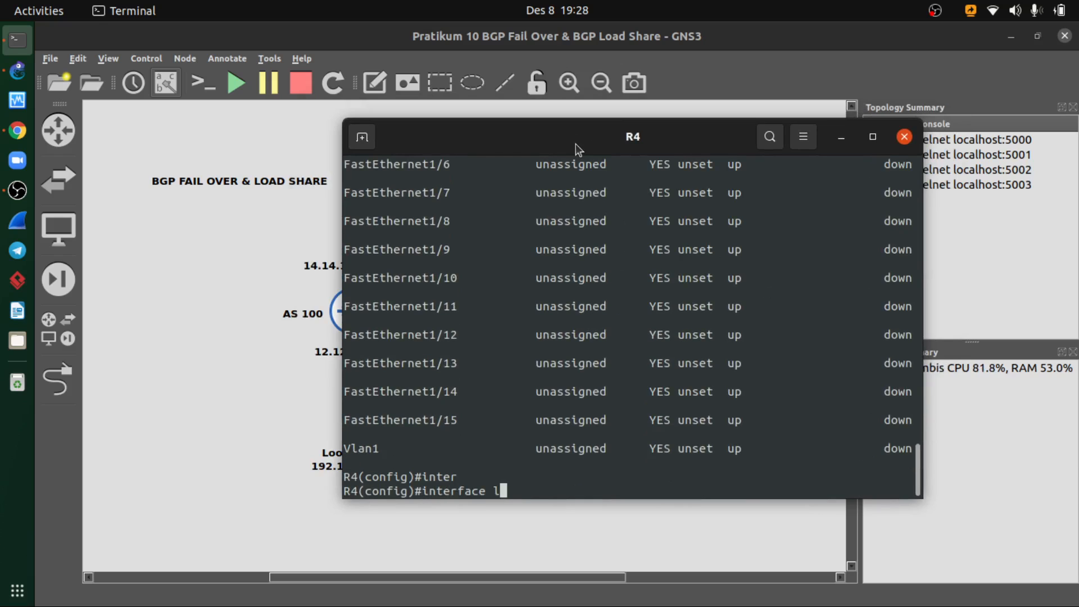
key("Tab")
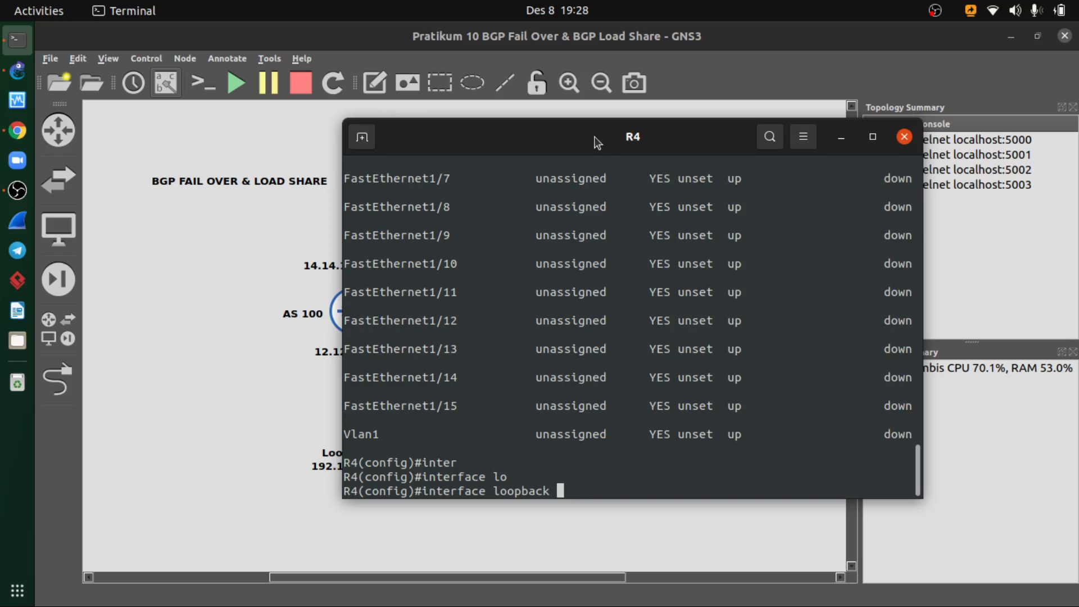
left_click_drag(593, 138, 570, 172)
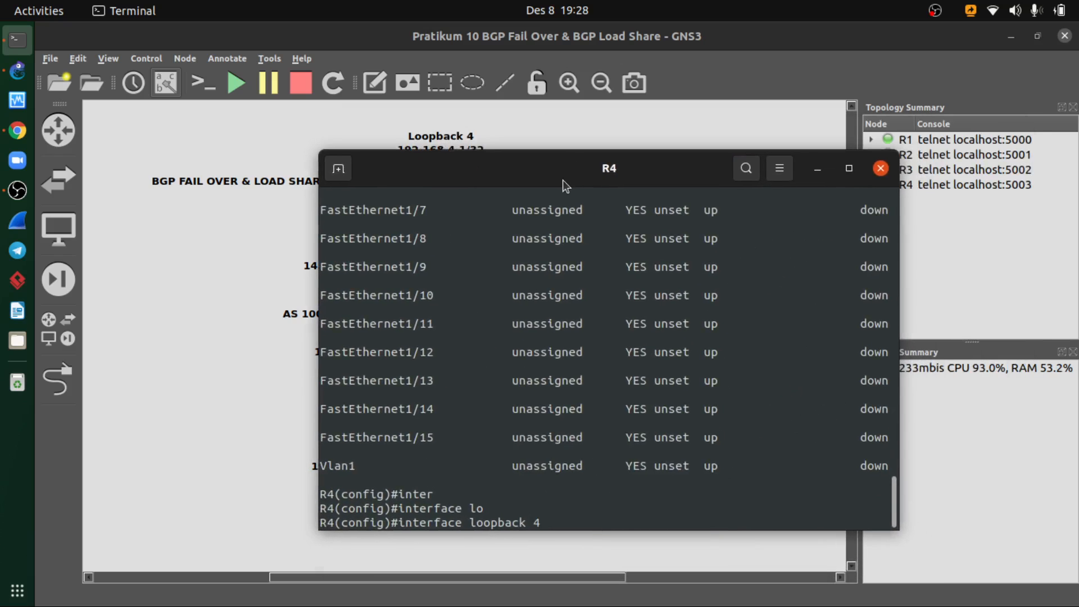
key("Return")
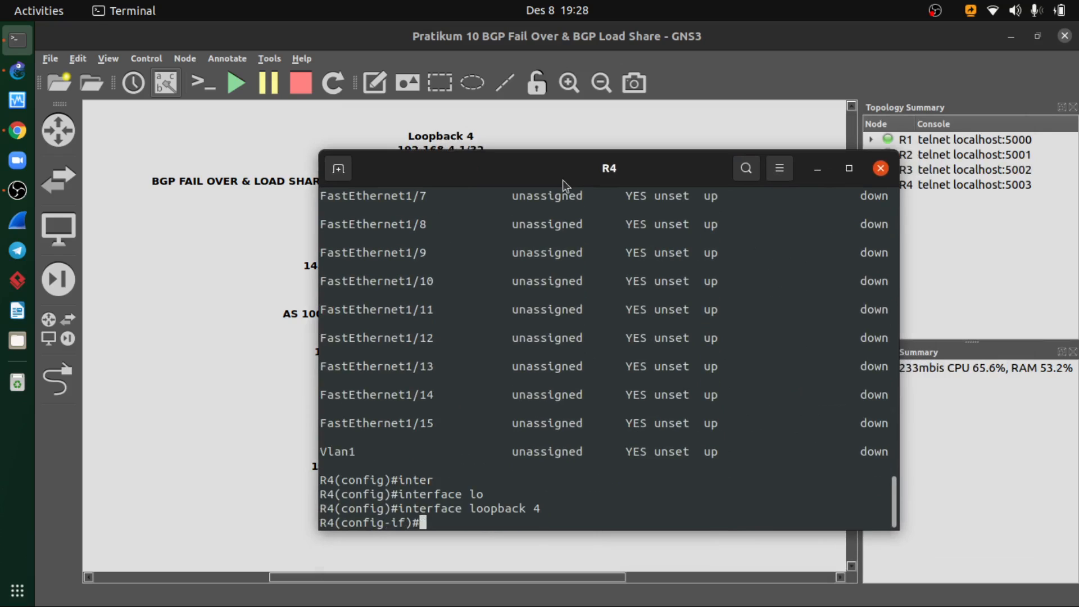
- Assign IP address 192.168.4.1 with mask 255.255.255.255 to R4's loopback 4, following the topology label
type("ip add")
key("Tab")
type("1")
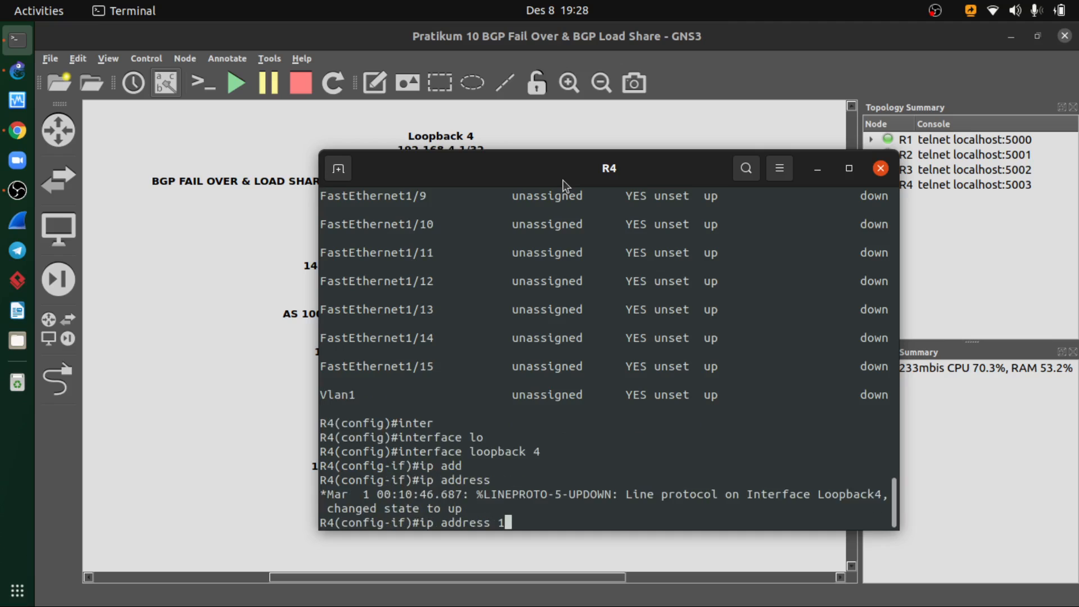
type("92.168.4.1")
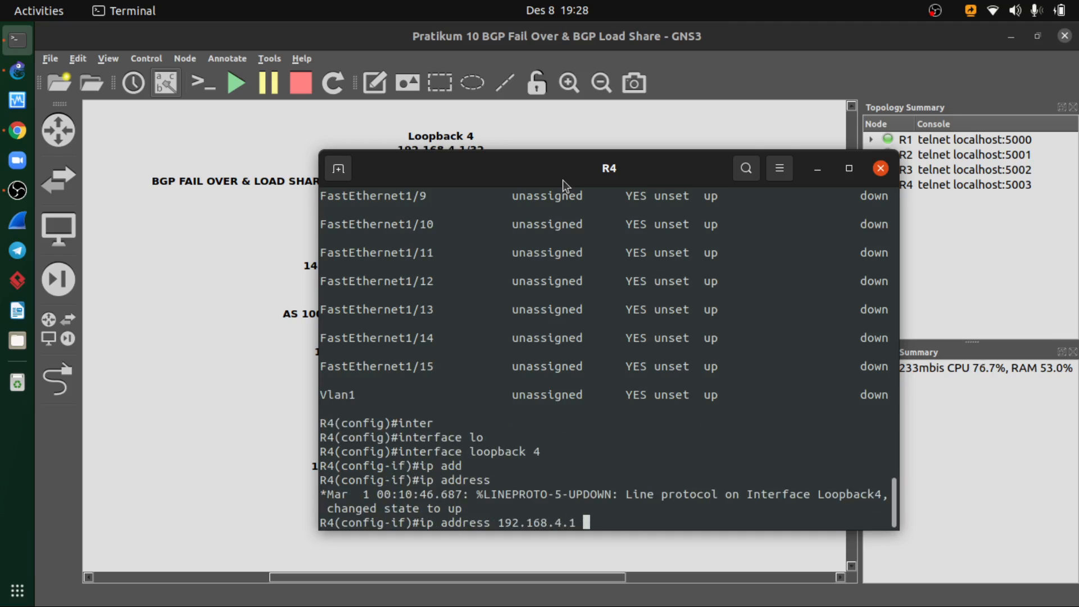
left_click_drag(561, 180, 498, 190)
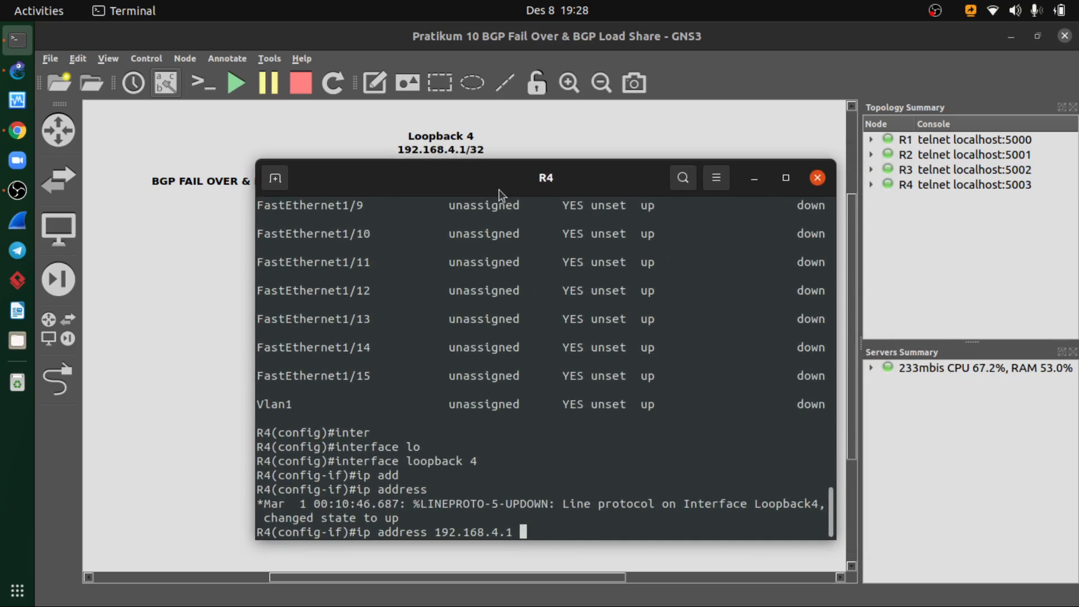
type("255.255")
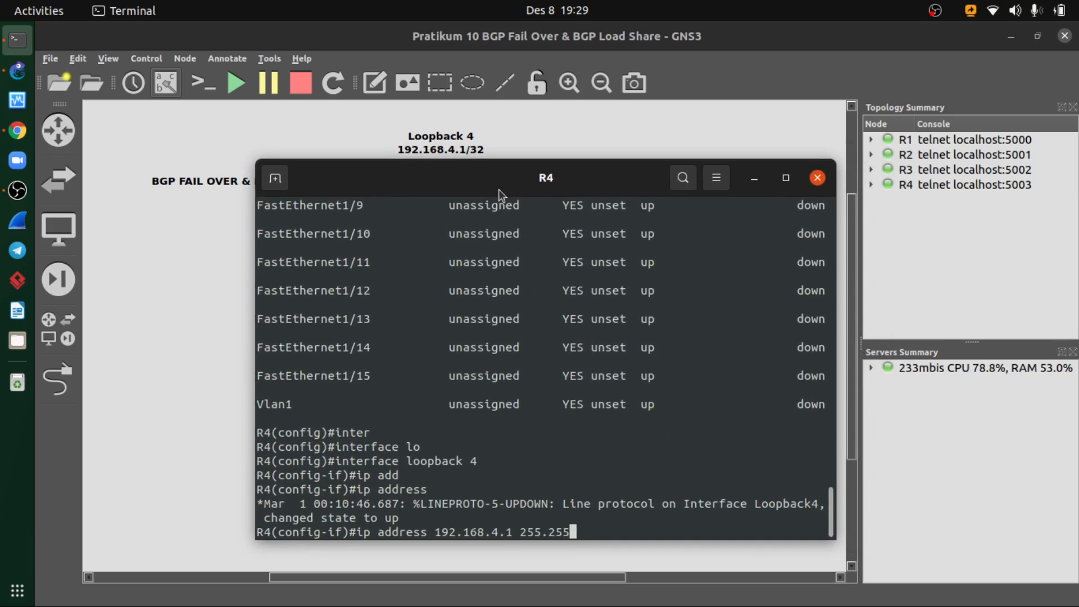
type(".255.255")
key("Return")
- Enable R4's loopback 4 with no shutdown and exit the interface configuration
type("no shut")
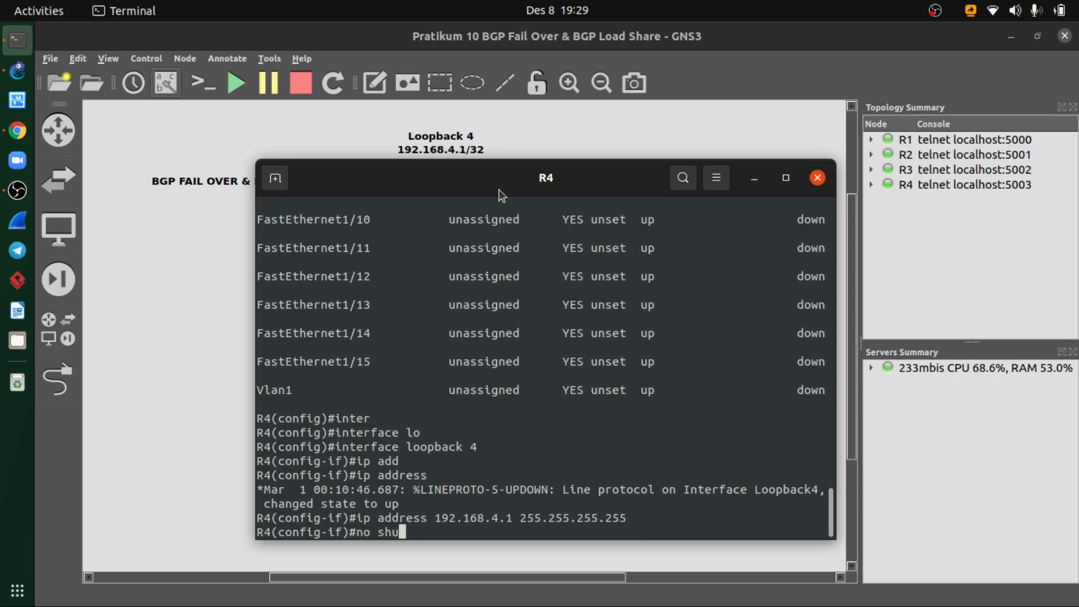
key("Return")
type("no shutdown")
key("Return")
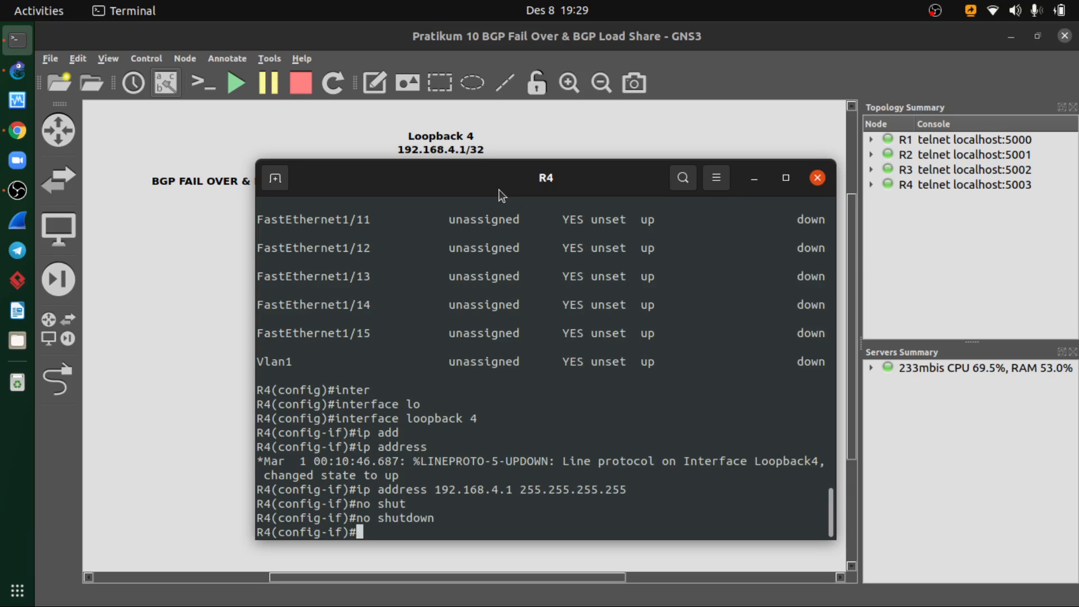
type("exit")
key("Return")
- Review R4's interfaces, including loopback 4, with do show ip interface brief through to the end of the list
type("no shut")
key("Tab")
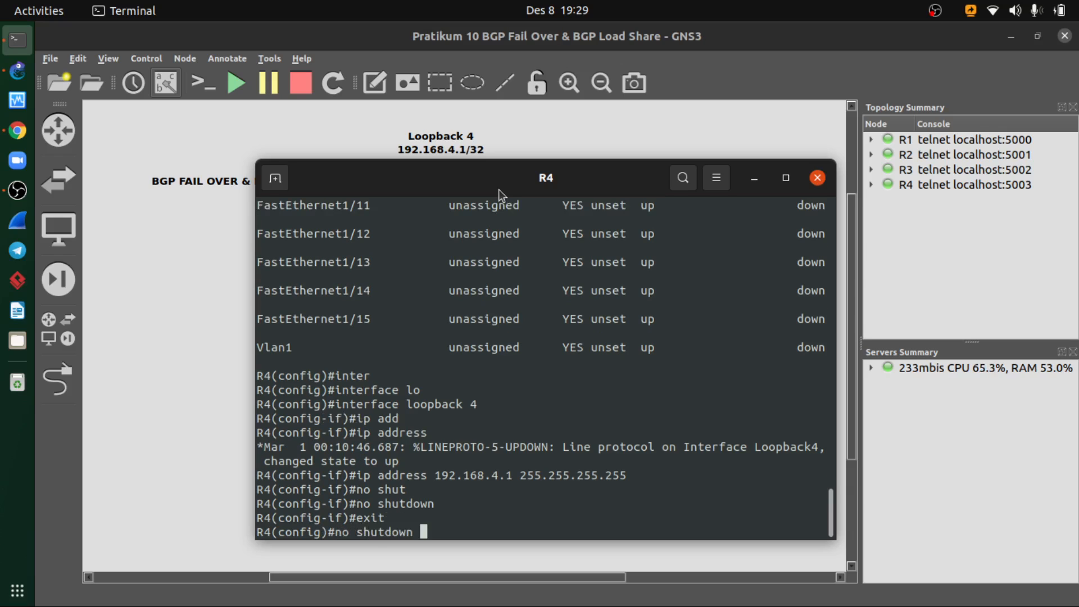
key("Up")
key("Up")
key("Up")
key("Up")
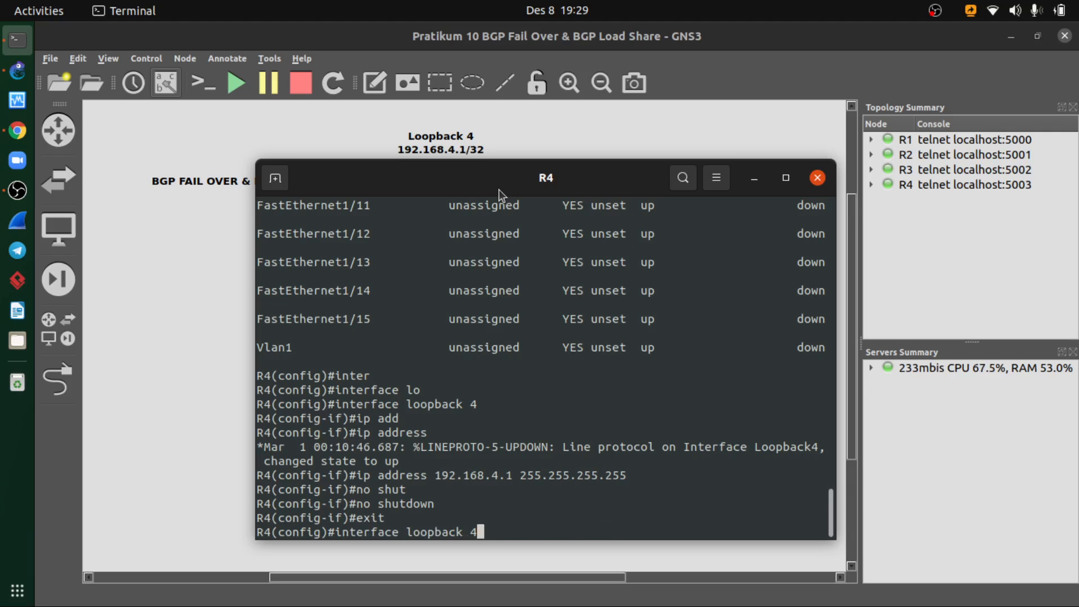
key("Up")
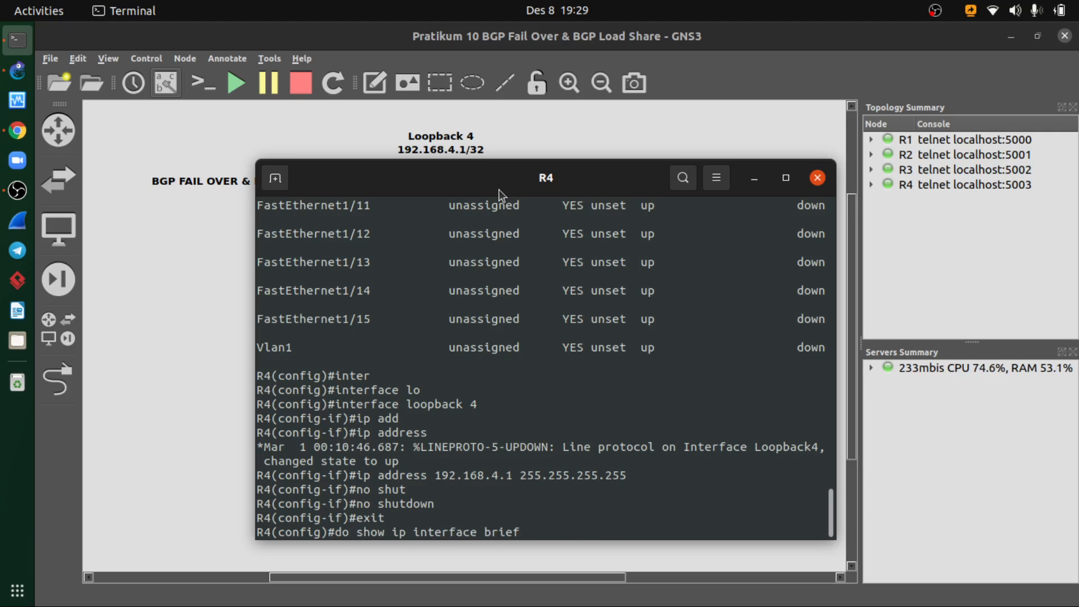
key("Return")
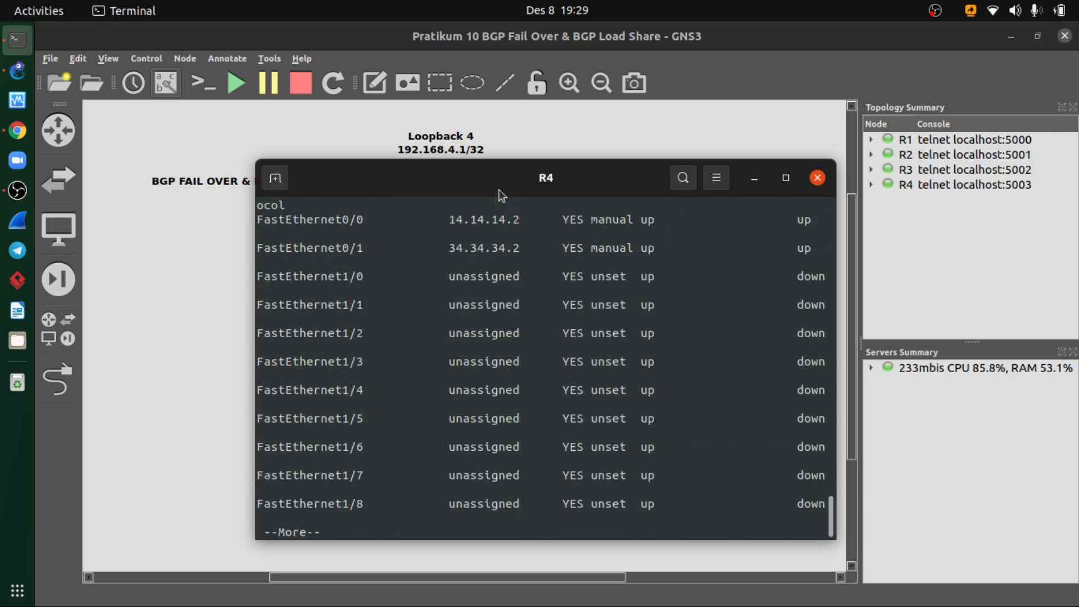
key("space")
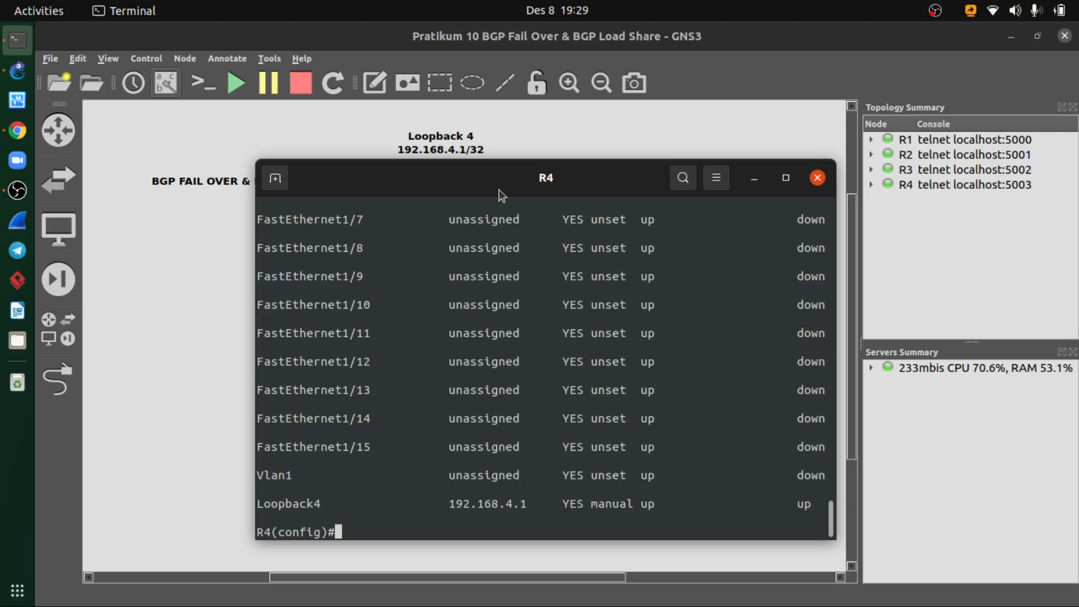
- Read R4's AS number in the topology and enter its BGP configuration with router bgp 400
left_click_drag(459, 179, 424, 207)
type("r")
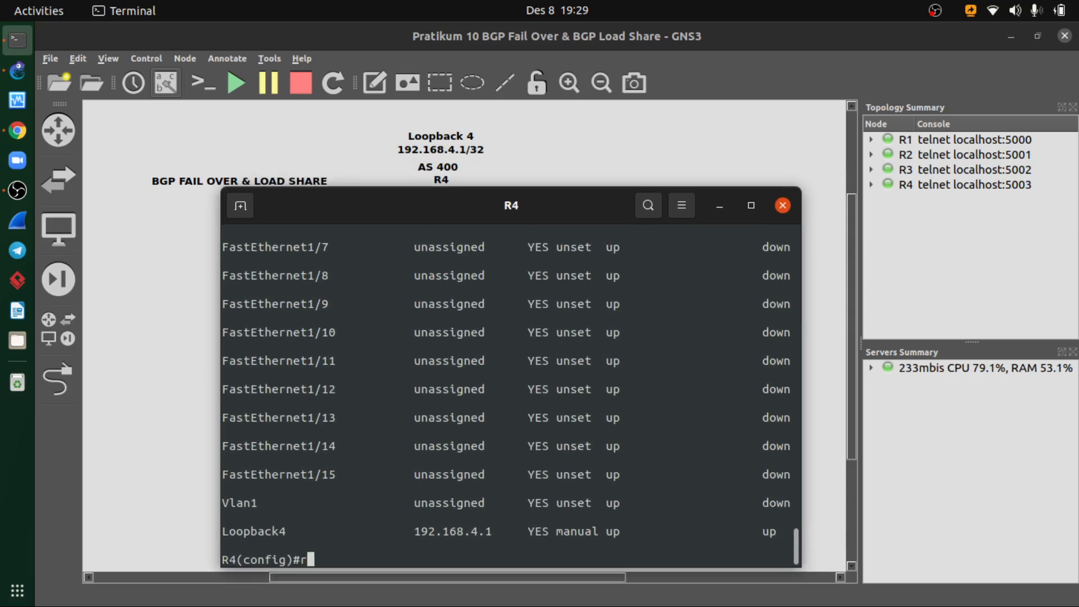
type("outer bgp 400")
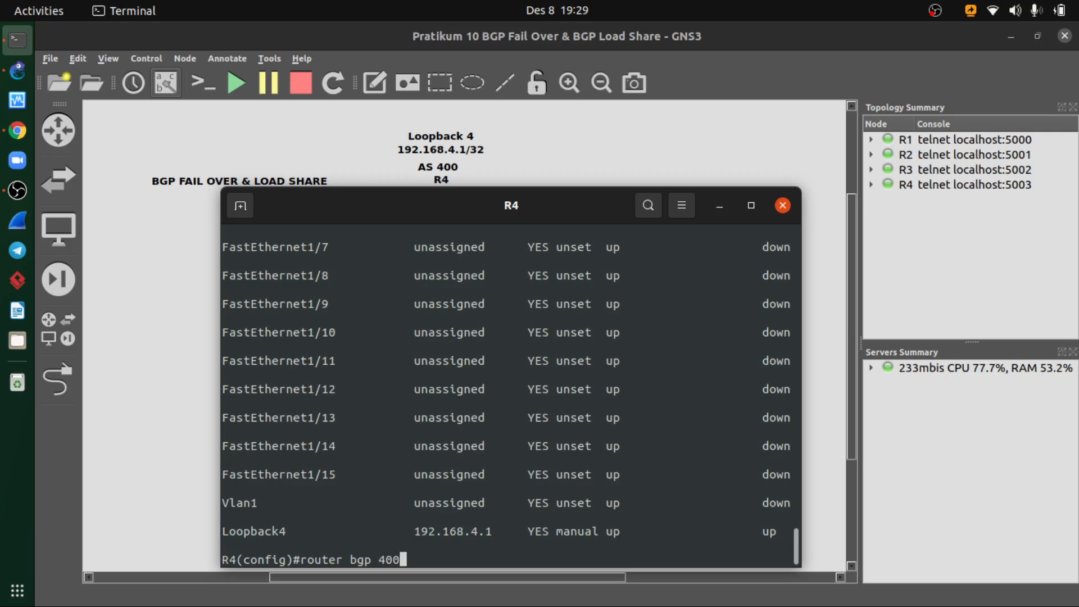
key("Return")
- Add BGP neighbor 14.14.14.1 with remote AS 100 on R4, following R2's topology labels
type("neig")
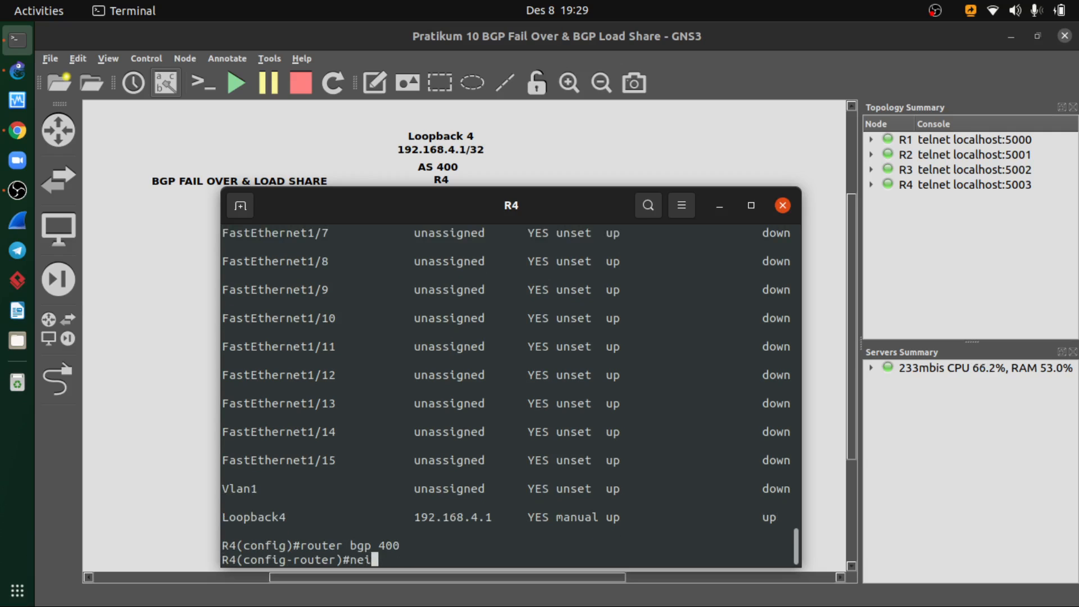
key("Tab")
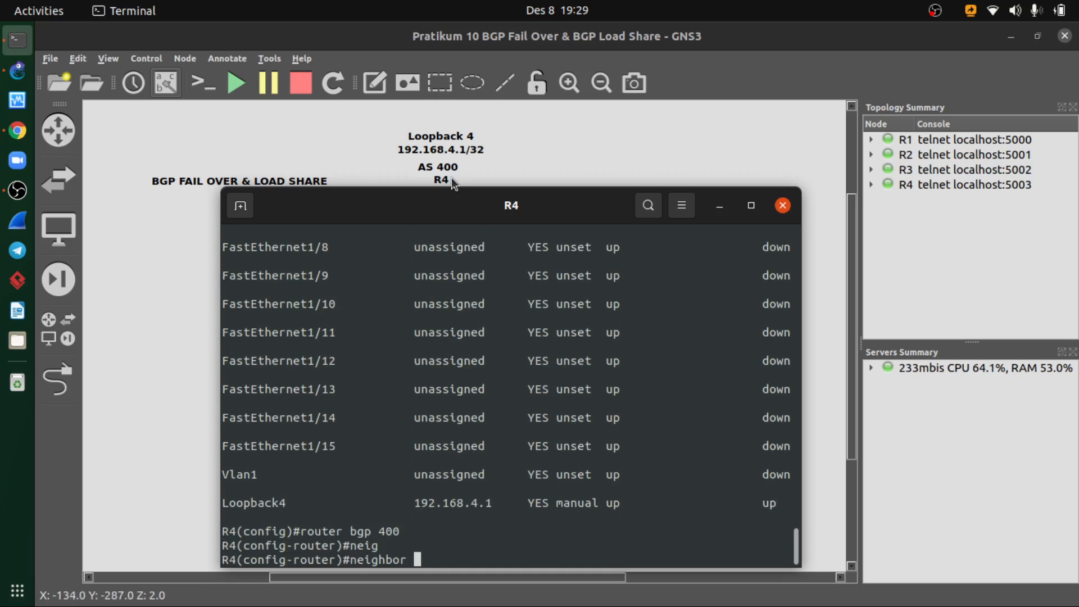
left_click_drag(452, 207, 668, 133)
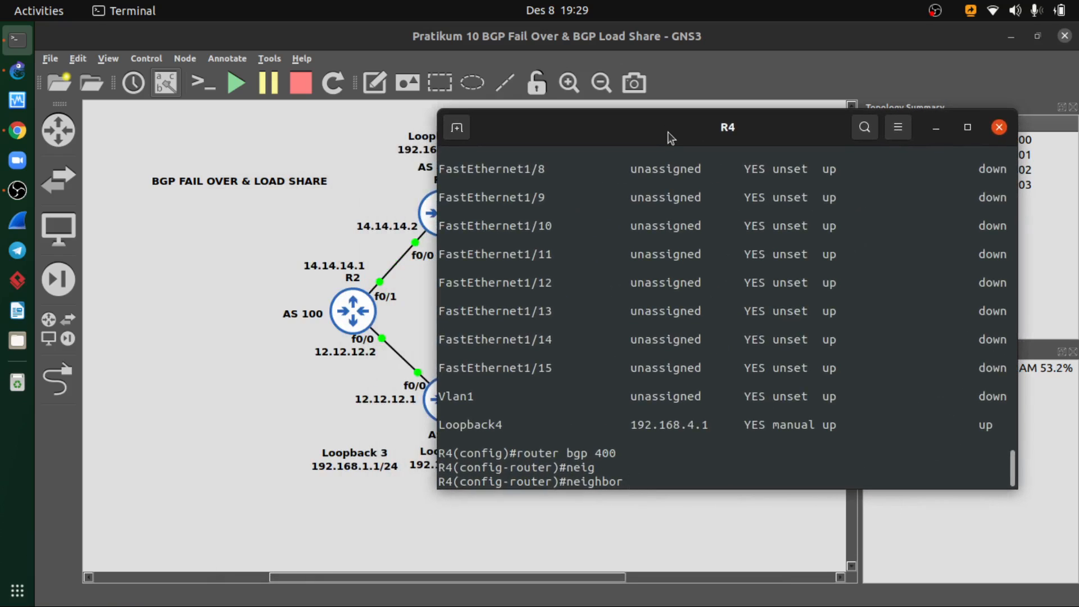
type("14.1")
type("4.14.1")
type(" ne")
key("BackSpace")
key("BackSpace")
type("remote-as")
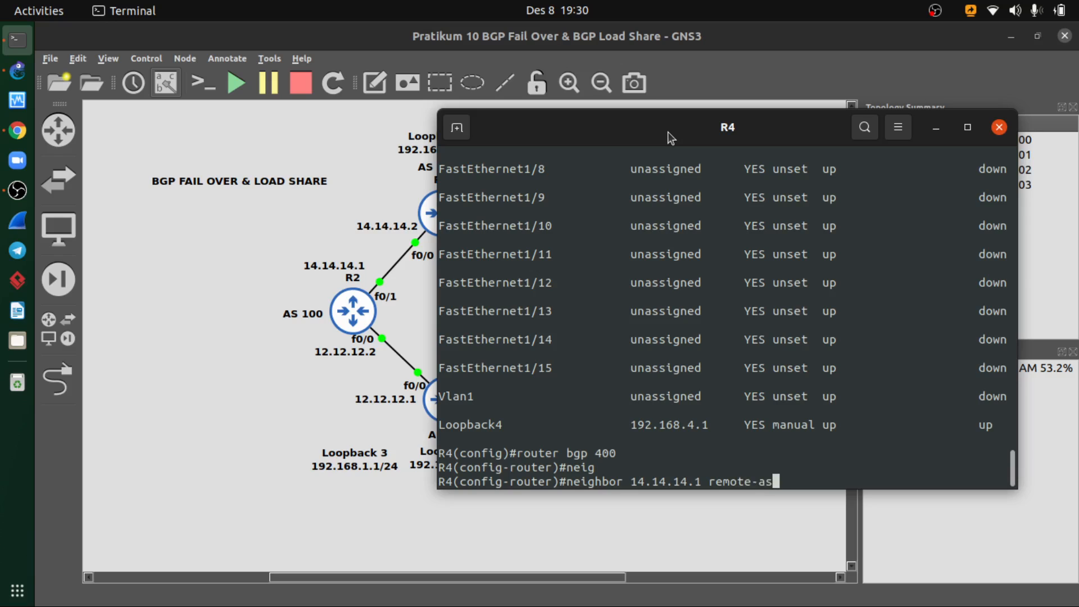
type(" 100")
key("Return")
- Check R3's AS number in the topology and add BGP neighbor 23.23.23.1 with remote AS 300 on R4
key("Up")
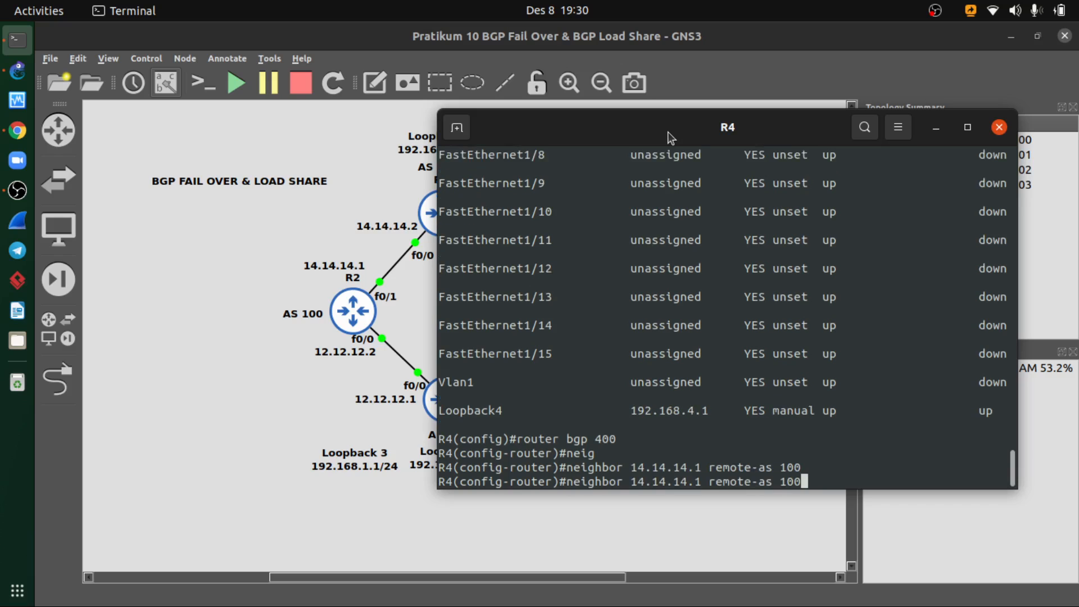
key("BackSpace")
key("BackSpace")
key("BackSpace")
left_click_drag(667, 131, 502, 183)
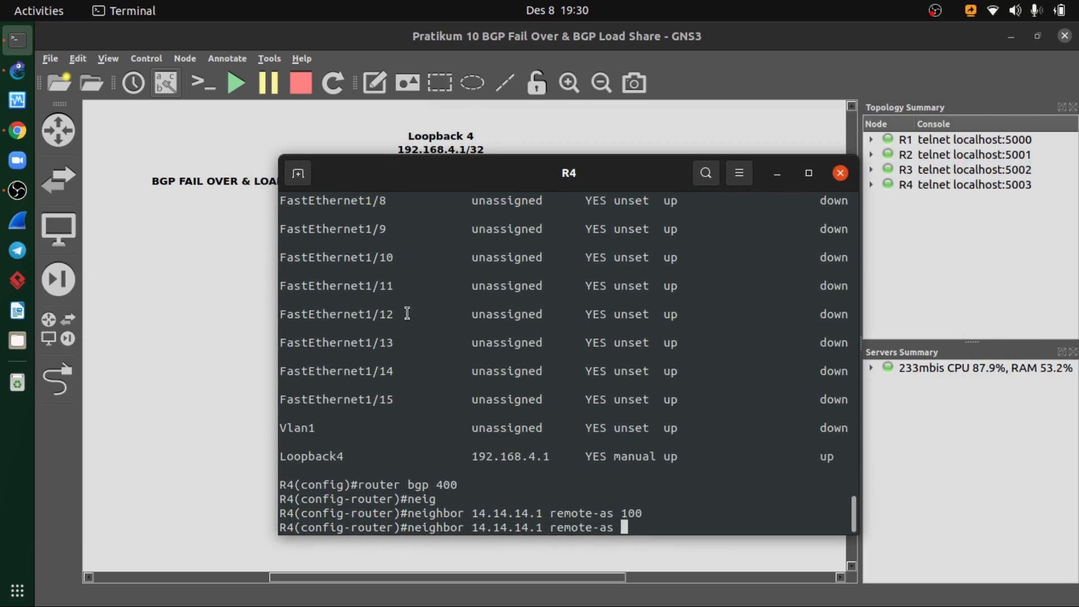
left_click(768, 178)
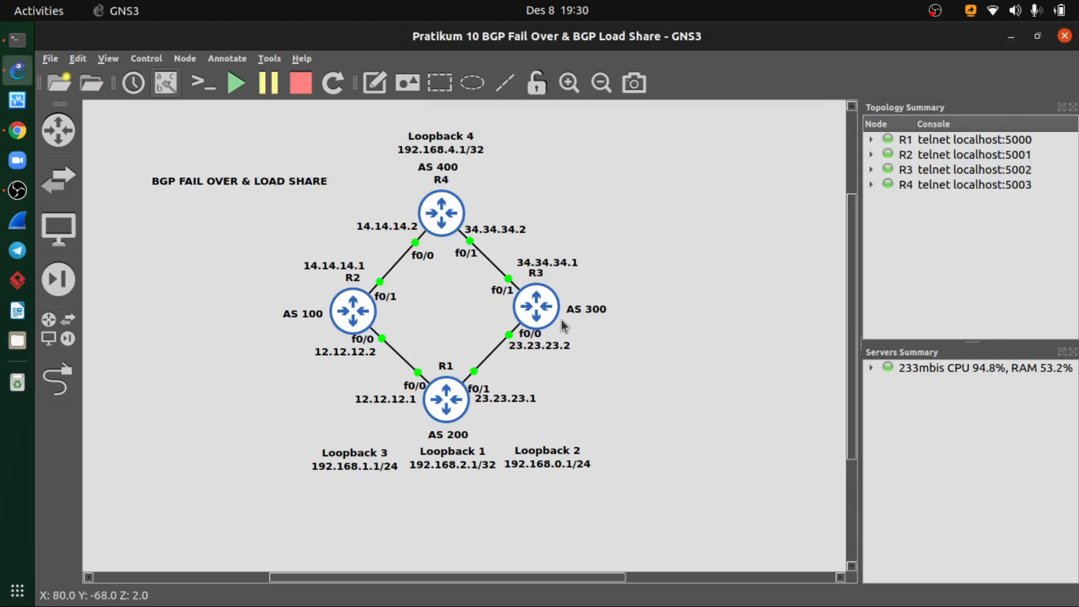
left_click_drag(483, 581, 467, 584)
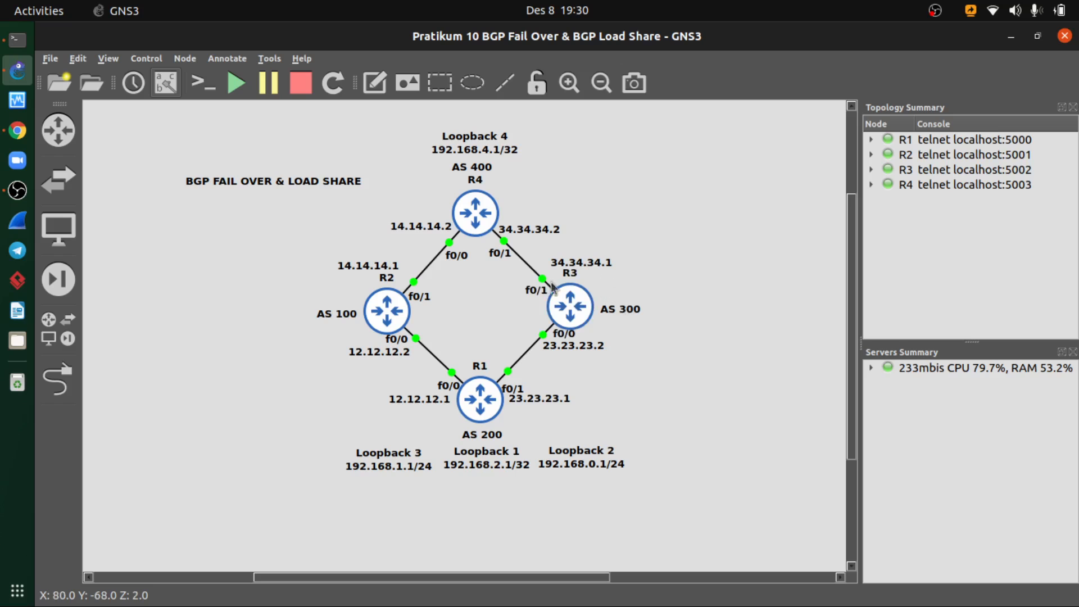
left_click(18, 39)
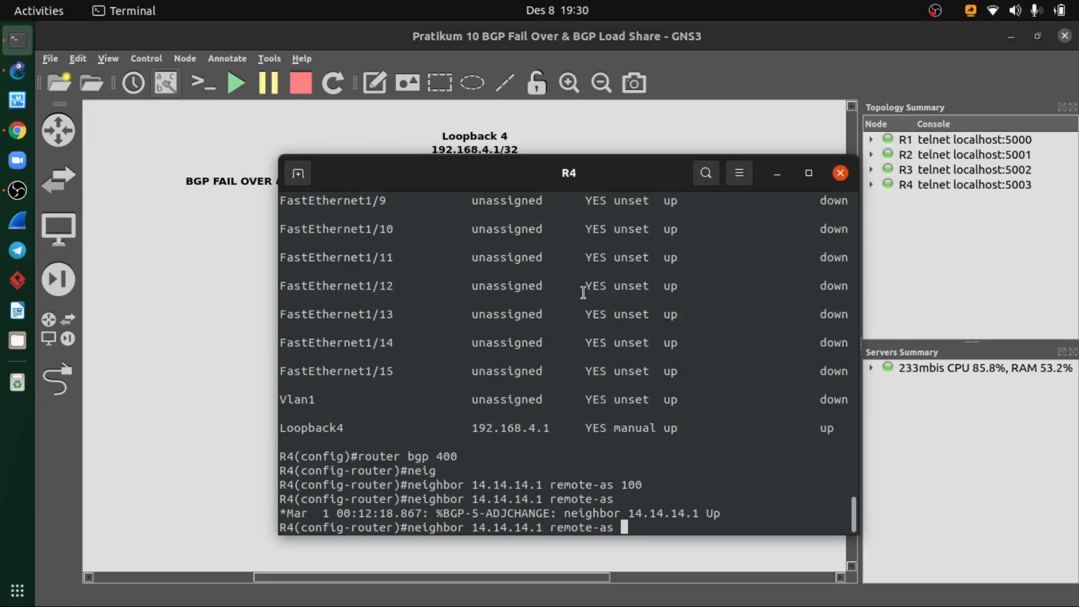
type("300")
key("Left")
key("Left")
key("Left")
key("Left")
key("Left")
key("Left")
key("Left")
key("Left")
key("Left")
key("Left")
key("Left")
key("Left")
key("Left")
key("Left")
key("Left")
key("Left")
key("Left")
key("Right")
key("BackSpace")
key("BackSpace")
key("BackSpace")
key("BackSpace")
key("BackSpace")
key("BackSpace")
key("BackSpace")
key("BackSpace")
key("BackSpace")
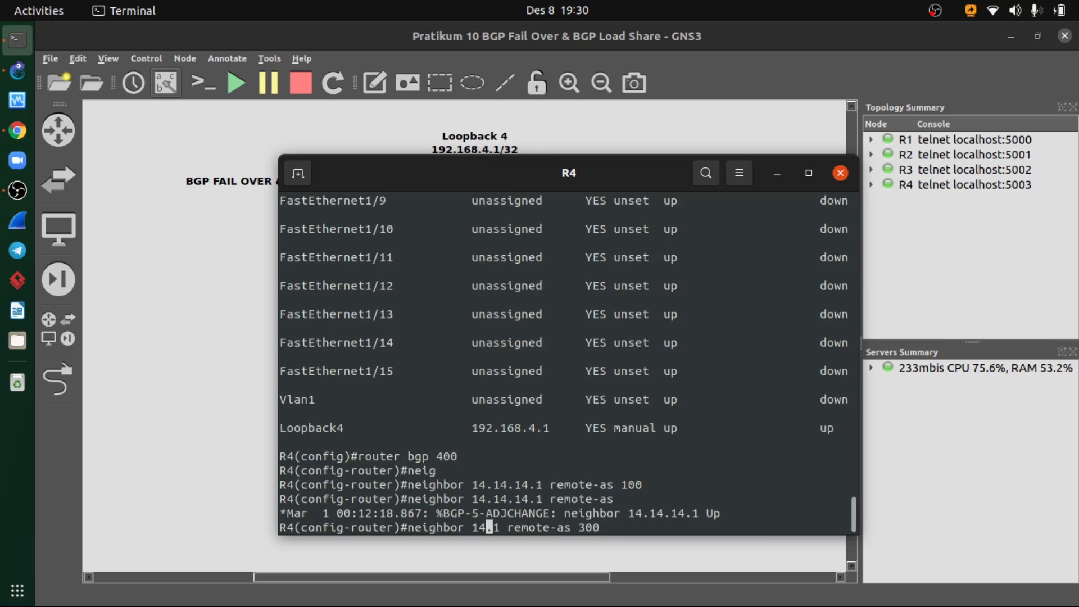
type("23.23.23")
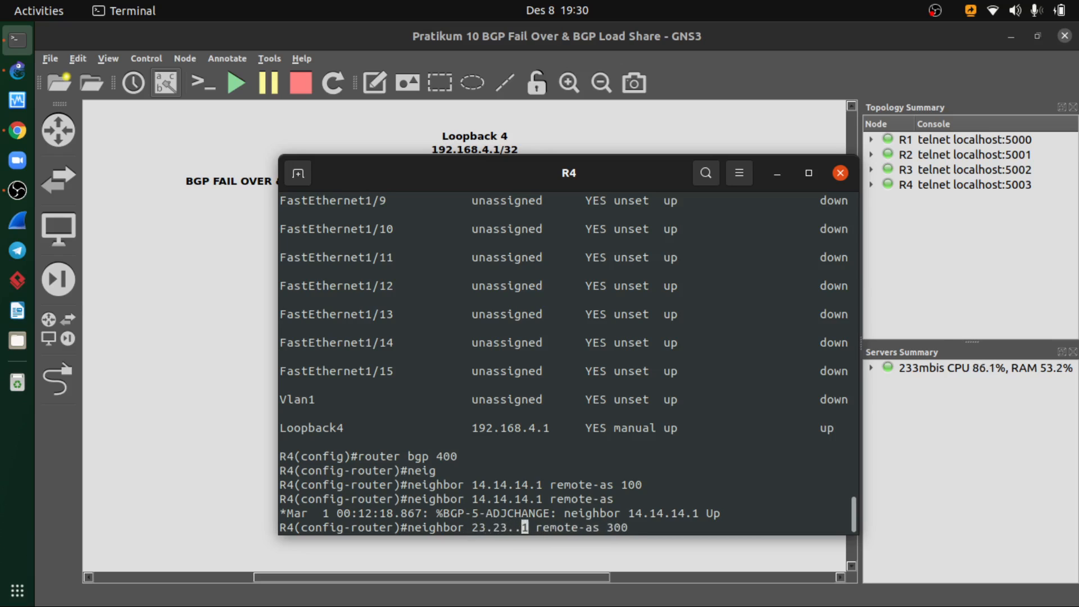
key("Return")
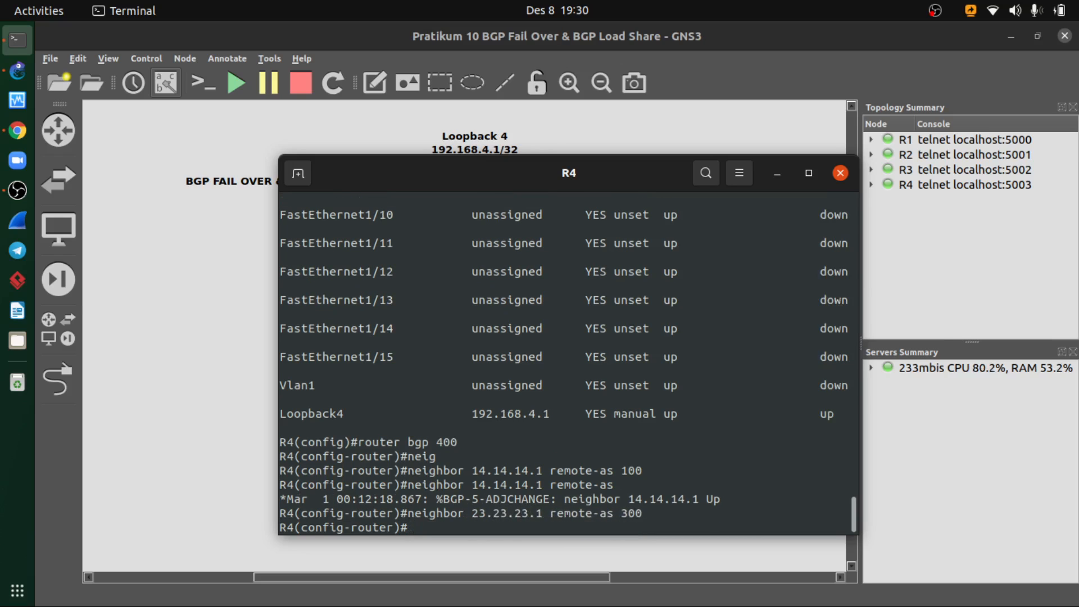
- Advertise network 192.168.4.1 mask 255.255.255.255 in R4's BGP, consulting the course PDF, and exit the router configuration
type("net")
key("Tab")
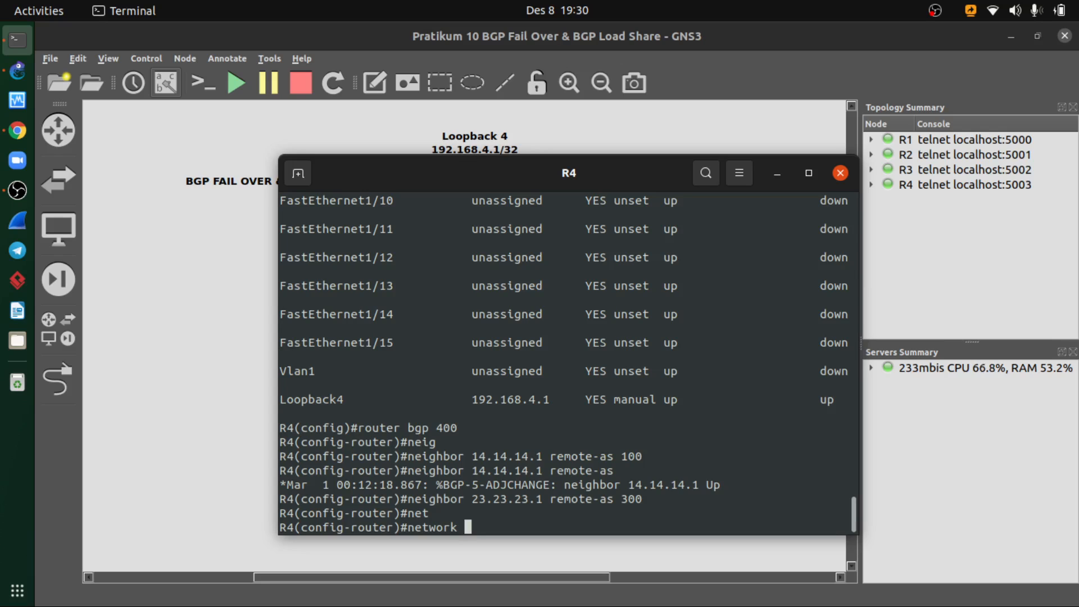
type("192.168.4.1")
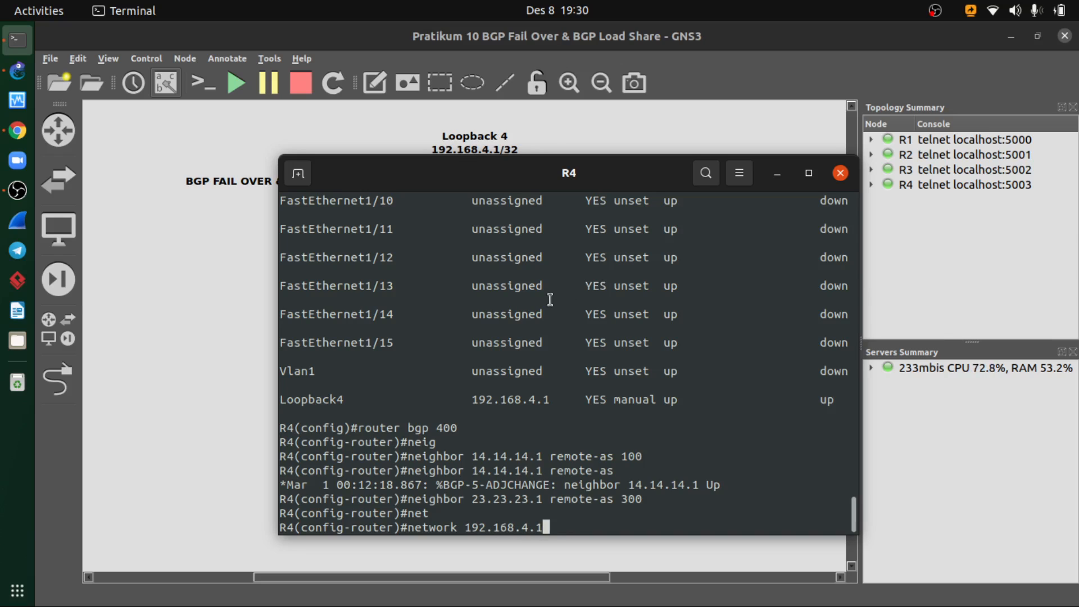
left_click(17, 130)
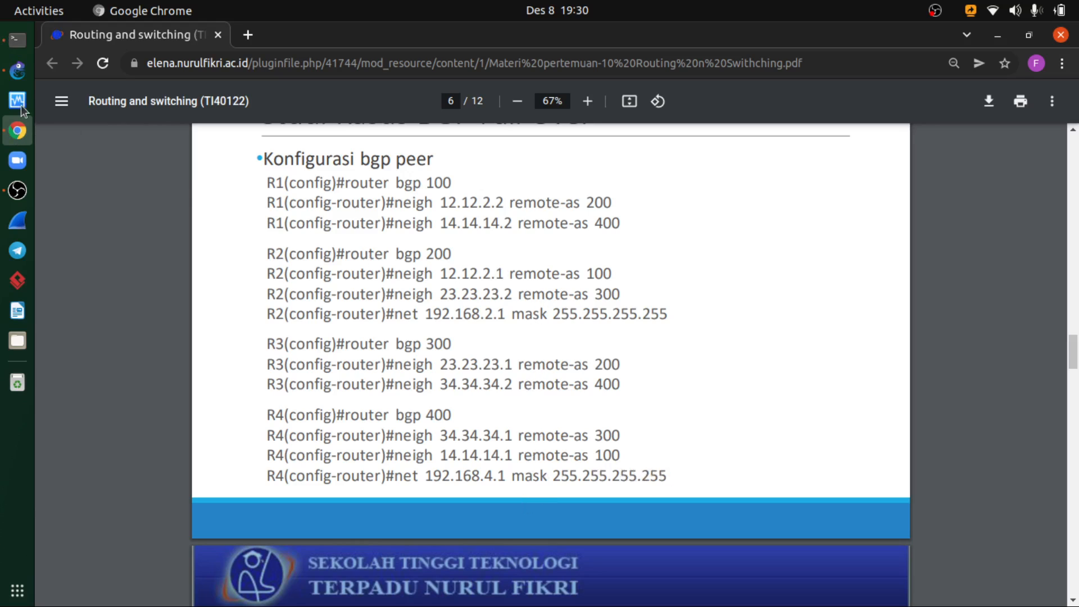
left_click(20, 79)
left_click(17, 41)
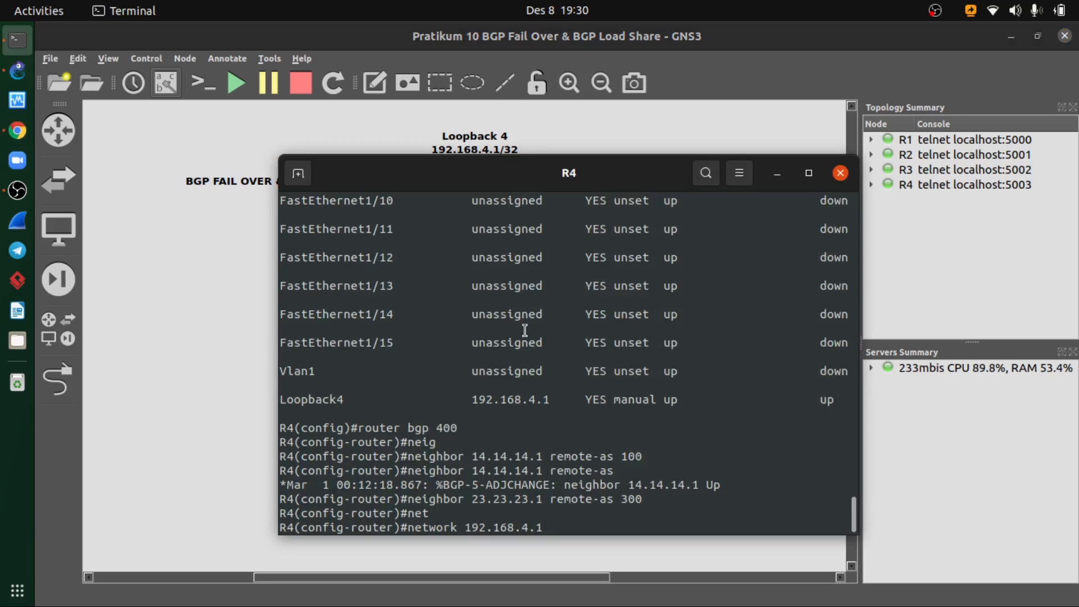
type("mask 255.255.2")
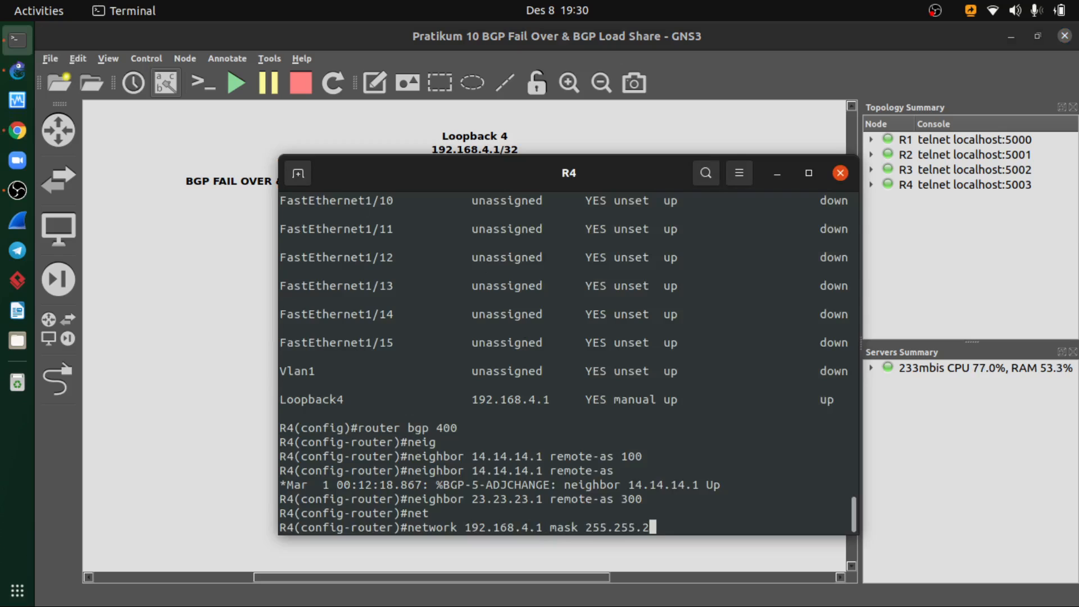
type("55.255")
key("Return")
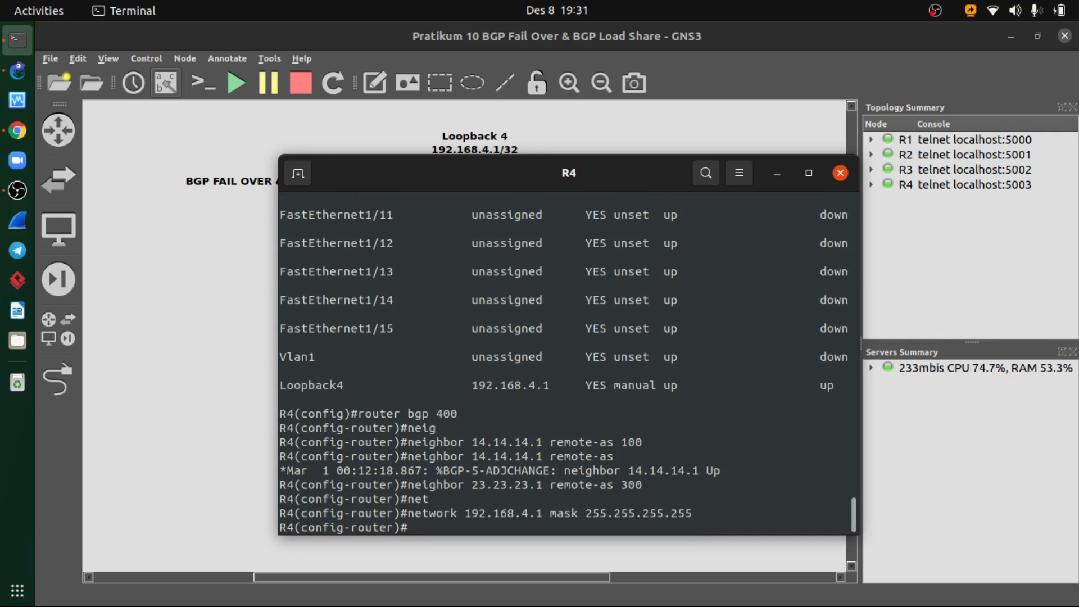
type("exit")
key("Return")
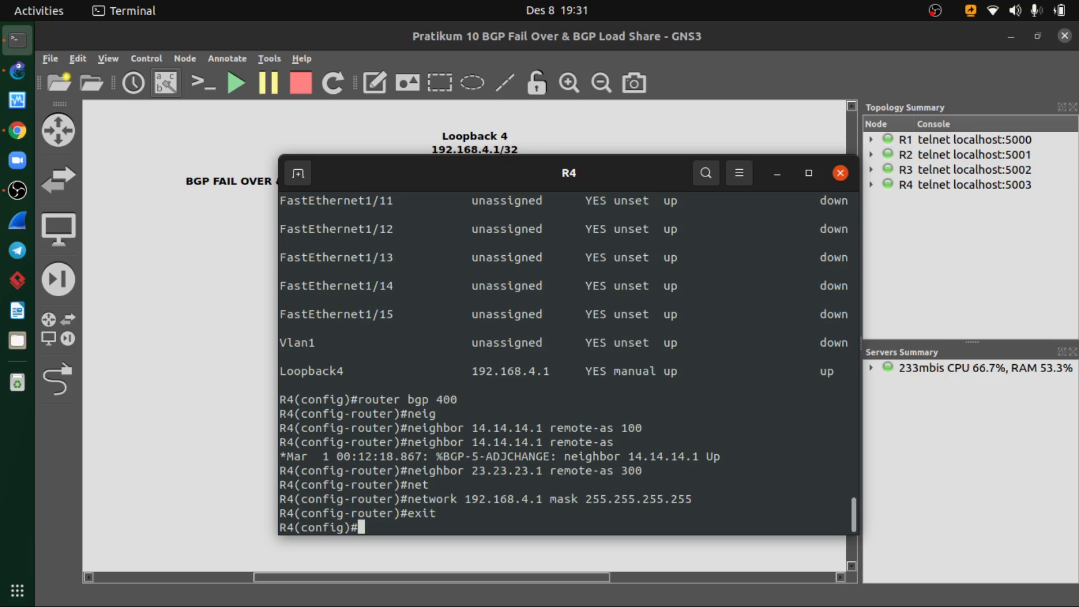
- Examine the networks and next hops in R4's BGP table with do show ip bgp
type("do show ip bgo")
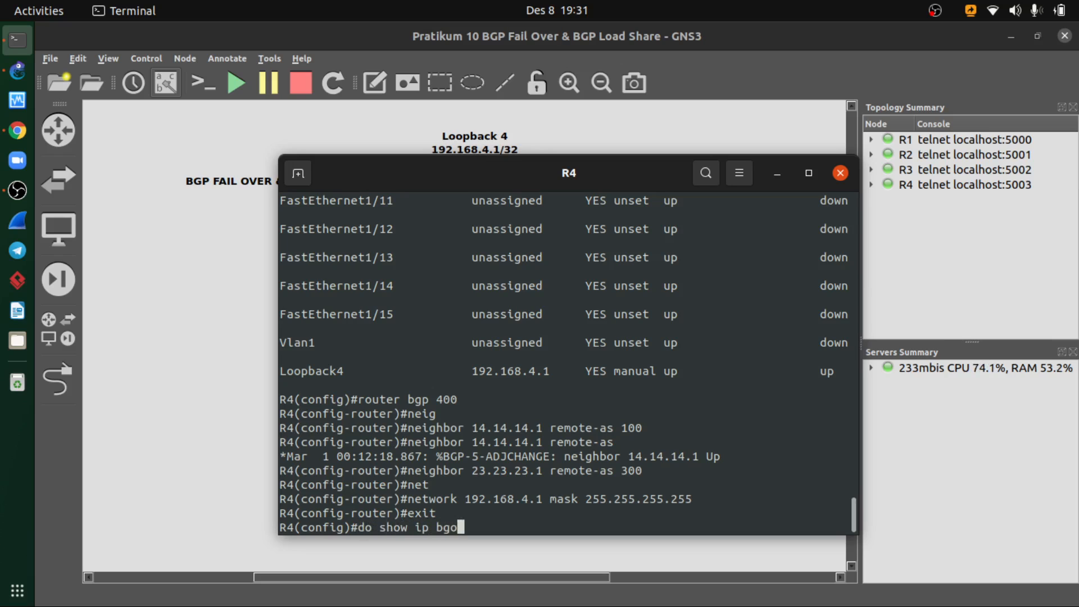
key("Return")
key("Up")
key("BackSpace")
type("p bgp")
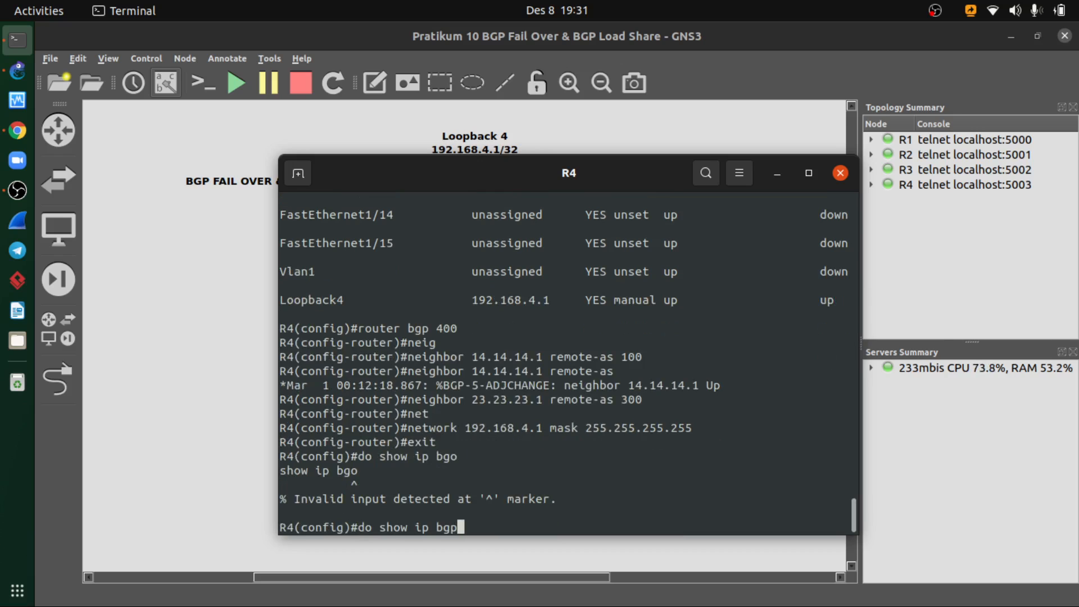
key("Return")
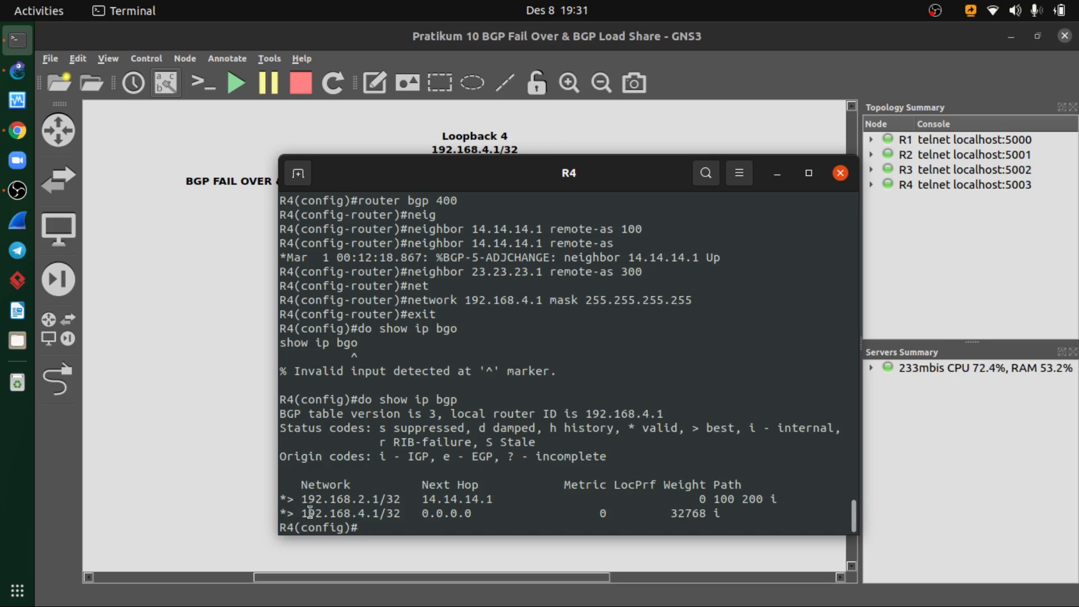
left_click_drag(303, 499, 397, 500)
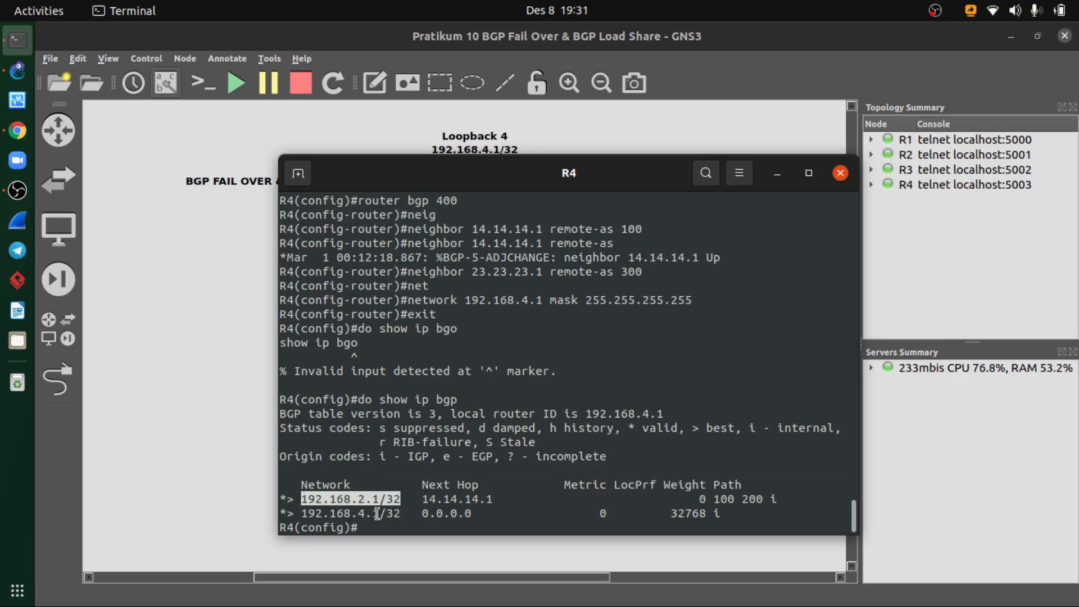
left_click(387, 517)
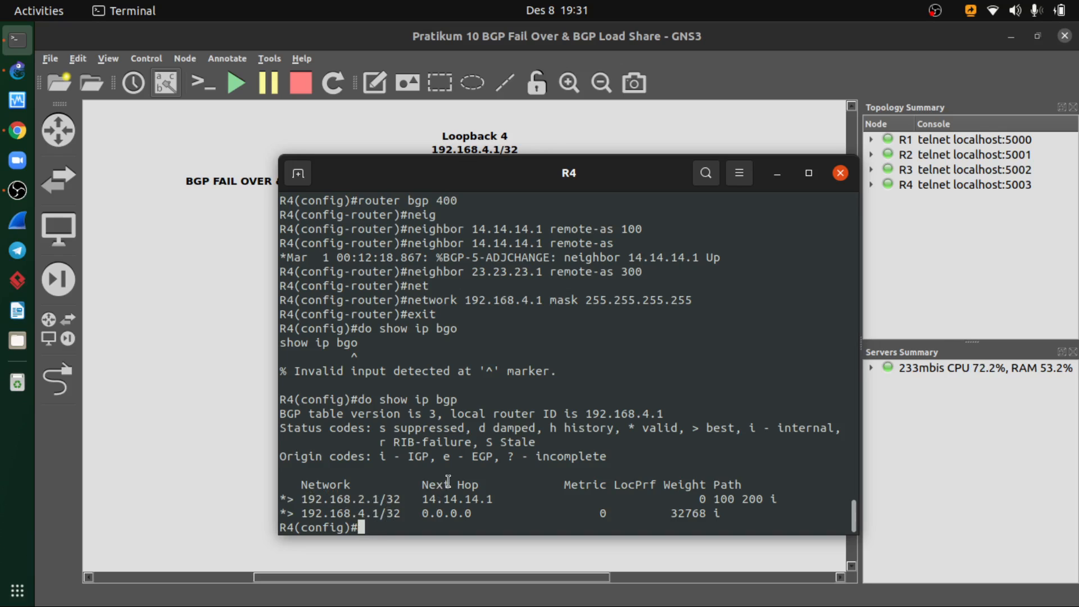
- Inspect the state of R4's BGP neighbors with do show ip bgp summary
type("do show ip bgp sumamry")
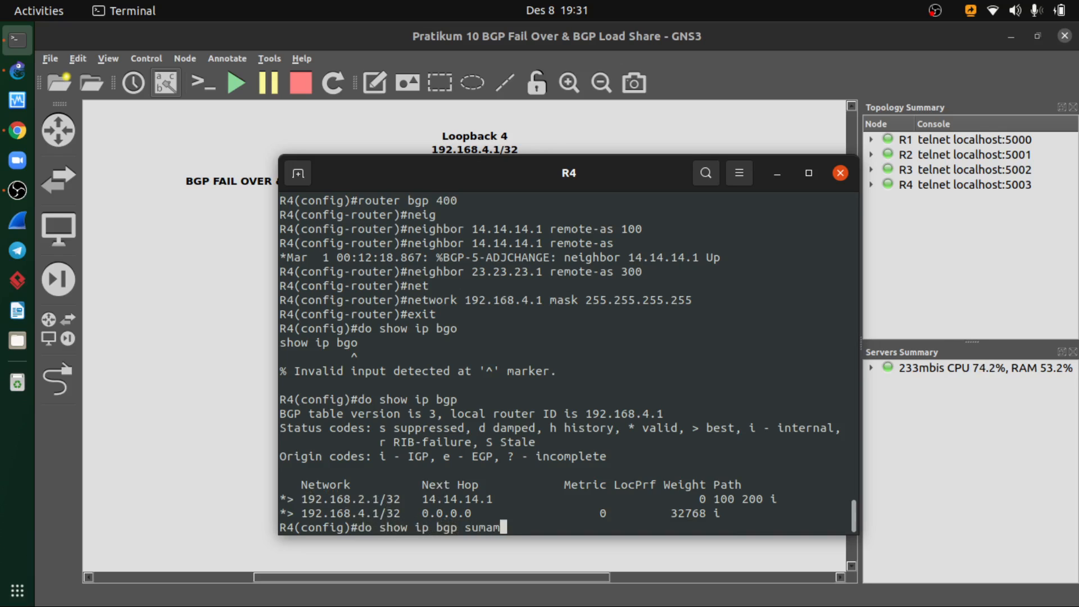
key("BackSpace")
key("BackSpace")
key("BackSpace")
key("BackSpace")
type("mary")
key("Return")
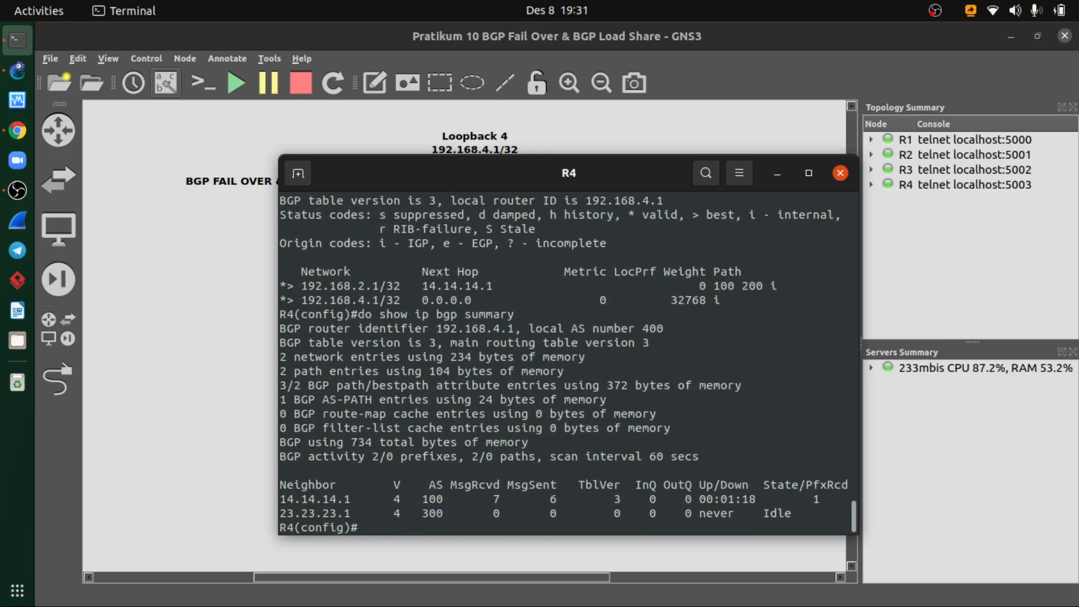
- Review the BGP peer configuration, topology and fail over slides in the course PDF
left_click(778, 179)
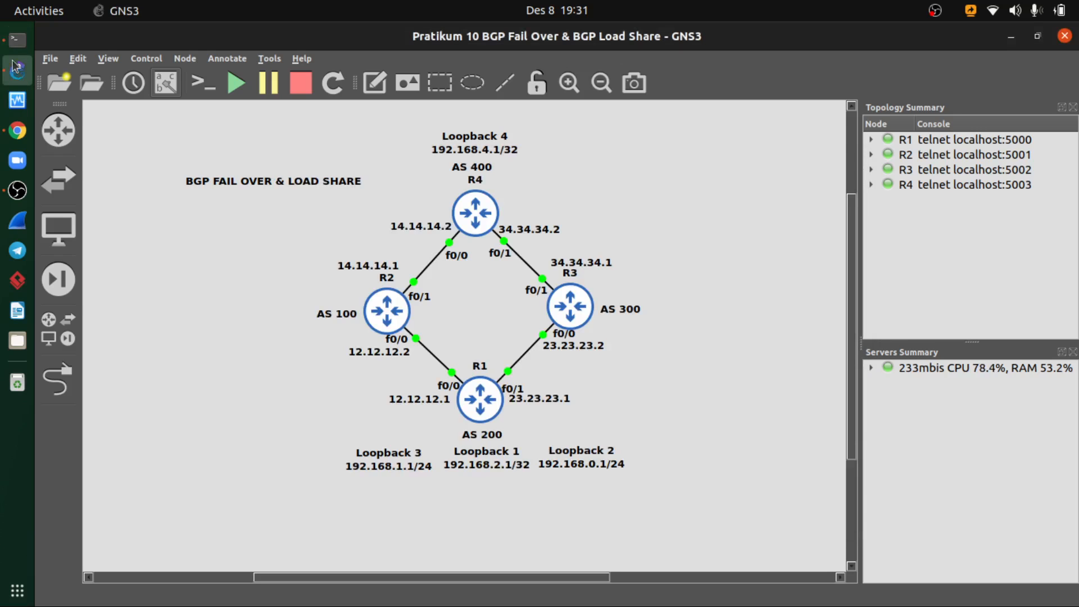
left_click(16, 132)
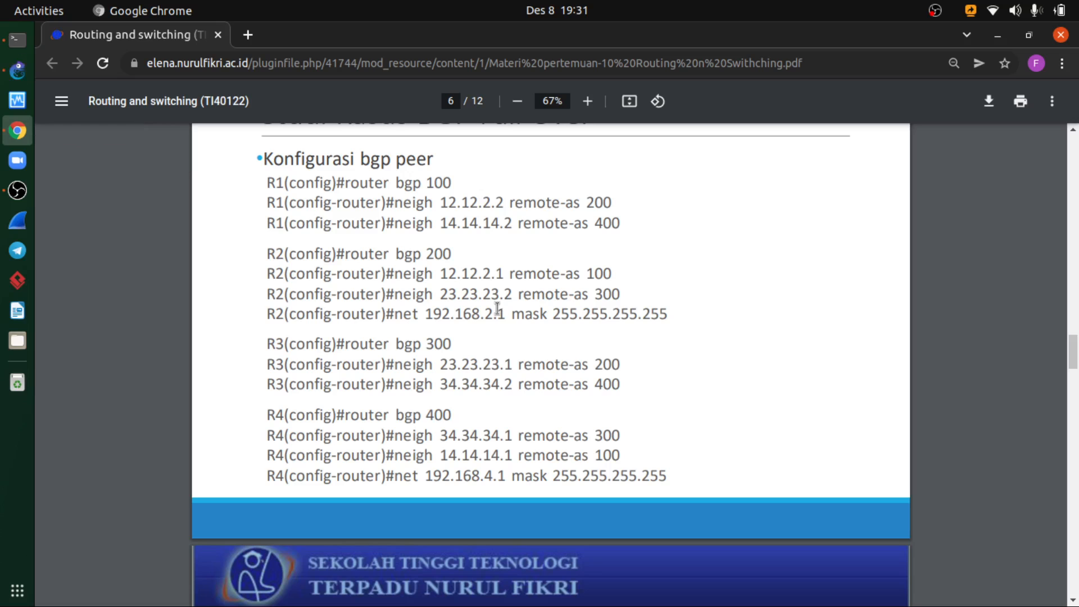
scroll(494, 307, "down", 10)
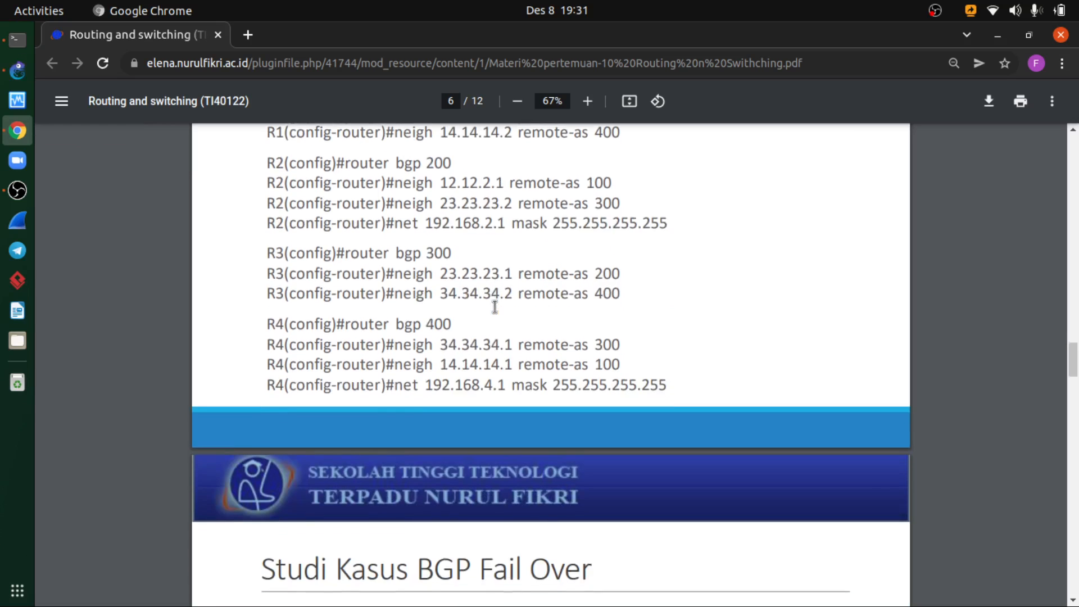
scroll(494, 306, "up", 2)
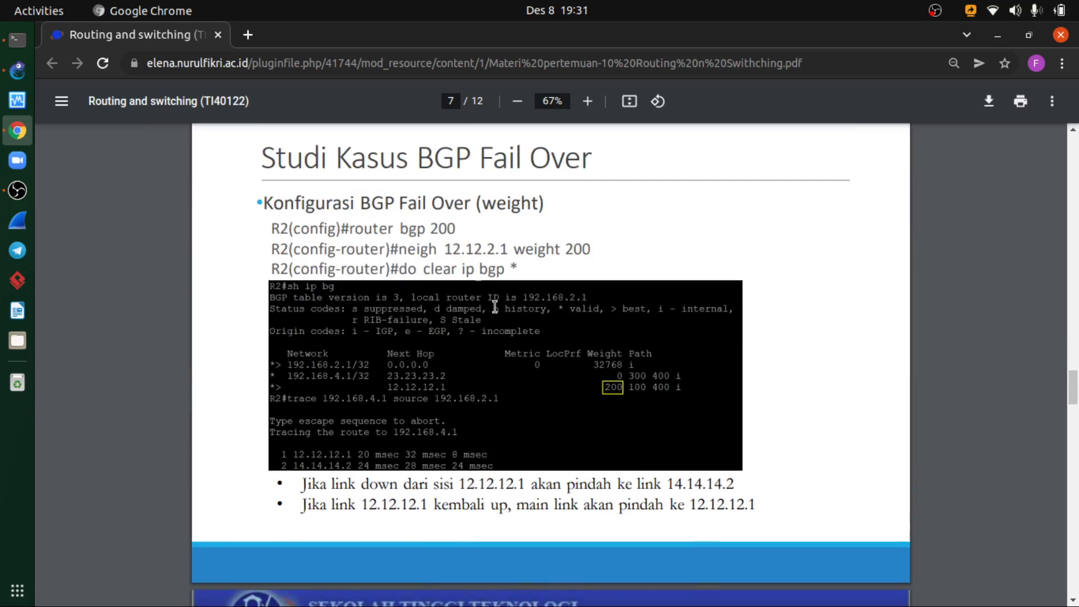
scroll(494, 306, "up", 1)
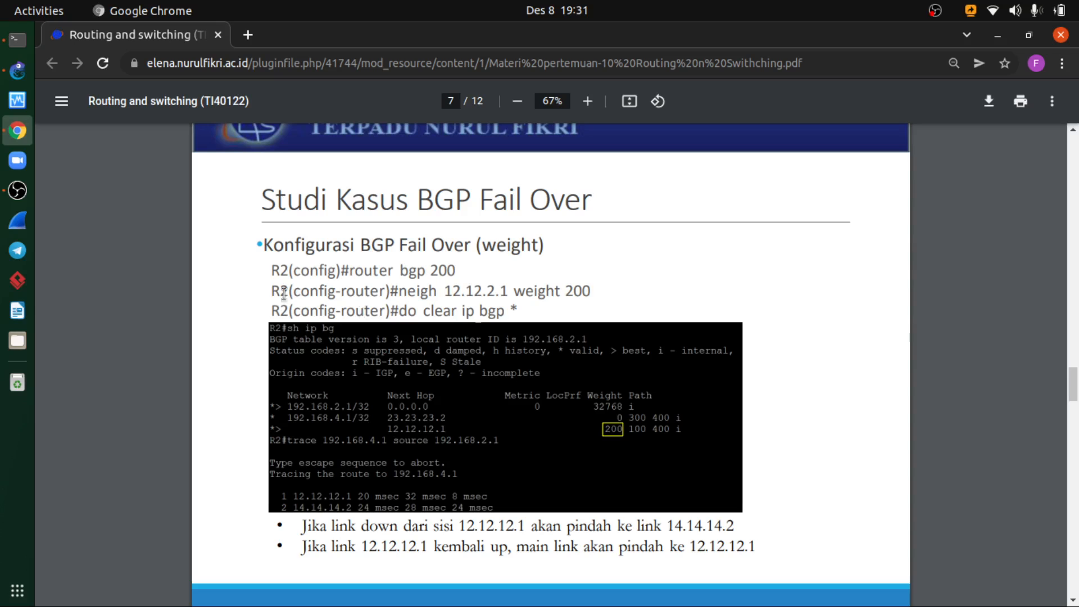
scroll(598, 372, "up", 15)
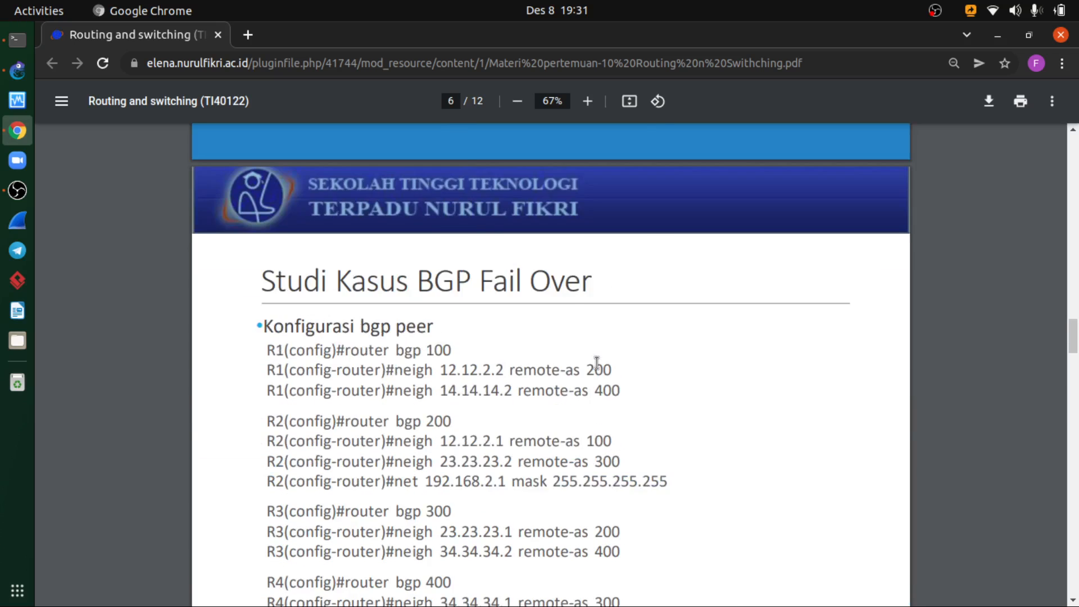
scroll(597, 368, "up", 2)
scroll(573, 505, "down", 6)
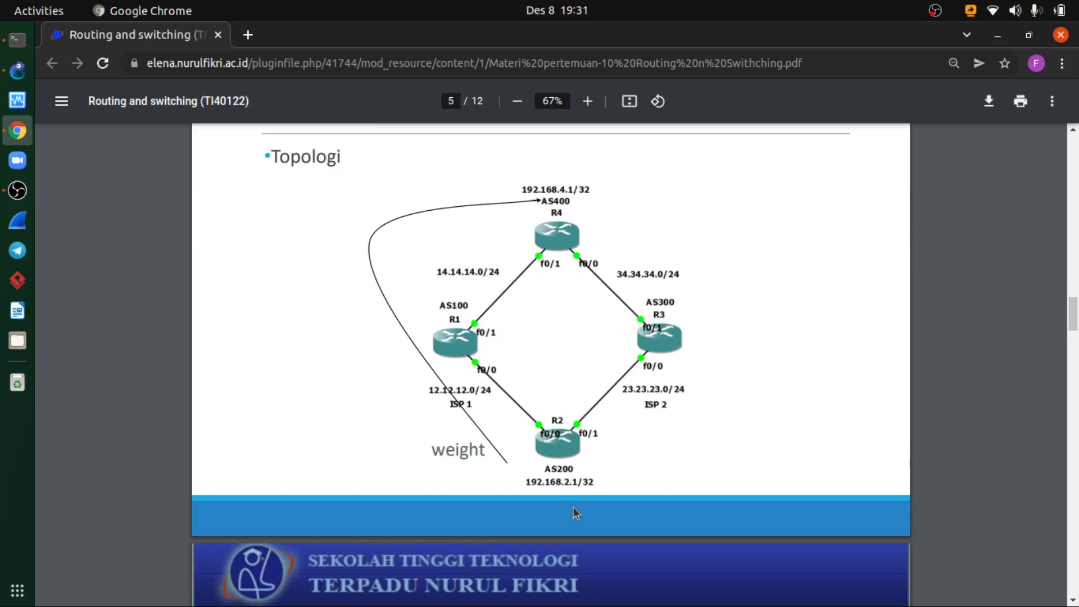
scroll(568, 493, "down", 14)
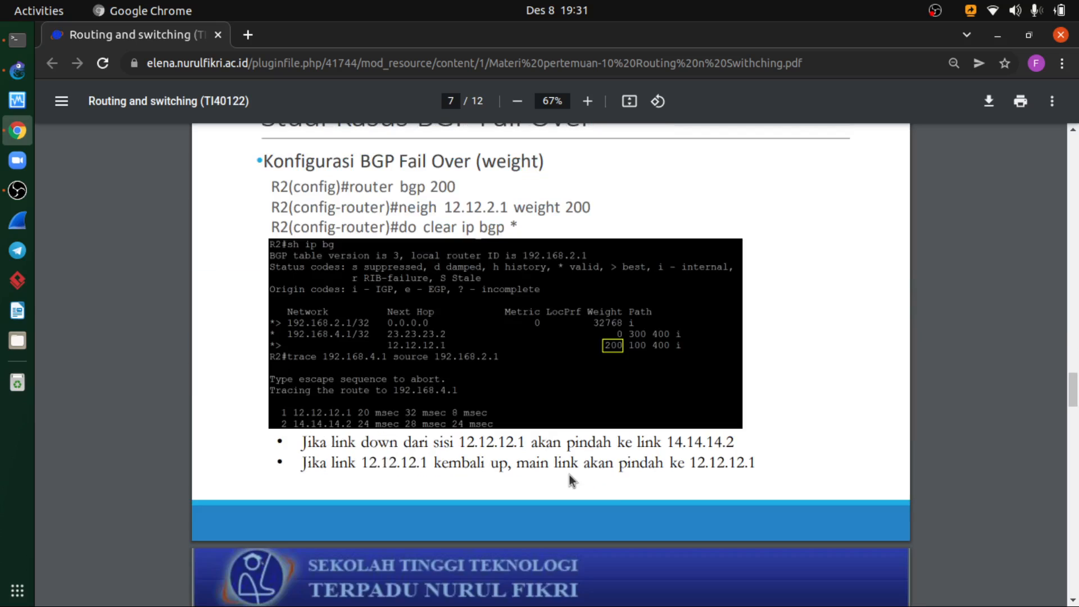
scroll(569, 474, "up", 2)
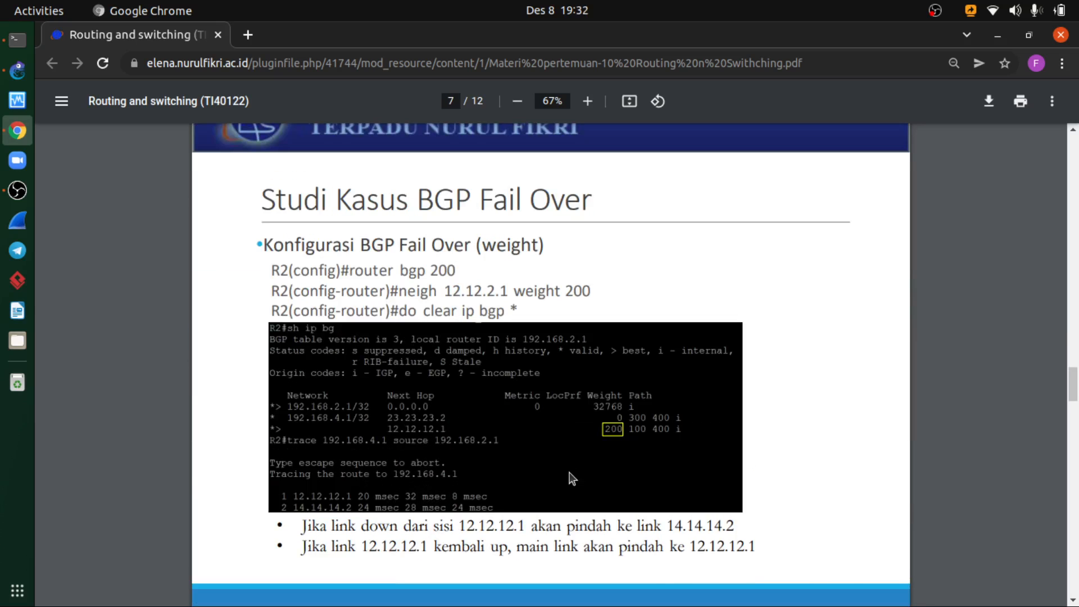
- Study the neighbor weight and do clear ip bgp * commands on the Konfigurasi BGP Fail Over (weight) slide
left_click_drag(445, 291, 595, 292)
left_click_drag(468, 292, 544, 292)
left_click_drag(425, 311, 519, 313)
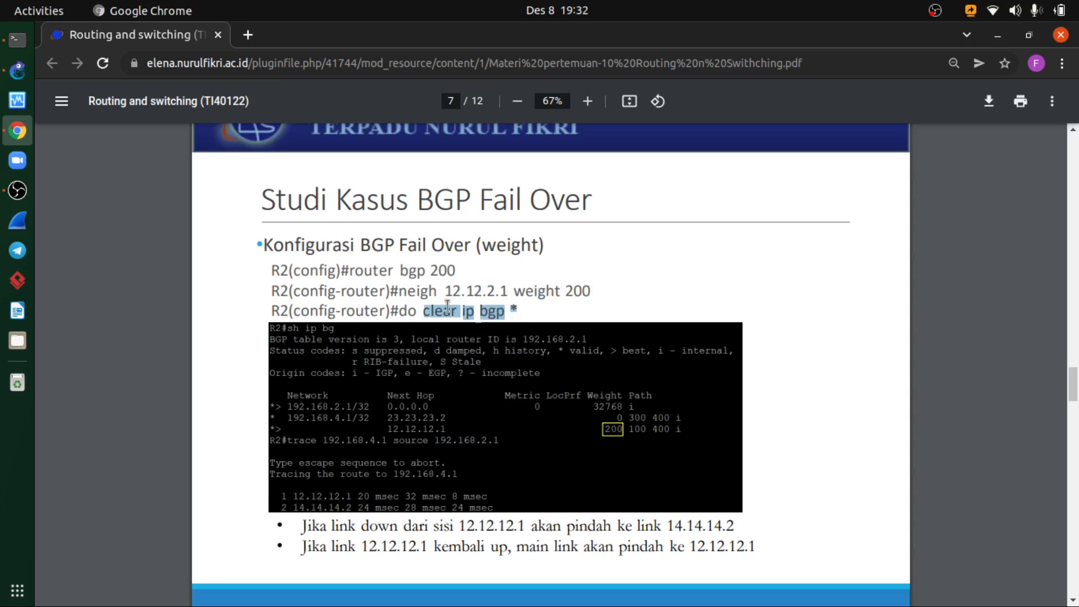
left_click_drag(443, 310, 456, 311)
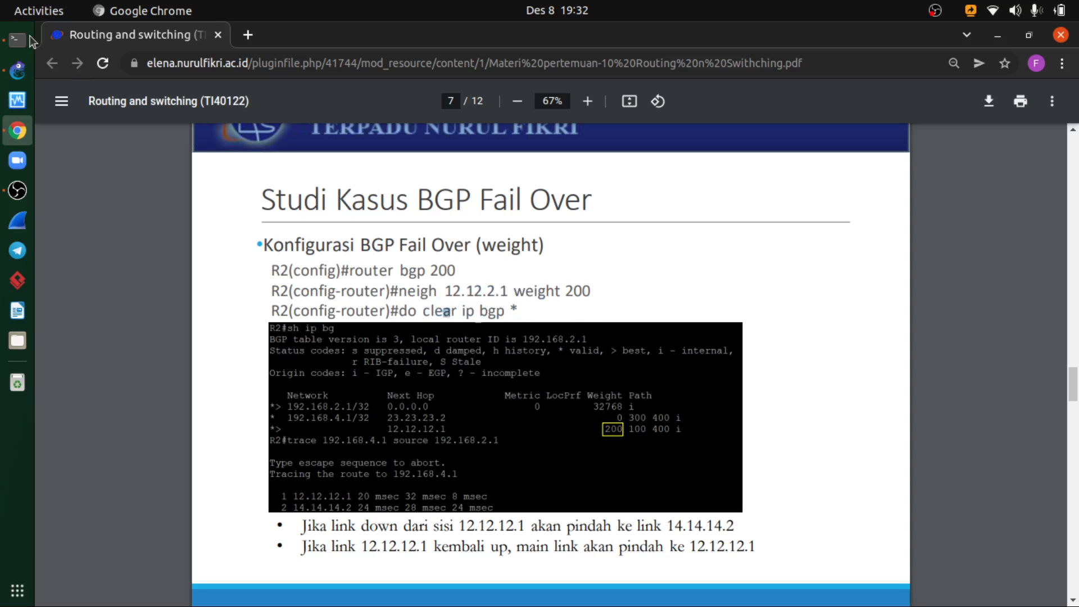
- Return to the GNS3 topology, close R4's console and open R1's console
left_click(17, 72)
left_click(17, 39)
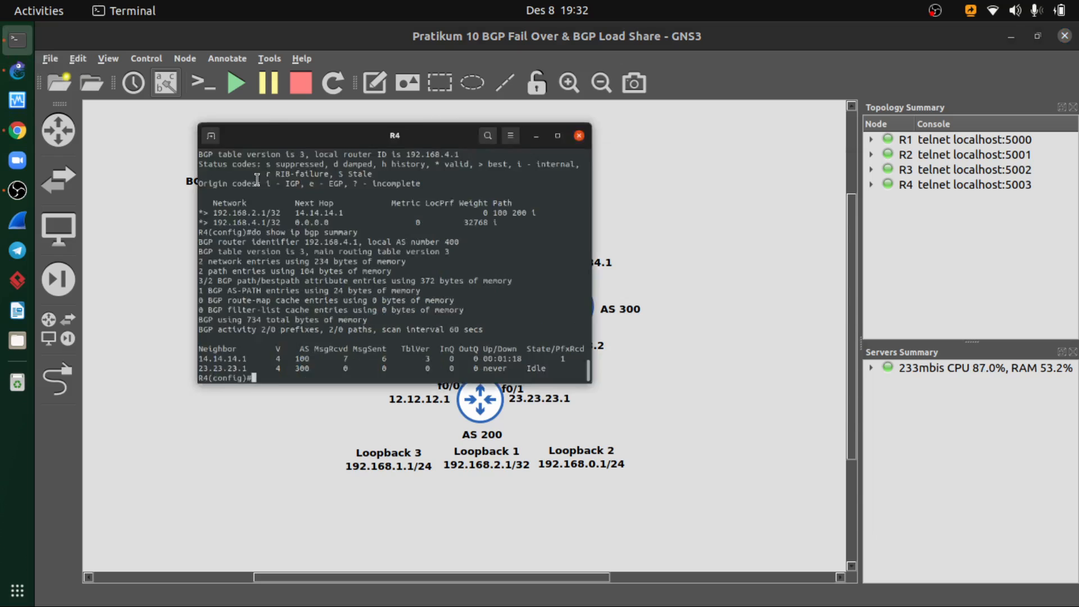
left_click_drag(439, 180, 445, 153)
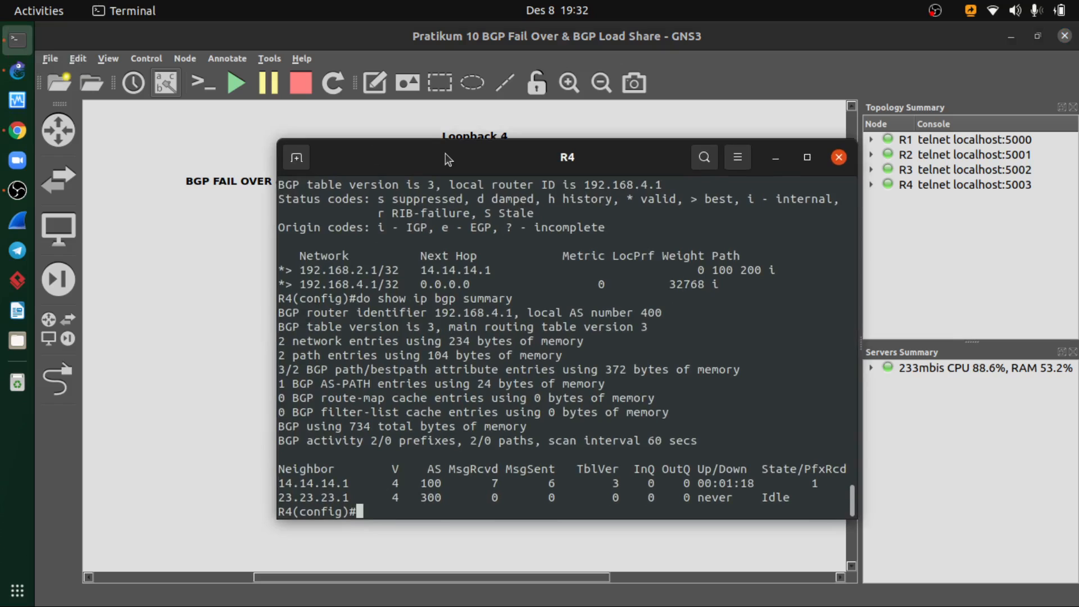
left_click(838, 157)
right_click(481, 410)
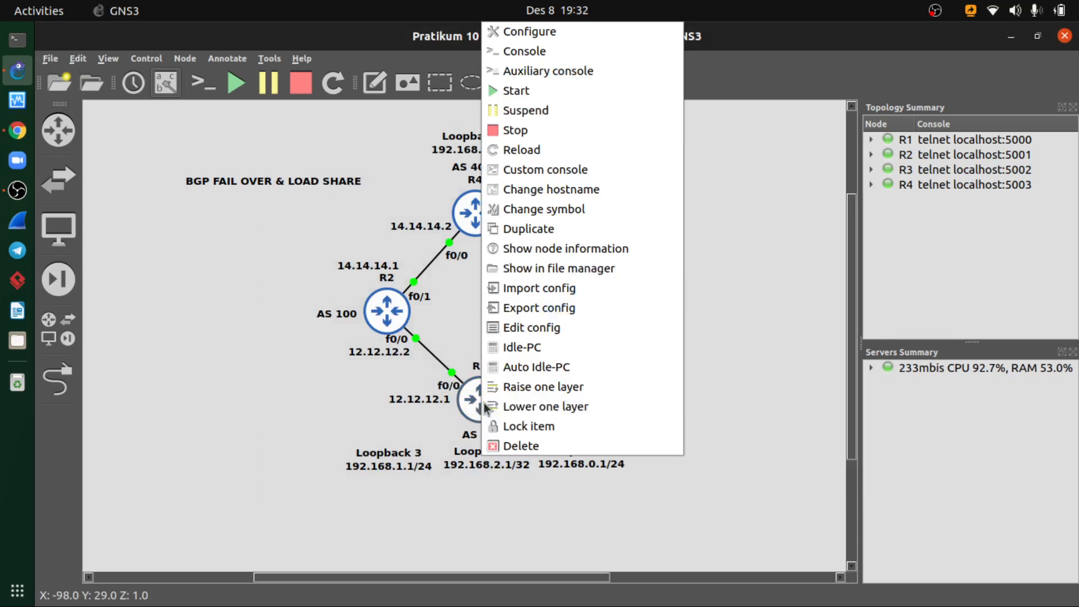
left_click(516, 53)
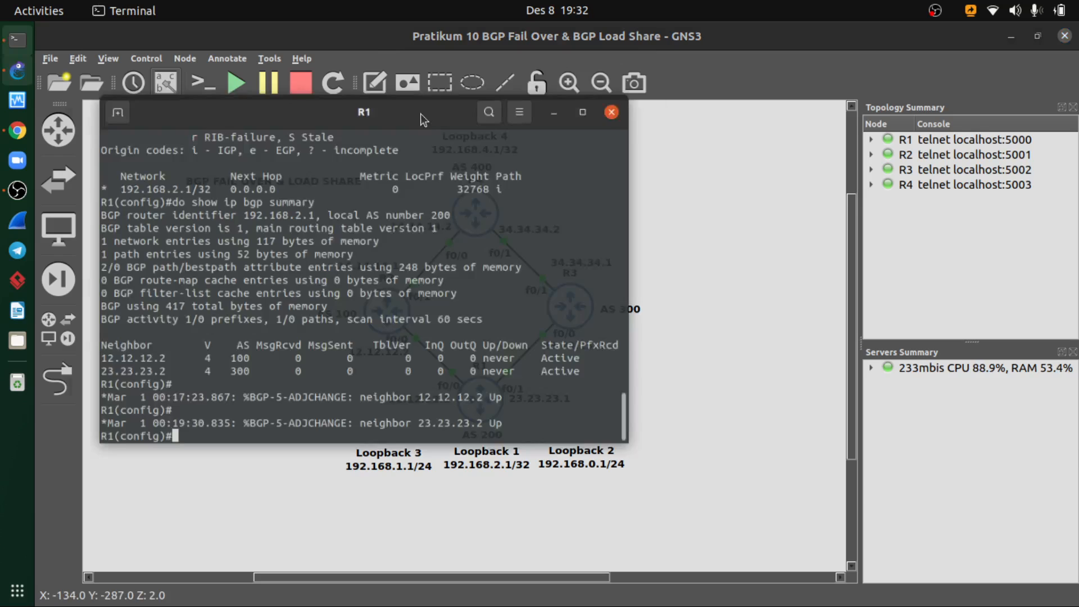
left_click_drag(420, 113, 528, 123)
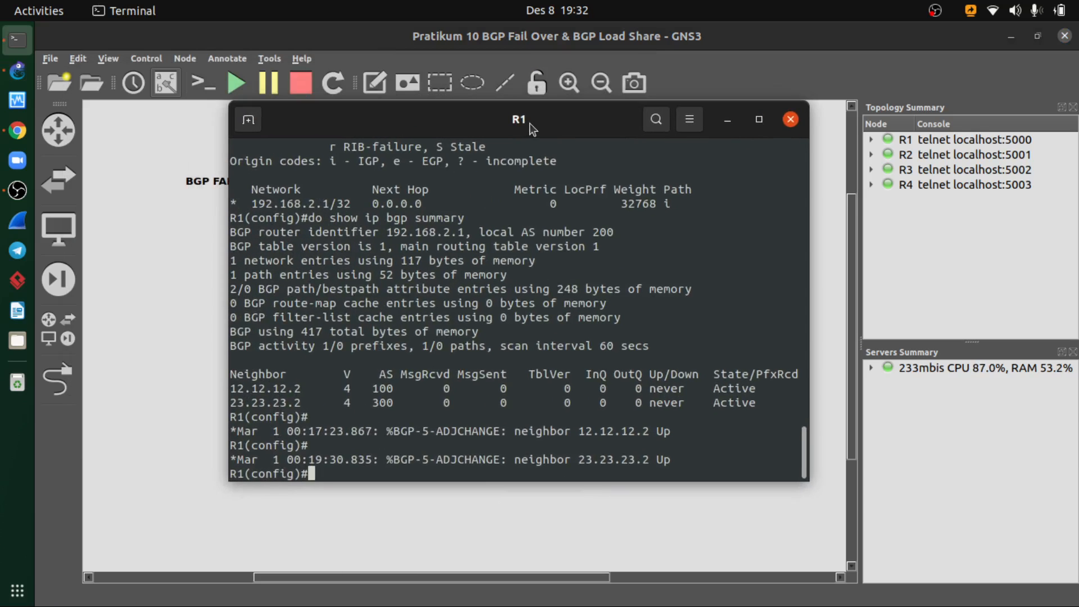
- Enter router bgp 200 configuration on R1 and begin a neighbor command for 12.12.12.2, checking the address in the topology
type("router bgp")
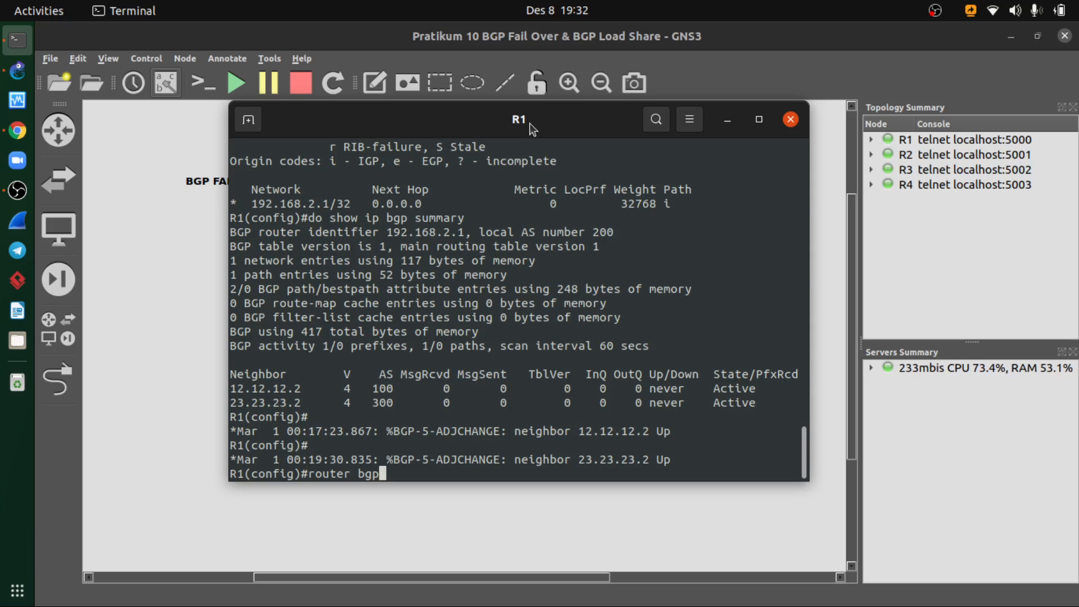
left_click_drag(532, 127, 629, 101)
type("200")
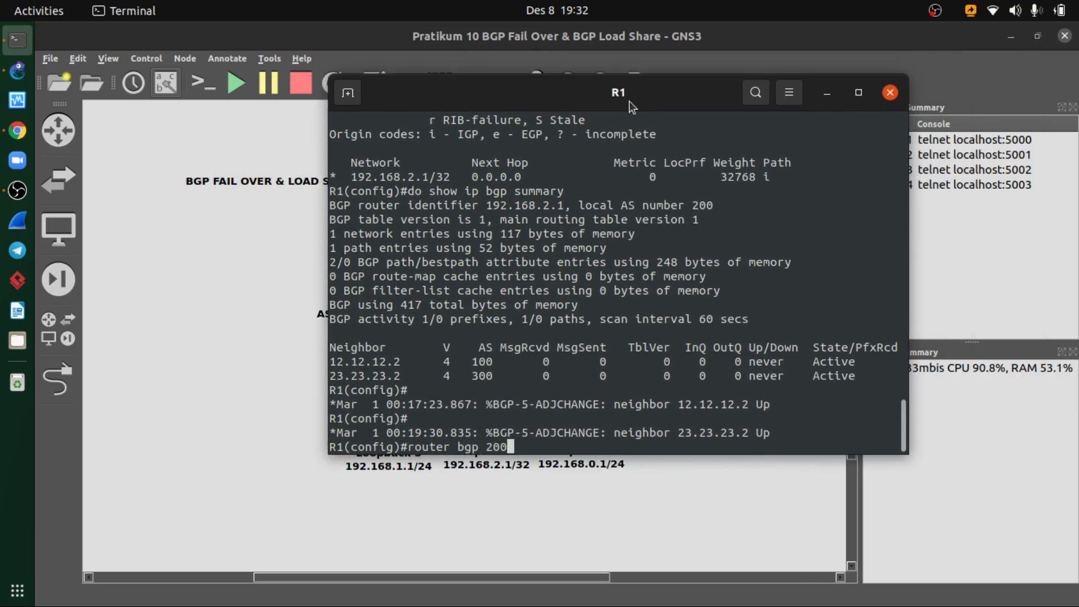
key("Return")
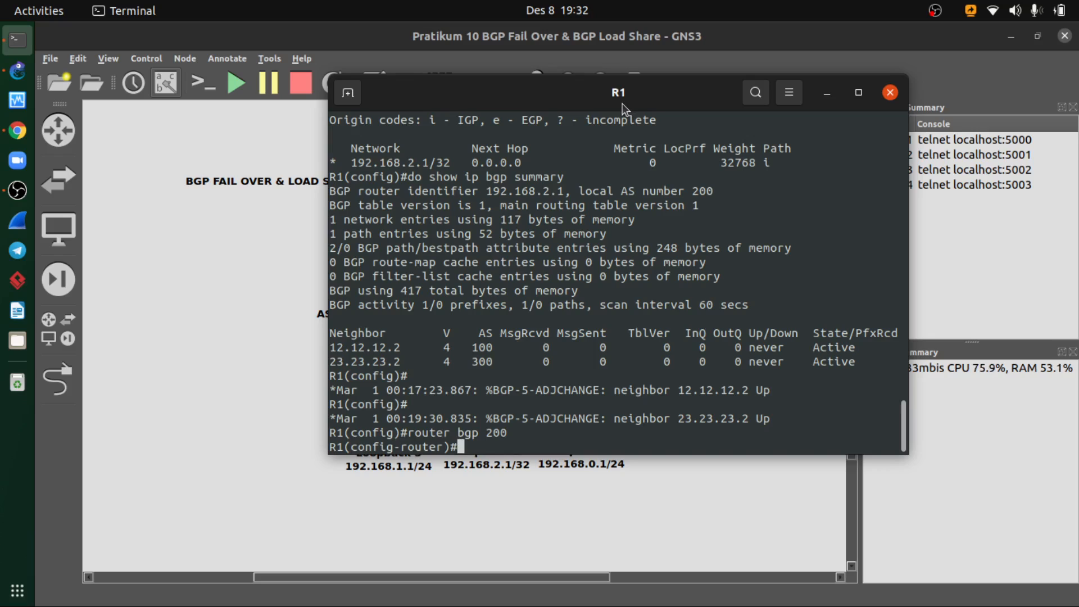
type("neighbor")
key("Tab")
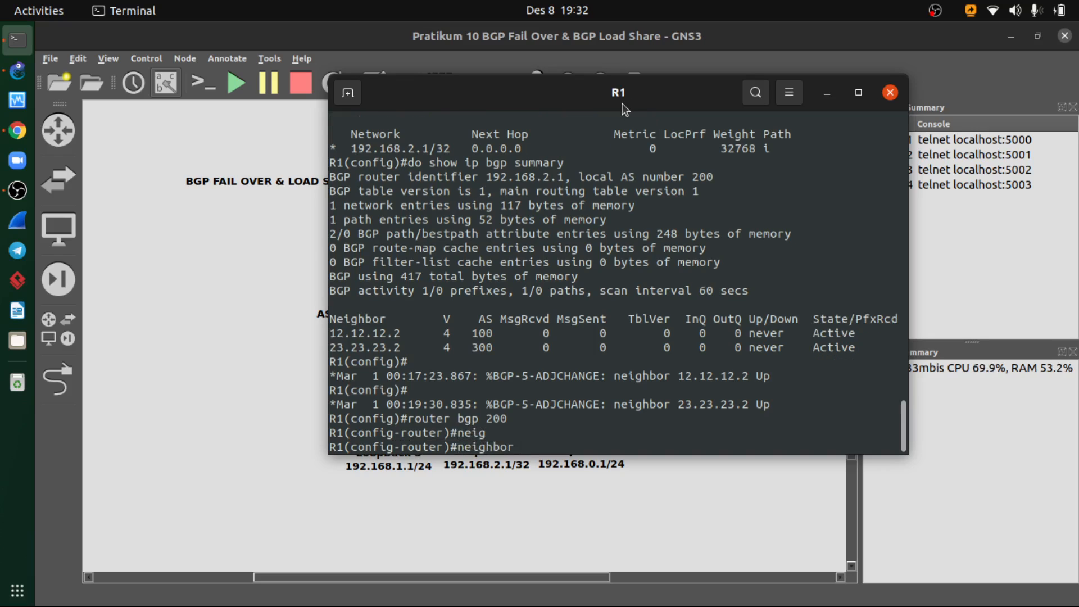
type("12.12.12.")
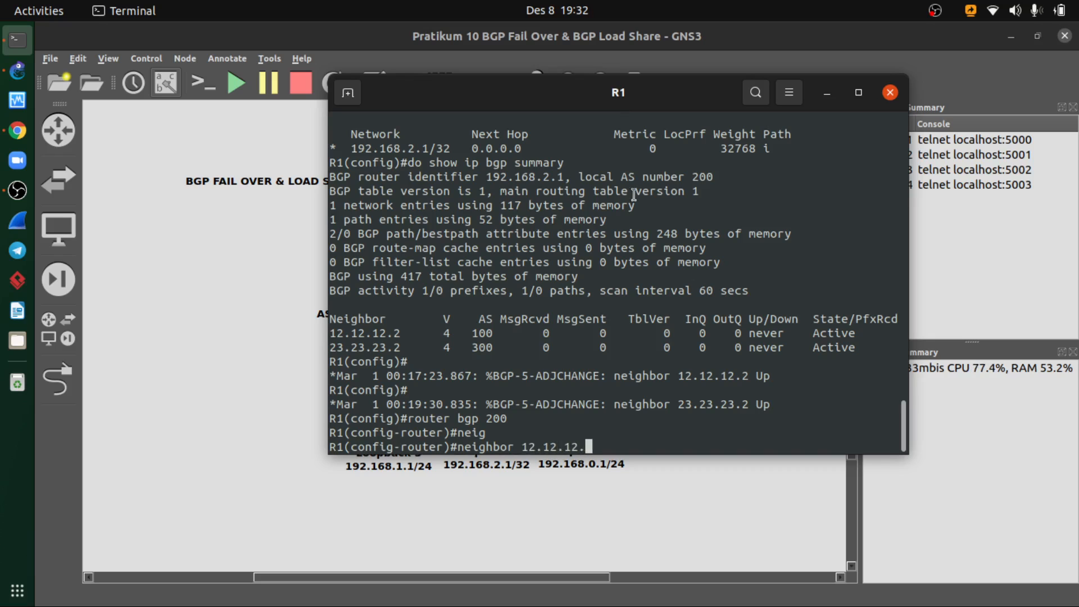
left_click_drag(505, 104, 637, 102)
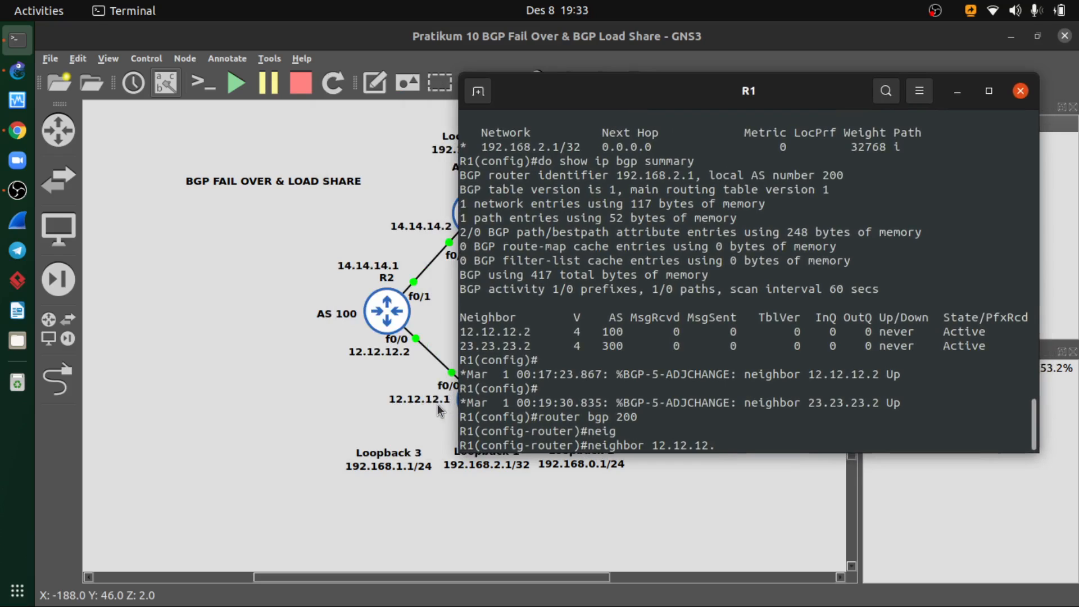
type("2")
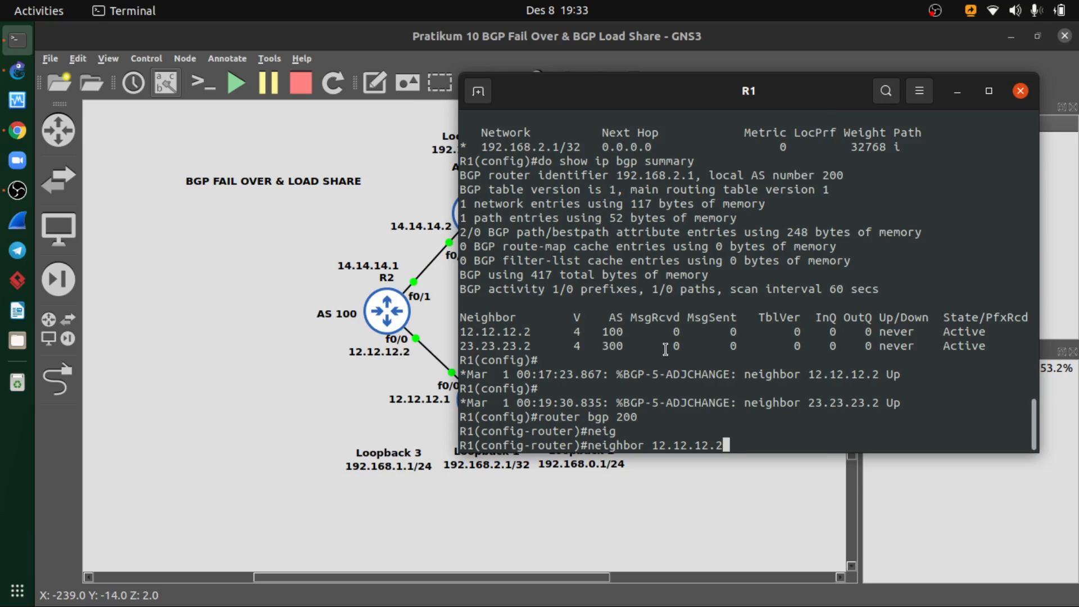
- Compare the topology with the neighbor weight command in the course PDF and return to R1's console
left_click(17, 131)
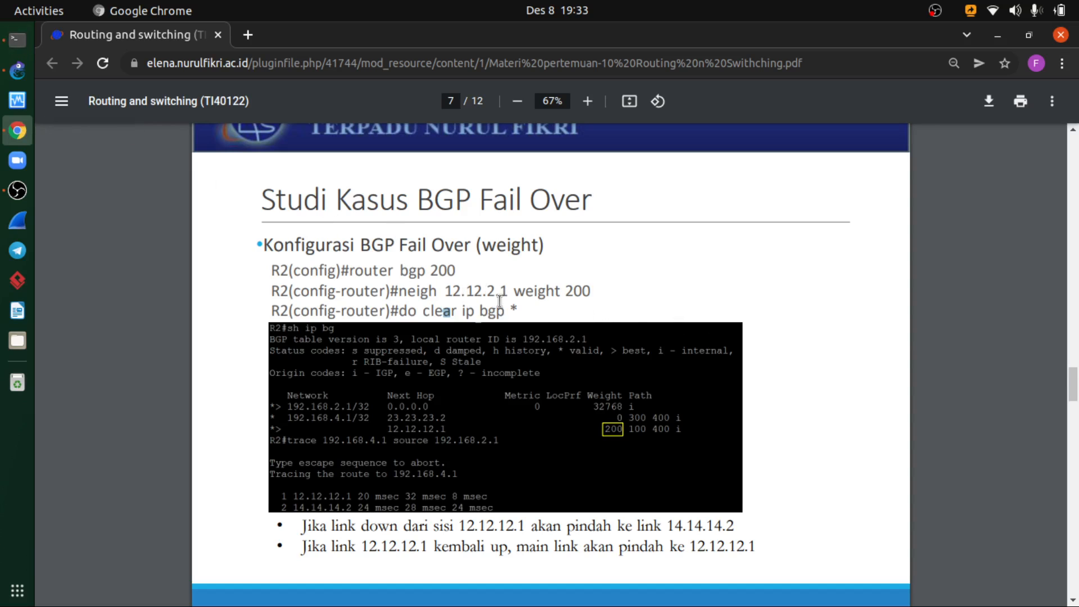
scroll(501, 290, "up", 8)
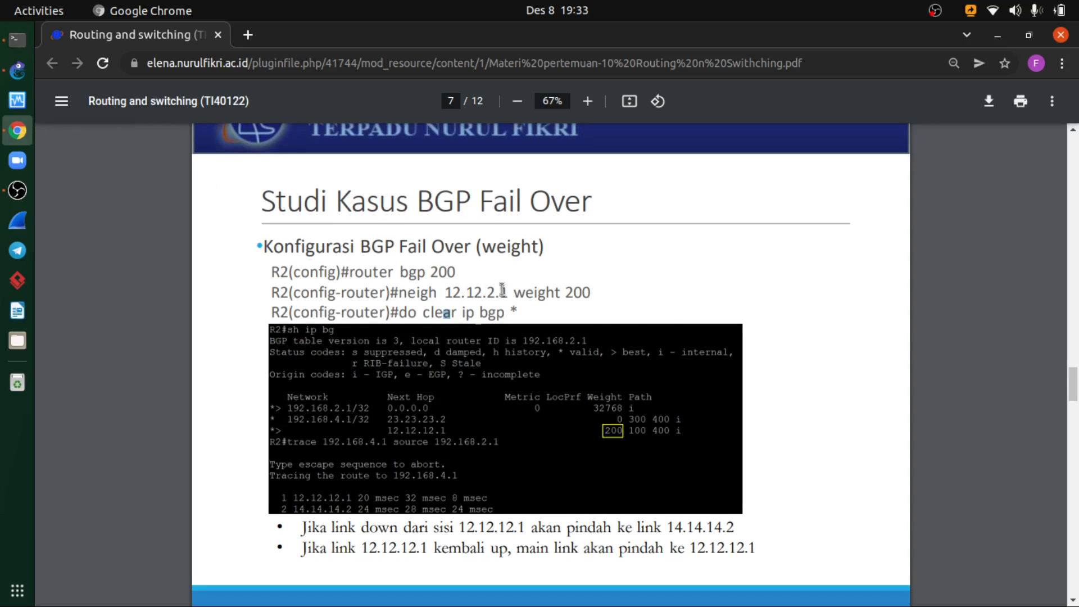
scroll(500, 292, "up", 10)
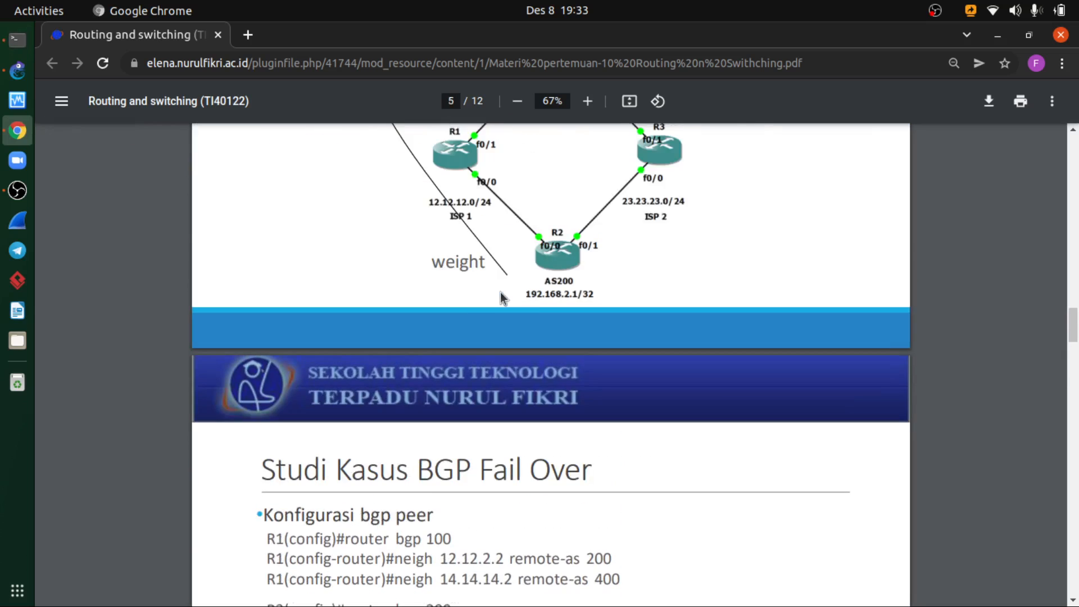
scroll(497, 381, "down", 2)
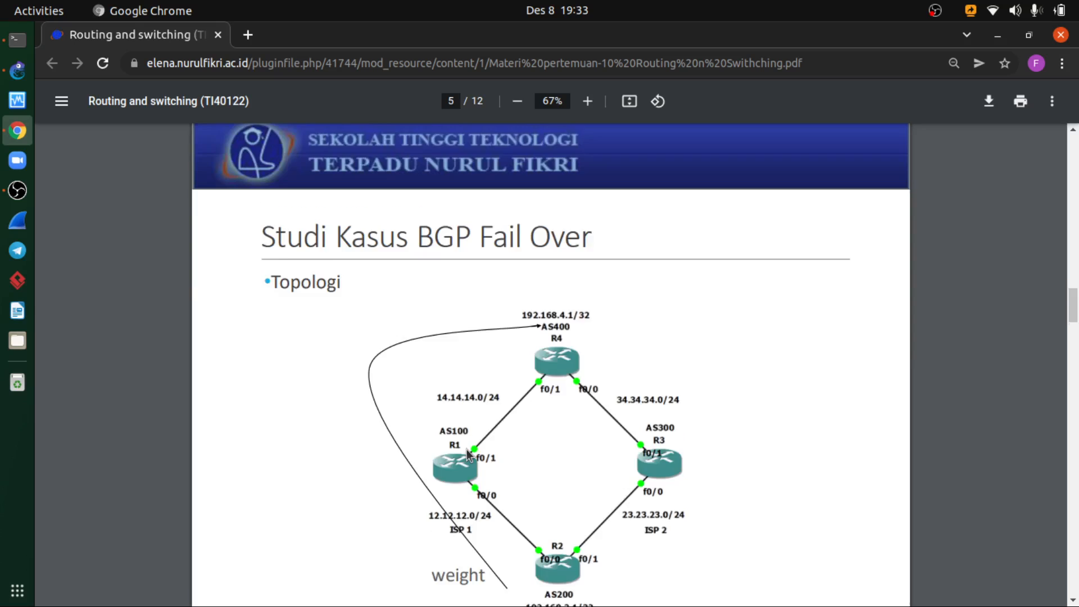
scroll(466, 449, "down", 1)
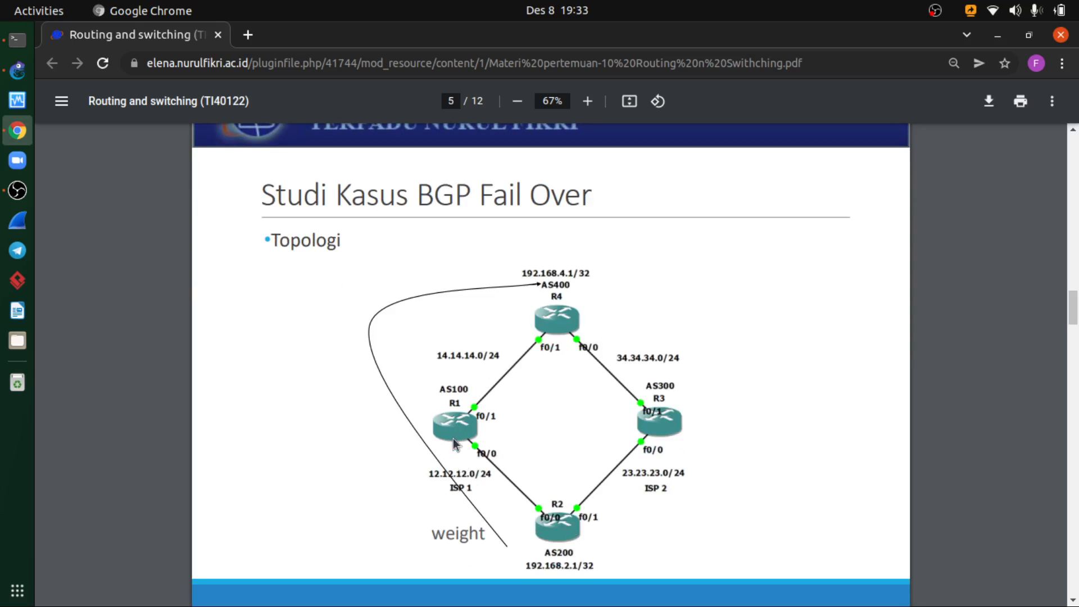
scroll(530, 437, "down", 8)
scroll(545, 426, "down", 10)
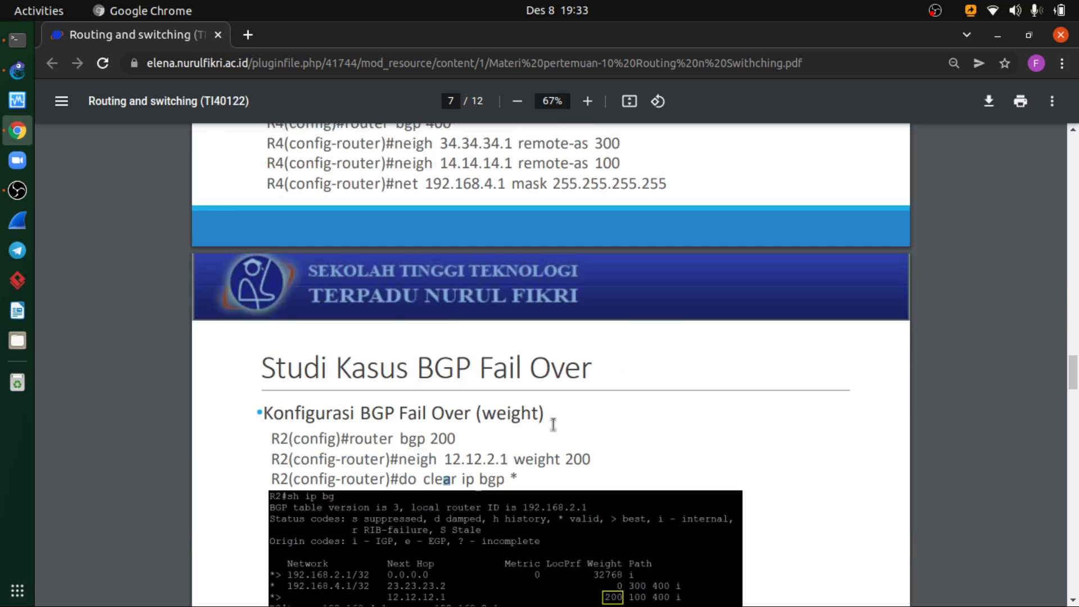
scroll(541, 403, "up", 3)
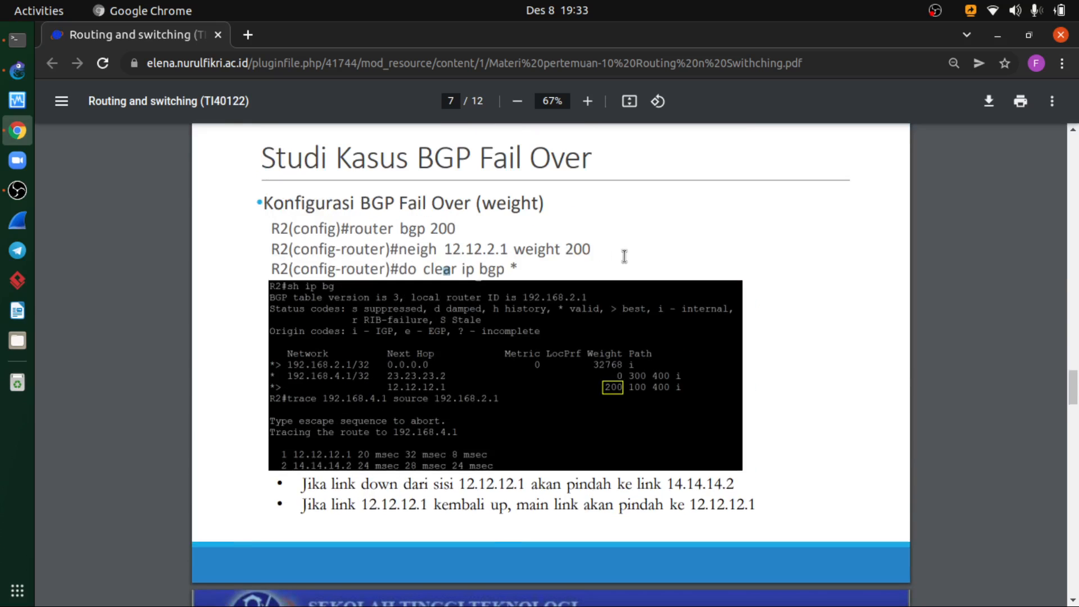
left_click(9, 75)
left_click(17, 43)
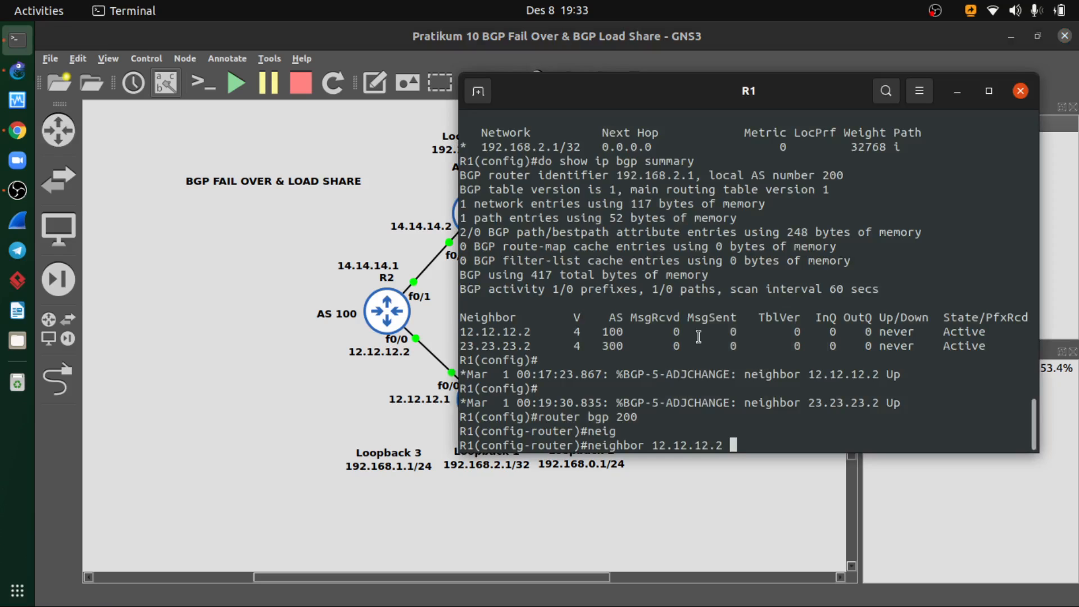
- Complete the command so R1 assigns weight 200 to BGP neighbor 12.12.12.2
type("wei")
key("Tab")
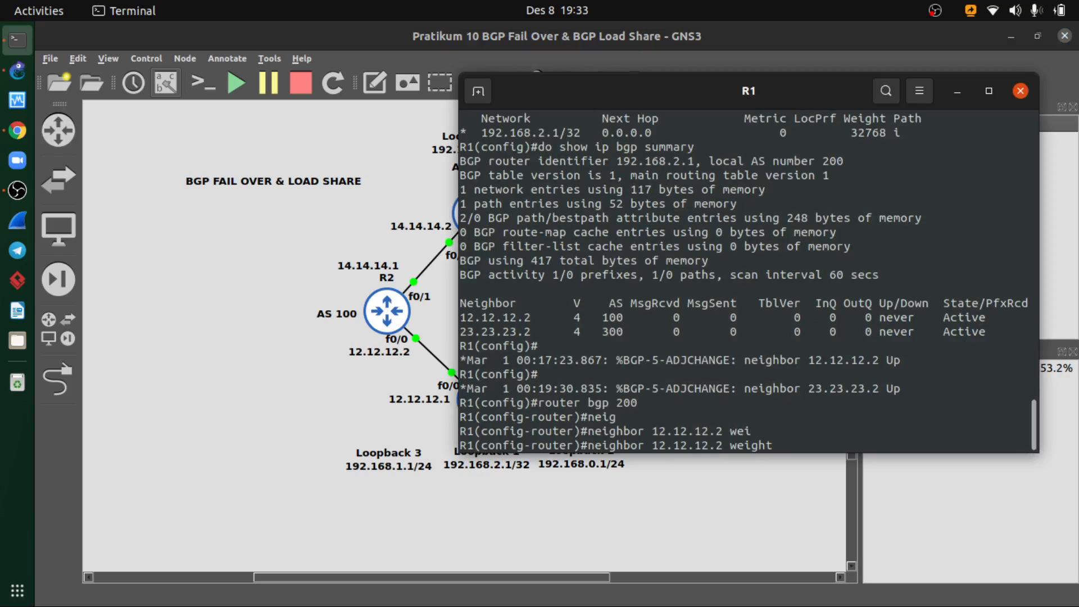
type("200")
key("Return")
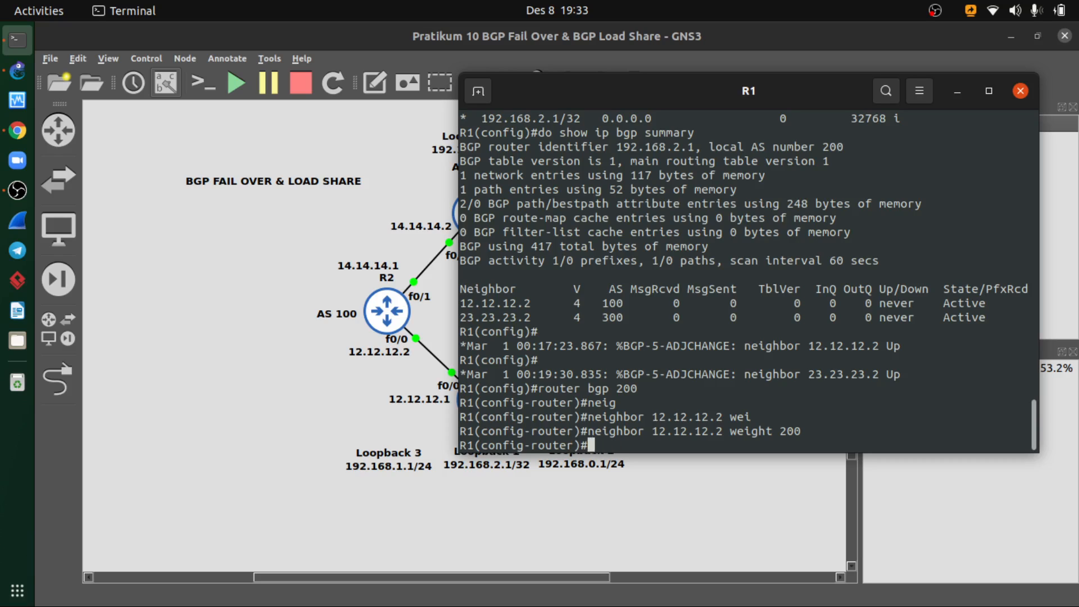
- Reset all BGP sessions on R1 with do clear ip bgp *
type("do clear ip bgp *")
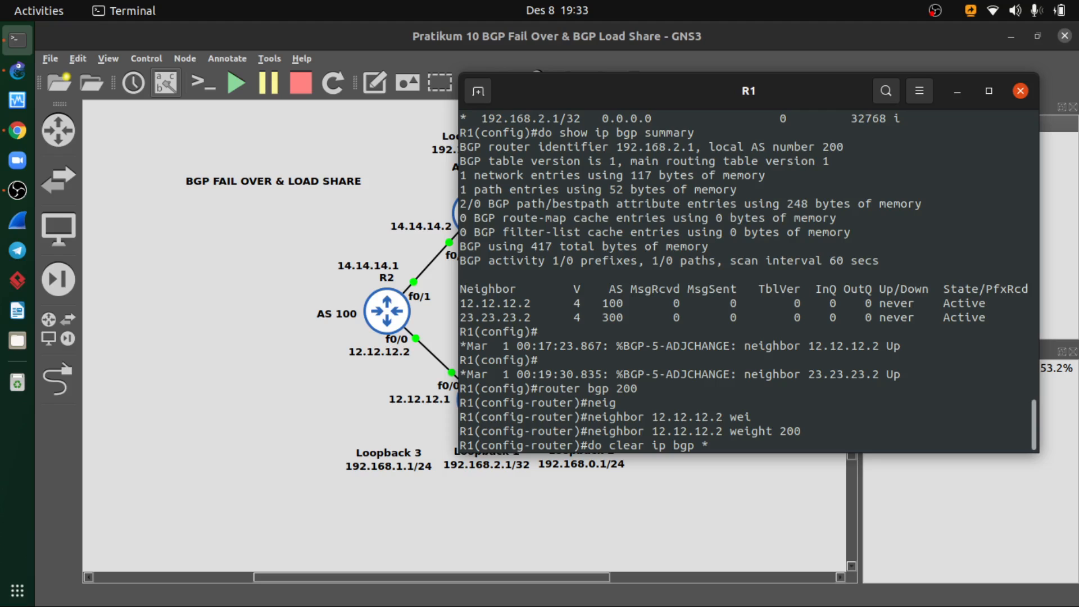
key("Return")
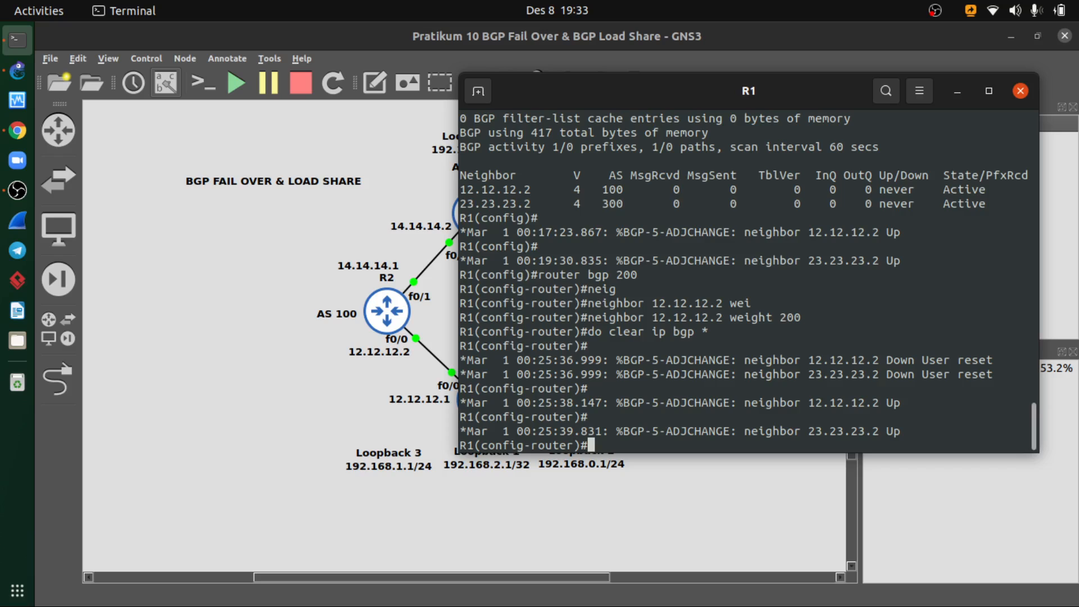
- Leave router configuration mode on R1 and display the BGP neighbor overview with do show ip bgp summary
type("exit")
key("Return")
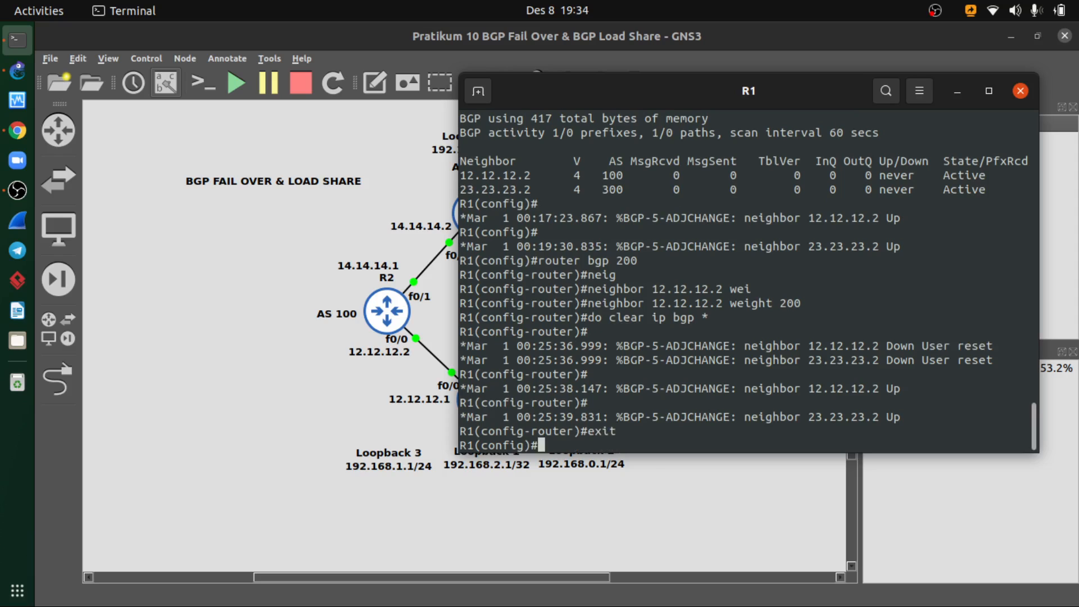
type("do show ip bgp sum")
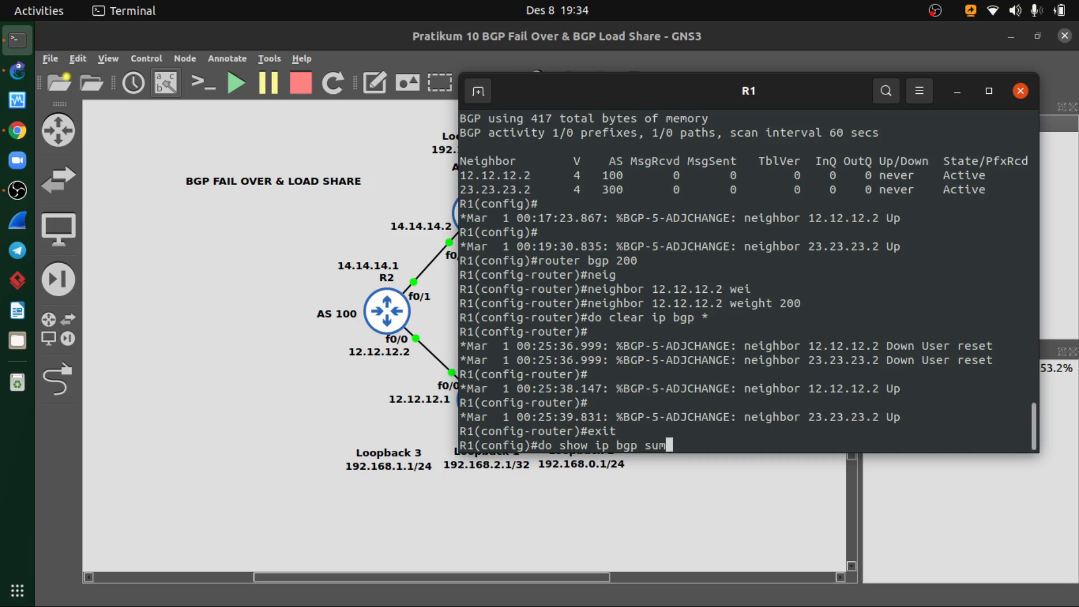
type("mary")
key("Return")
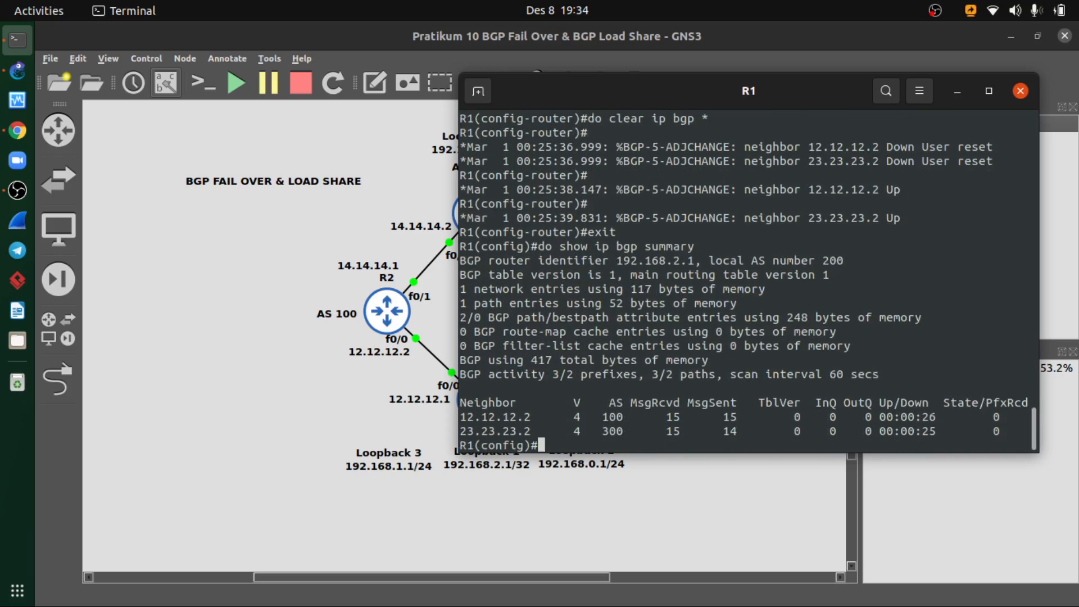
- Display R1's BGP table with do show ip bgp, running the command twice
key("Up")
key("BackSpace")
key("BackSpace")
key("BackSpace")
key("BackSpace")
key("BackSpace")
key("BackSpace")
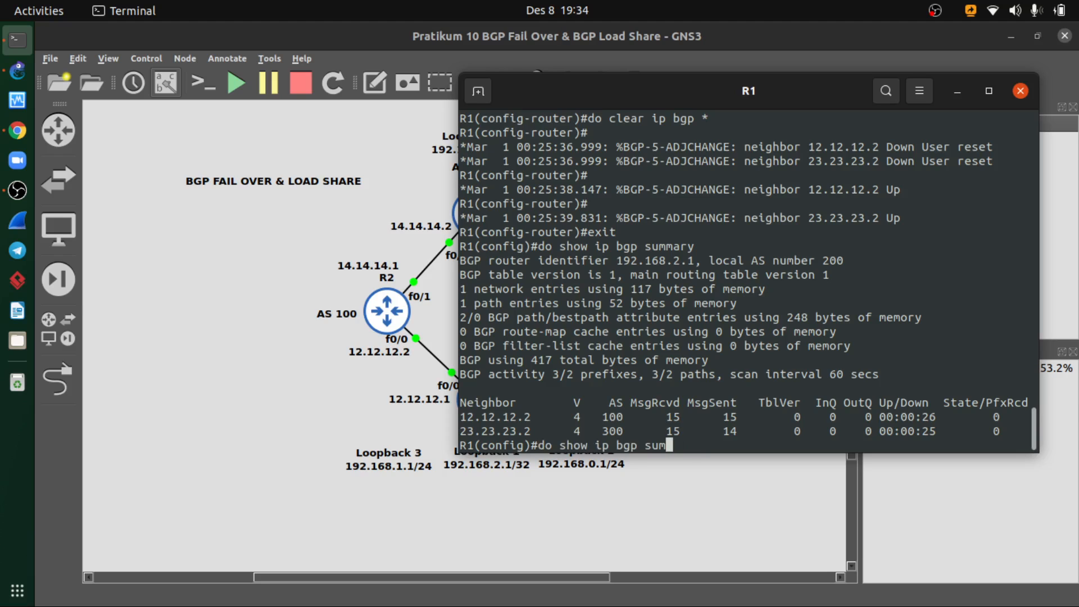
key("BackSpace")
key("BackSpace")
key("Return")
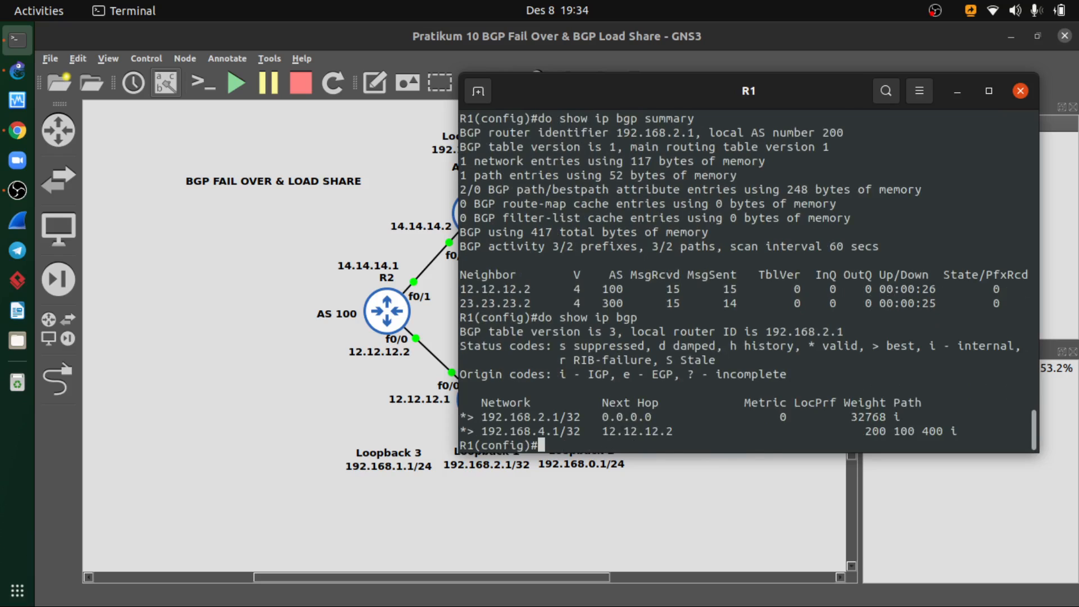
key("Up")
key("Return")
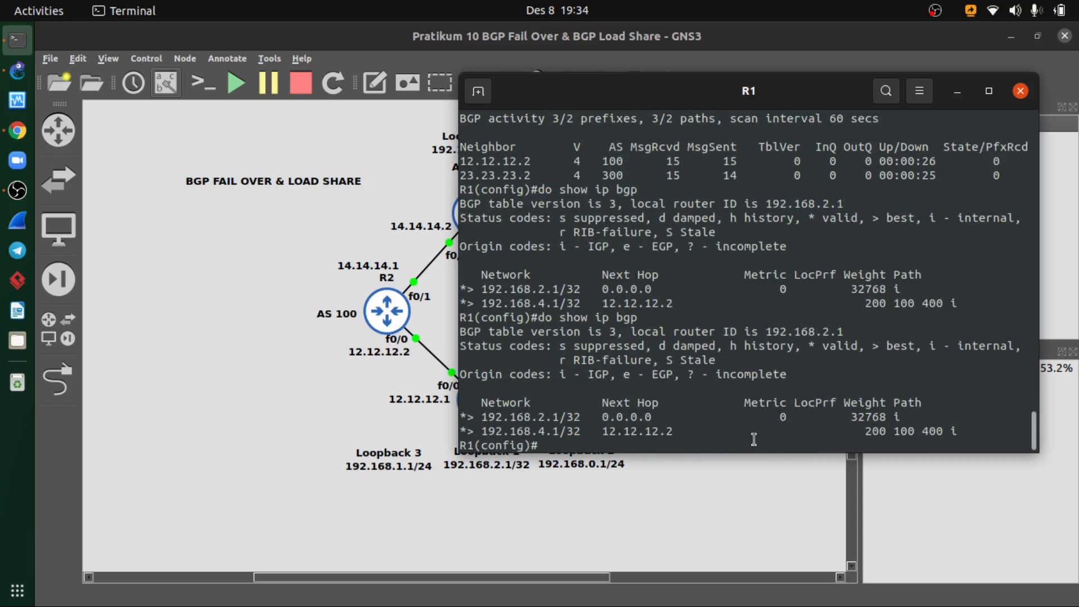
- Review R1's console history, comparing the BGP table from before the weight change with the latest output
scroll(750, 421, "up", 6)
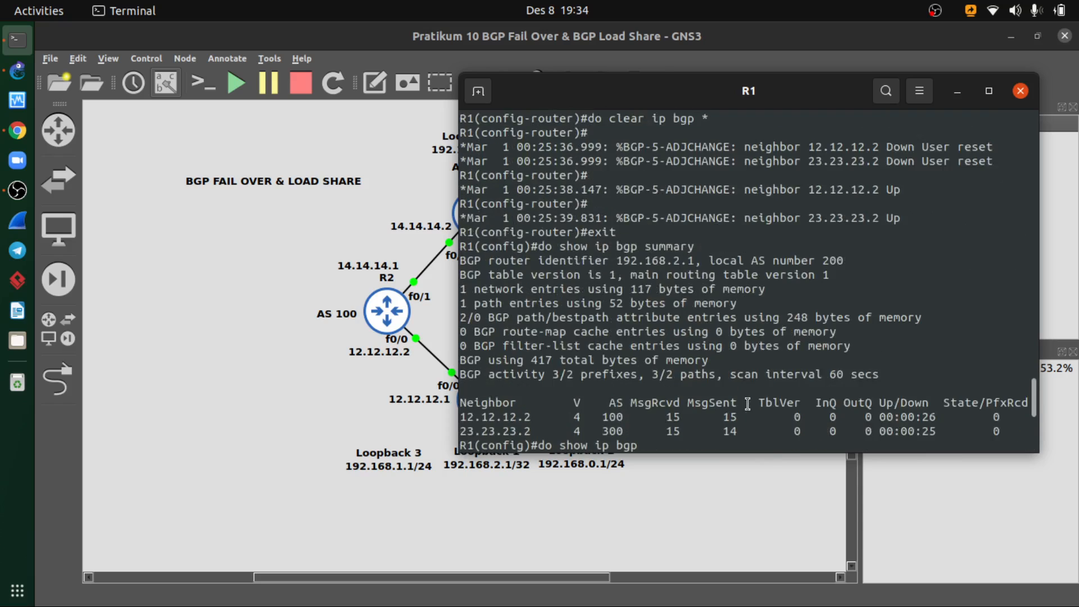
scroll(748, 403, "up", 4)
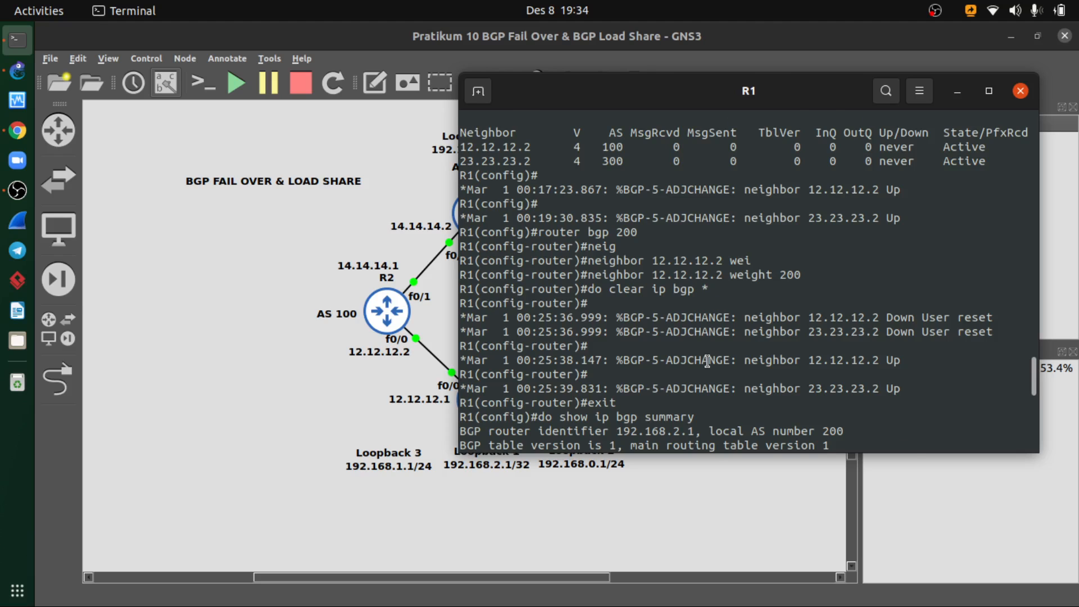
scroll(707, 361, "down", 1)
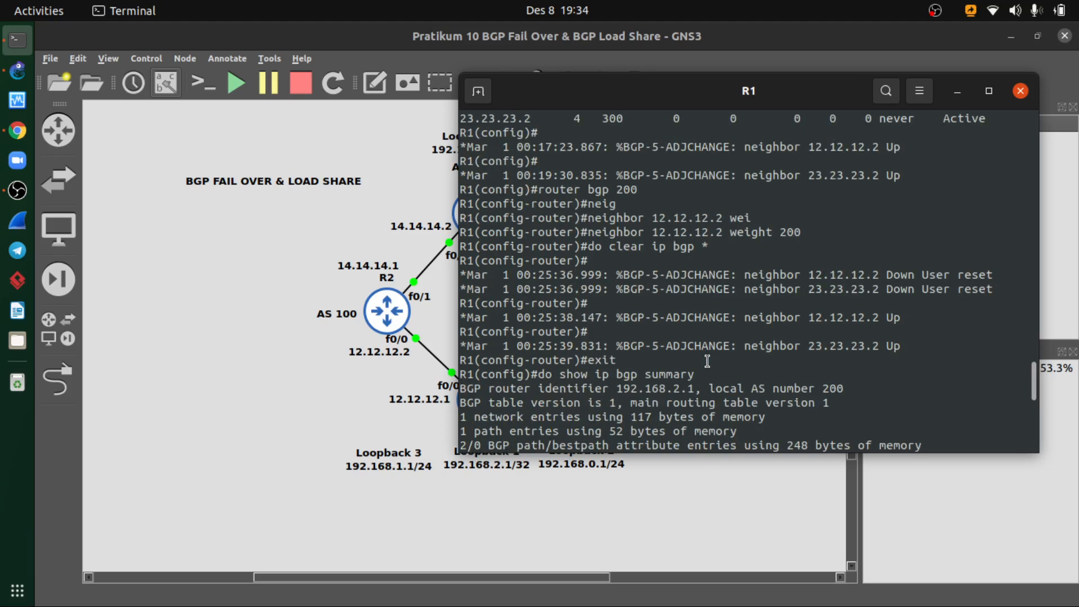
scroll(706, 361, "down", 1)
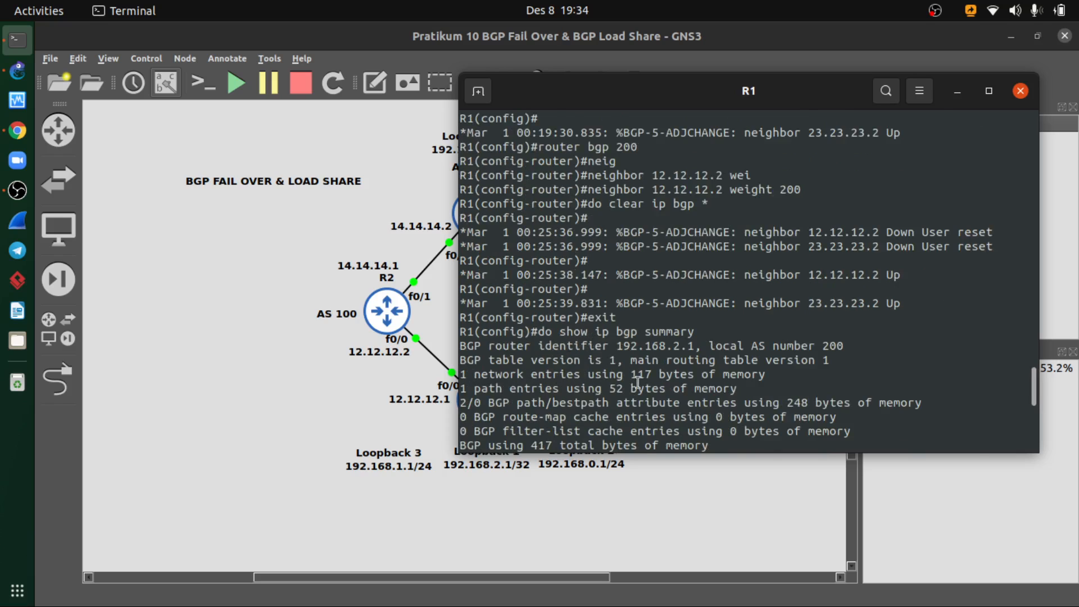
scroll(638, 382, "down", 2)
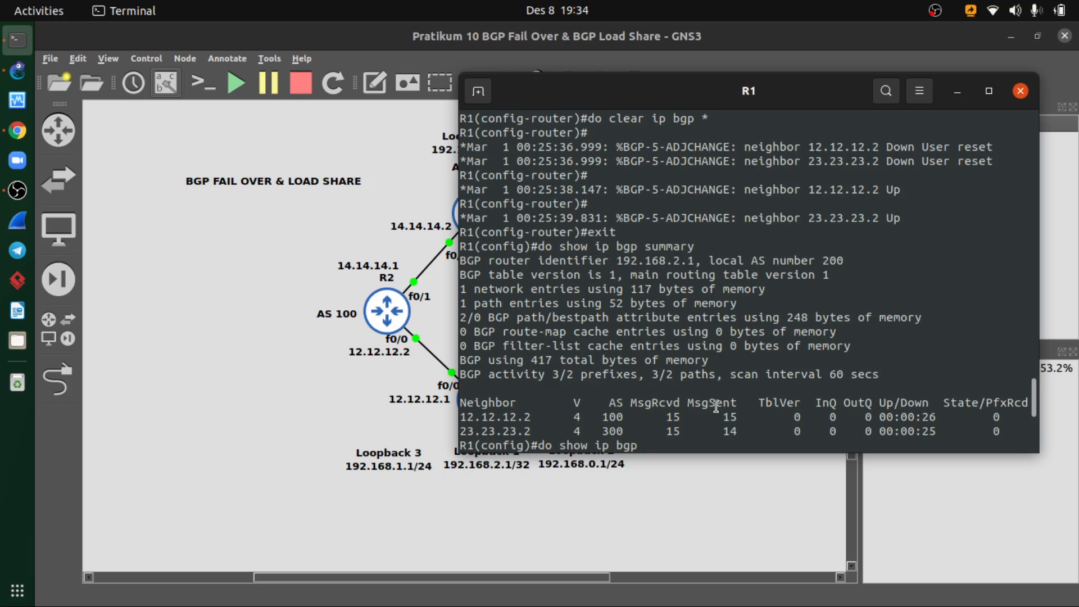
scroll(704, 397, "up", 4)
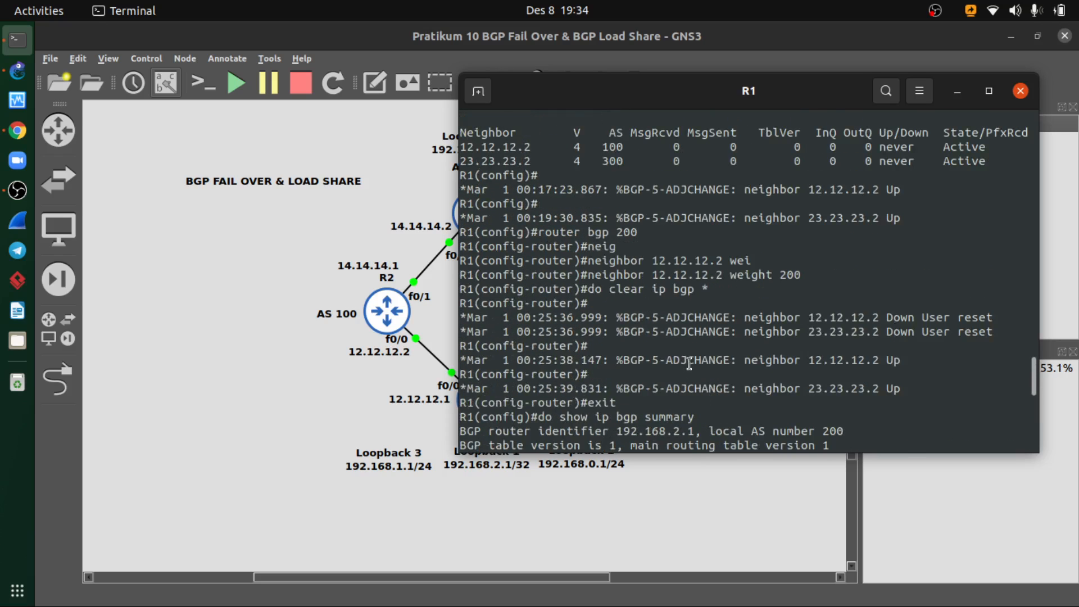
scroll(689, 363, "up", 8)
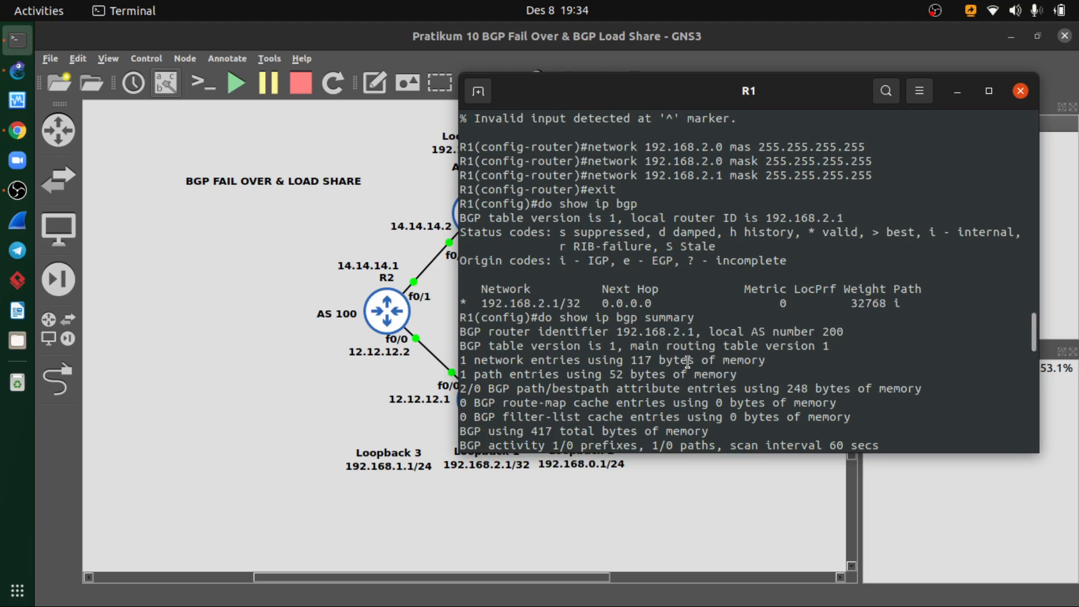
scroll(688, 363, "up", 1)
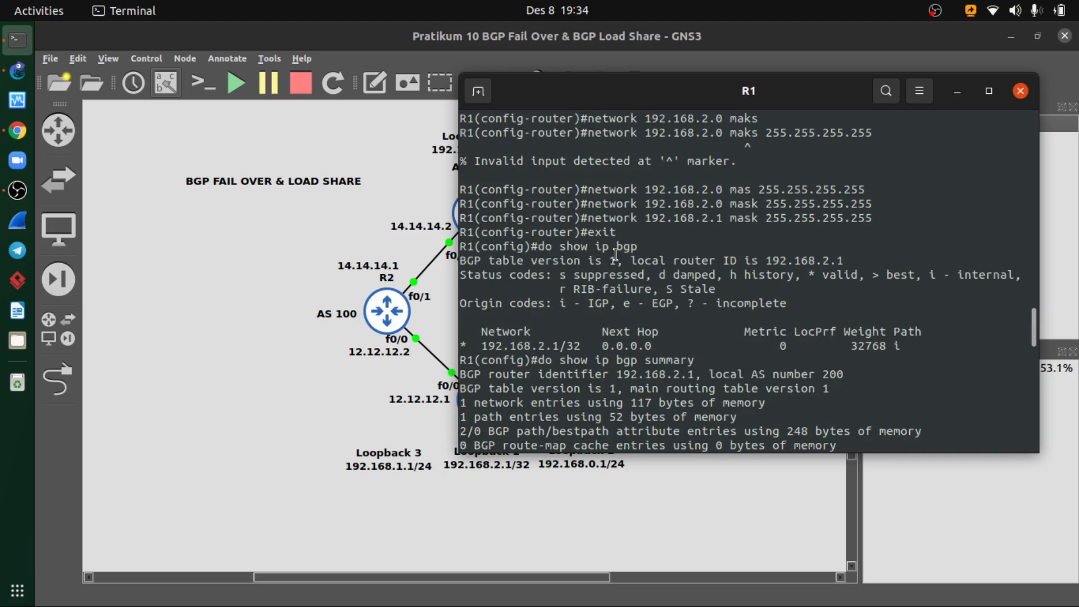
left_click_drag(584, 246, 639, 247)
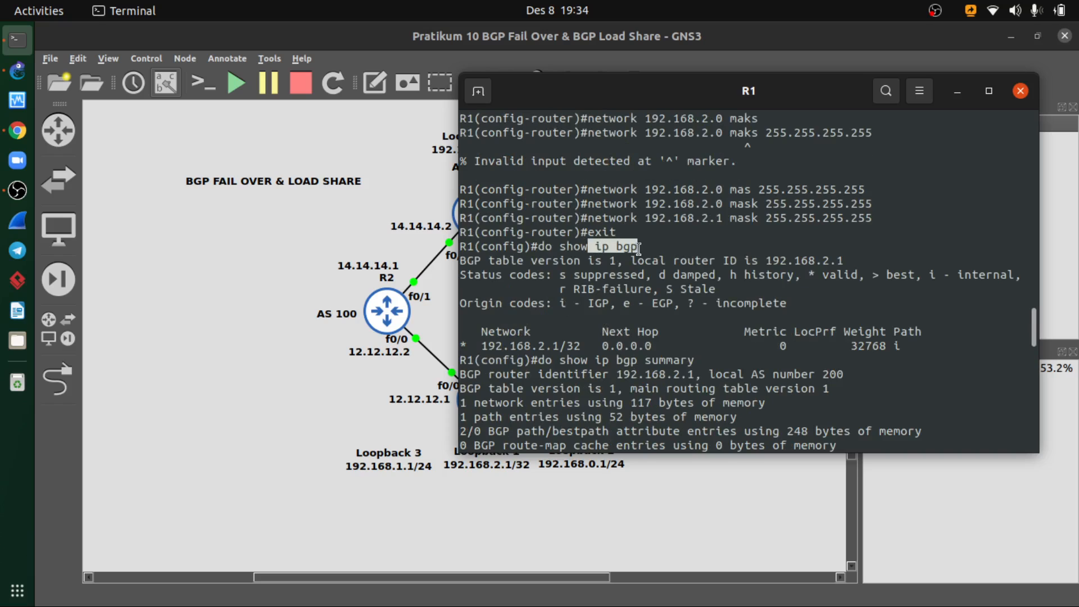
left_click(592, 345)
scroll(660, 320, "down", 8)
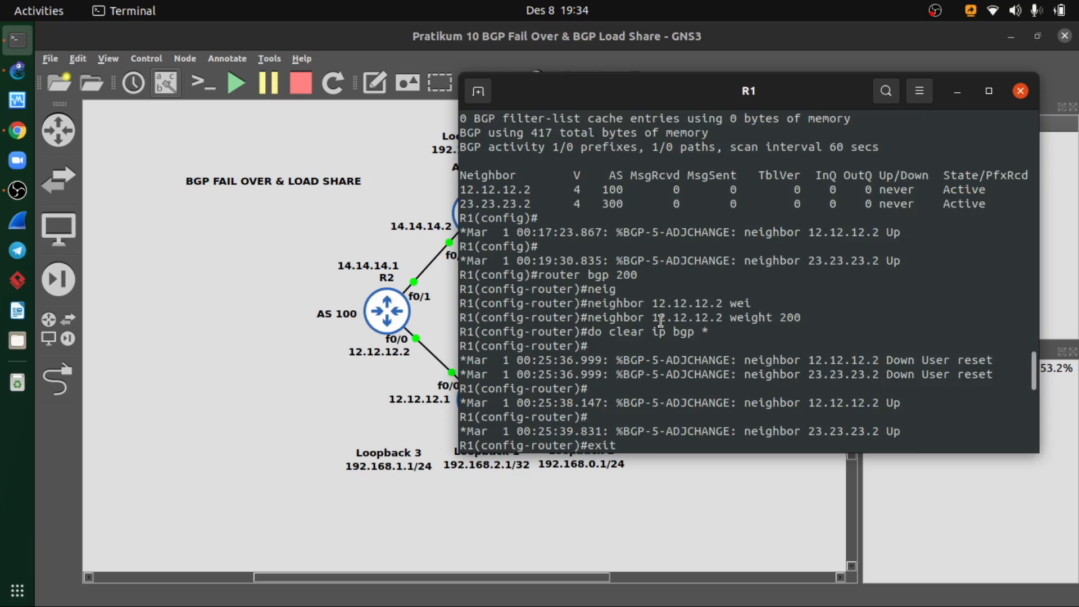
scroll(660, 320, "down", 10)
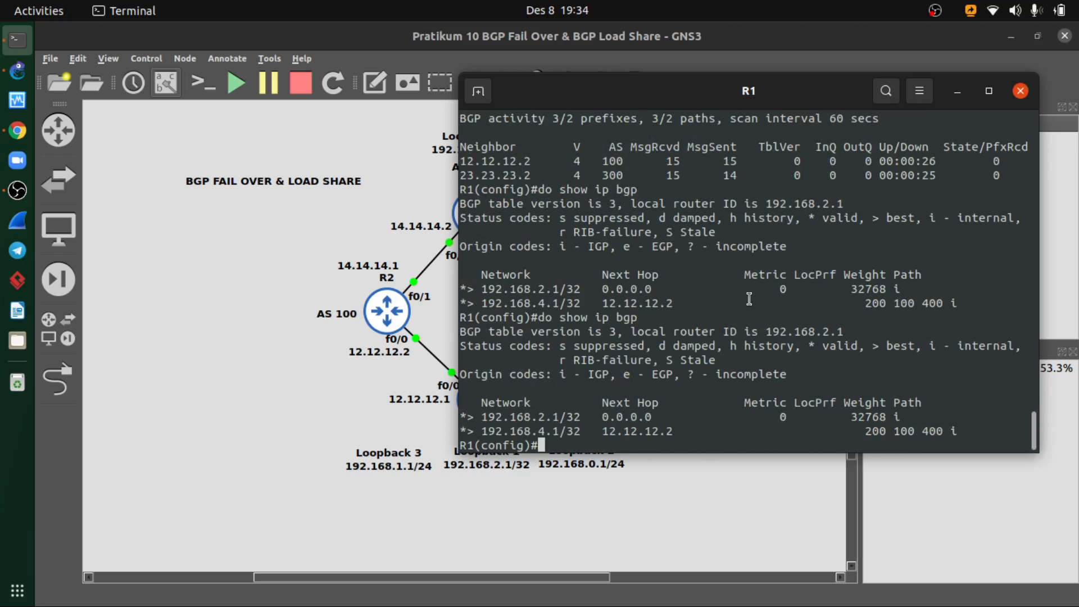
- Display R1's BGP table again and compare its next hop, weight and path with the fail over example in the course PDF
key("Up")
key("Return")
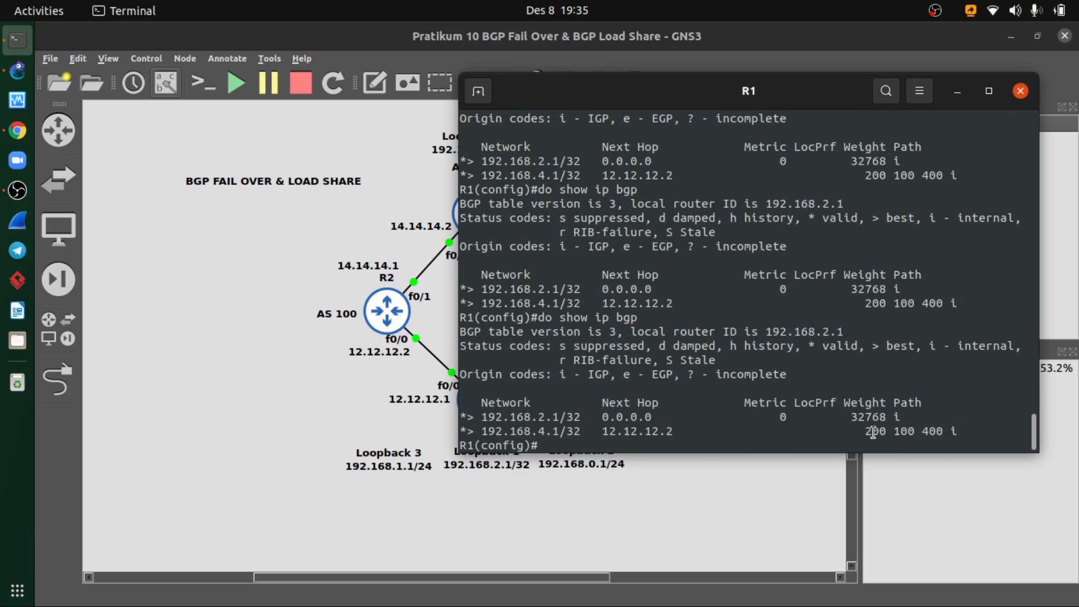
left_click(17, 131)
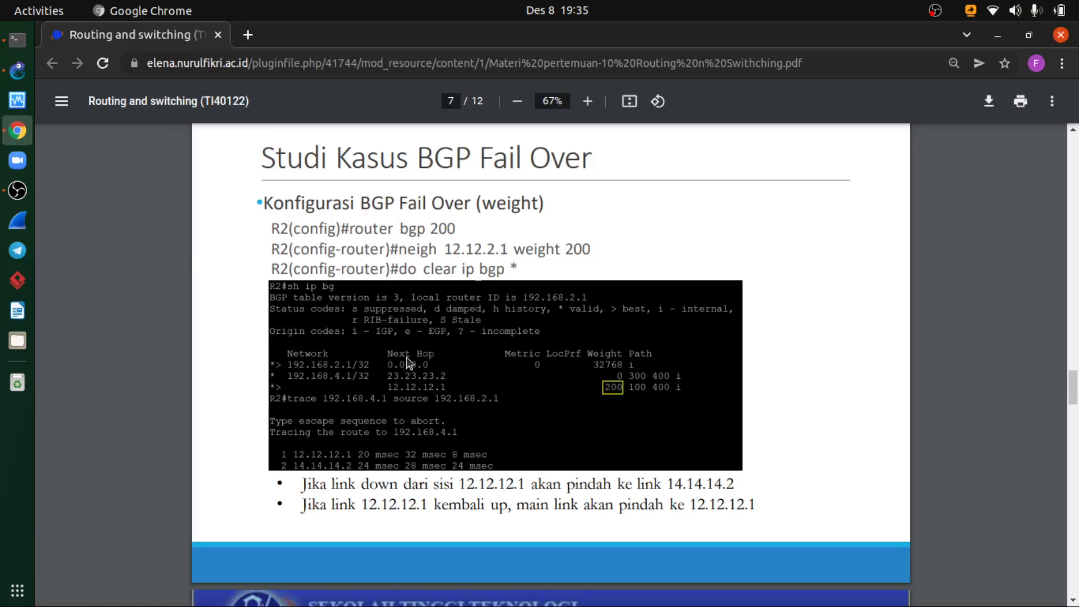
left_click(17, 39)
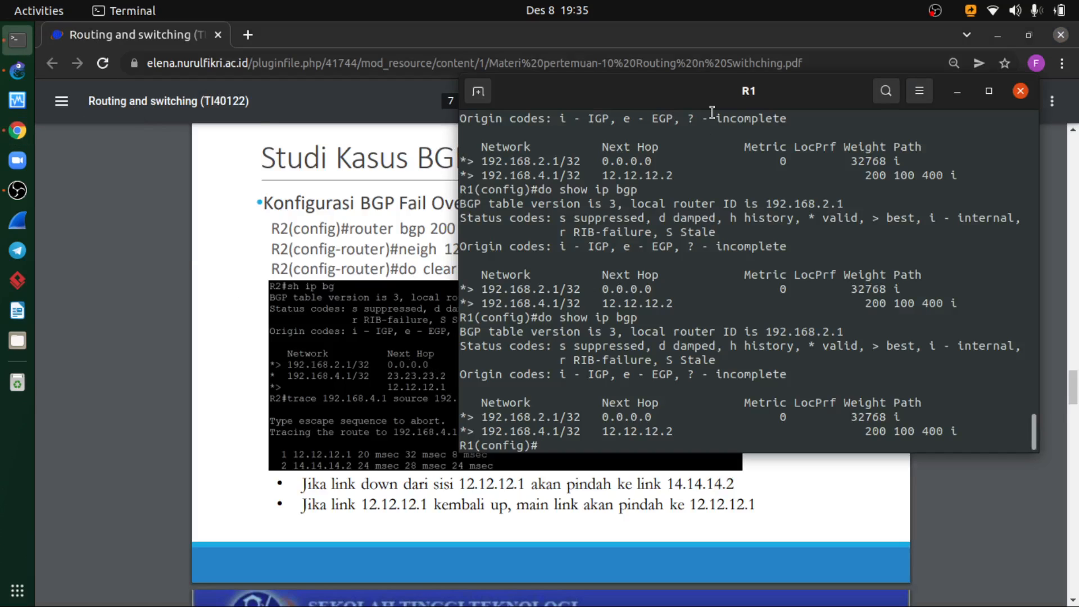
left_click_drag(683, 101, 473, 129)
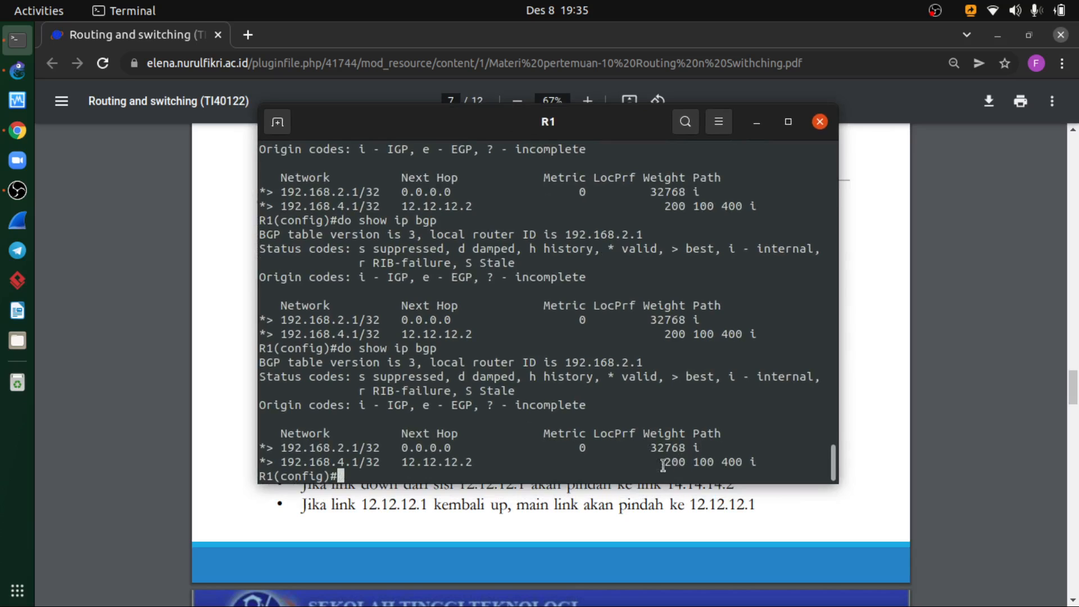
left_click(507, 494)
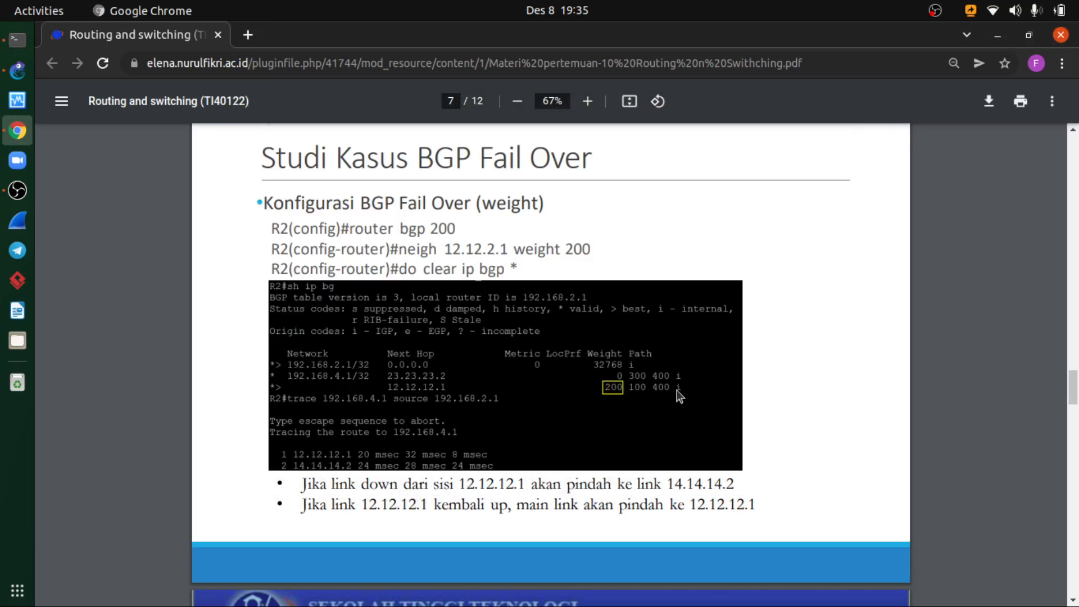
left_click(18, 41)
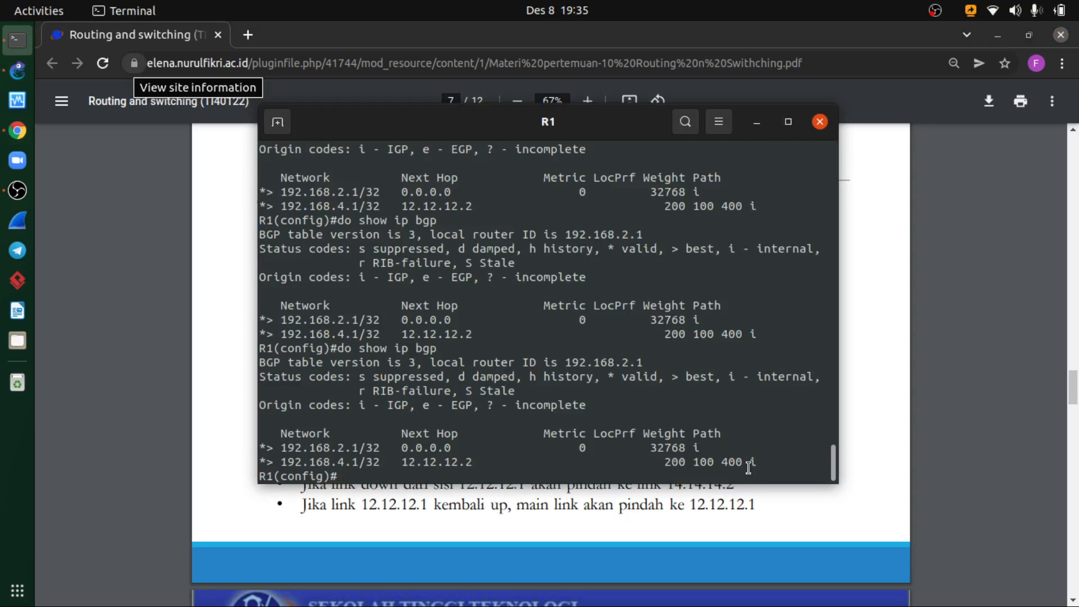
left_click_drag(757, 462, 748, 462)
left_click(752, 125)
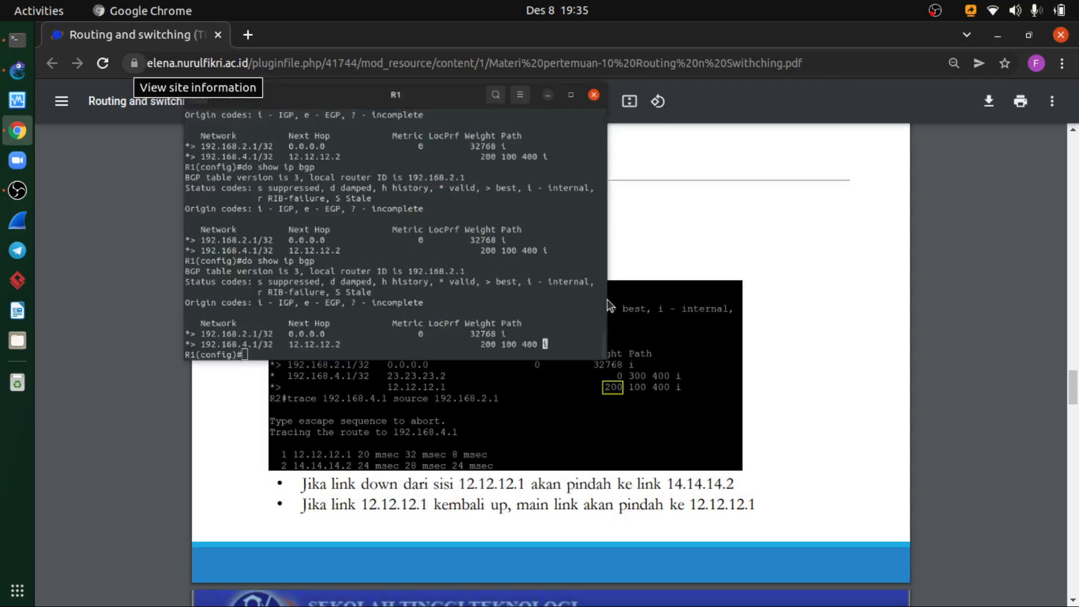
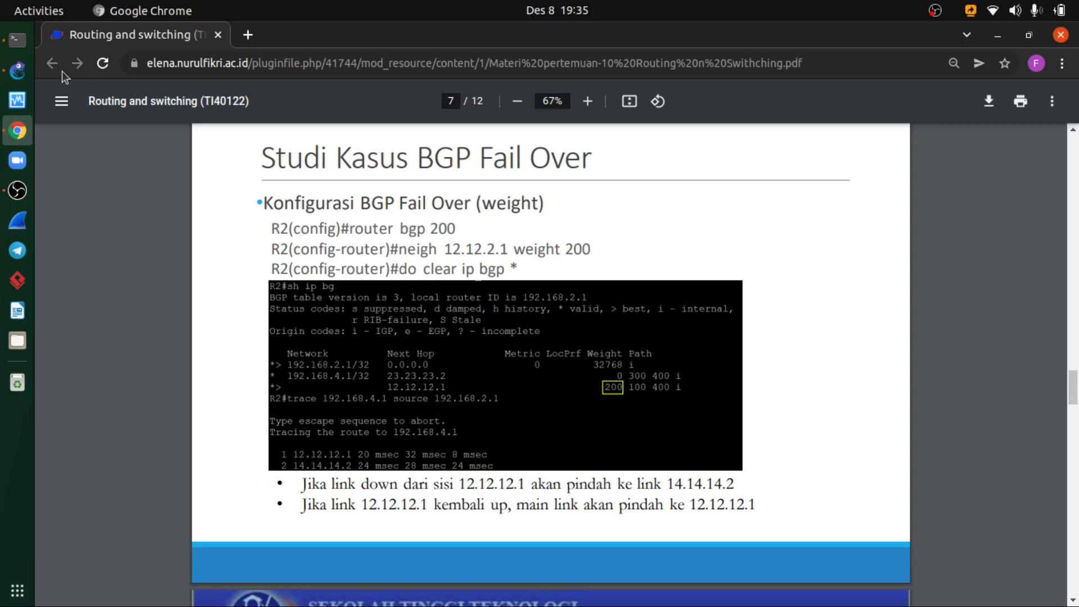
- Switch back to R1's console and exit global configuration mode
left_click(16, 42)
left_click(16, 42)
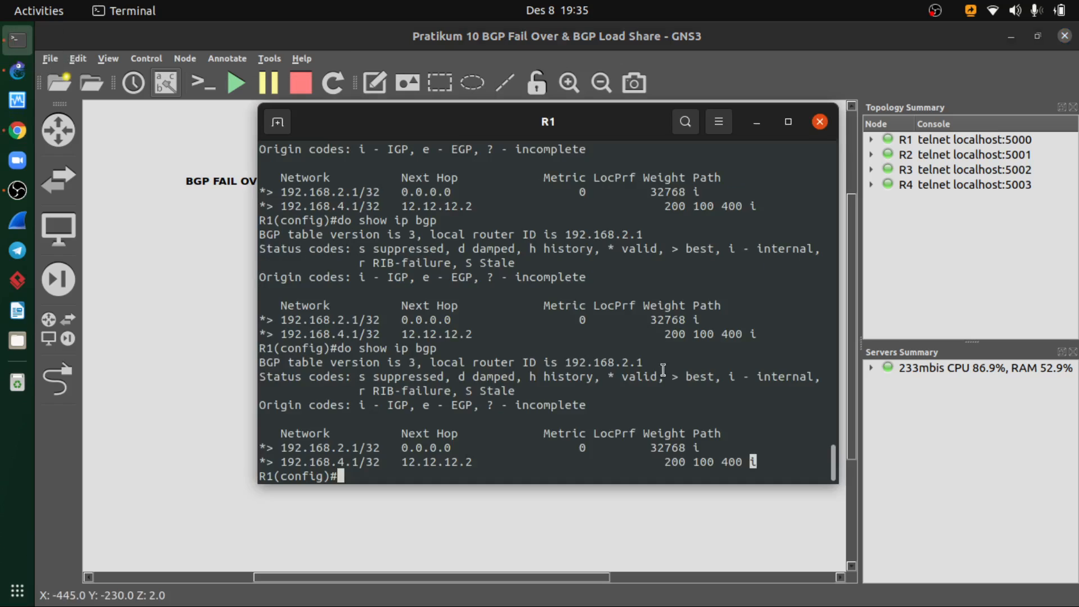
type("exit")
key("Return")
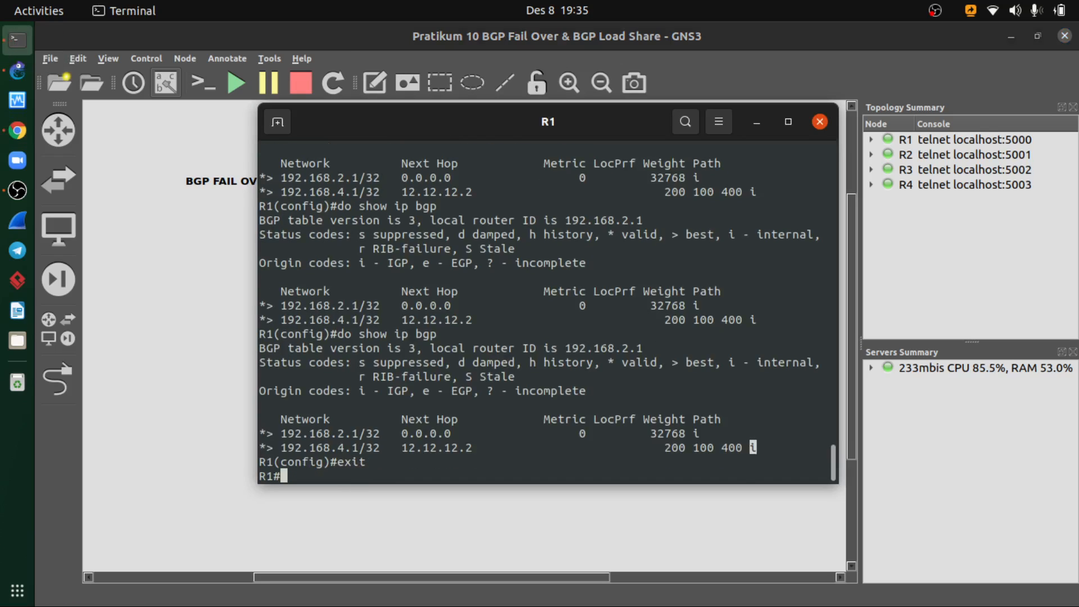
- Trace the route from R1 to 192.168.4.1 with source 192.168.2.1 and compare the hops with the topology
type("tra")
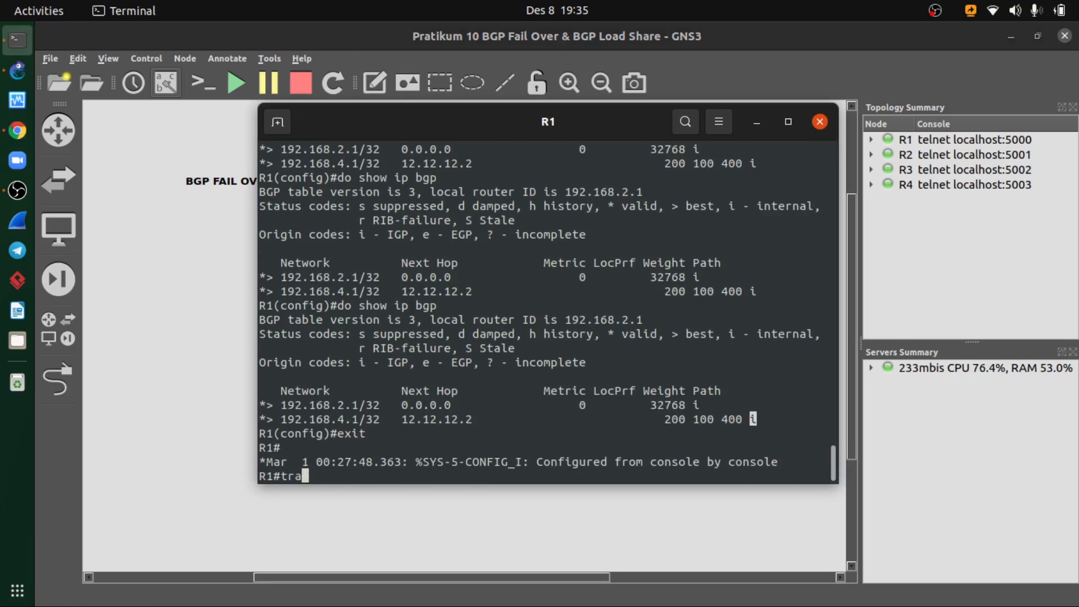
key("Tab")
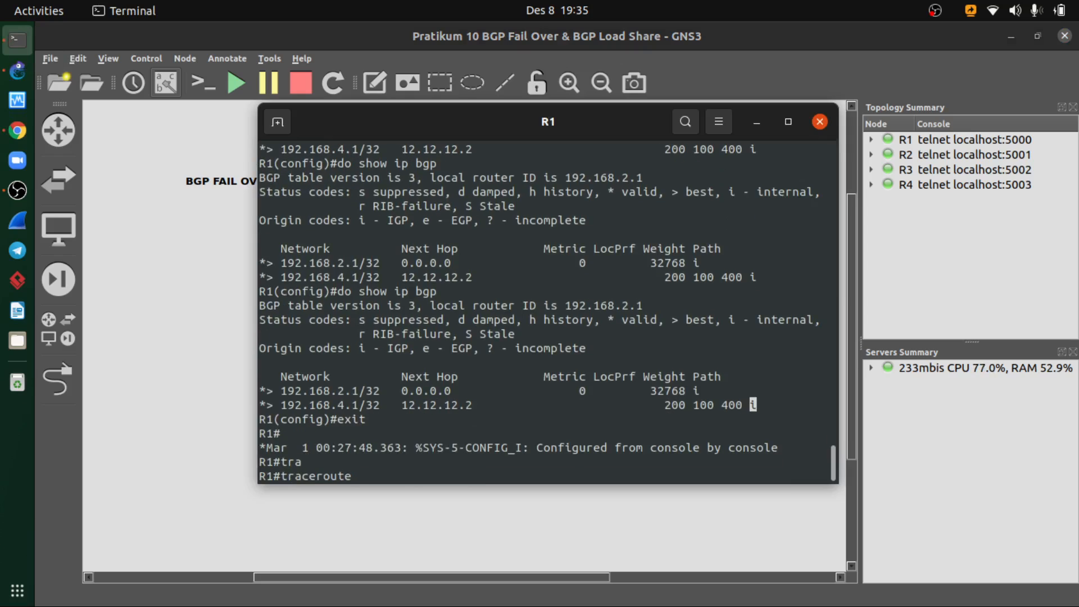
type("192.168.4.1 sou")
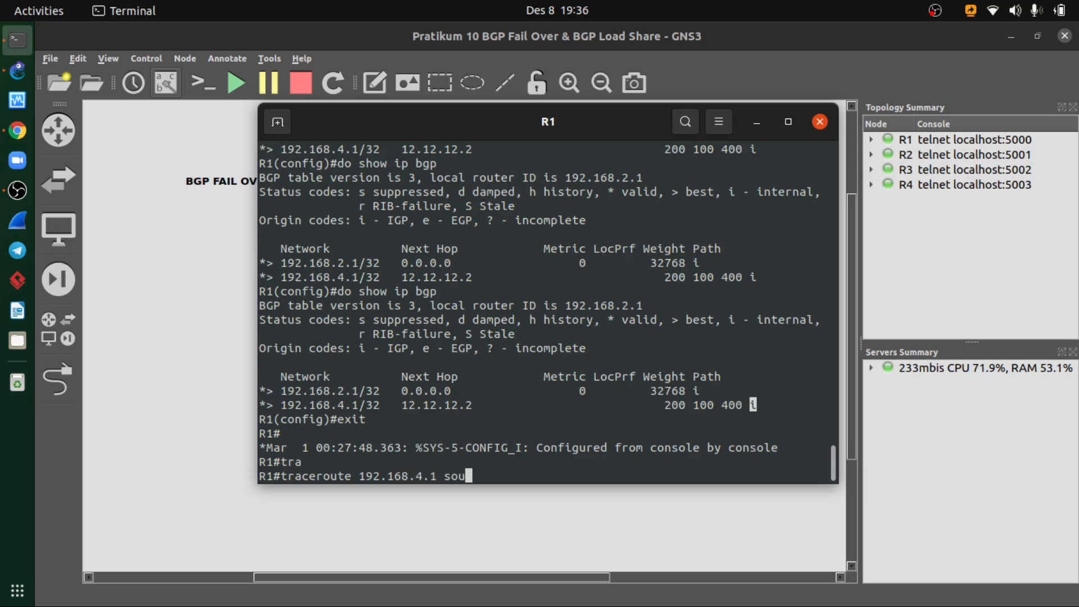
key("Tab")
type("192.168.2.1")
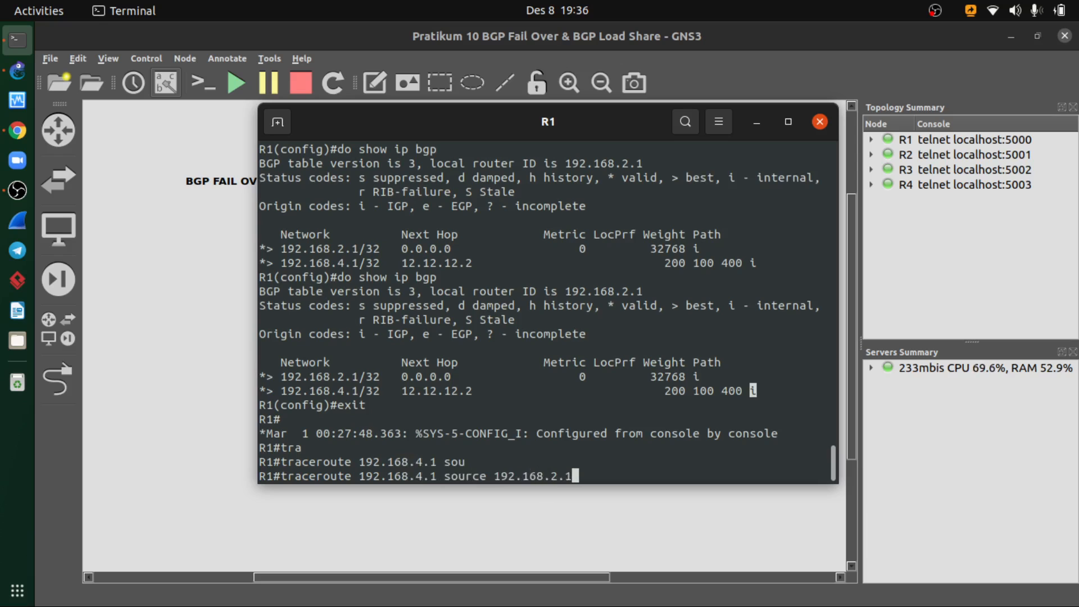
key("Return")
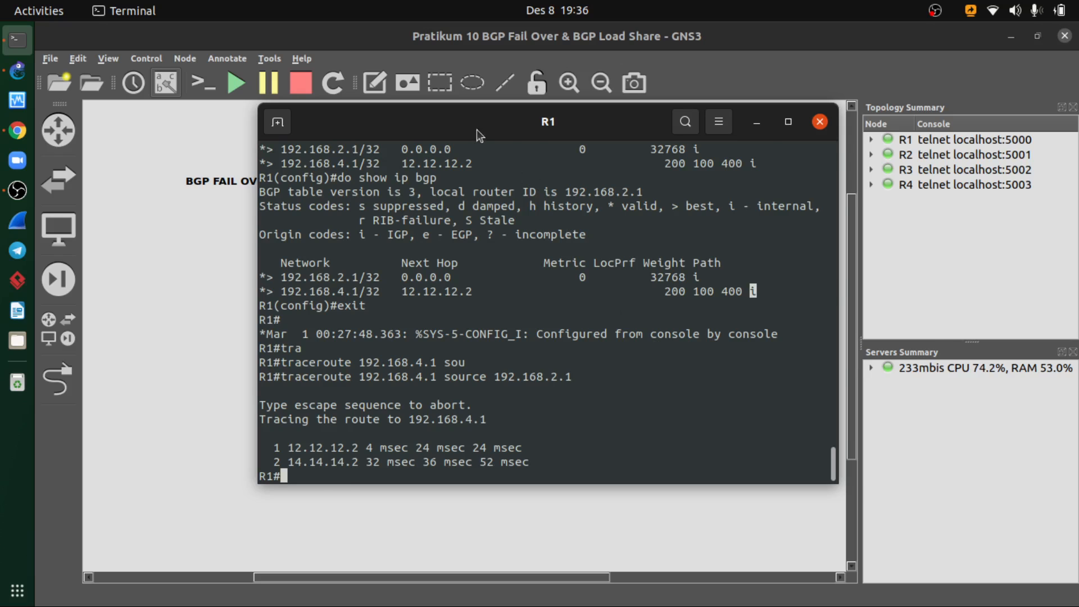
left_click_drag(474, 130, 674, 158)
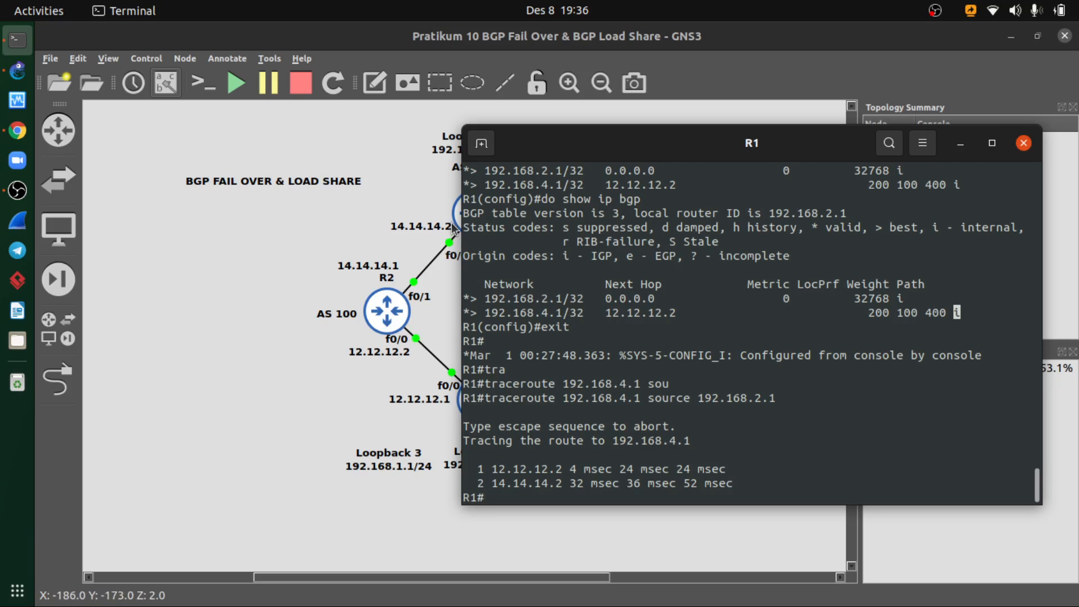
left_click_drag(726, 152, 499, 128)
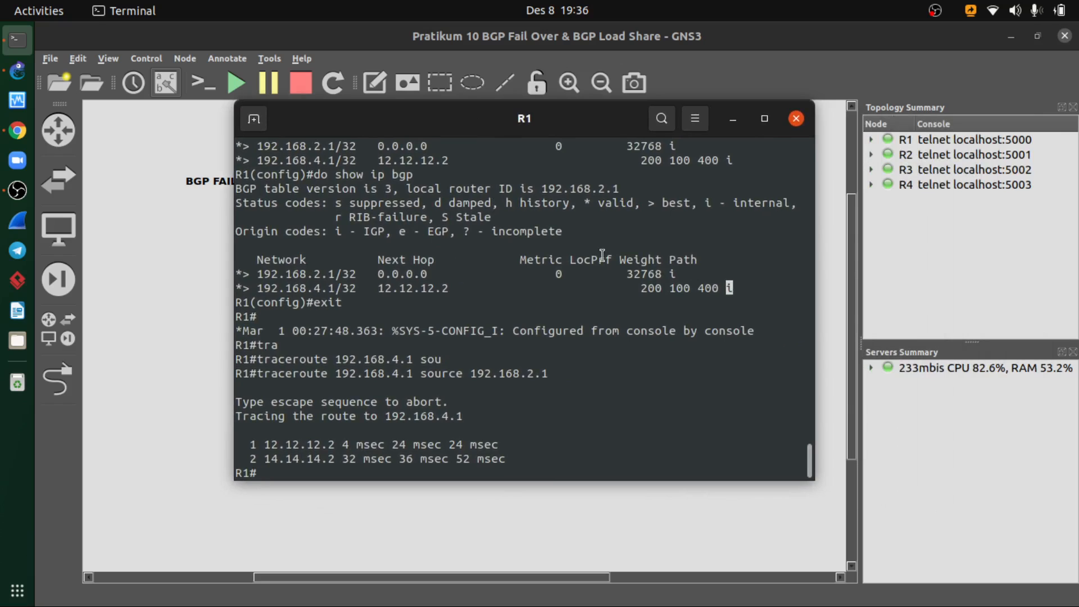
- Compare R1's traceroute output with the fail over weight example and the topology diagram in the course PDF
left_click(17, 130)
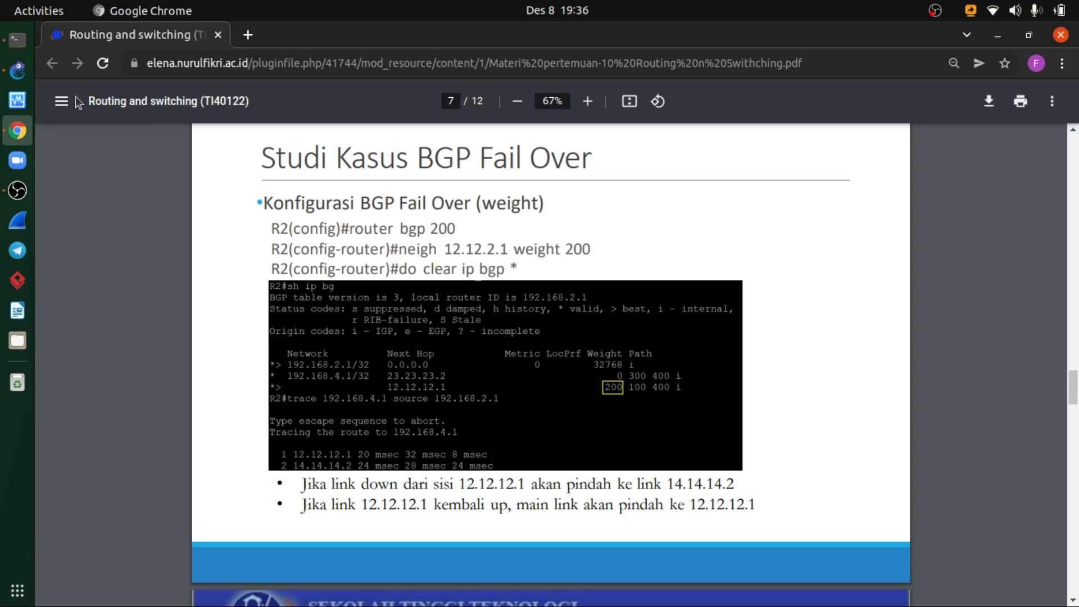
left_click(13, 42)
left_click_drag(490, 116, 713, 107)
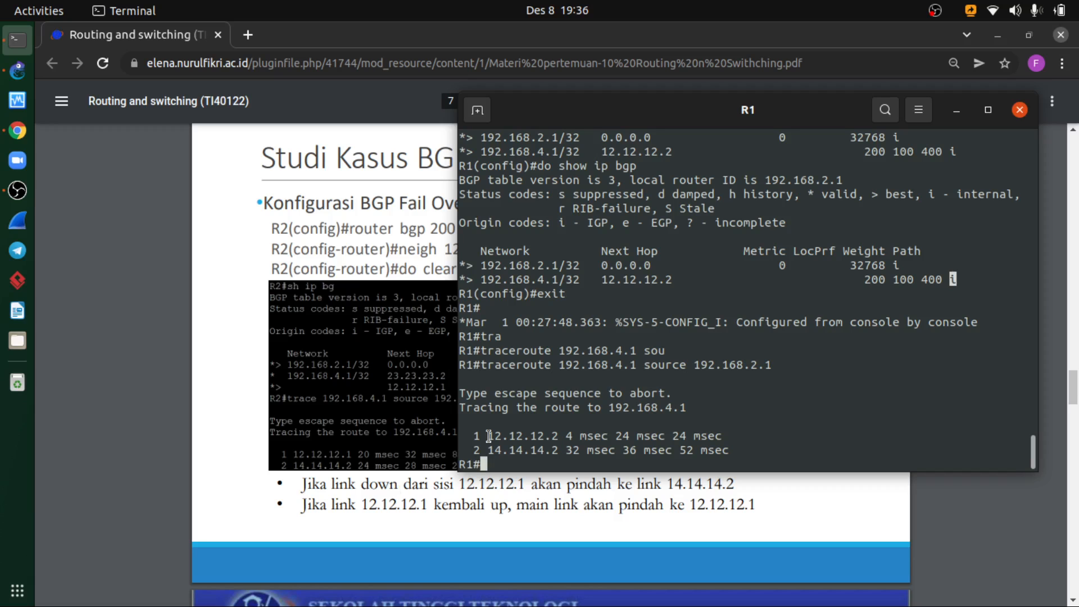
scroll(393, 341, "up", 1)
scroll(393, 341, "up", 15)
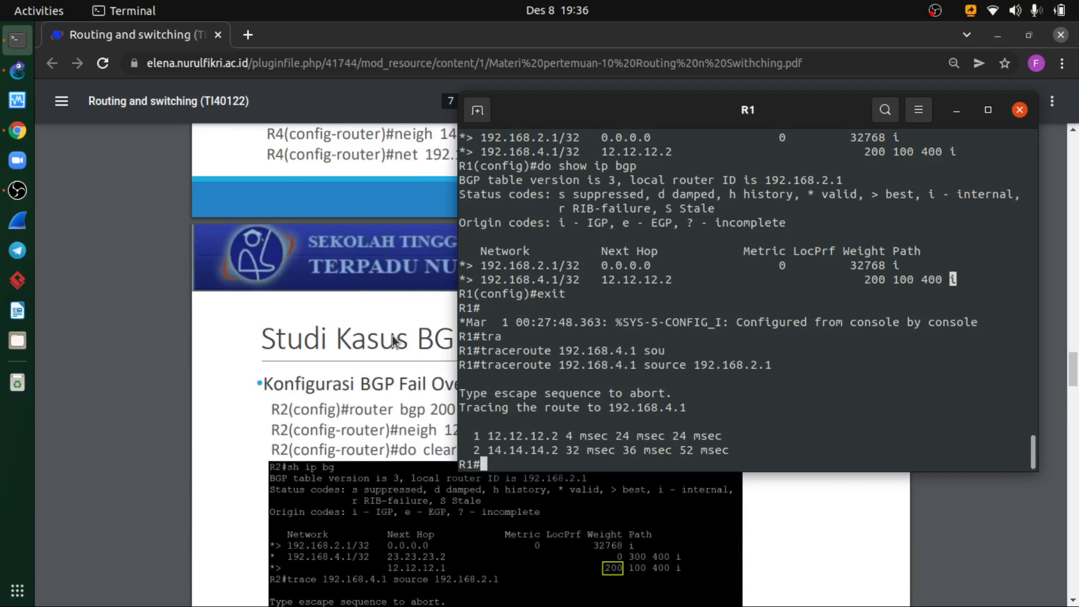
scroll(395, 341, "down", 5)
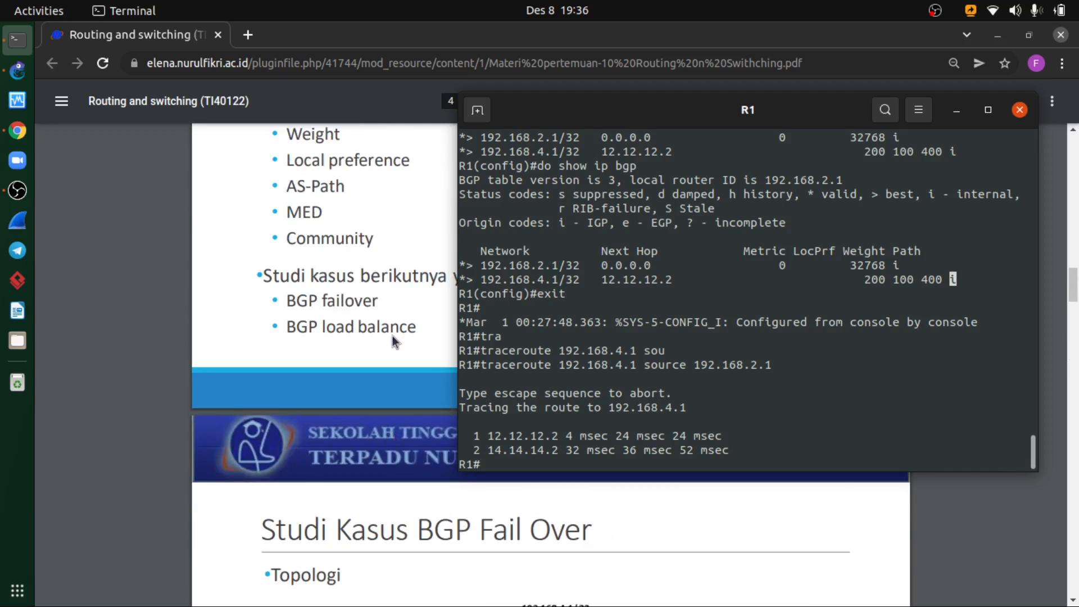
scroll(393, 339, "down", 4)
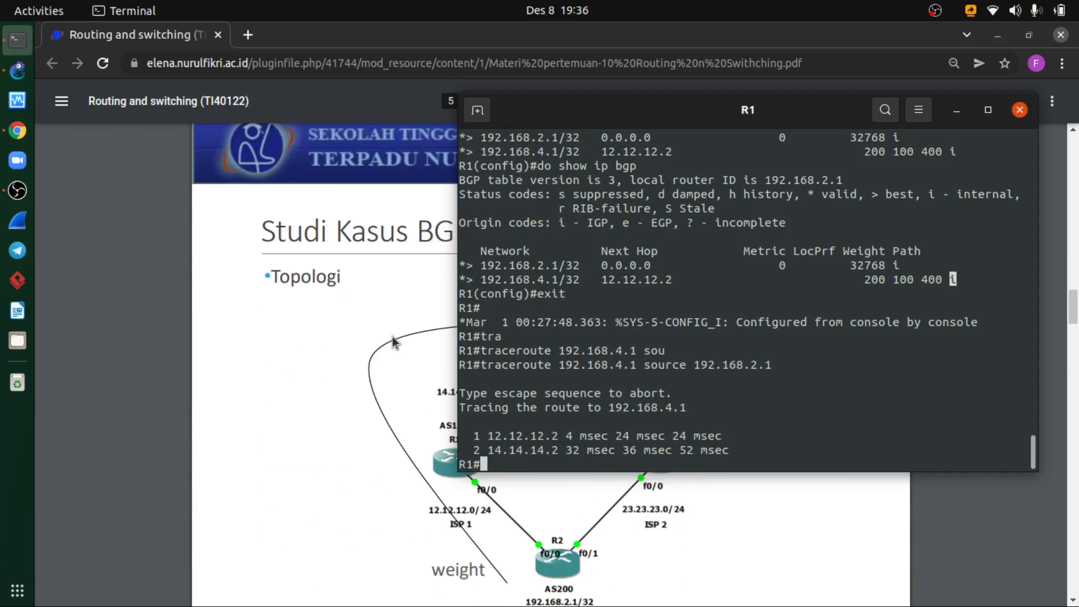
left_click_drag(700, 121, 582, 95)
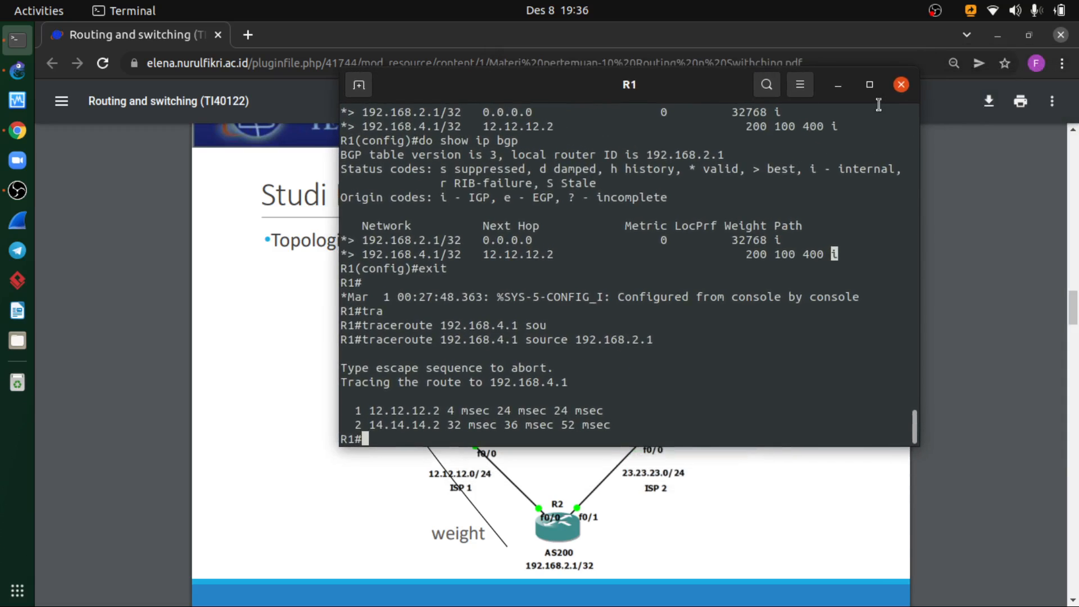
left_click(838, 85)
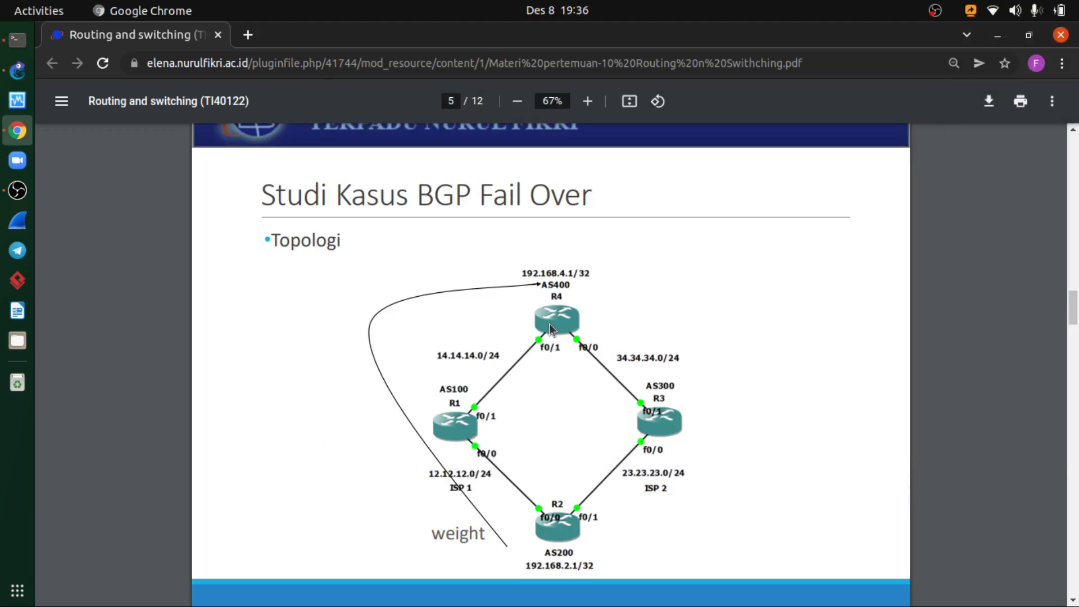
scroll(546, 328, "down", 15)
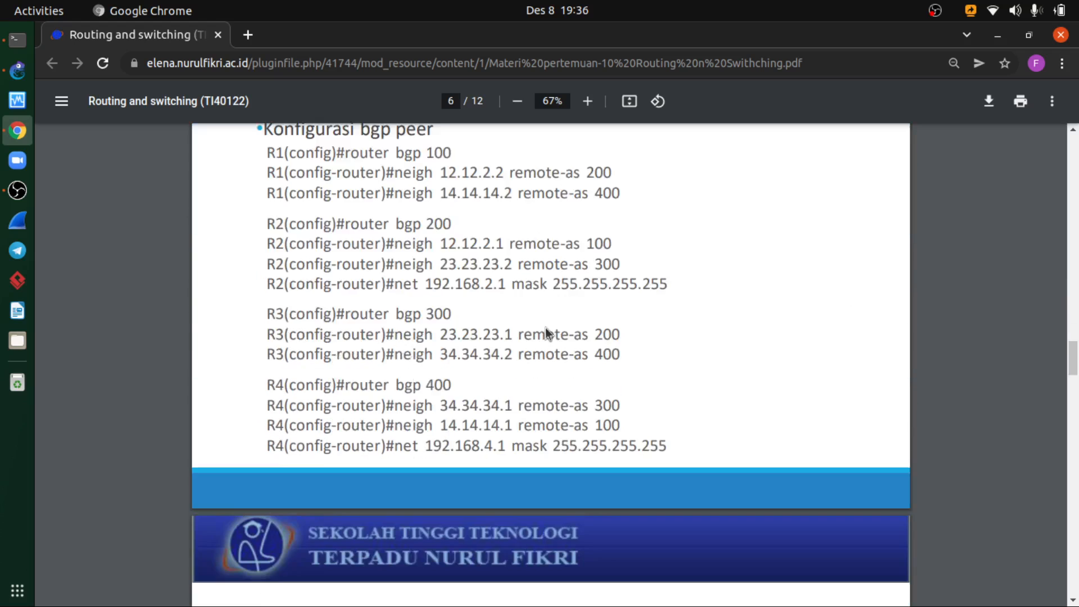
scroll(545, 328, "down", 5)
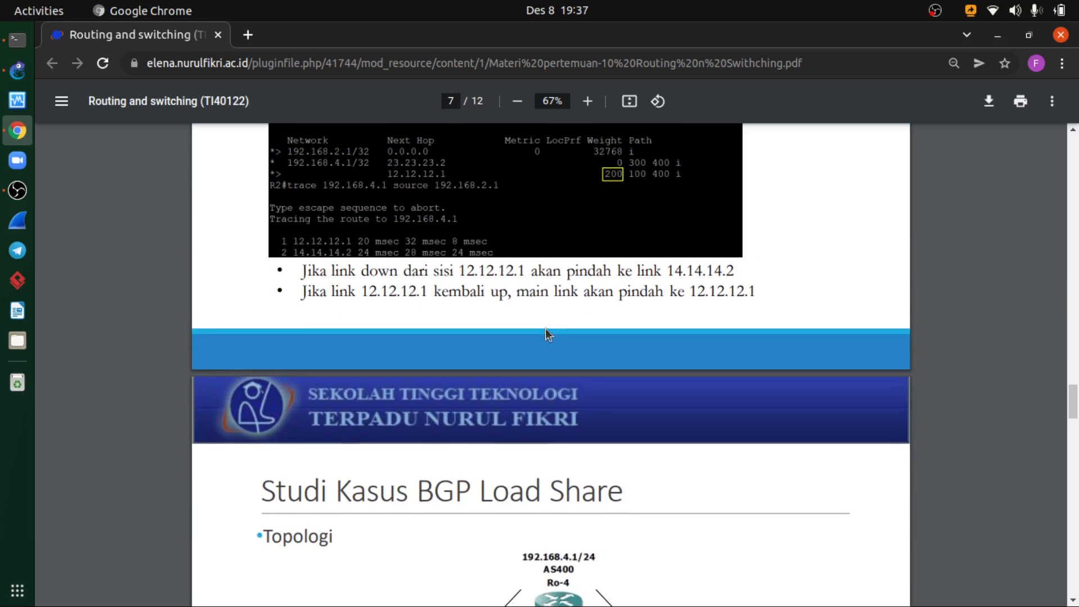
scroll(545, 328, "up", 10)
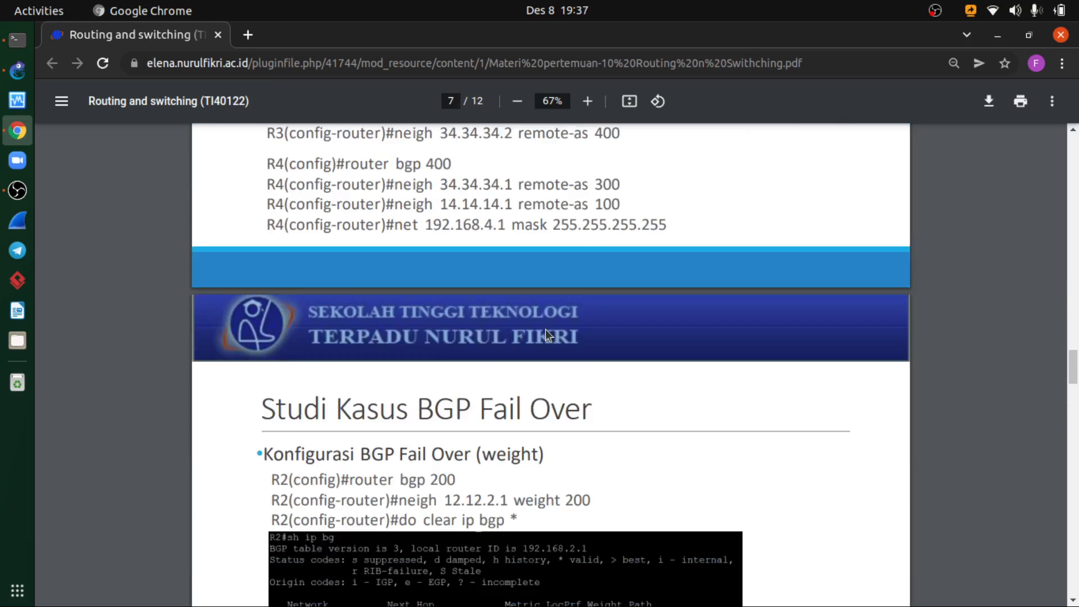
scroll(545, 329, "up", 8)
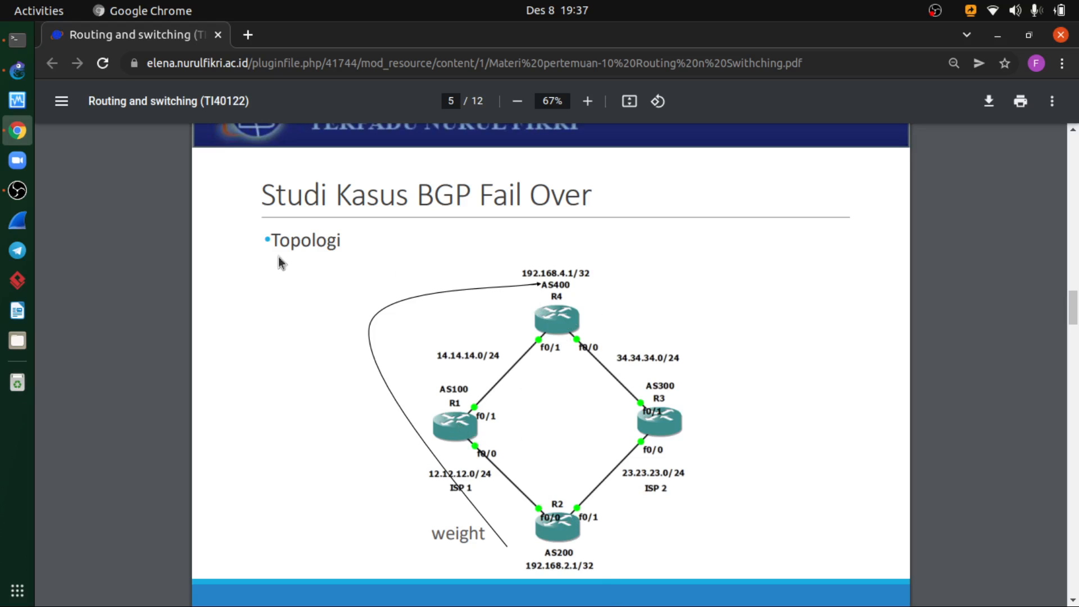
- Return to the GNS3 project, close R1's console and open the console of R4
left_click(17, 72)
left_click(18, 40)
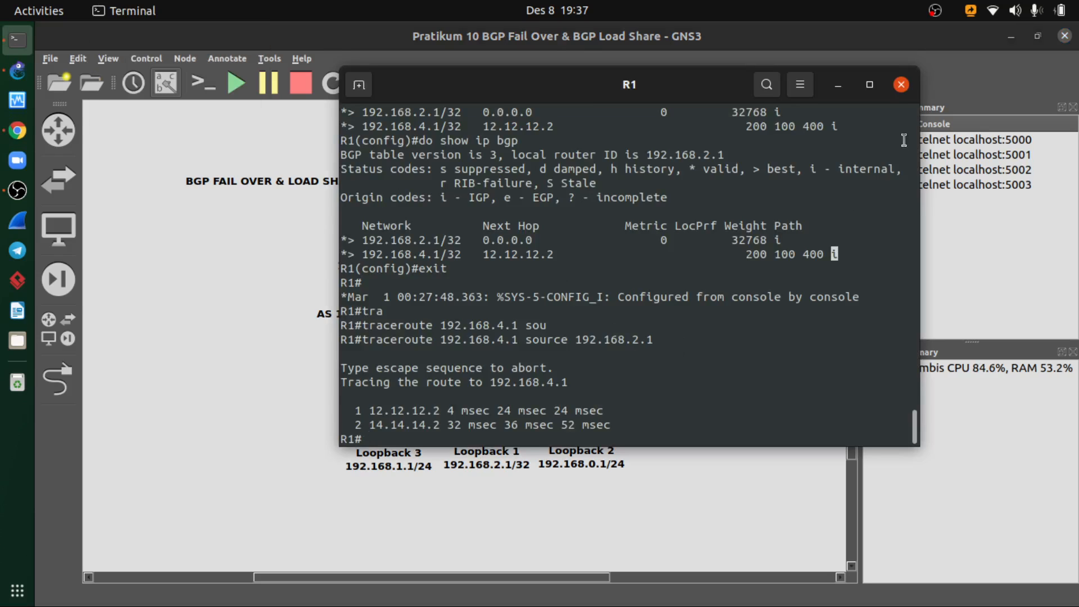
left_click(901, 85)
right_click(475, 214)
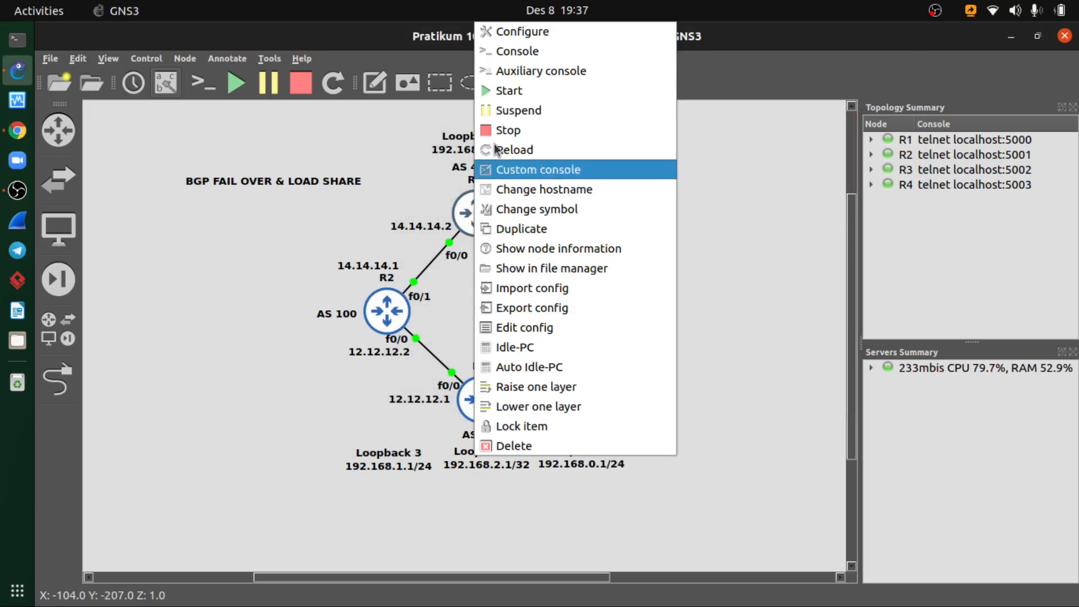
left_click(508, 52)
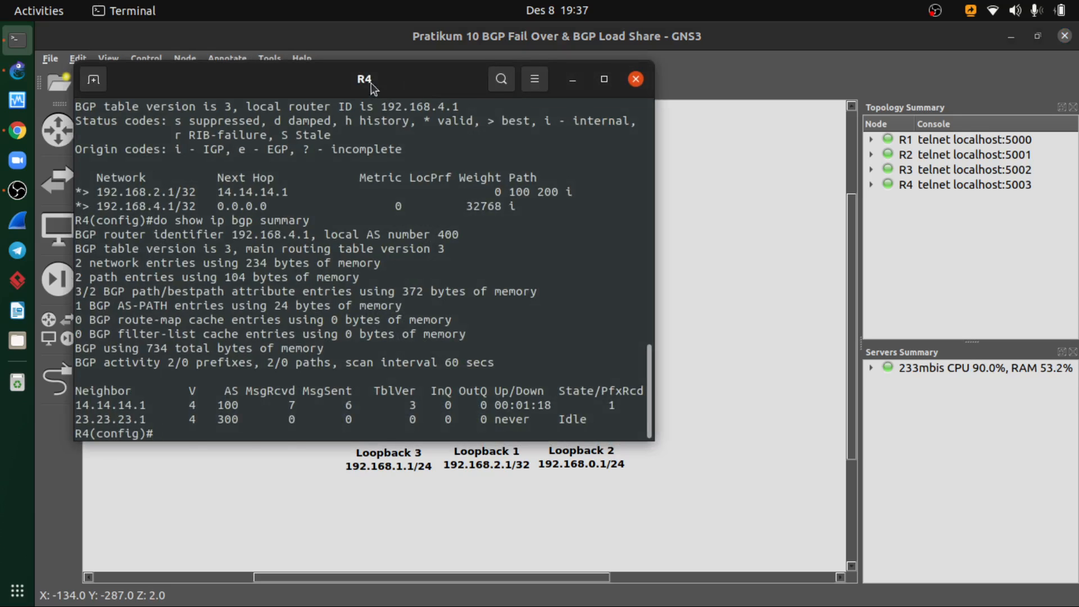
left_click_drag(371, 83, 568, 96)
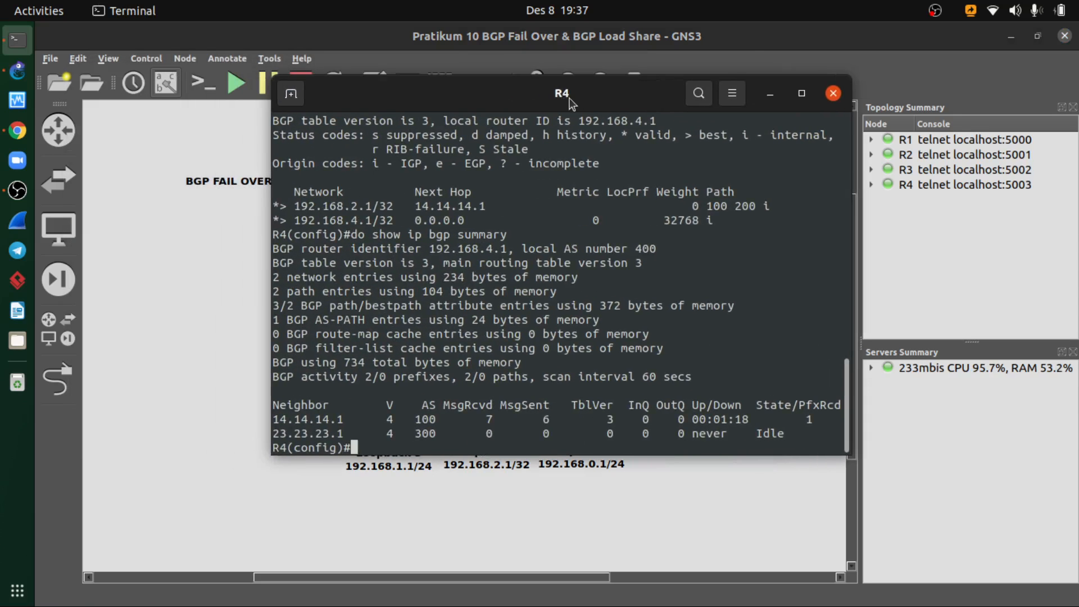
- Display R4's BGP table with do show ip bgp
key("Up")
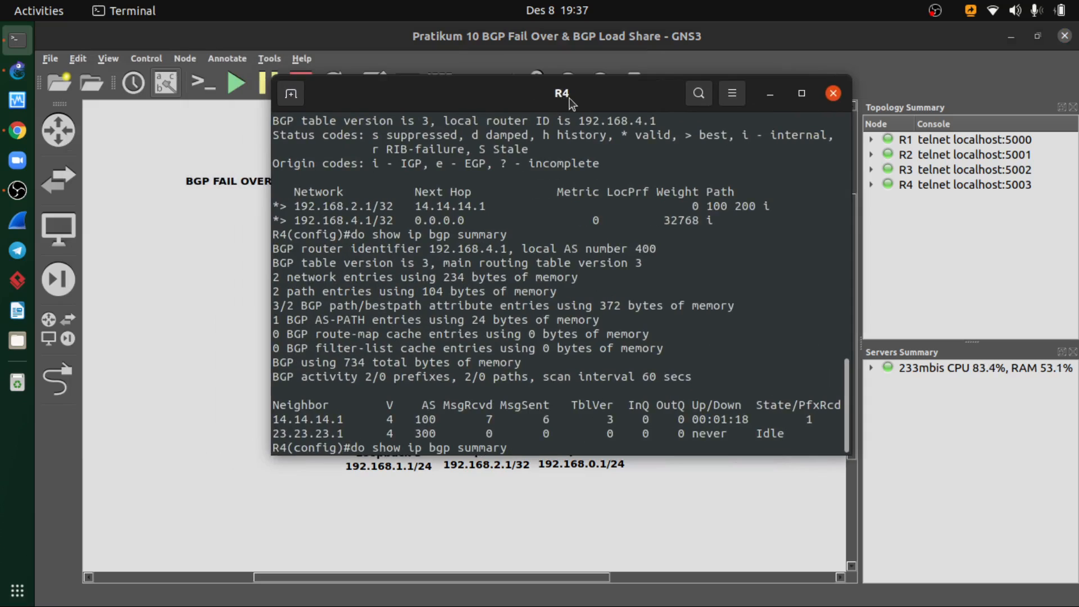
key("BackSpace")
key("BackSpace")
key("BackSpace")
key("BackSpace")
key("BackSpace")
key("BackSpace")
key("BackSpace")
key("BackSpace")
key("Return")
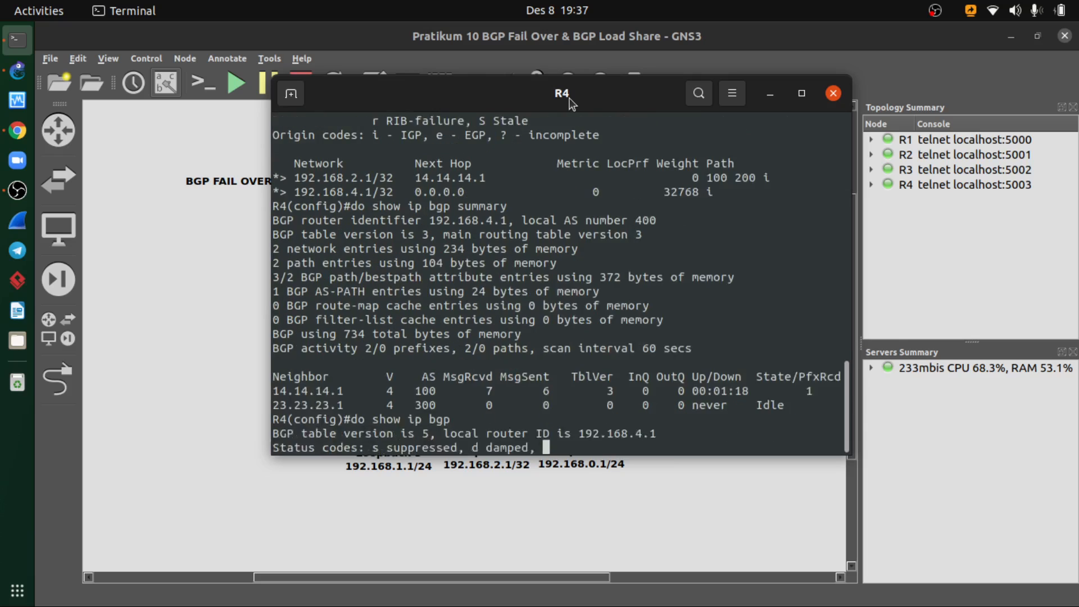
- Exit global configuration mode on R4
type("ex")
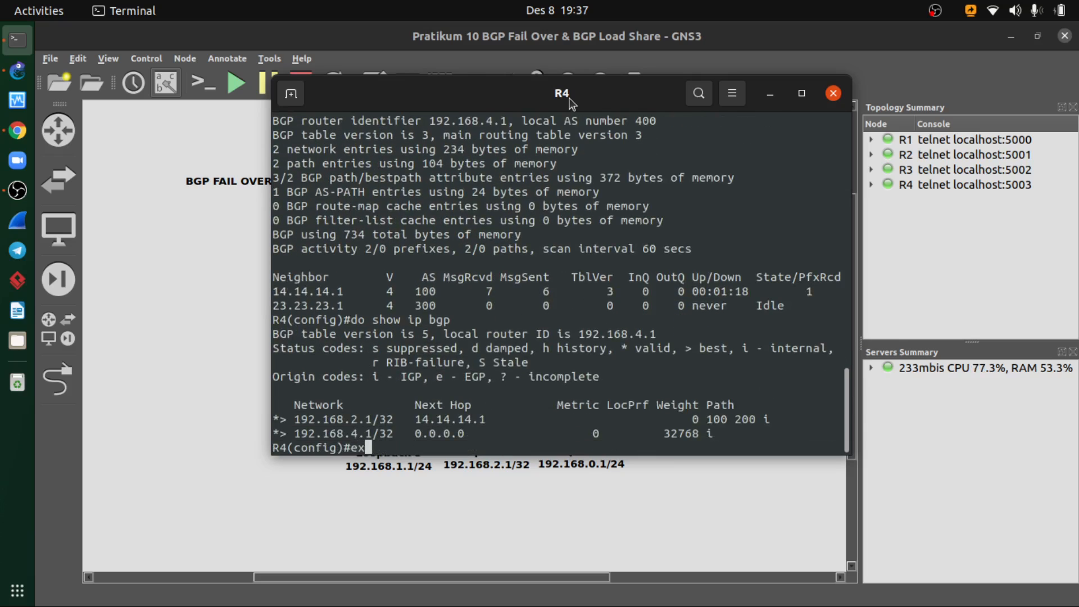
type("it")
key("Return")
type("s")
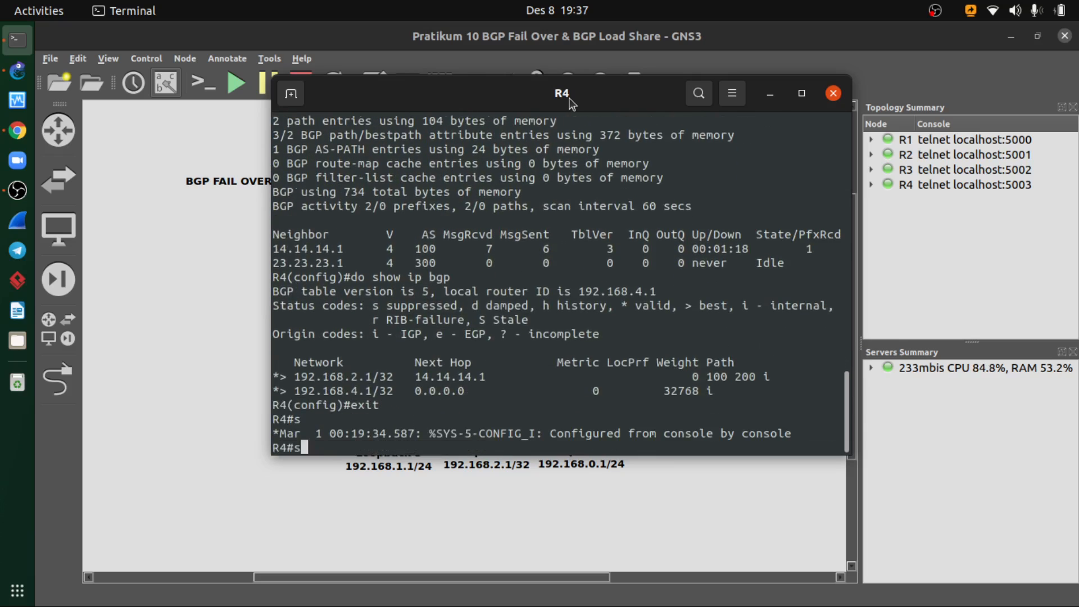
type("how")
key("BackSpace")
key("BackSpace")
key("BackSpace")
key("BackSpace")
type("so")
key("Tab")
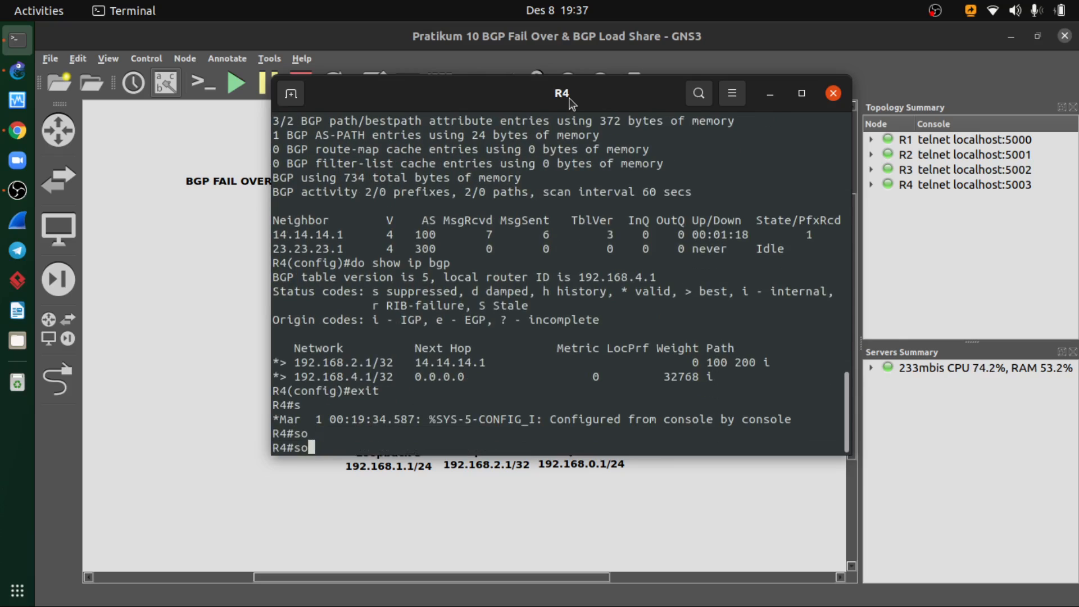
type("c")
key("Tab")
key("BackSpace")
key("BackSpace")
key("BackSpace")
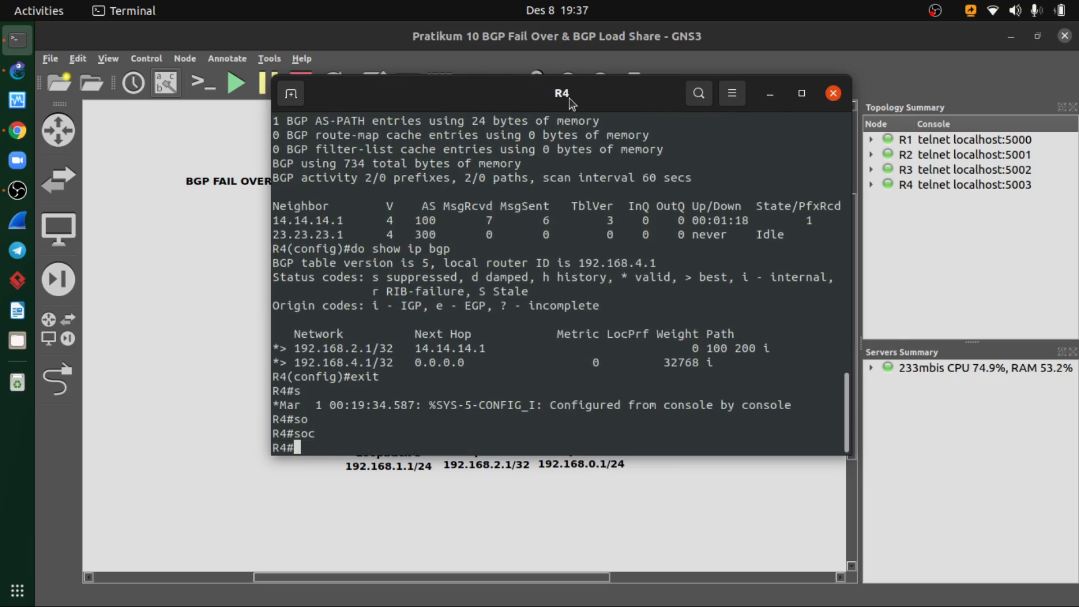
- Trace the route from R4 to 192.168.2.1 with source 192.168.4.1 and compare the hops with the topology
type("tra")
key("Tab")
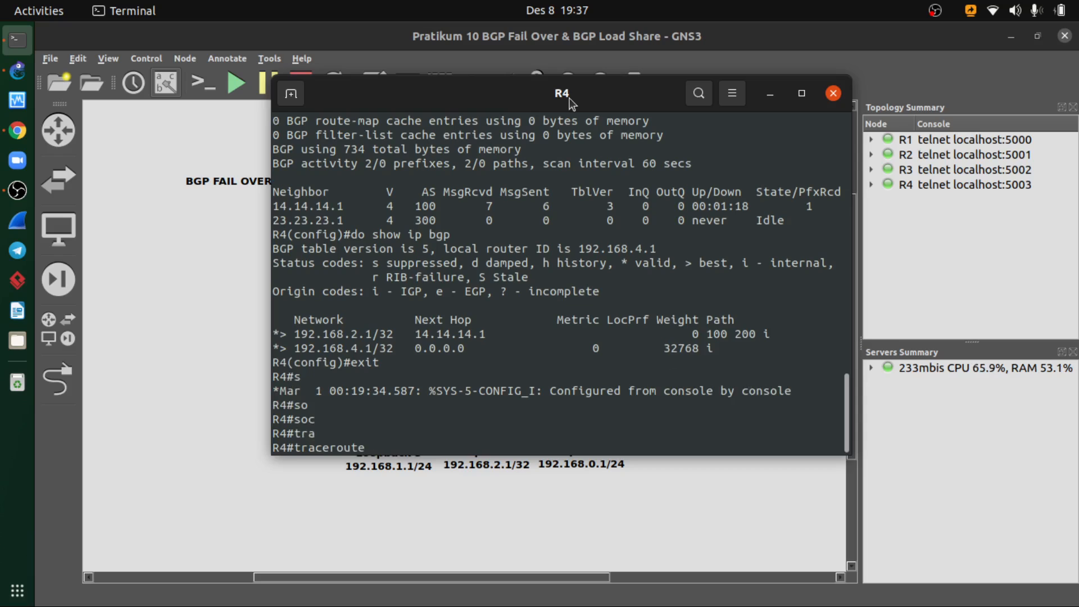
type("192.168.2.1 soc")
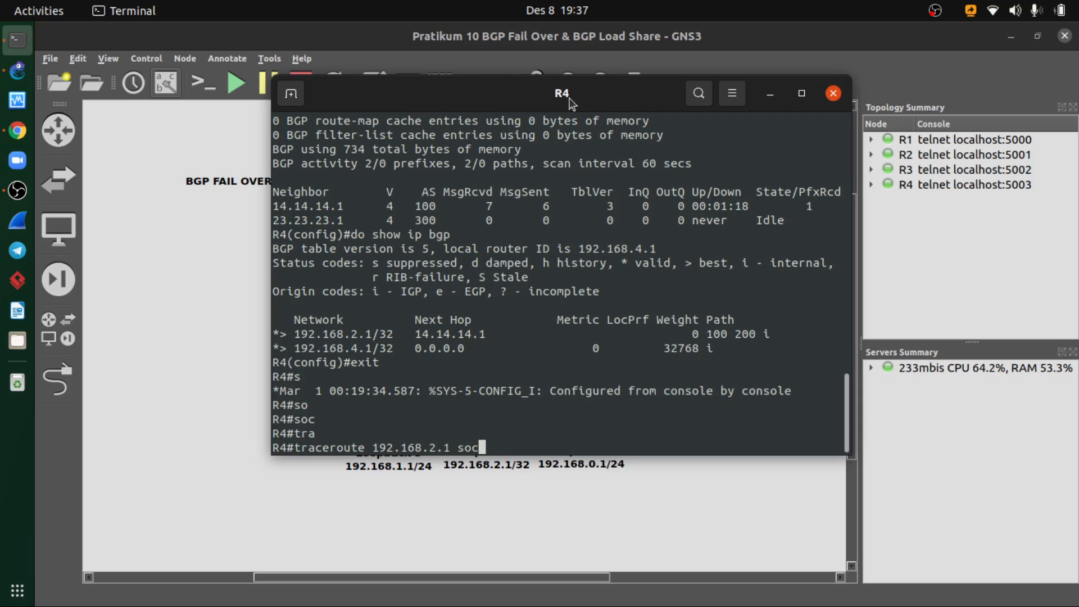
key("BackSpace")
key("BackSpace")
key("Tab")
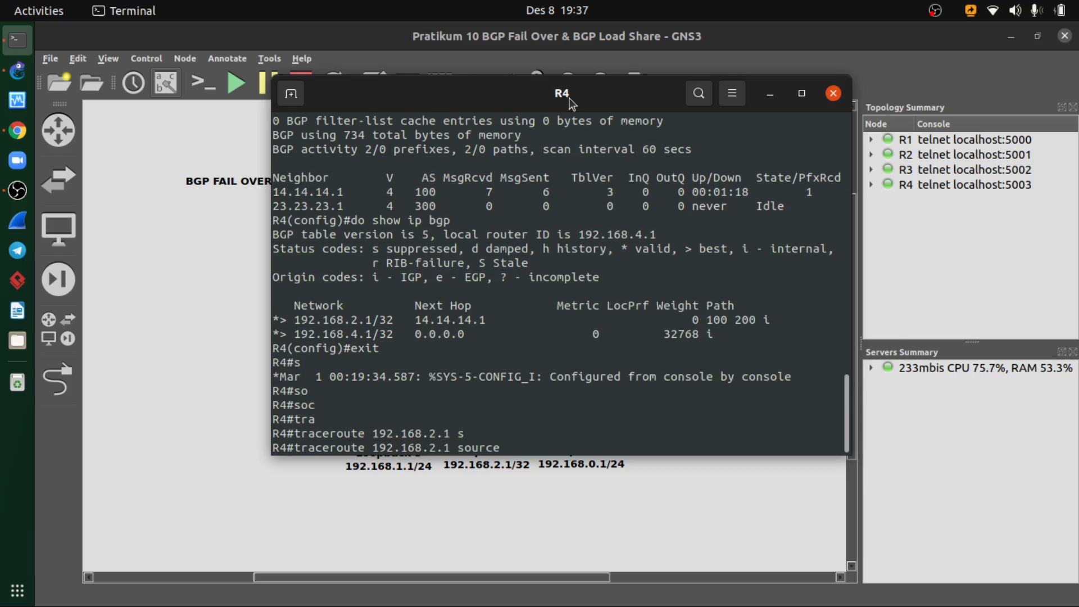
type("192.168.4.1")
key("Return")
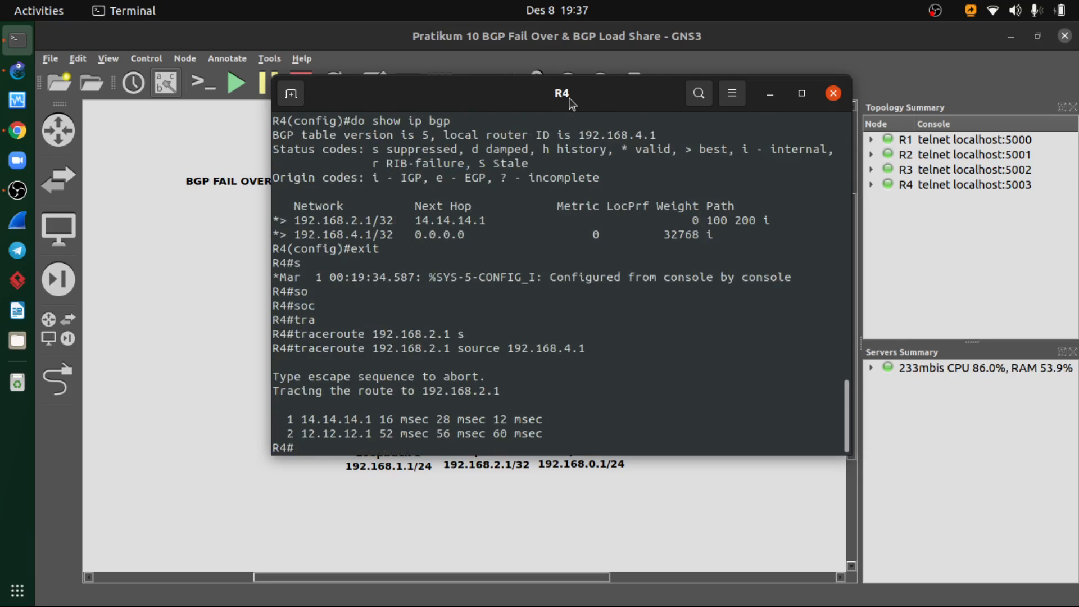
left_click_drag(526, 94, 710, 98)
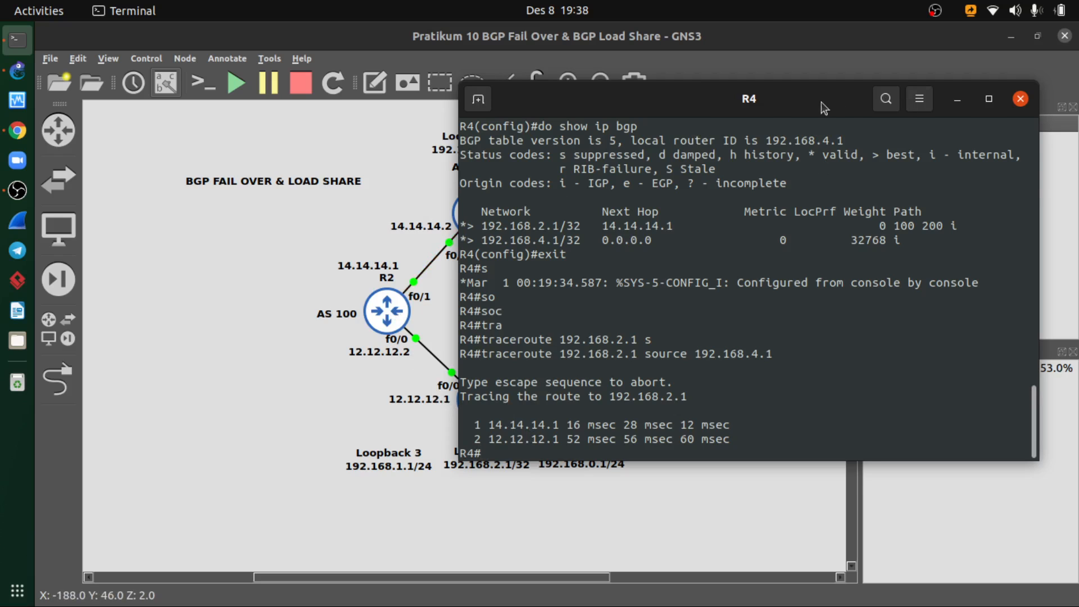
- Close R4's console, switch to Chrome and examine the BGP Load Share topology in the course PDF
left_click_drag(825, 108, 597, 130)
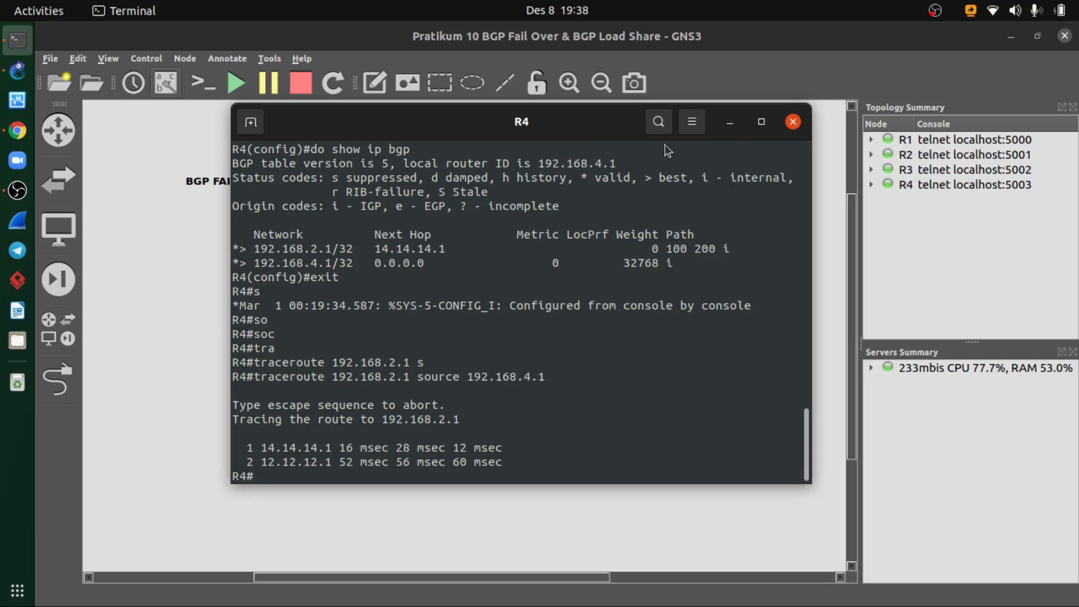
left_click(792, 123)
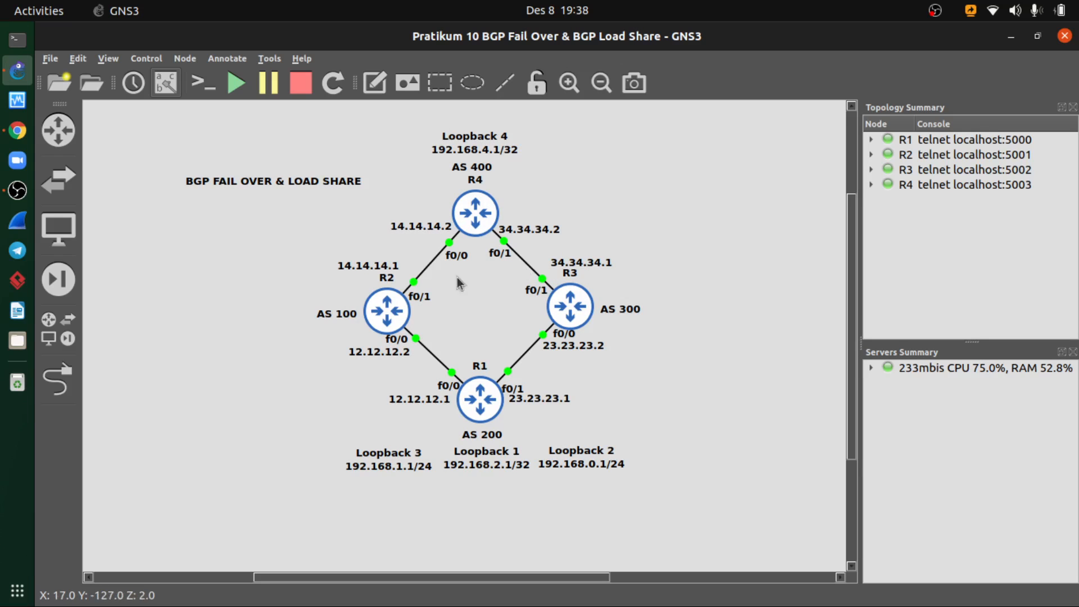
left_click(15, 132)
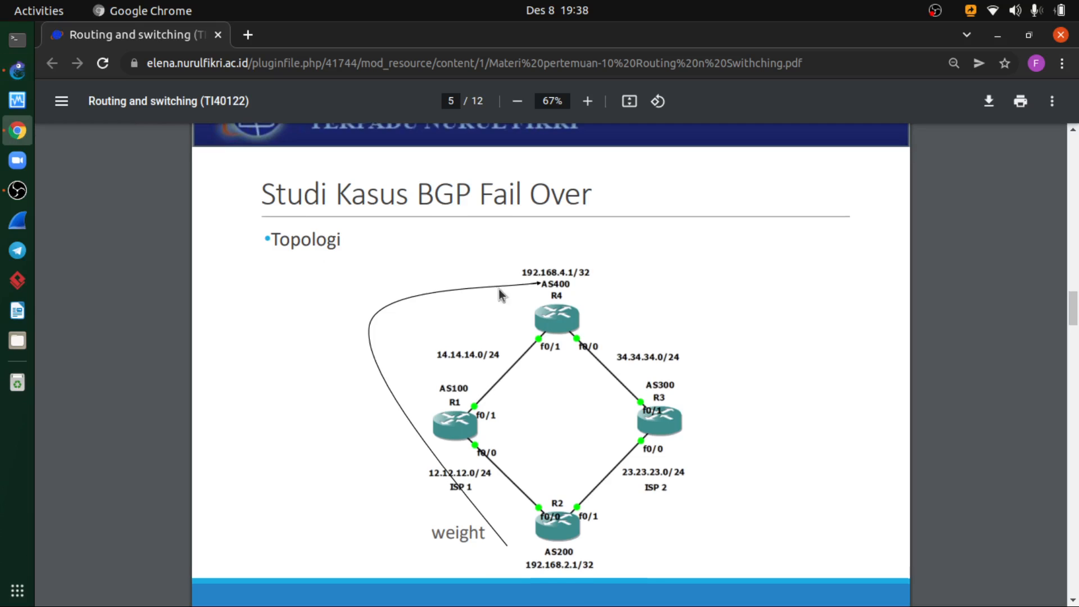
scroll(498, 288, "down", 6)
scroll(521, 251, "down", 5)
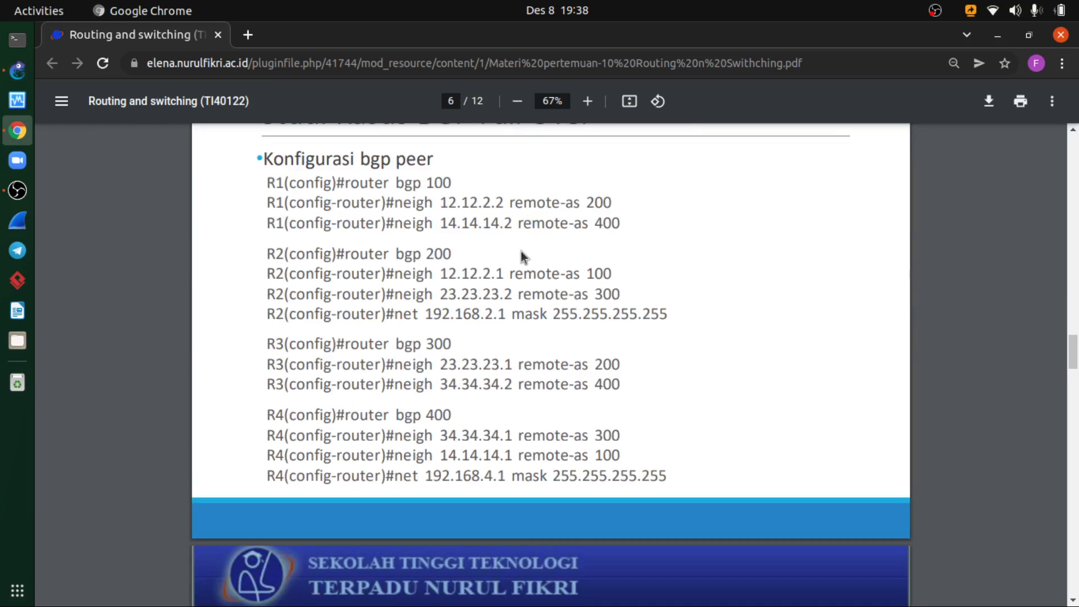
scroll(521, 251, "down", 5)
scroll(521, 251, "down", 10)
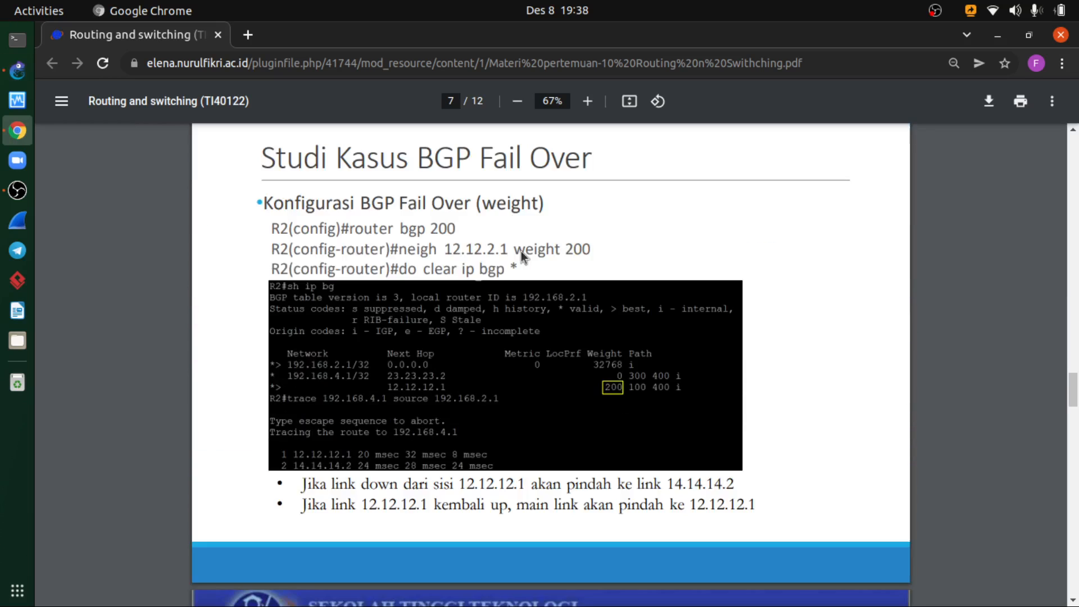
scroll(521, 251, "down", 4)
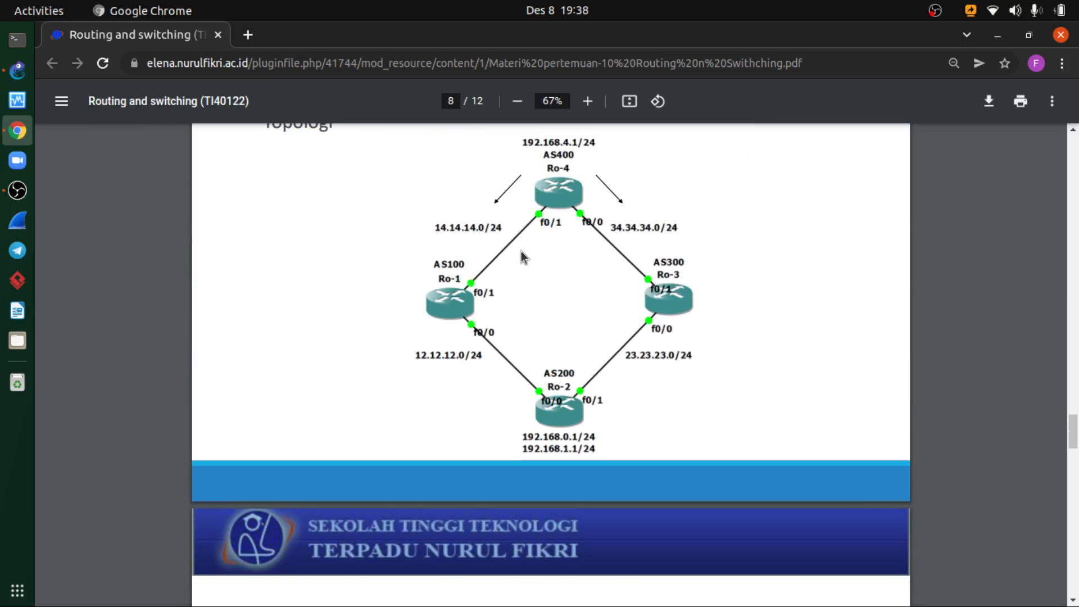
scroll(521, 251, "down", 1)
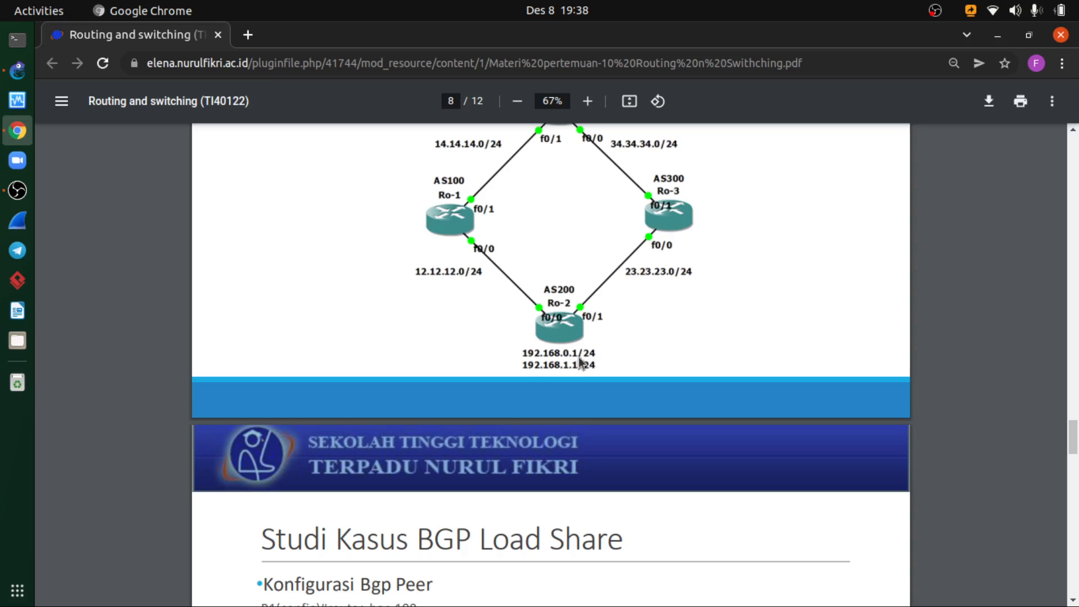
scroll(578, 367, "down", 1)
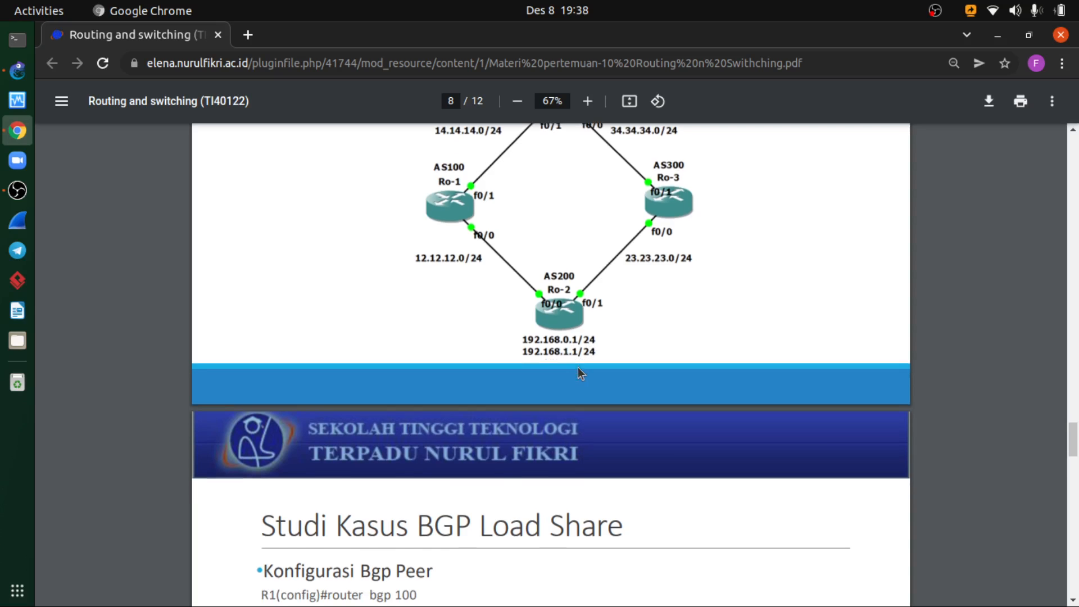
scroll(295, 222, "up", 1)
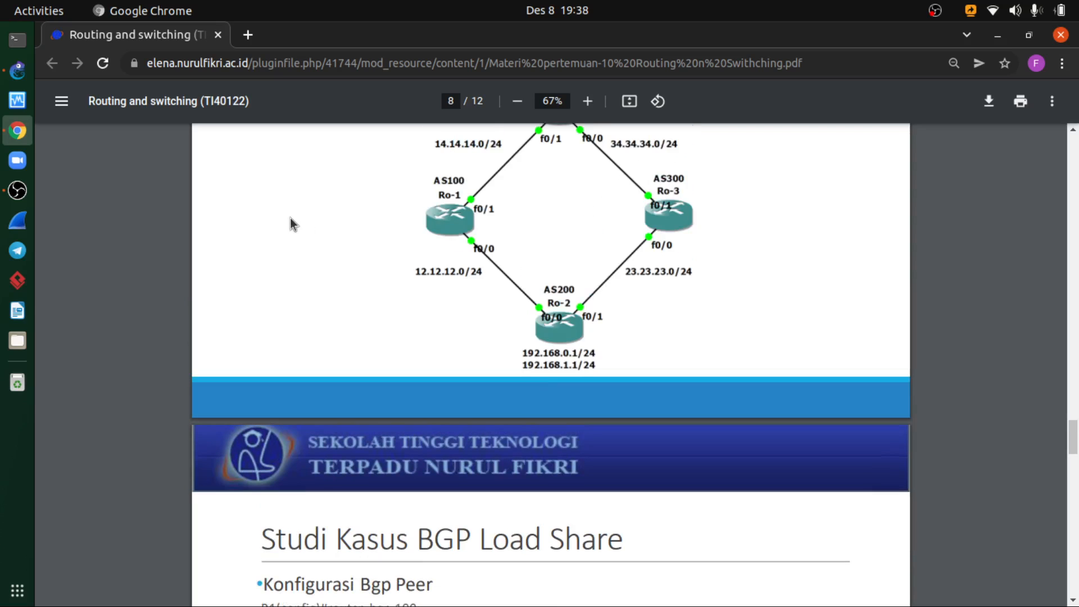
- Return to the GNS3 project and open the console of R1
left_click(26, 73)
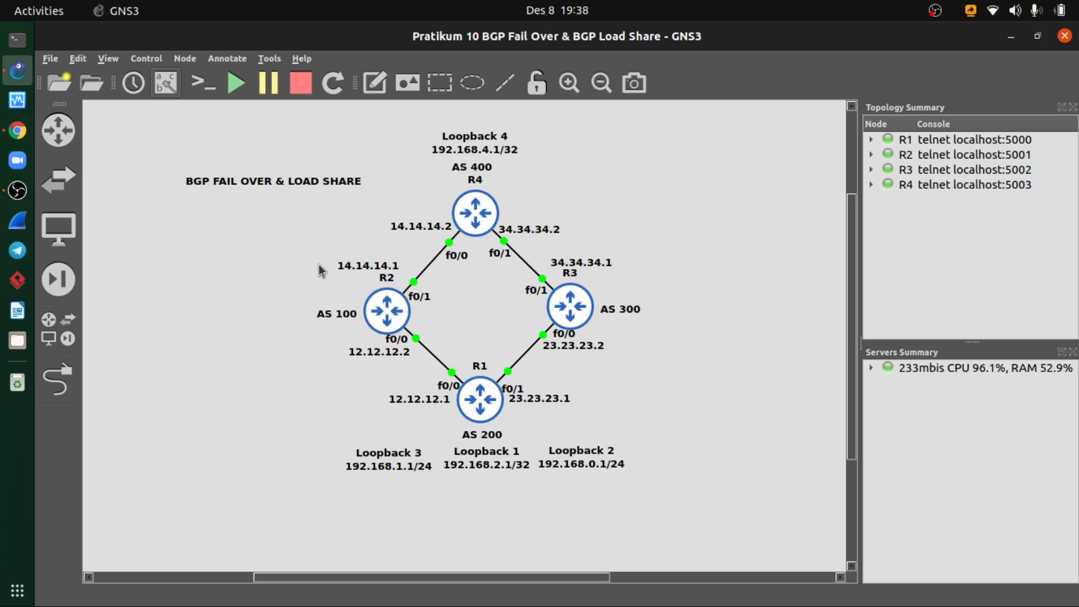
right_click(492, 407)
left_click(532, 58)
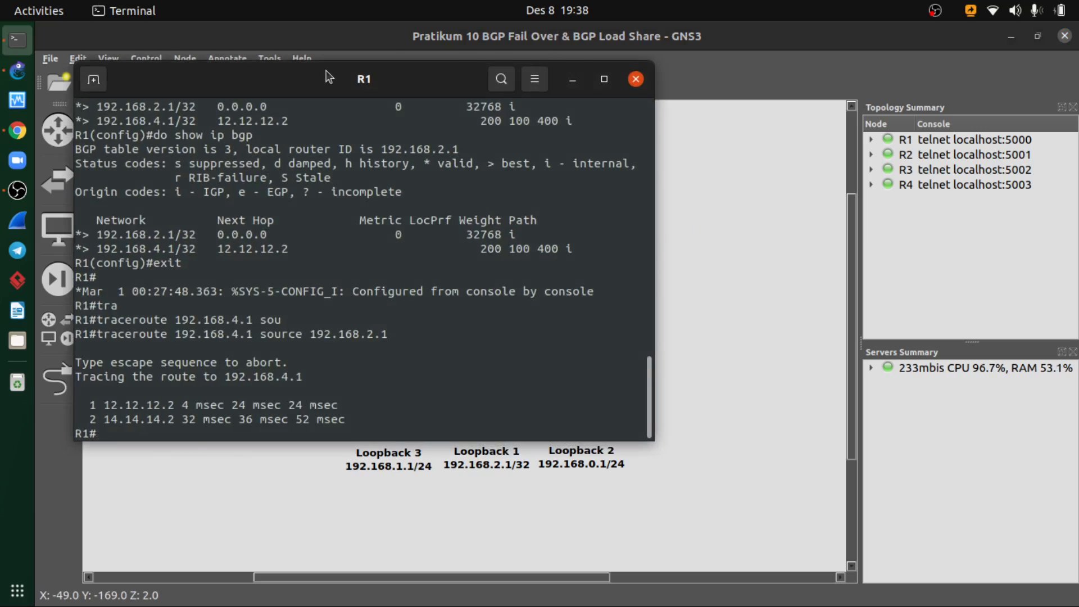
left_click_drag(326, 70, 561, 61)
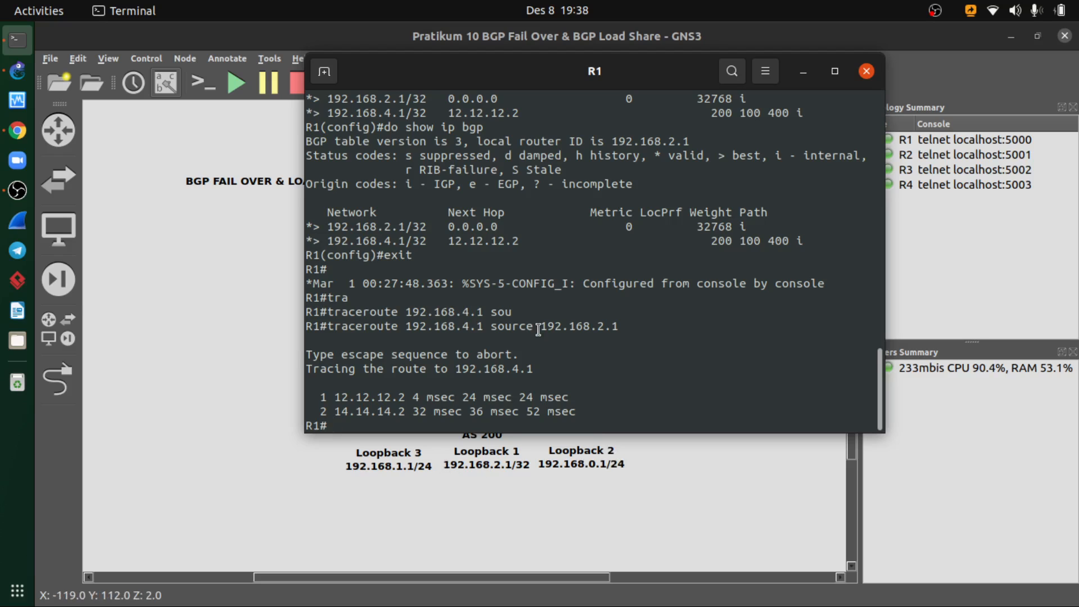
- Enter global configuration mode on R1 with configure terminal
type("cong")
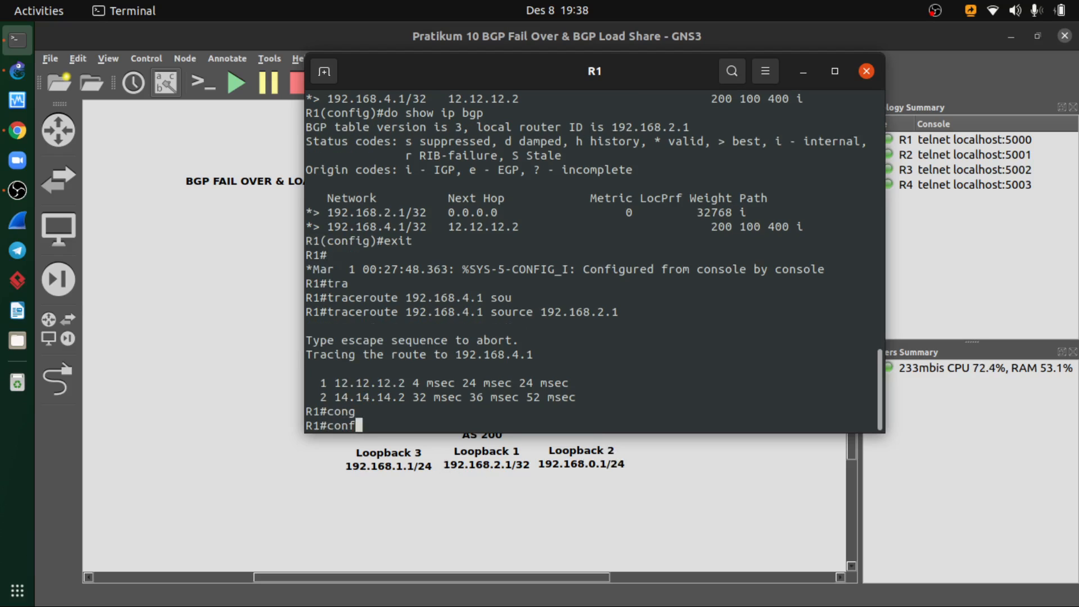
key("Tab")
type("ter")
key("Tab")
key("Return")
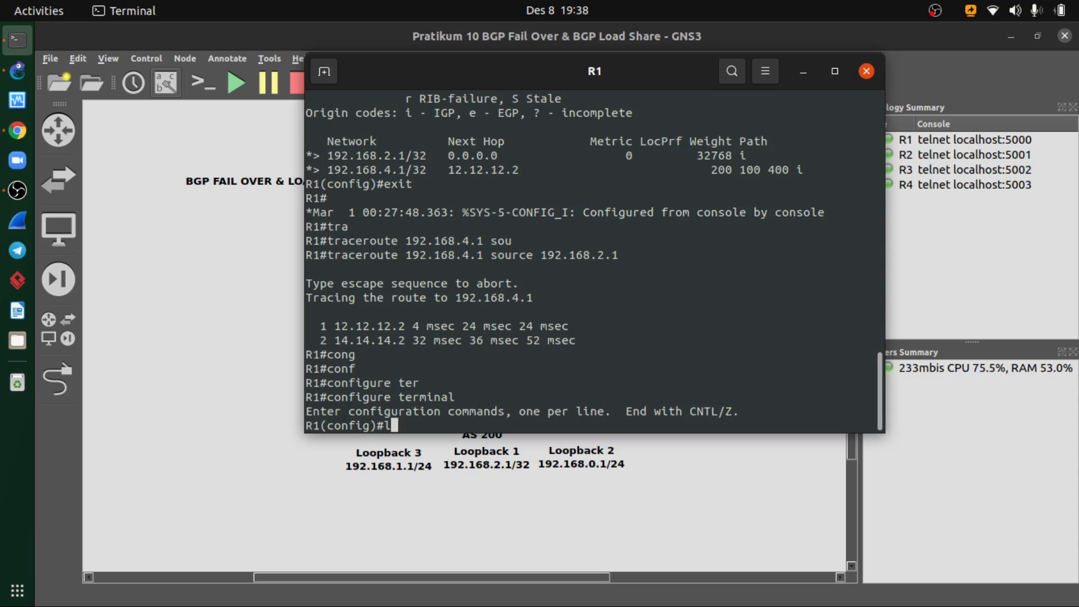
- List all of R1's interfaces and their addresses with do show ip interface brief
type("i")
key("BackSpace")
type("do sho i")
key("BackSpace")
key("BackSpace")
type("w i")
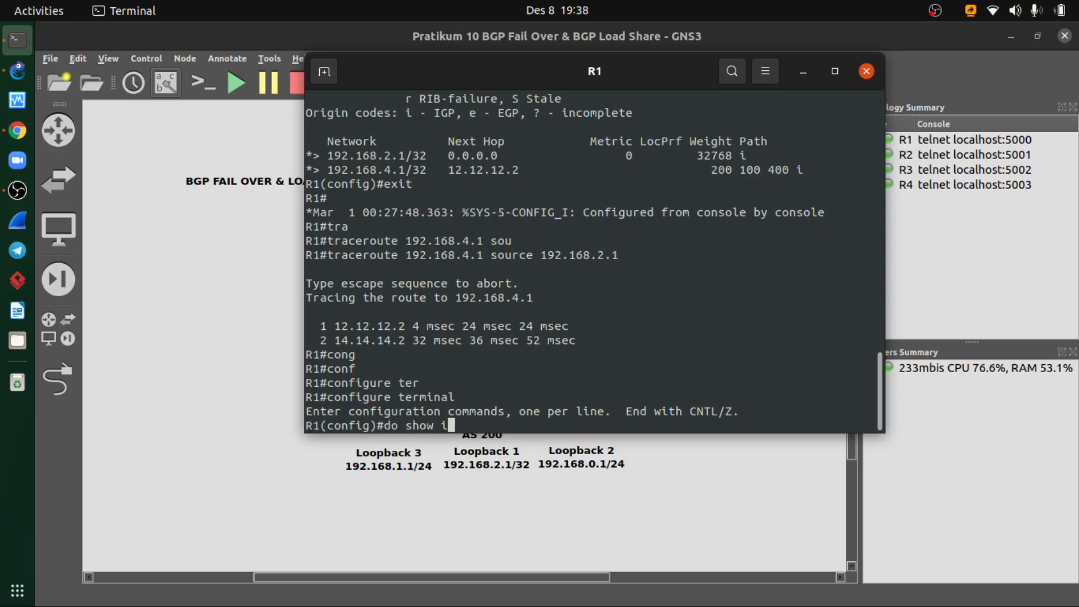
type("p interface brief")
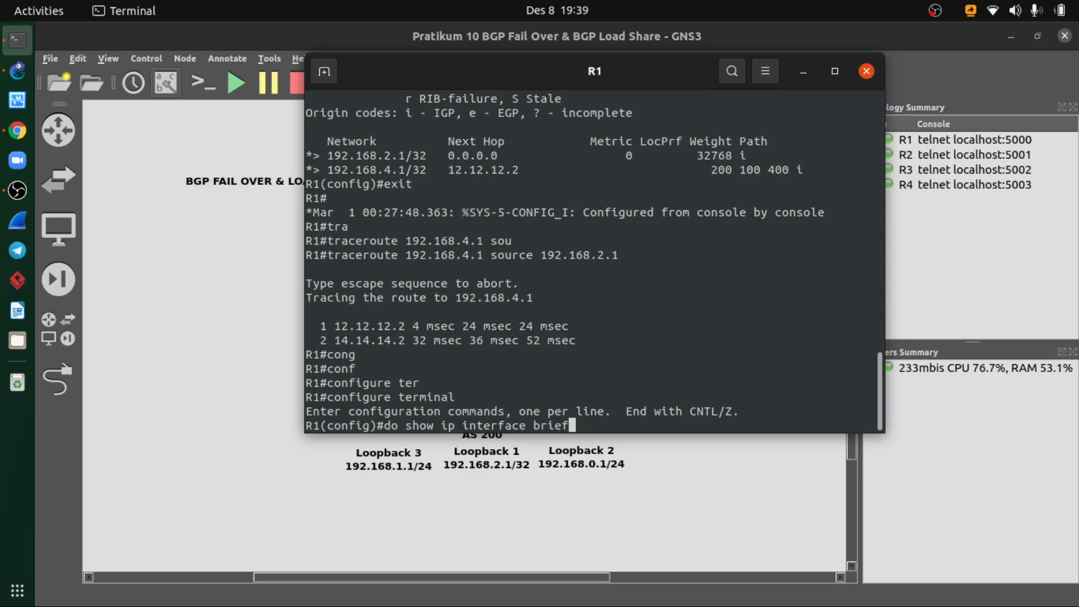
key("BackSpace")
key("BackSpace")
key("BackSpace")
key("Left")
key("Left")
key("Left")
key("Left")
key("Right")
key("BackSpace")
key("BackSpace")
key("BackSpace")
key("BackSpace")
key("BackSpace")
key("BackSpace")
type("erface")
key("Right")
key("Right")
type("ief")
key("Return")
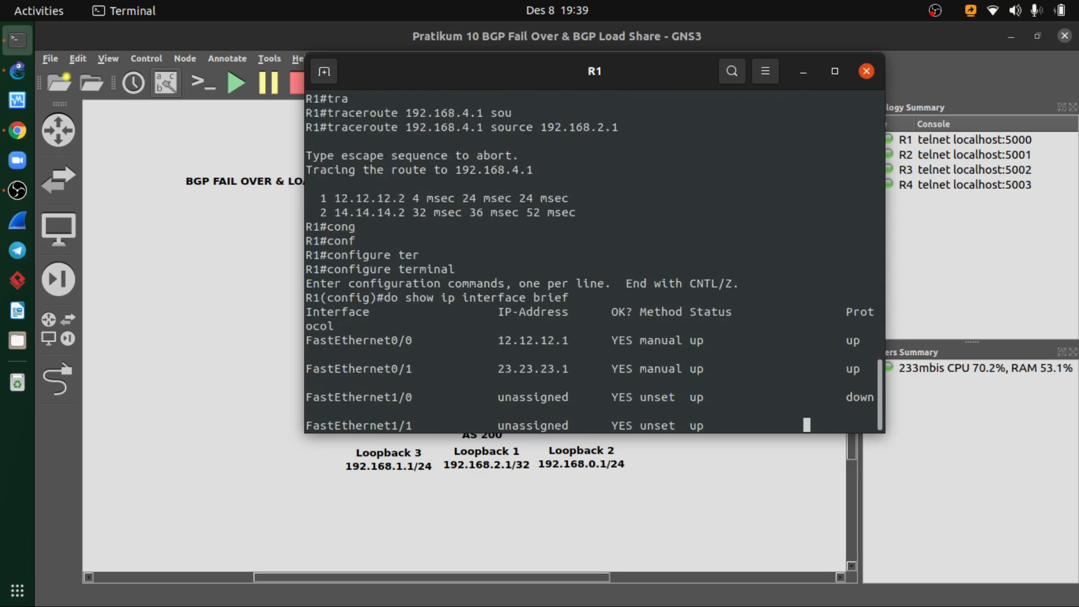
key("space")
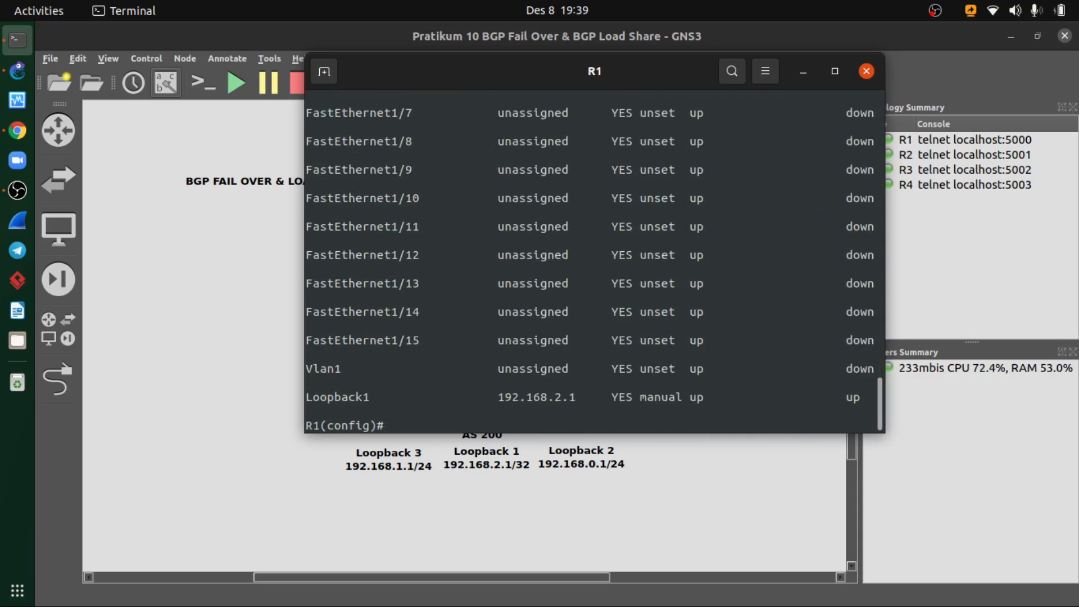
- Create the loopback 2 interface on R1
type("in")
key("Tab")
type("lo")
key("Tab")
type("2")
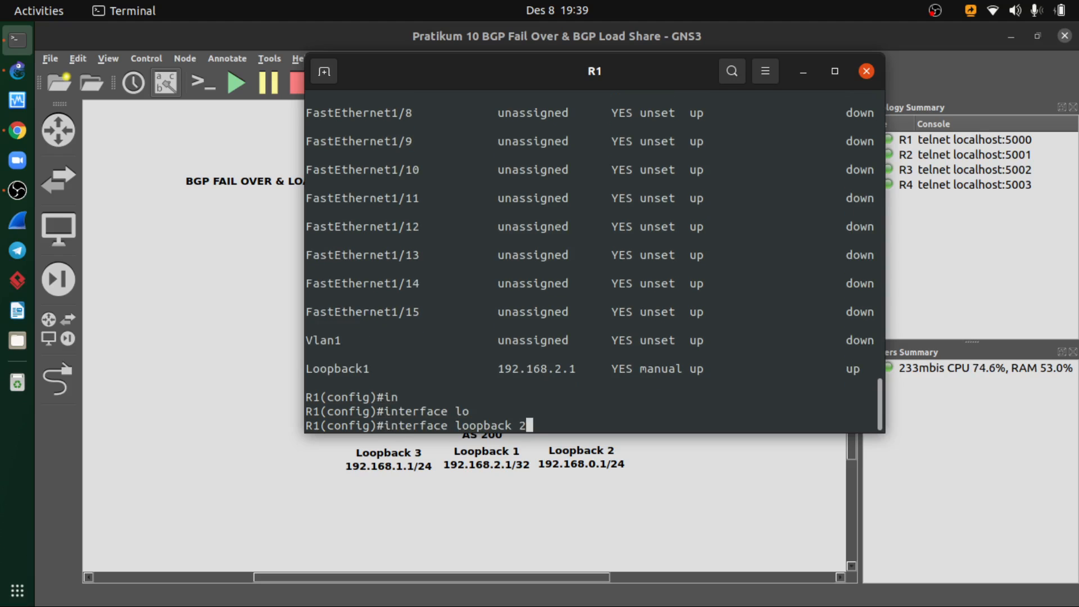
key("Return")
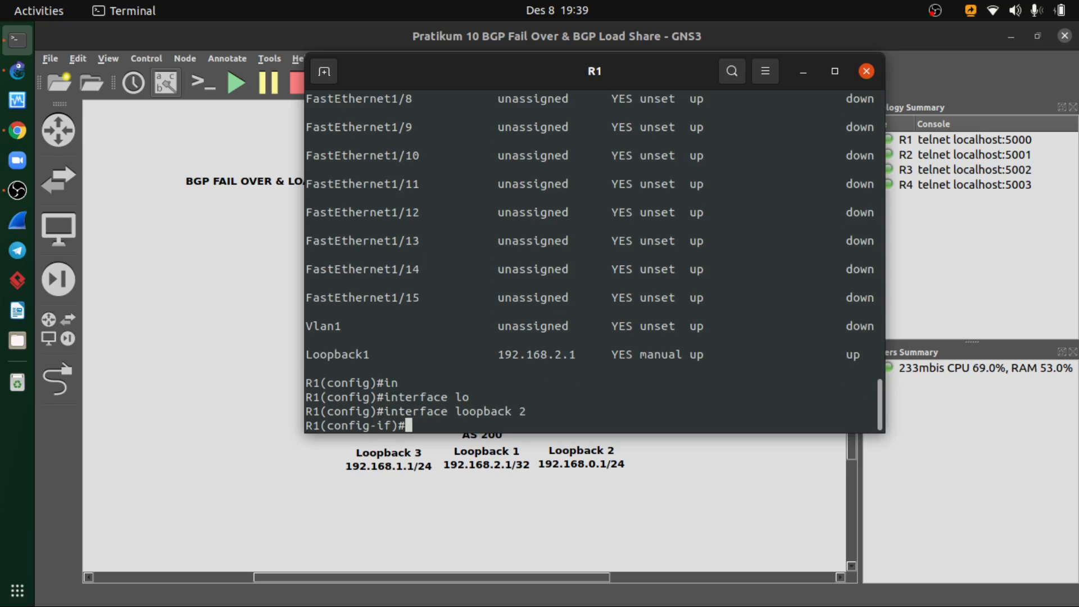
- Assign IP address 192.168.0.1 with mask 255.255.255.0 to R1's loopback 2
type("ip ad")
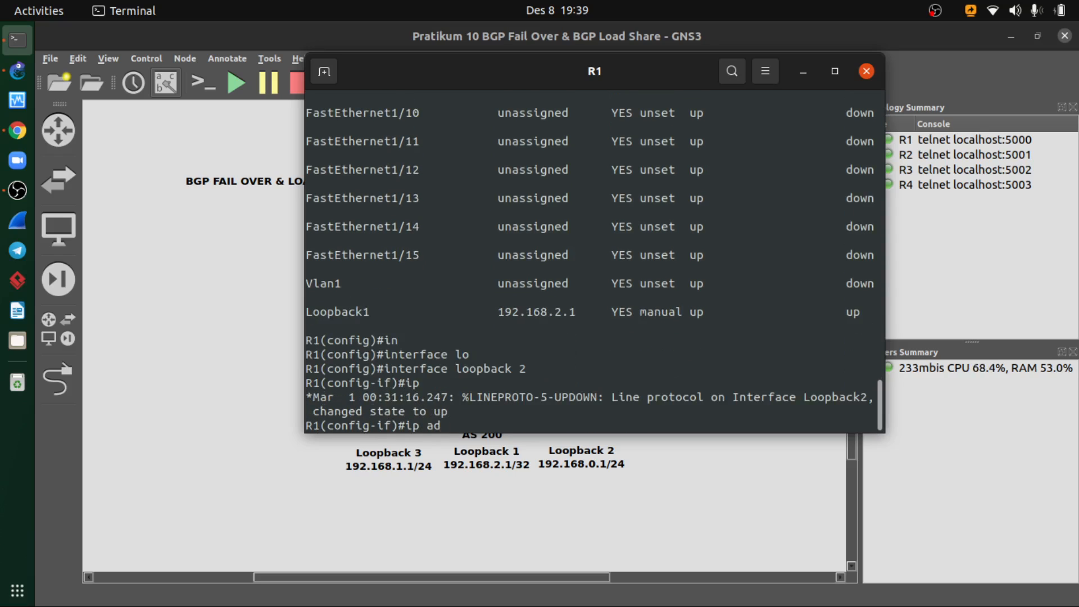
key("Tab")
type("d")
key("Tab")
type("19")
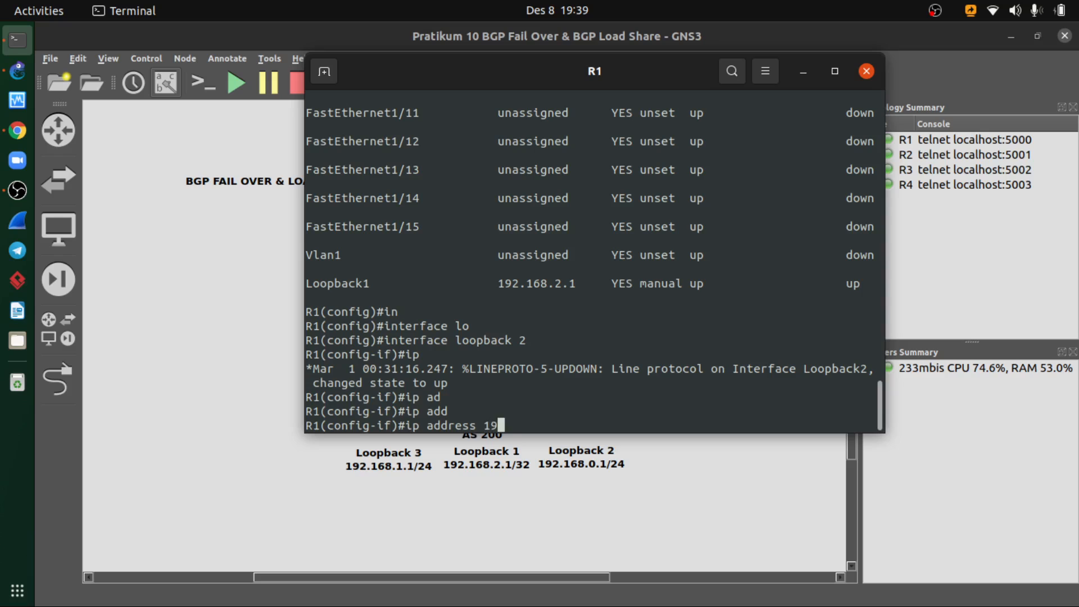
type("2.168.0")
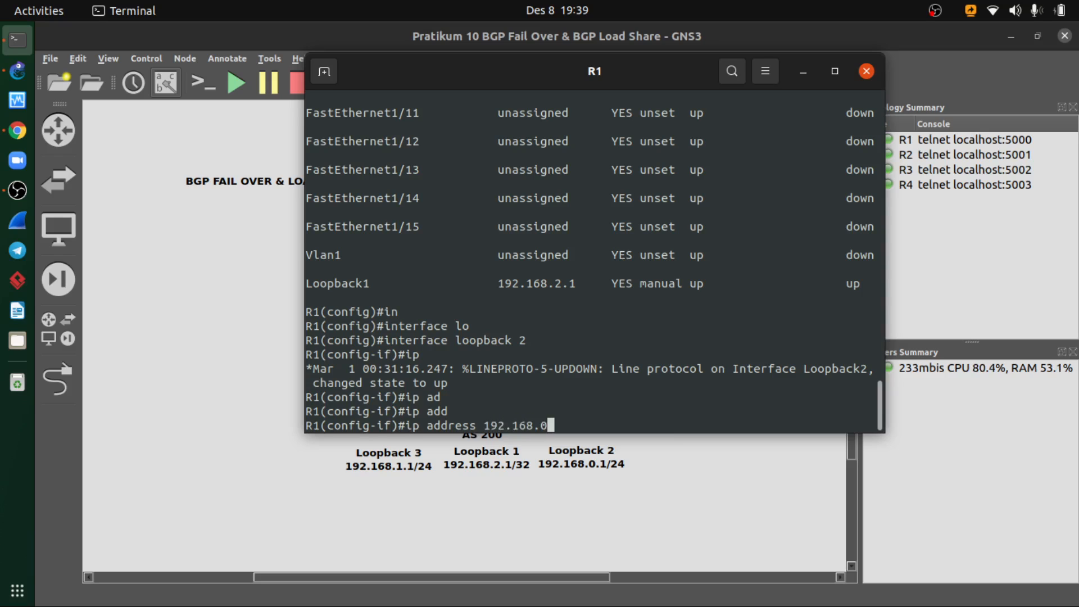
type(".1 255.255.255.0")
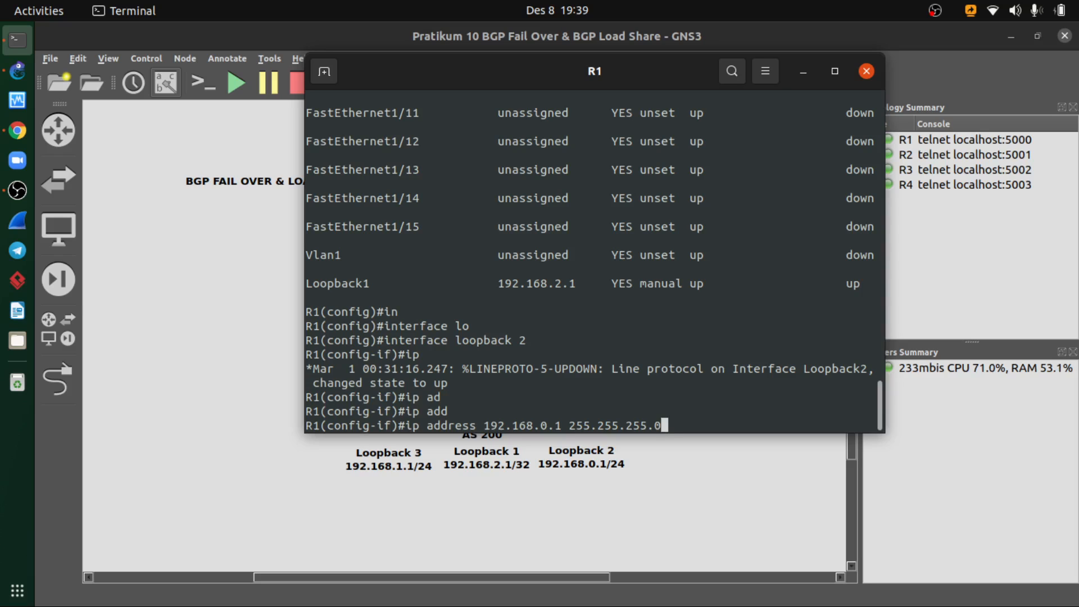
key("Return")
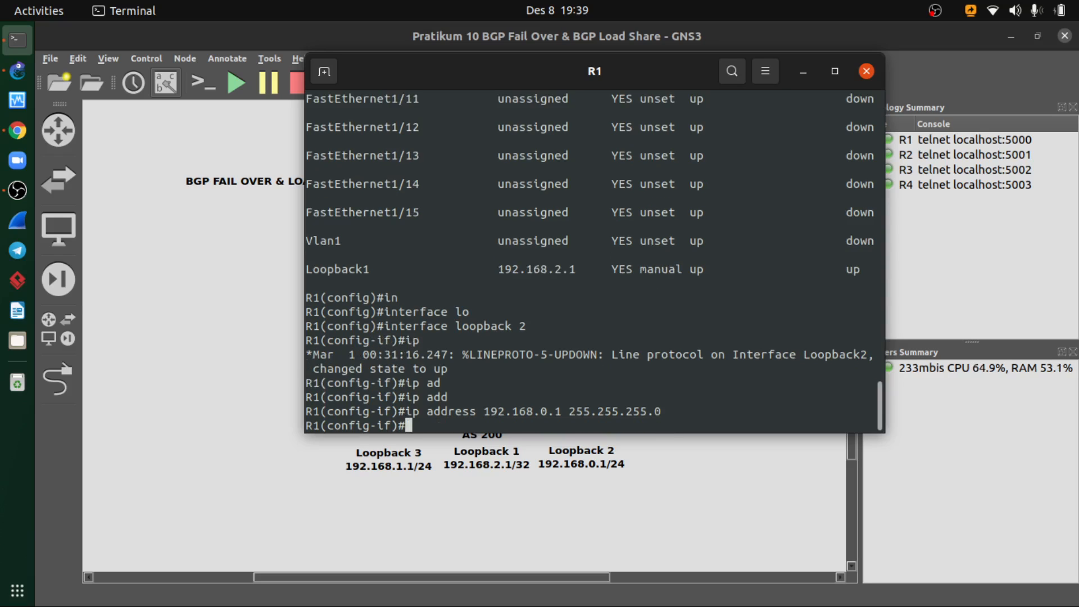
- Enable loopback 2 with no shutdown and exit its interface configuration
type("no shutd")
key("Tab")
key("Return")
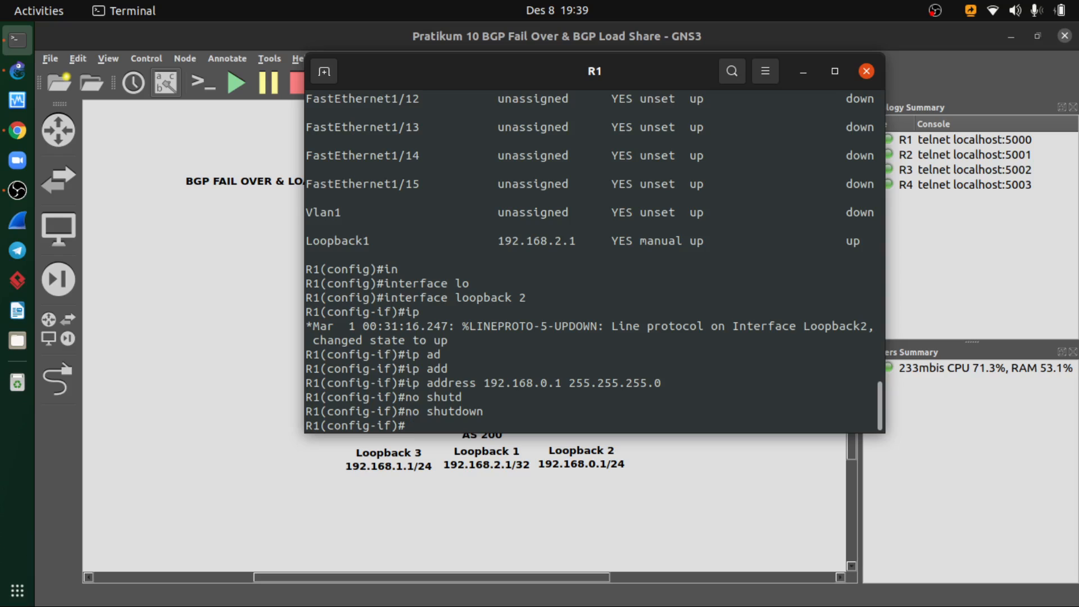
type("exit")
key("Return")
- Create the loopback 3 interface on R1
type("in")
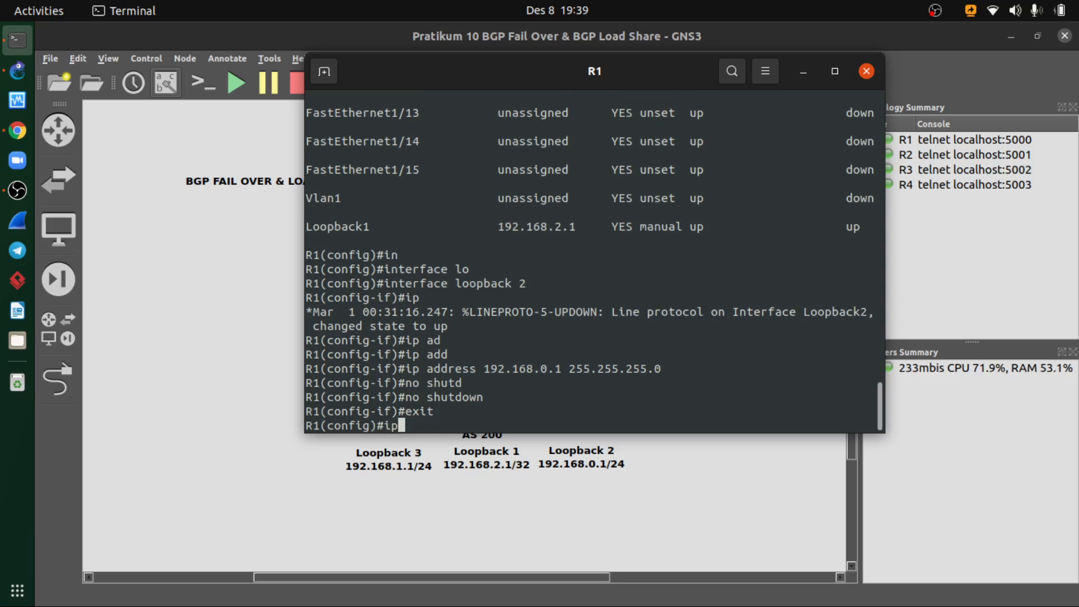
key("Tab")
type("lo")
key("Tab")
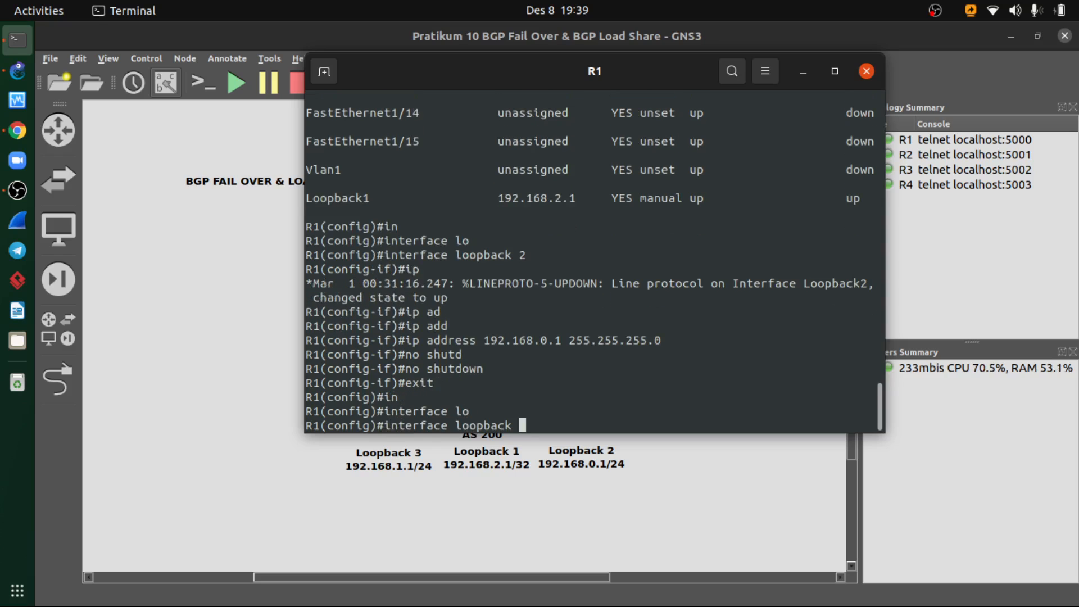
type("3")
key("Return")
- Assign IP address 192.168.1.1 with mask 255.255.255.0 to R1's loopback 3
type("ip add")
key("Tab")
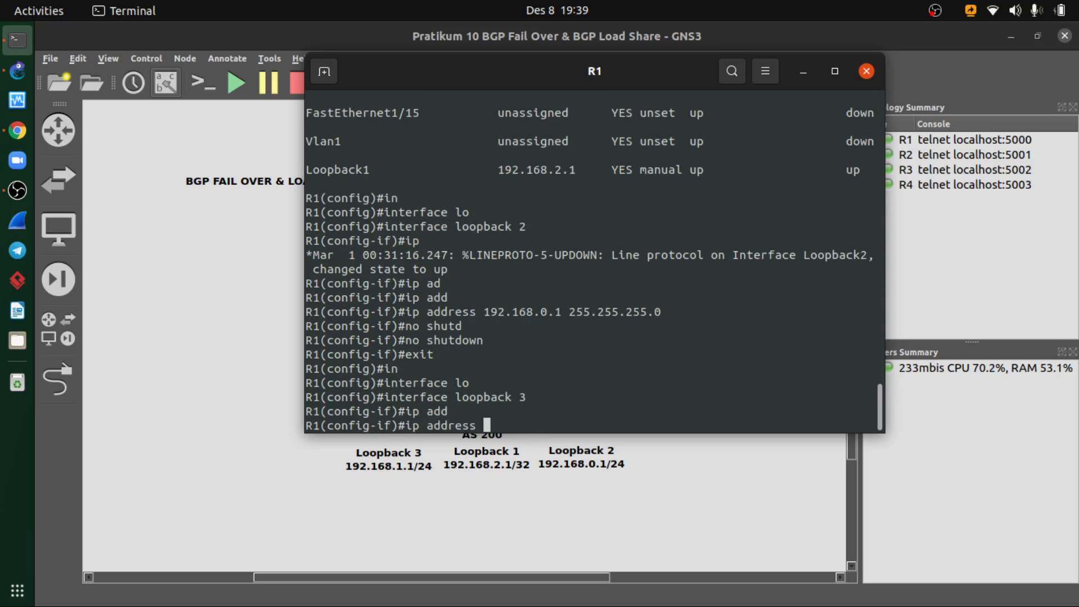
type("192.168")
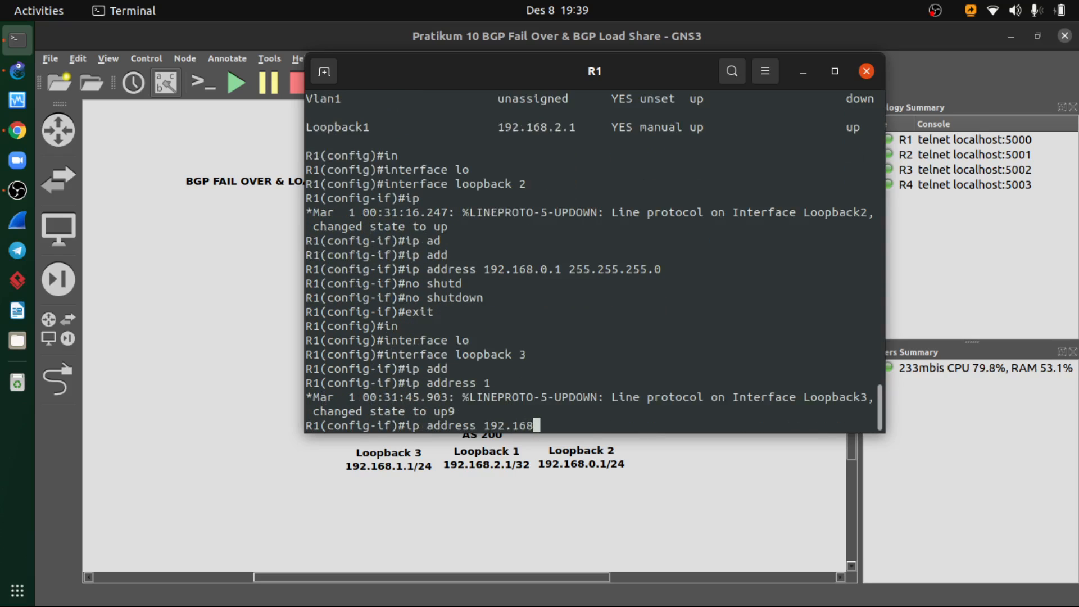
type(".1.1 255.255.255.0")
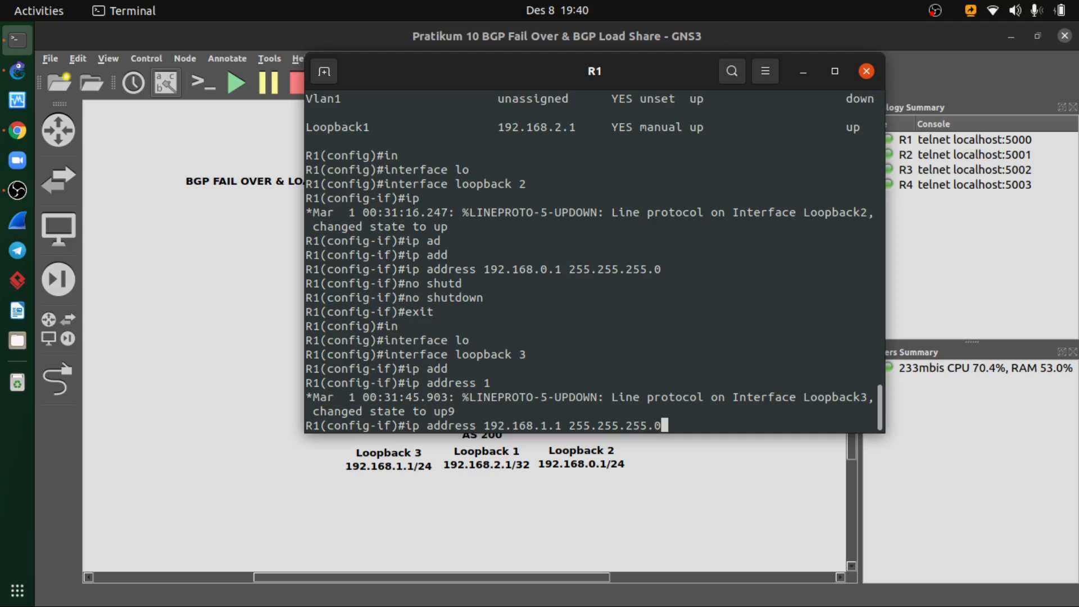
key("Return")
- Enable loopback 3 with no shutdown and exit its interface configuration
type("no shut")
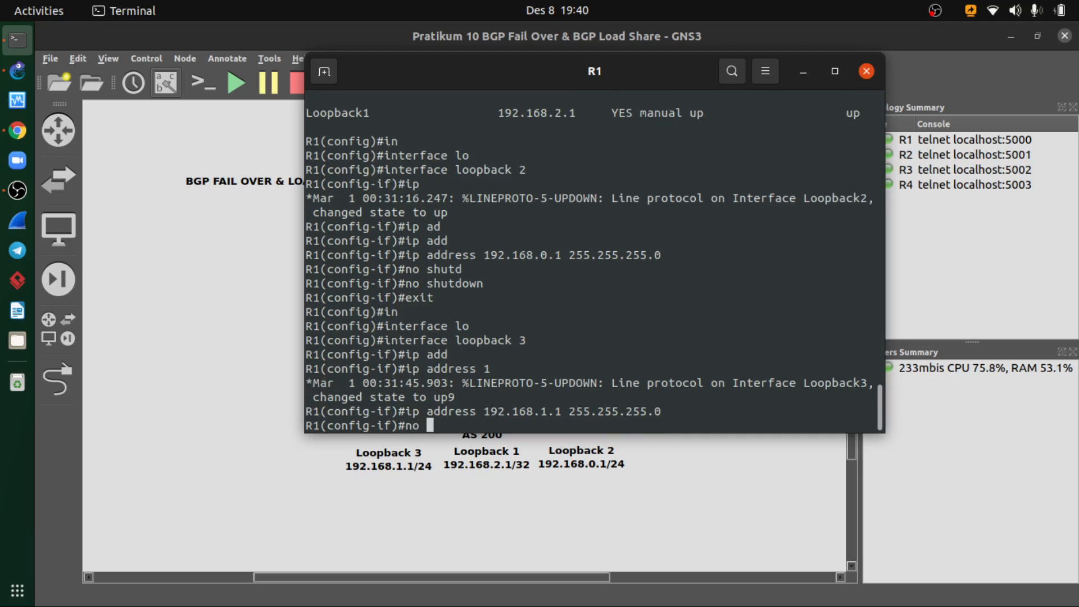
key("Tab")
key("Return")
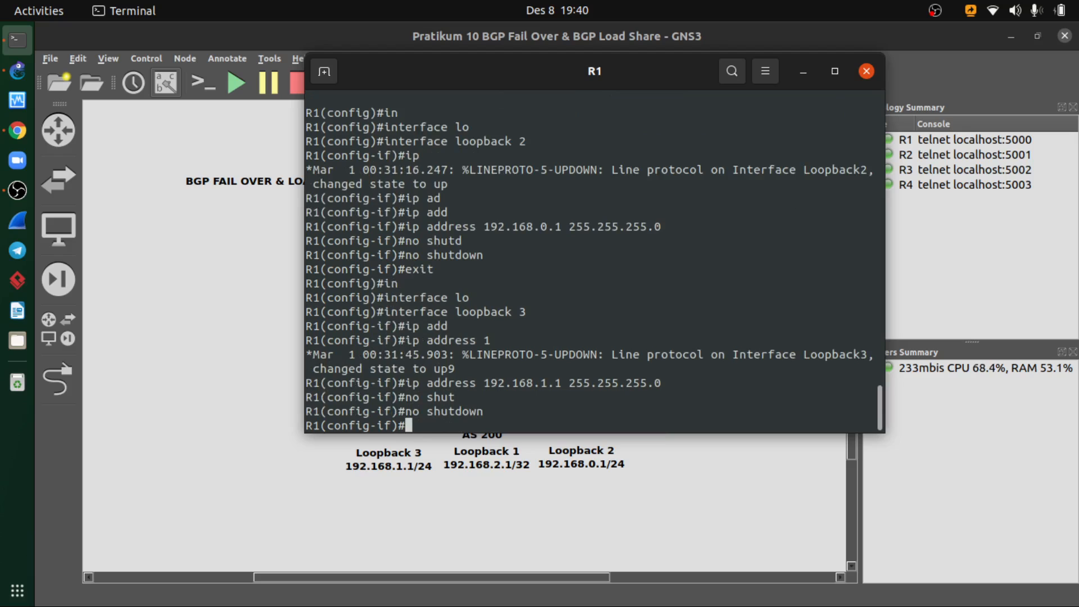
type("exit")
key("Return")
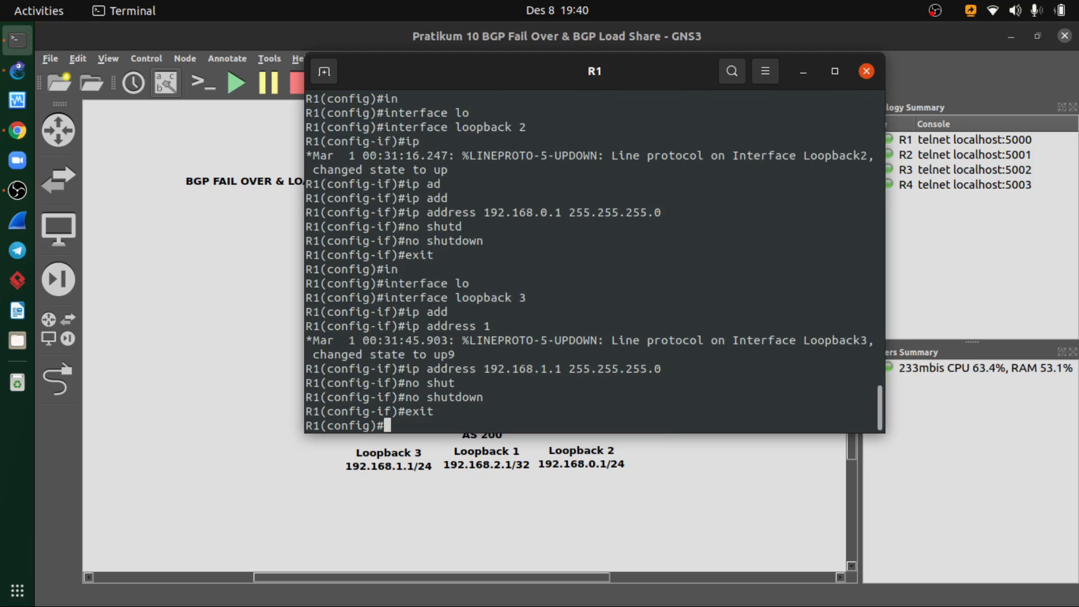
- Show R1's brief IP interface list and check the addresses and status of loopbacks 2 and 3
type("do show ip inteface")
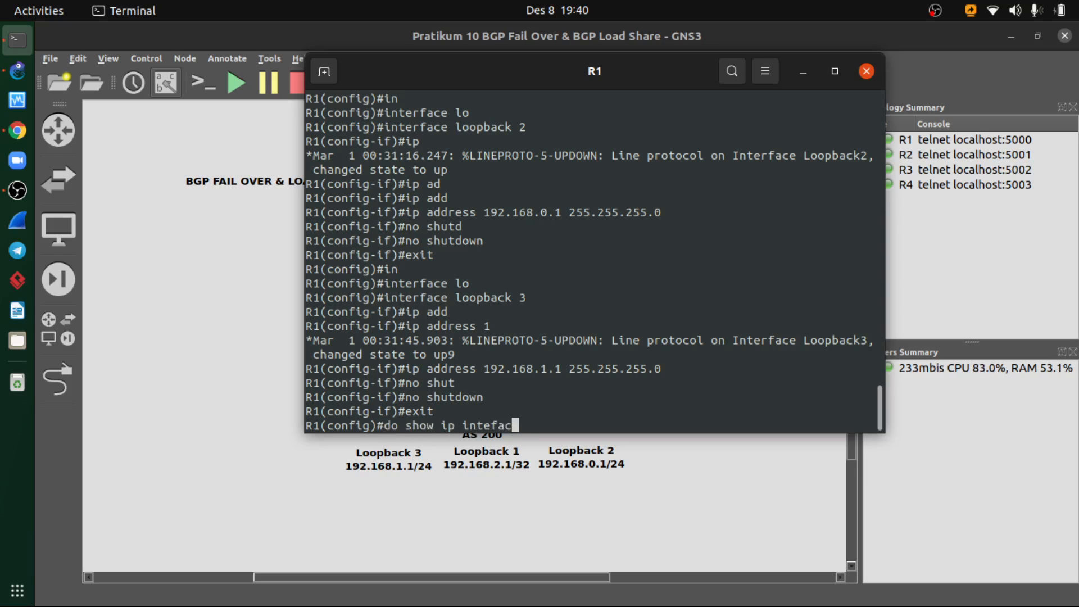
key("BackSpace")
key("BackSpace")
key("BackSpace")
key("BackSpace")
type("rface brief")
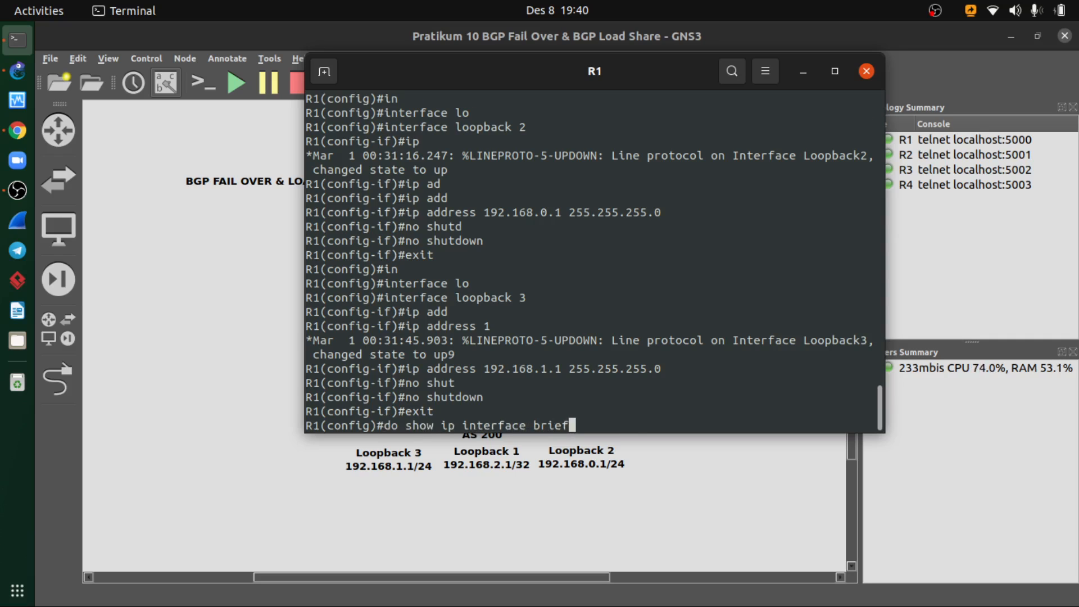
key("Return")
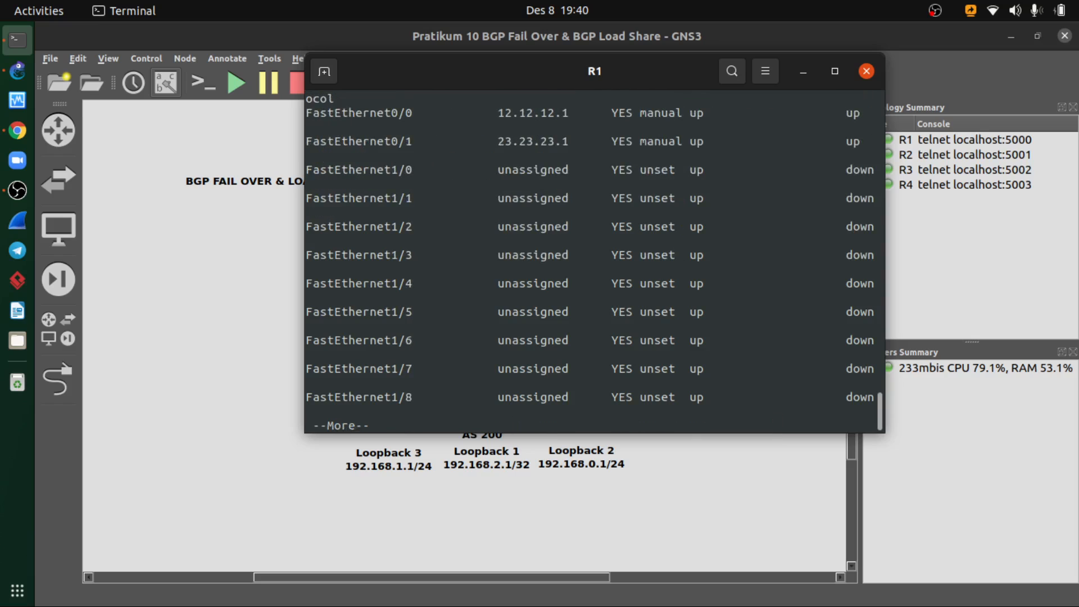
key("space")
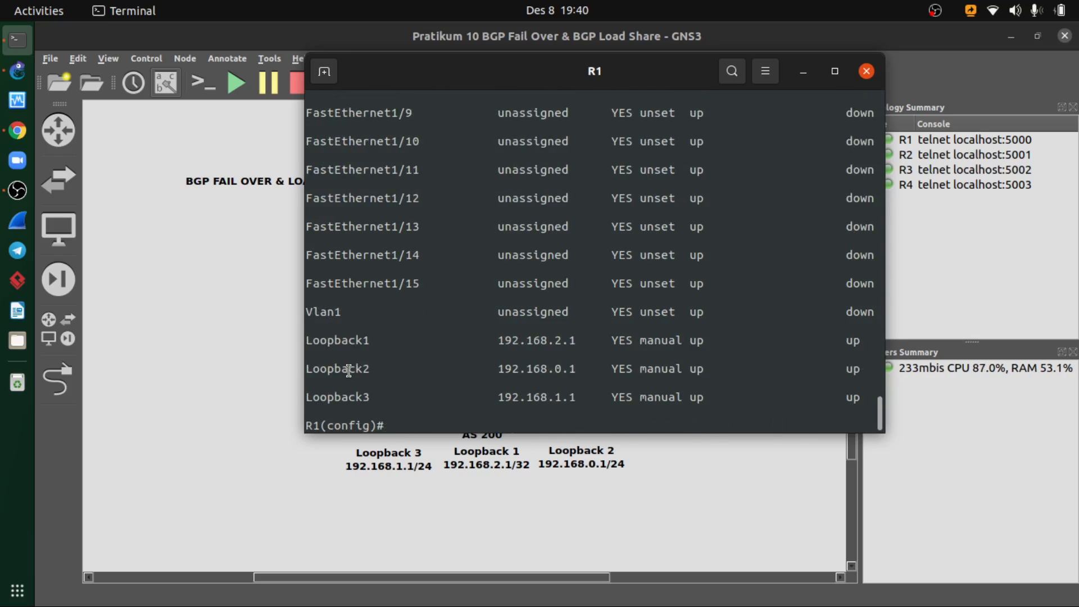
left_click_drag(307, 367, 364, 394)
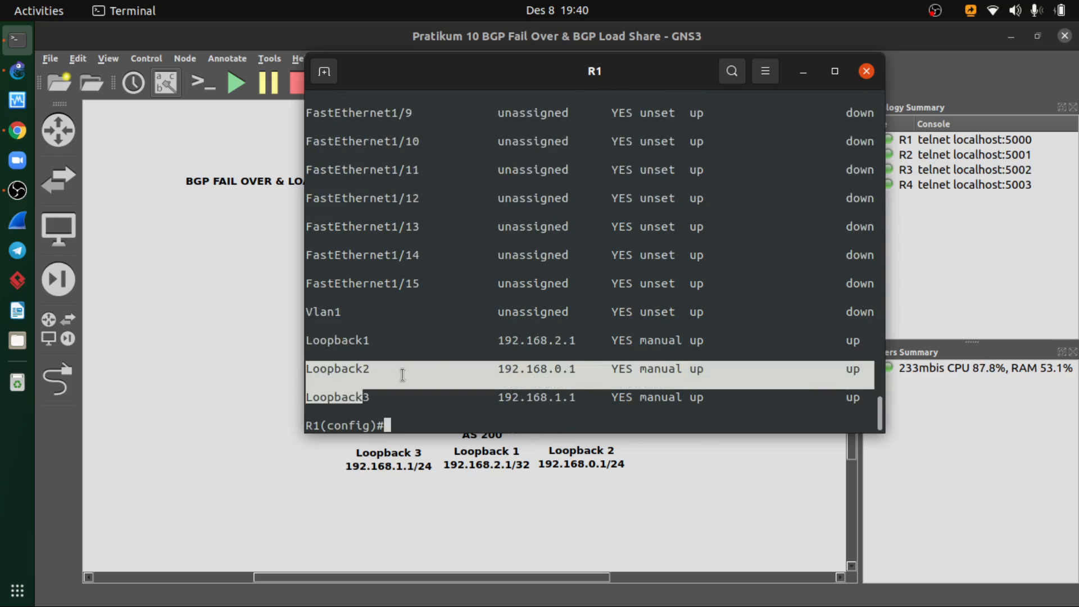
left_click(405, 373)
- Display R1's full running configuration and review its loopback interfaces and BGP 200 section
type("do sho")
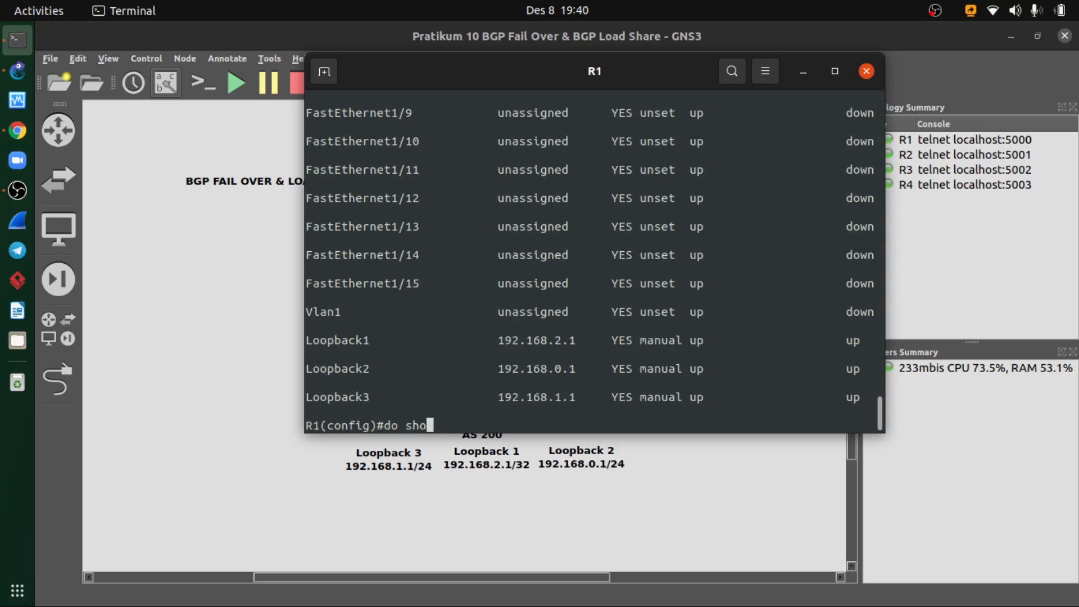
type("w run")
key("Return")
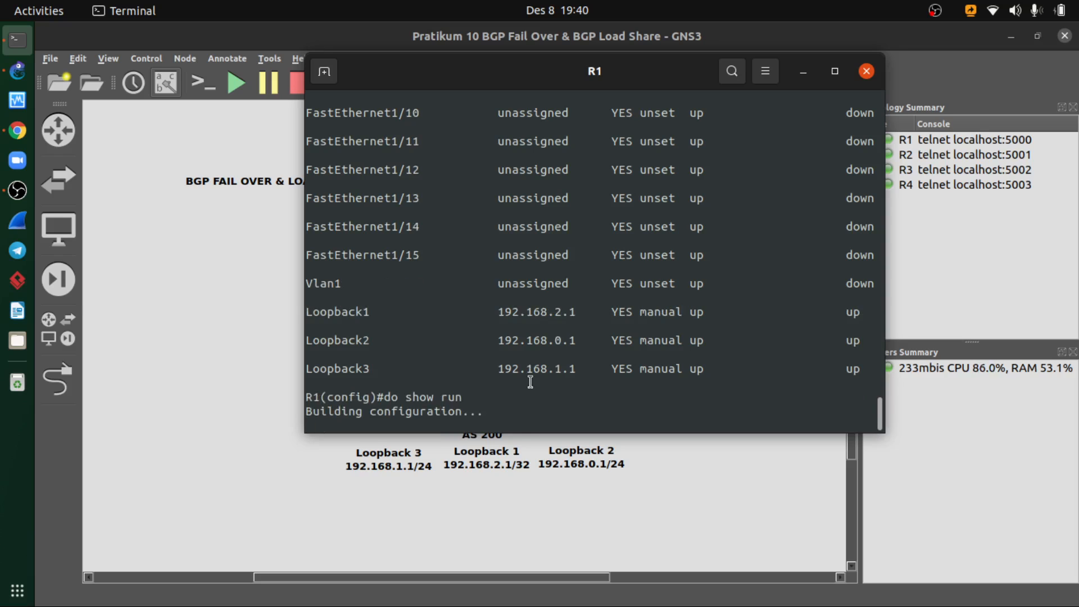
key("space")
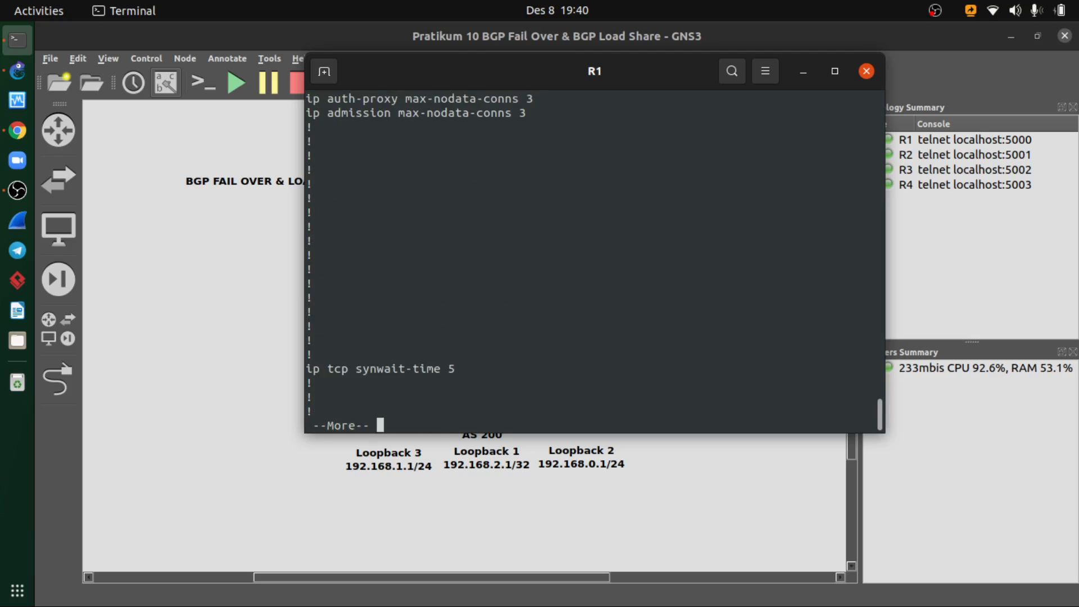
key("space")
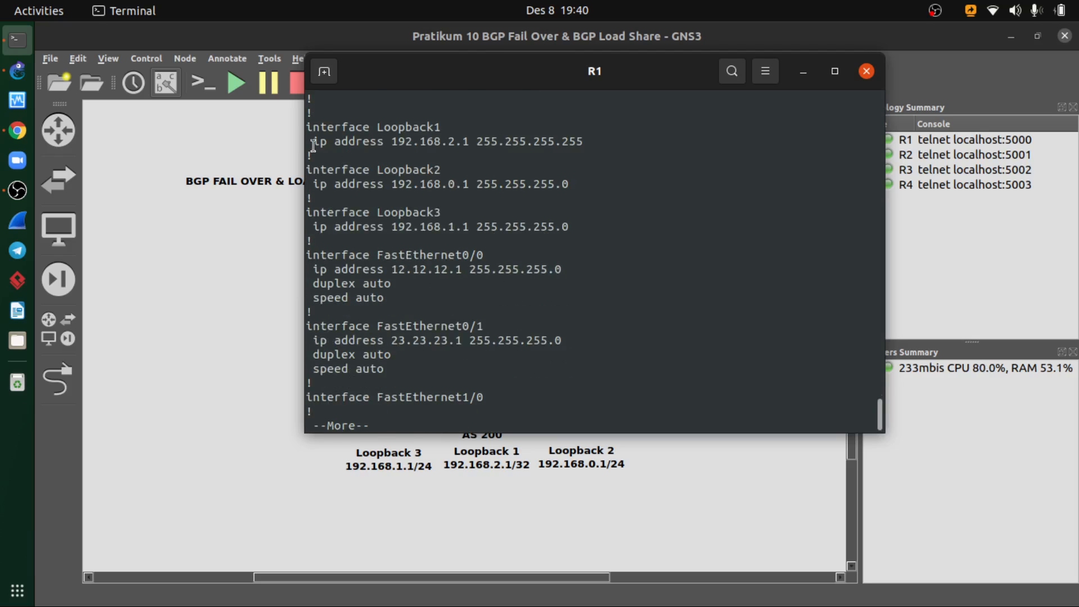
left_click_drag(307, 126, 571, 180)
left_click(489, 180)
key("space")
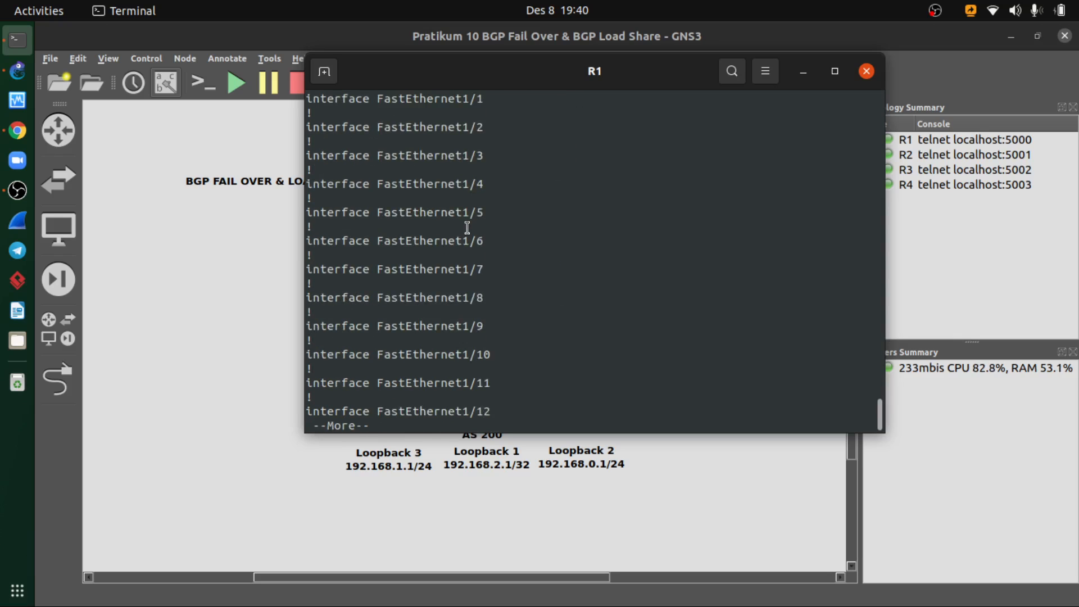
key("space")
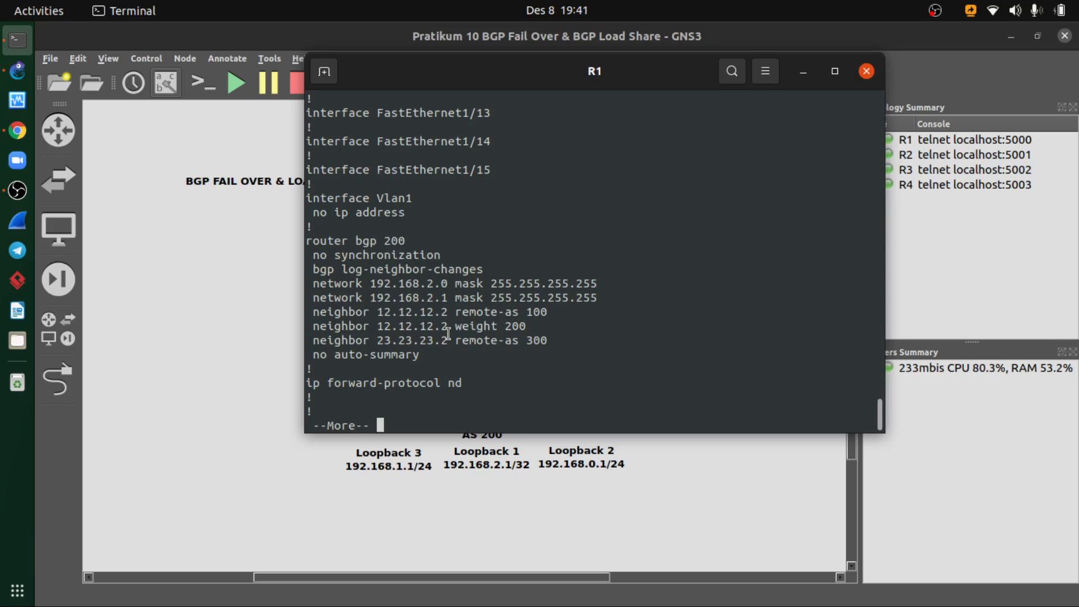
key("space")
key("space")
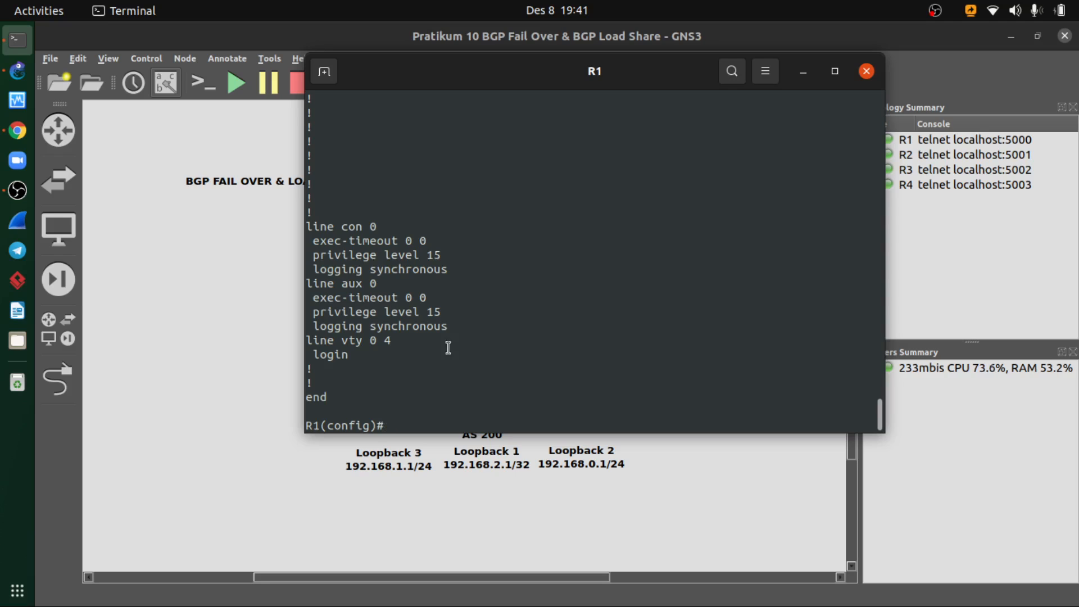
- Switch to the course PDF in Chrome and examine the BGP peer commands and the Load Share prefix-list and route-map commands
left_click(20, 132)
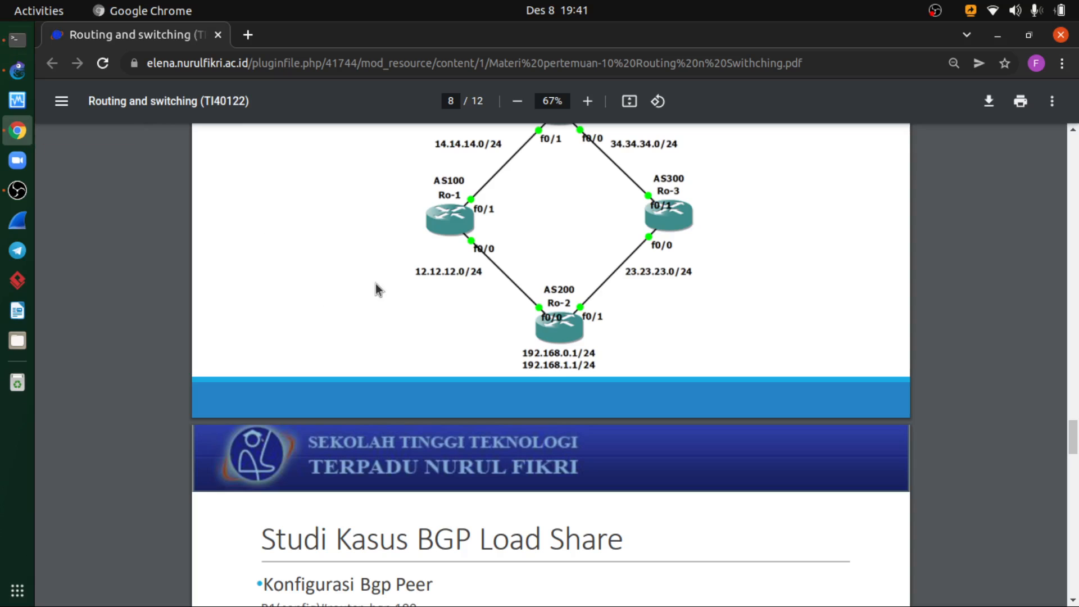
scroll(474, 310, "down", 5)
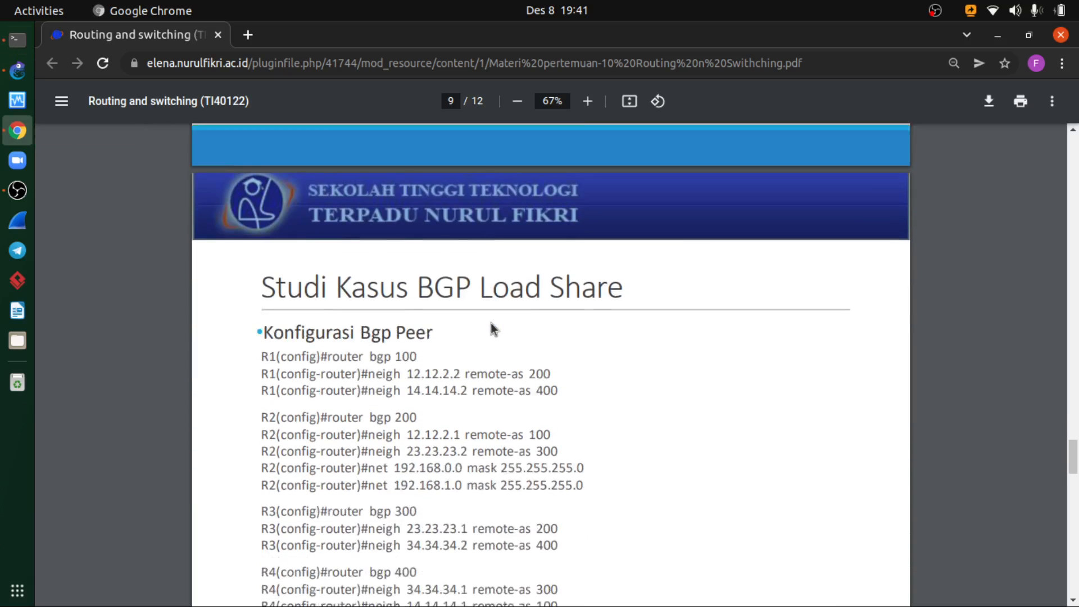
scroll(494, 319, "down", 2)
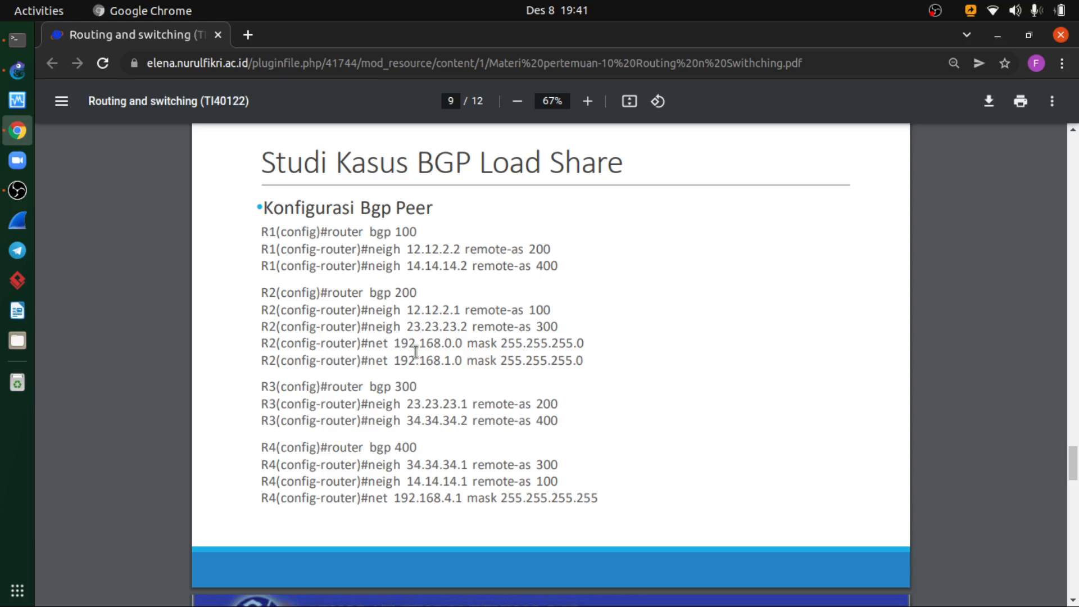
scroll(472, 348, "up", 7)
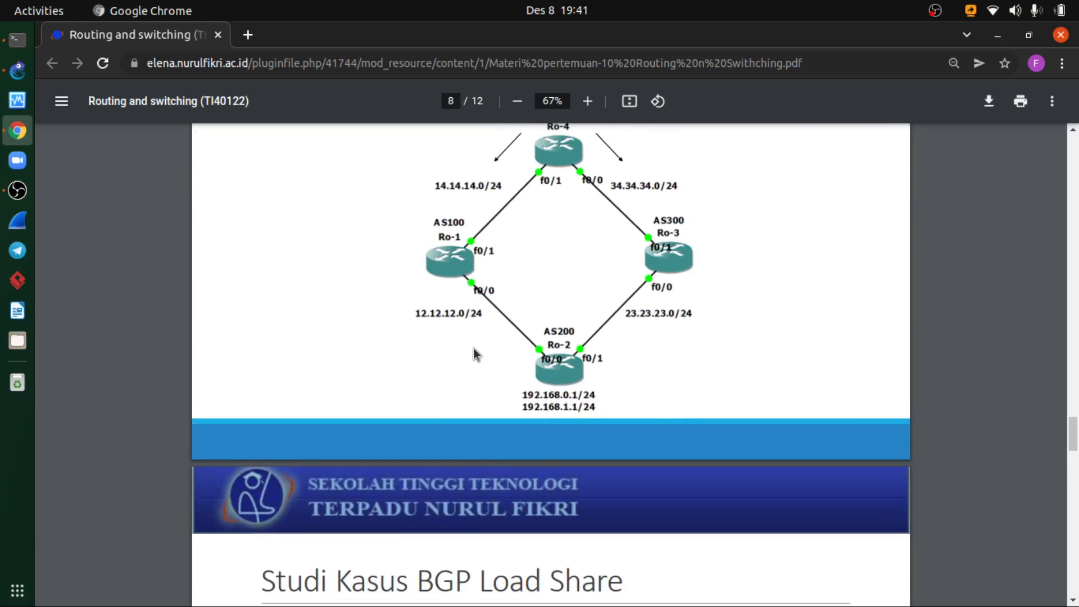
scroll(473, 348, "up", 15)
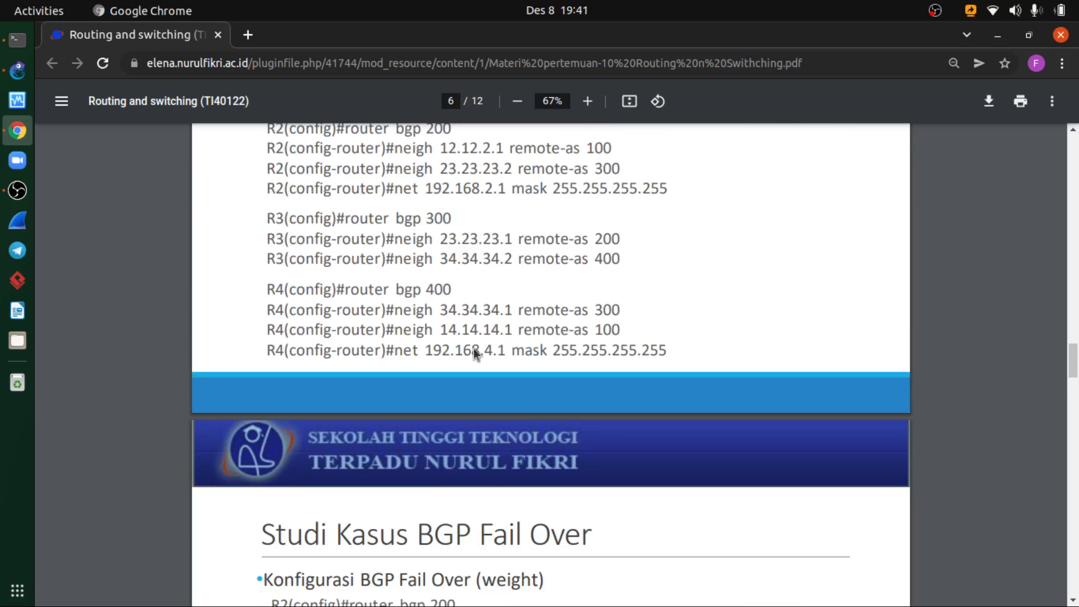
scroll(473, 348, "up", 3)
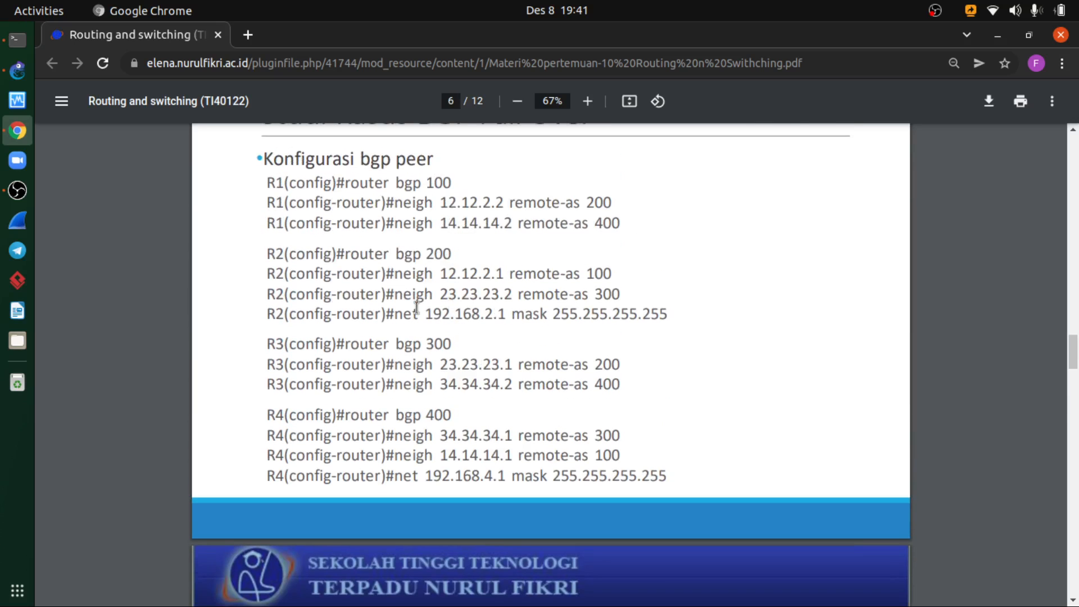
scroll(440, 314, "down", 12)
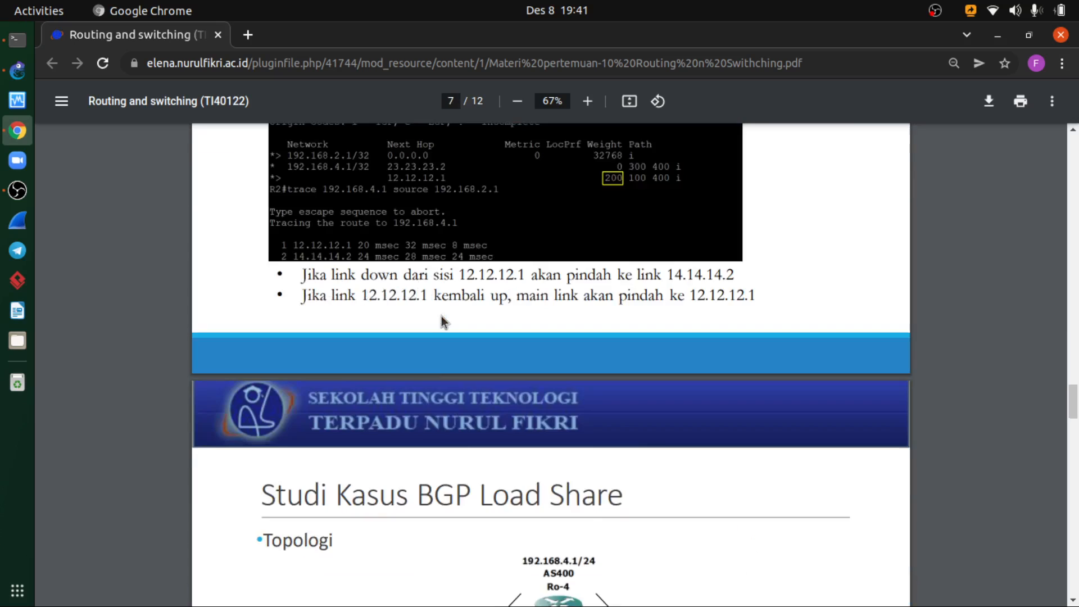
scroll(441, 315, "down", 12)
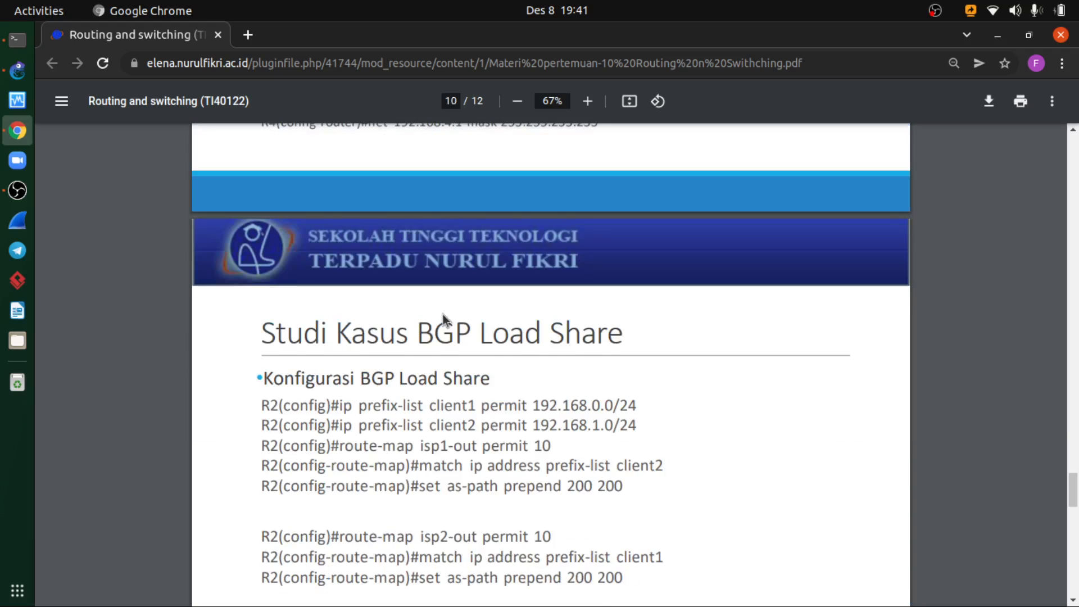
scroll(440, 313, "down", 3)
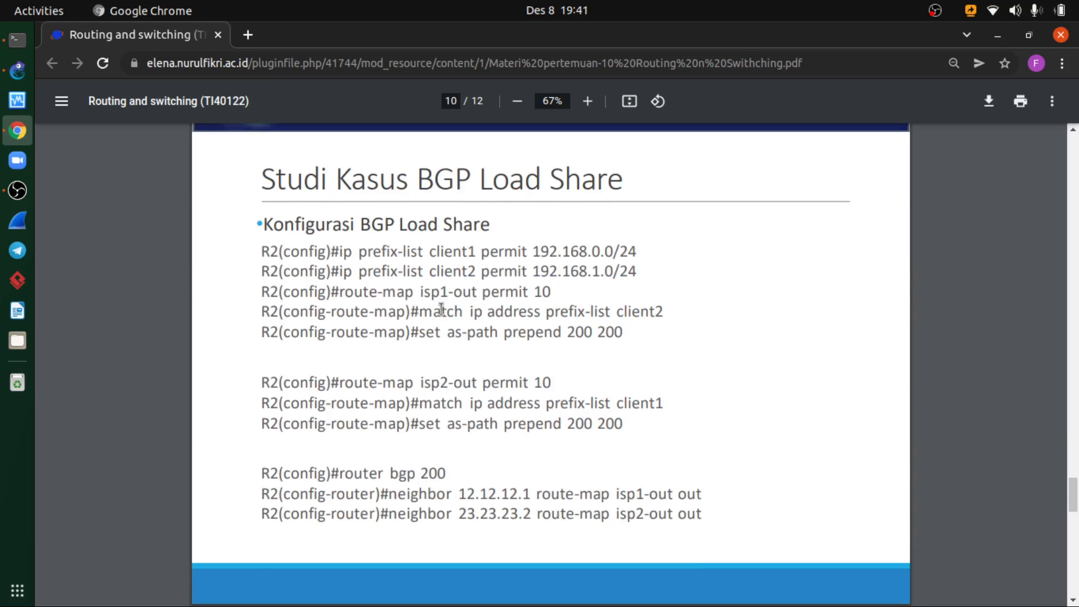
- Compare R2's network statements on the Load Share and Fail Over BGP peer slides of the PDF
scroll(441, 309, "up", 5)
scroll(441, 308, "up", 5)
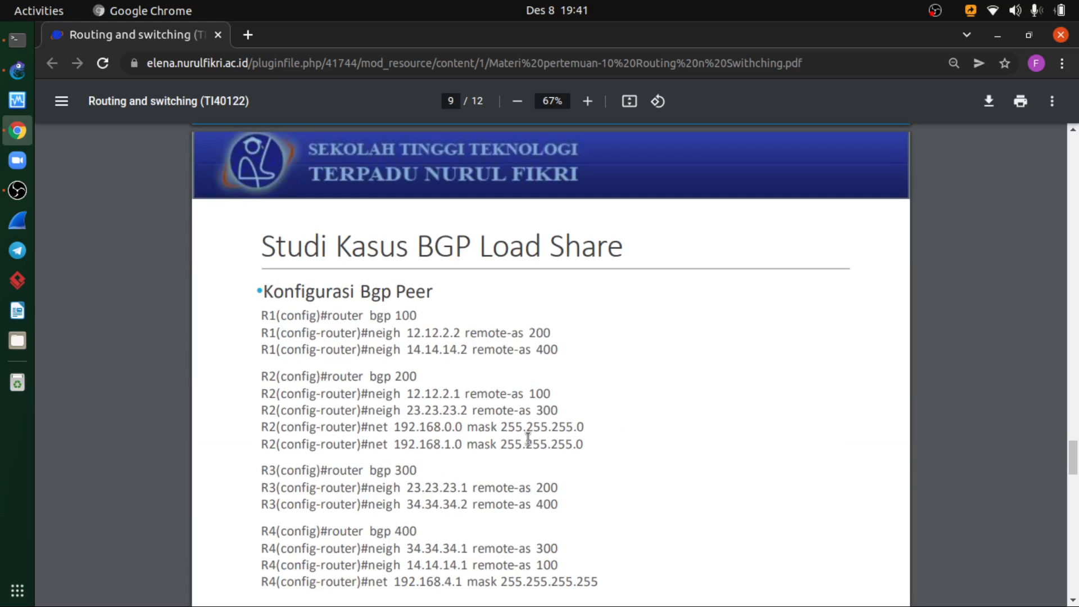
scroll(527, 438, "up", 12)
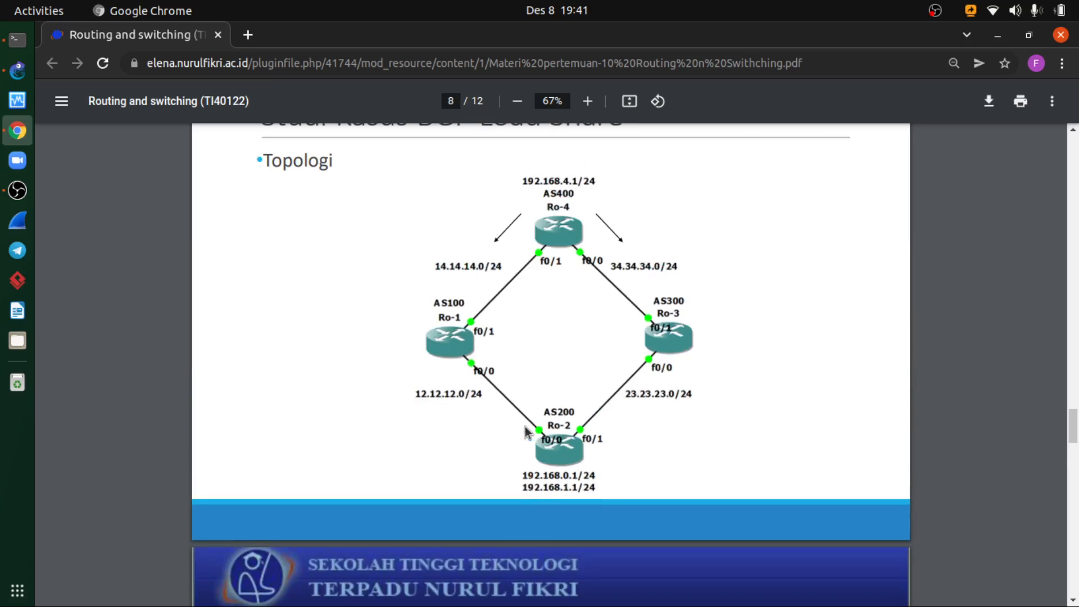
scroll(525, 425, "up", 5)
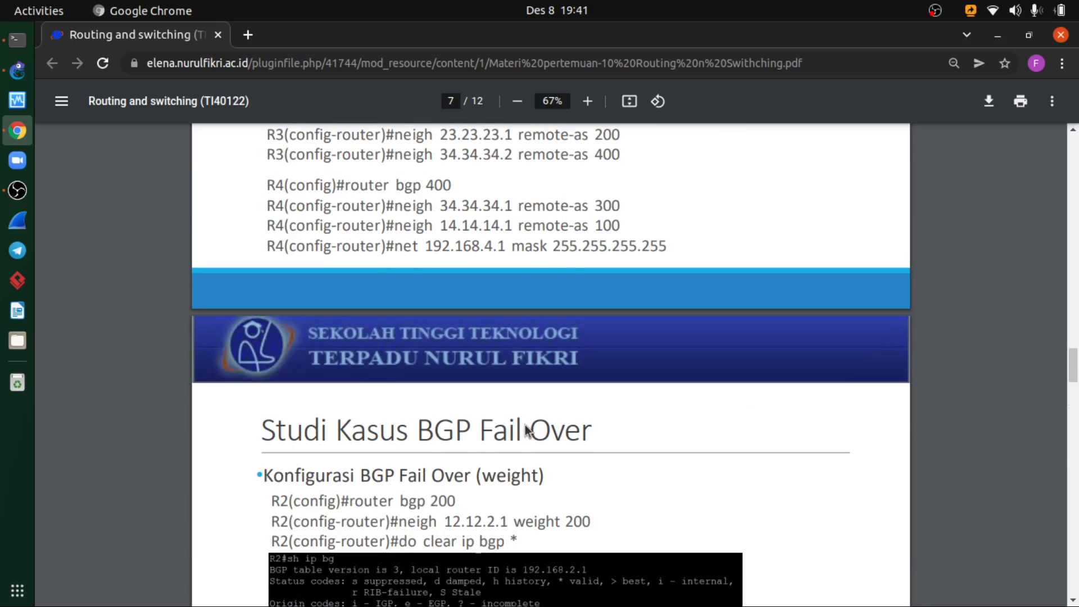
scroll(526, 430, "up", 2)
scroll(526, 430, "up", 2)
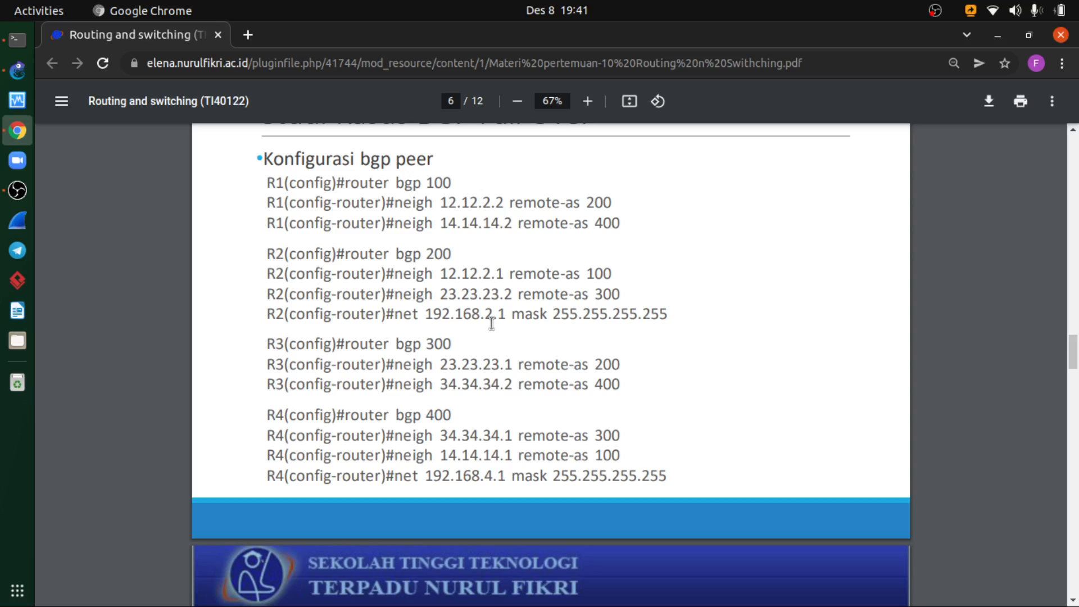
scroll(491, 323, "down", 6)
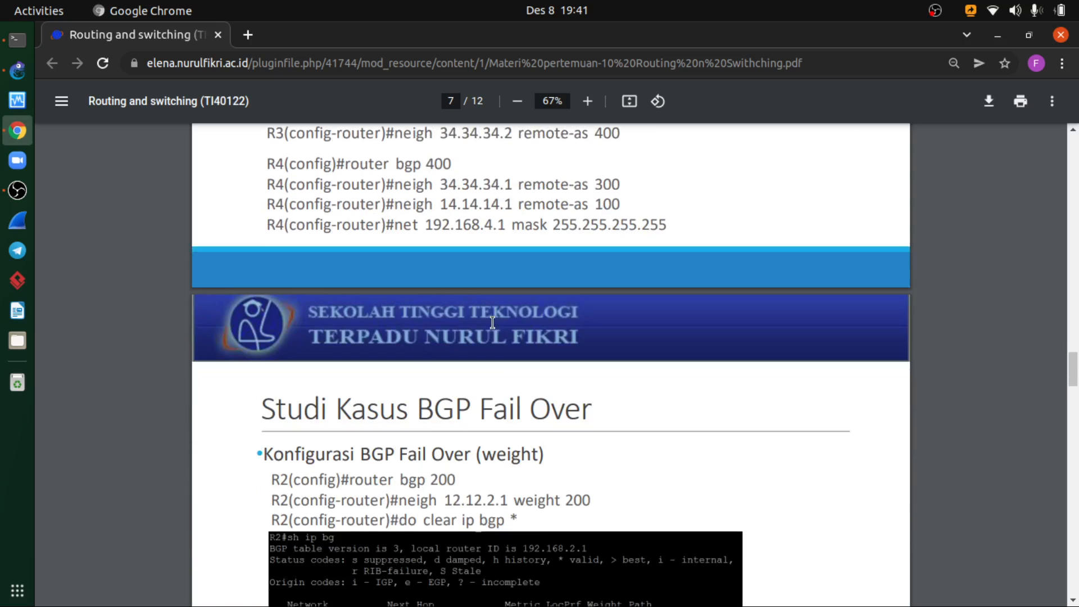
scroll(494, 320, "down", 10)
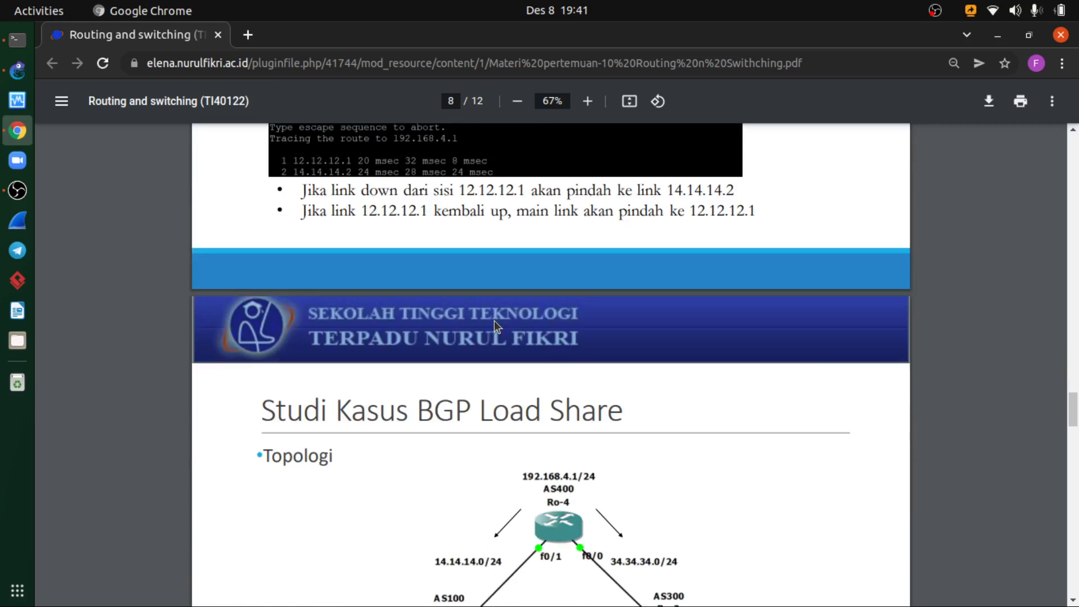
scroll(495, 321, "down", 10)
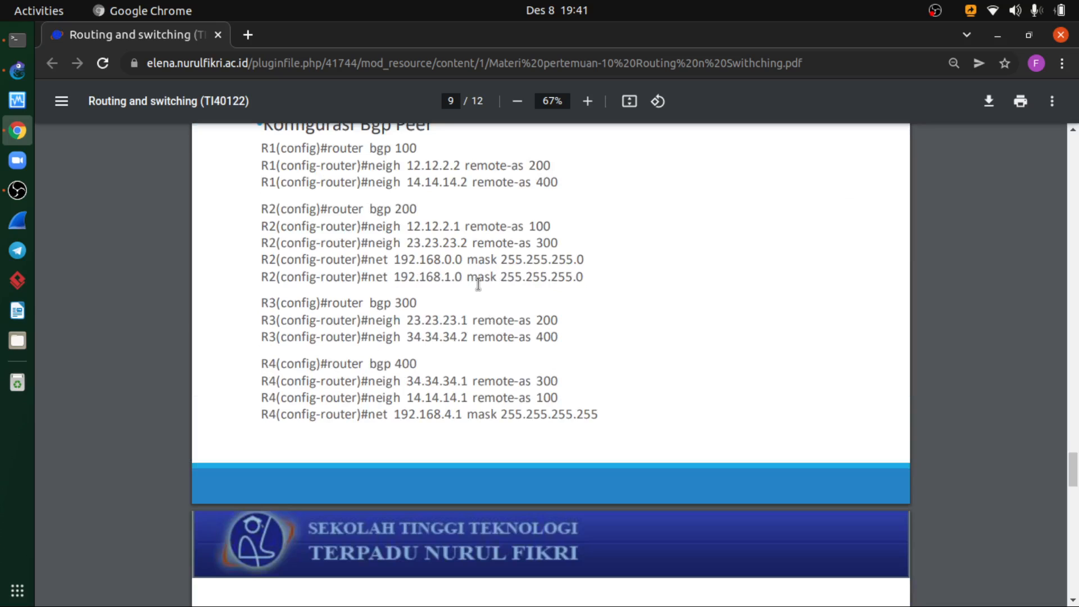
- Return to R1's console over the GNS3 topology and enter router configuration mode for BGP 200
left_click(18, 40)
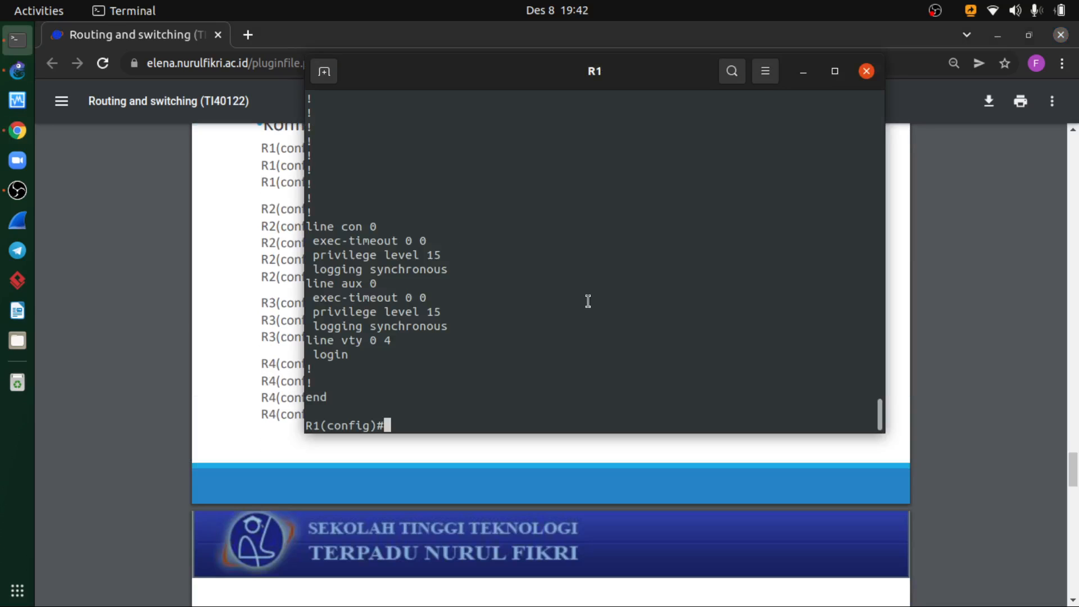
left_click(17, 70)
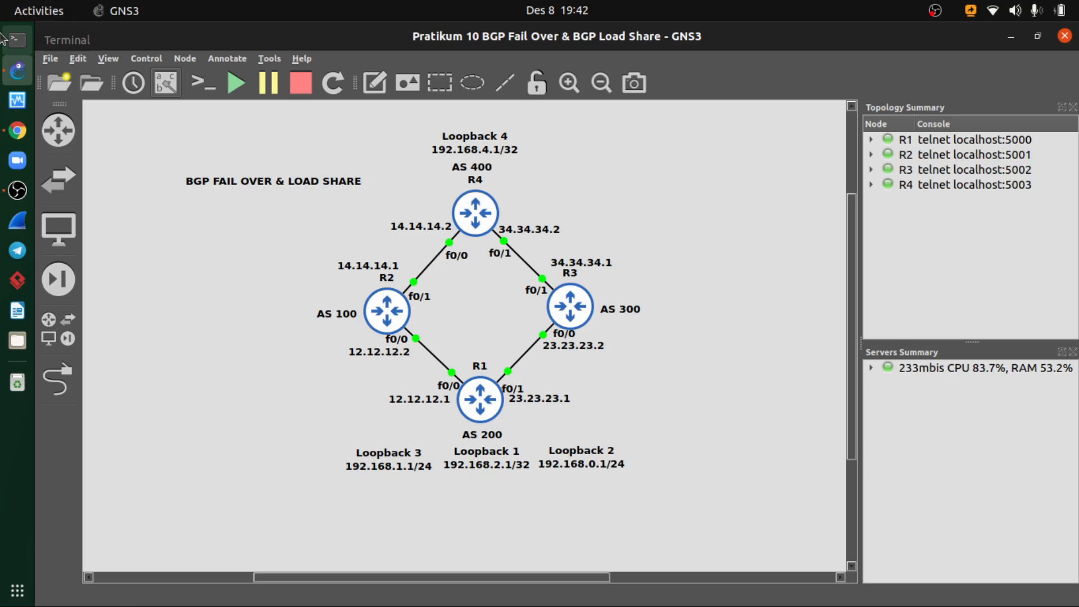
left_click(17, 40)
left_click_drag(501, 87, 509, 94)
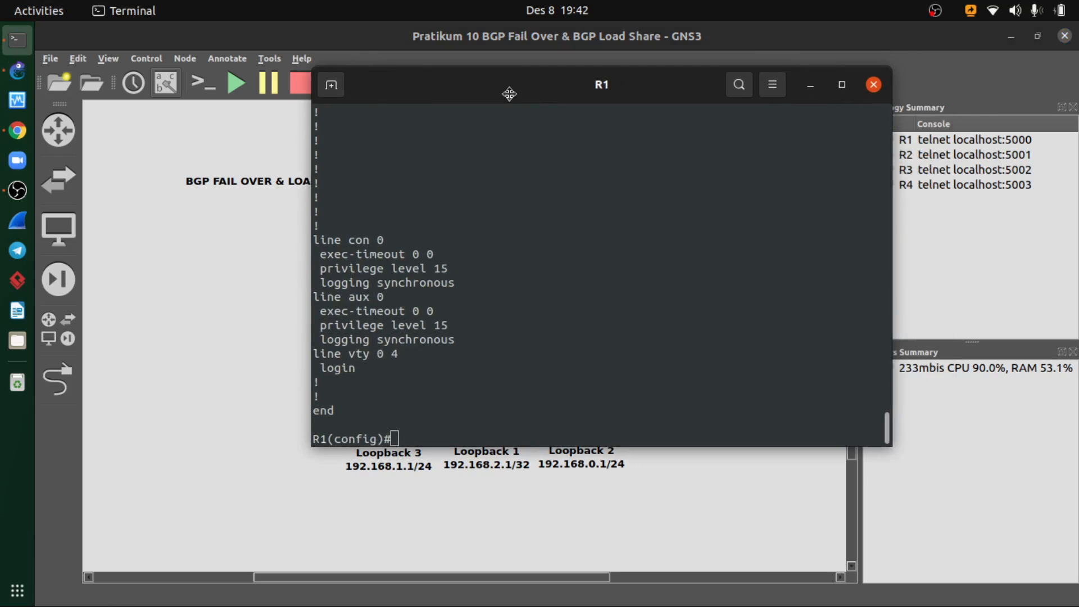
type("r")
key("BackSpace")
key("BackSpace")
type("router bg")
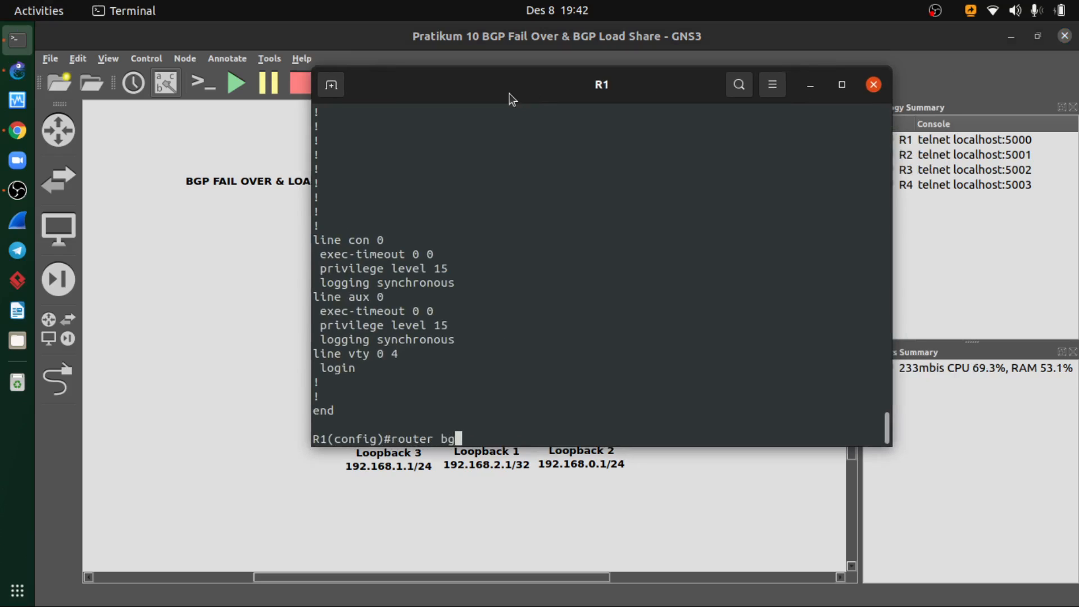
type("p 200")
key("Return")
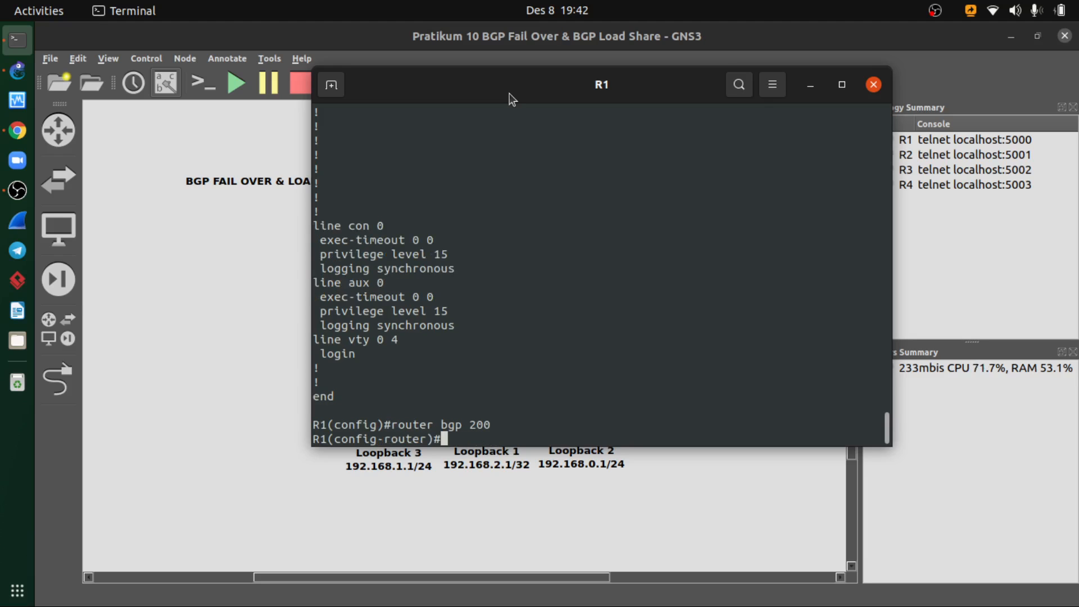
- Advertise network 192.168.1.0 with mask 255.255.255.0 in R1's BGP 200 configuration
type("net")
key("Tab")
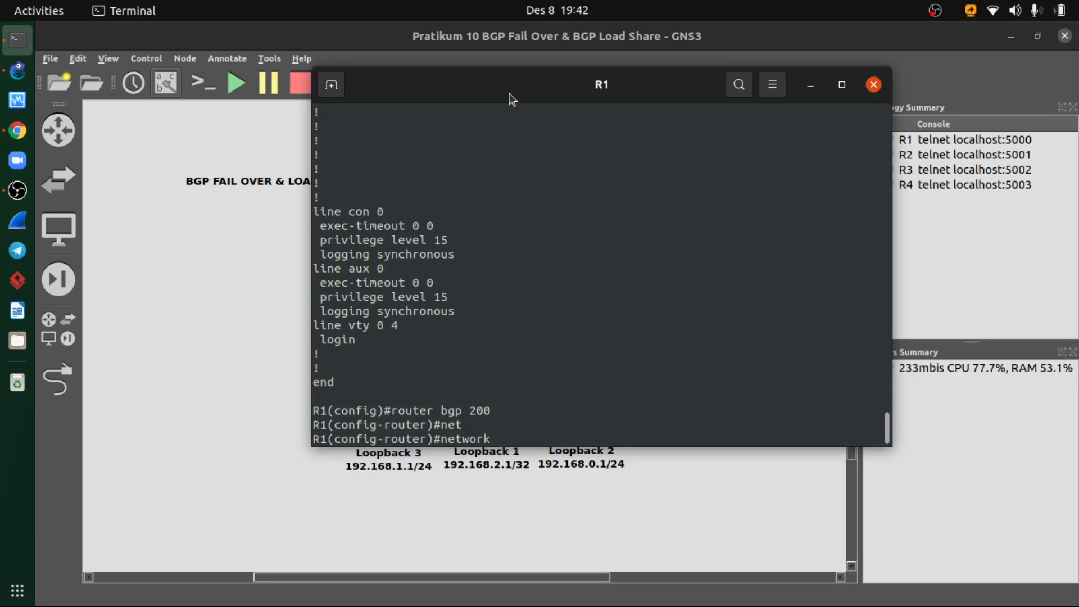
type("192.168.1.0 255.255.2")
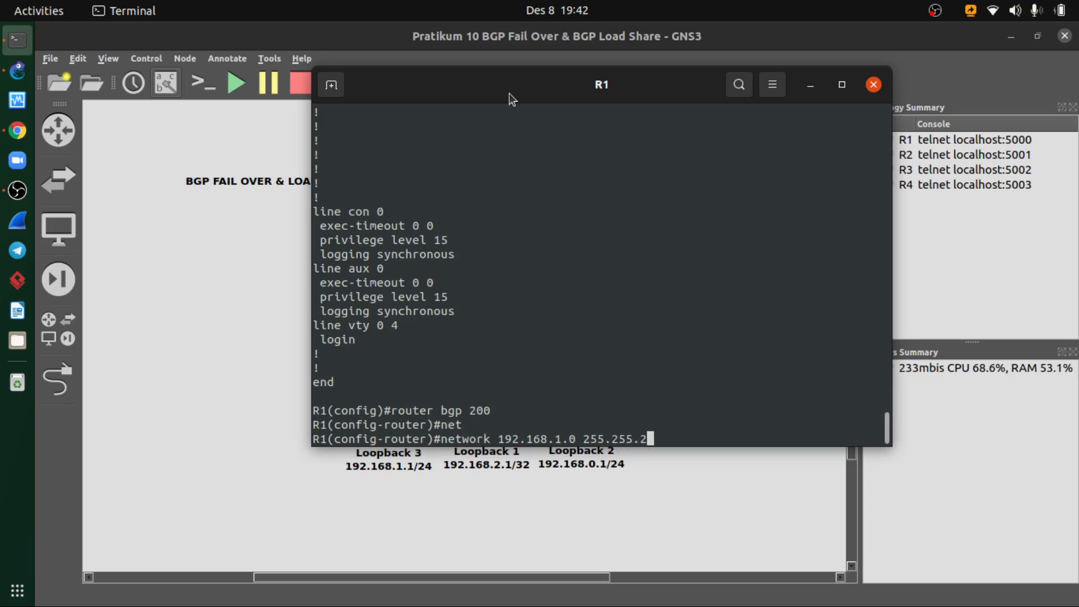
key("BackSpace")
key("BackSpace")
key("BackSpace")
key("BackSpace")
key("BackSpace")
key("BackSpace")
key("BackSpace")
key("BackSpace")
type("mask")
key("Tab")
type("25")
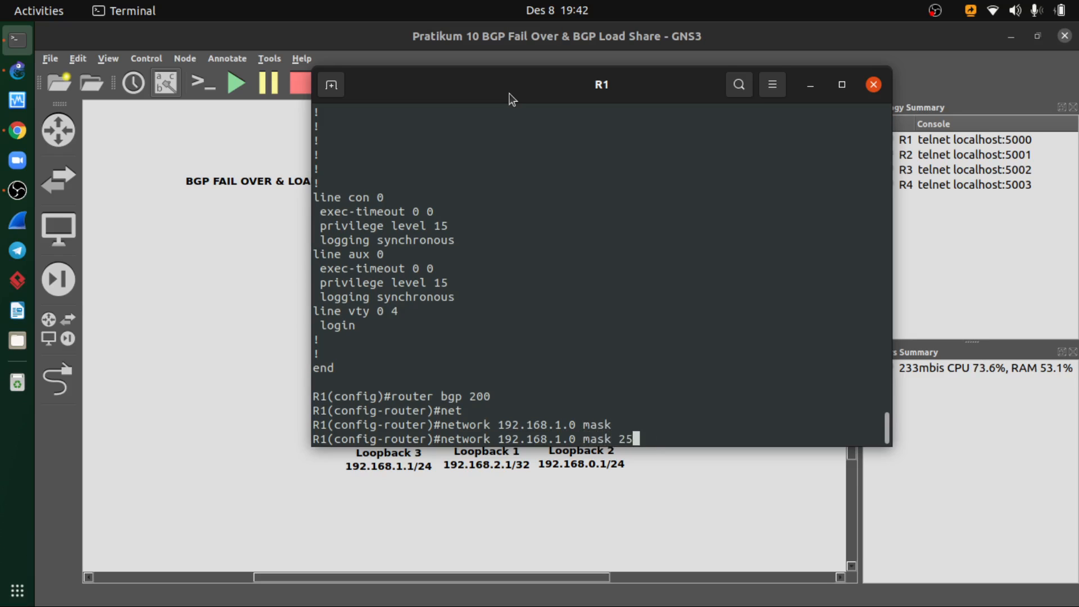
type("5.255.255.0")
key("Return")
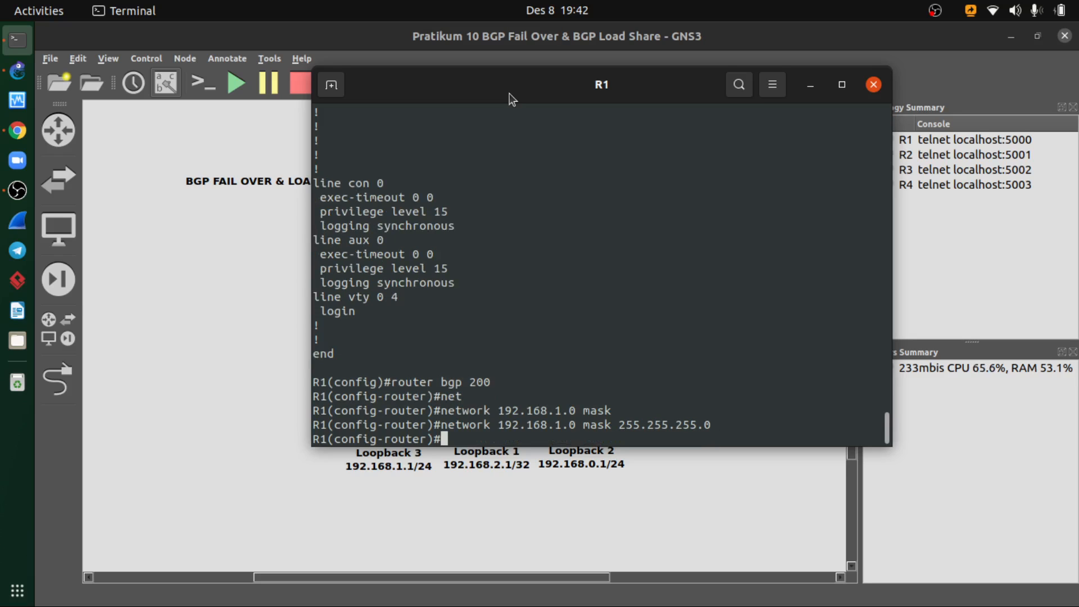
- Advertise network 192.168.0.0 with mask 255.255.255.0 in R1's BGP 200 process and return to global configuration mode
key("Up")
key("Left")
key("Left")
key("Left")
key("Left")
key("Left")
key("Left")
key("Left")
key("Left")
key("Left")
key("Left")
key("Left")
key("Left")
key("Left")
key("Left")
key("Left")
key("Left")
key("Left")
key("Left")
key("Left")
key("Left")
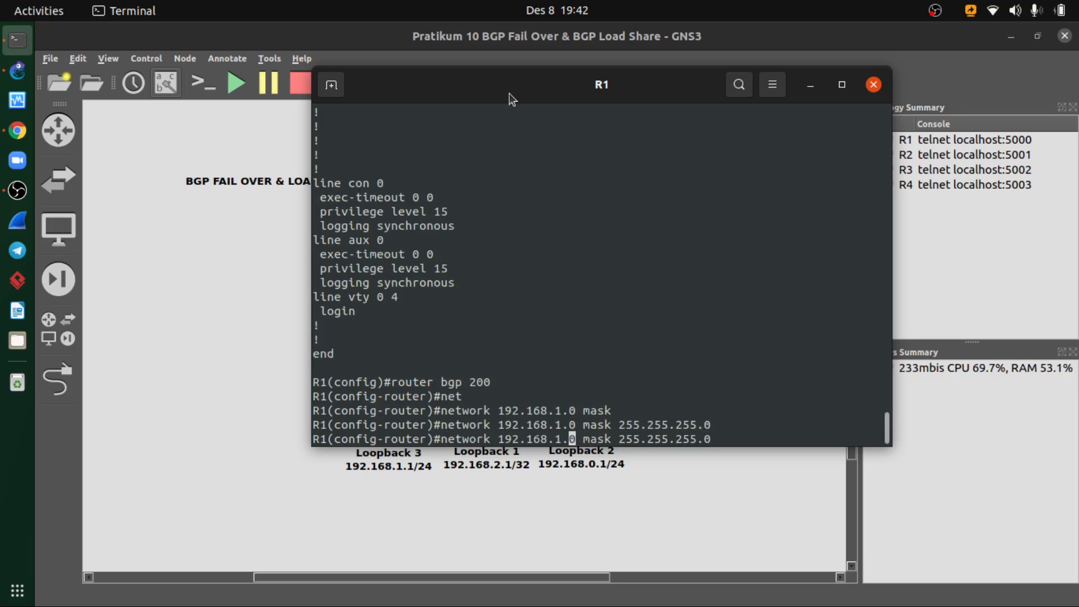
key("BackSpace")
type("0")
key("Right")
key("Right")
key("Return")
type("exit")
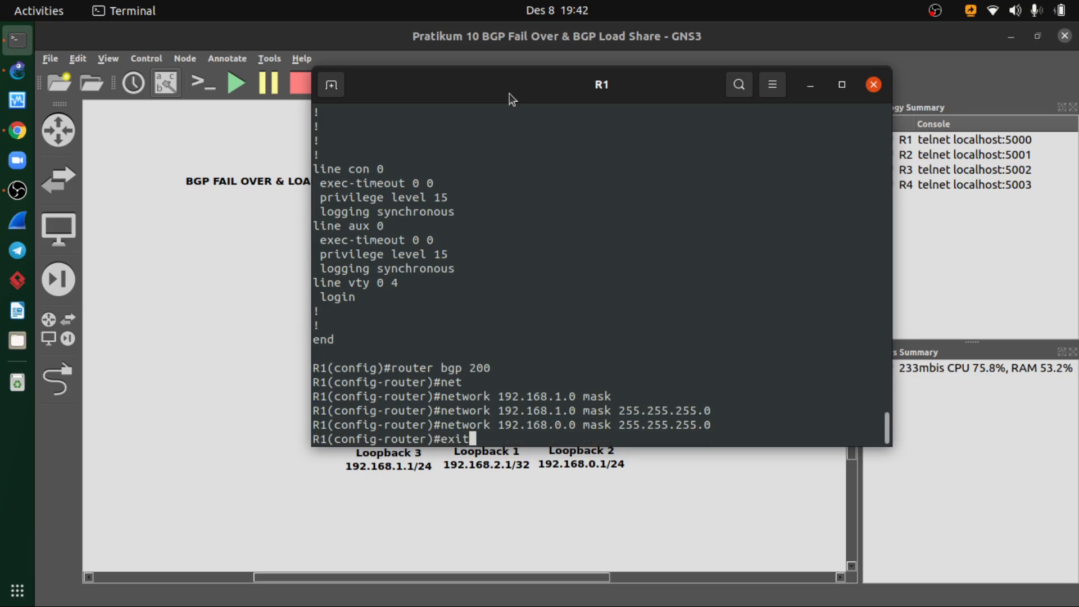
key("Return")
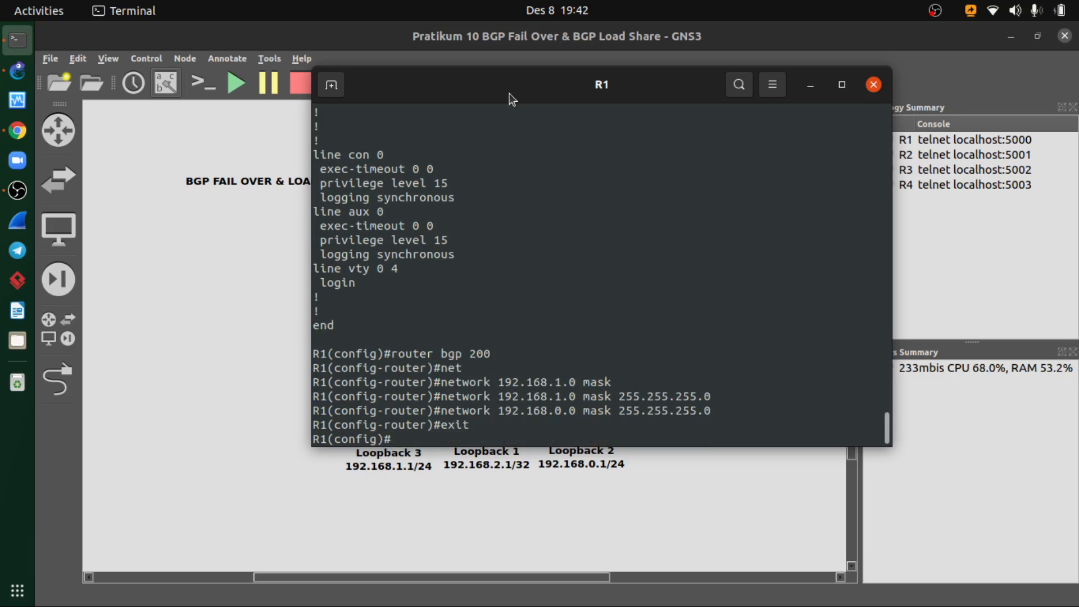
type("do clear ip bgp")
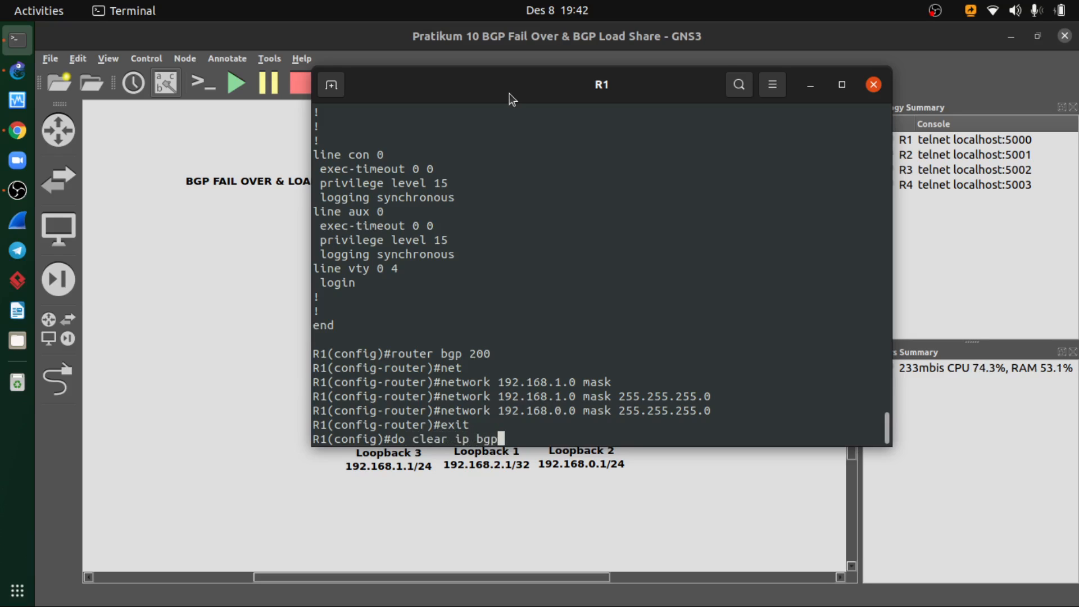
type(" *")
key("BackSpace")
key("BackSpace")
key("BackSpace")
key("BackSpace")
key("BackSpace")
key("BackSpace")
key("BackSpace")
key("BackSpace")
key("BackSpace")
key("BackSpace")
key("BackSpace")
key("BackSpace")
key("BackSpace")
key("BackSpace")
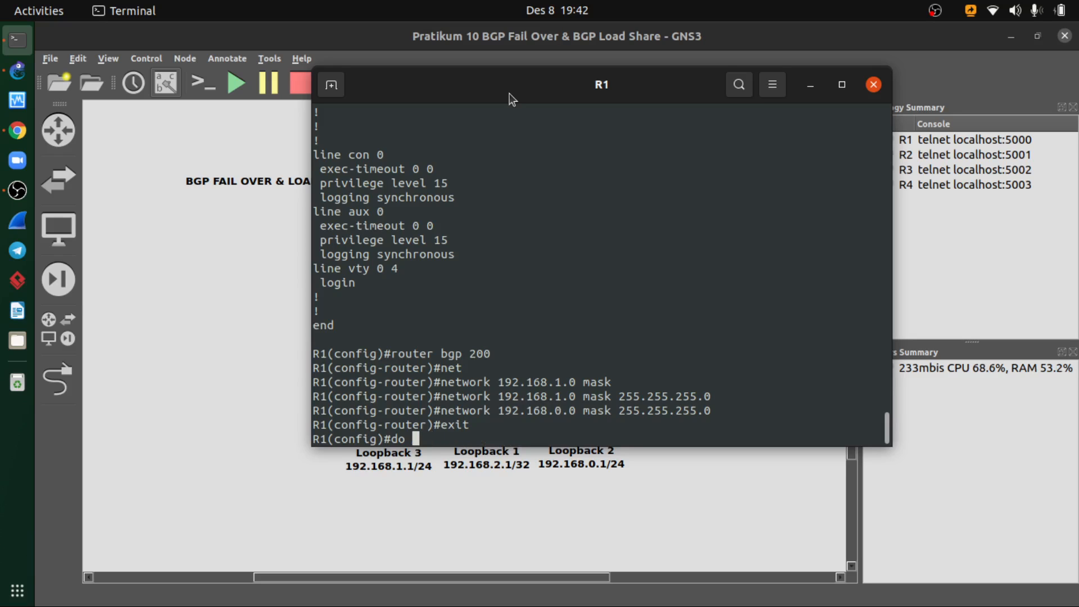
- Display R1's BGP table from configuration mode with show ip bgp
type("show ip bgp")
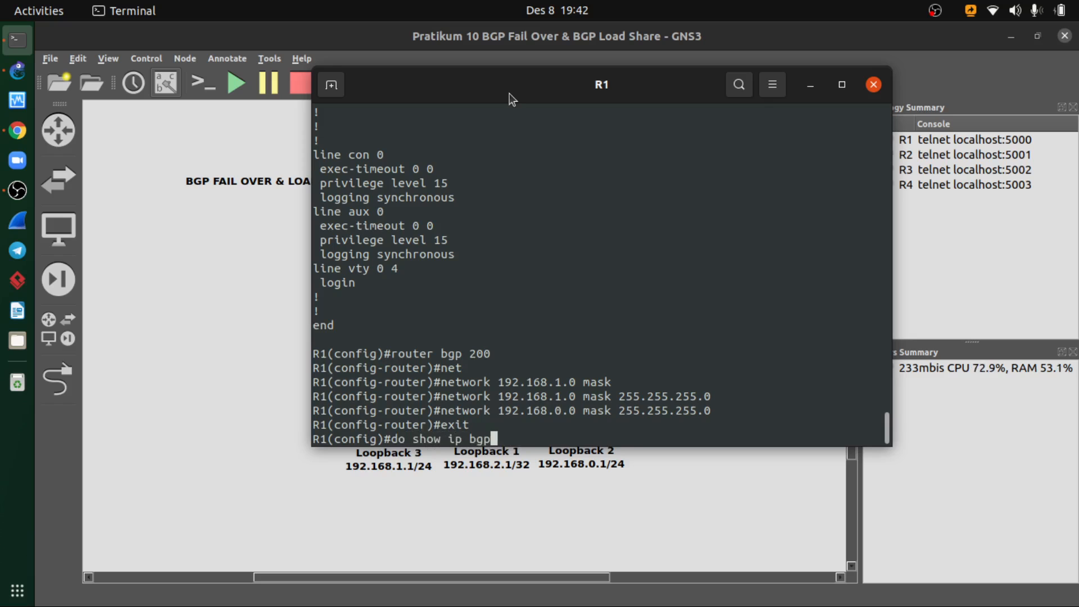
key("Return")
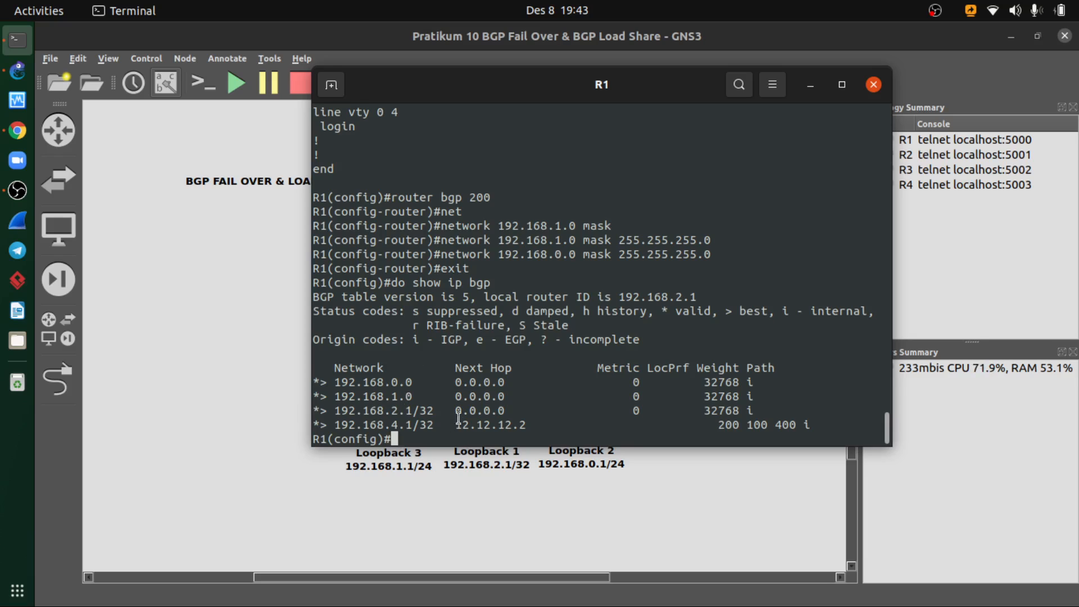
- Switch to the course PDF in Chrome and review R2's prefix-list, route-map and neighbor commands on the BGP Load Share configuration slide
left_click(17, 130)
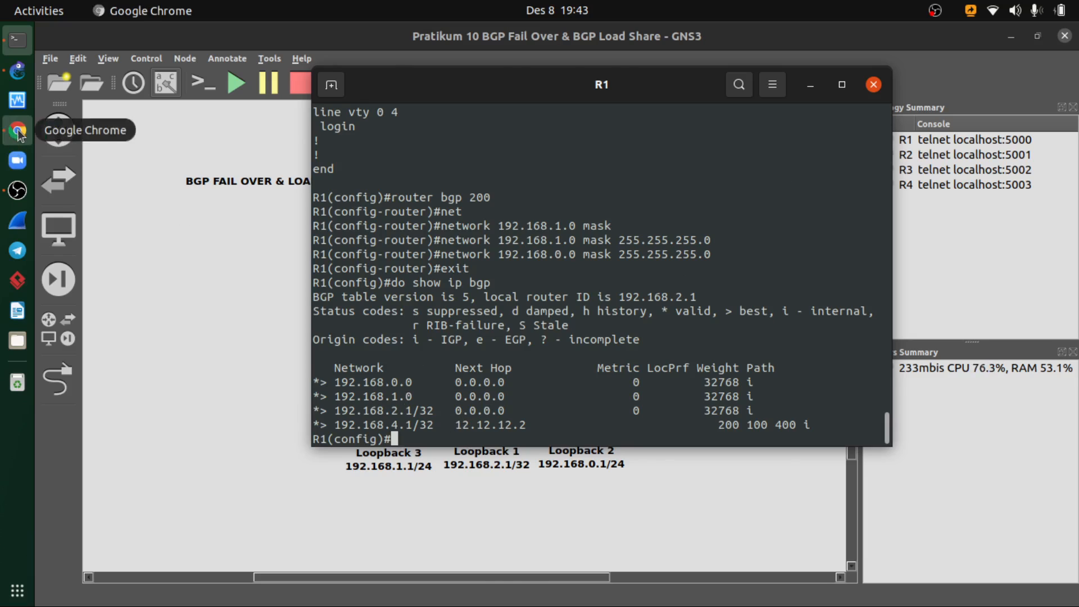
scroll(511, 359, "down", 4)
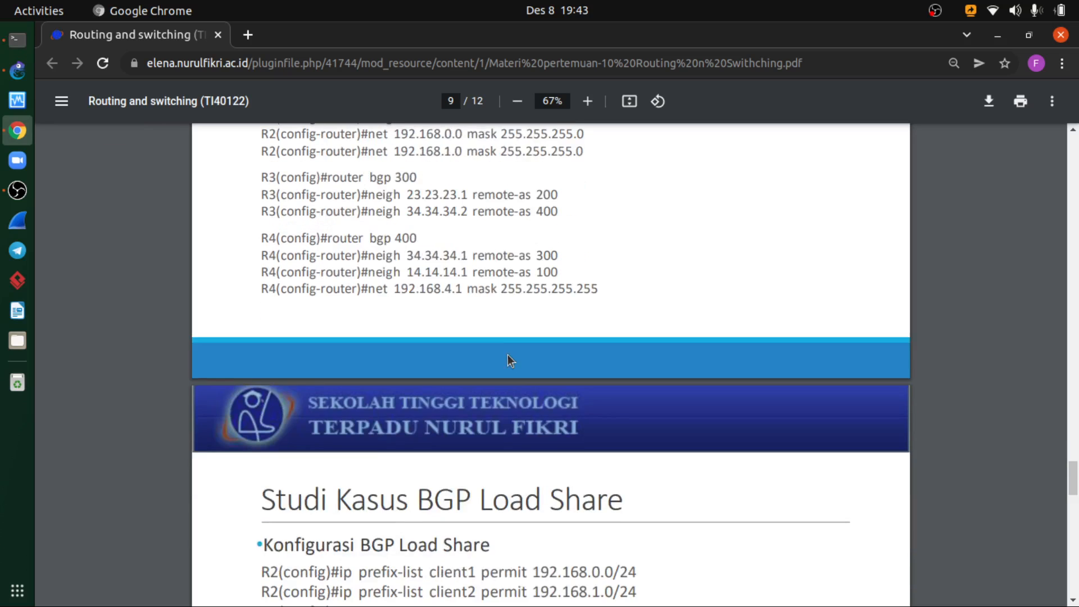
scroll(509, 359, "down", 3)
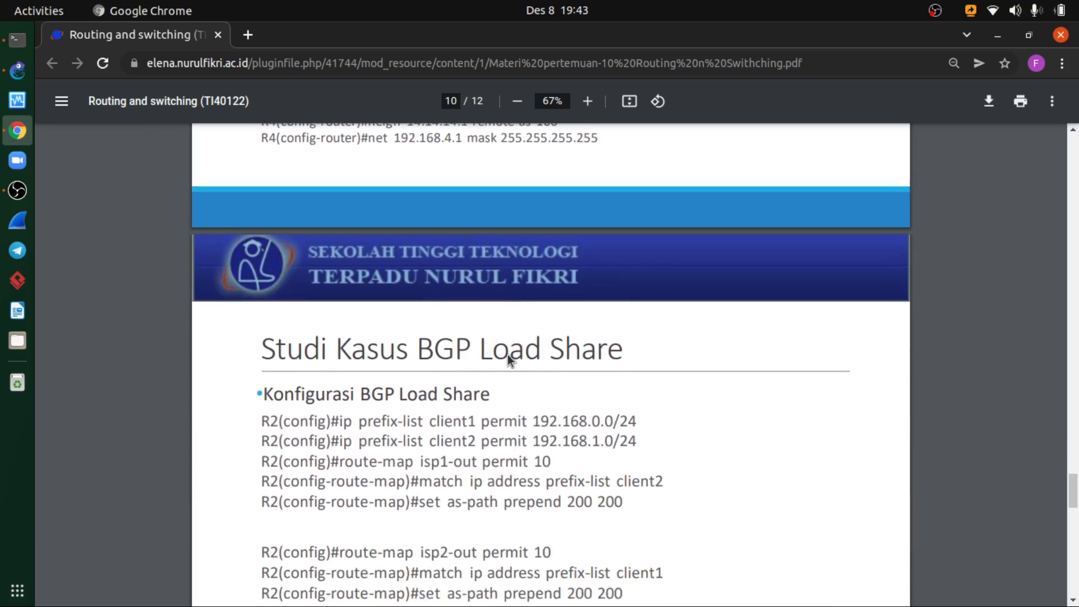
scroll(508, 352, "down", 3)
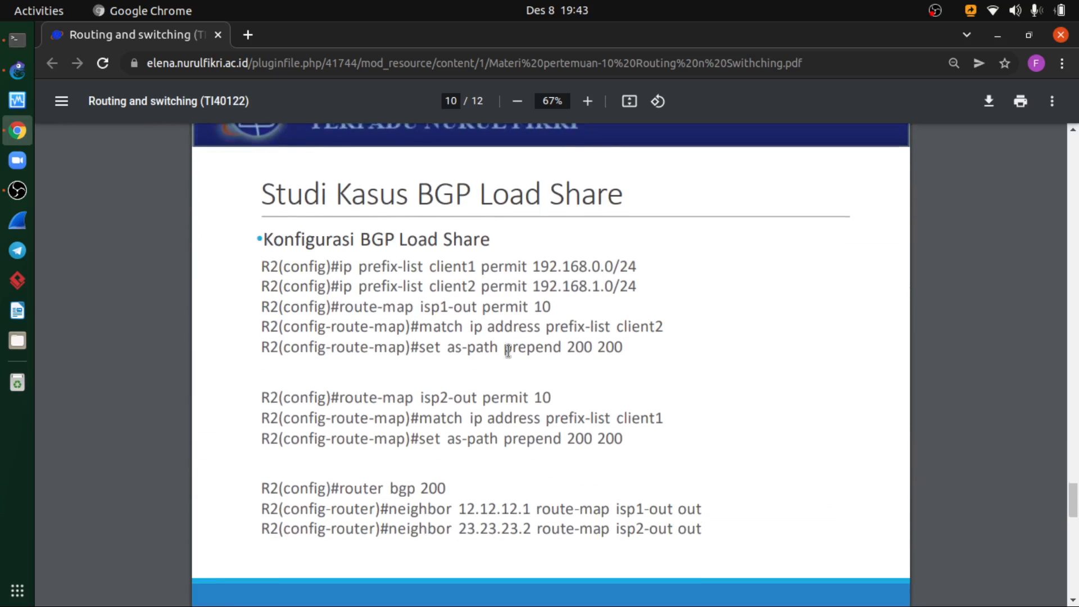
scroll(509, 351, "up", 1)
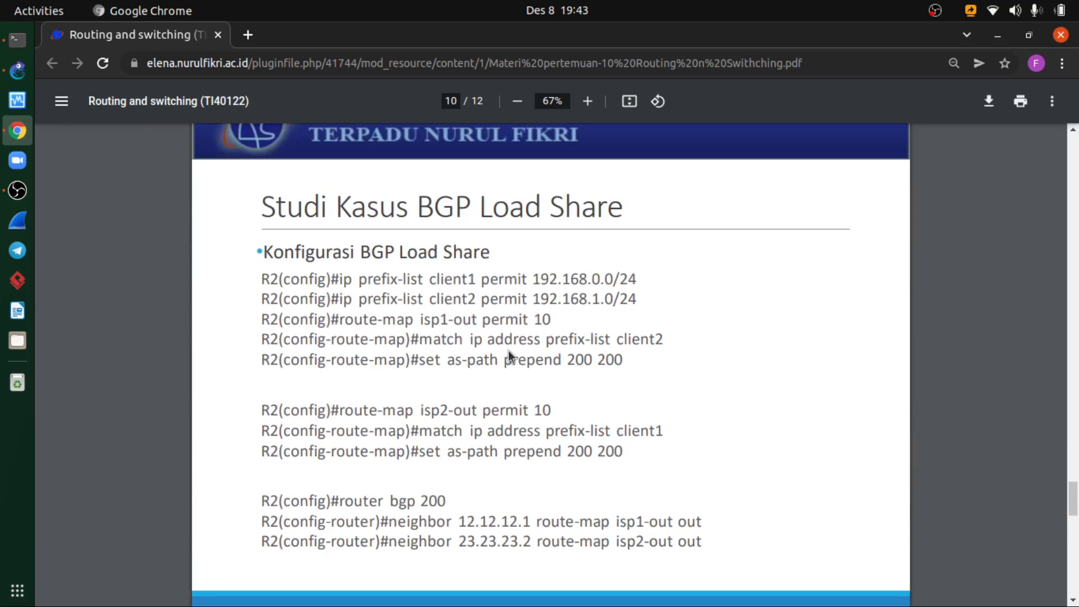
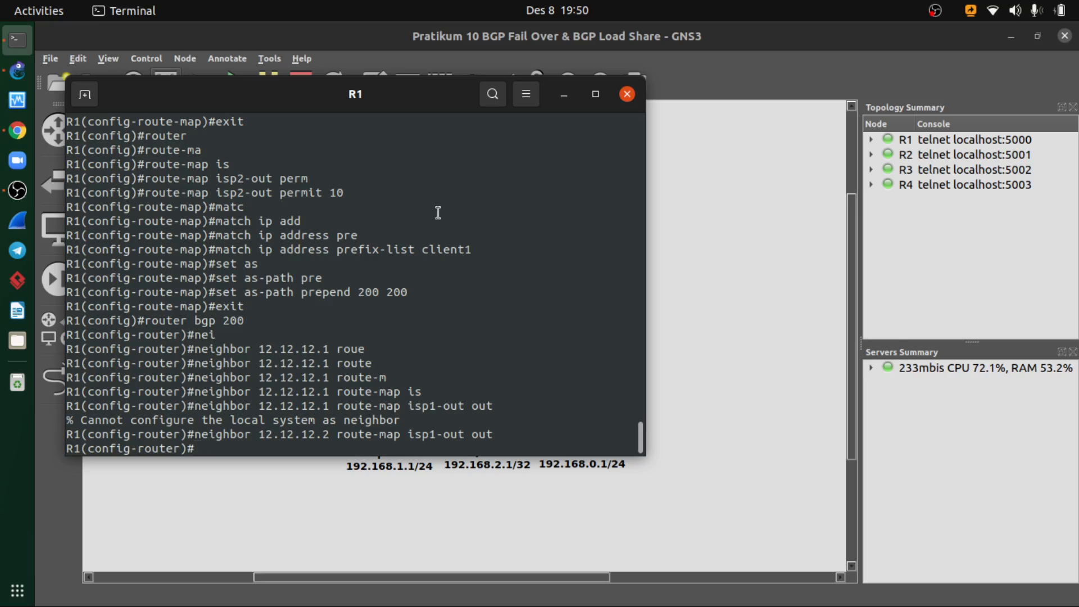
- Apply route-map isp2-out in the outbound direction to neighbor 23.23.23.2 in R1's BGP 200 configuration, checking the address against the topology and course slide
left_click_drag(405, 108, 534, 131)
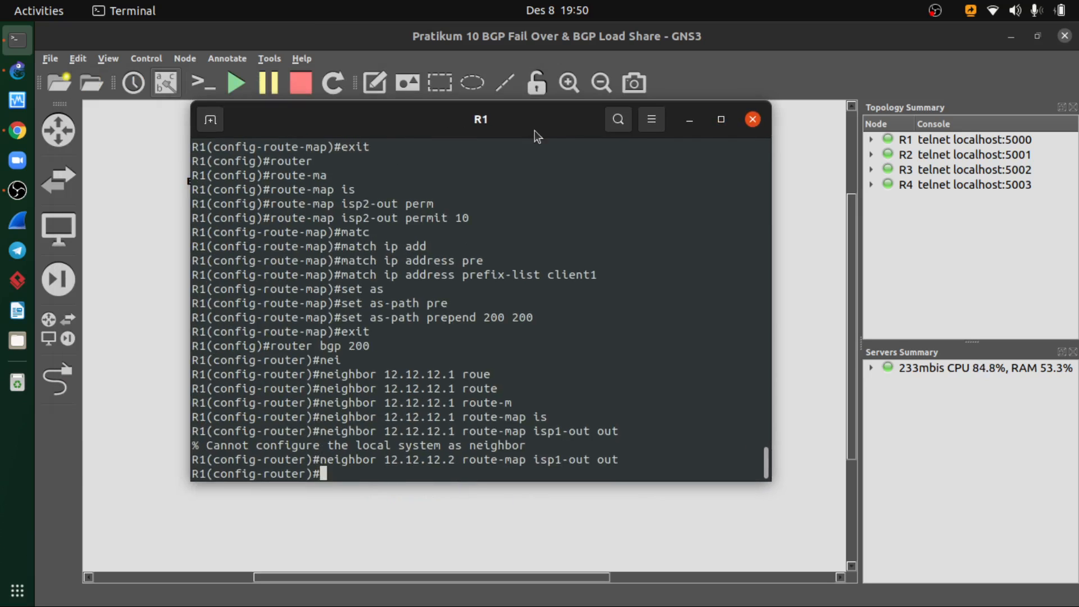
key("Up")
key("Left")
key("Left")
key("Left")
key("Left")
key("Left")
key("Left")
key("Left")
key("Left")
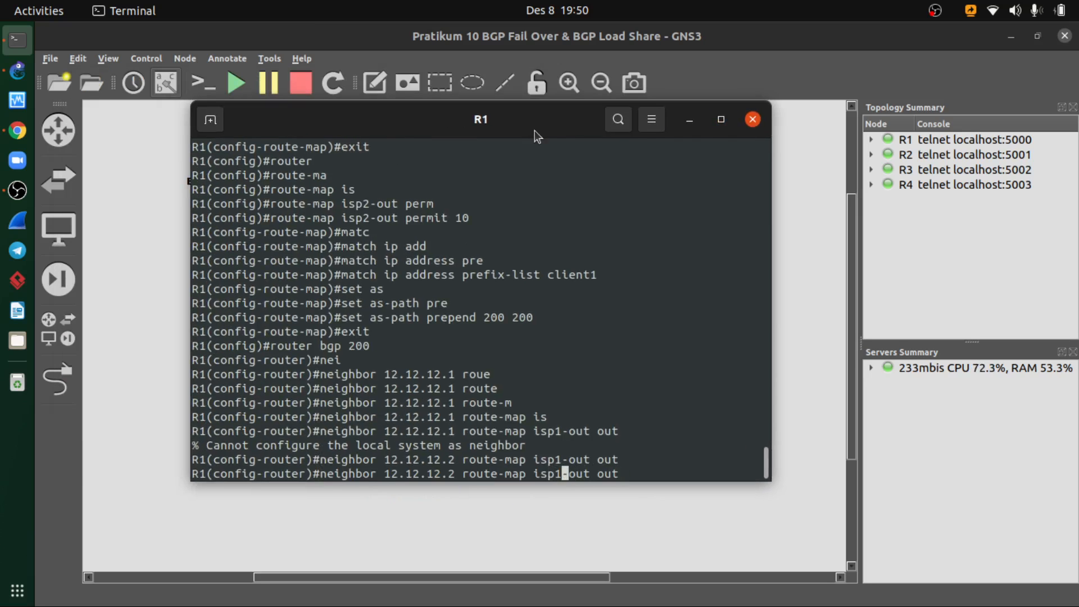
key("Left")
key("Left")
key("Left")
key("Left")
key("Left")
key("Left")
key("Left")
key("Left")
key("Left")
key("Left")
key("Left")
key("Left")
key("Left")
key("Left")
key("Left")
key("Left")
key("Left")
key("BackSpace")
key("BackSpace")
key("BackSpace")
key("BackSpace")
key("BackSpace")
key("BackSpace")
key("BackSpace")
key("BackSpace")
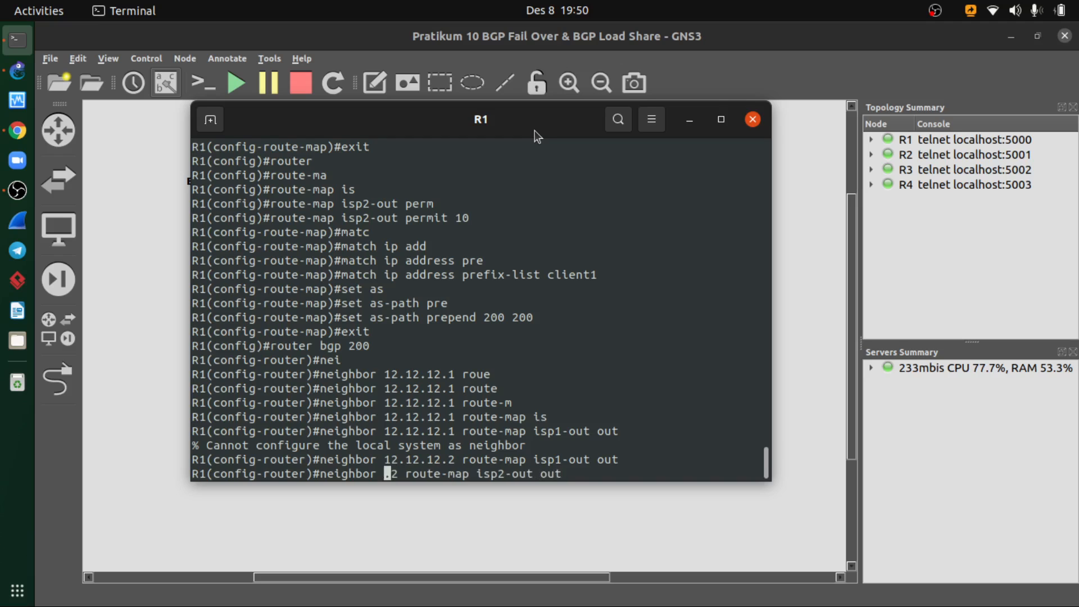
type("23.23.23.")
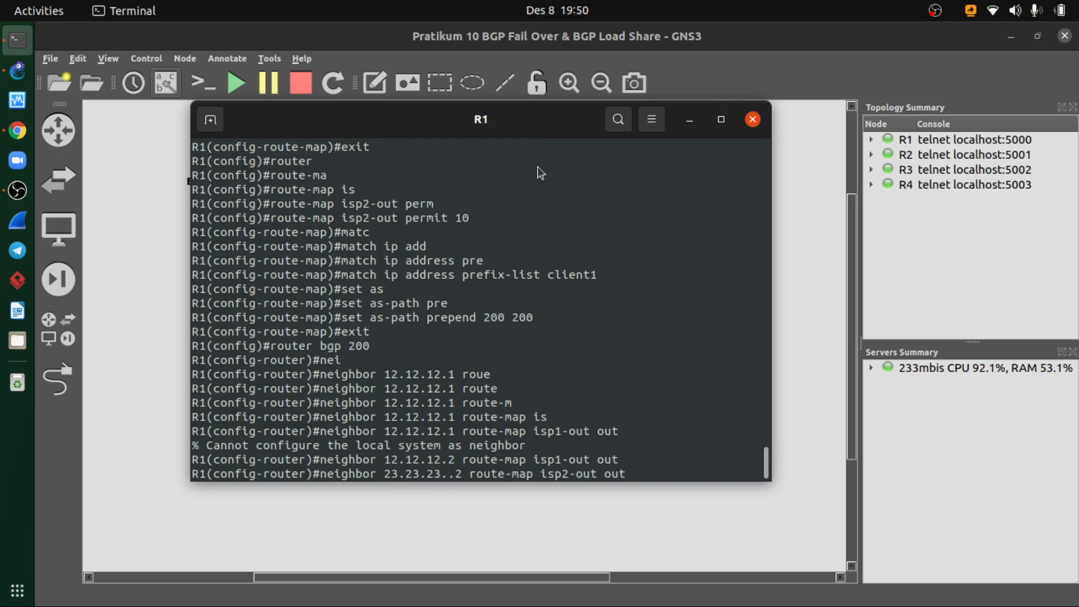
key("BackSpace")
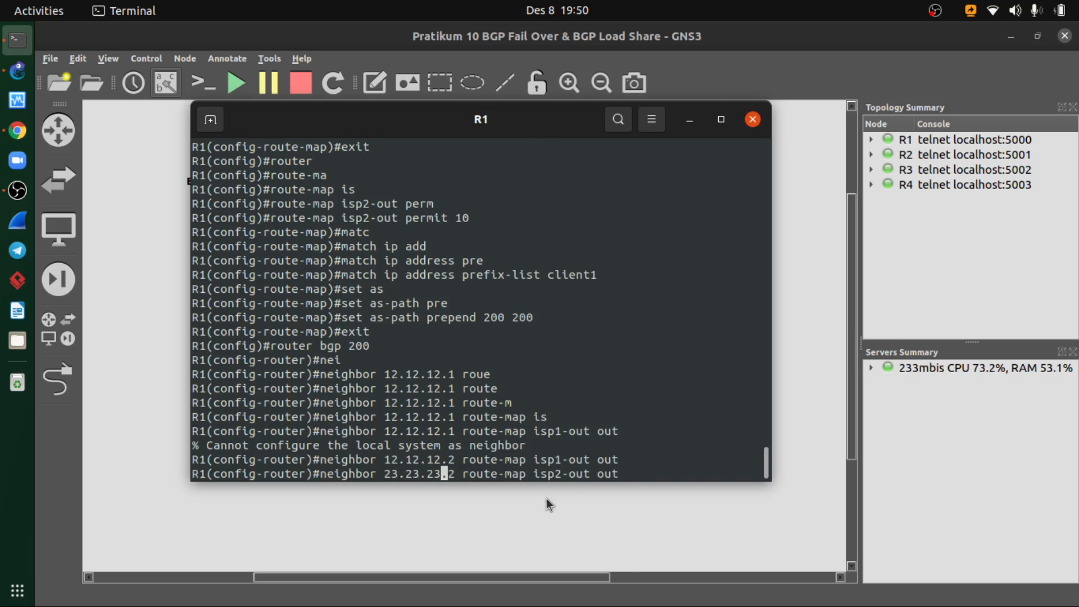
left_click(544, 499)
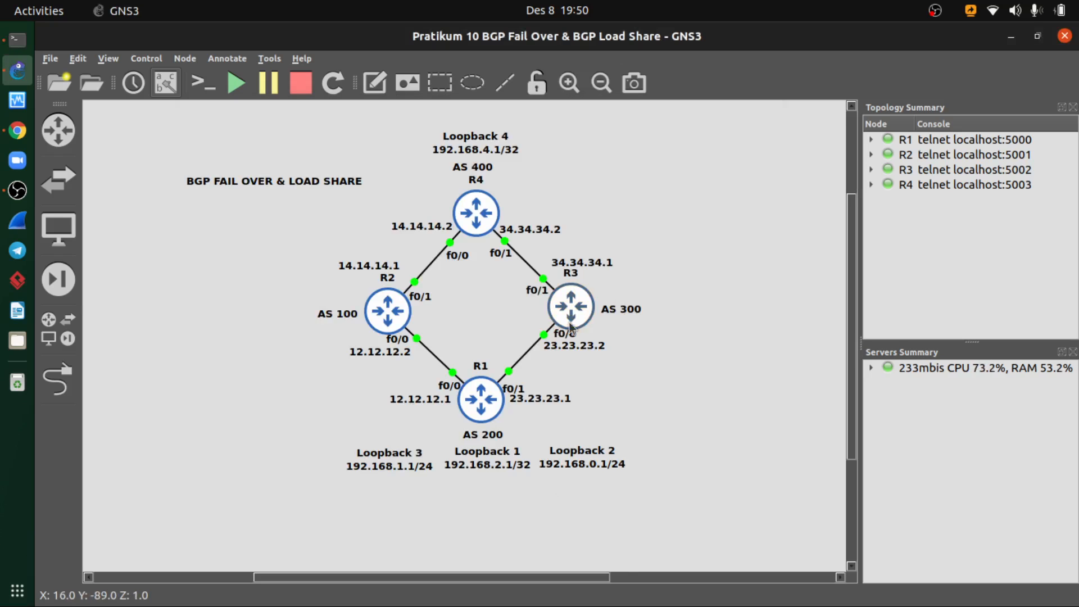
left_click(18, 131)
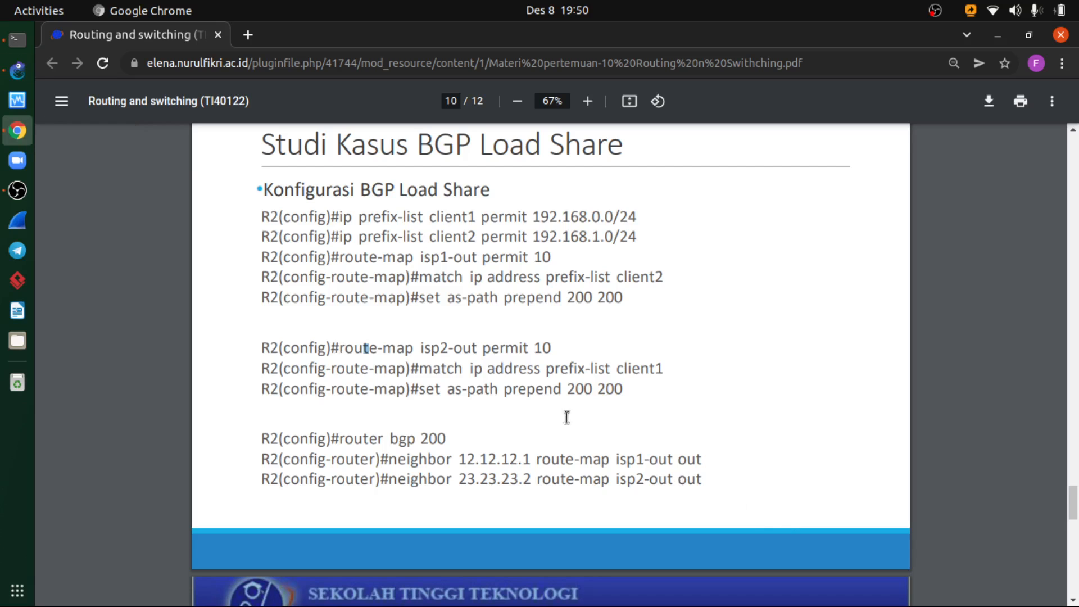
left_click(17, 39)
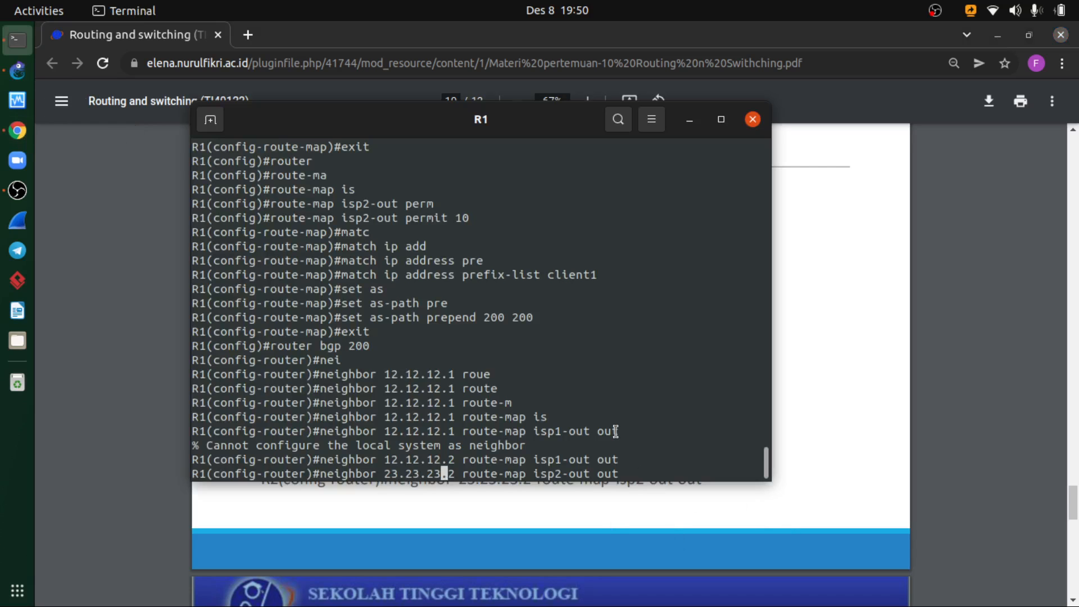
key("Return")
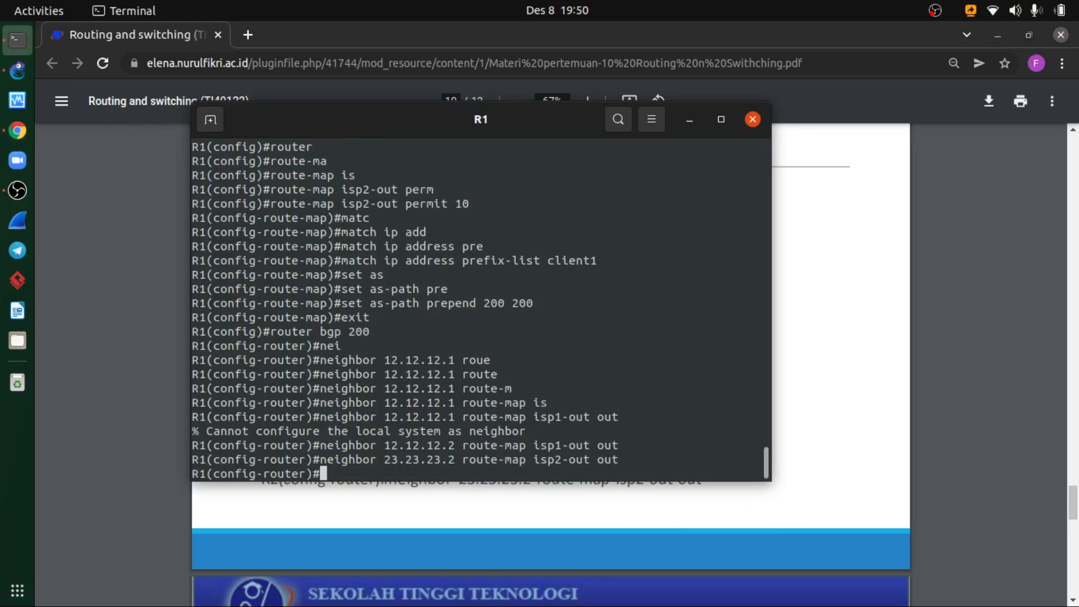
- Switch to the course PDF in Chrome and review the R4 verification outputs on the next BGP Load Share slide
left_click(825, 469)
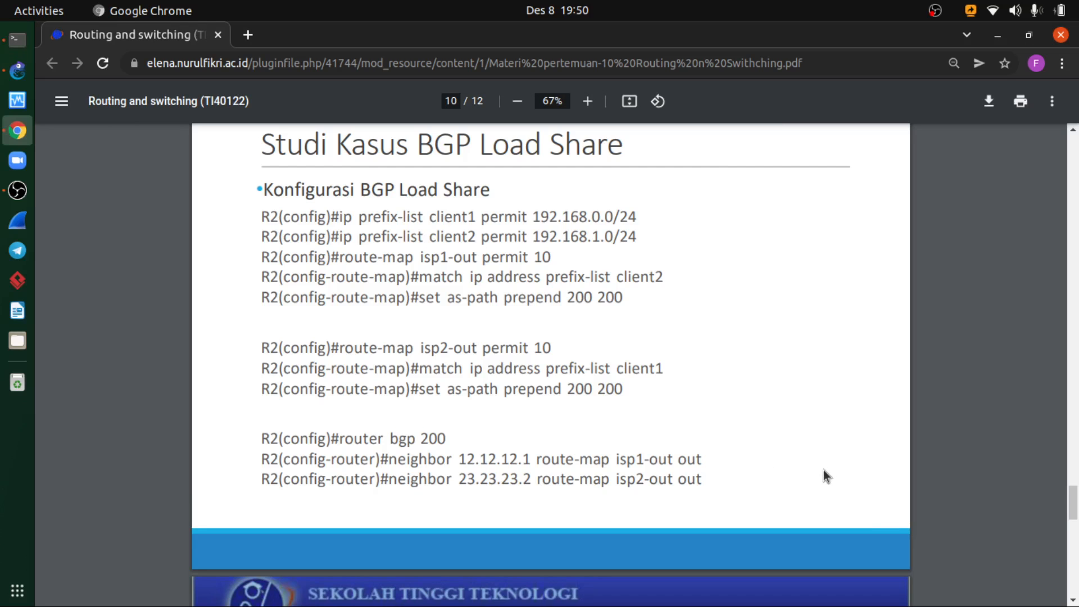
scroll(510, 468, "down", 4)
scroll(510, 468, "down", 3)
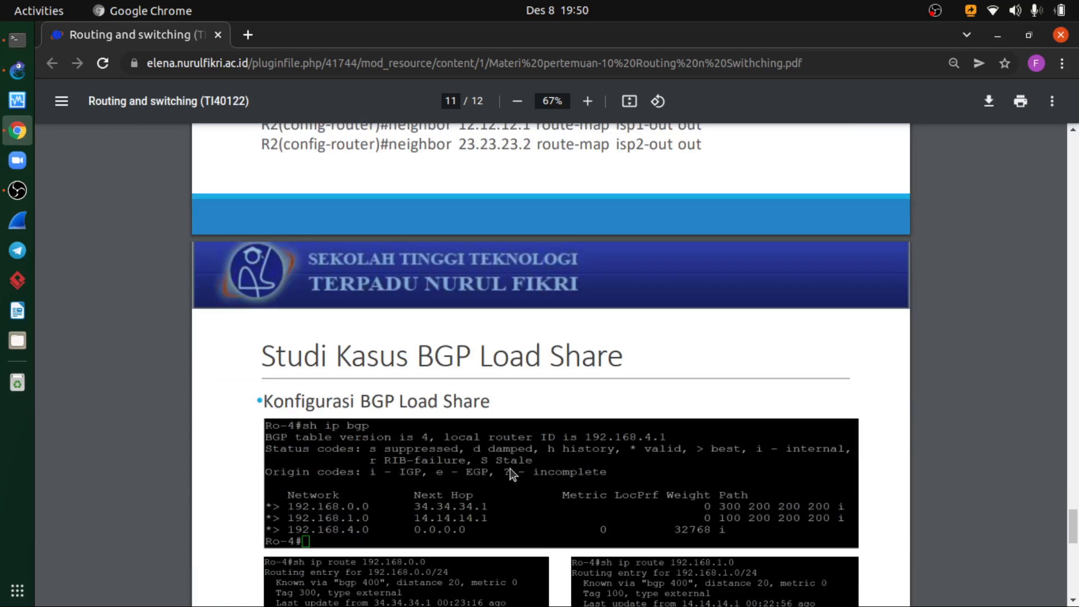
scroll(511, 475, "down", 1)
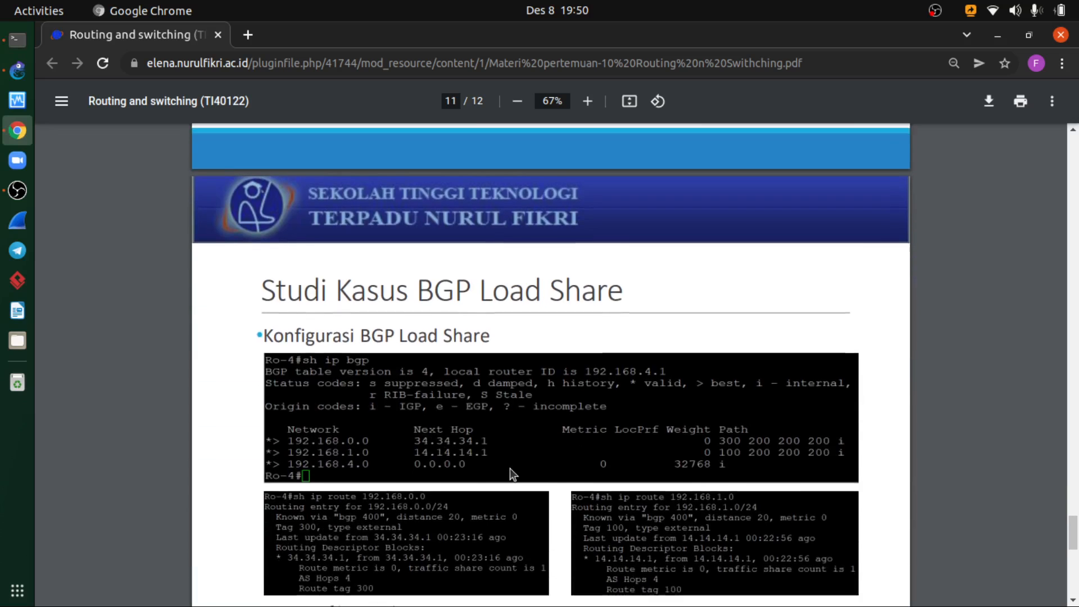
scroll(477, 457, "down", 1)
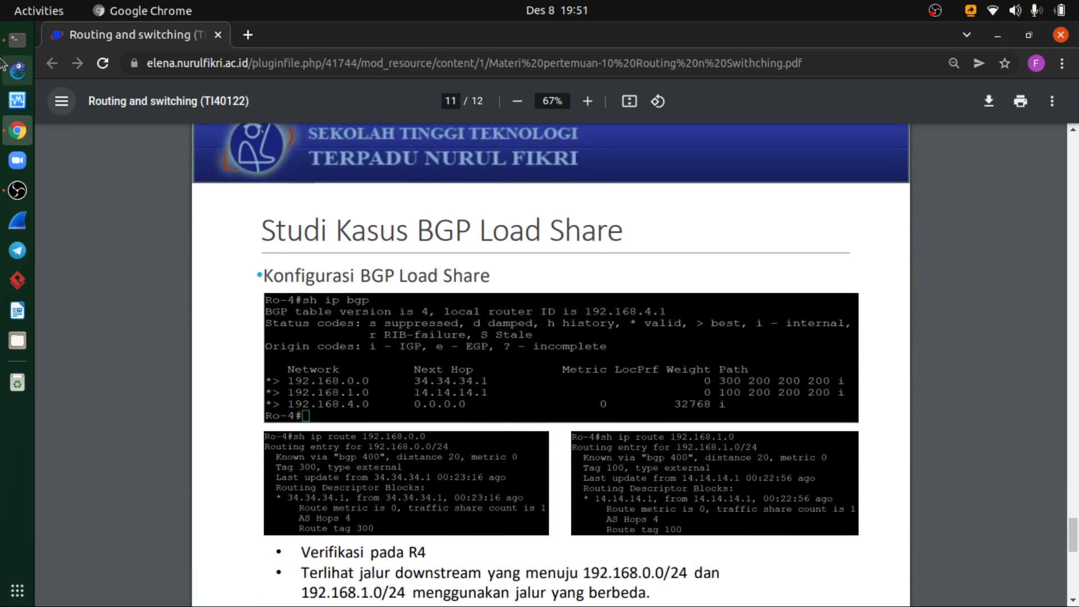
- Return to the R1 terminal, exit BGP router configuration, and display the BGP table with do show ip bgp
left_click(17, 40)
type("exit")
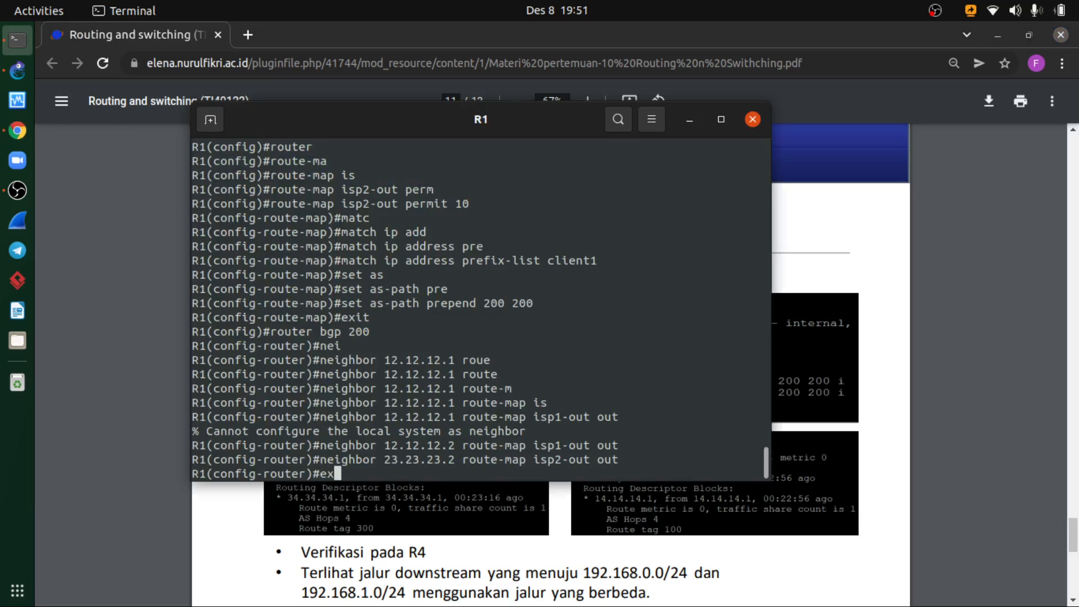
key("Return")
type("do show ip bgp")
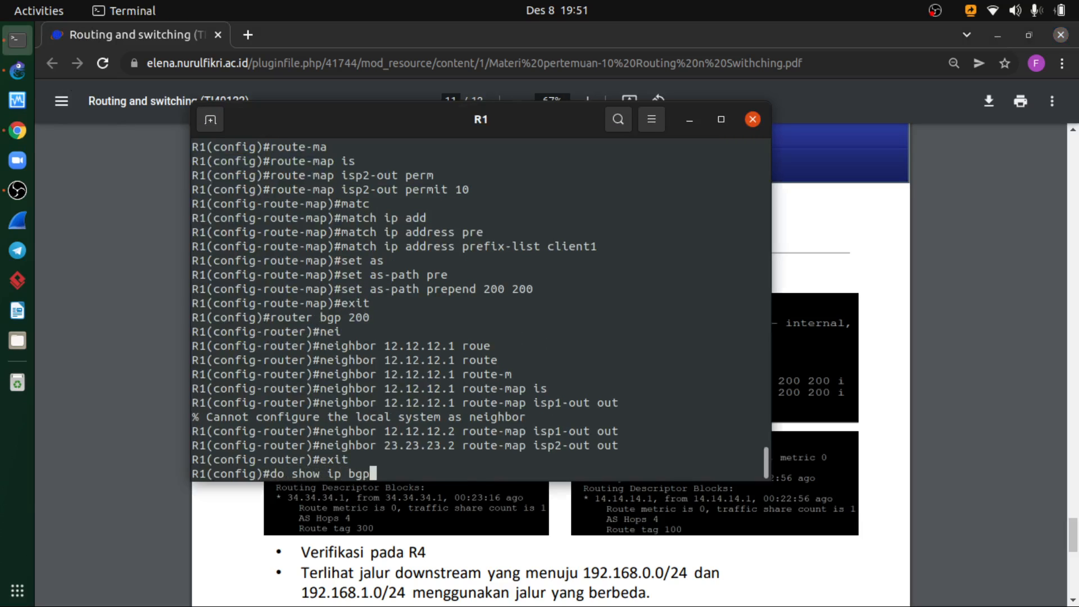
key("Return")
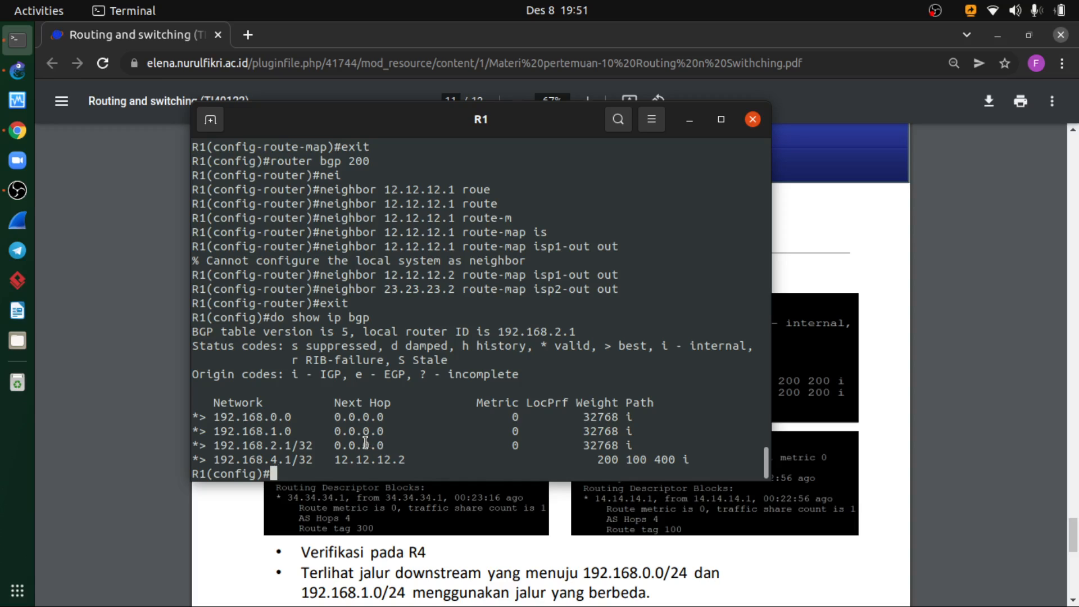
- Check the verification slide again, and reset all of R1's BGP sessions with do clear ip bgp *
left_click(837, 427)
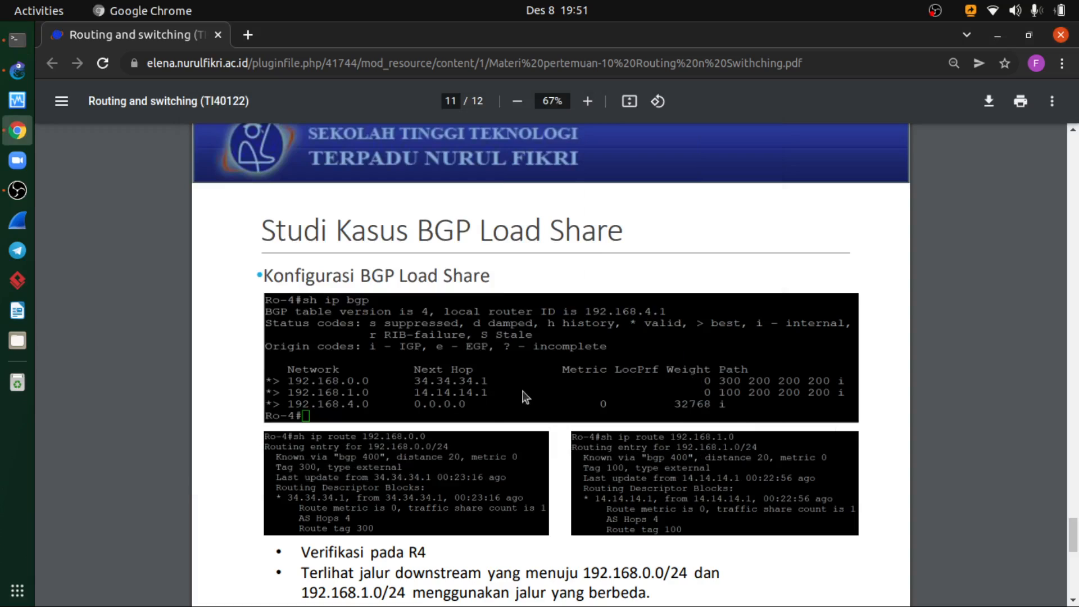
left_click(11, 52)
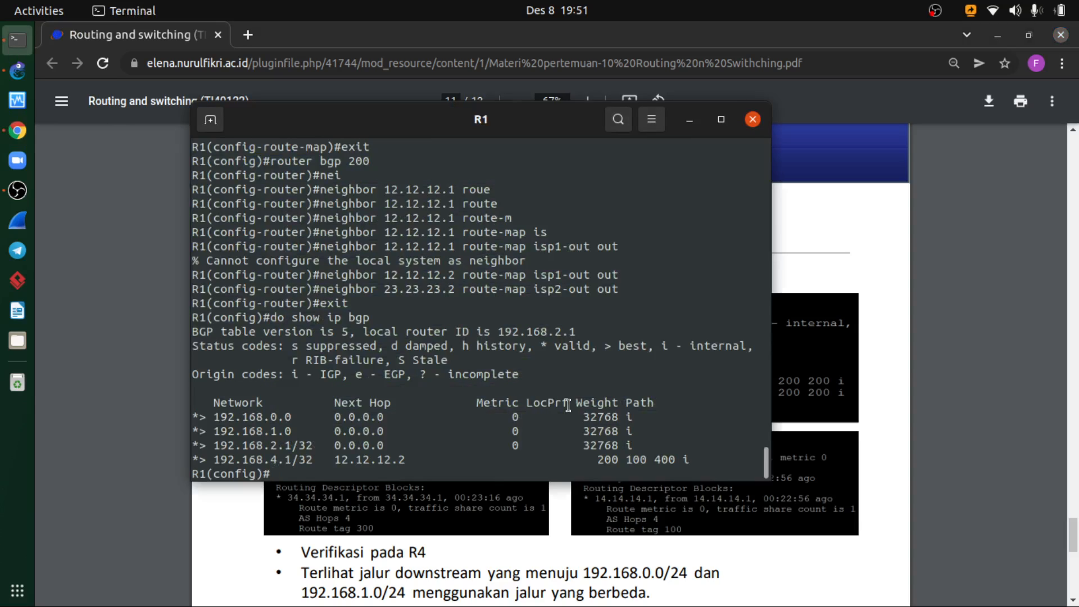
type("do clear ip bgp")
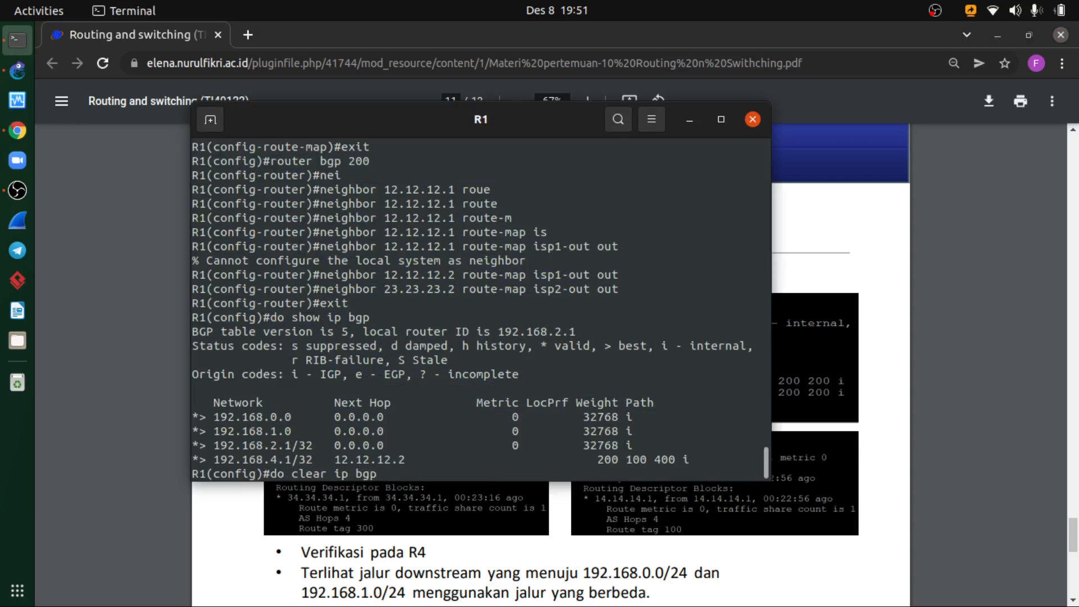
type(" *")
key("Return")
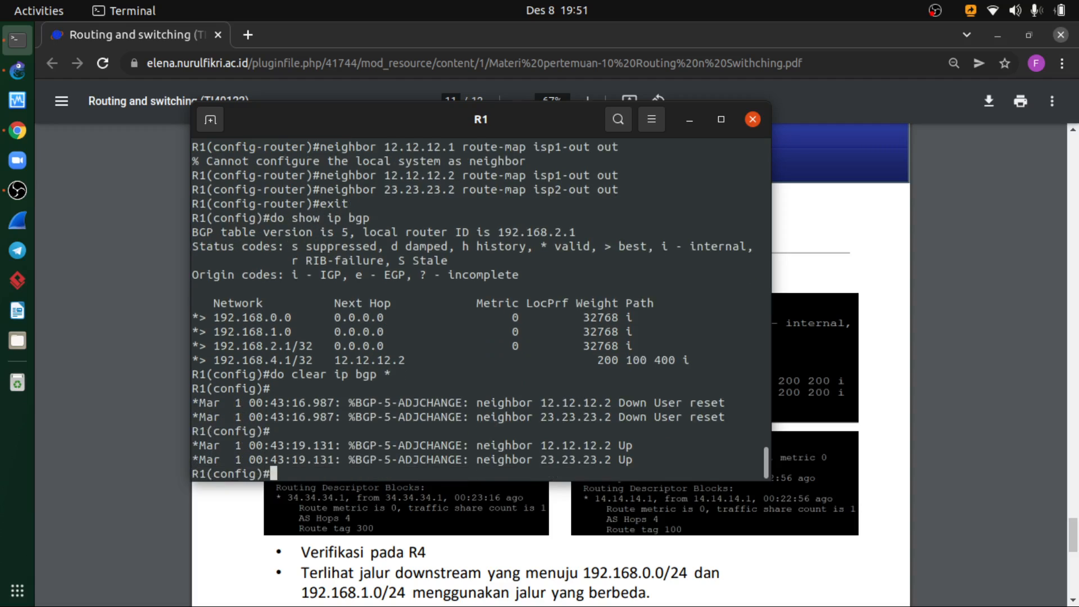
- Display R1's BGP table following the session reset, repeating do show ip bgp from global configuration mode
key("Up")
key("Up")
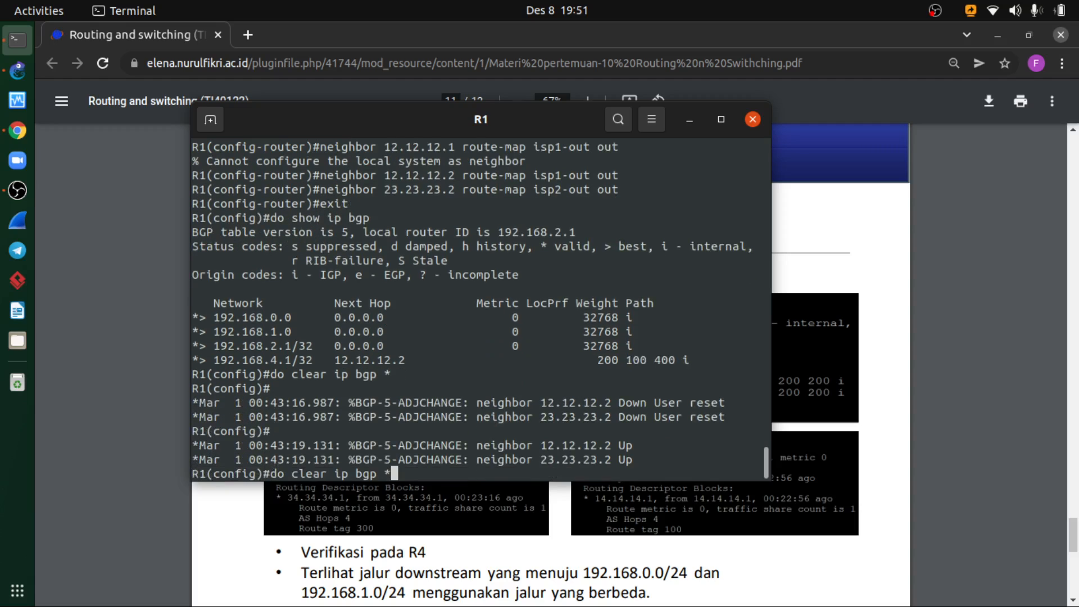
key("Return")
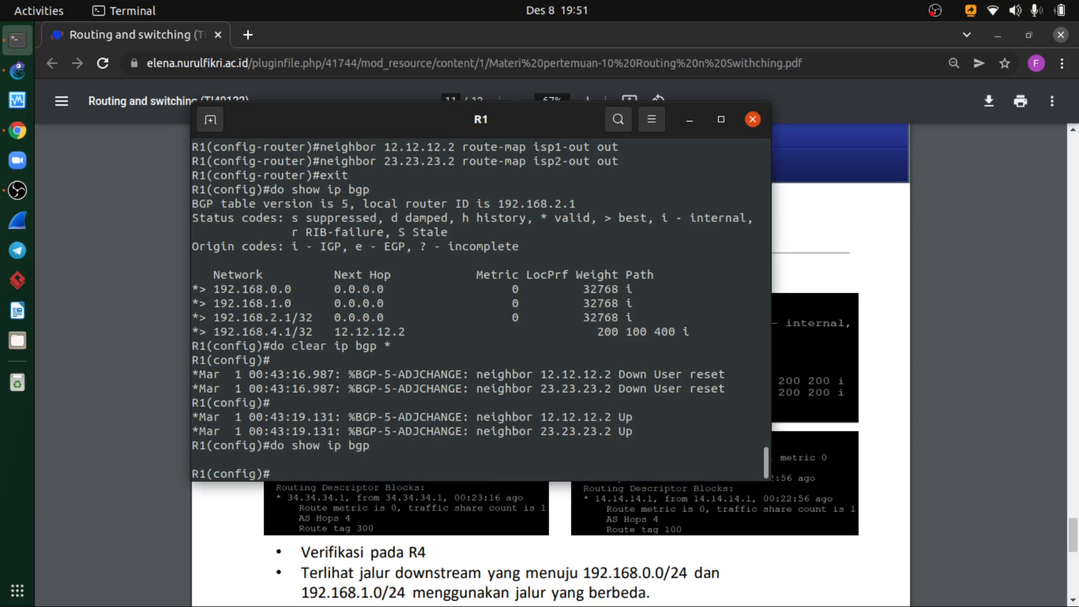
key("Return")
key("Return")
key("Return")
key("Return")
key("Return")
key("Return")
key("Return")
key("Return")
key("Return")
key("Return")
key("Return")
key("Return")
key("Return")
key("Return")
key("Return")
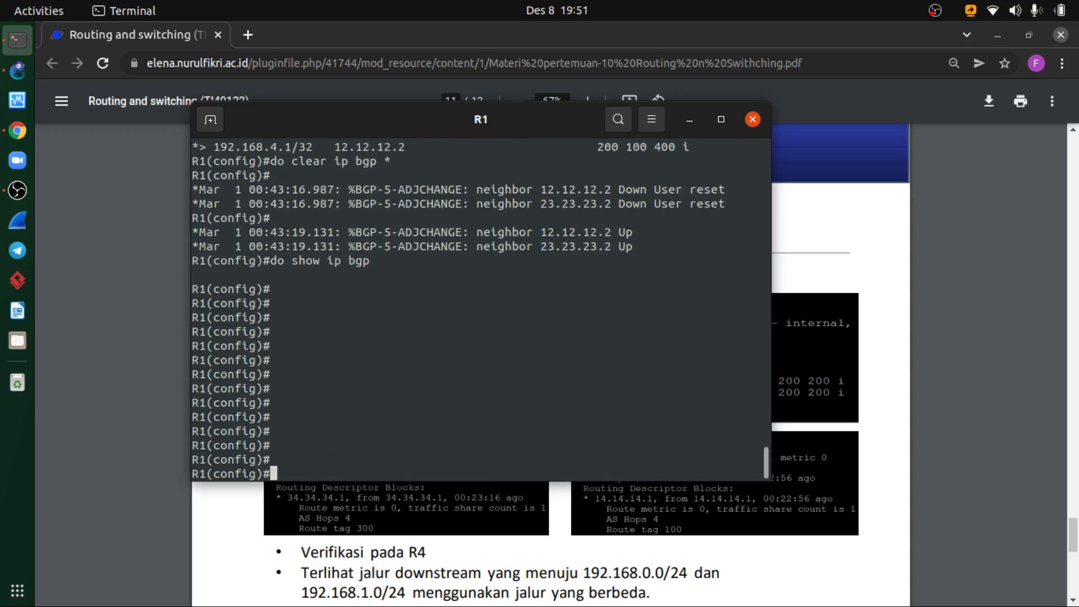
key("Return")
key("Return")
key("Return")
key("Return")
key("Return")
key("Return")
key("Return")
key("Return")
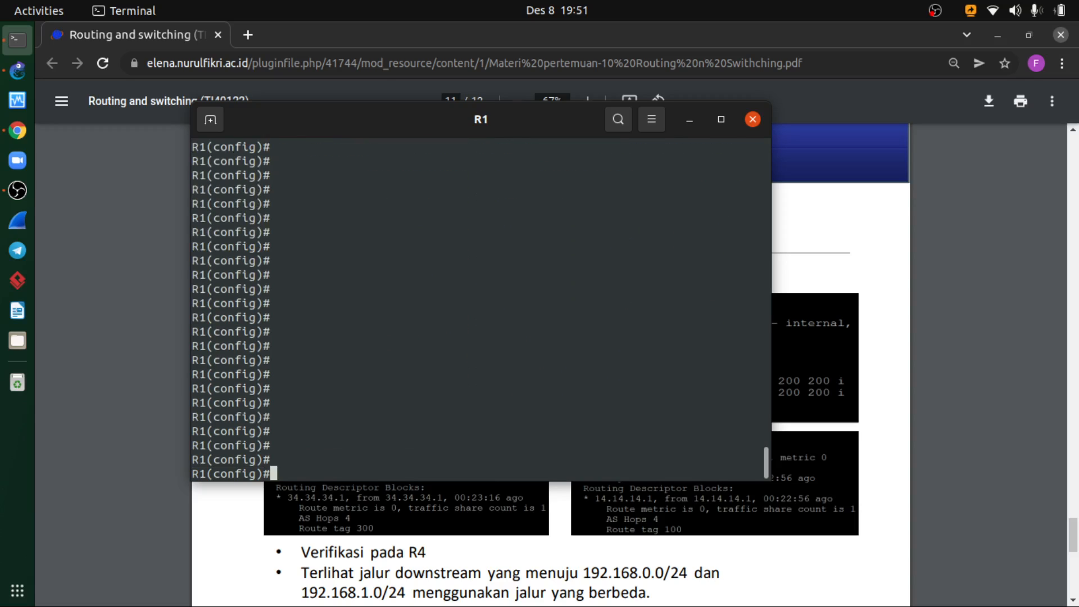
type("do show ip bgp")
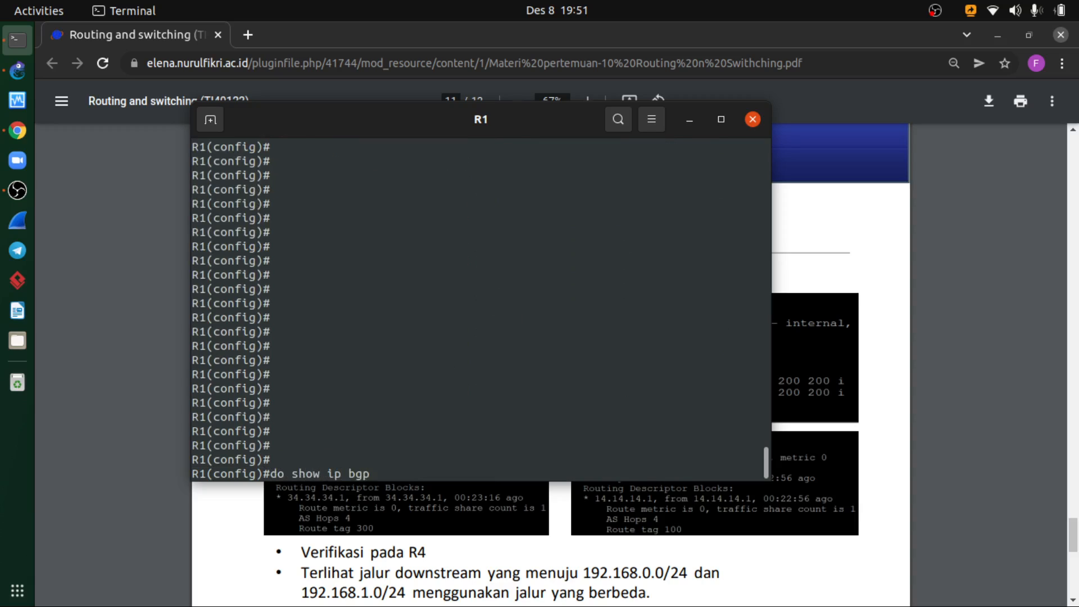
key("Return")
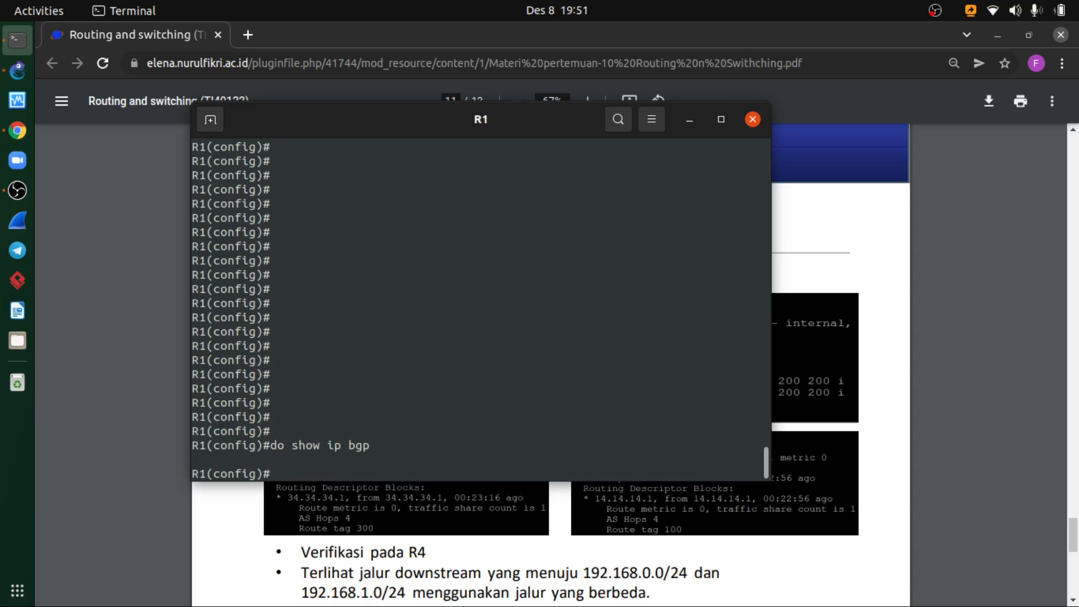
- Display R1's BGP neighbor summary with do show ip bgp summary, correcting the misspelled keyword
key("Up")
type("sumamry")
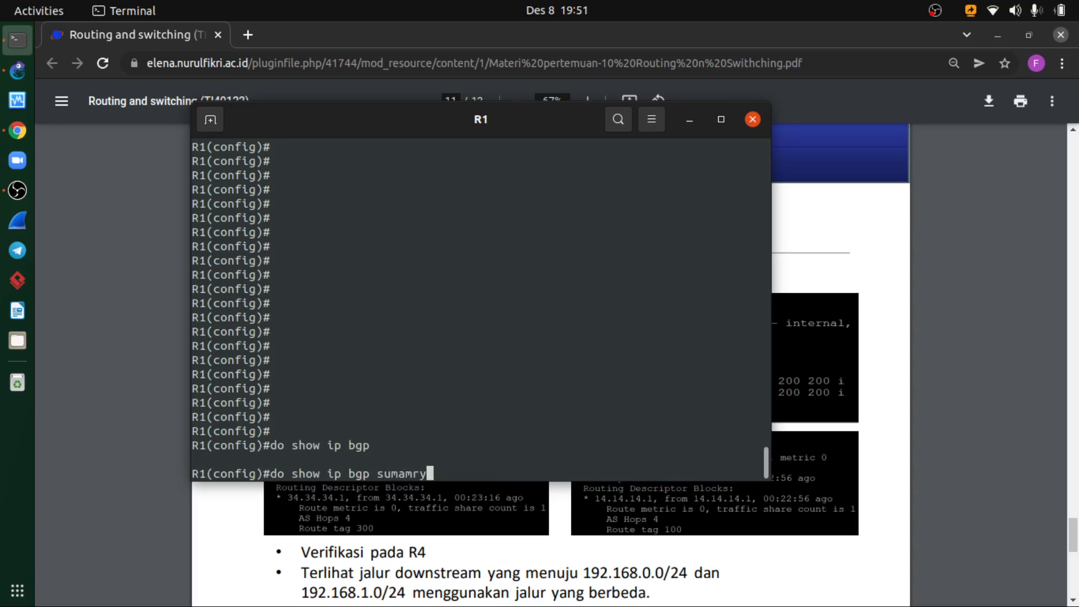
key("Return")
key("Up")
key("BackSpace")
key("BackSpace")
key("BackSpace")
key("BackSpace")
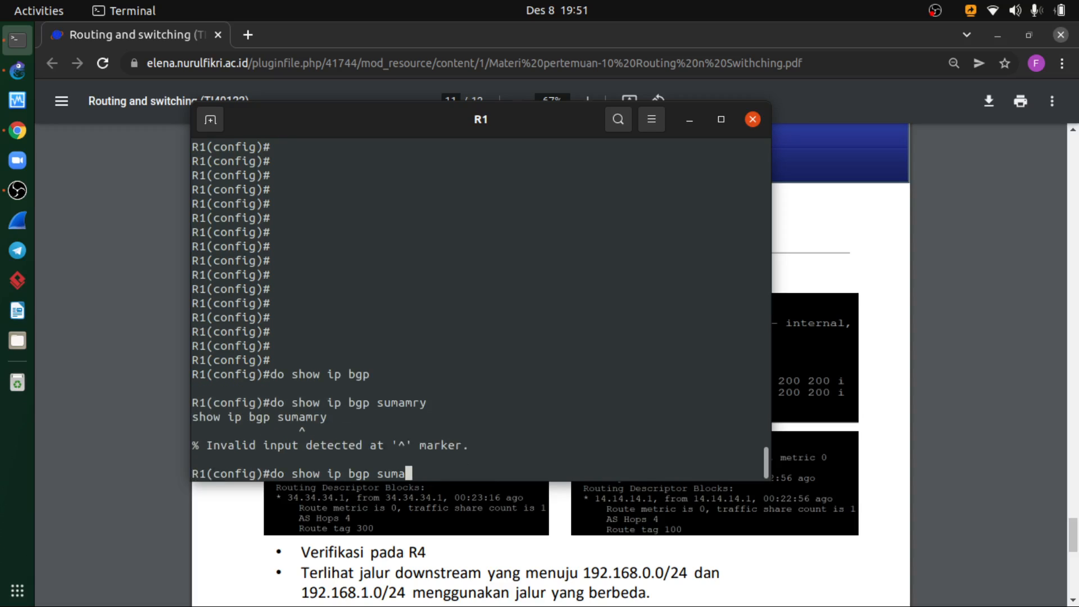
type("mary")
key("Return")
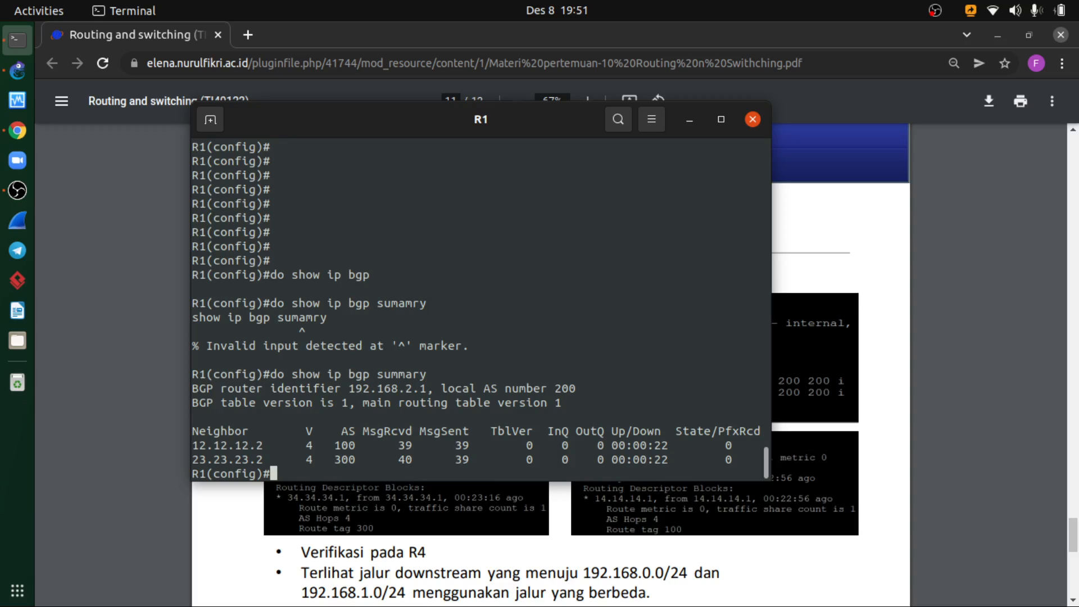
- Run do show ip bgp on R1 repeatedly to check which networks are back in the BGP table
key("Up")
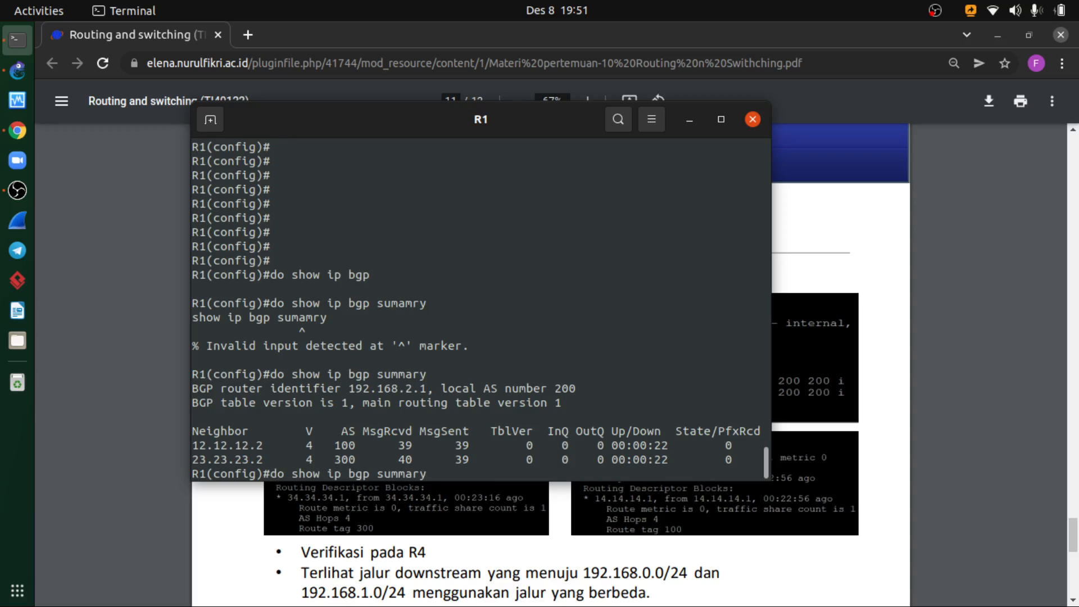
key("BackSpace")
key("BackSpace")
key("BackSpace")
key("BackSpace")
key("BackSpace")
key("BackSpace")
key("BackSpace")
key("BackSpace")
key("Return")
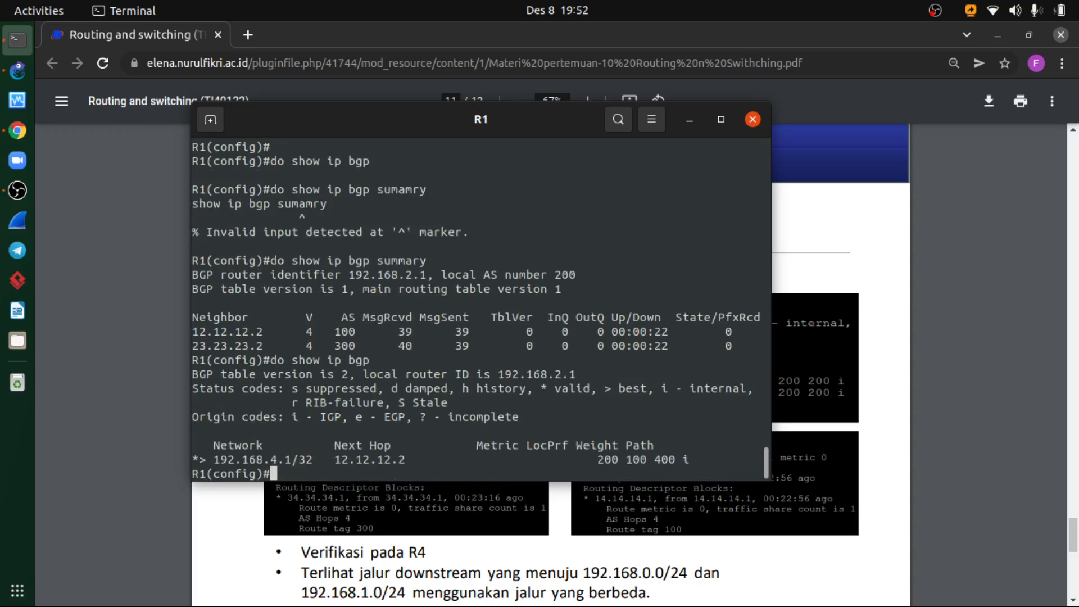
key("Up")
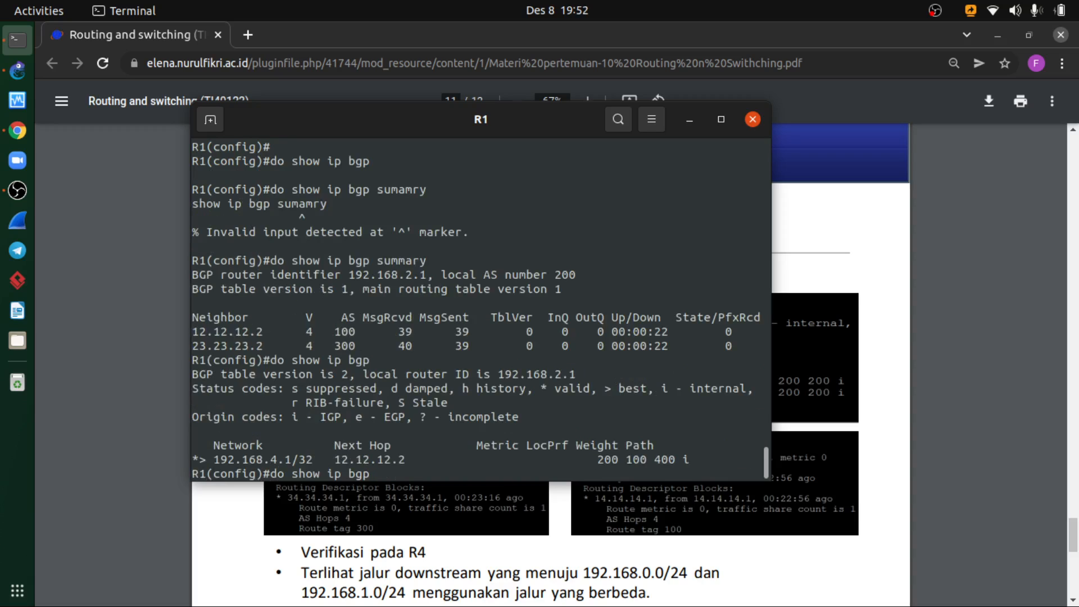
key("Return")
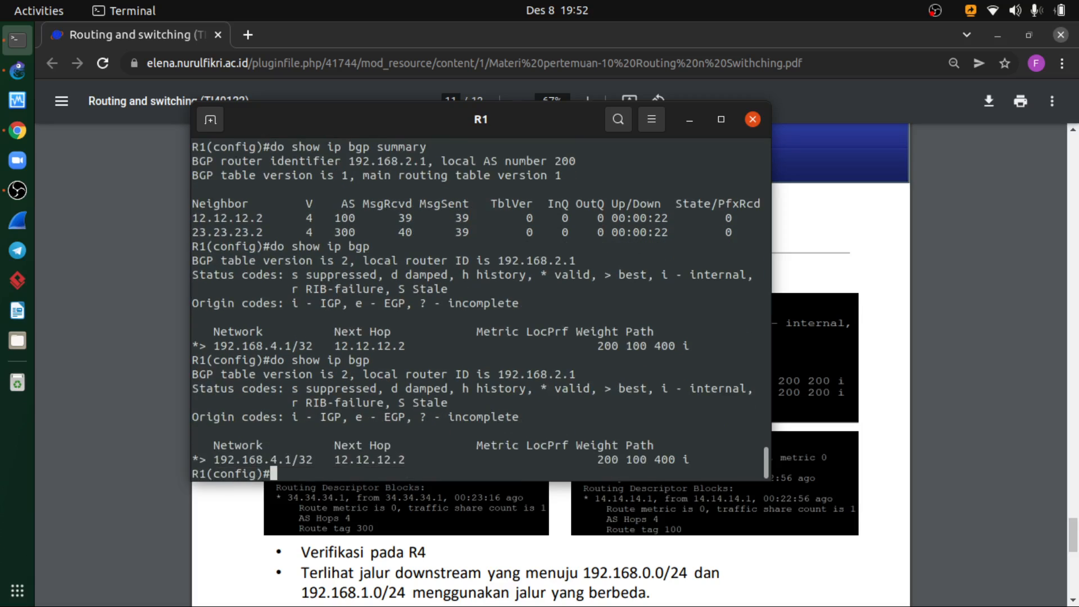
key("Up")
key("Return")
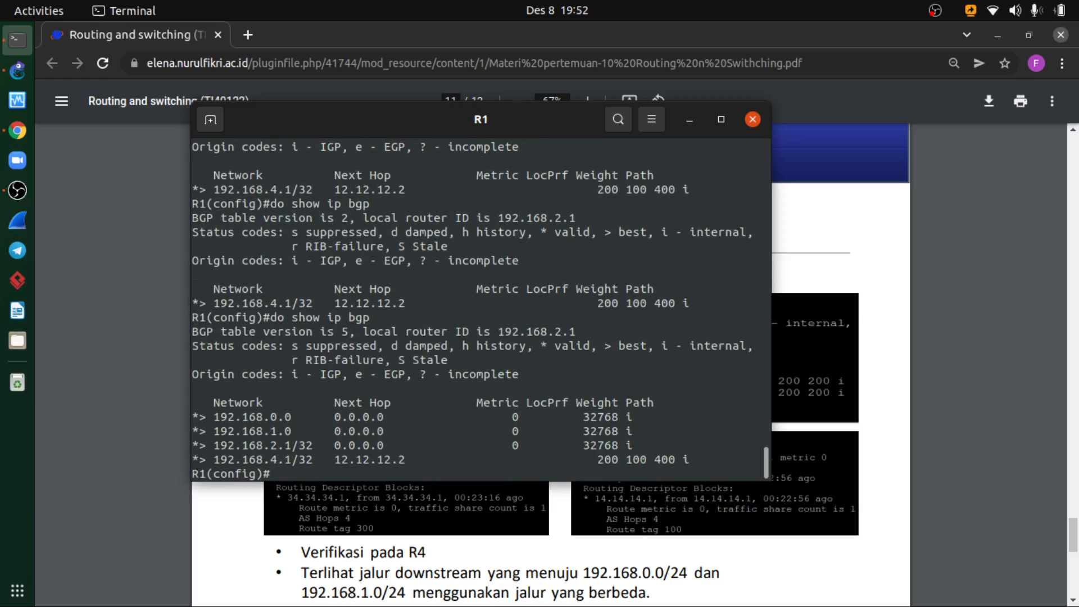
key("Up")
key("Return")
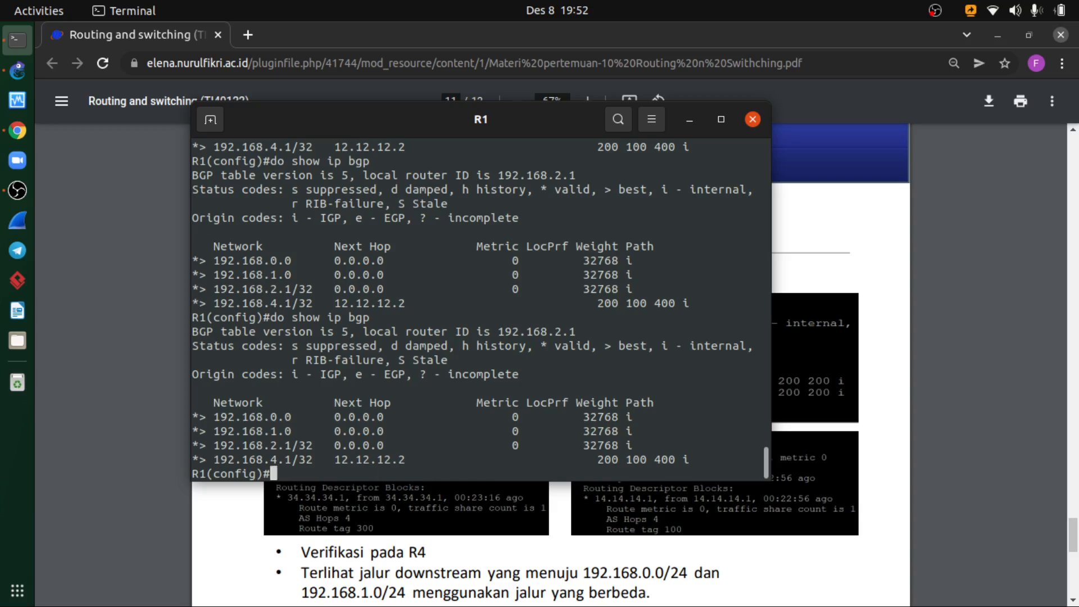
- Review the R2 load share configuration slide with its prefix-lists, route-maps and outbound neighbor statements, and return to R1's console
scroll(477, 309, "up", 3)
scroll(478, 309, "down", 3)
left_click(865, 418)
scroll(662, 411, "up", 3)
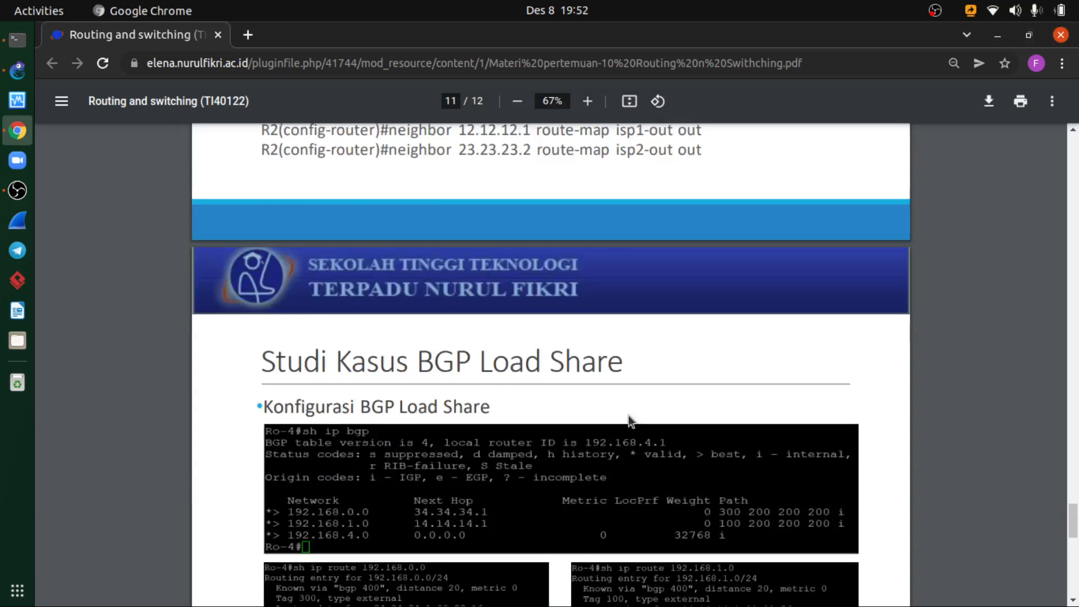
scroll(628, 418, "up", 6)
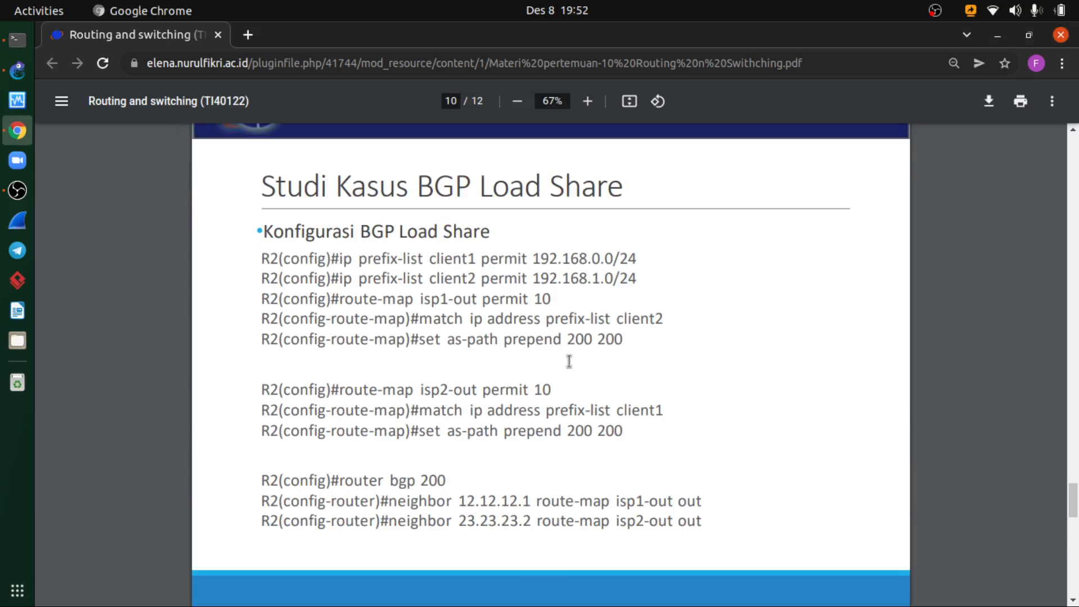
scroll(544, 369, "up", 2)
scroll(544, 368, "down", 2)
key("alt+Tab")
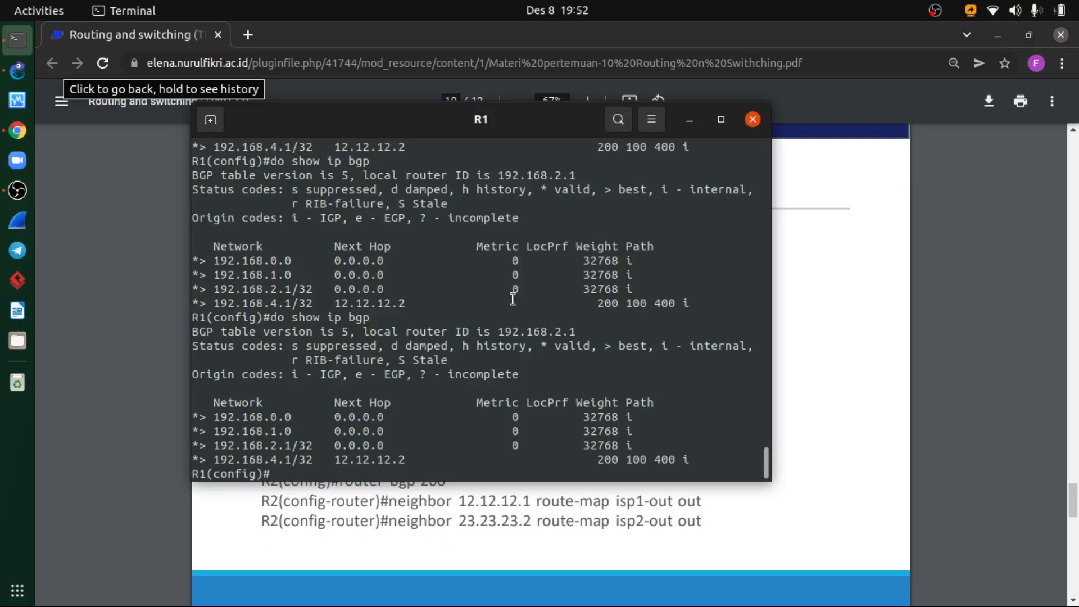
- Minimize R1's console and read the load share verification slide showing R4's BGP table and route entries
left_click_drag(504, 132, 528, 152)
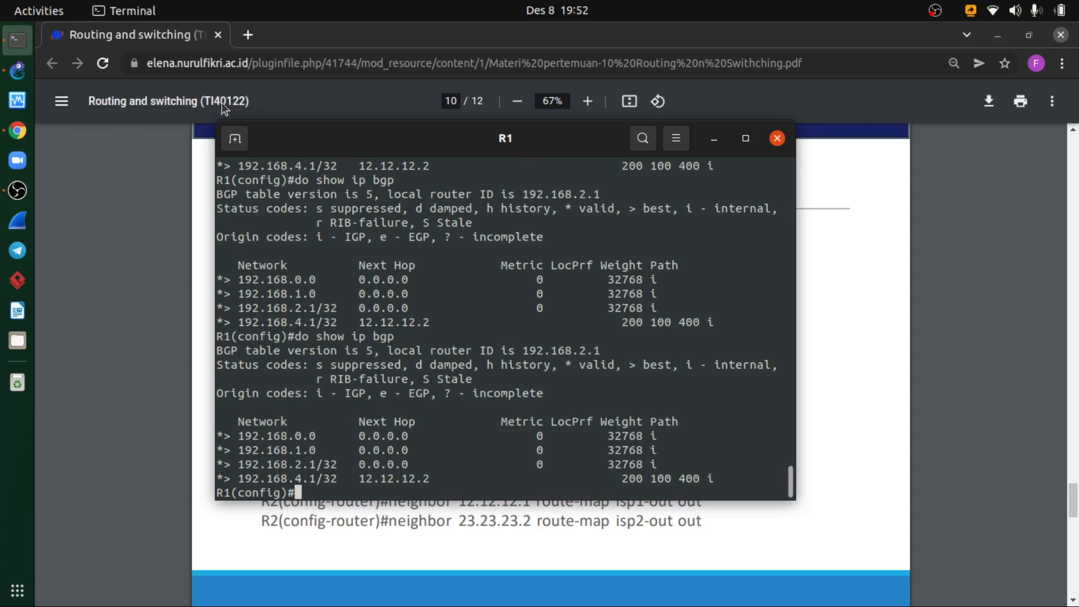
left_click(714, 138)
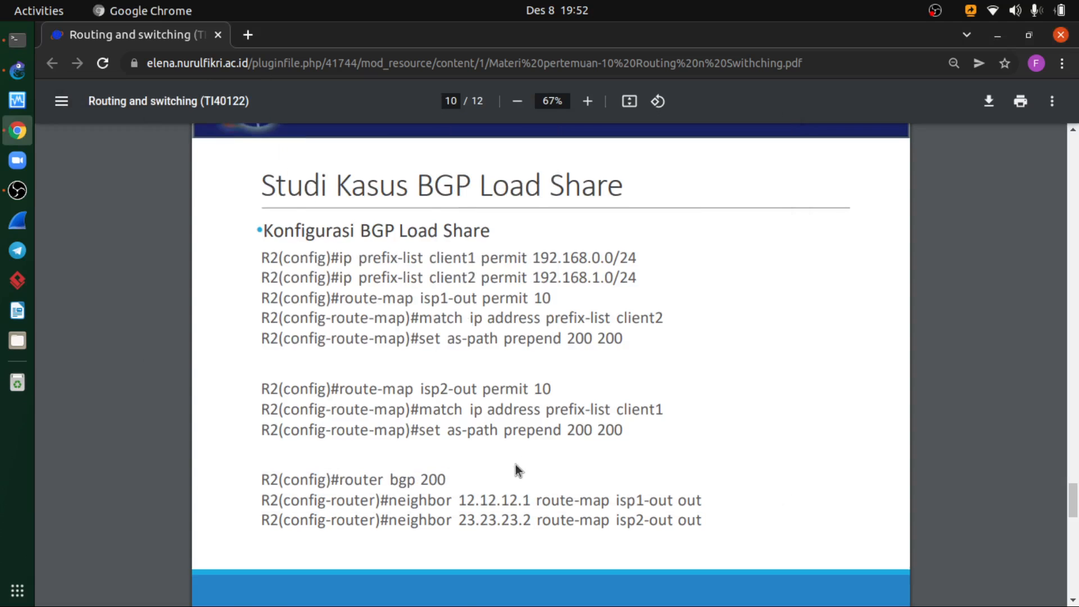
scroll(514, 463, "down", 3)
scroll(515, 463, "down", 3)
scroll(531, 469, "down", 1)
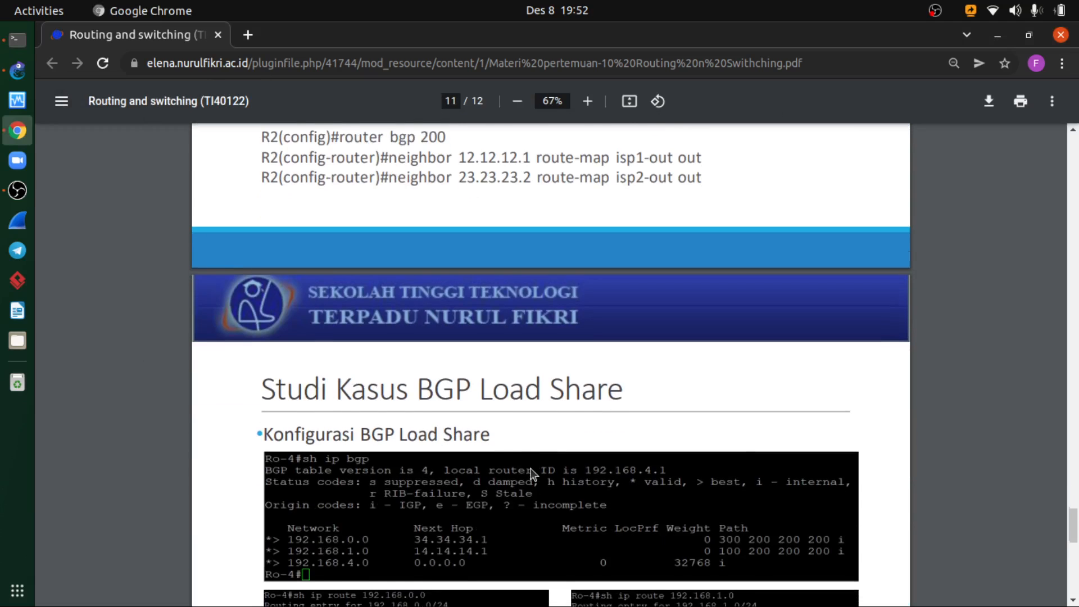
scroll(525, 470, "down", 1)
scroll(522, 468, "down", 1)
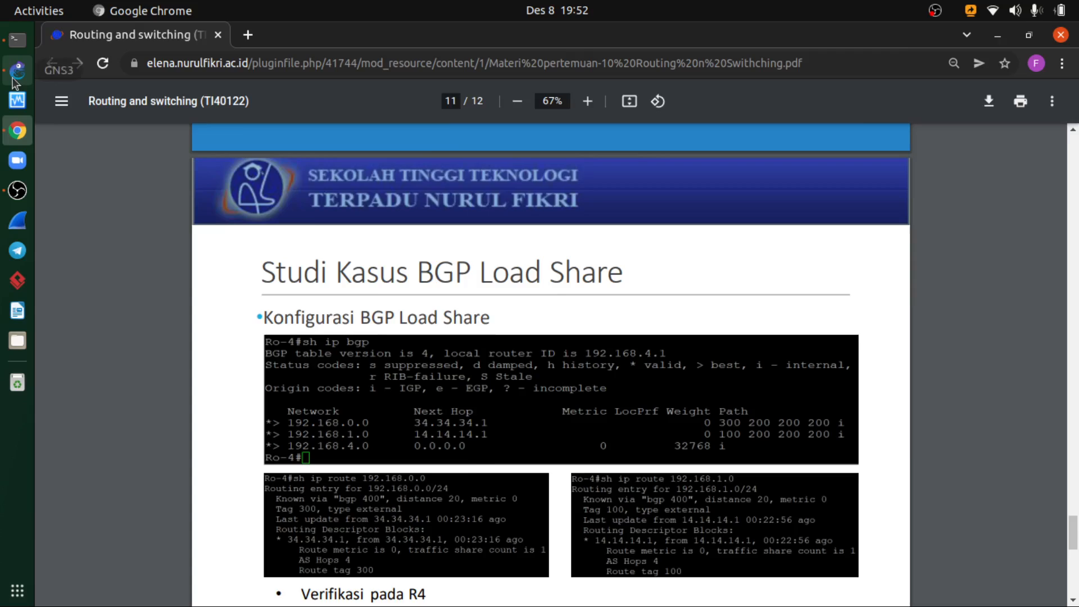
- Switch to GNS3, minimize R1's console and open the console of router R4 from the topology
left_click(7, 100)
left_click(17, 39)
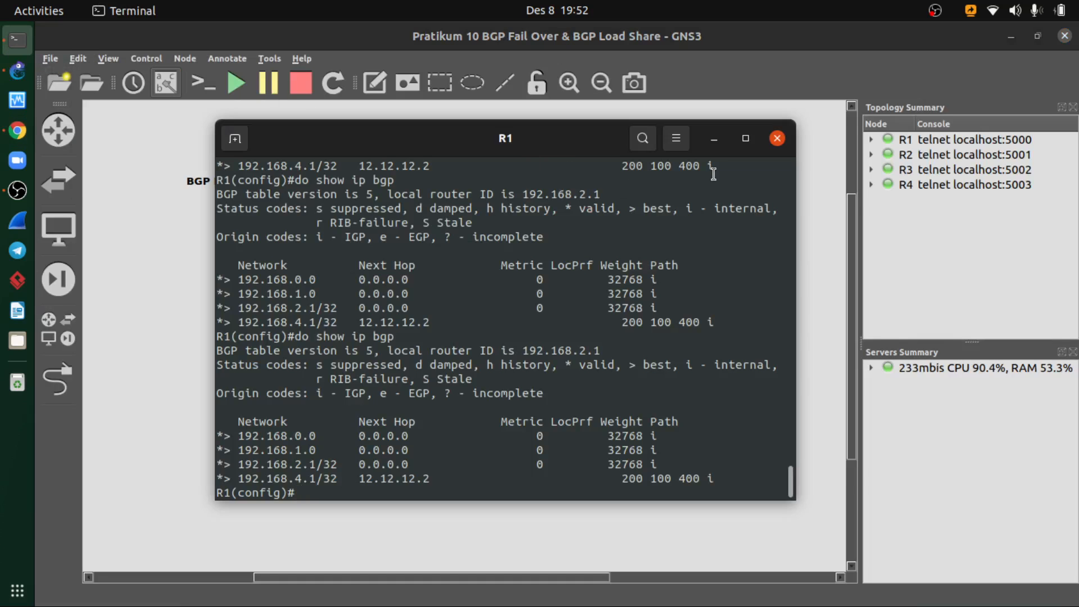
left_click(713, 139)
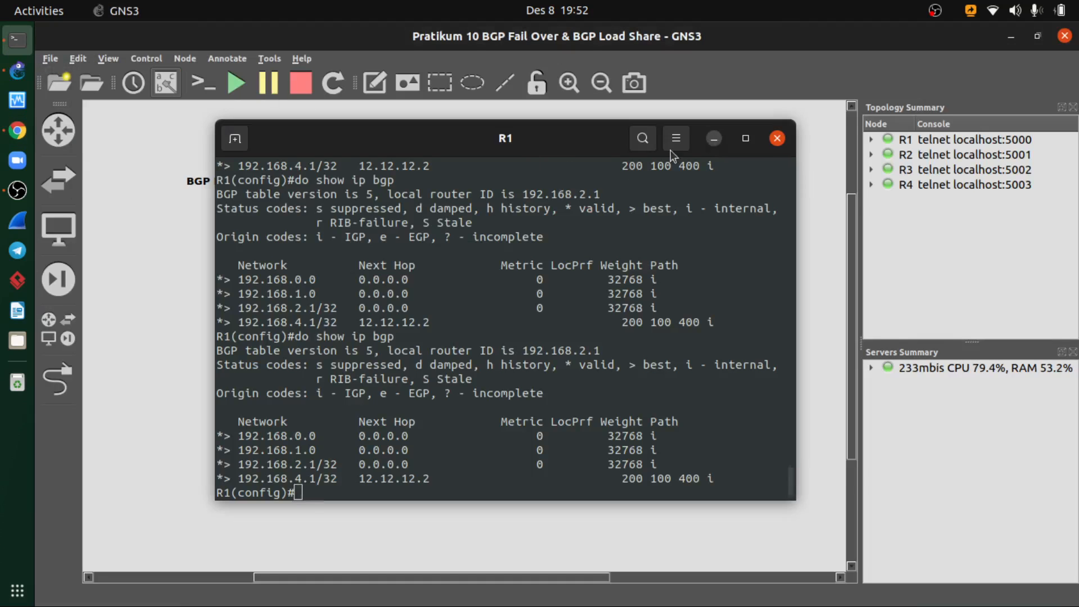
right_click(473, 211)
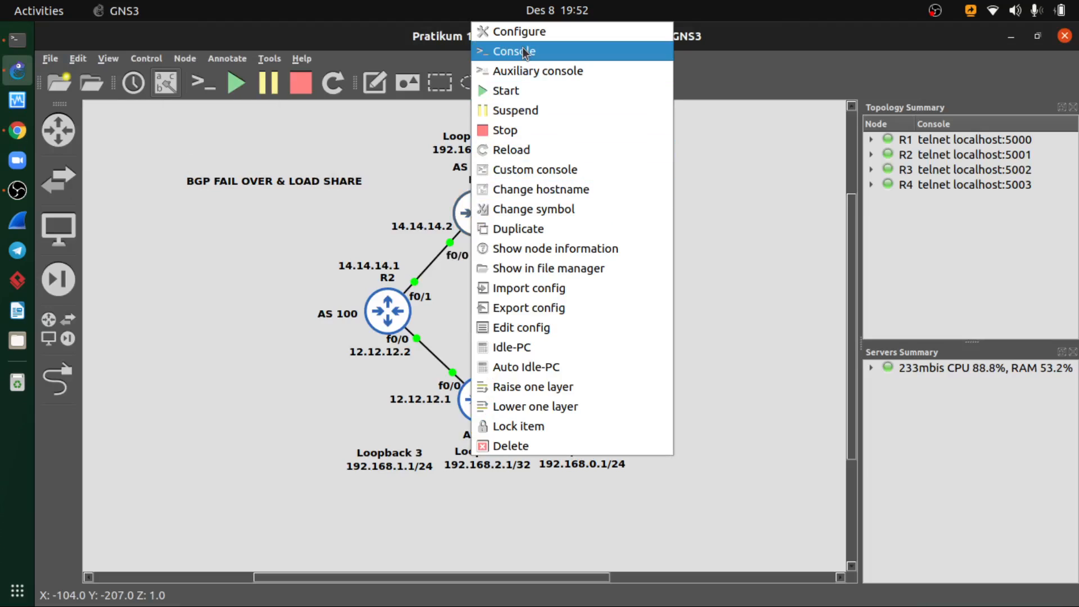
left_click(589, 50)
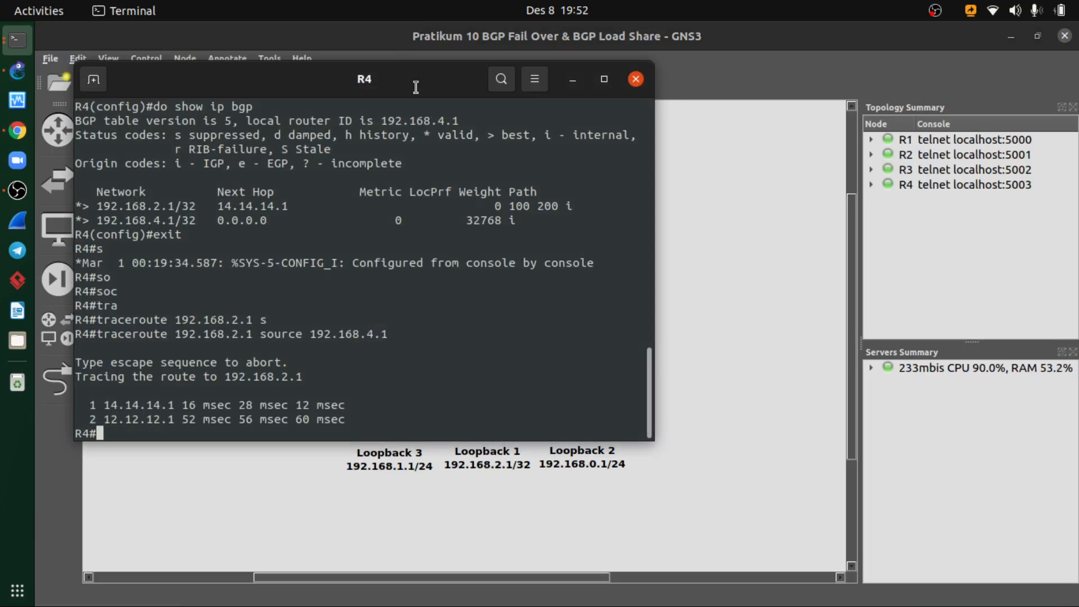
left_click_drag(504, 80, 532, 138)
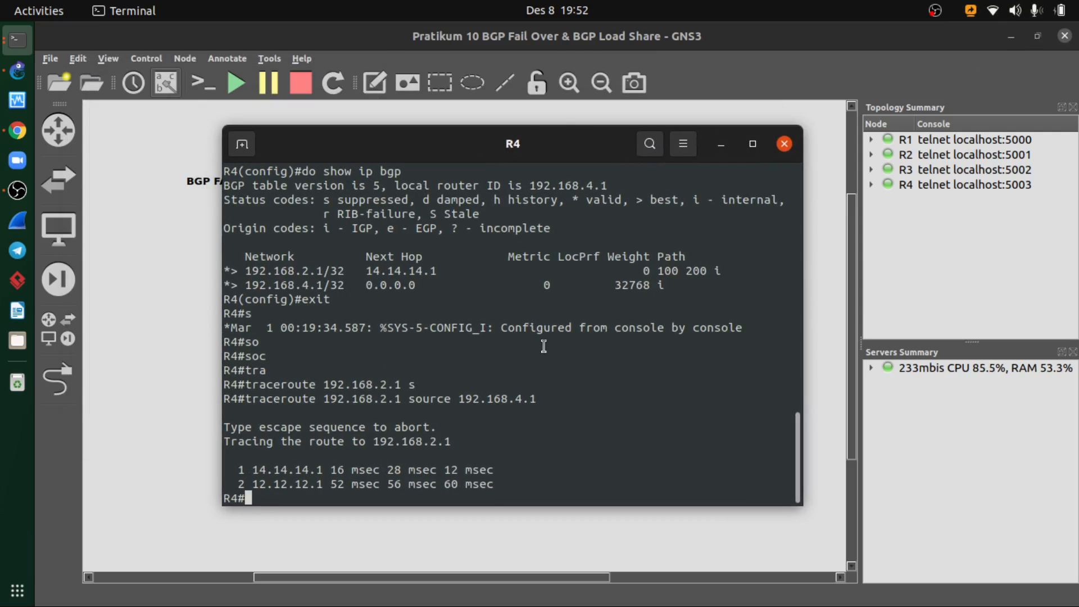
- Display R4's BGP table with show ip bgp and repeat the command to check for the client networks
type("show ip bgp")
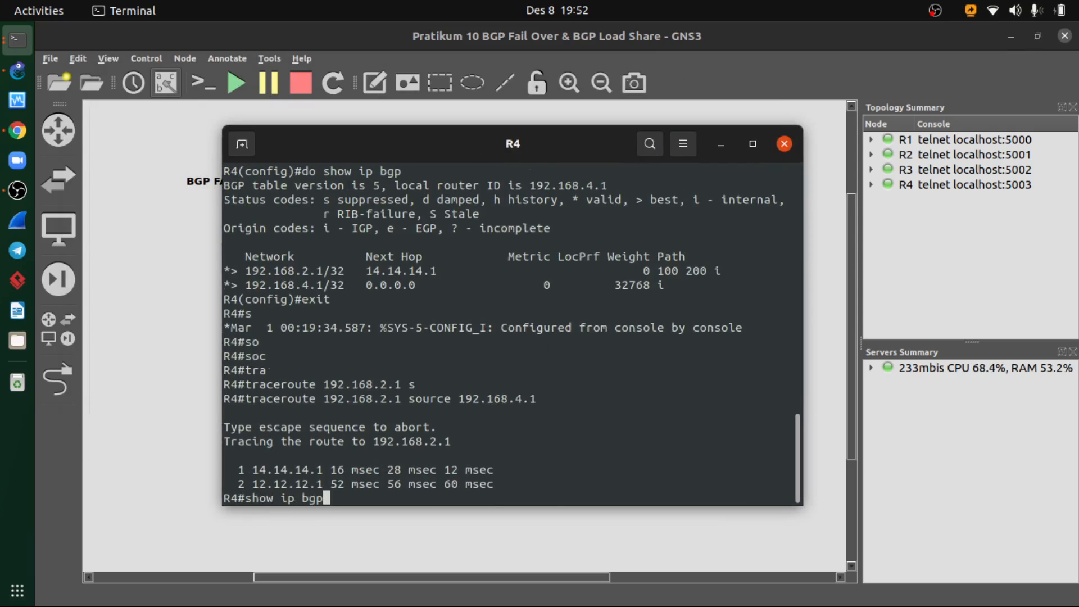
key("Return")
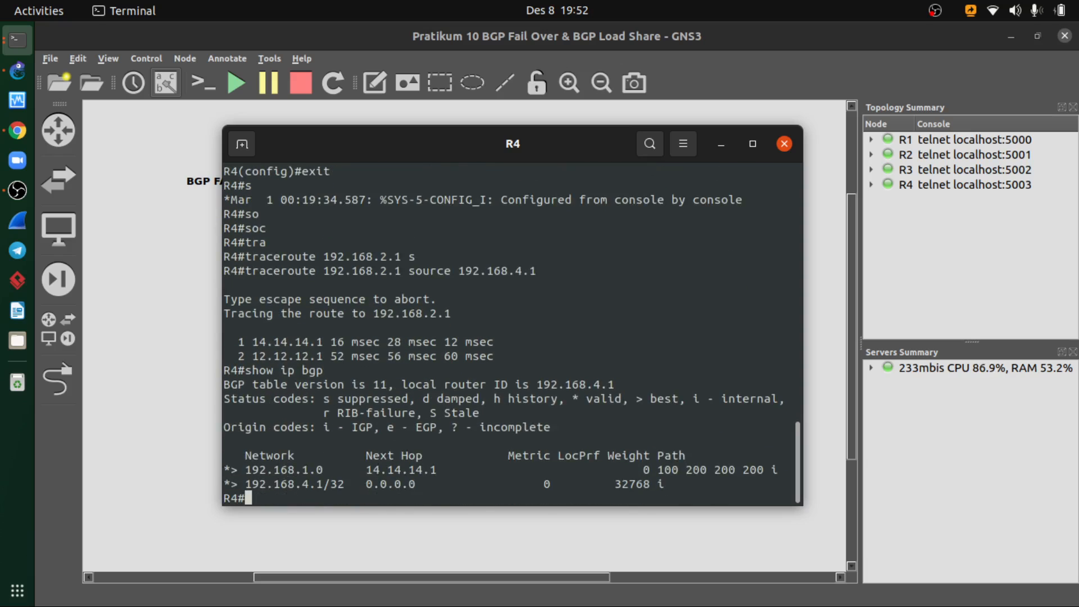
key("Up")
key("Return")
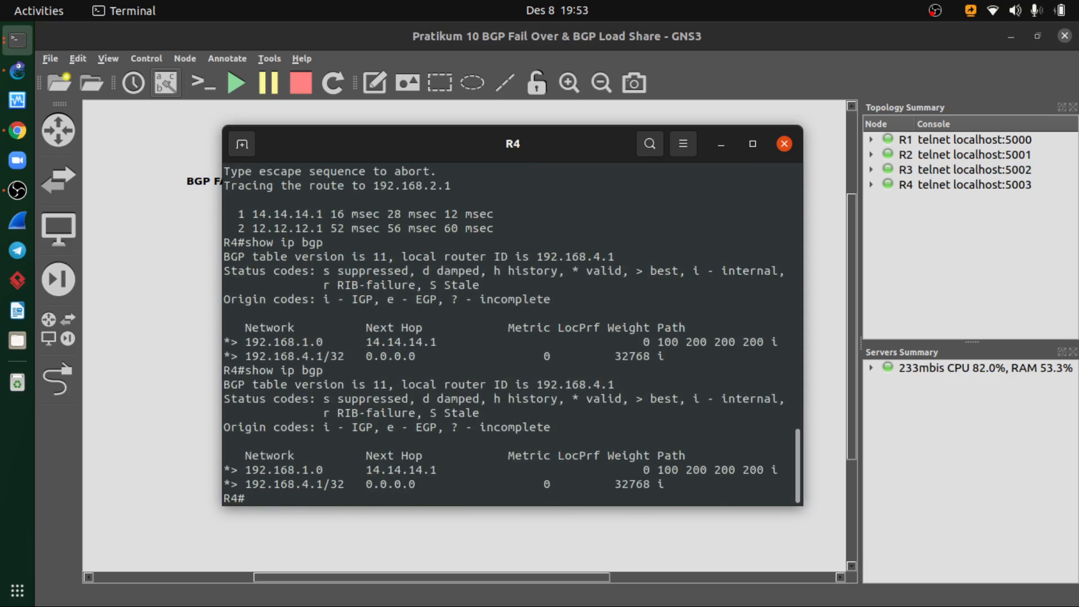
key("Up")
key("Return")
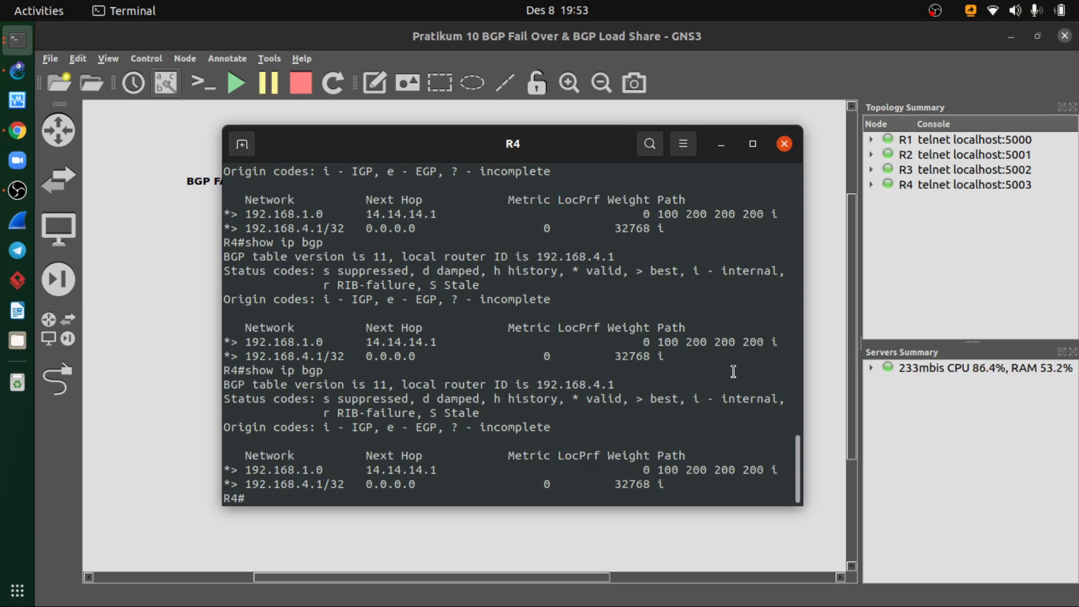
- Minimize GNS3 and compare R4's BGP table with the expected output on the verification slide
left_click(1010, 36)
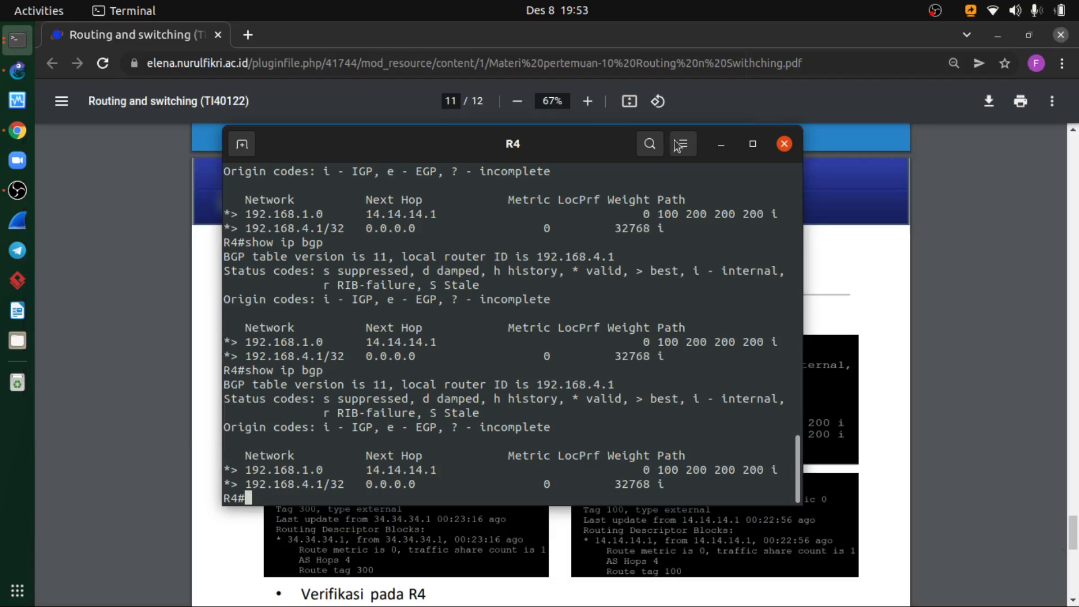
left_click_drag(638, 141, 781, 110)
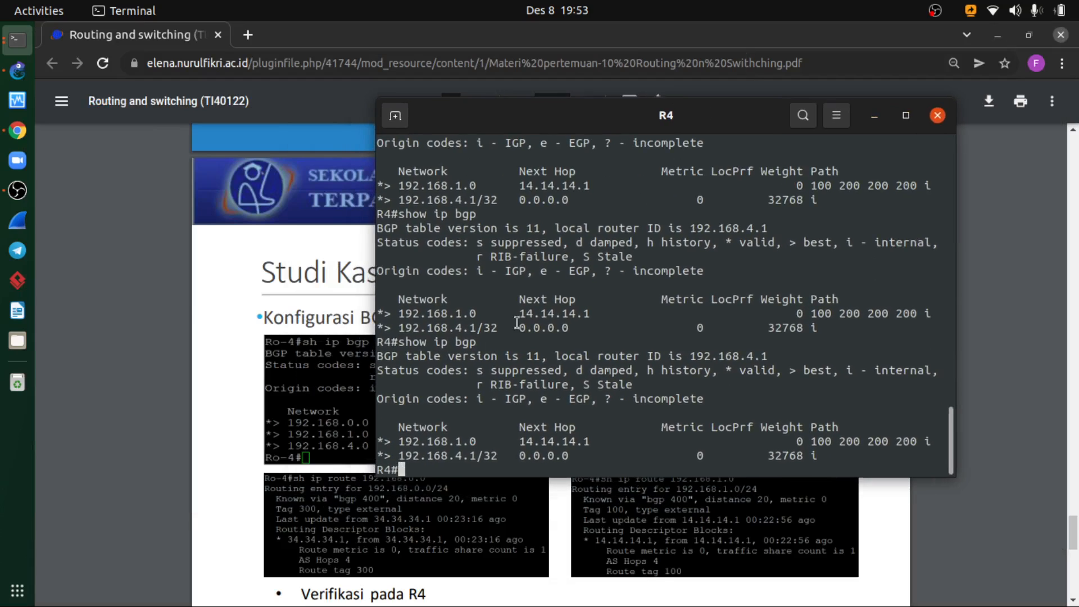
left_click(224, 378)
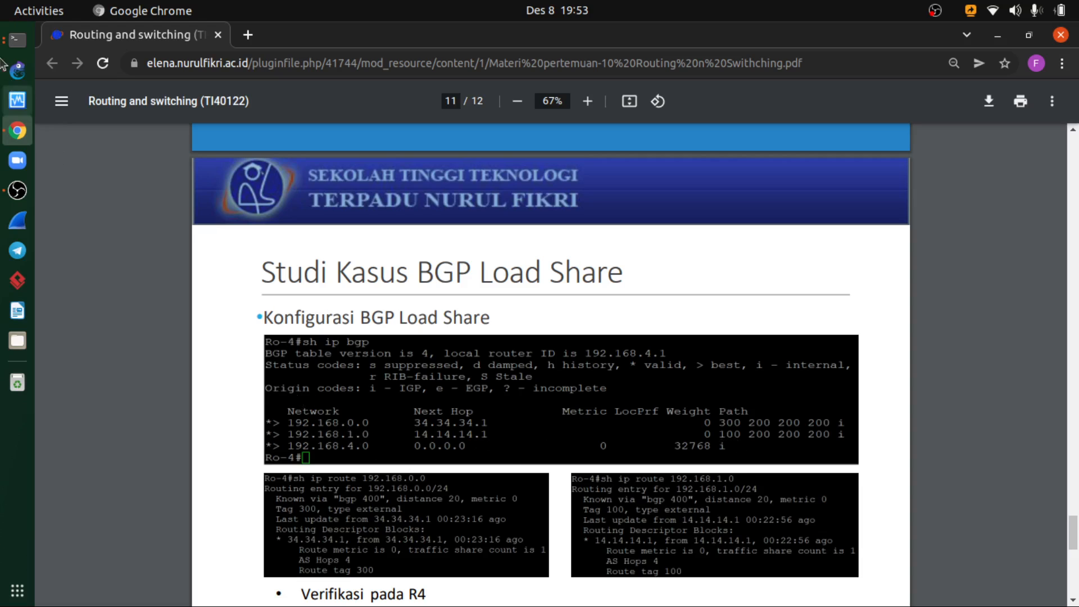
- Bring up the R1 console and close it, leaving R4's console open
left_click(17, 39)
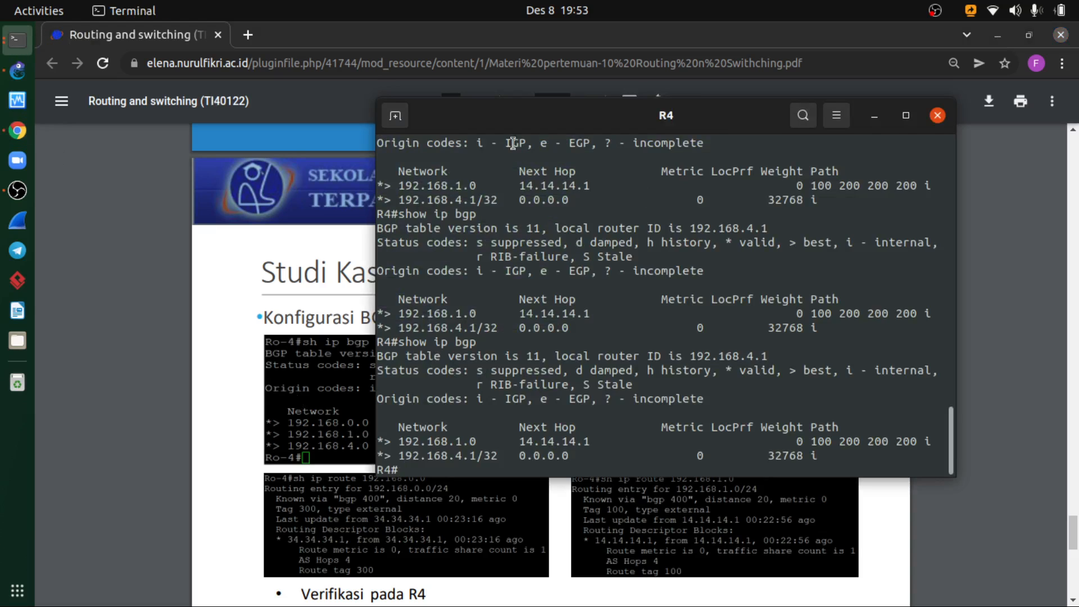
left_click(16, 39)
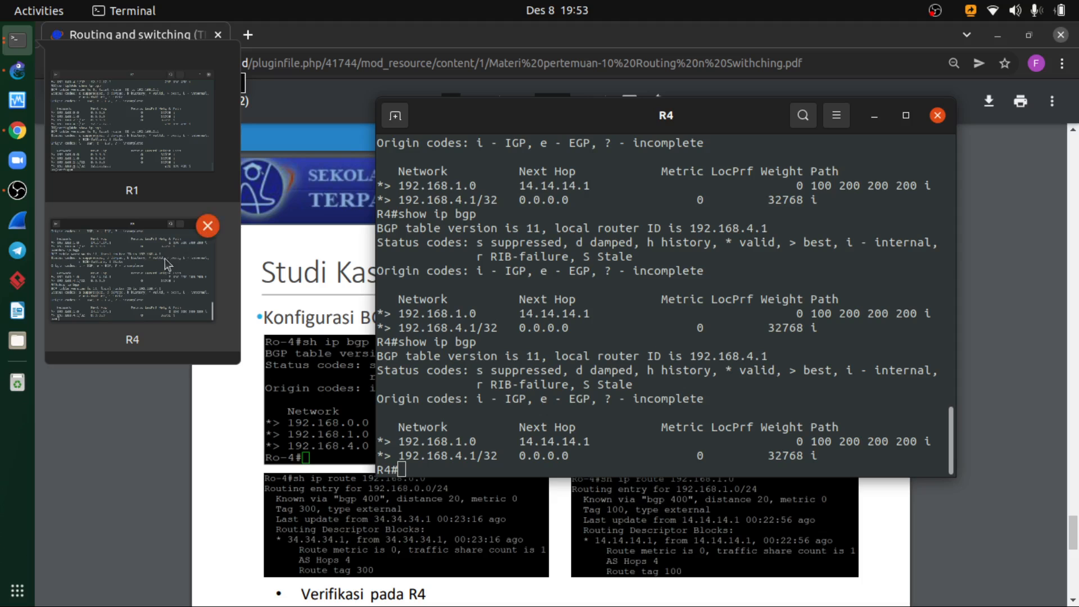
left_click(151, 125)
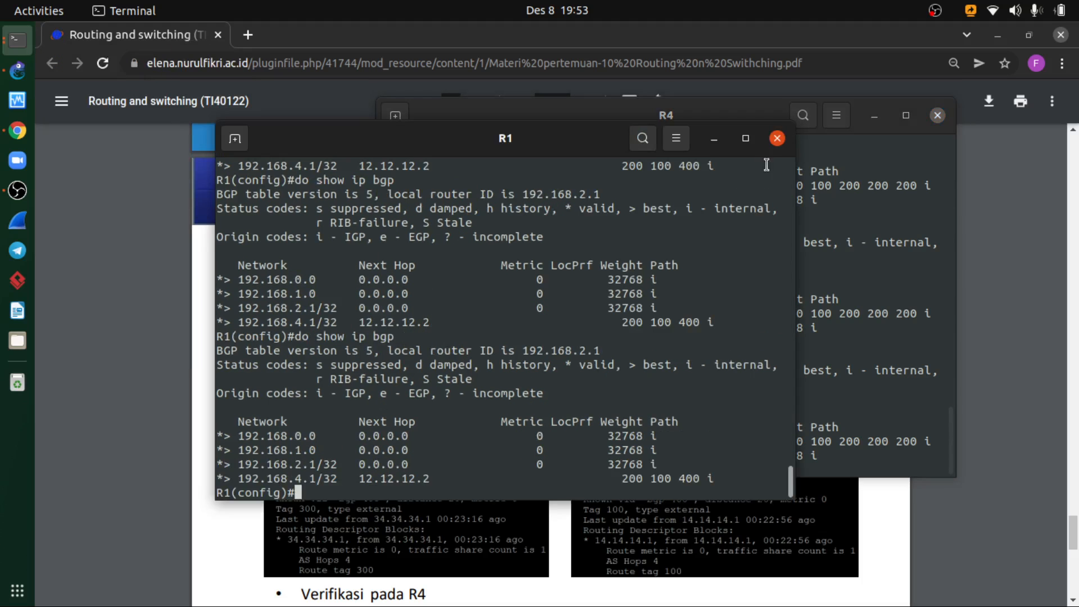
left_click(776, 139)
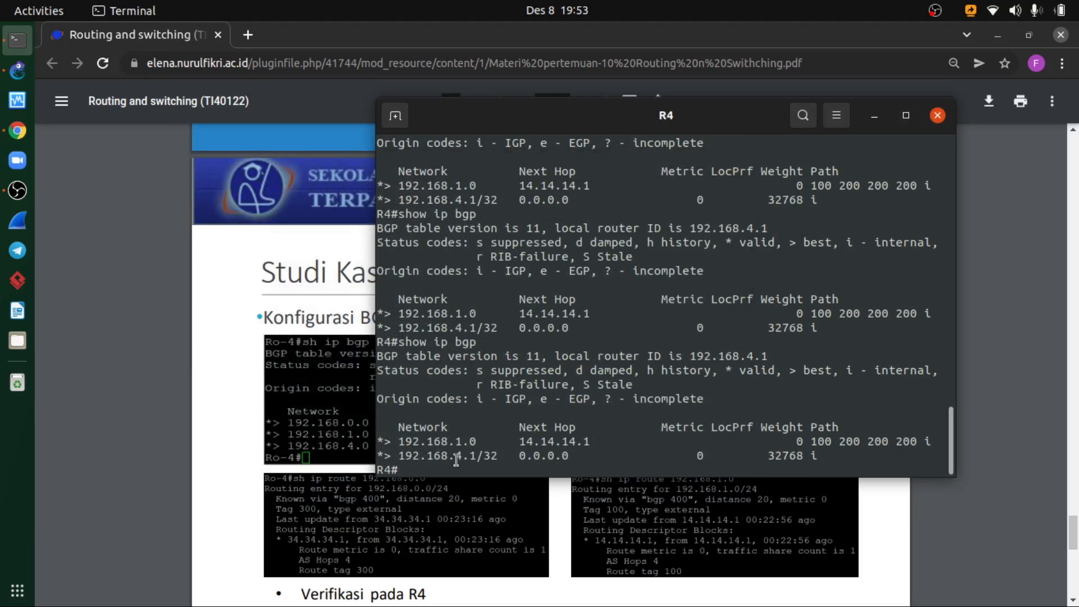
- Check the route-map configuration slide and the R4 verification slide in the PDF again
left_click(337, 461)
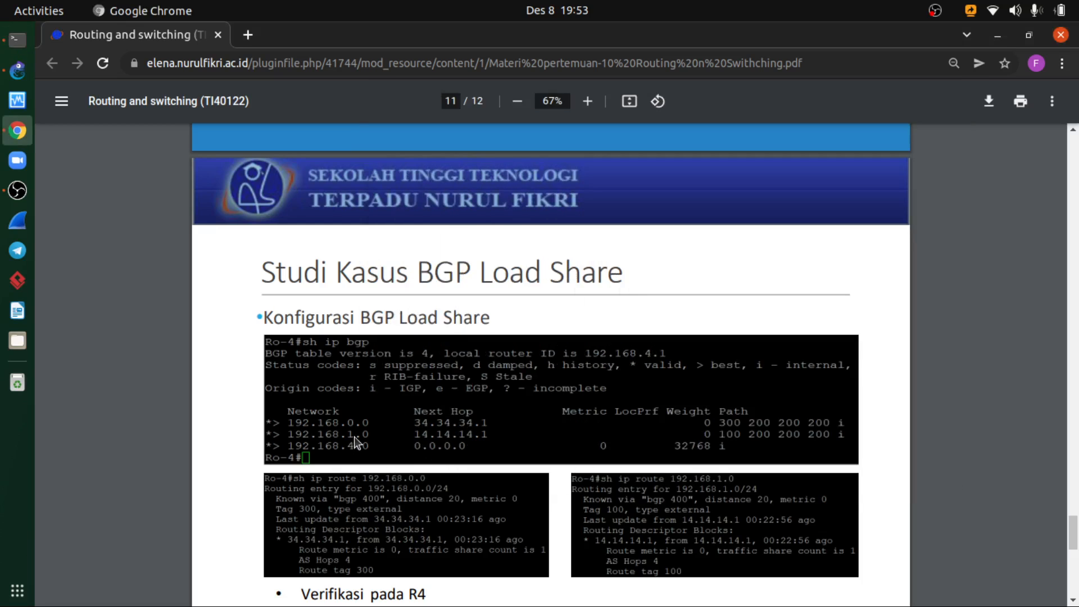
scroll(408, 444, "up", 5)
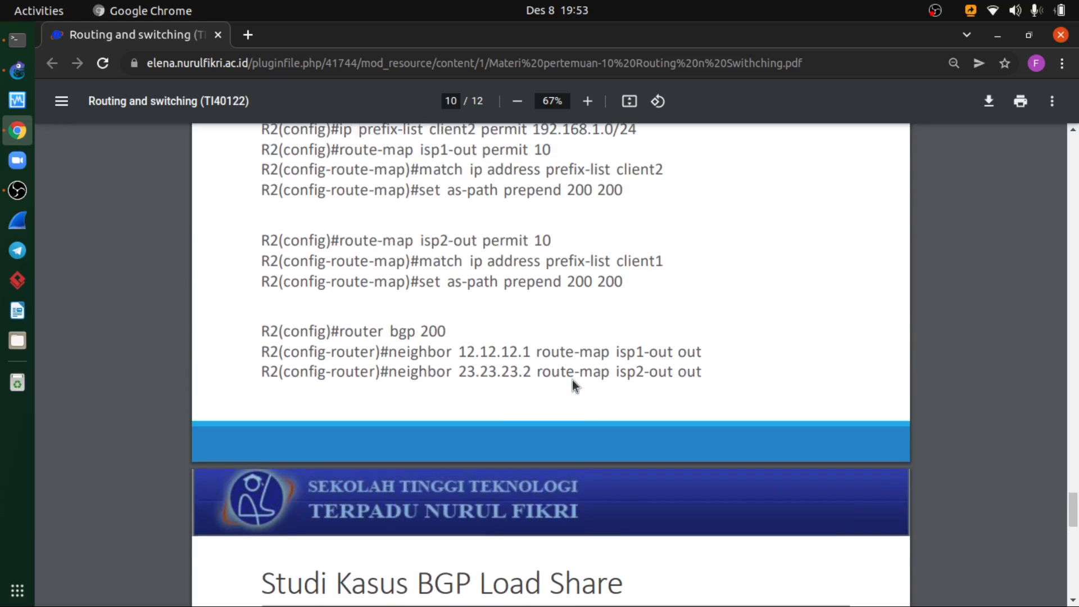
scroll(572, 380, "down", 5)
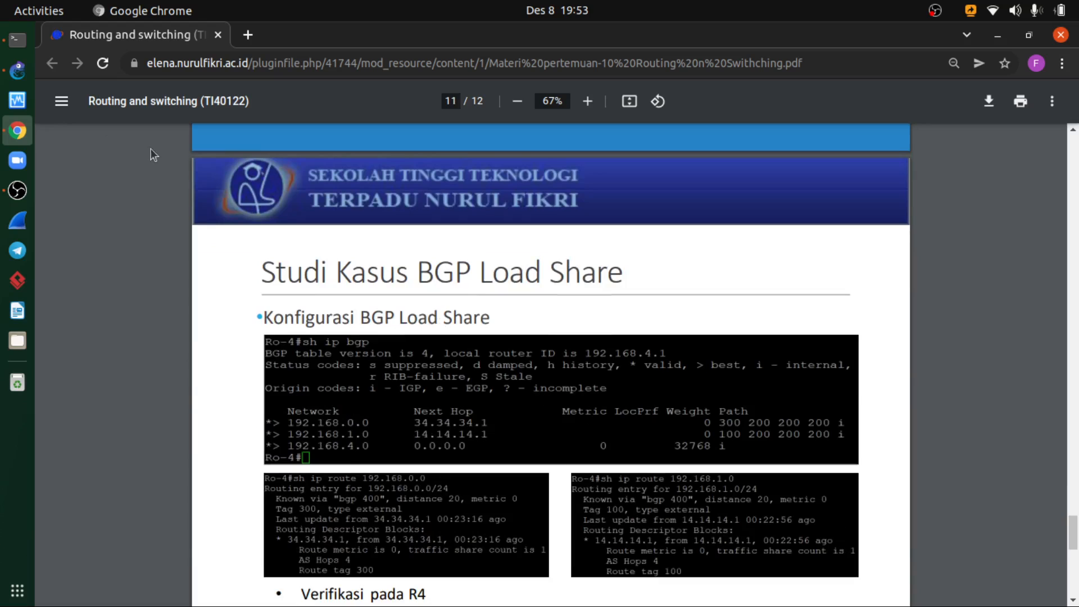
- Return to R4's console and run show ip bgp repeatedly to check for the 192.168.0.0 route
left_click(17, 40)
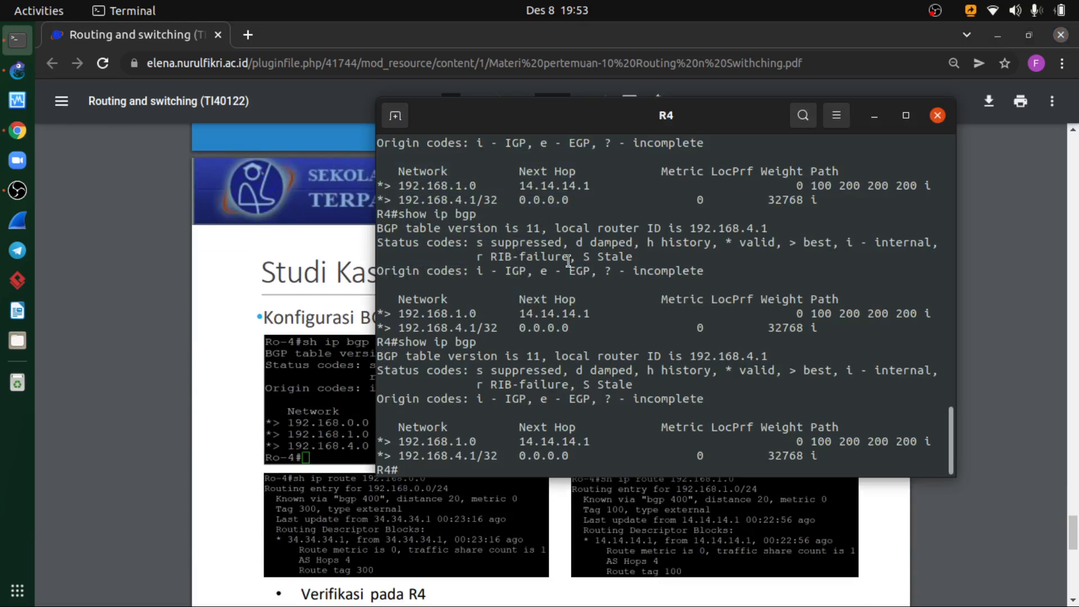
key("Up")
key("Return")
key("Return")
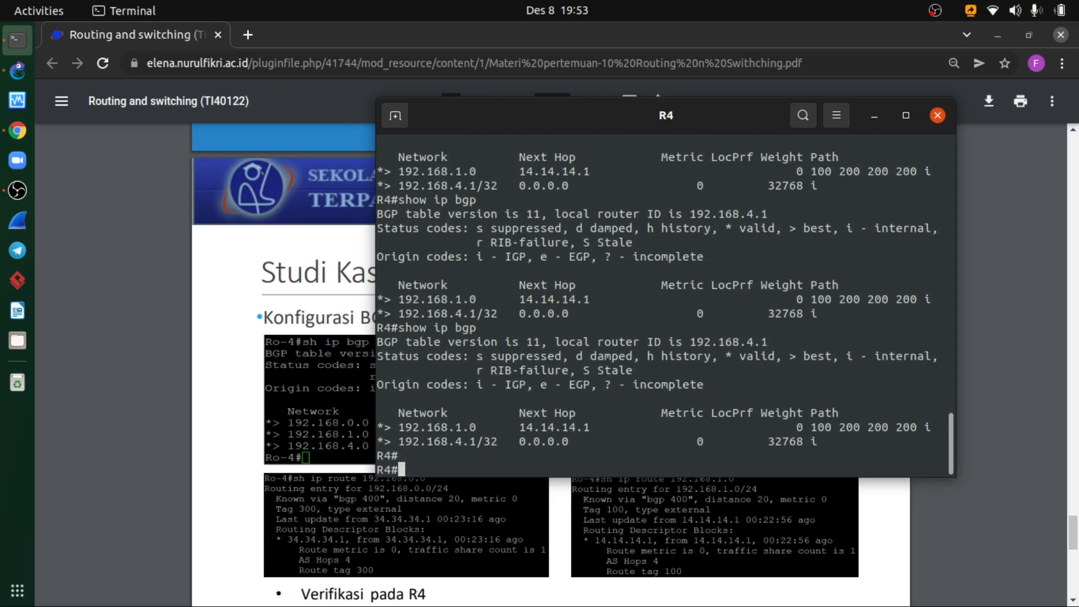
key("Up")
key("Return")
key("Up")
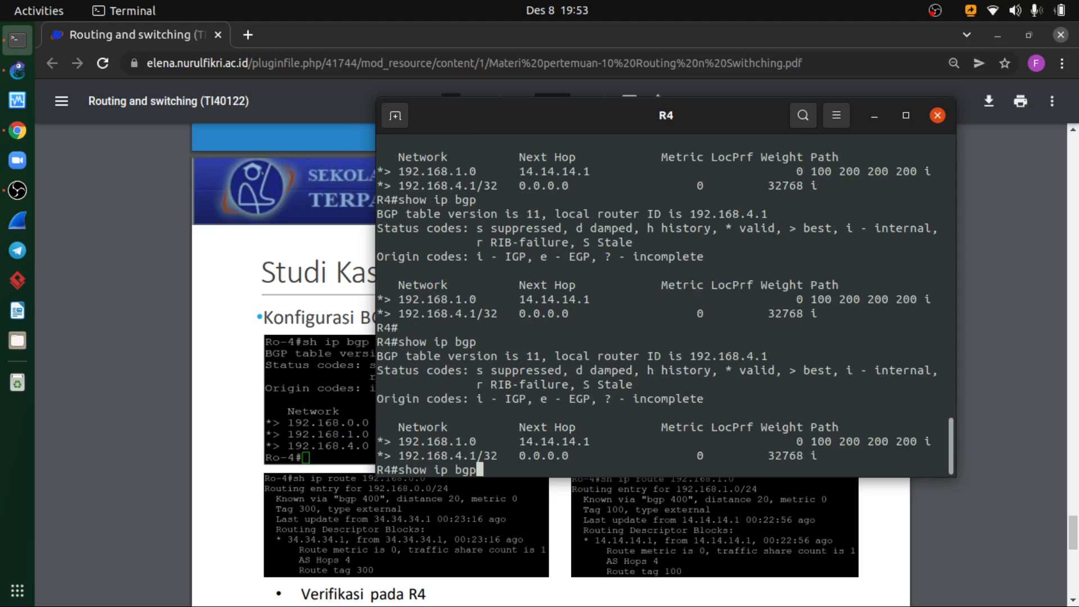
key("Return")
key("Up")
key("Return")
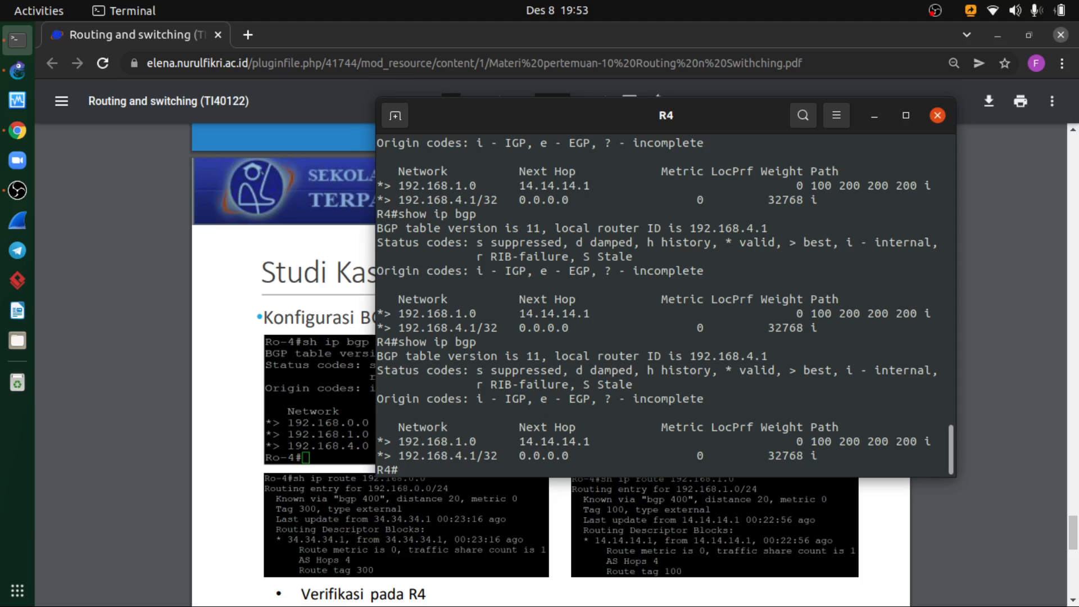
- Display R4's BGP neighbor status with show ip bgp summary, and list its BGP table again with show ip bgp
key("Up")
type("summary")
key("Return")
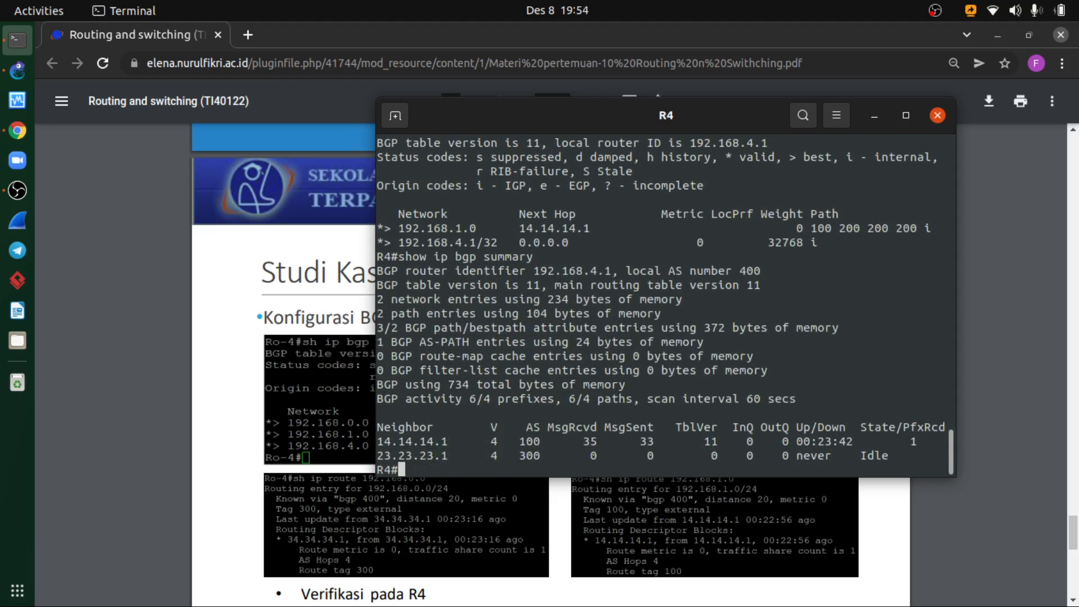
key("Up")
key("Up")
key("Return")
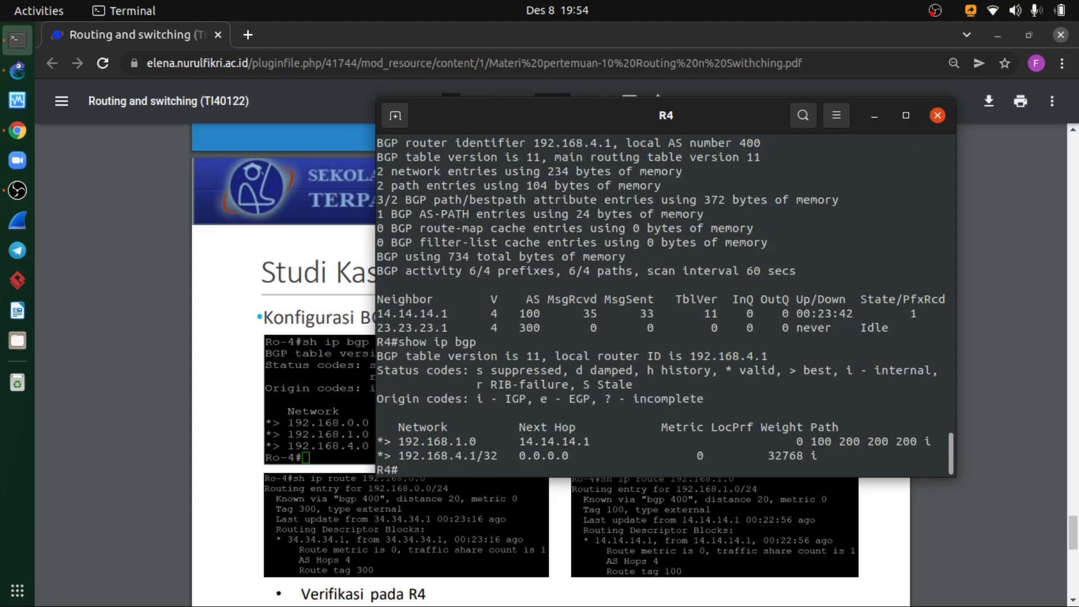
- Compare R4's BGP output with the load share configuration and verification slides on pages 10 and 11
left_click(870, 117)
scroll(628, 419, "up", 1)
scroll(628, 419, "up", 4)
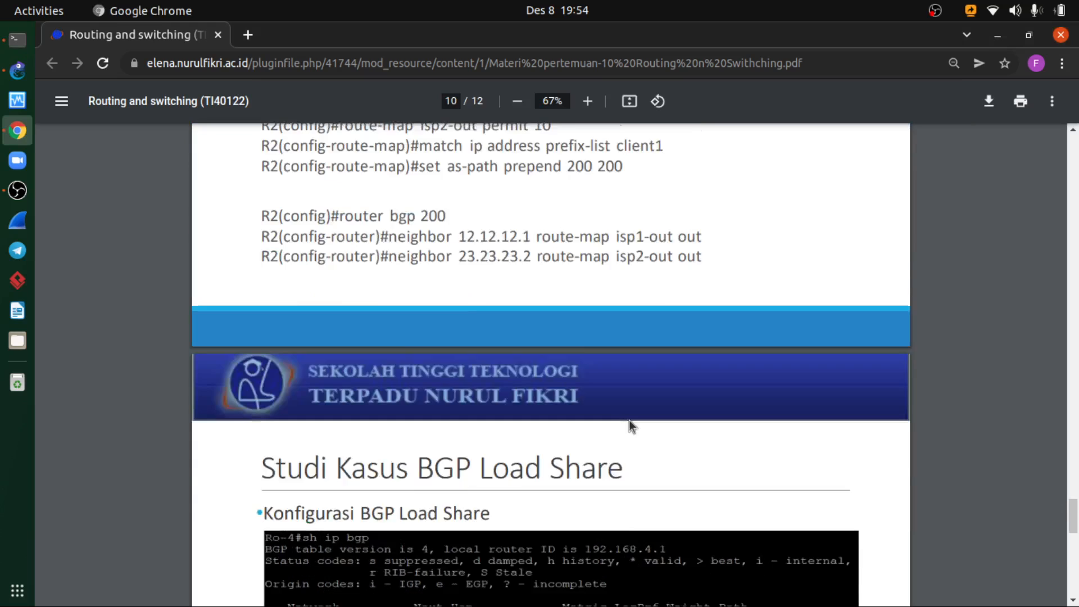
left_click(18, 39)
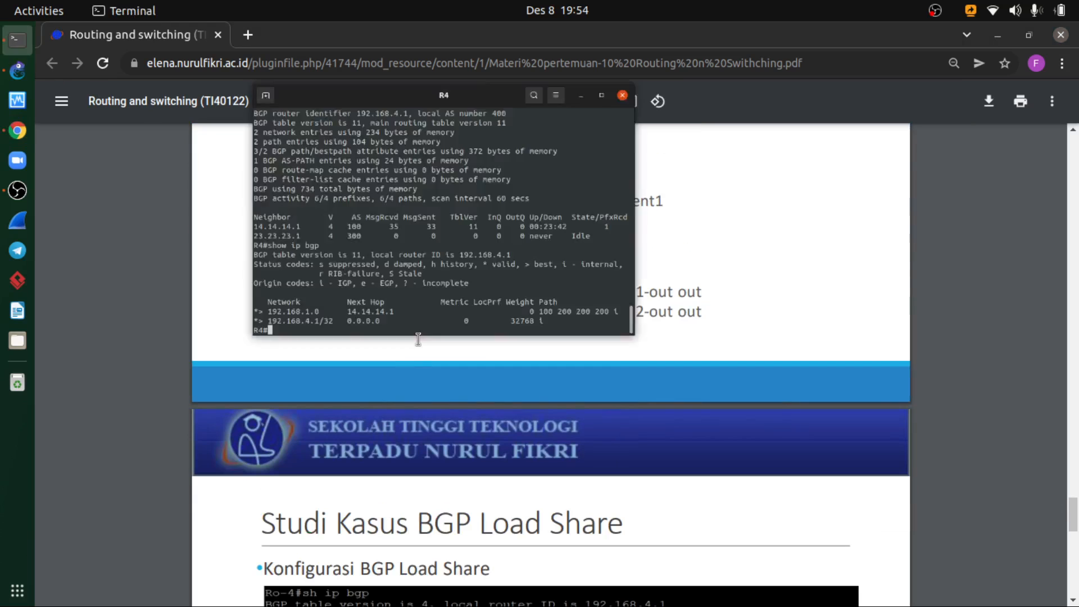
left_click(455, 519)
scroll(457, 505, "down", 3)
scroll(460, 504, "down", 2)
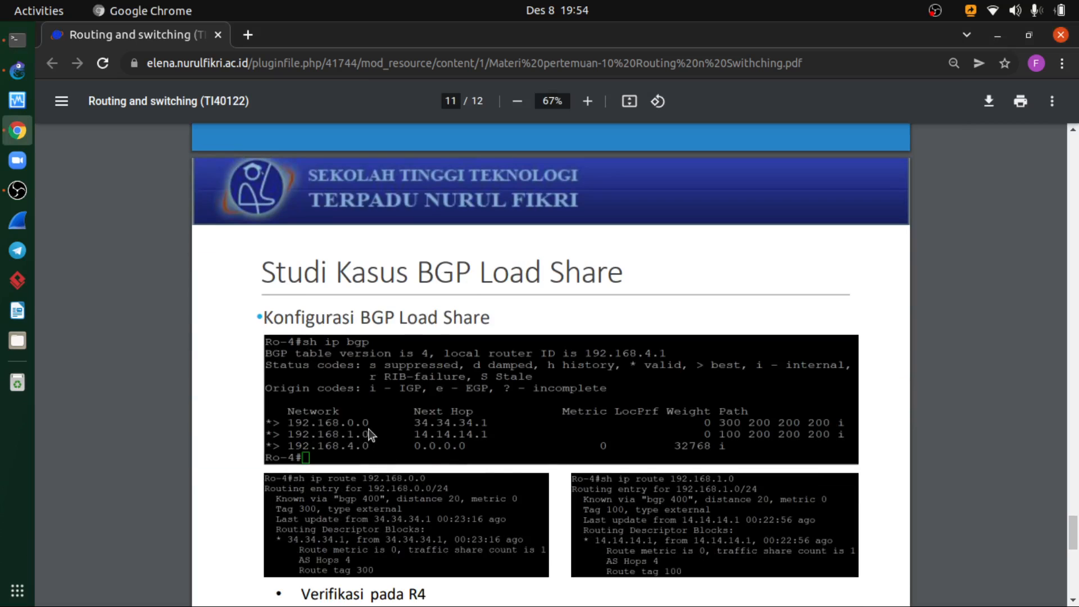
- Switch to GNS3, open the console of router R1, and minimize the topology window
left_click(18, 40)
left_click(938, 115)
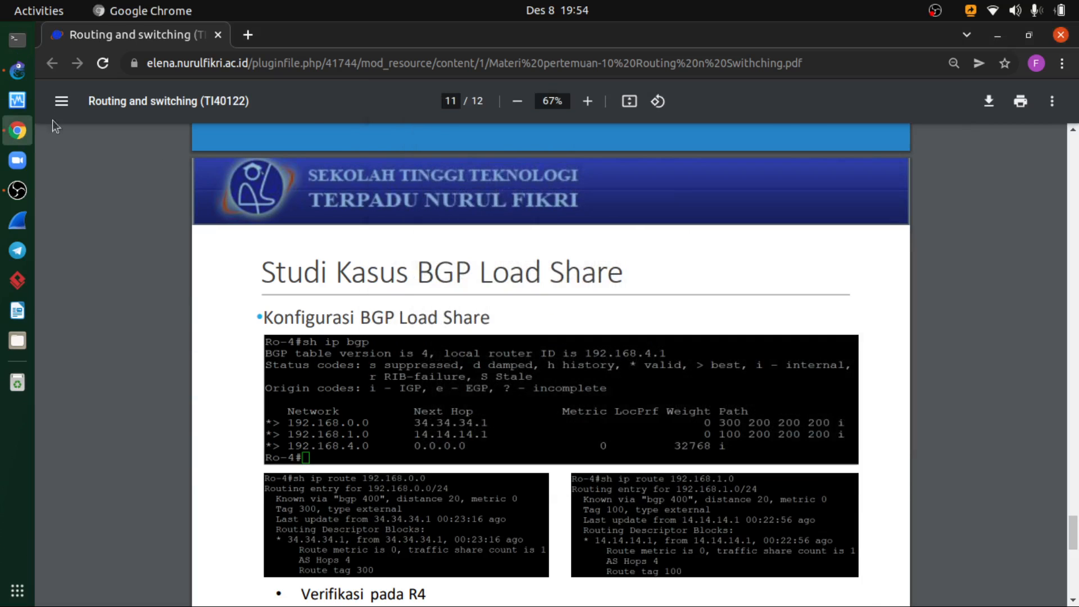
left_click(17, 70)
right_click(482, 394)
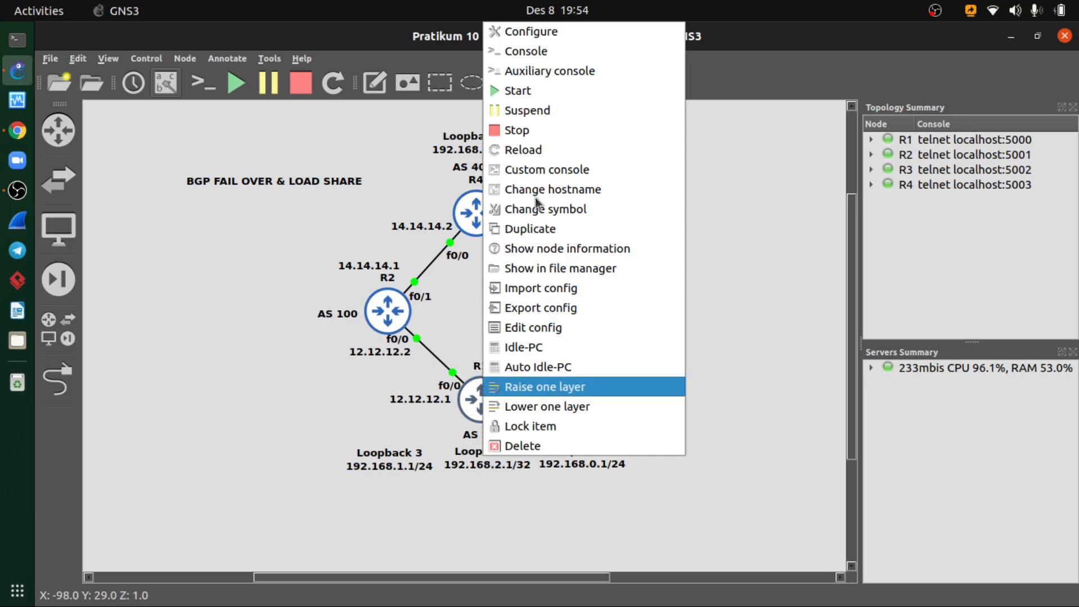
left_click(552, 52)
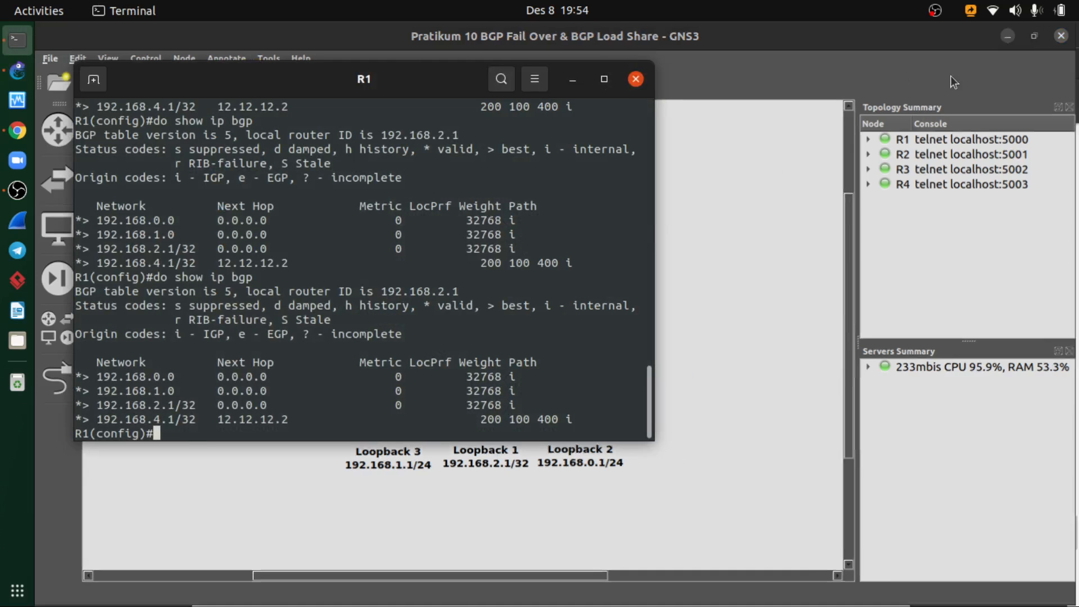
left_click(1009, 37)
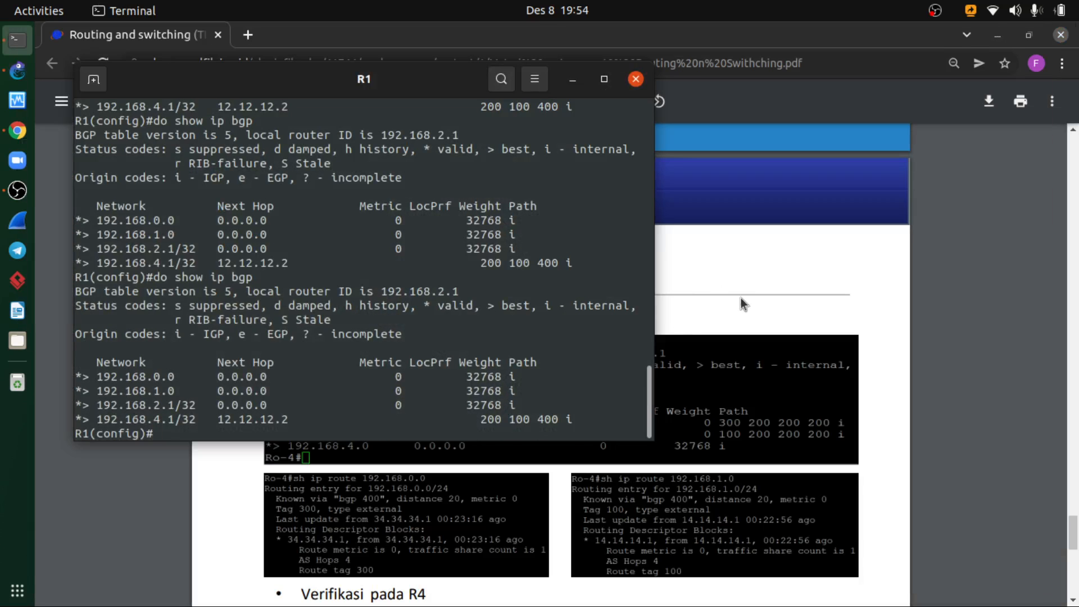
- Review the load share topology, BGP peer and route-map configuration slides on pages 8 to 10 of the PDF
left_click(741, 296)
scroll(740, 298, "up", 15)
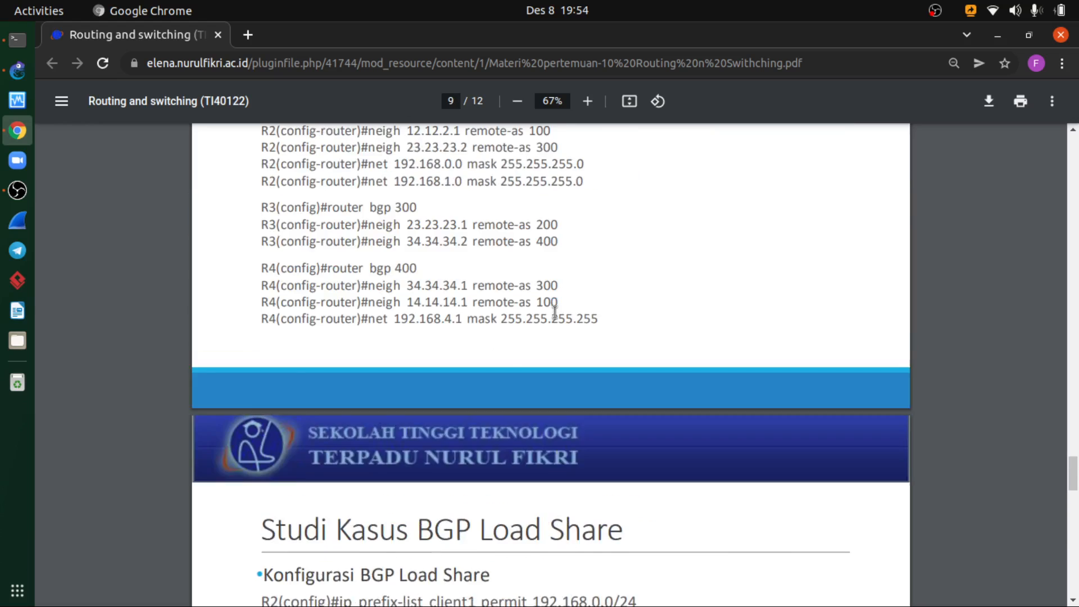
scroll(554, 312, "up", 8)
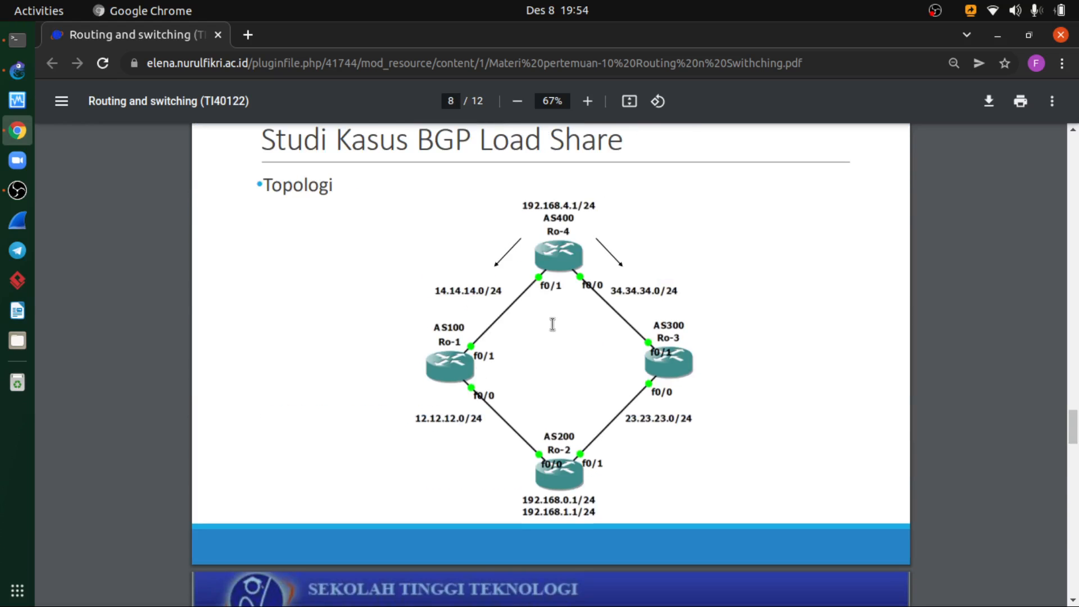
scroll(504, 375, "down", 3)
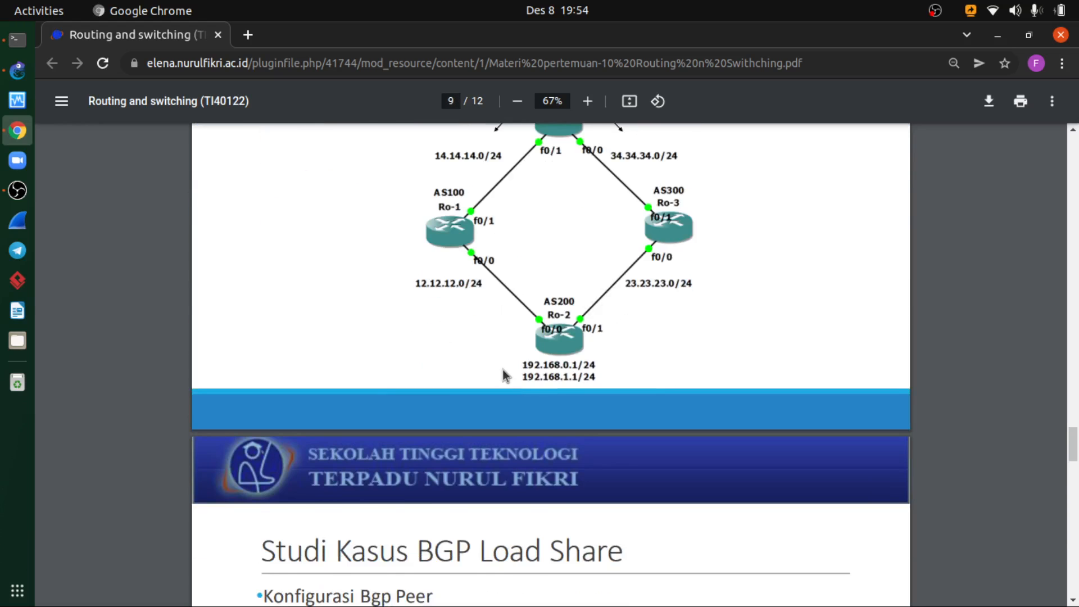
scroll(502, 370, "down", 20)
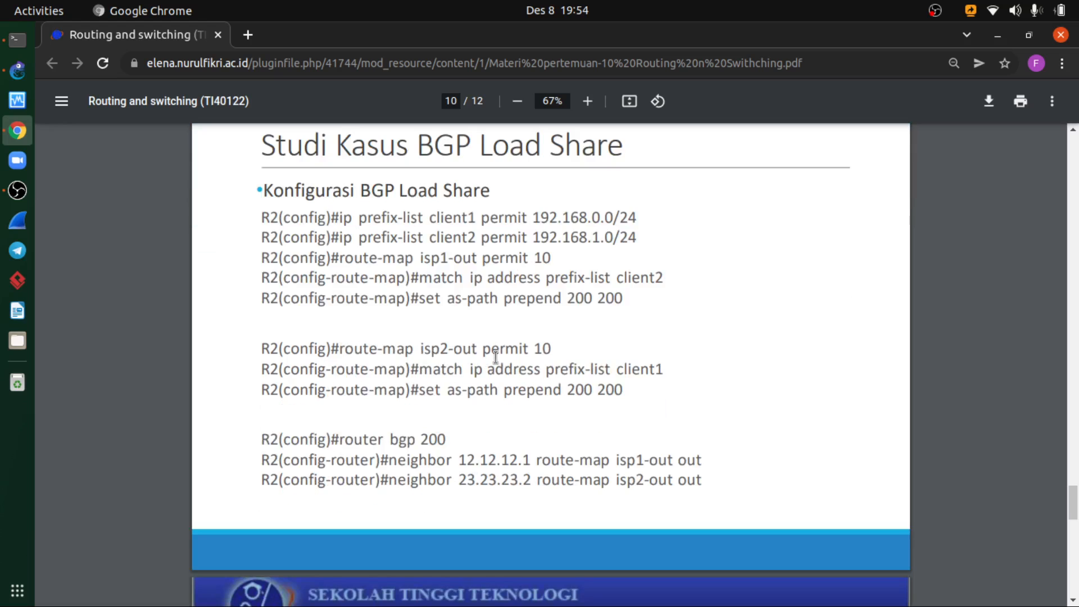
- Bring R1's console over the configuration slide and examine its earlier BGP summary and table output
left_click(17, 39)
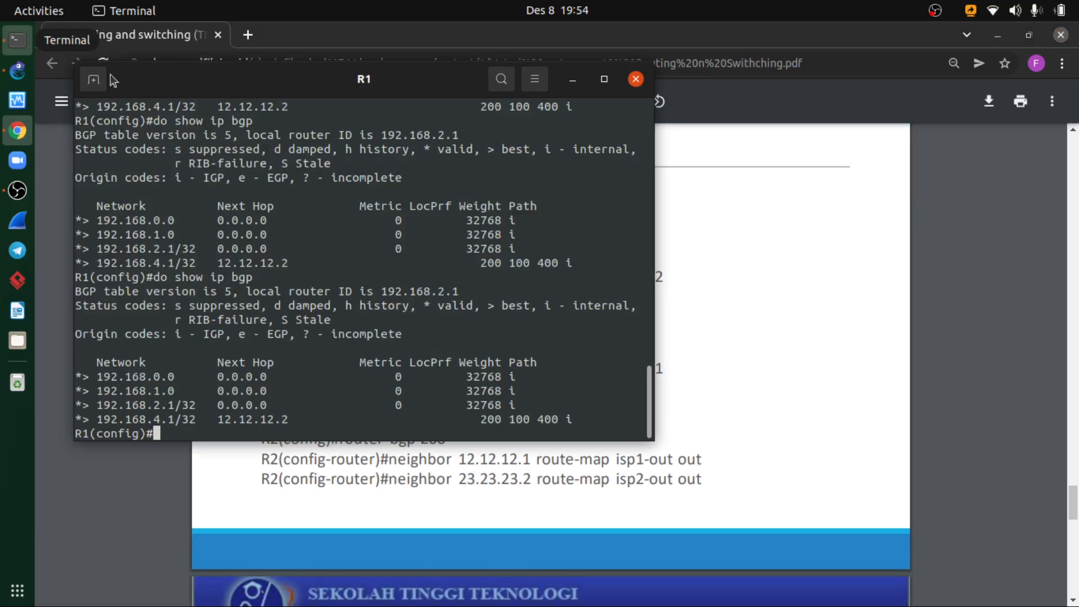
left_click_drag(365, 90, 586, 166)
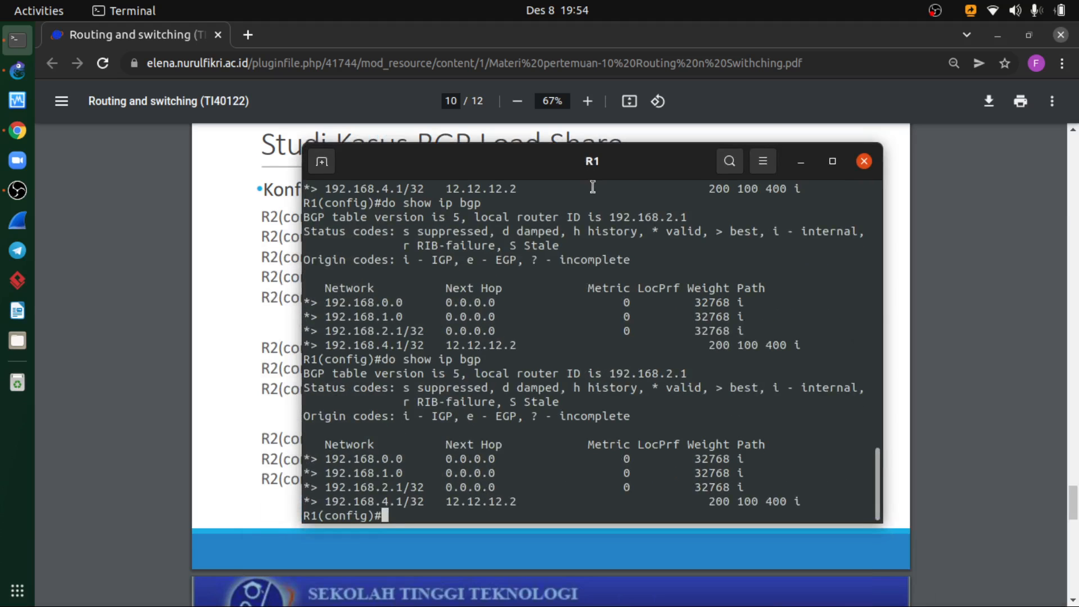
scroll(588, 302, "up", 15)
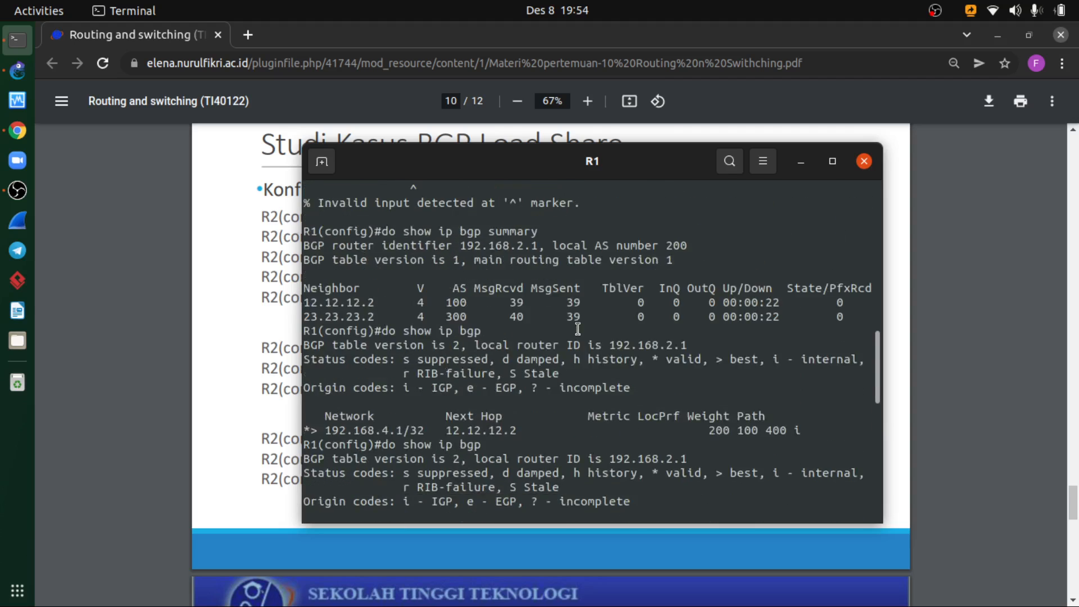
scroll(554, 350, "up", 10)
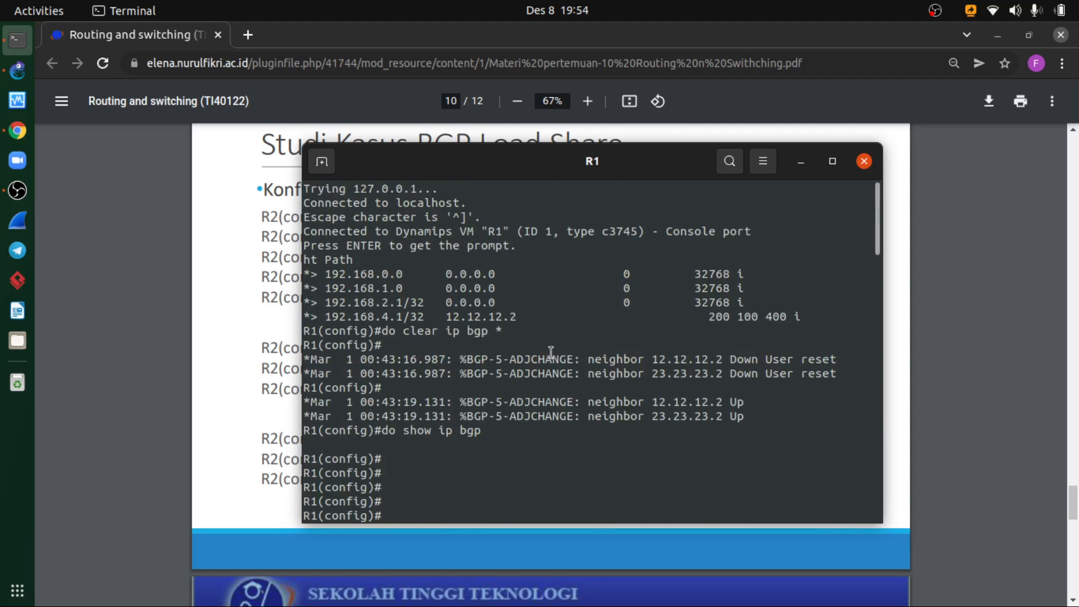
scroll(551, 352, "down", 20)
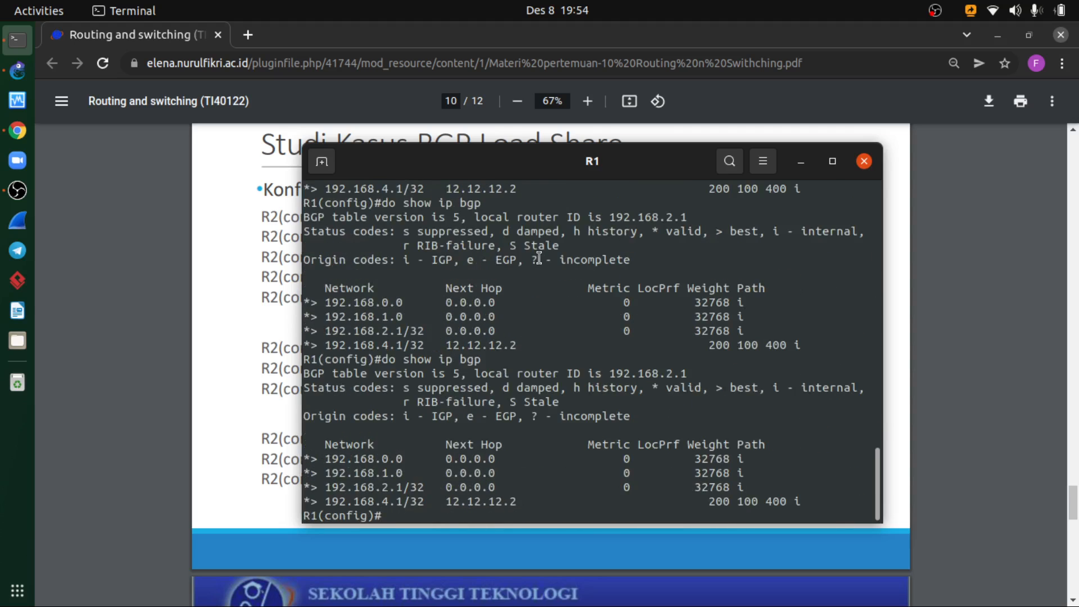
left_click_drag(484, 166, 539, 152)
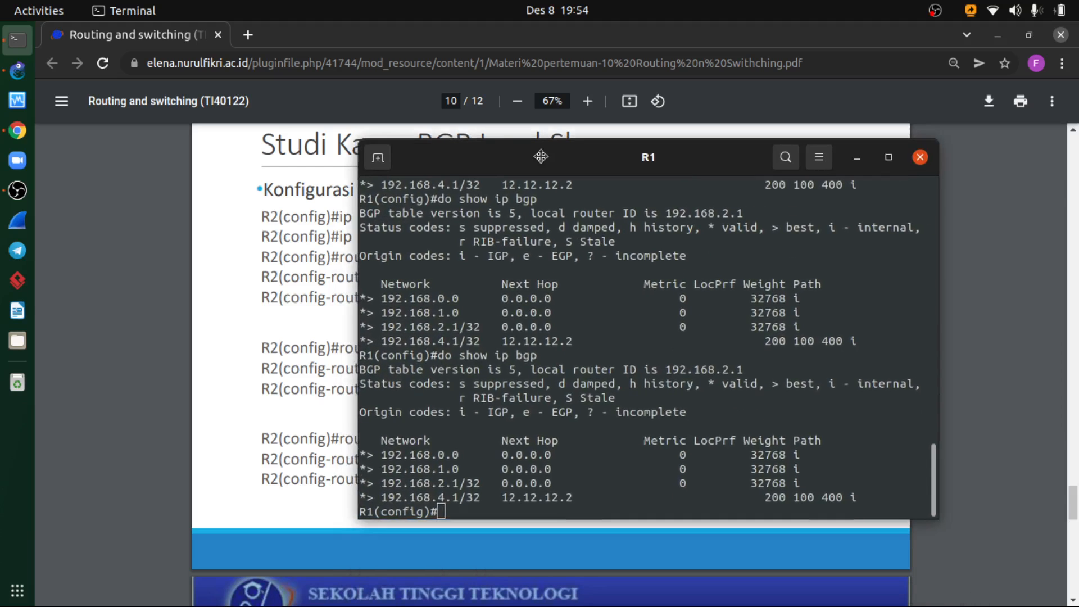
- Begin an ip prefix-list command named client1 in R1's global configuration mode
type("ip pre")
key("Tab")
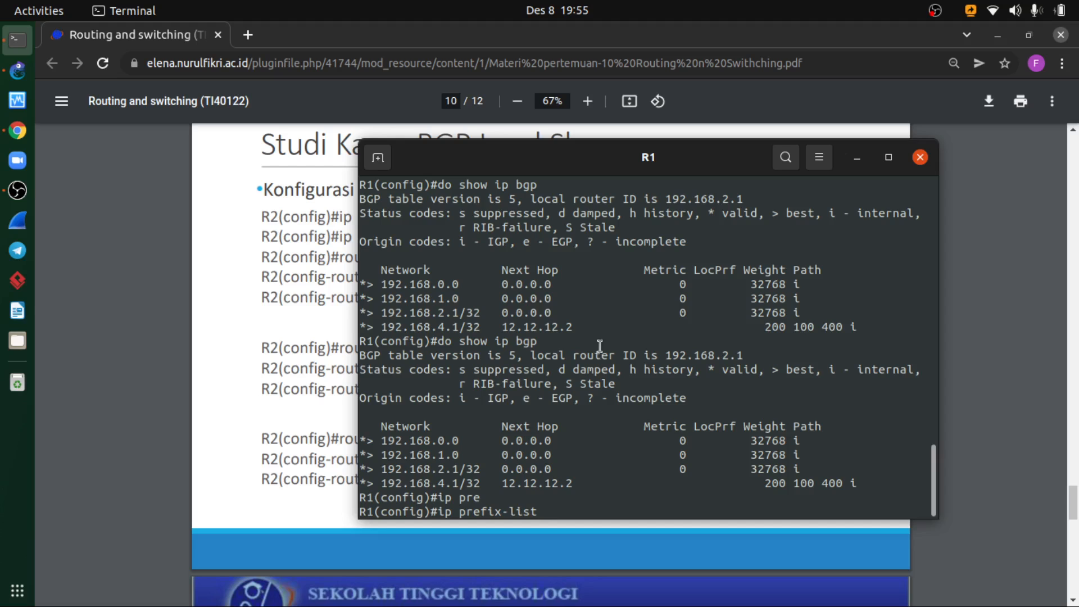
left_click_drag(576, 157, 671, 227)
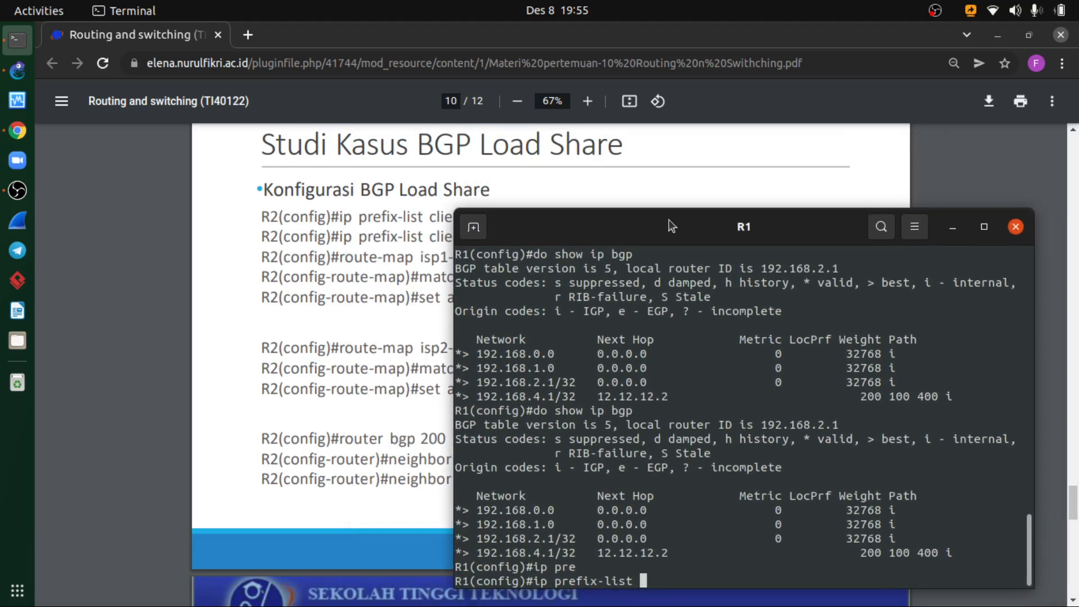
type("cle")
key("Tab")
key("BackSpace")
type("i")
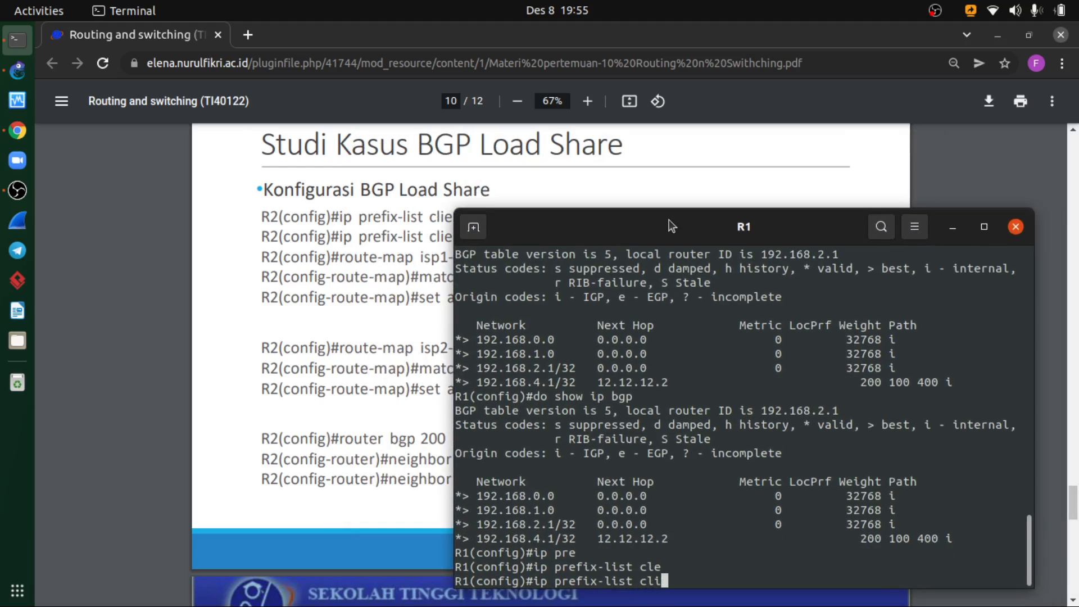
key("Tab")
type("ent1")
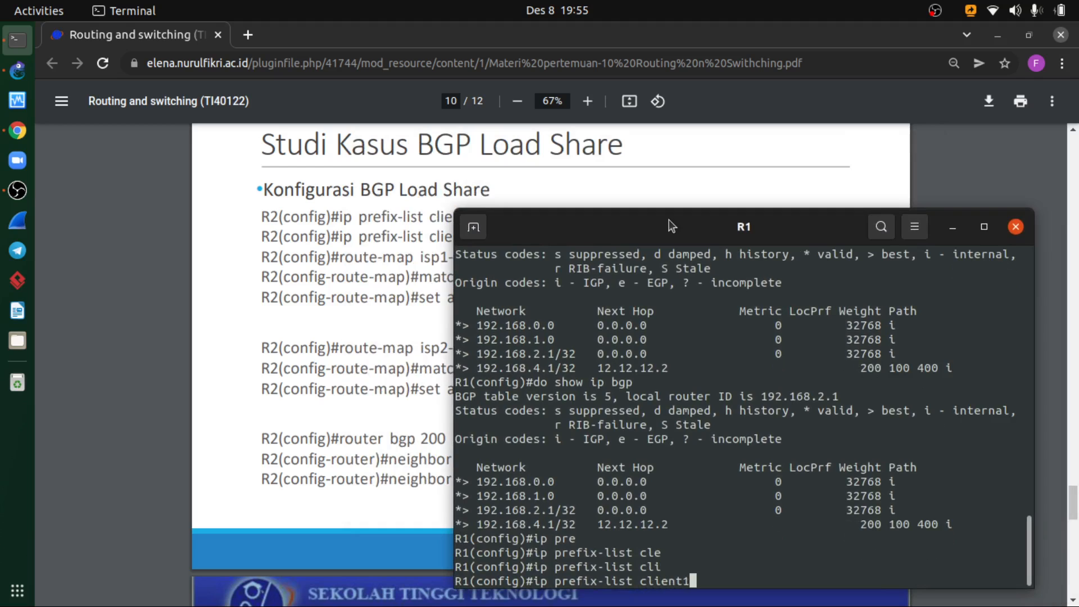
- Extend the client1 prefix-list command with permit 192.168.0.0/24, checking it against the slide
left_click_drag(665, 227, 602, 243)
type("permit")
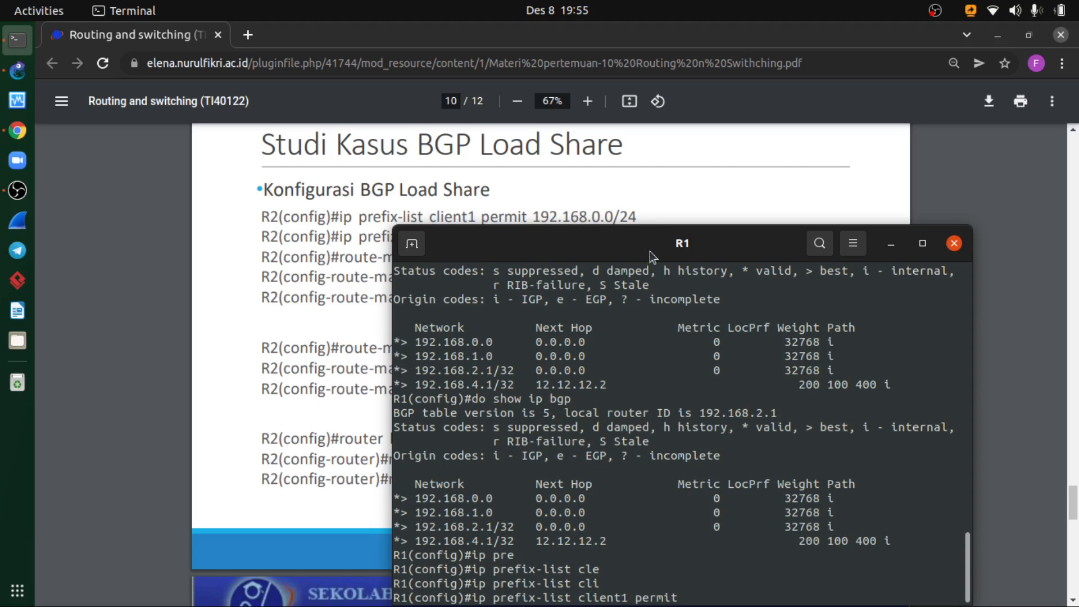
left_click_drag(650, 251, 626, 198)
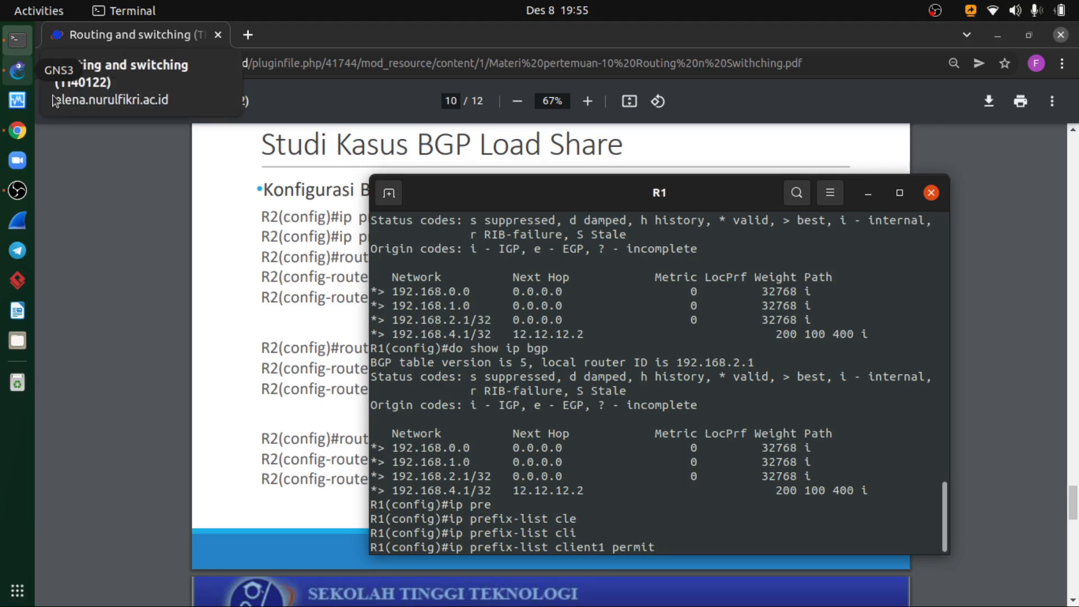
left_click(617, 159)
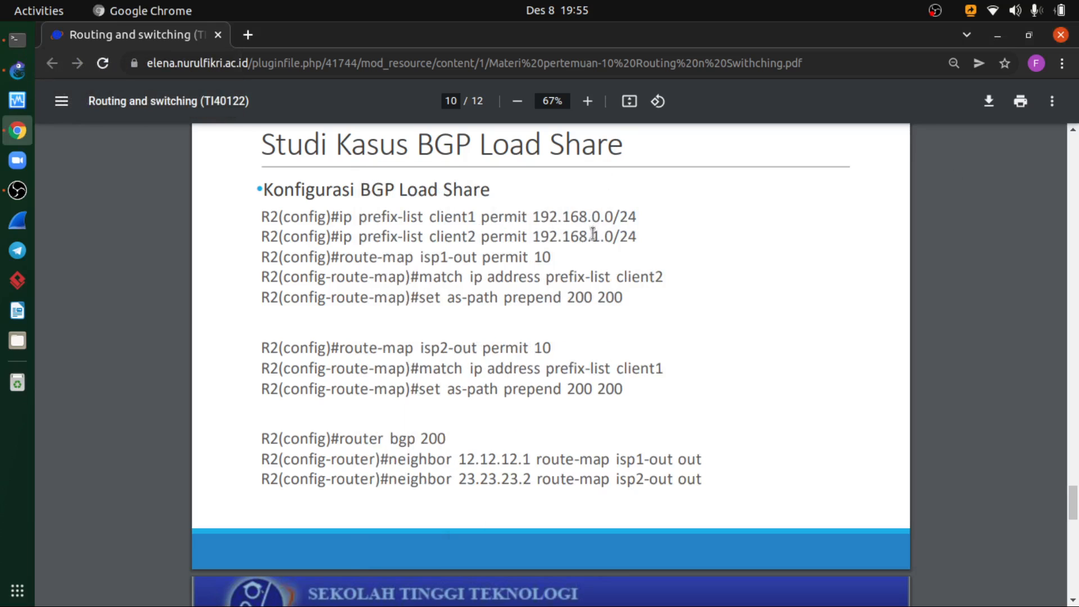
left_click(17, 39)
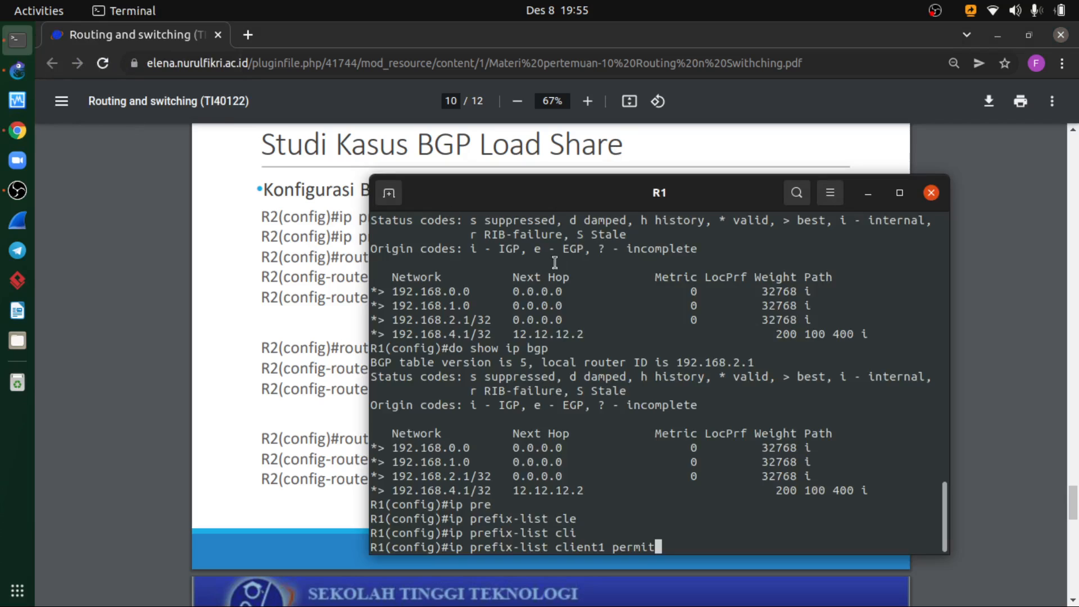
type("192.168.0.0")
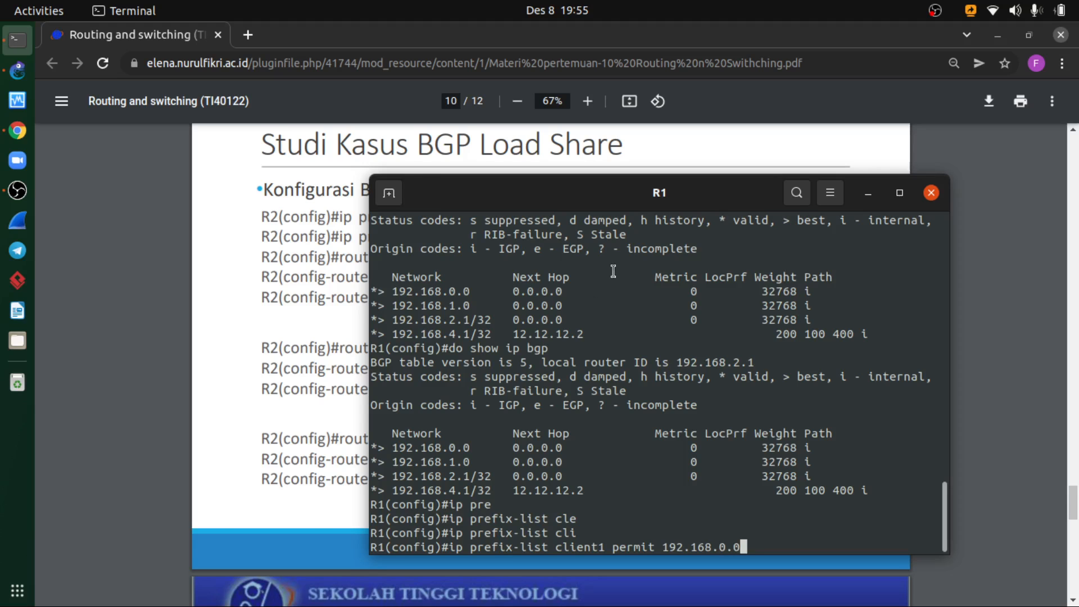
left_click_drag(619, 202, 497, 213)
type("/")
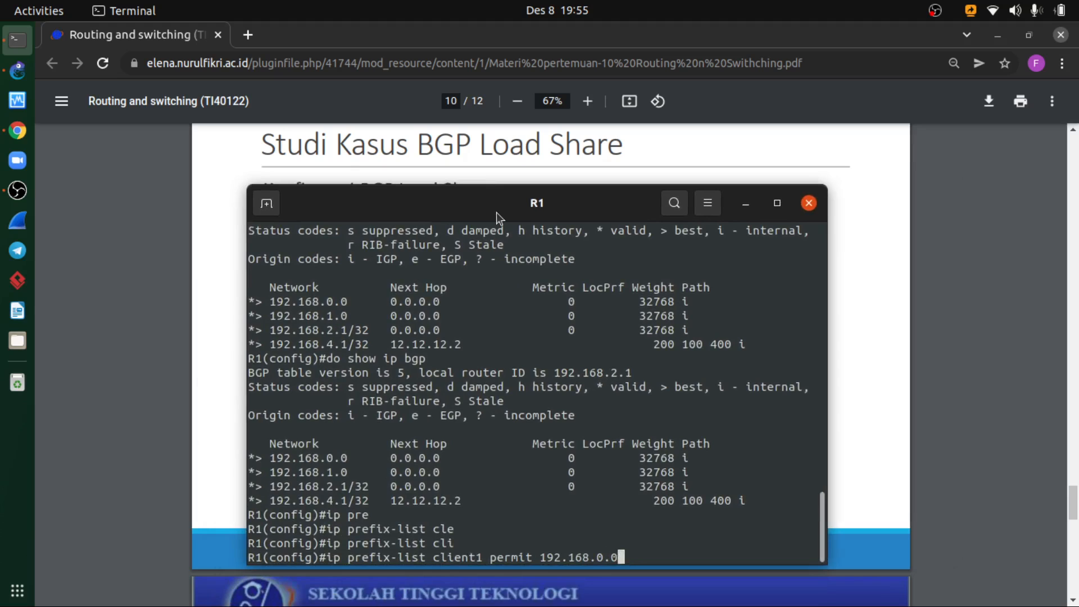
type("24")
- Open R4's console from the GNS3 topology and run show ip bgp again
left_click(17, 71)
right_click(479, 226)
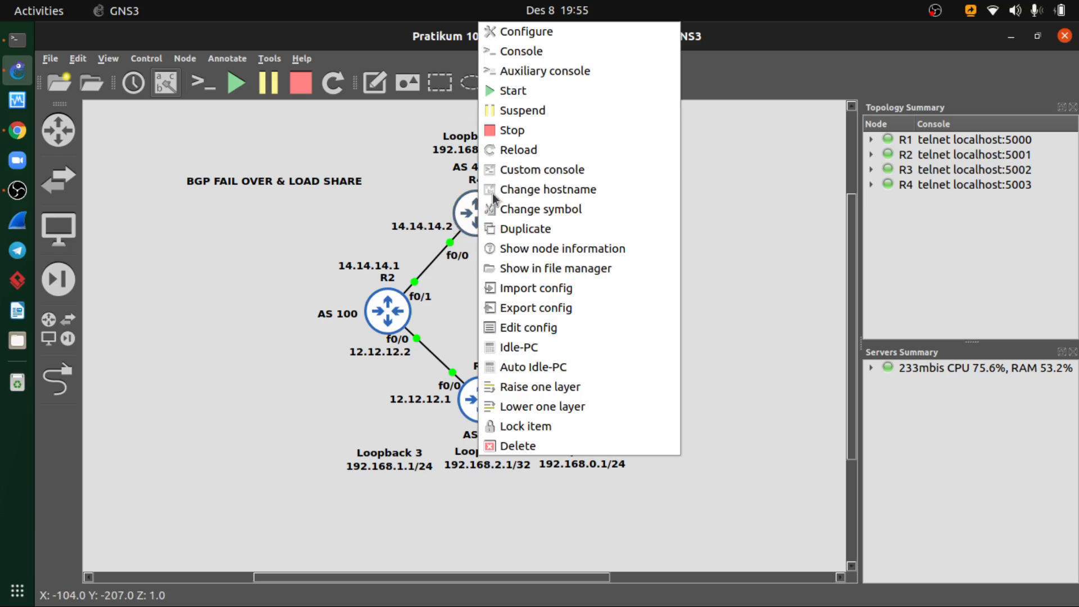
left_click(522, 51)
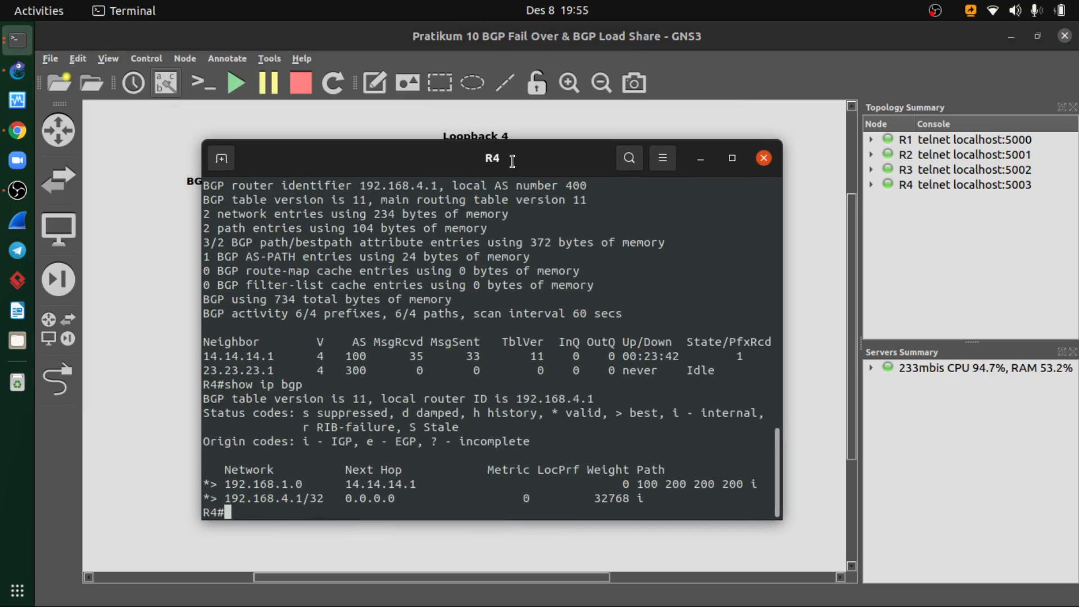
key("Up")
key("Return")
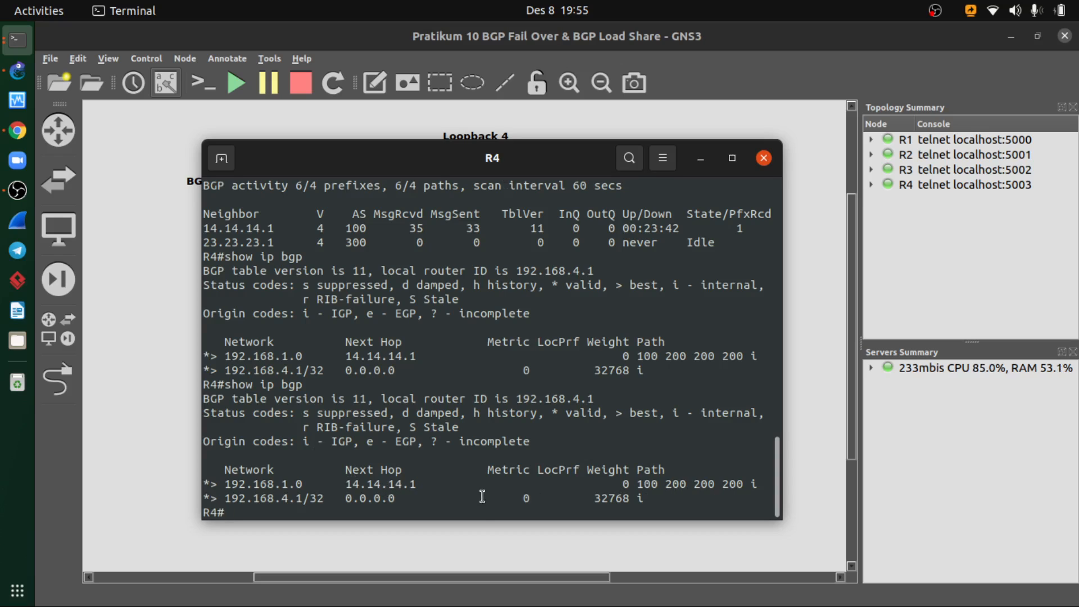
- Bring R4's BGP output back to the front and check it against the load share configuration slide
left_click(12, 67)
left_click(25, 44)
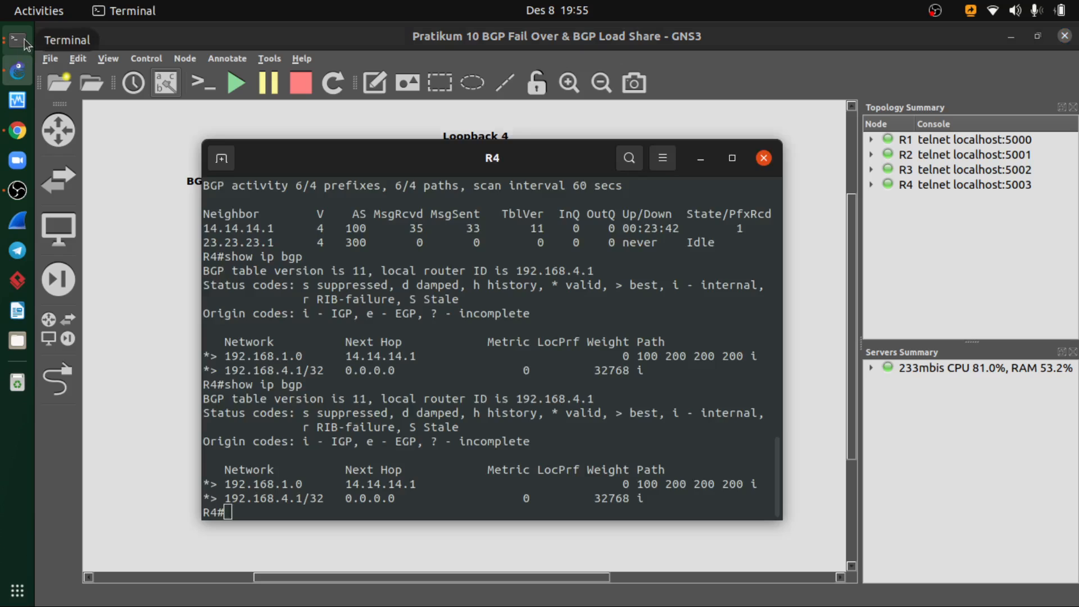
left_click(19, 71)
left_click(18, 43)
left_click(19, 42)
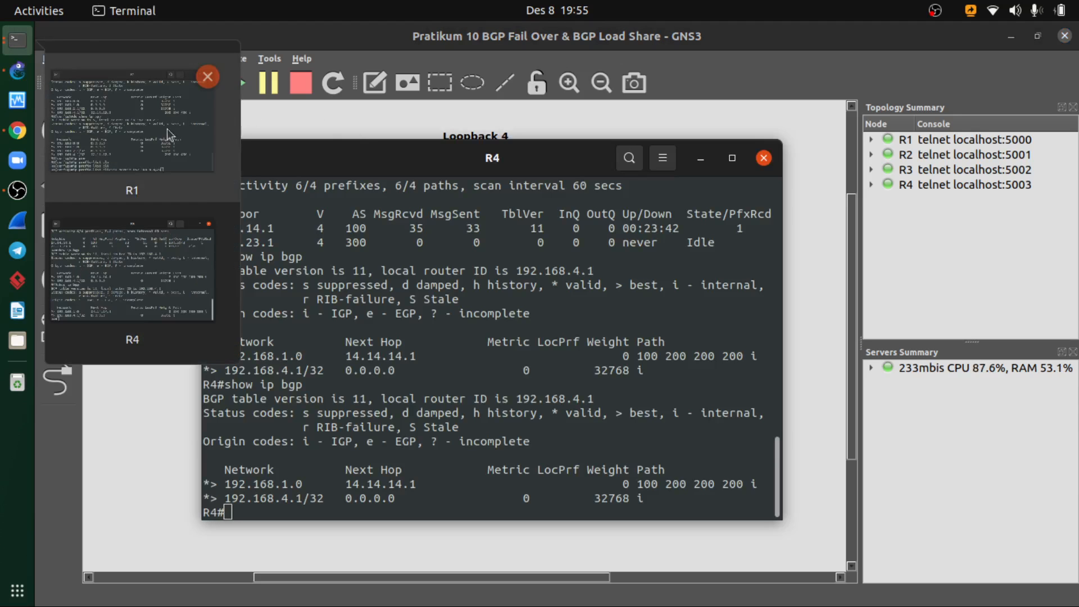
left_click(165, 261)
left_click_drag(564, 162, 635, 142)
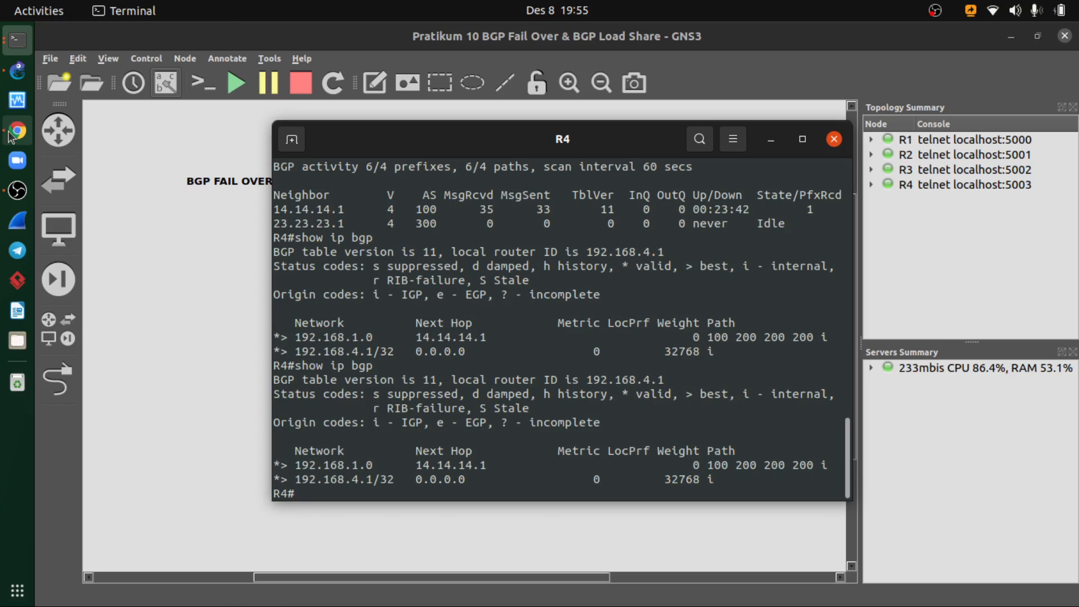
left_click(17, 131)
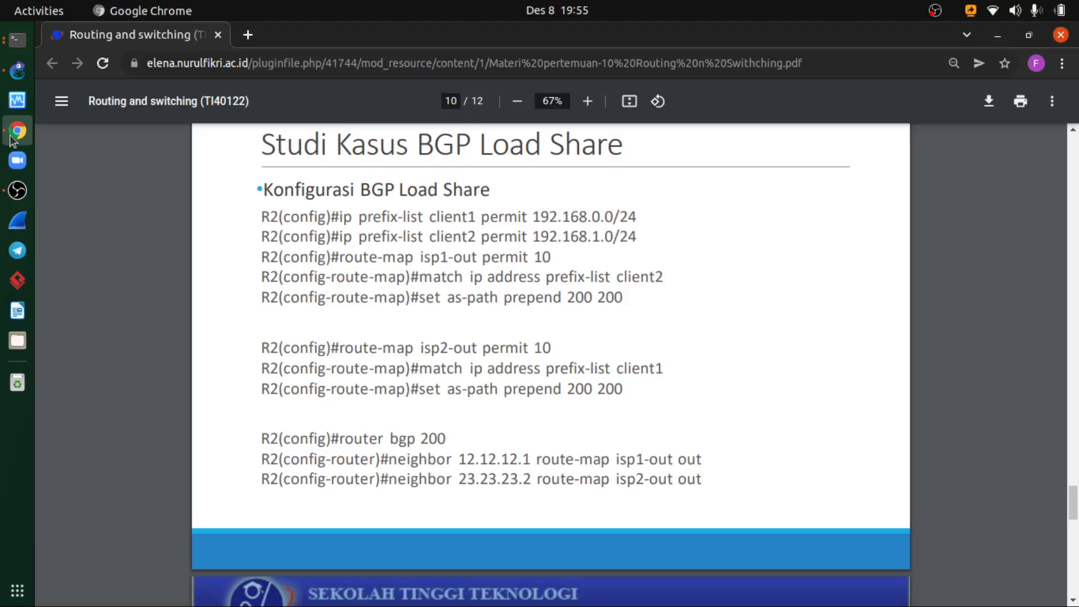
- Minimize R4's console and bring R1's console with the pending client1 prefix-list command over the slide
left_click(14, 45)
left_click(765, 144)
left_click(18, 40)
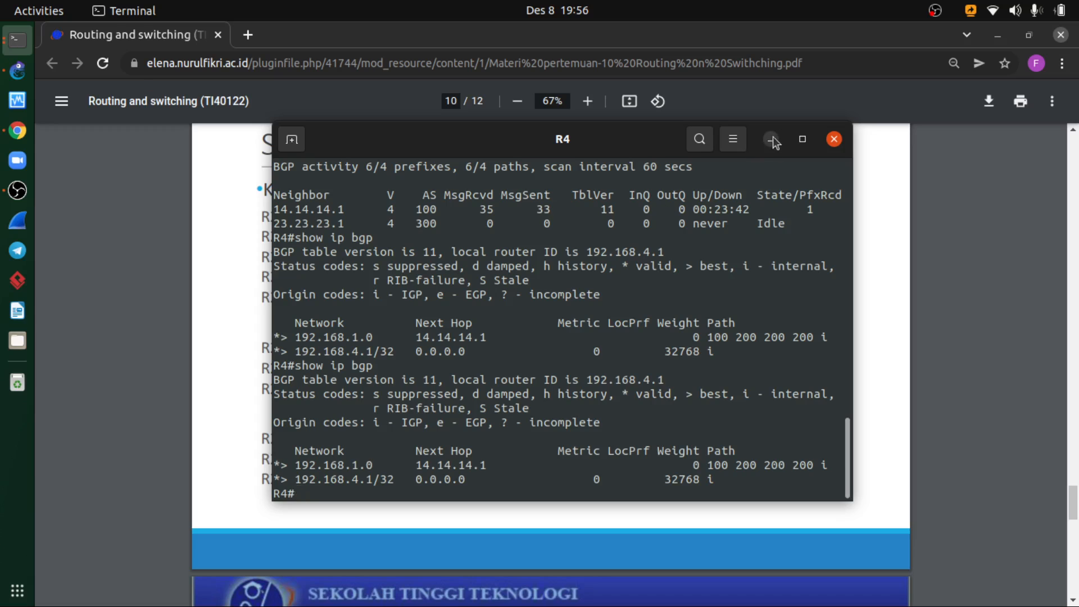
left_click(771, 140)
key("alt+Tab")
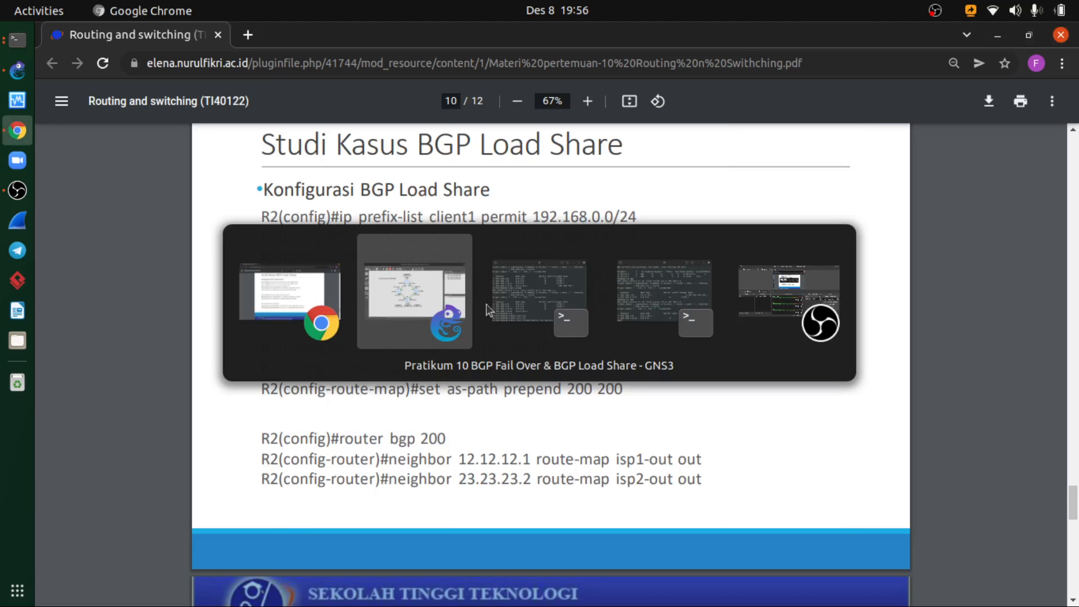
left_click(537, 288)
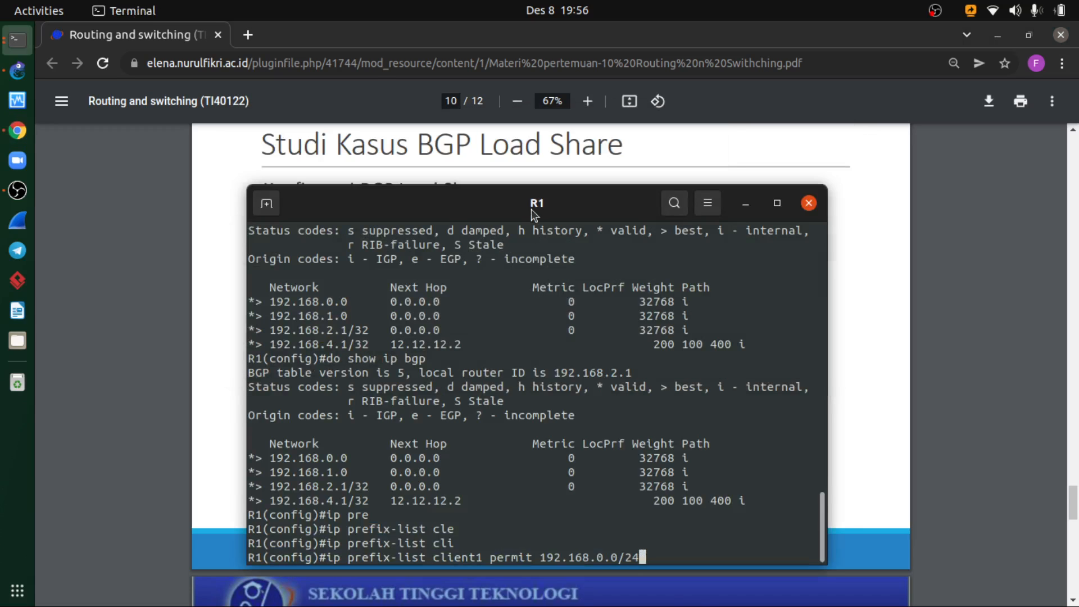
left_click_drag(533, 213, 518, 176)
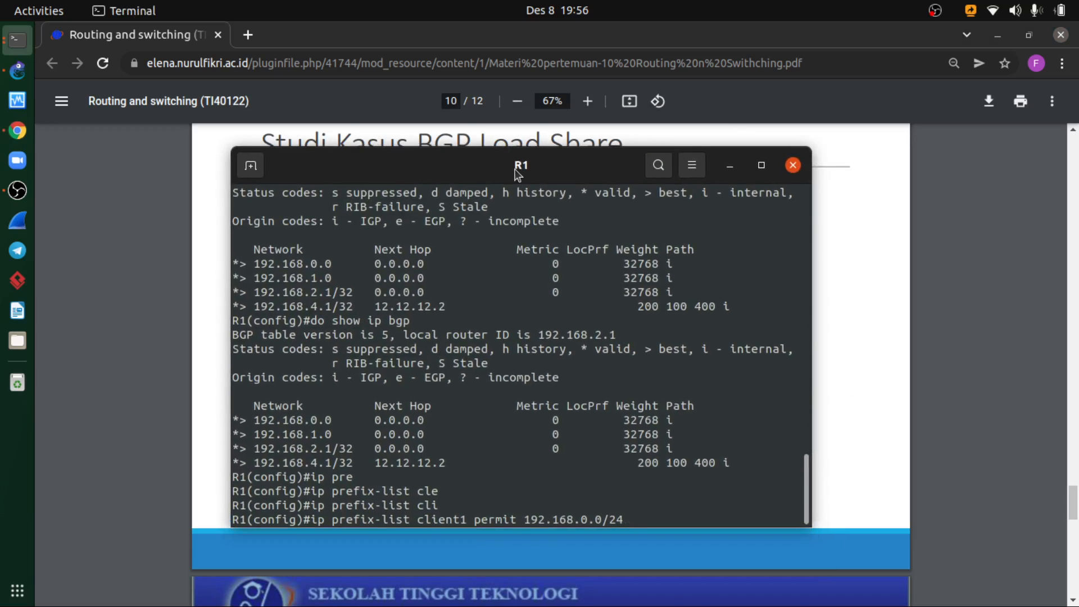
- Submit the pending client1 prefix-list command on R1, review the load share slide, and return to R1's console
key("Return")
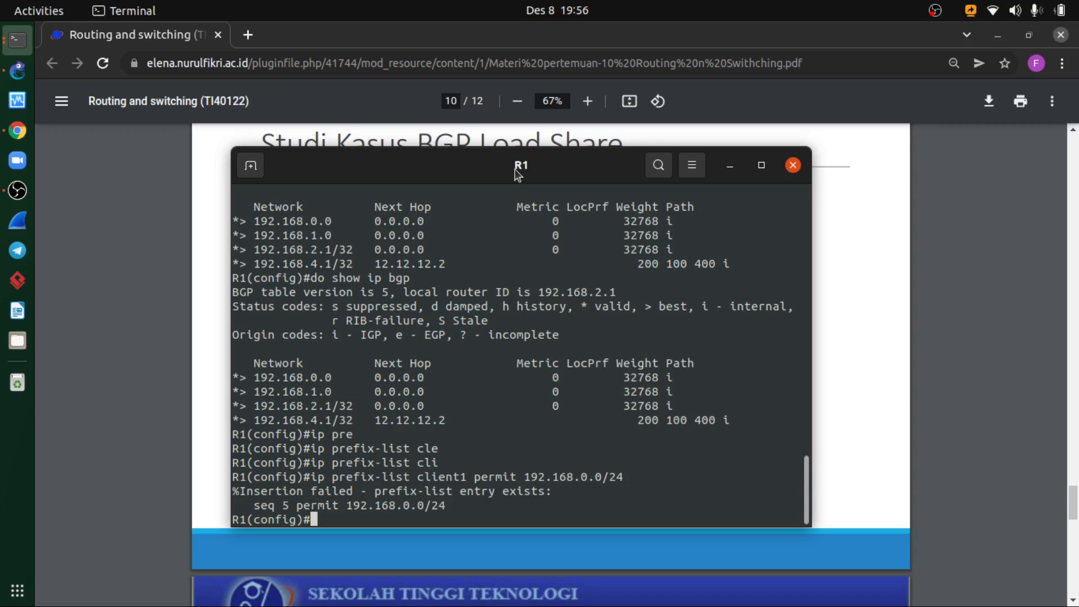
key("alt+Tab")
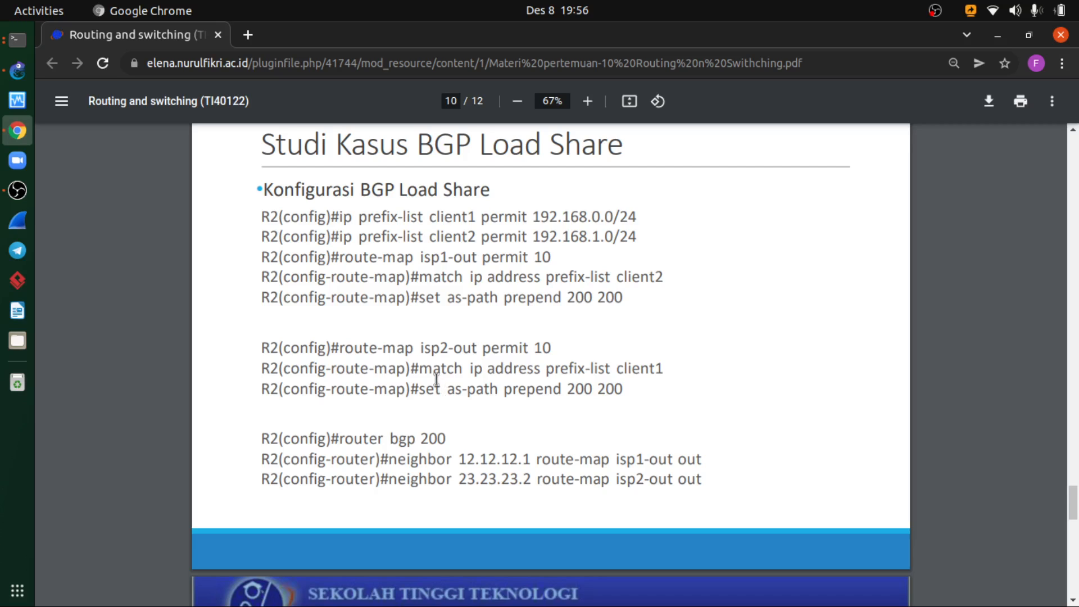
left_click(17, 39)
left_click_drag(455, 172, 583, 176)
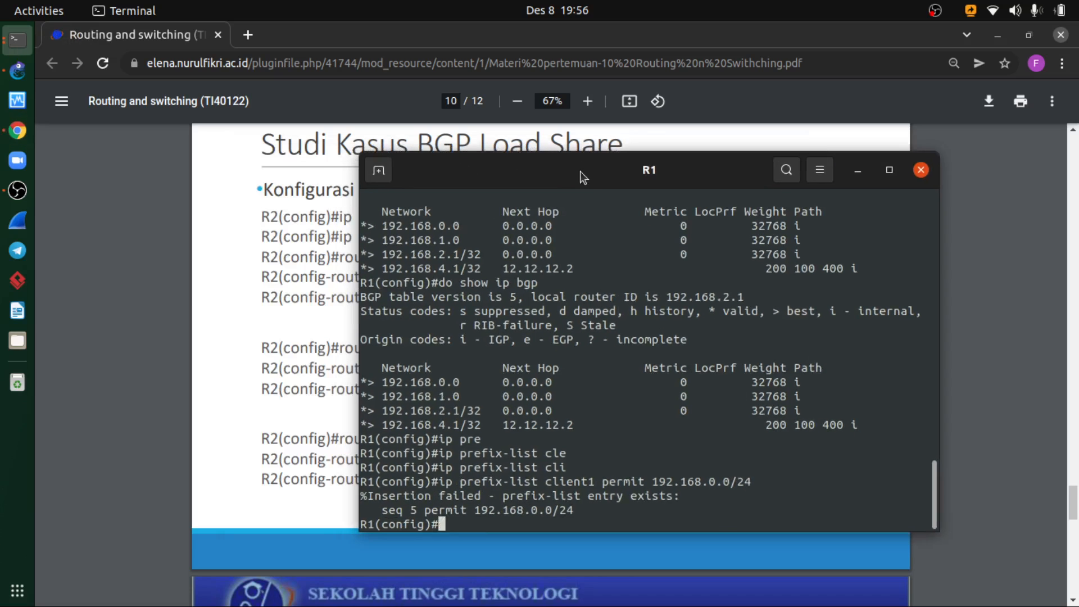
- Begin a route-map command at R1's configuration prompt and shift the console to uncover more of the slide
type("router")
key("BackSpace")
type("-m")
key("Tab")
key("BackSpace")
key("BackSpace")
key("BackSpace")
key("BackSpace")
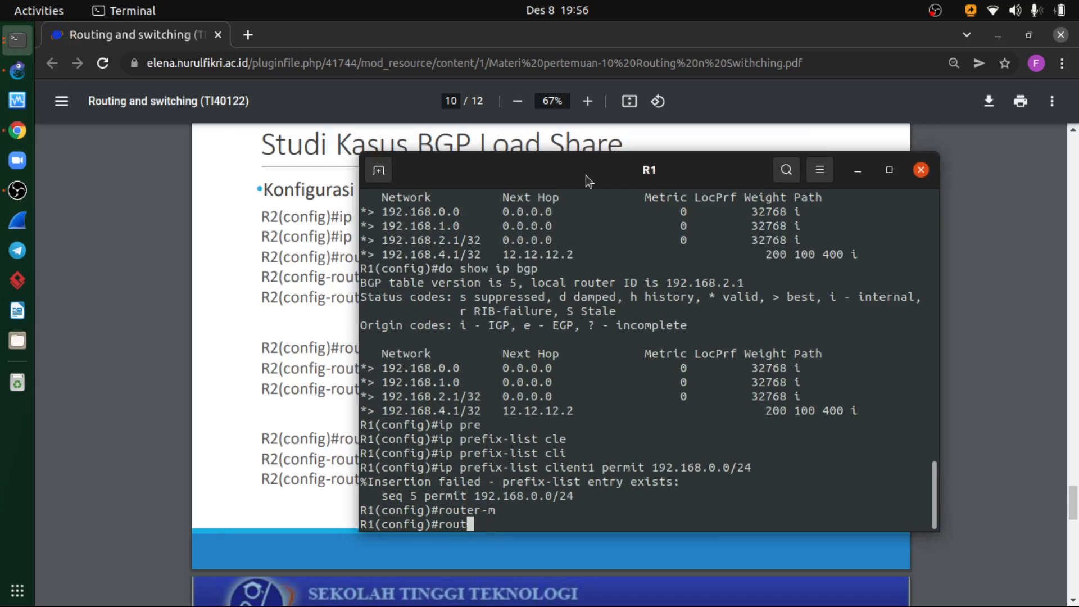
key("Tab")
type("-m")
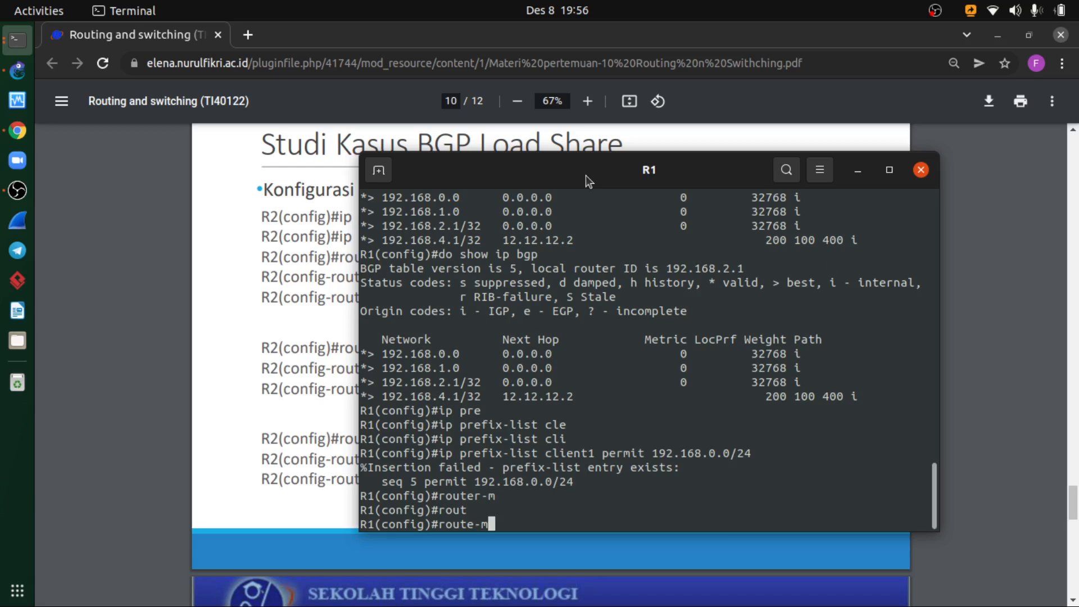
key("Tab")
left_click_drag(586, 175, 664, 180)
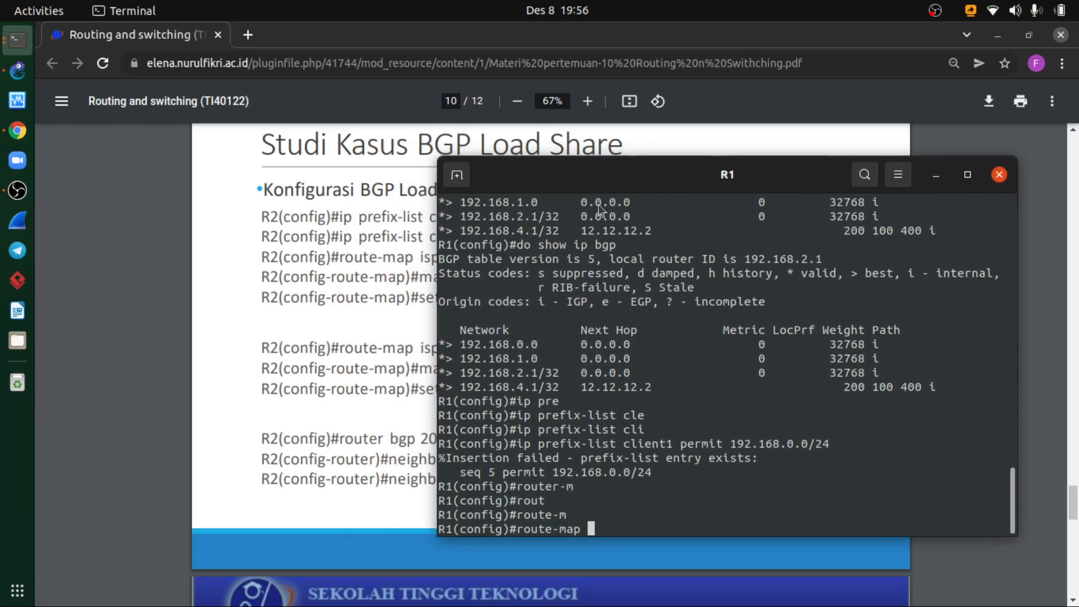
- Complete the route-map command as isp1-out permit 10, checking the name against the slide, and run it on R1
left_click(334, 275)
left_click(17, 39)
type("isp")
key("alt+Tab")
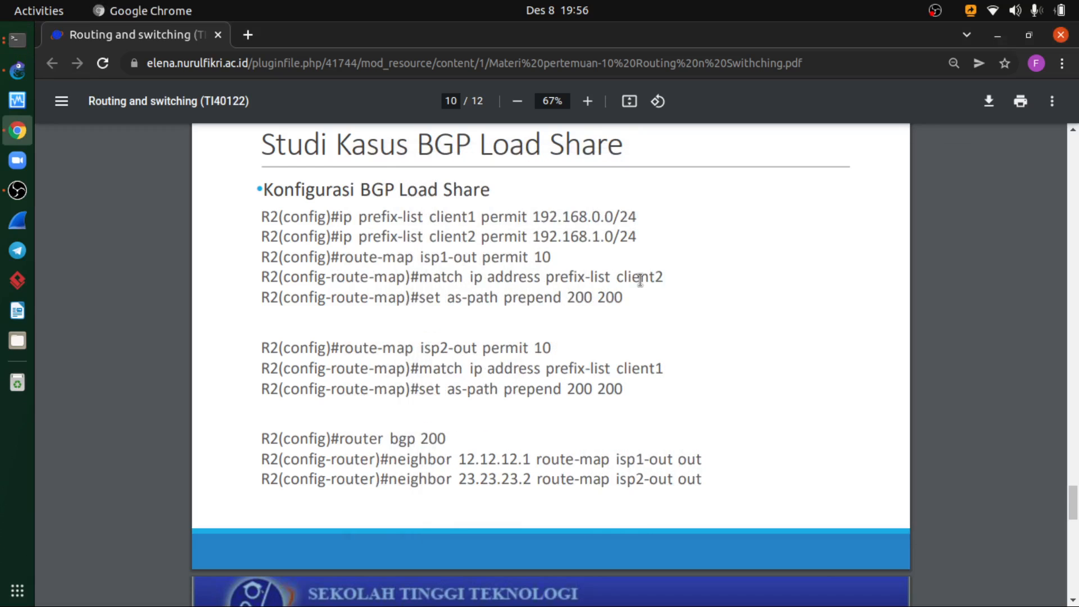
key("alt+Tab")
key("BackSpace")
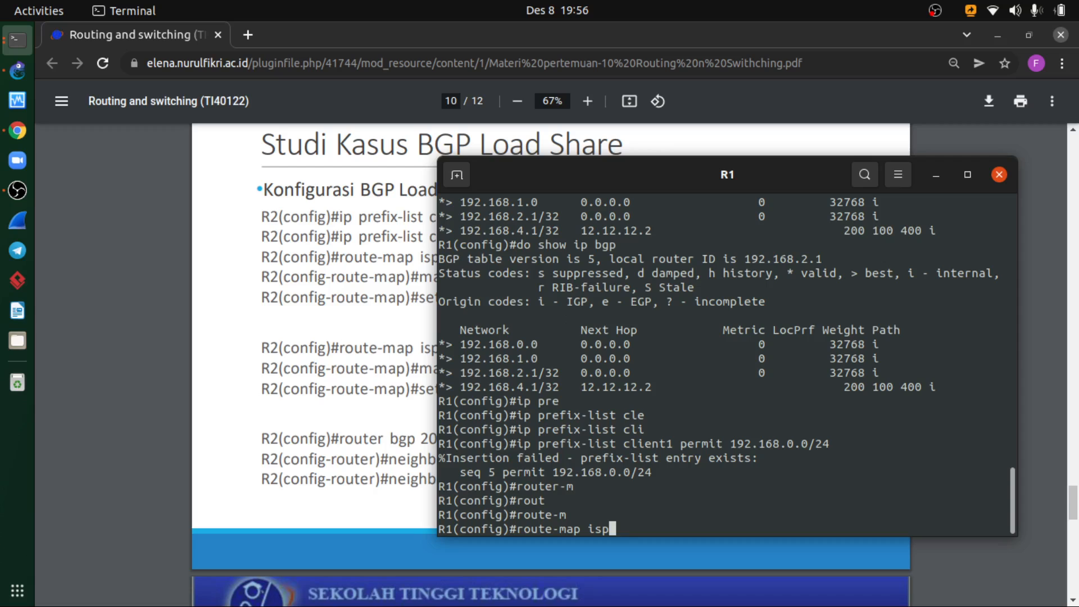
type("1-out")
key("alt+Tab")
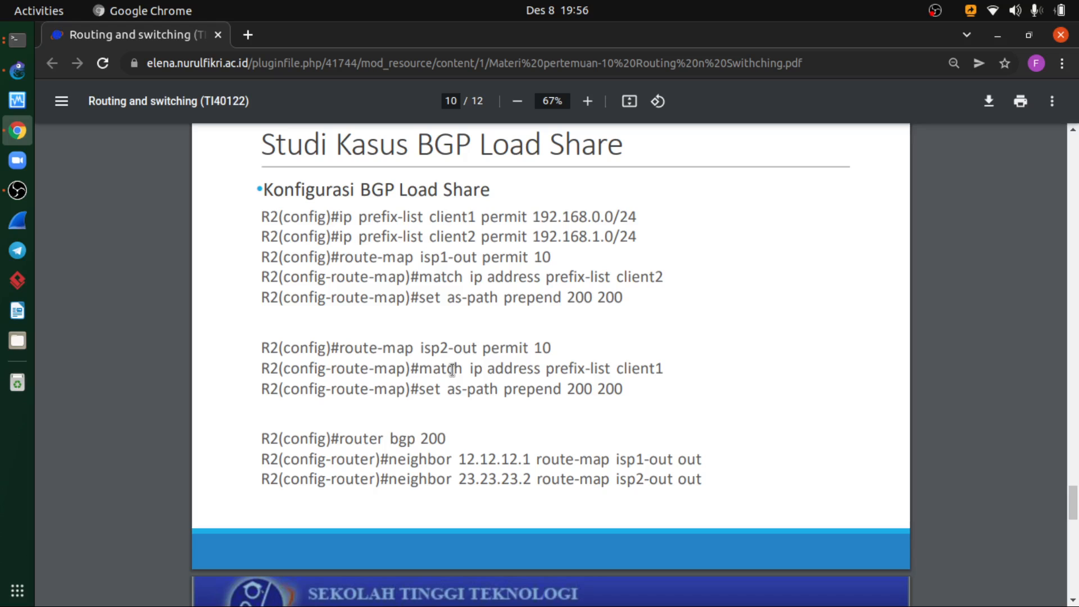
key("alt+Tab")
type("pem")
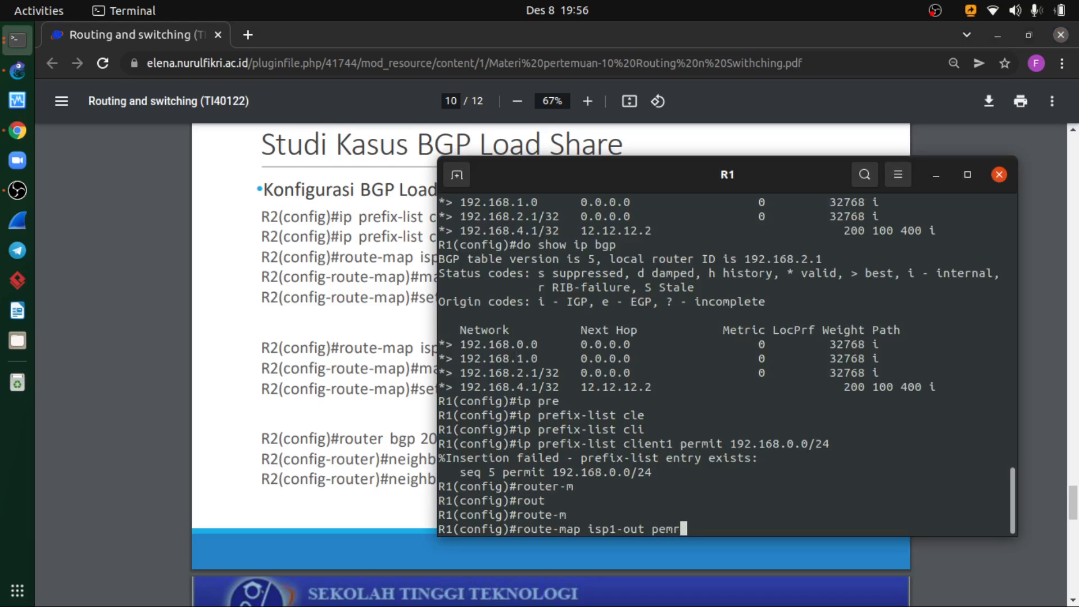
key("BackSpace")
type("rmit 10")
key("Return")
- Check the route-map section of the slide and exit R1's isp1-out route-map mode
left_click(352, 368)
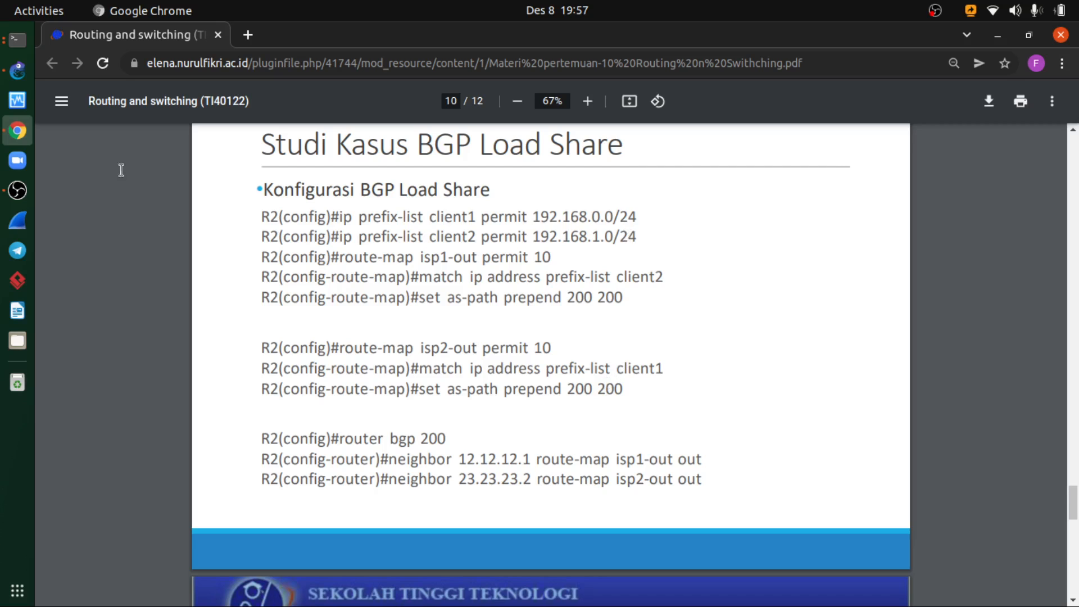
left_click(18, 39)
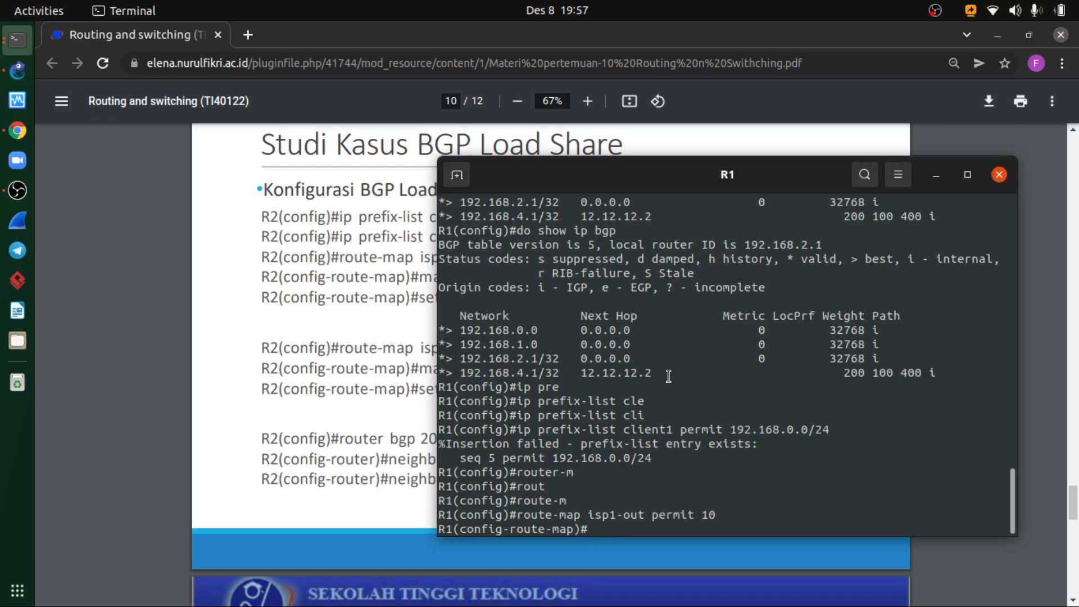
type("eix")
key("BackSpace")
type("xit")
key("Return")
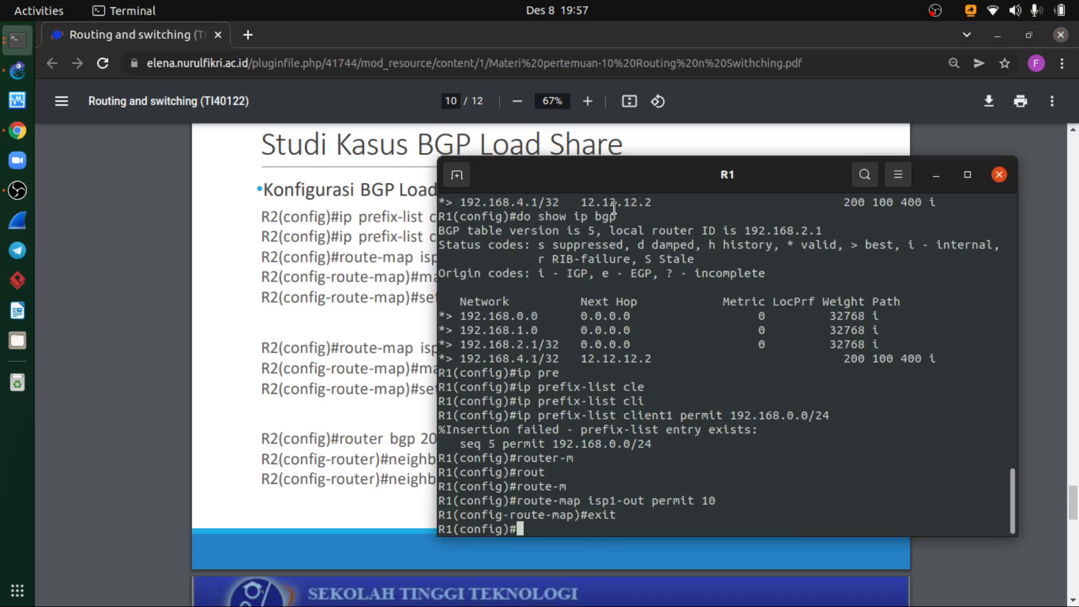
- Start another route-map command in R1's global configuration, correcting its spelling to the hyphenated form
mouse_move(593, 181)
left_mouse_down()
mouse_move(847, 193)
mouse_move(603, 189)
left_mouse_up()
type("route map")
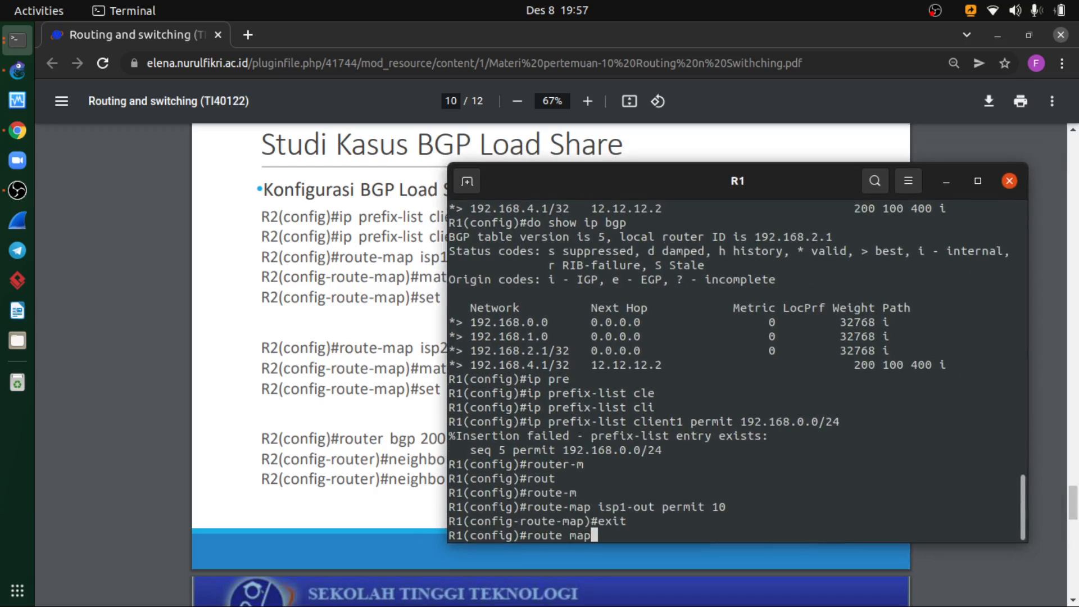
key("question")
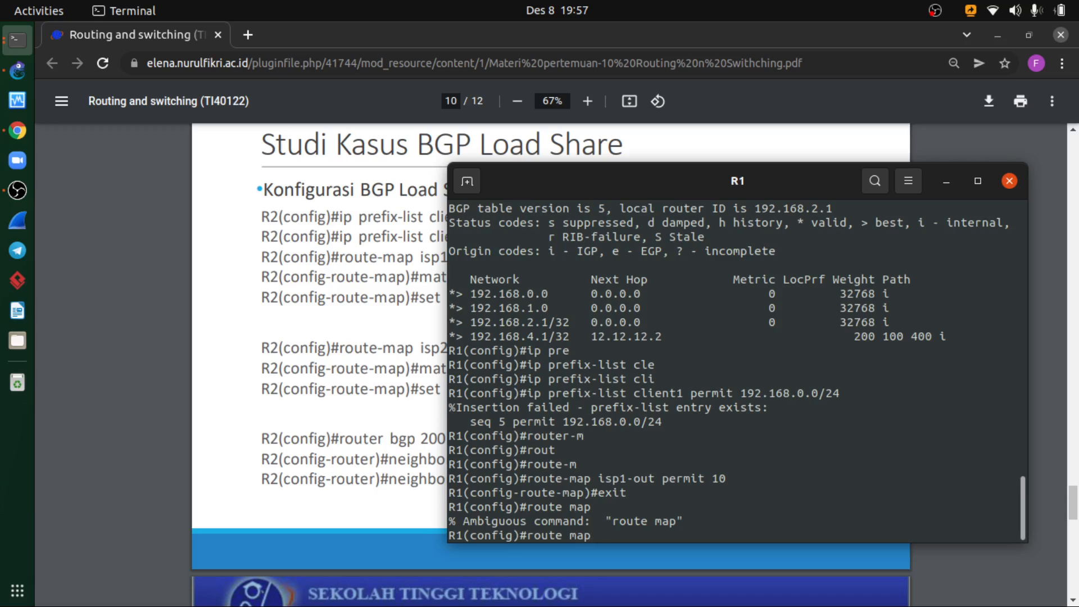
key("Left")
key("Left")
key("Left")
key("BackSpace")
type("-")
key("Right")
key("Right")
key("Right")
- Complete the pending route-map command with isp2-out permit 10 and run it on R1
type("isp2-out")
left_click_drag(574, 179, 531, 177)
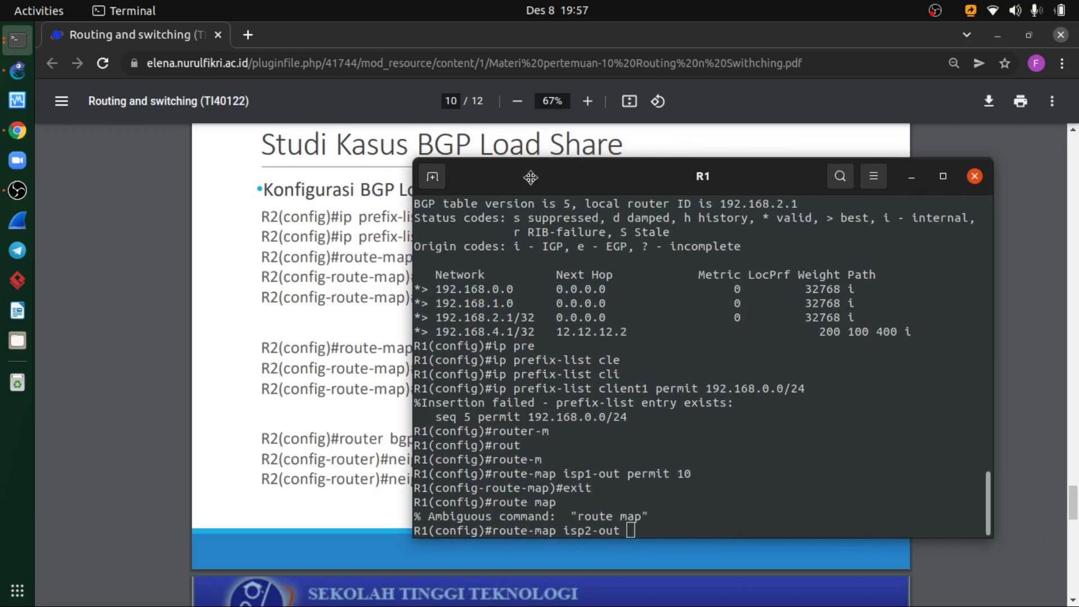
type("permit 10")
key("Return")
- Add match ip address prefix-list client1 to R1's isp2-out route-map, checking it against the slide
left_click_drag(530, 177, 649, 170)
type("mat")
key("Tab")
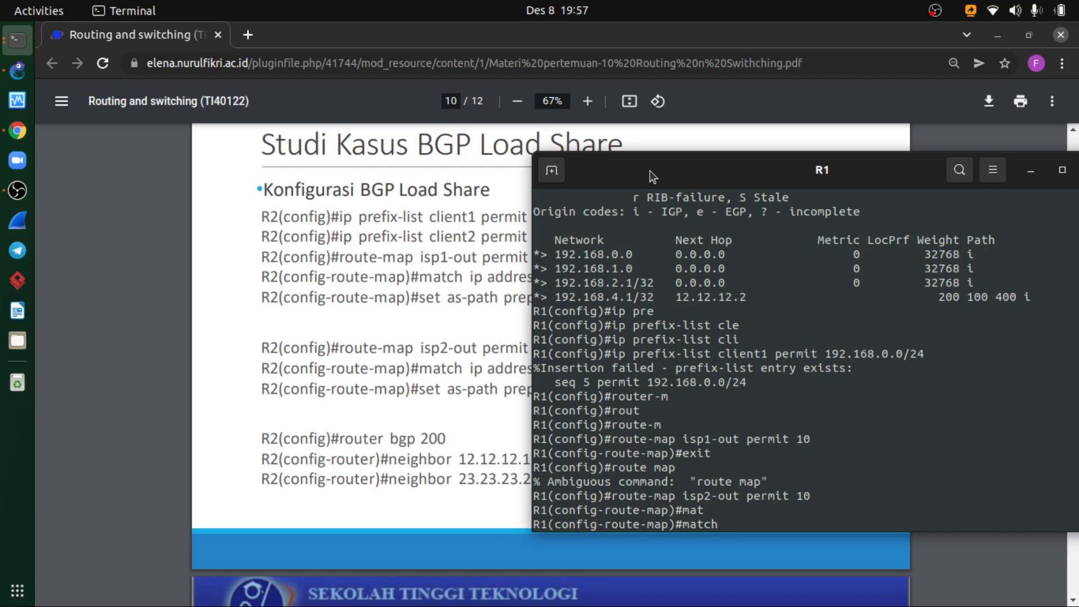
type("ip add")
key("Tab")
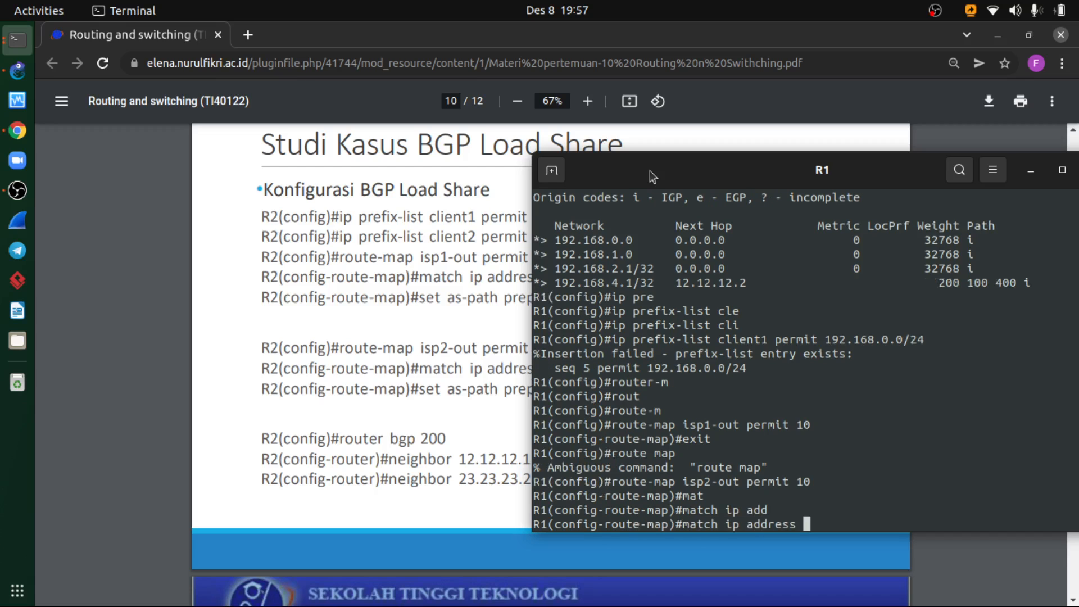
left_click(514, 331)
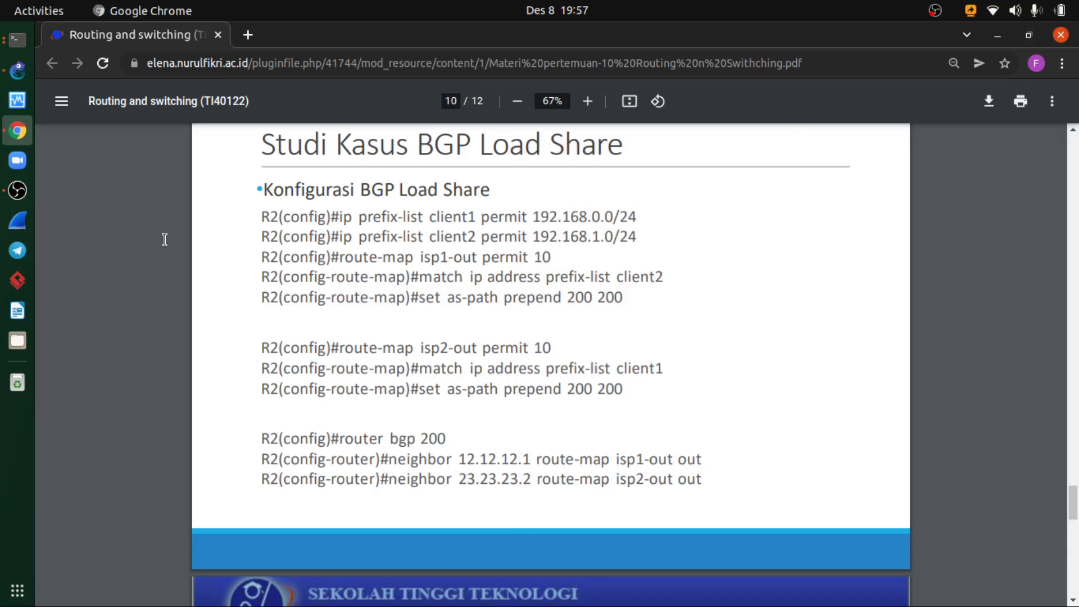
left_click(11, 41)
type("pre")
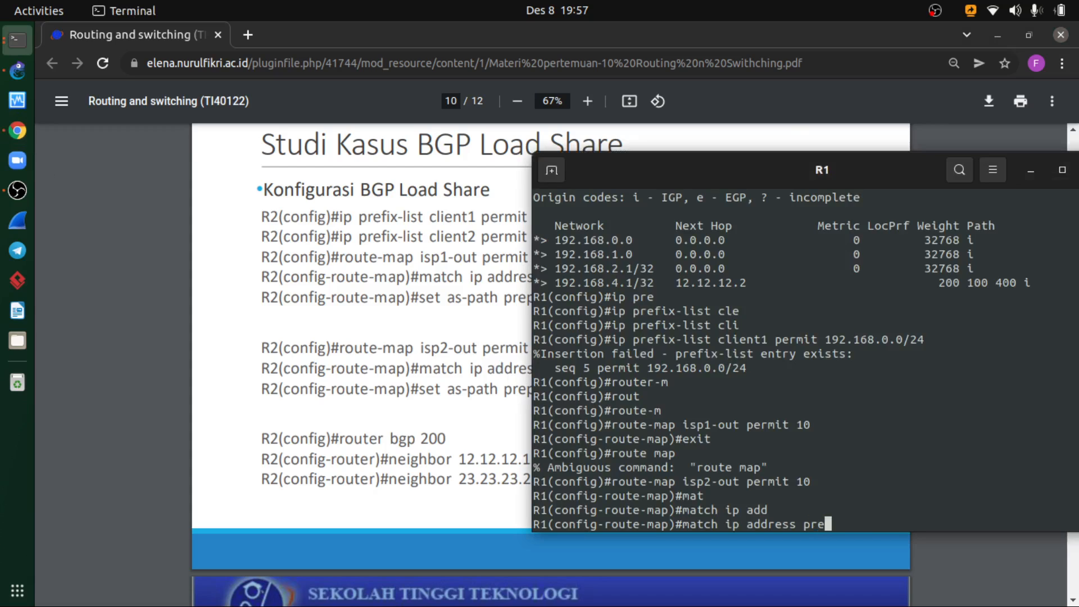
key("Tab")
type("client1")
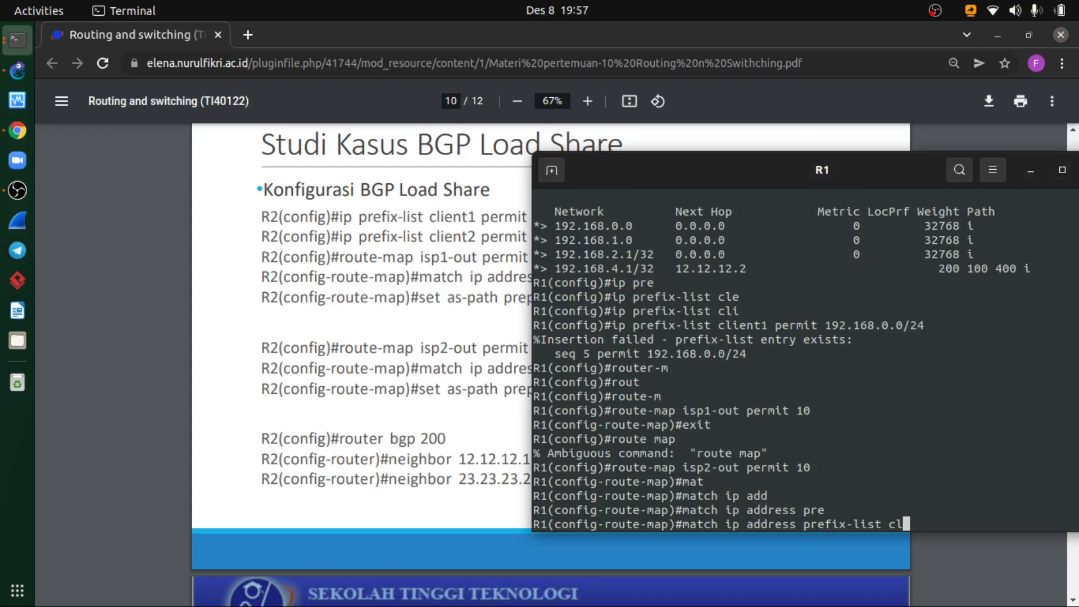
left_click(465, 257)
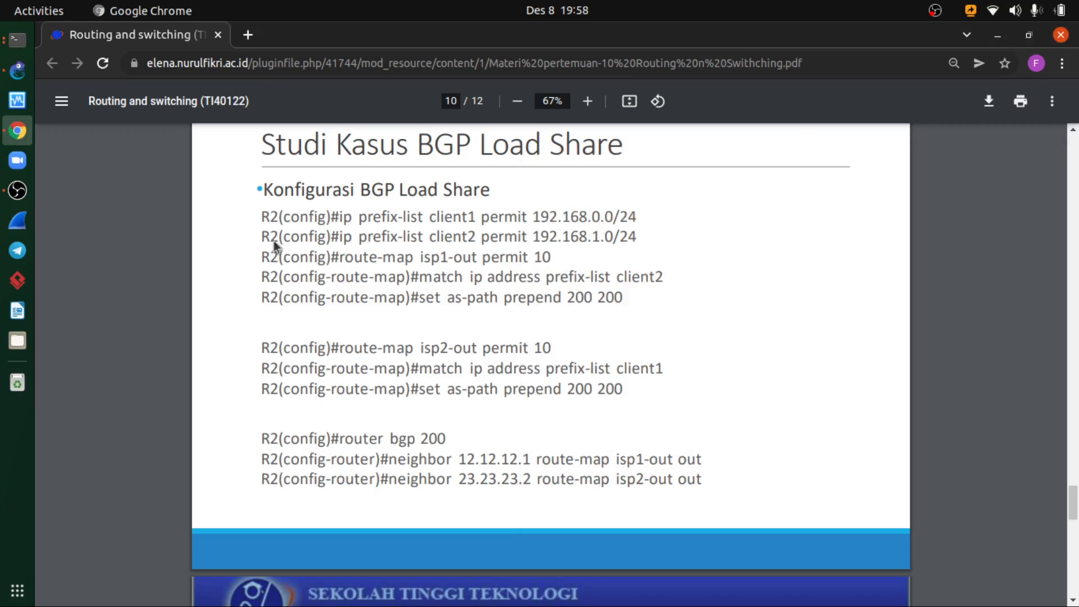
left_click(18, 39)
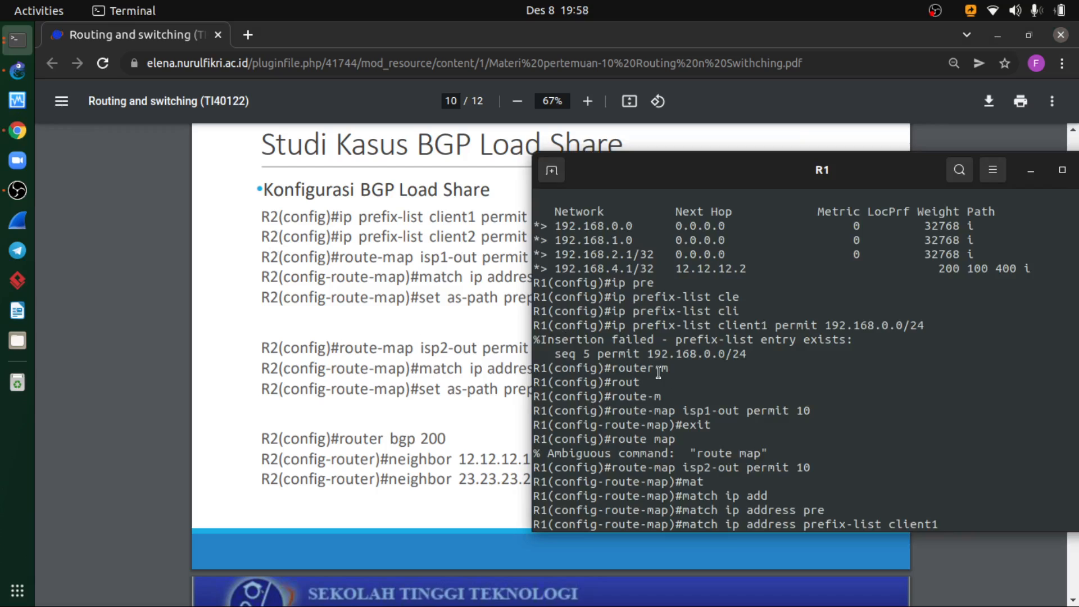
key("Return")
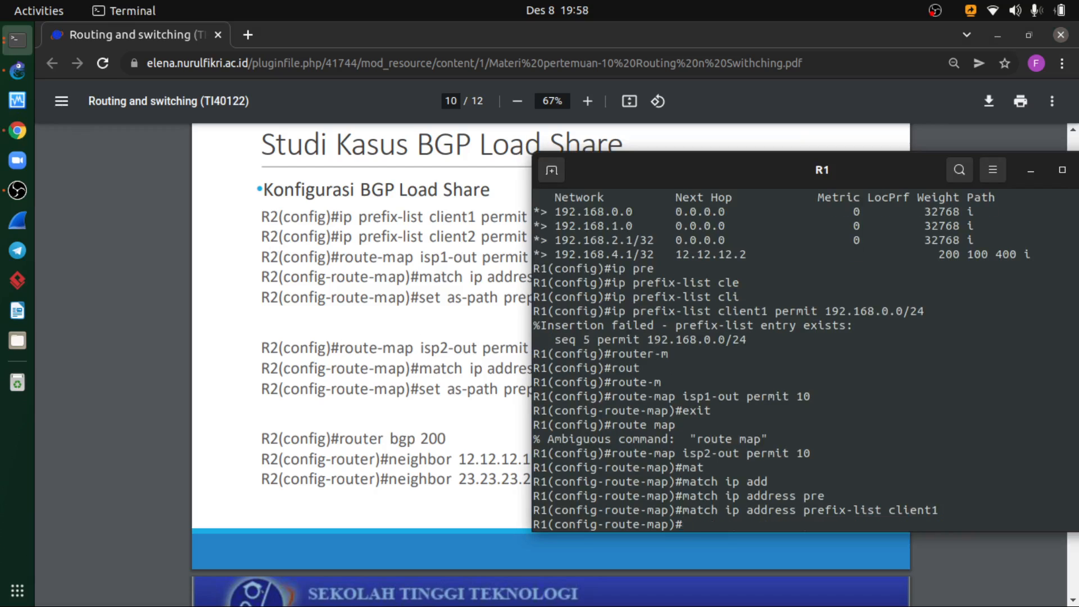
- Add set as-path prepend 200 200 to R1's isp2-out route-map following the slide, and exit route-map mode
type("set as-p")
key("Tab")
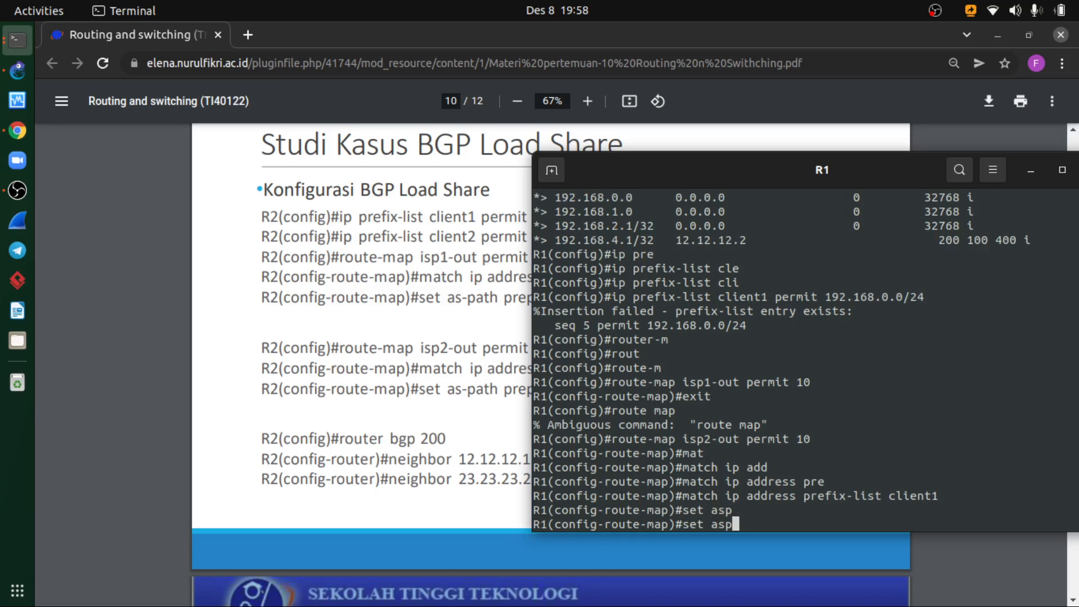
key("BackSpace")
key("Tab")
type("pre")
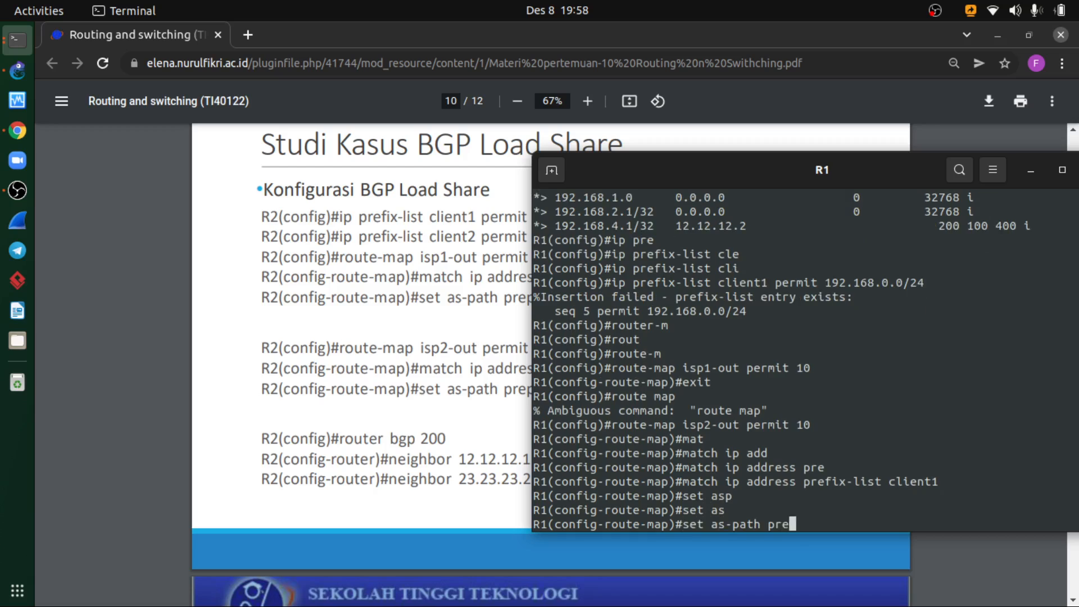
key("Tab")
left_click_drag(468, 392, 490, 395)
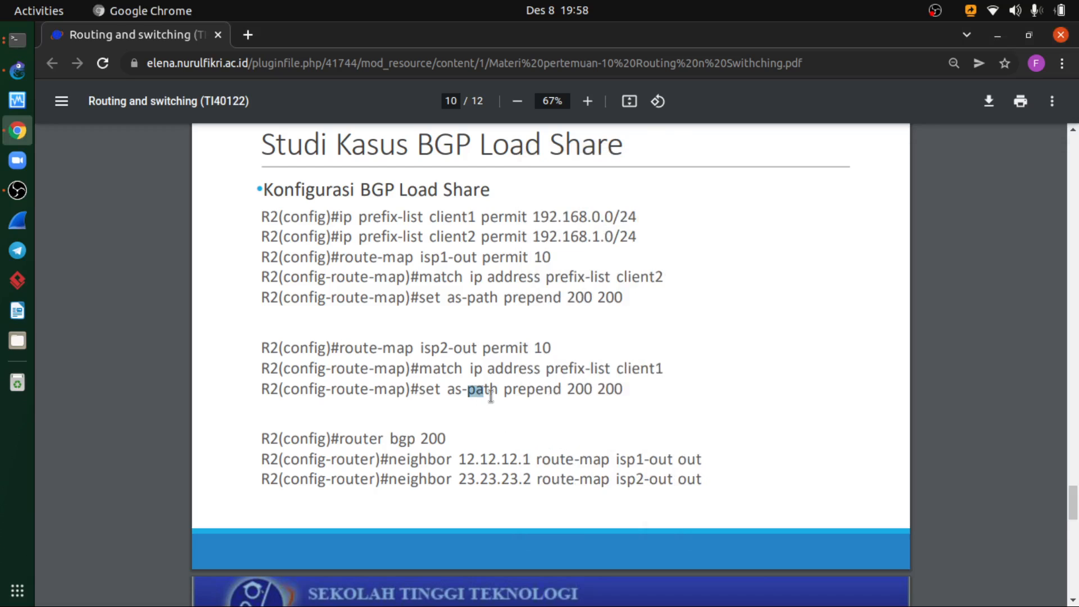
left_click(572, 389)
left_click(17, 39)
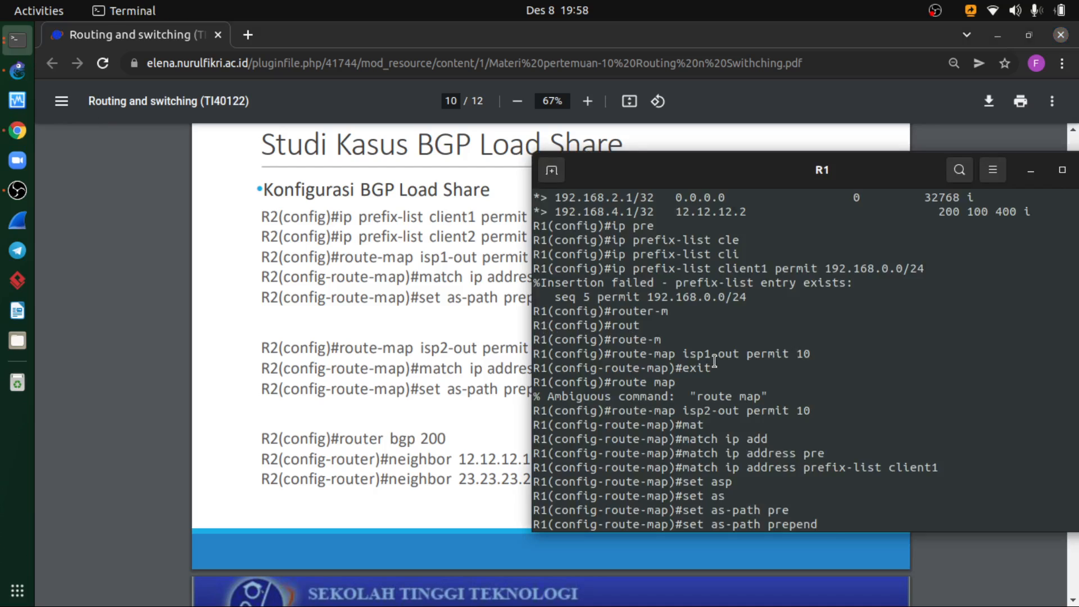
type("200 200")
key("Return")
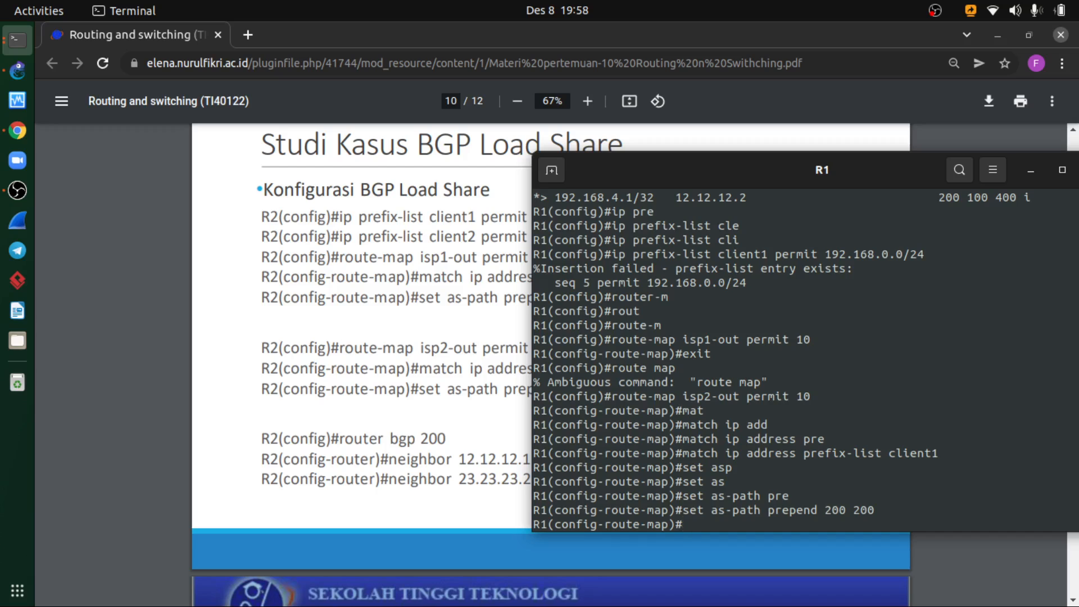
type("exit")
key("Return")
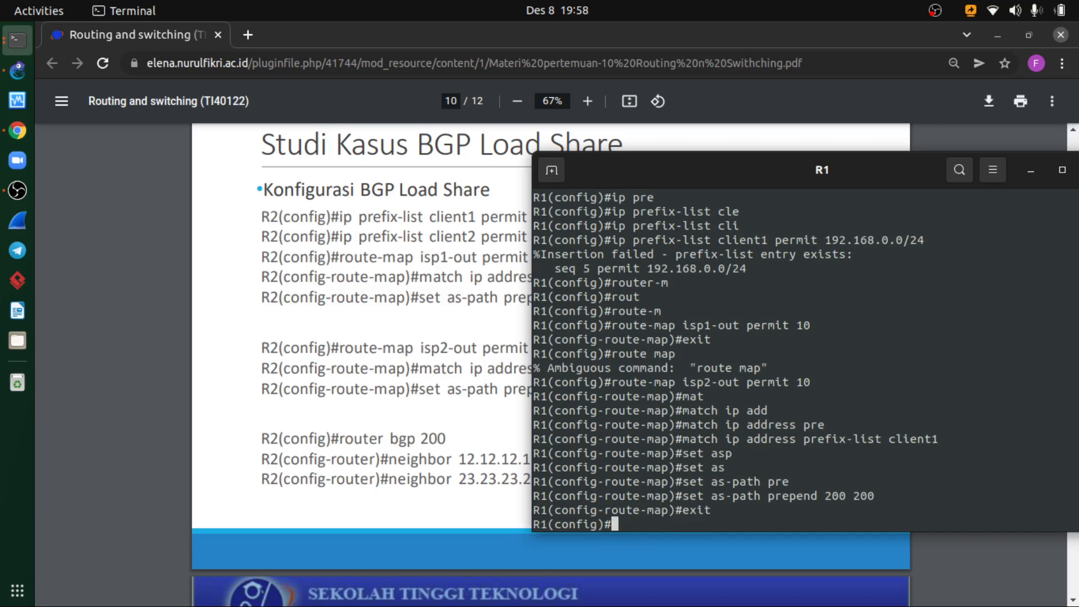
type("router bgp 200")
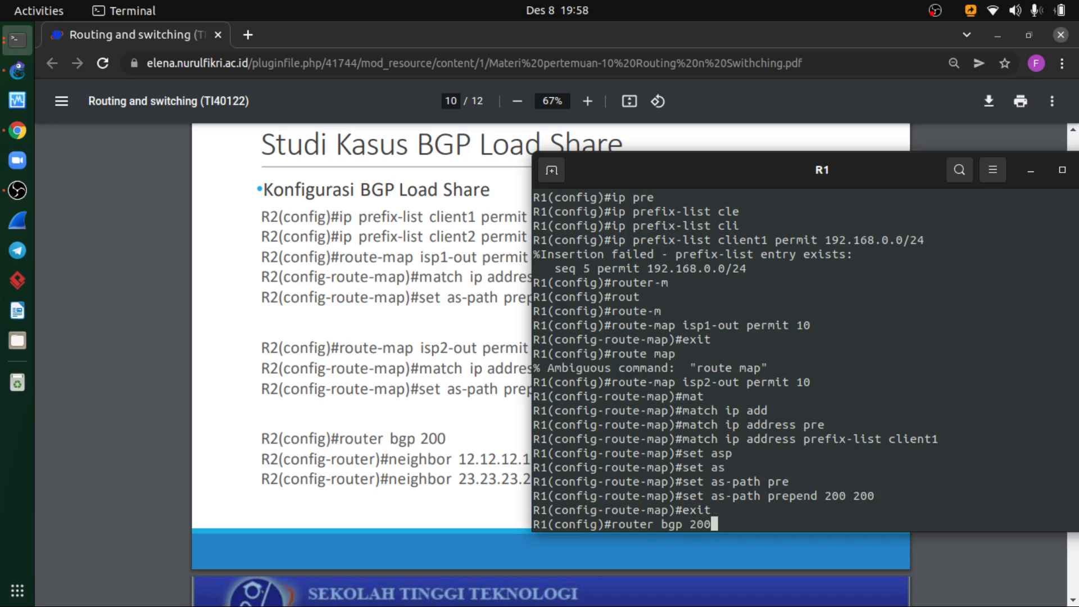
key("Return")
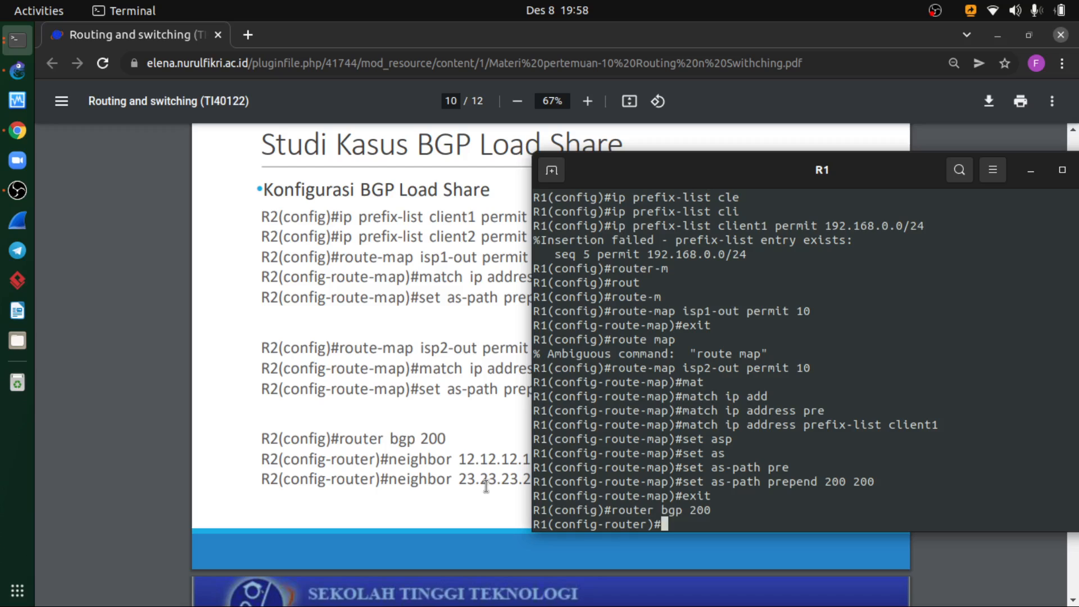
type("neig")
key("BackSpace")
key("BackSpace")
key("BackSpace")
key("BackSpace")
type("exit")
key("Return")
- Display R1's BGP table with do show ip bgp
type("do sh")
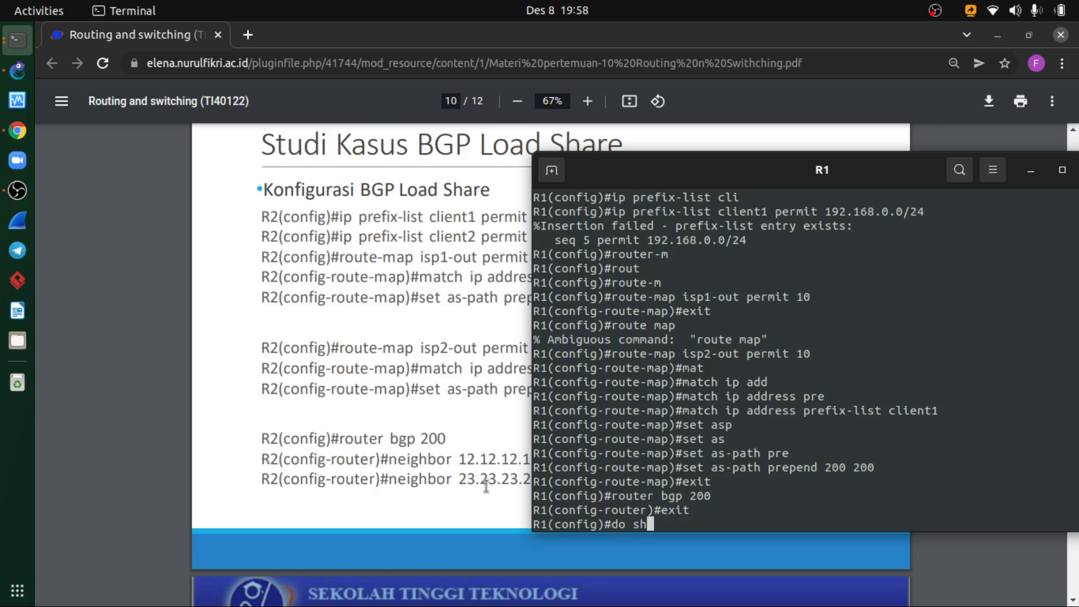
left_click_drag(723, 190, 552, 179)
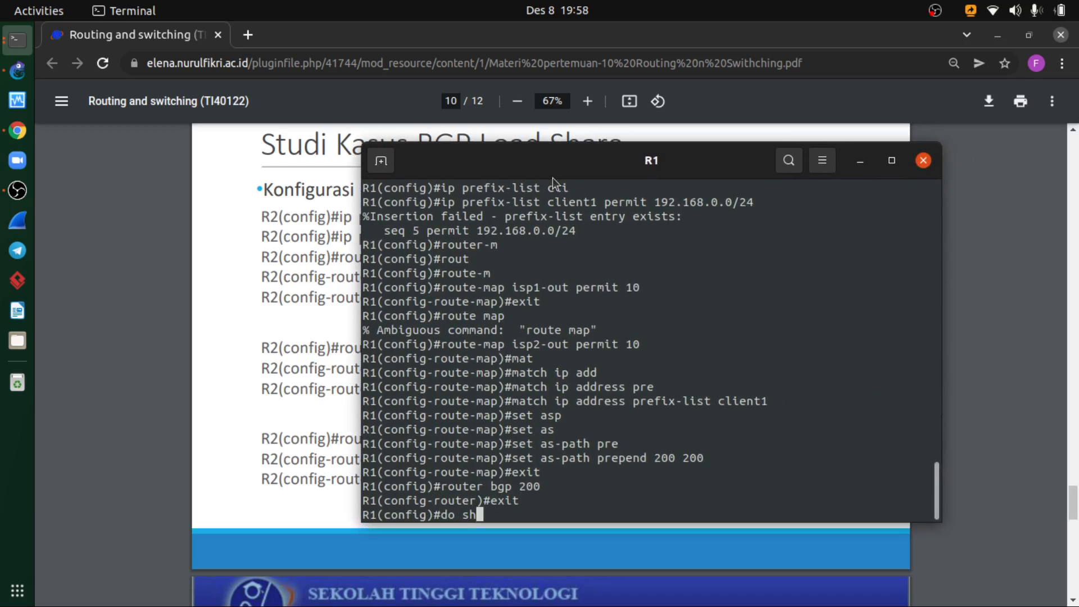
type("ow ip  bgp")
key("Return")
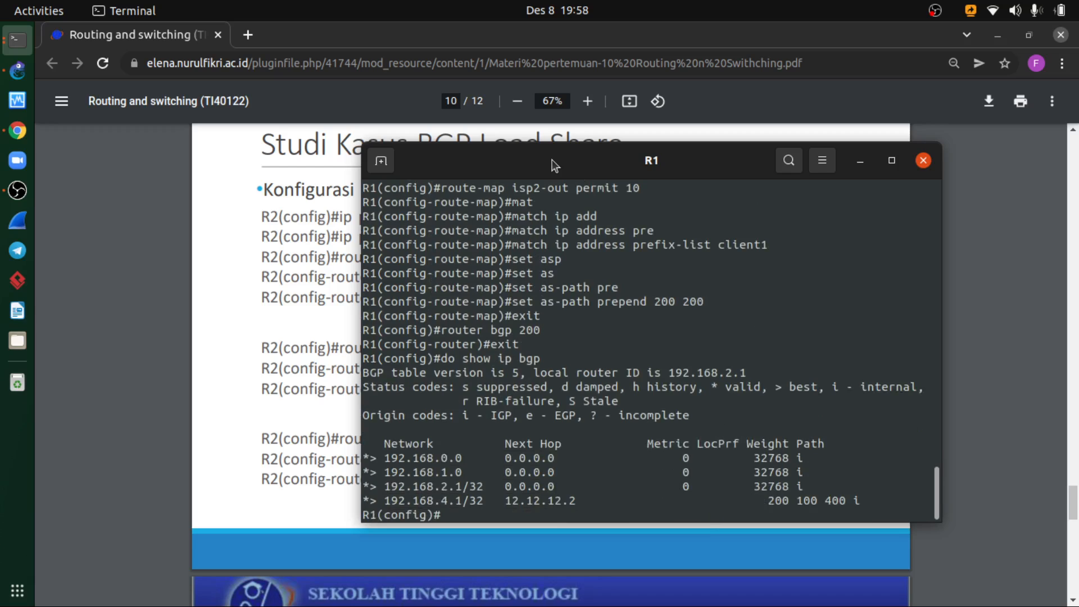
- Try to display a summary on R1 with do show ip summary
key("Up")
key("BackSpace")
key("BackSpace")
key("BackSpace")
type("summary")
key("Return")
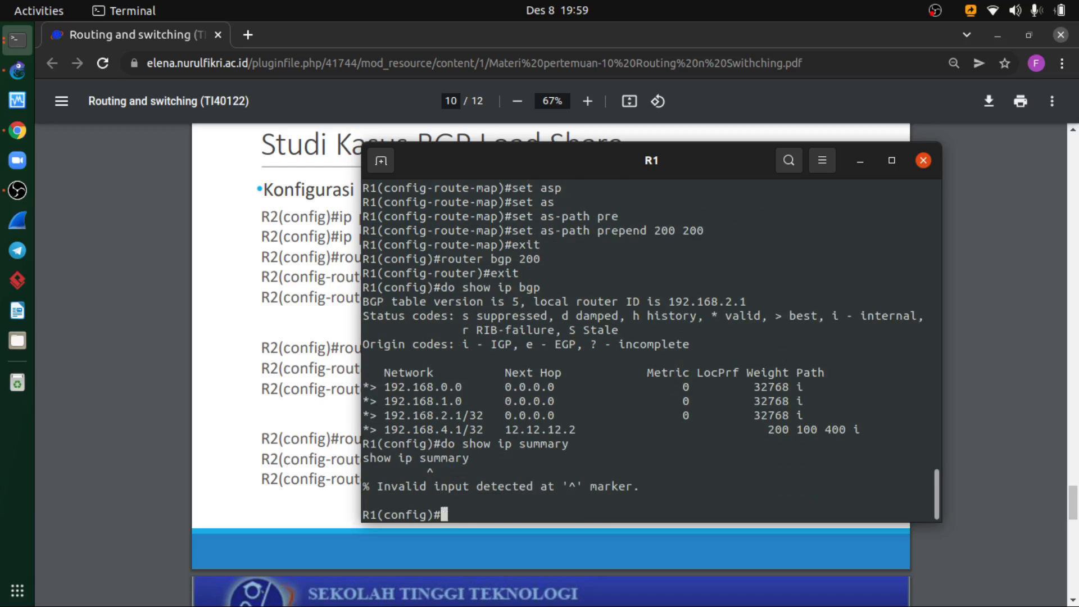
- Display R1's BGP neighbor summary with do show ip bgp summary
key("Up")
key("Left")
key("Left")
key("Left")
key("Left")
key("Left")
key("Left")
key("Left")
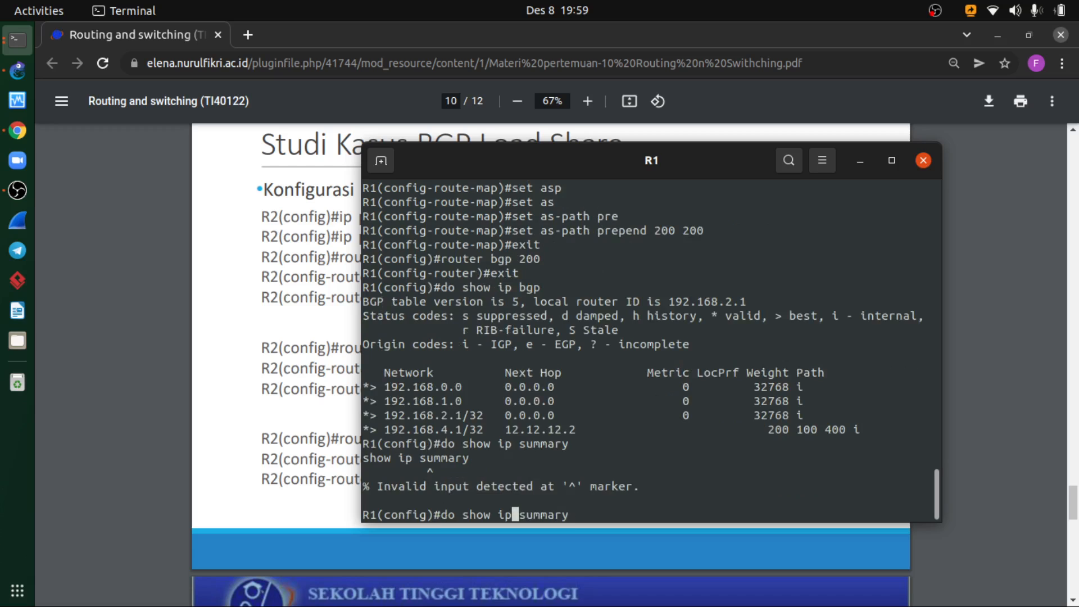
type("bgp")
key("Return")
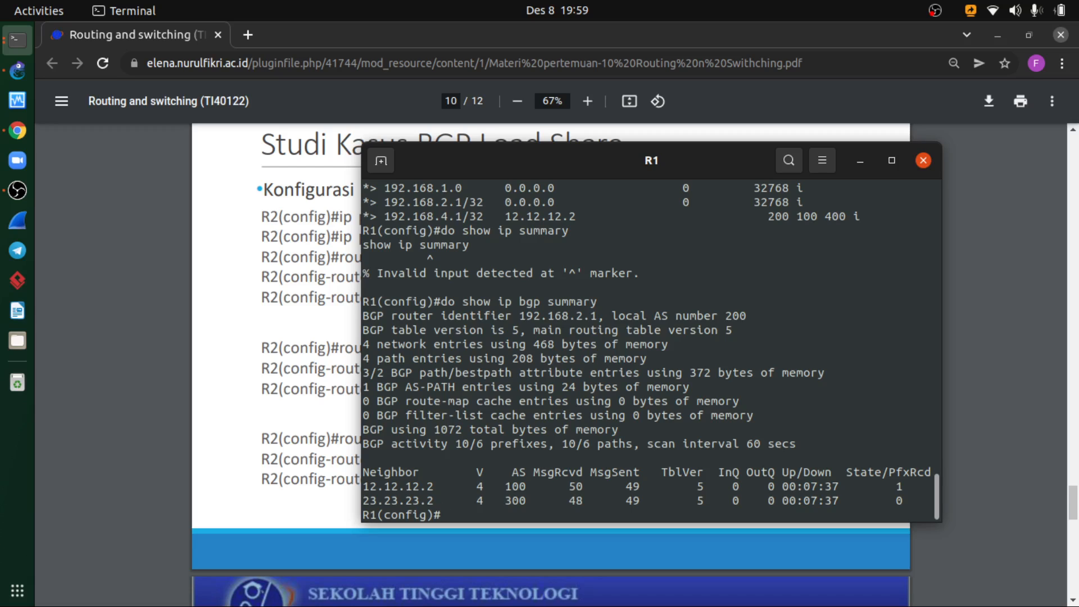
- Check the neighbor route-map commands on the BGP Load Share slide and close R1's console
left_click(287, 456)
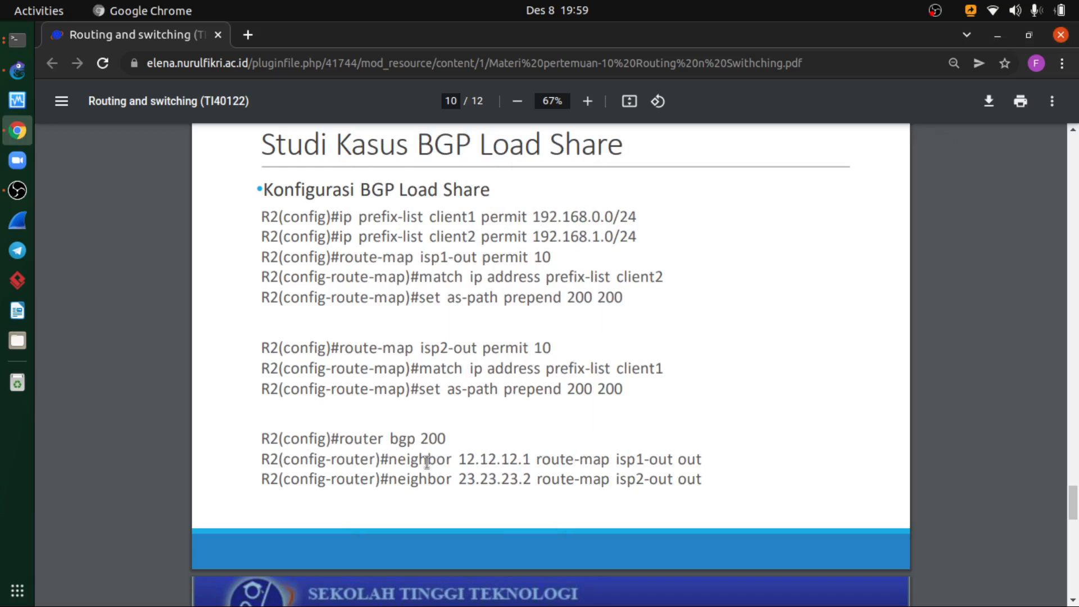
left_click(18, 39)
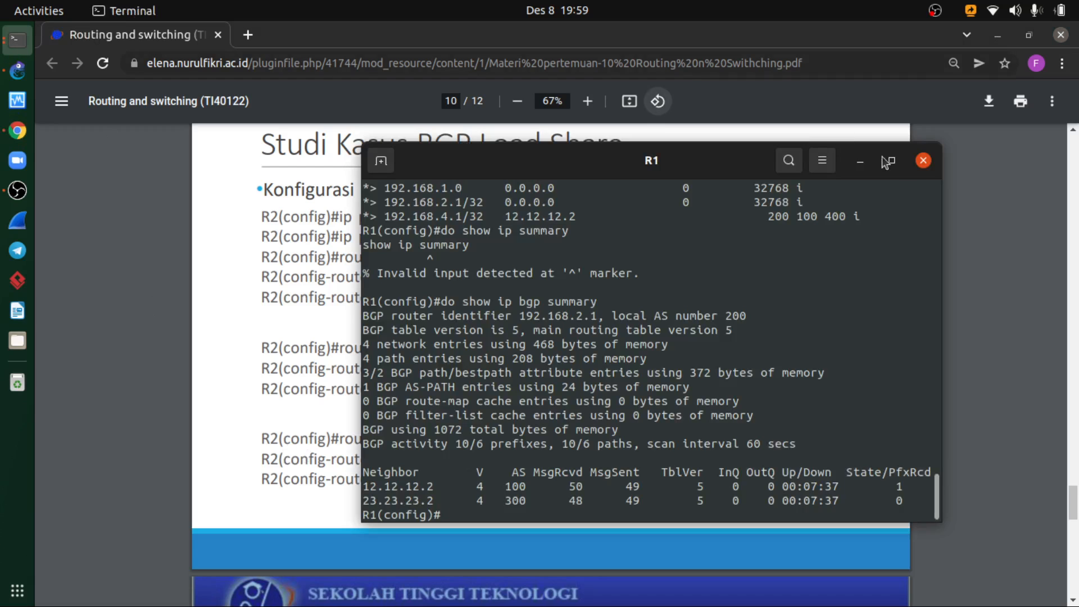
left_click(915, 162)
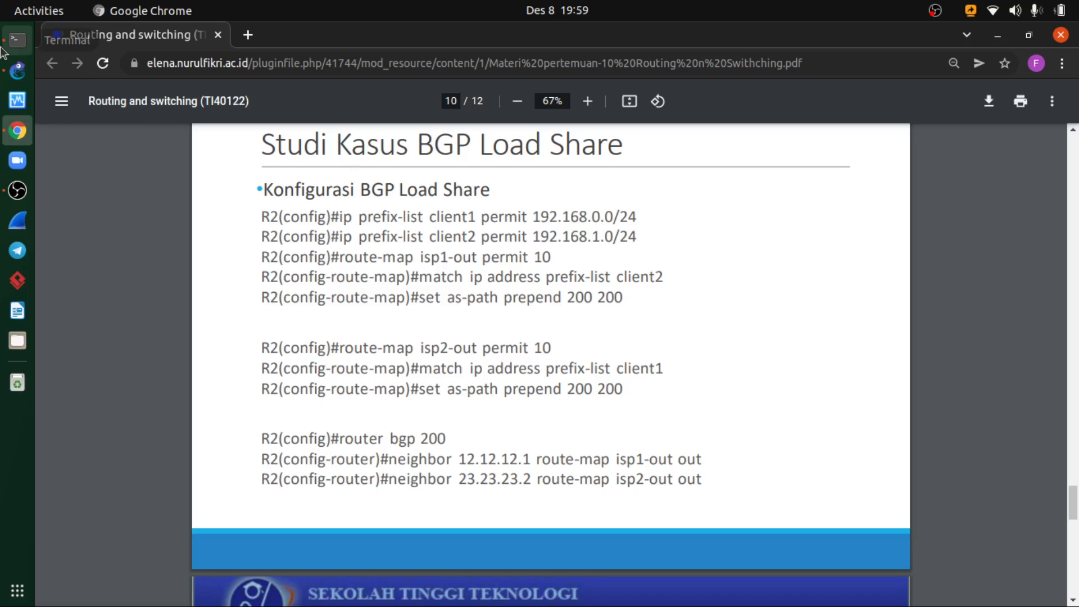
- Bring up R4's console and run show ip bgp twice to check its BGP table
left_click(31, 39)
key("Up")
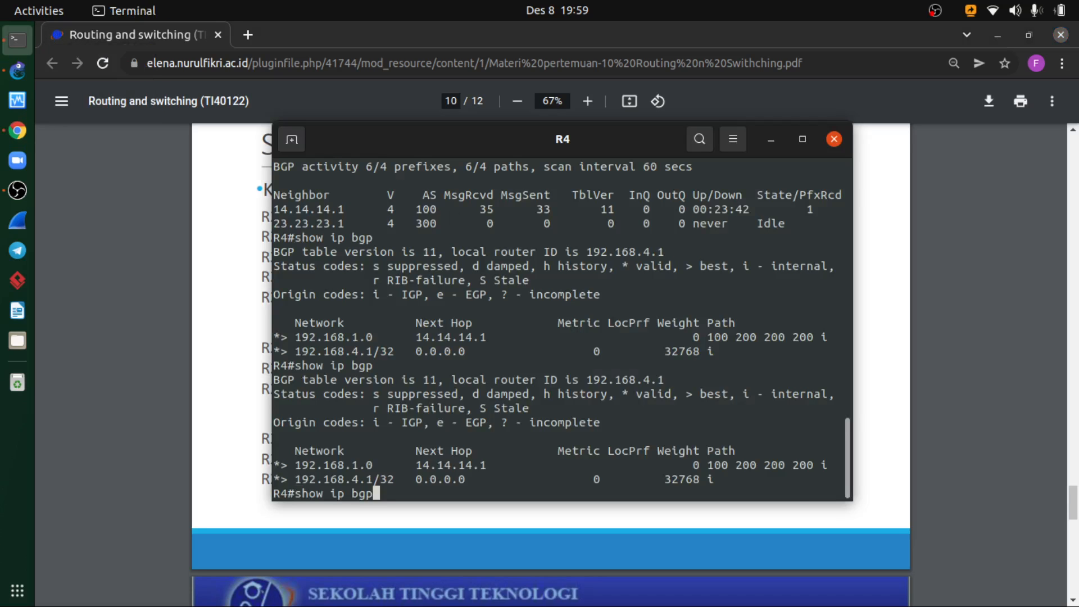
key("Return")
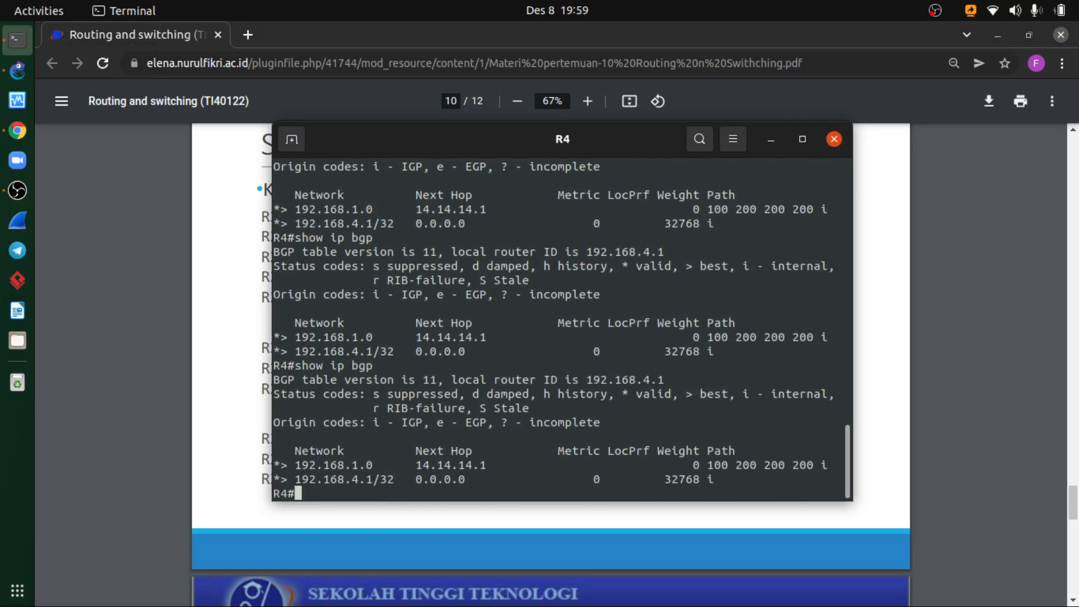
key("Up")
key("Return")
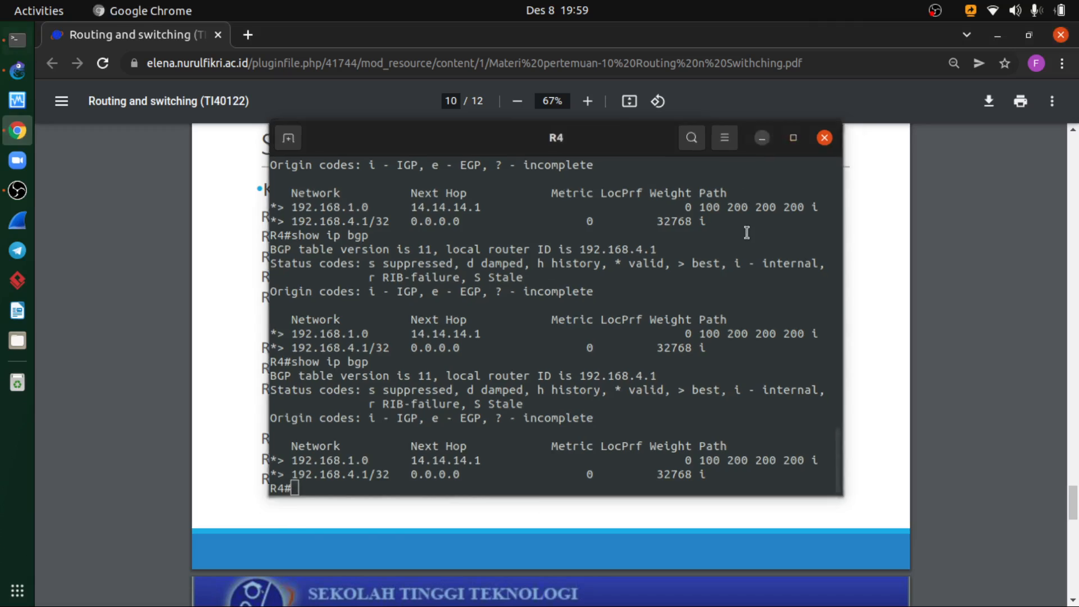
- Review the R4 verification example on page 11 of the slides and place R4's console beside it for comparison
left_click(770, 139)
scroll(517, 349, "down", 3)
scroll(517, 348, "down", 4)
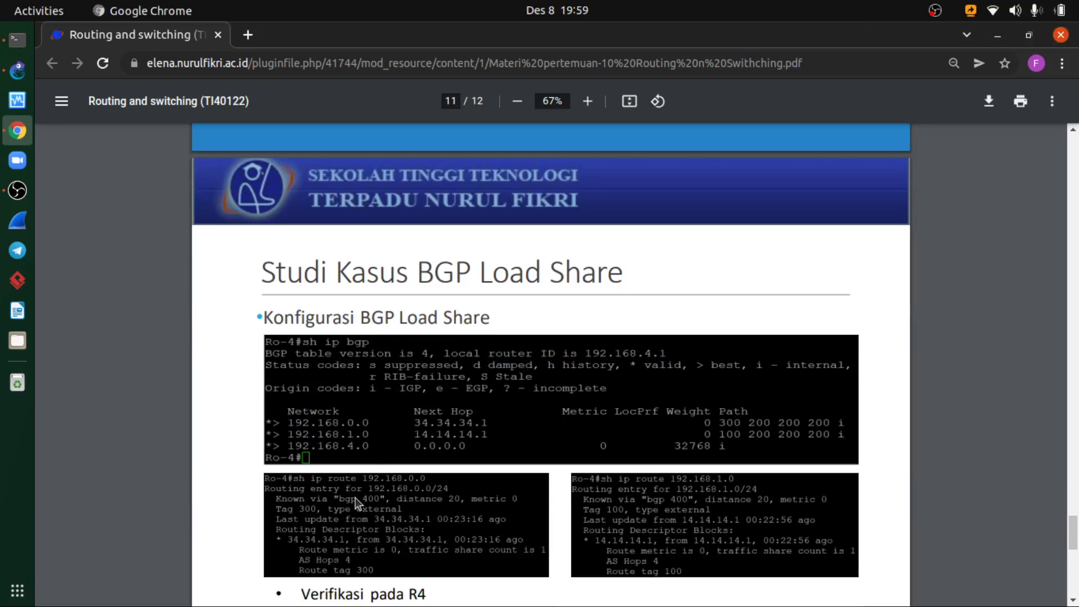
scroll(366, 483, "down", 1)
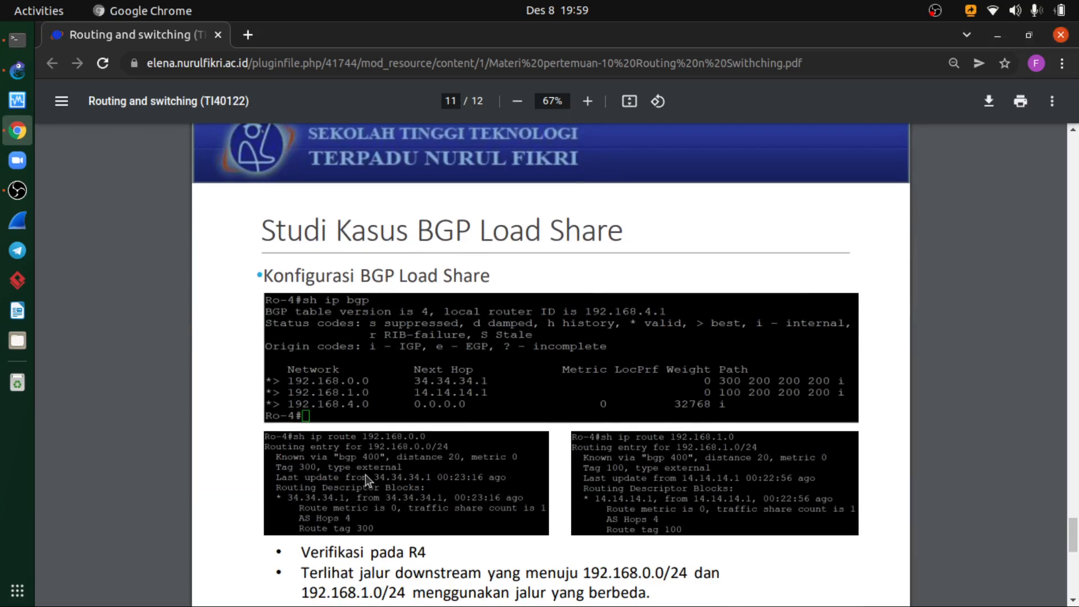
left_click(25, 50)
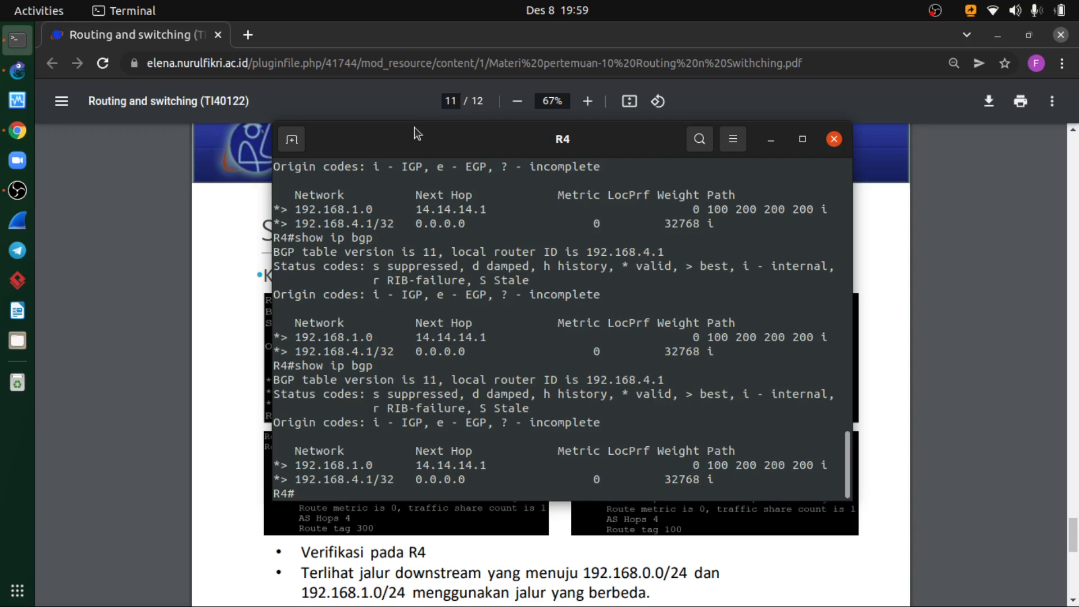
left_click_drag(419, 138, 605, 162)
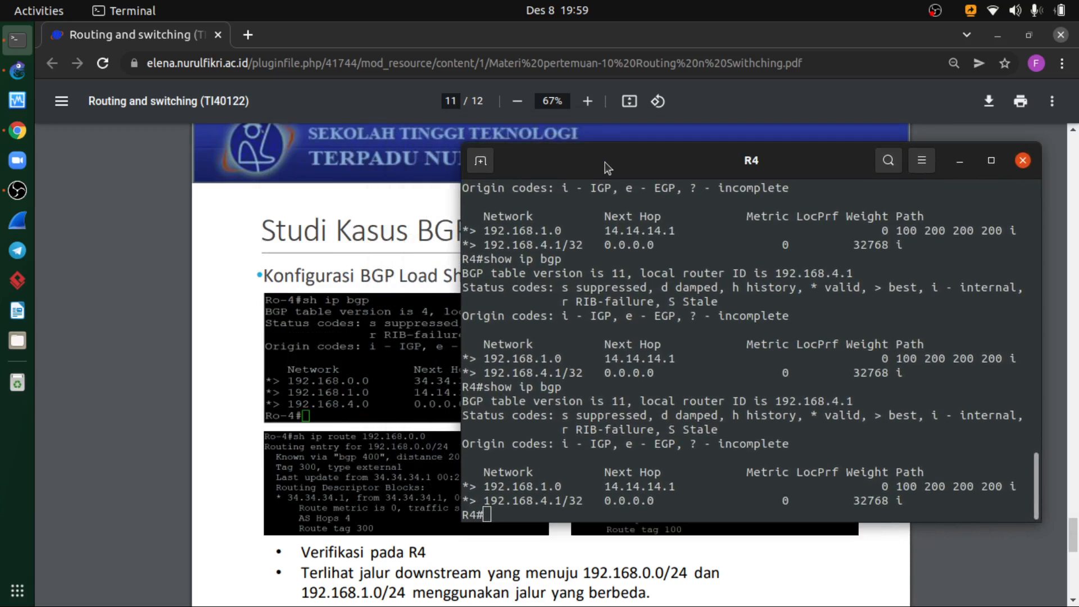
- Look up the route to 192.168.0.0 on R4 with sh ip route 192.168.0.0
type("sh ip route 192.1")
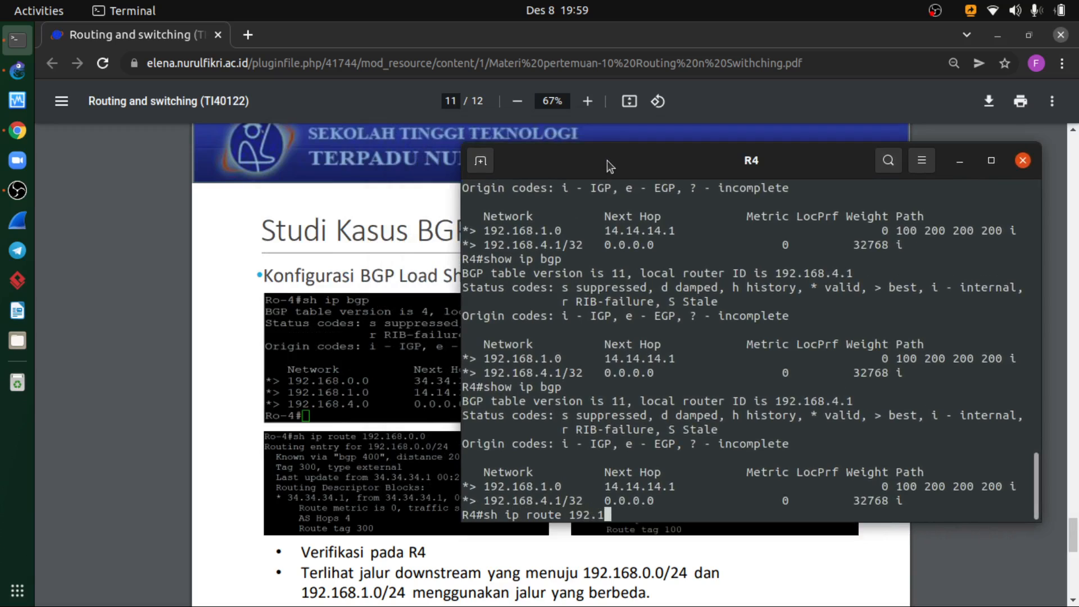
type("68.0.0")
key("Return")
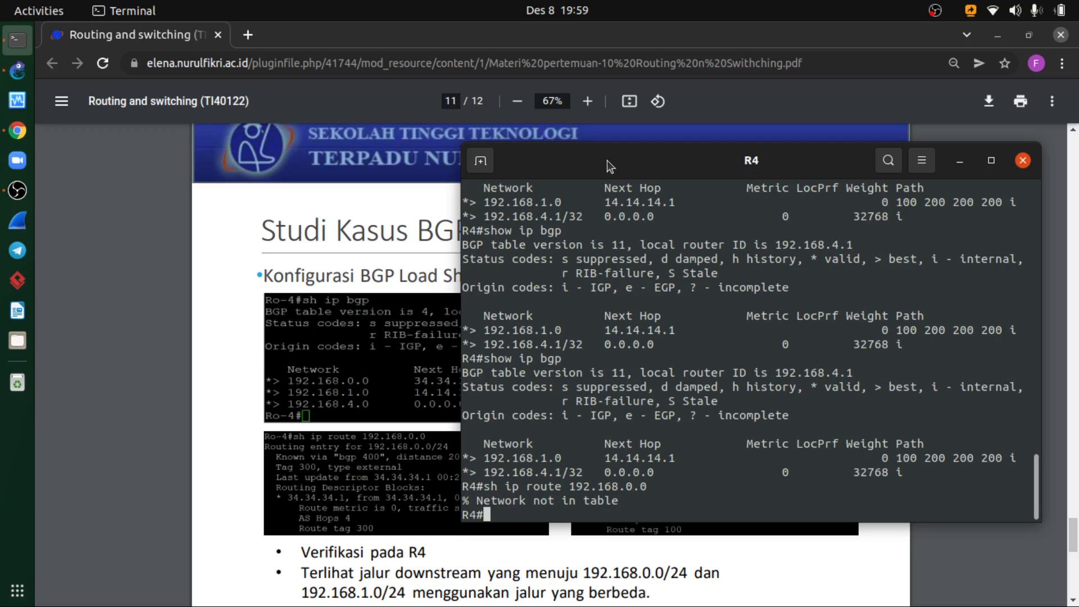
- Run show ip bgp again on R4 to compare its BGP table with the slide
key("Up")
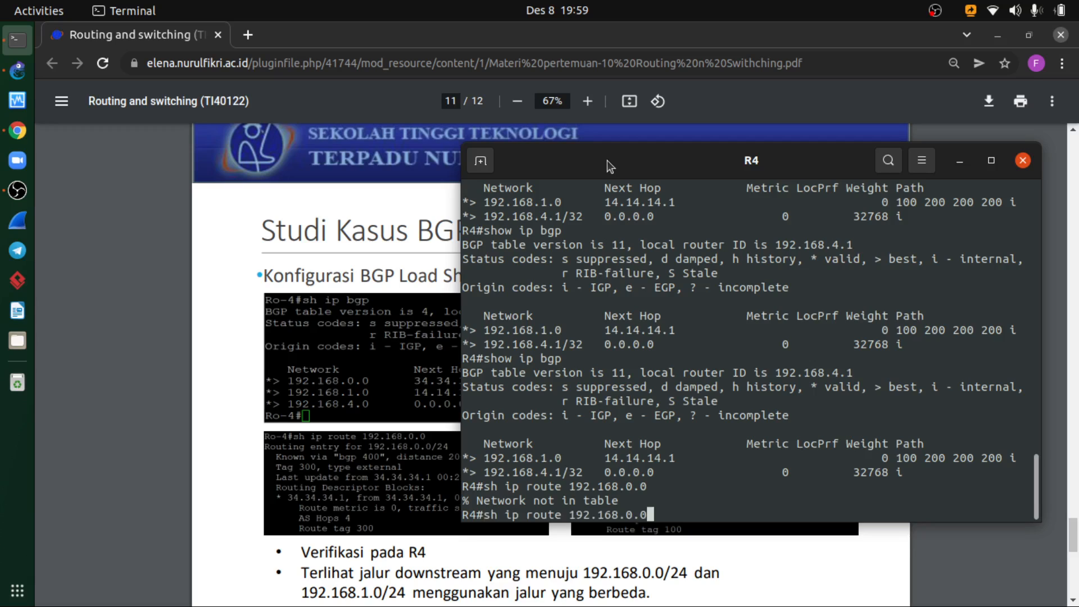
key("Up")
key("Return")
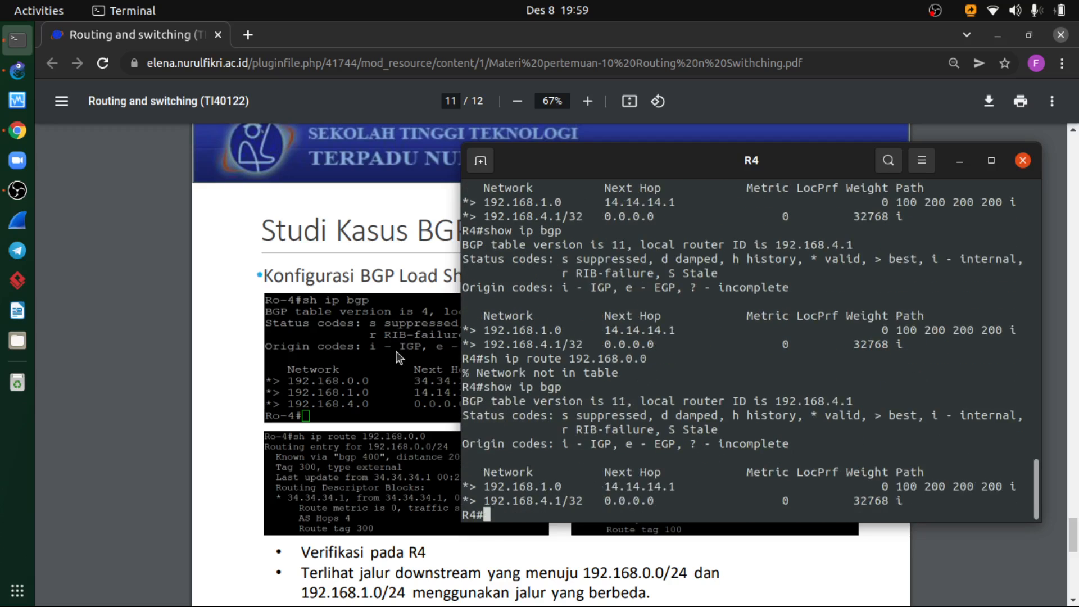
- Look up the route to 192.168.1.0 on R4 with sh ip route 192.168.1.0
key("Up")
key("Up")
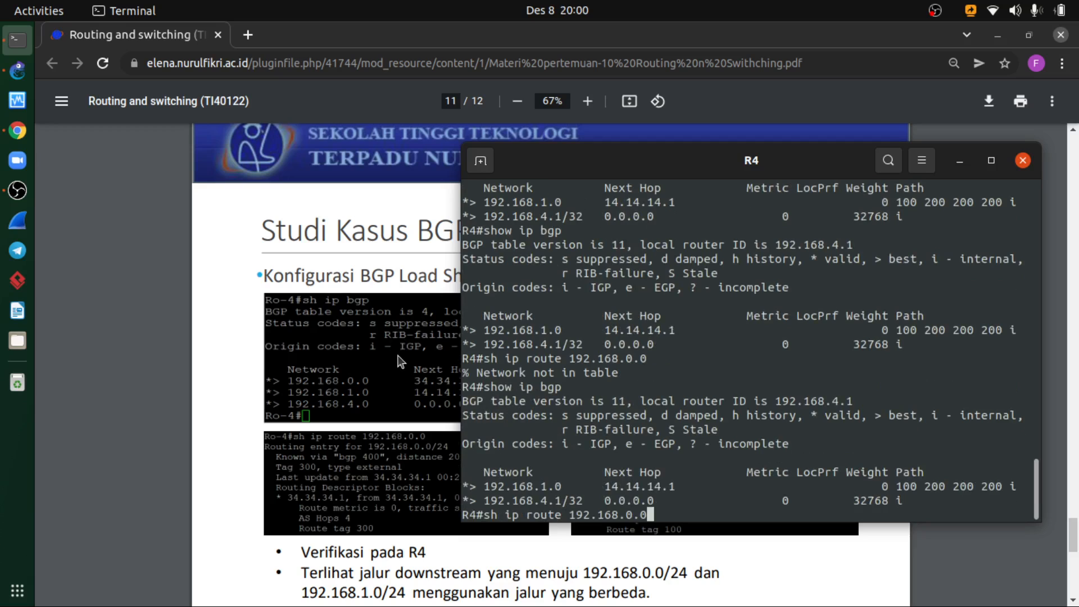
key("Left")
key("BackSpace")
type("1")
key("Return")
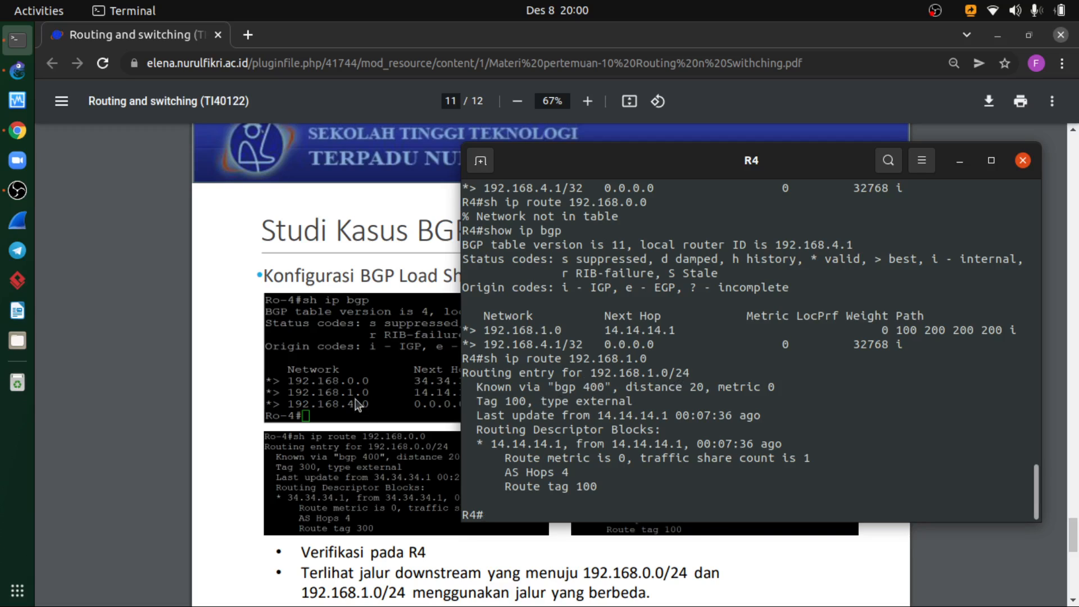
- Compare R4's route output with the 192.168.0.0 and 192.168.1.0 route examples on page 11 of the slides
key("alt+Tab")
scroll(585, 472, "down", 3)
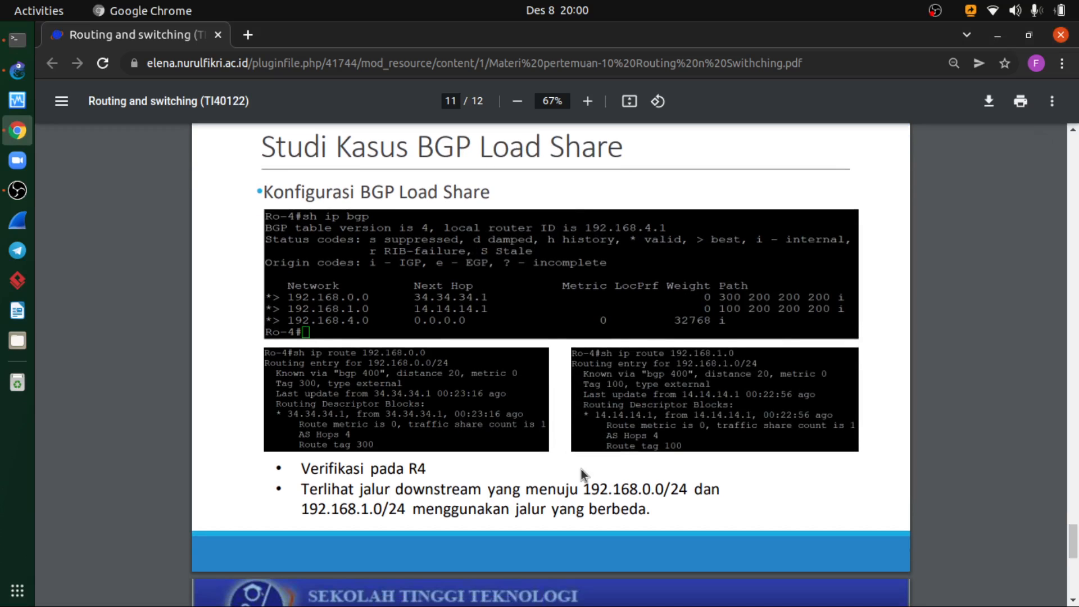
scroll(613, 496, "up", 1)
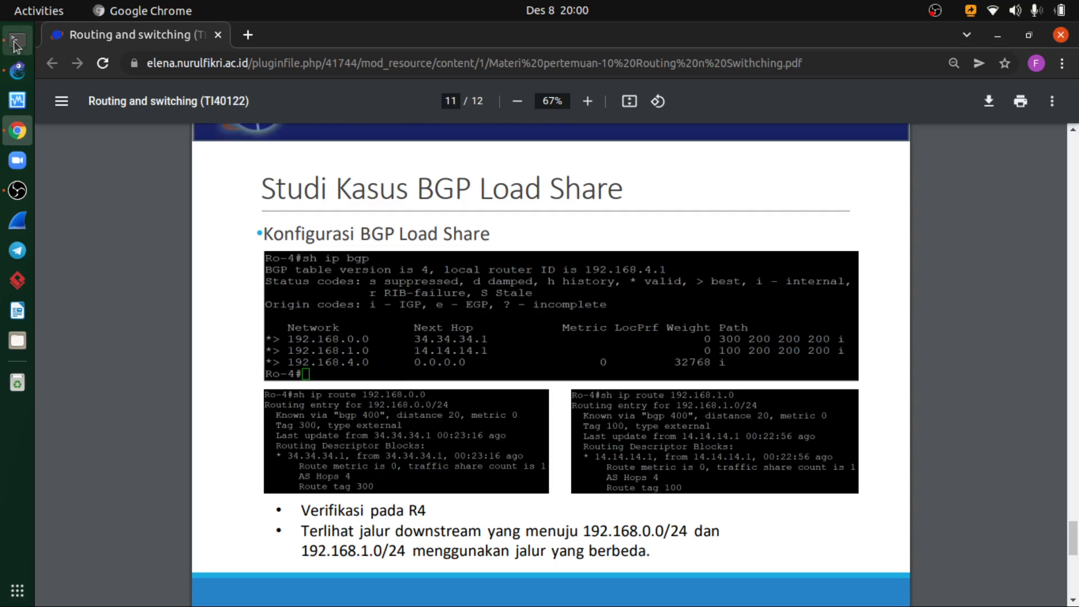
key("alt+Tab")
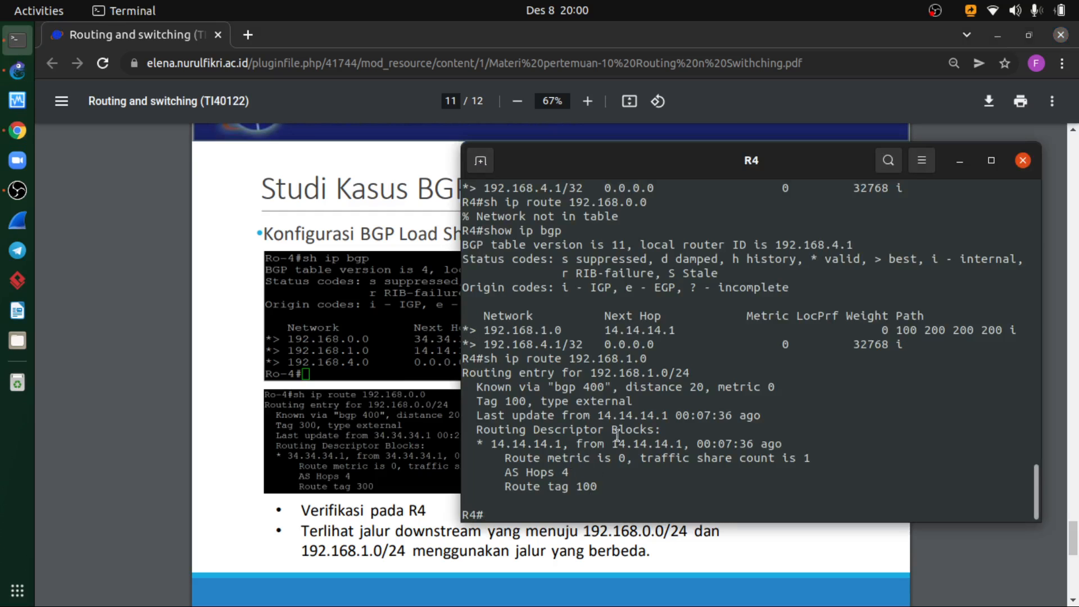
left_click(434, 519)
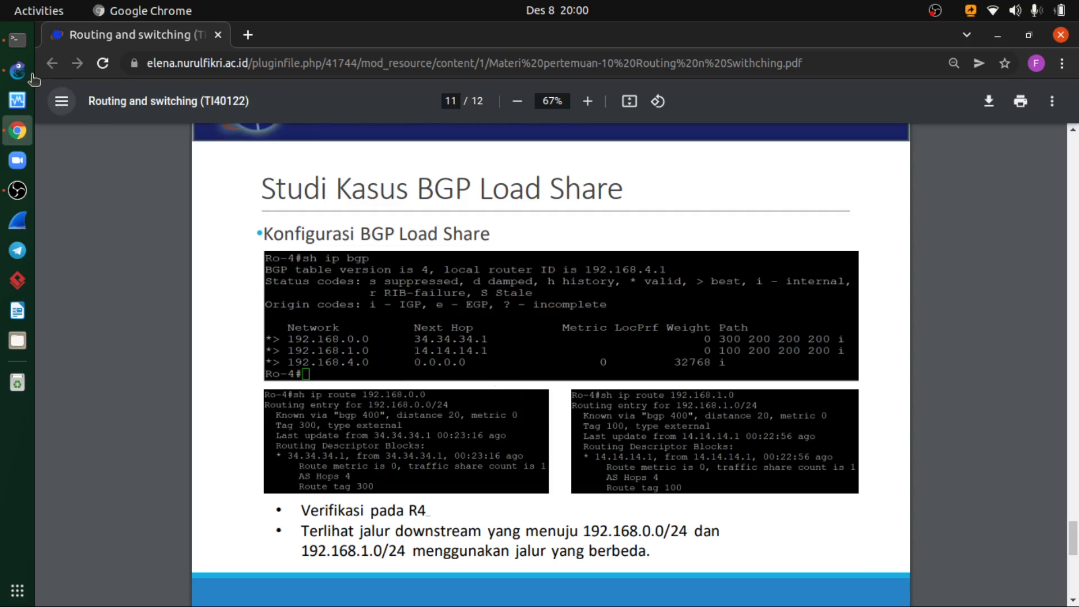
left_click(16, 39)
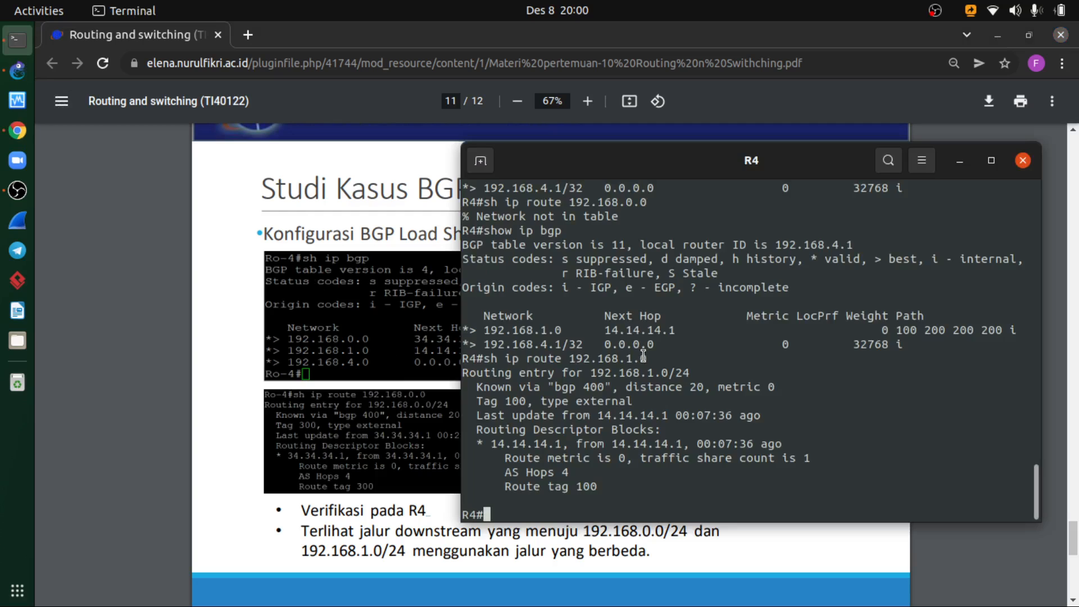
- Try to display R4's BGP table with do show ip bgp
type("do show ip bg")
type("p")
key("Return")
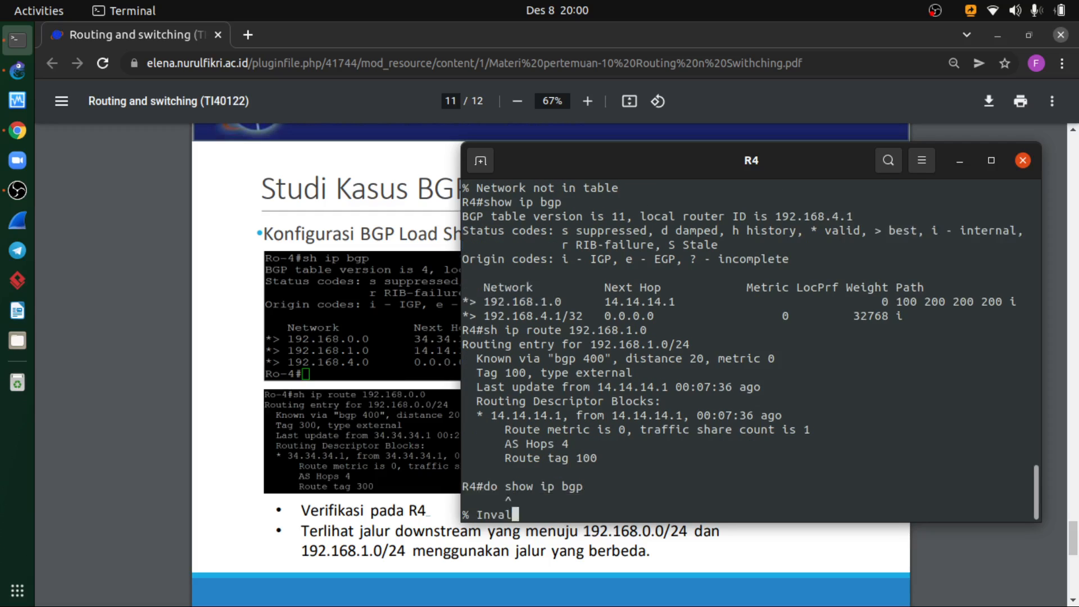
- Remove the do prefix from the last command and run show ip bgp on R4
key("Up")
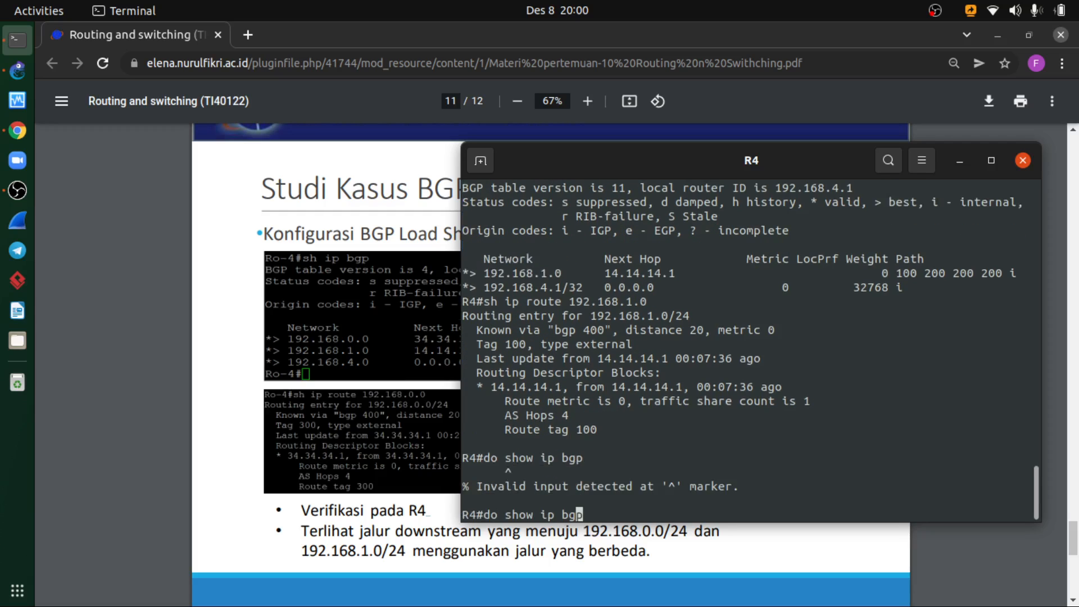
key("Left")
key("Left")
key("Left")
key("Left")
key("Left")
key("Left")
key("Left")
key("Left")
key("Left")
key("Left")
key("Left")
key("Right")
key("BackSpace")
key("BackSpace")
key("BackSpace")
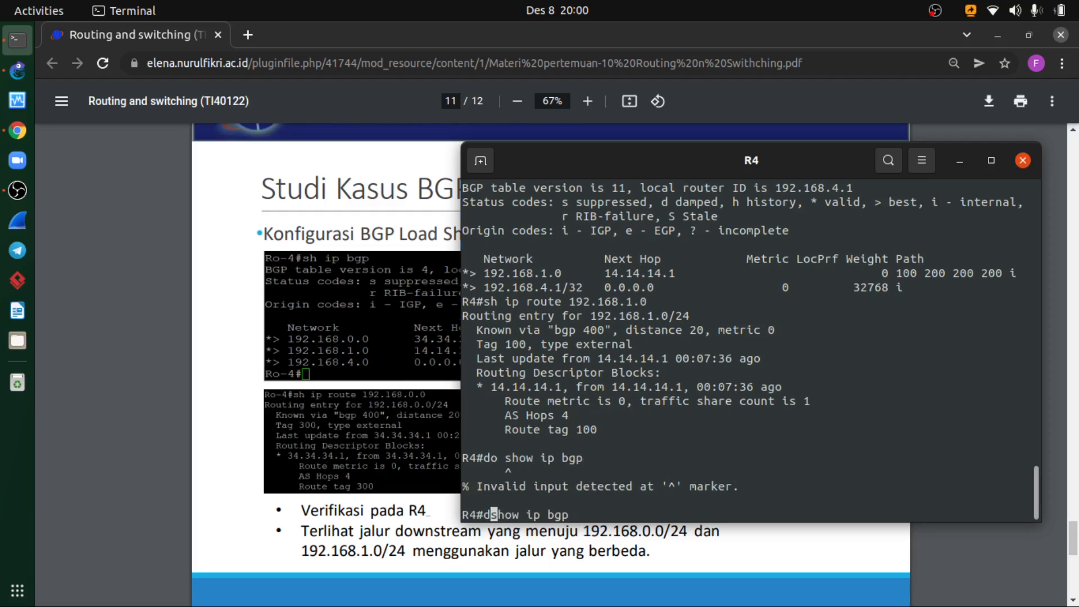
key("Return")
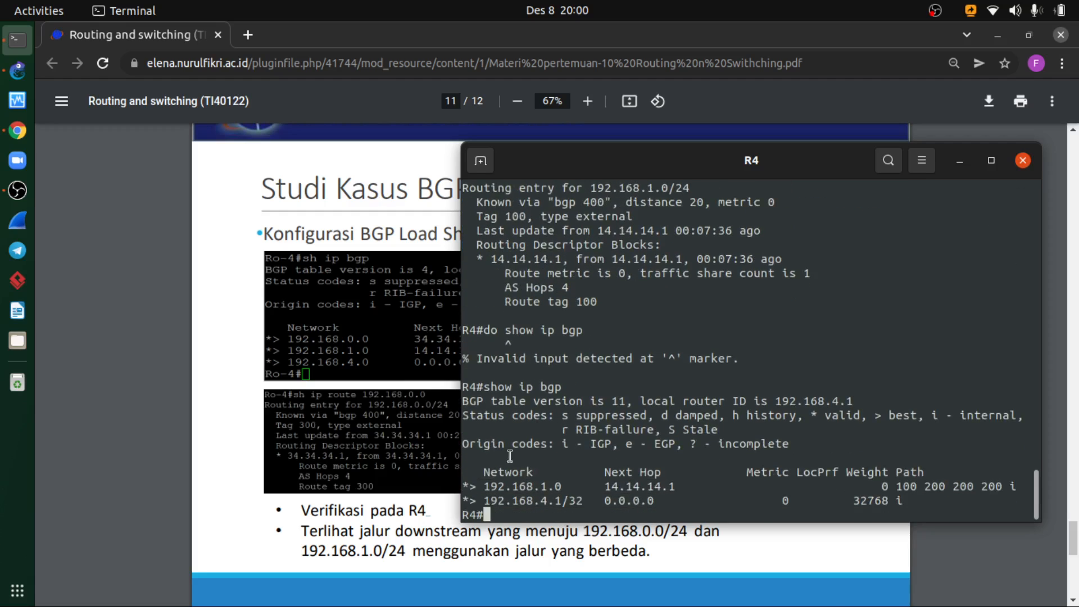
- Review the BGP peer and load-share commands on slide pages 9 and 10, and close R4's console
left_click(221, 389)
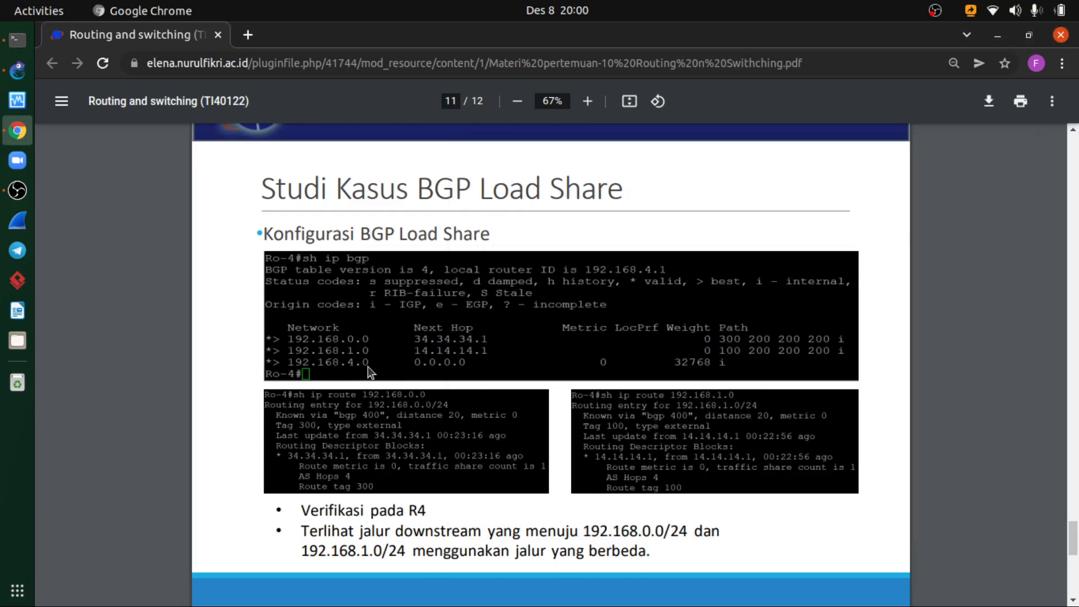
scroll(367, 367, "up", 6)
scroll(378, 362, "up", 7)
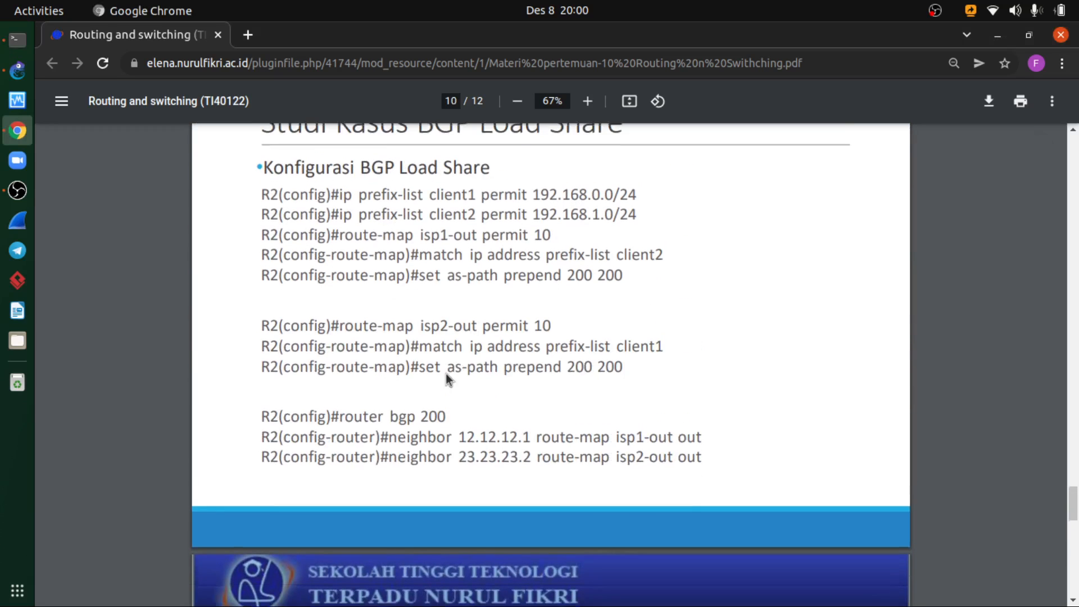
scroll(446, 374, "up", 8)
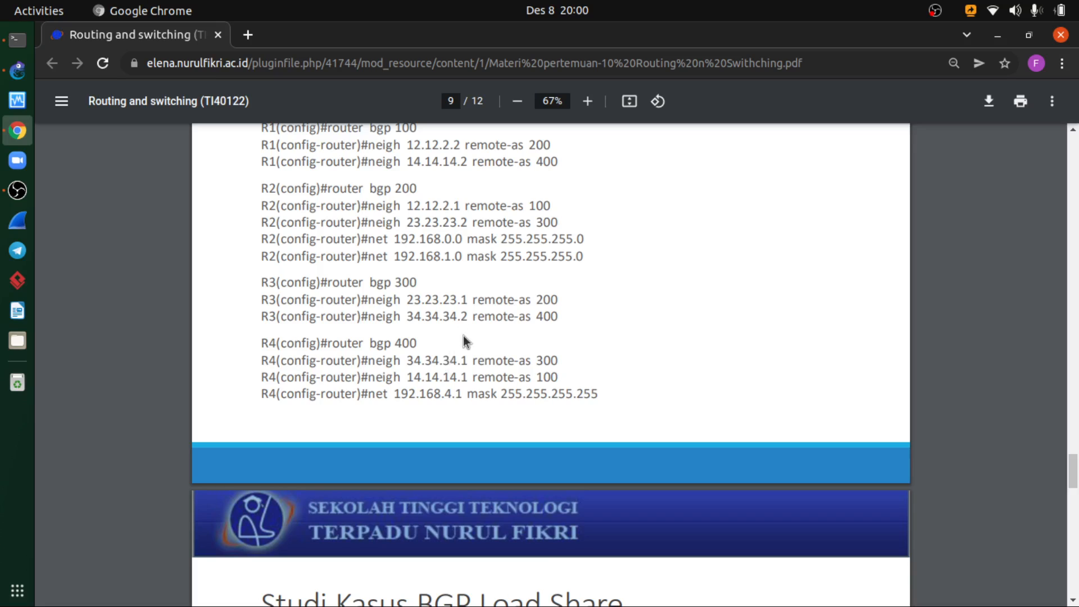
scroll(463, 335, "up", 3)
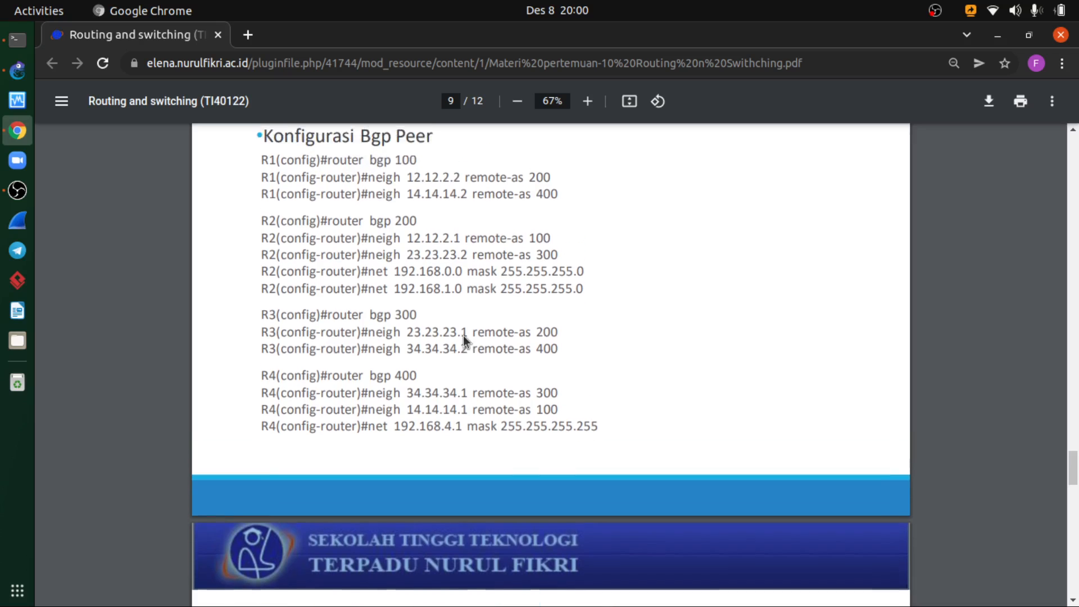
scroll(463, 337, "down", 7)
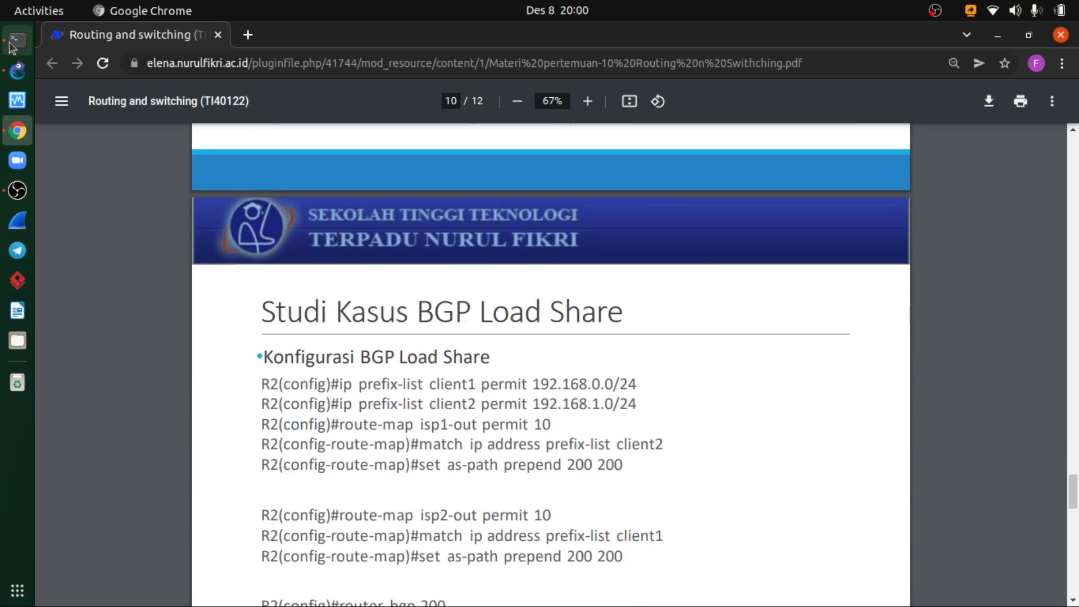
left_click(11, 45)
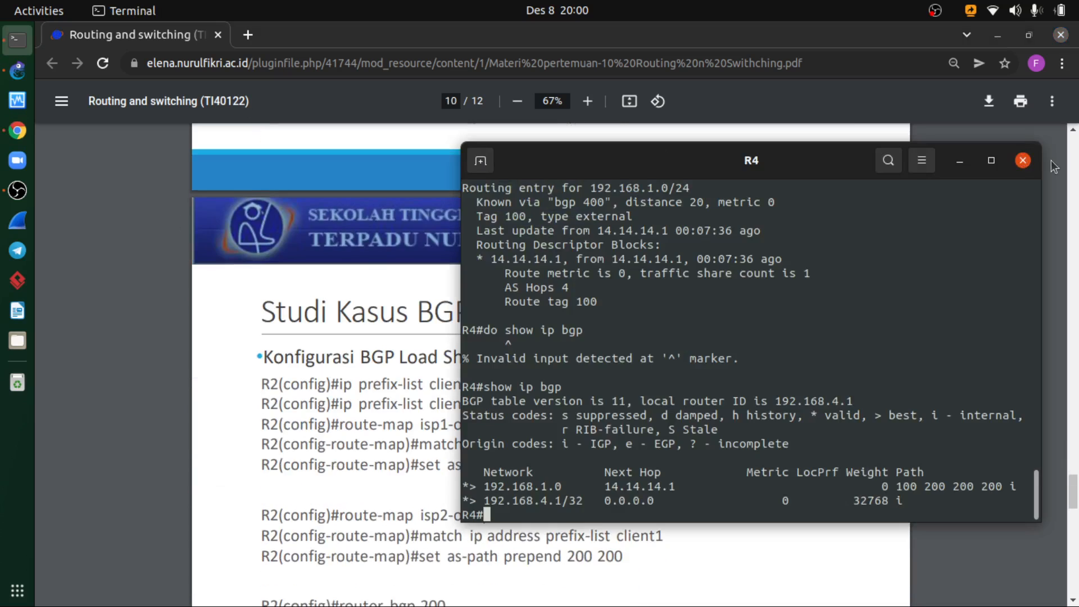
left_click(1020, 164)
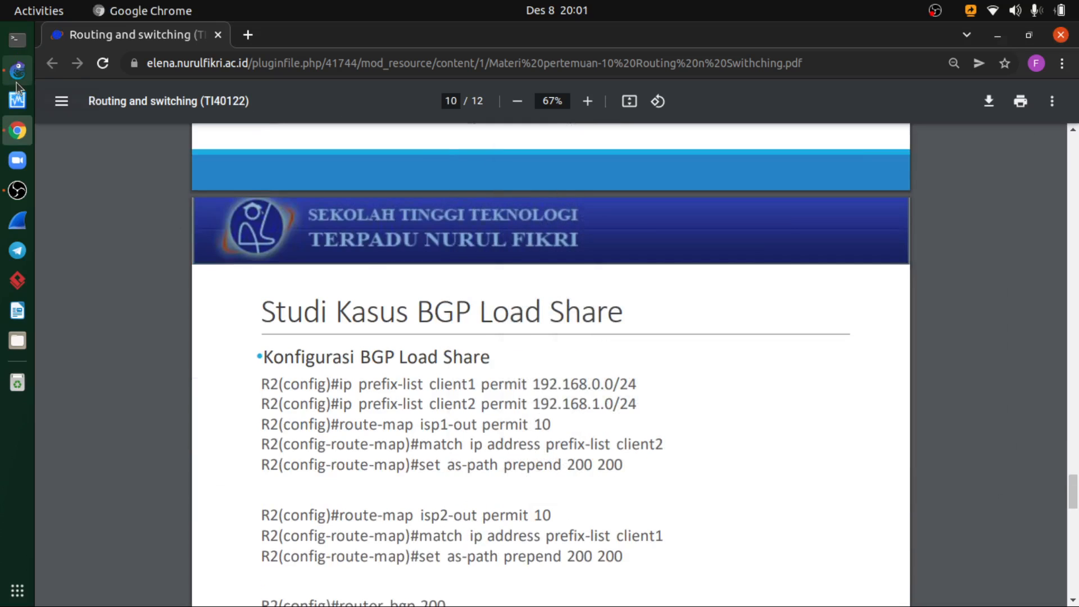
- Switch to GNS3, open R1's console over the slides and run do show ip bgp summary
left_click(18, 70)
right_click(480, 399)
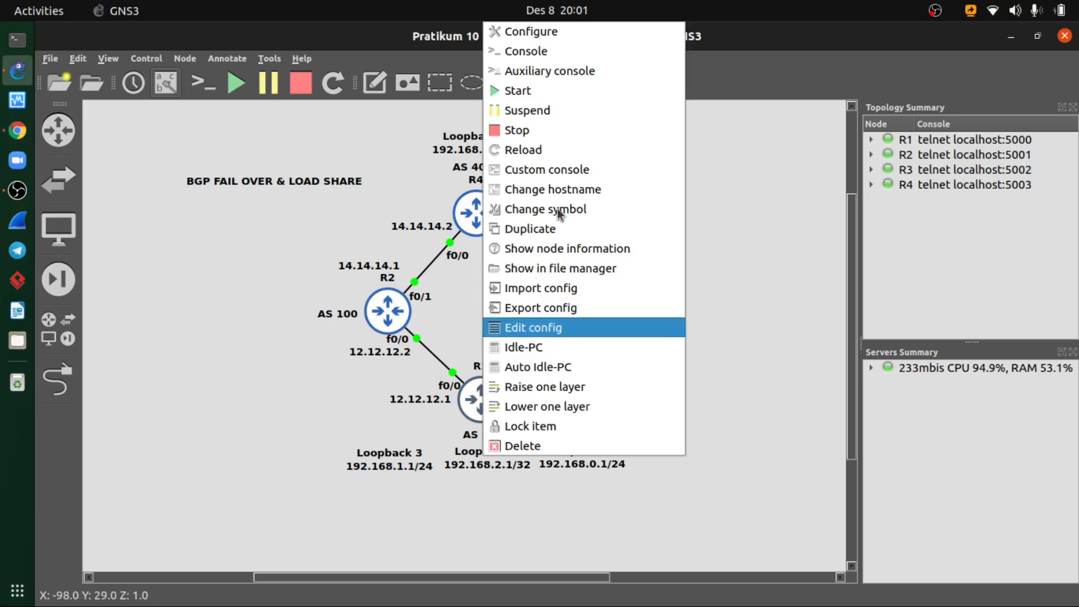
left_click(522, 53)
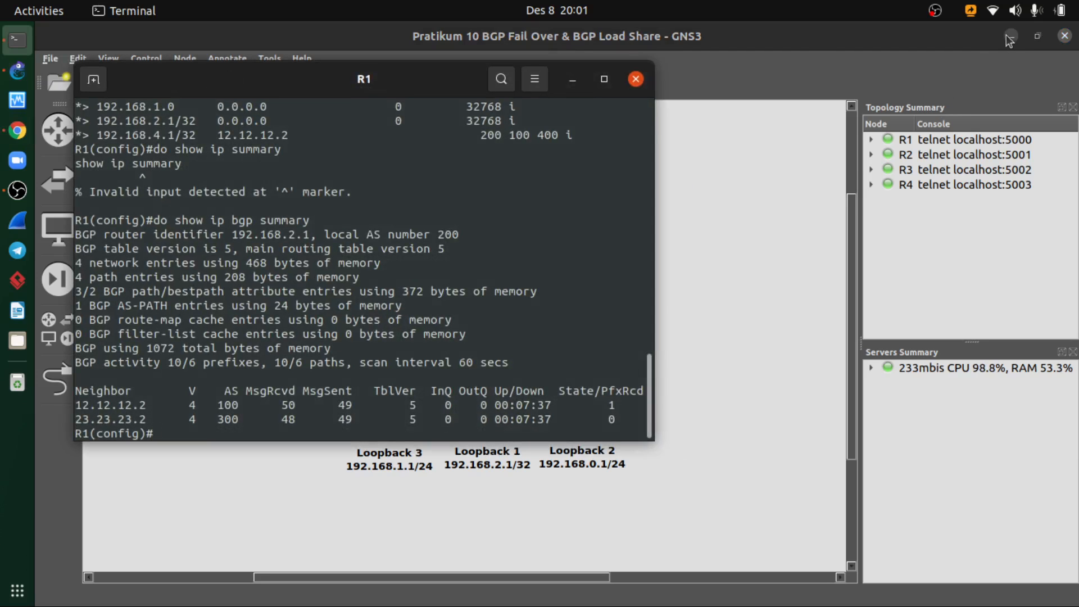
left_click(1009, 36)
left_click_drag(349, 83, 565, 122)
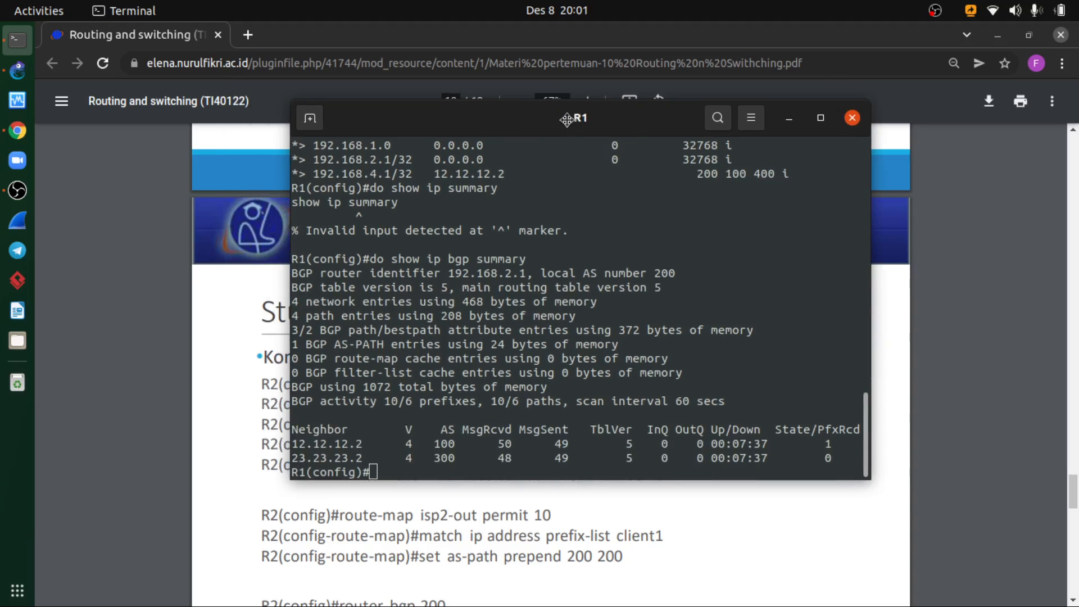
key("Up")
key("Return")
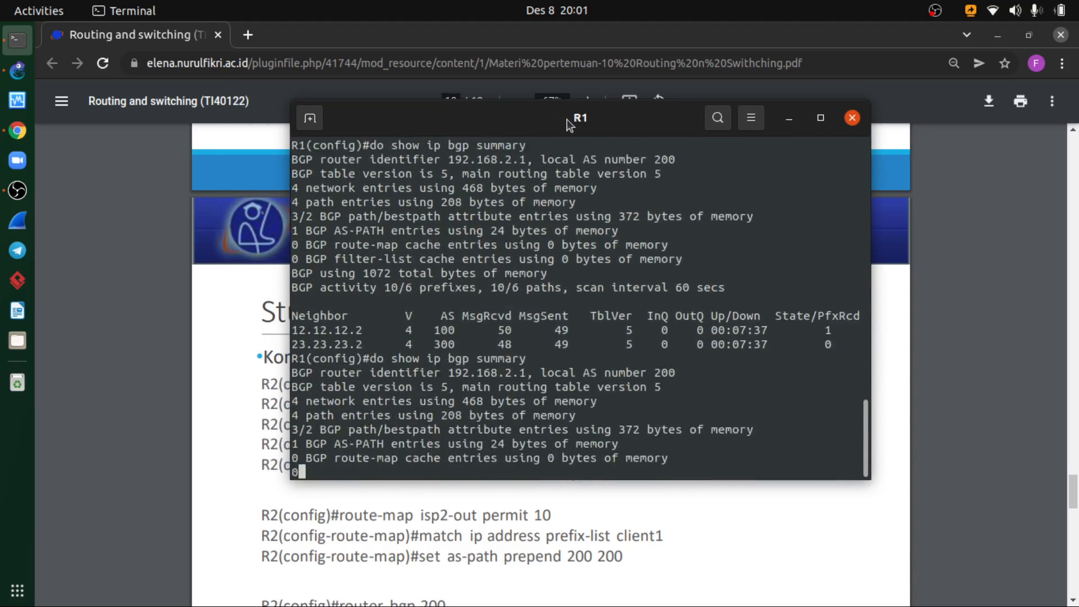
- Shorten the last R1 command to do show ip bgp and run it to display the BGP table
key("Up")
key("BackSpace")
key("BackSpace")
key("BackSpace")
key("BackSpace")
key("BackSpace")
key("BackSpace")
key("BackSpace")
key("BackSpace")
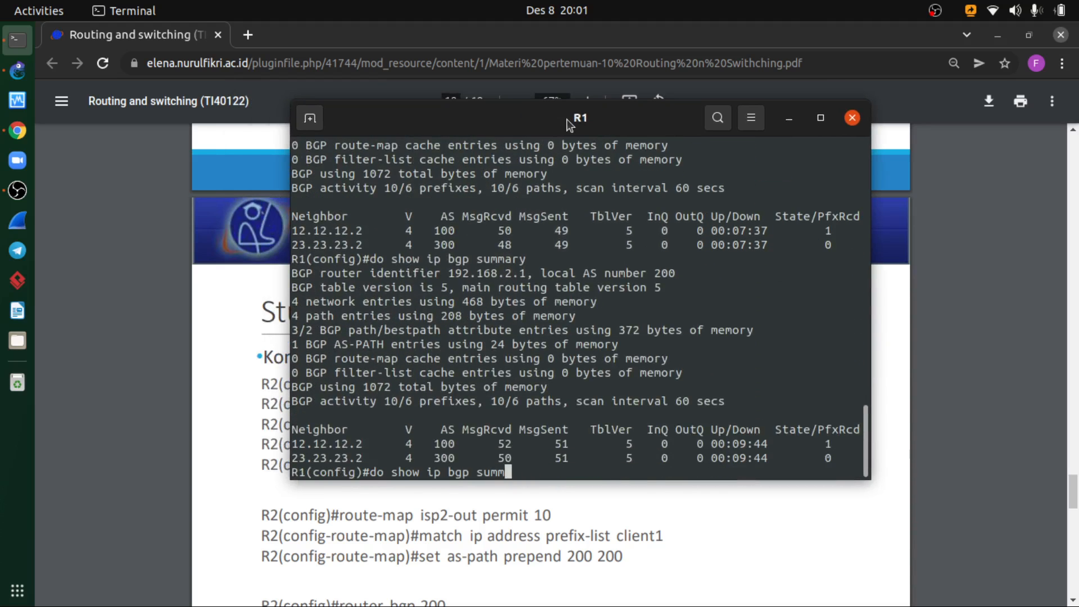
key("Return")
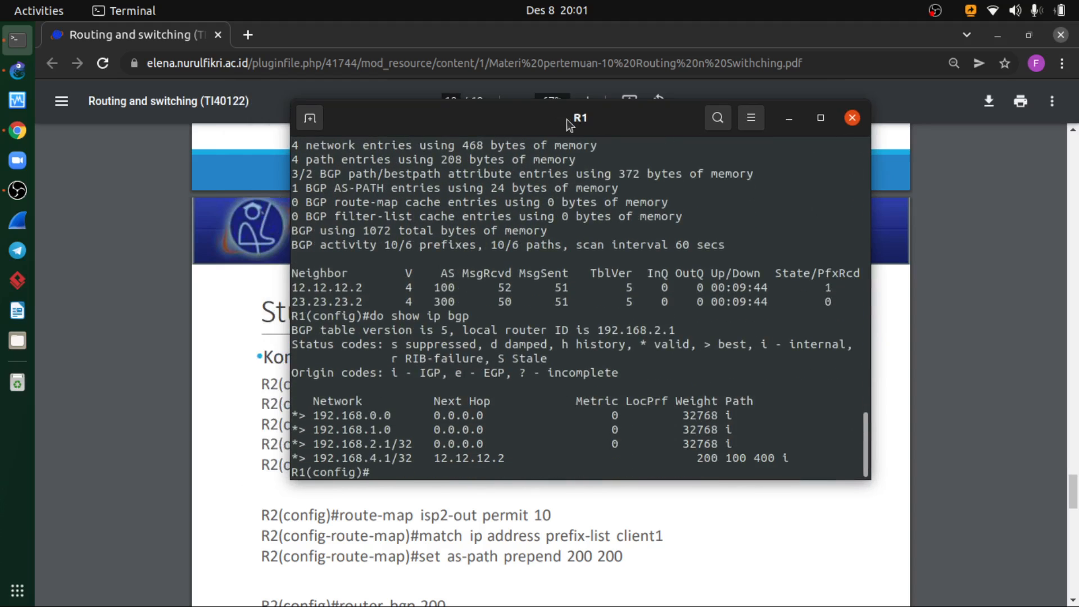
- Try to add prefix list client2 permitting 192.168.1.0/24 on R1, following the load-share slide
left_click(467, 510)
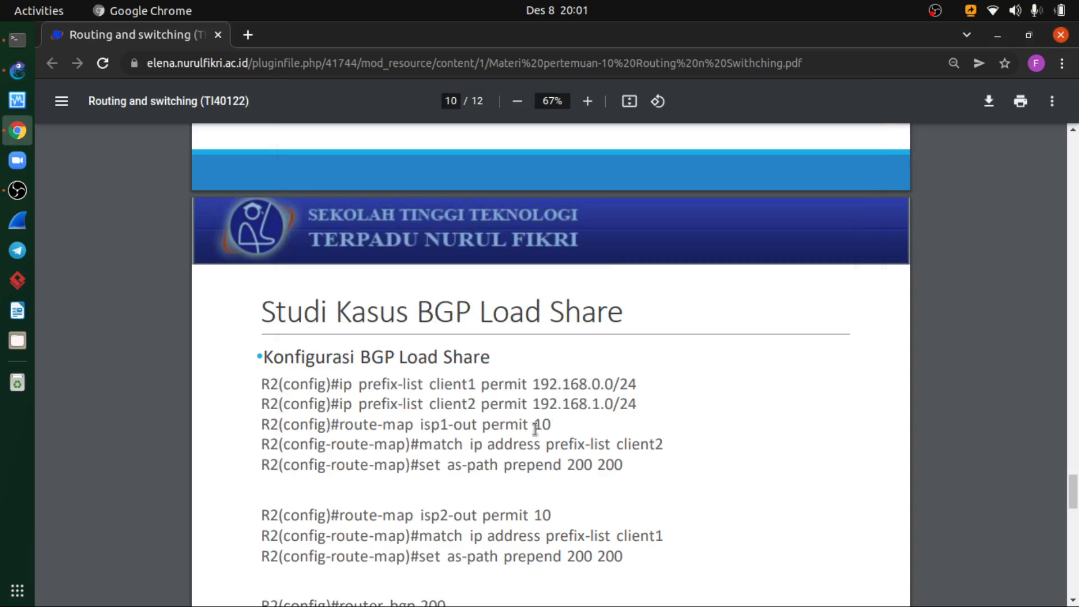
left_click(18, 40)
type("i")
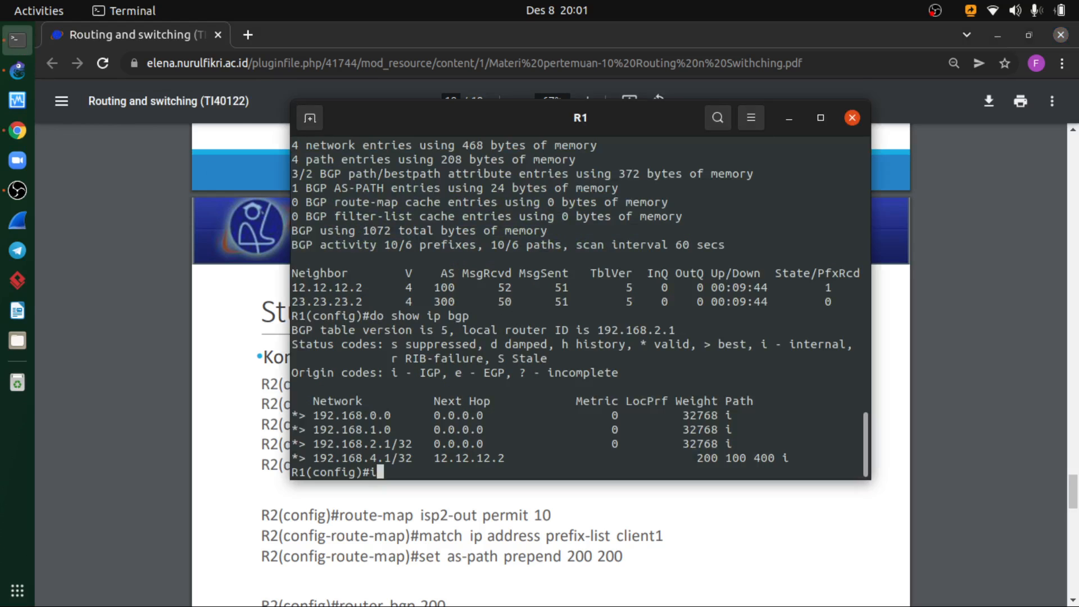
type("p pre")
key("Tab")
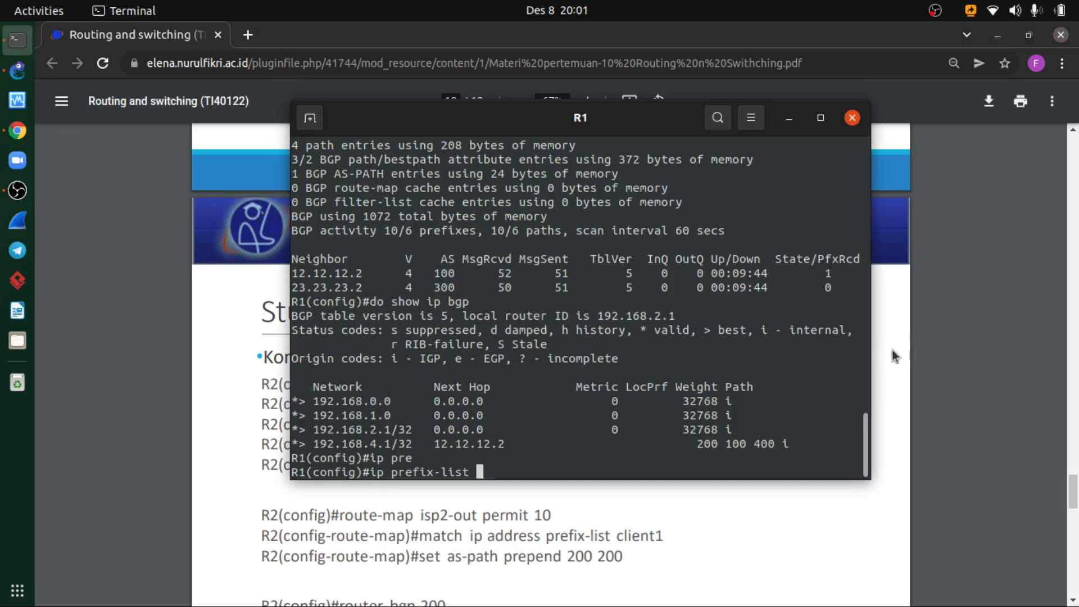
scroll(902, 343, "down", 10)
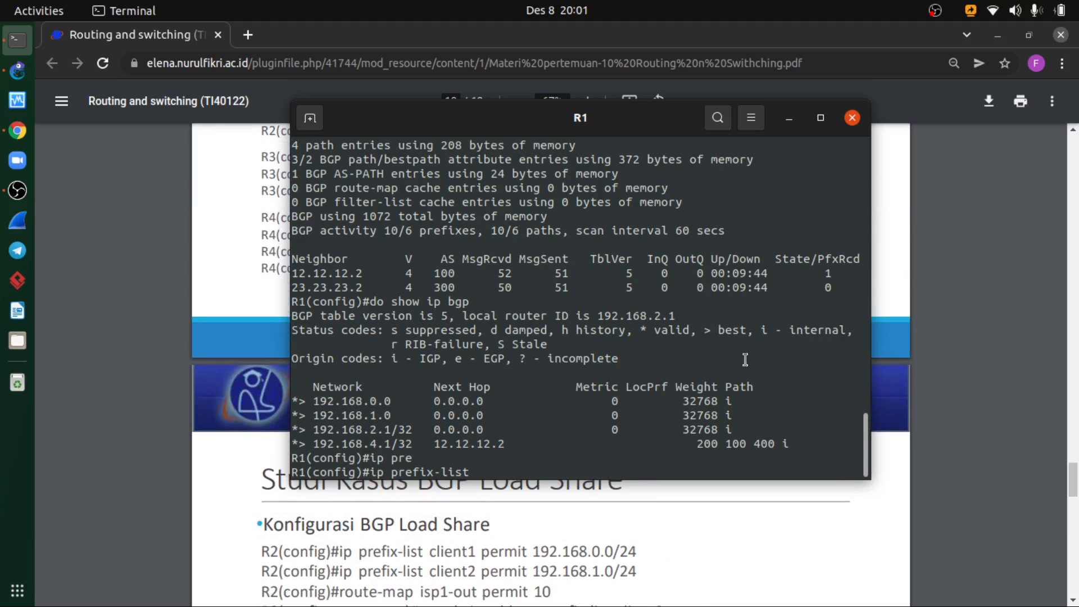
type("client2 perm")
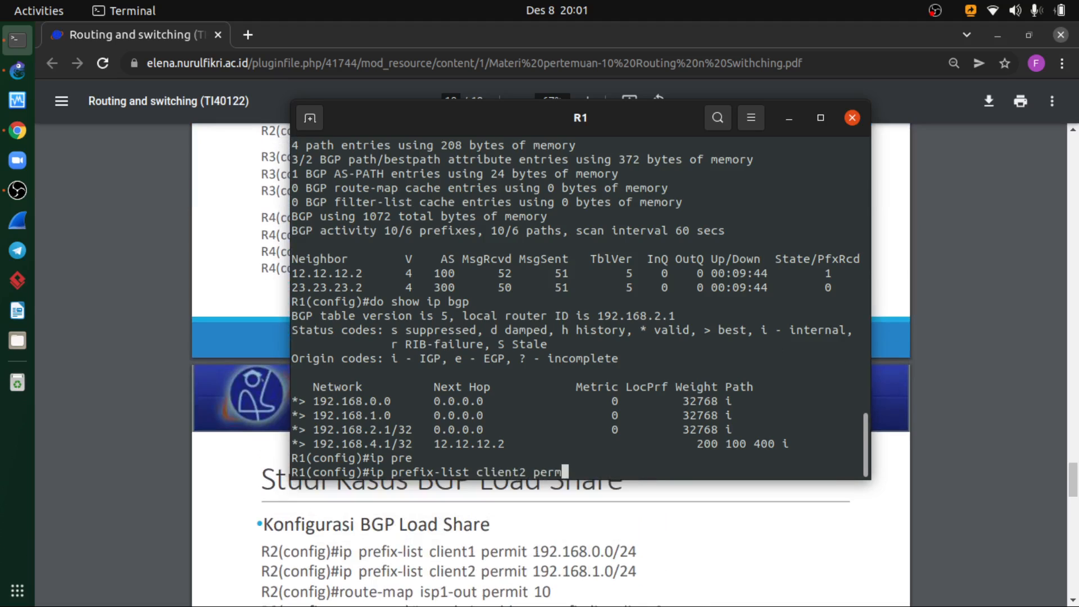
type("it 192.168.1.0/24")
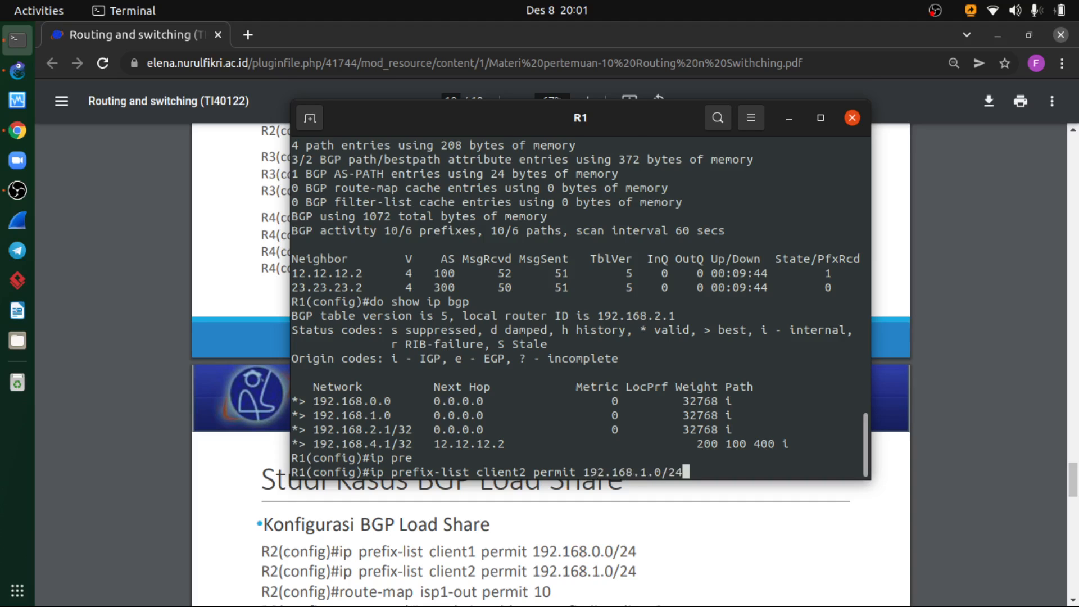
key("Return")
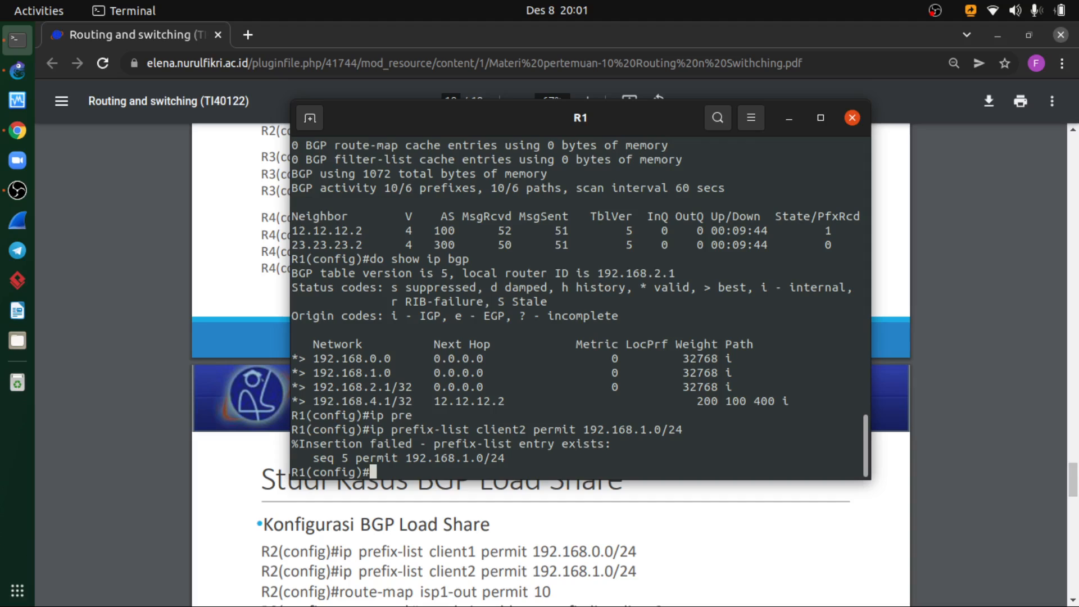
- Try to add prefix list client1 permitting 192.168.0.0/24 on R1 by editing the previous command
key("Up")
key("Left")
key("Left")
key("Left")
key("Left")
key("Left")
key("Left")
key("Left")
key("Left")
key("Left")
key("Left")
key("Left")
key("Left")
key("Left")
key("Left")
key("Left")
key("Left")
key("Left")
key("Left")
key("Left")
key("Left")
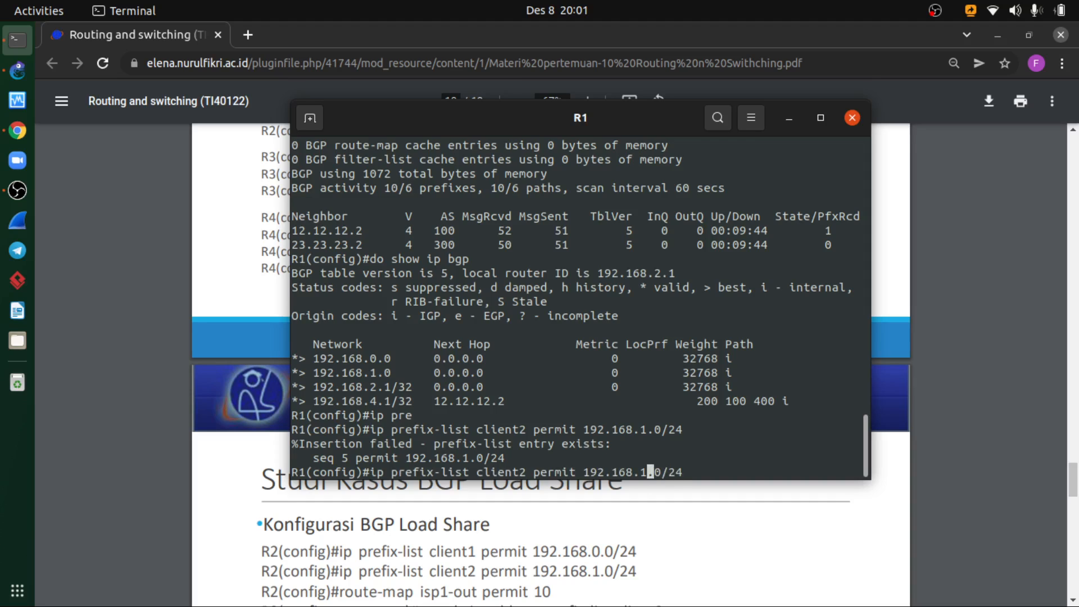
key("Delete")
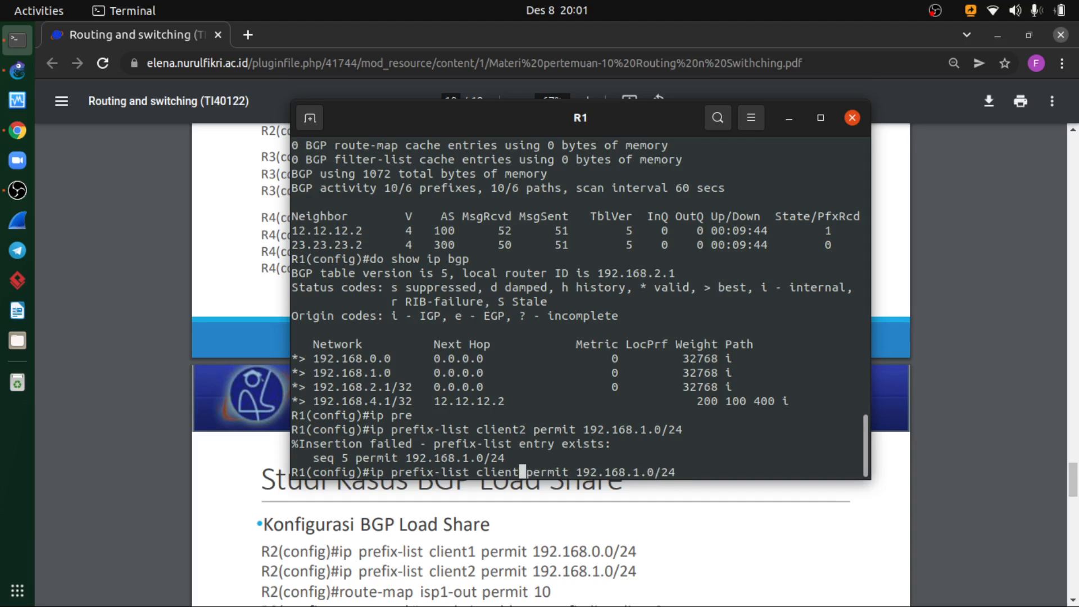
type("1")
key("Right")
key("Right")
key("Right")
key("Right")
key("Right")
key("Right")
key("Right")
key("Right")
key("Right")
key("Right")
key("Right")
key("Right")
key("Right")
key("Right")
key("Right")
key("Right")
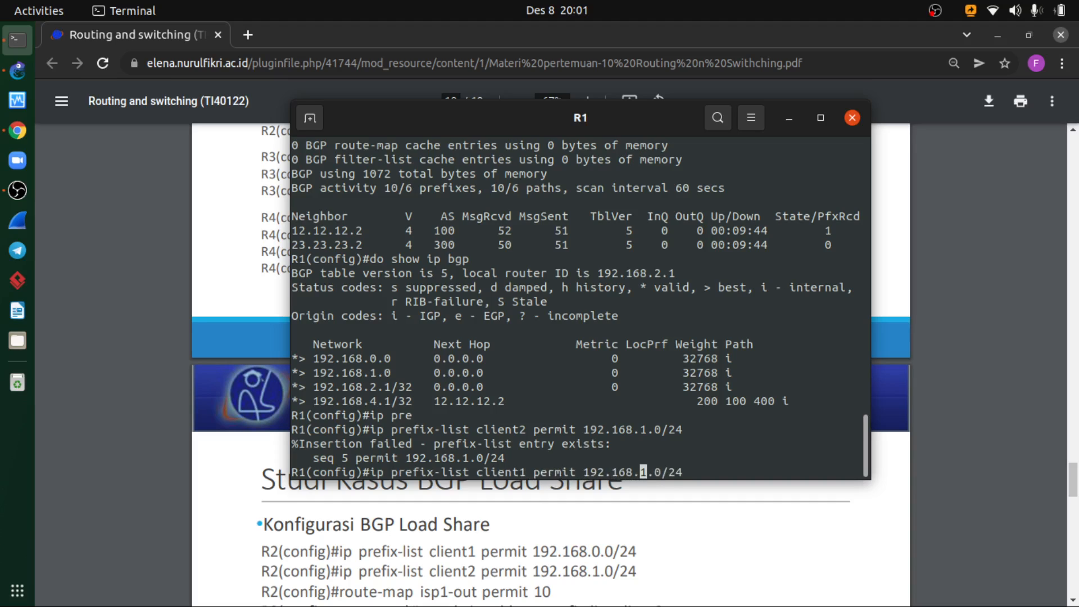
key("Delete")
type("0")
key("Return")
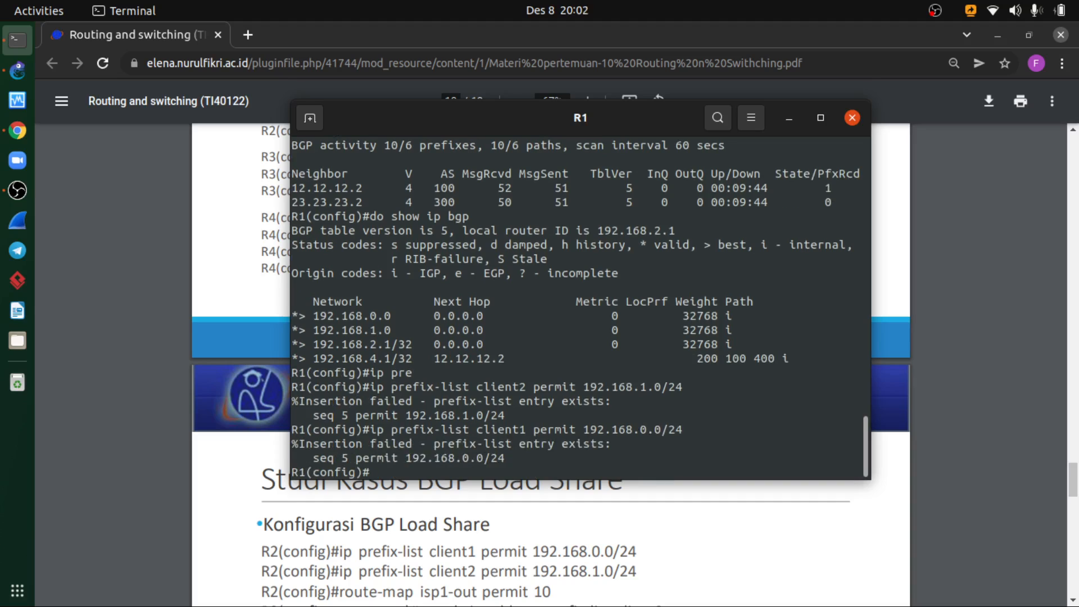
- Enter route-map isp1-out permit 10 on R1, following the load-share commands on the slide
scroll(710, 540, "down", 2)
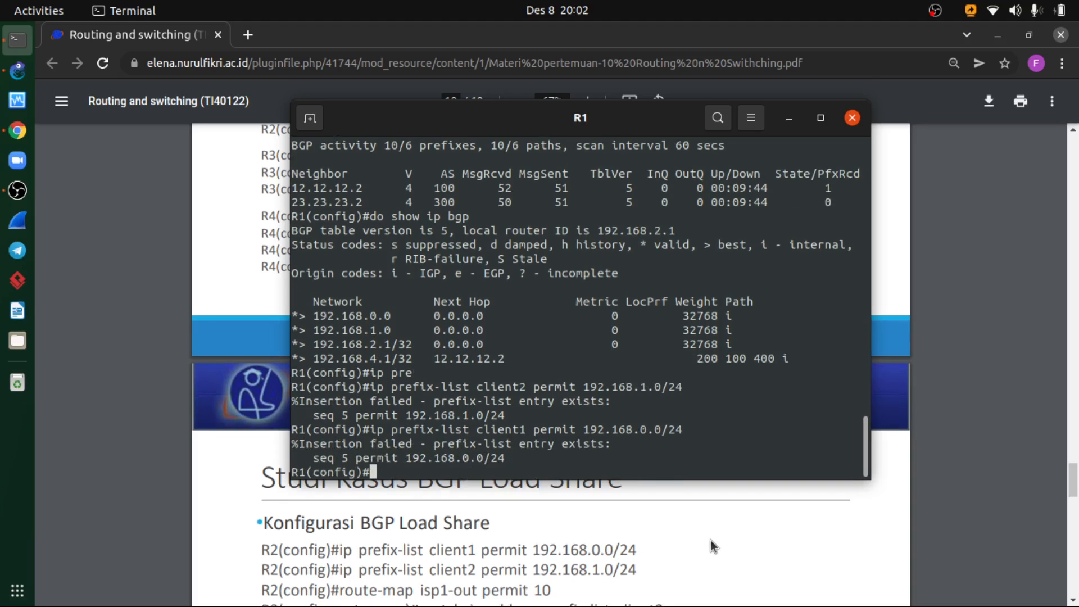
scroll(712, 540, "up", 1)
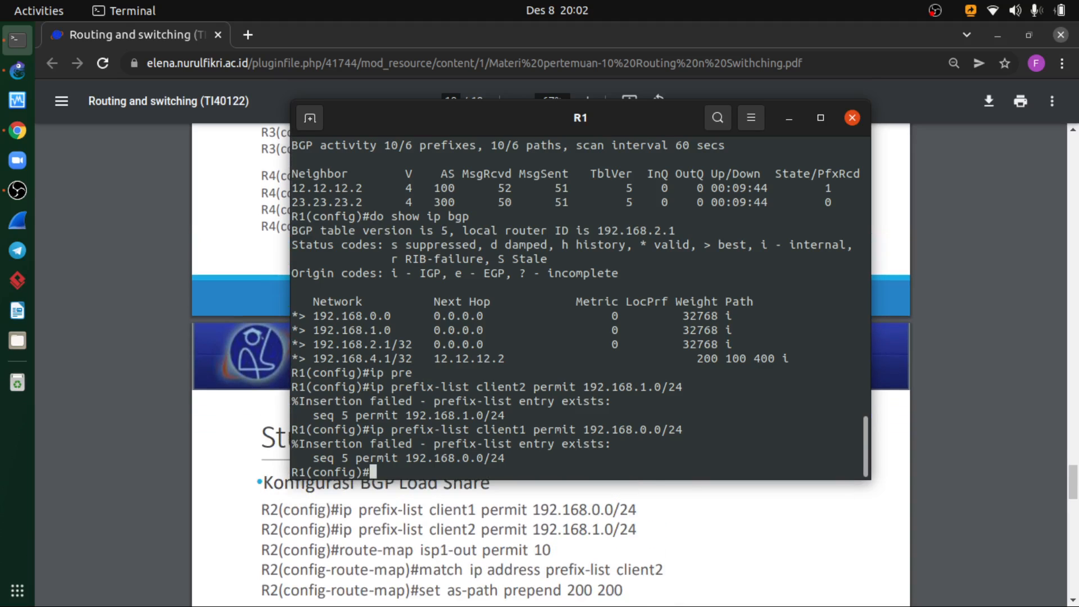
type("route-map isp1")
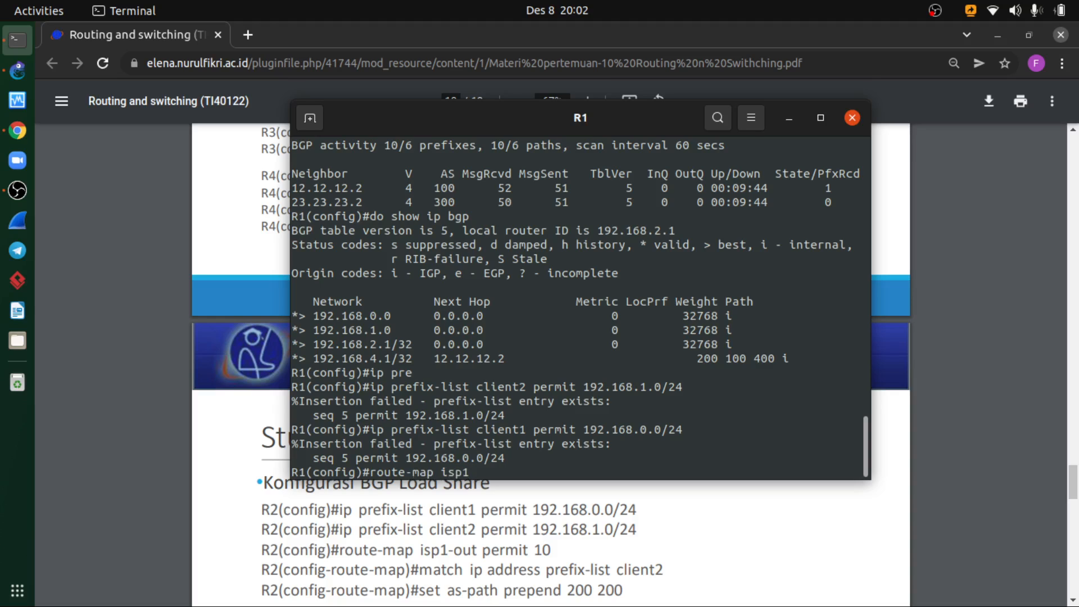
type("-out permit 10")
key("Return")
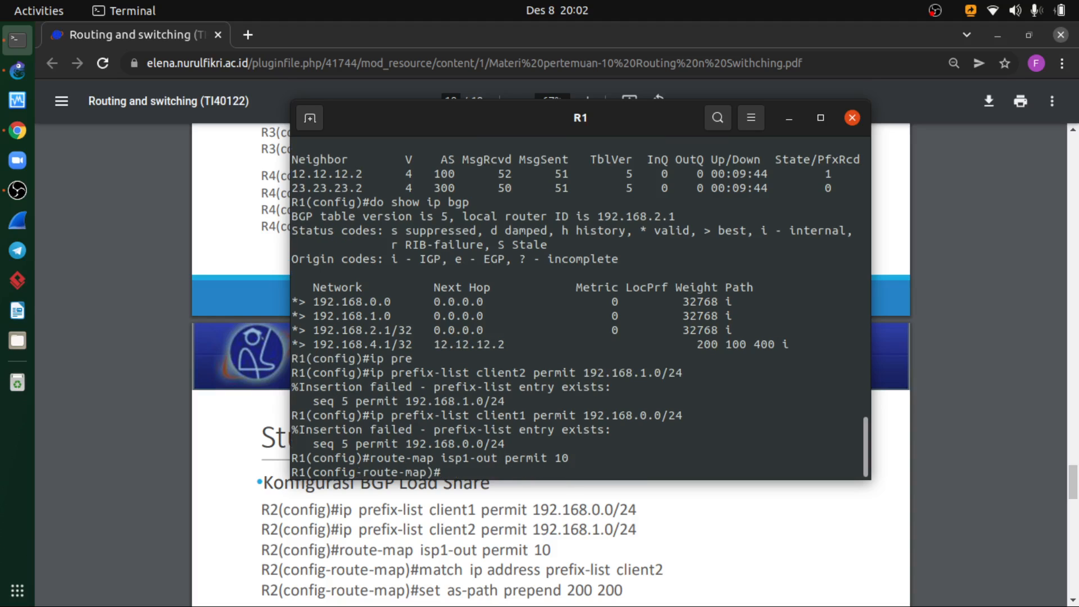
- Match the IP address prefix list client2 in R1's isp1-out route map
type("mat")
key("Tab")
type("ip add")
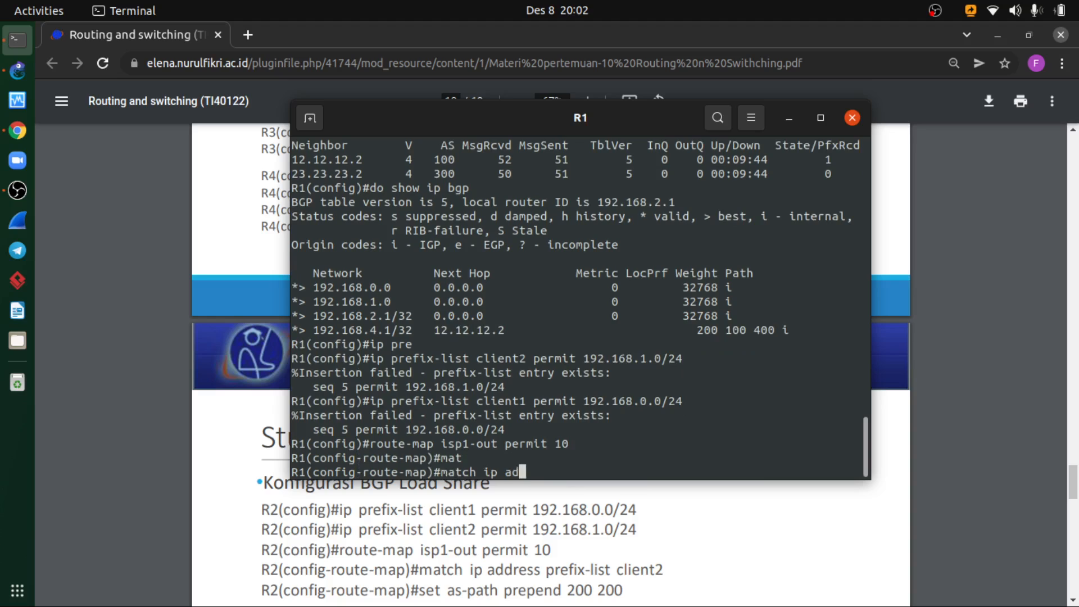
key("Tab")
type("pr")
key("Tab")
type("cl")
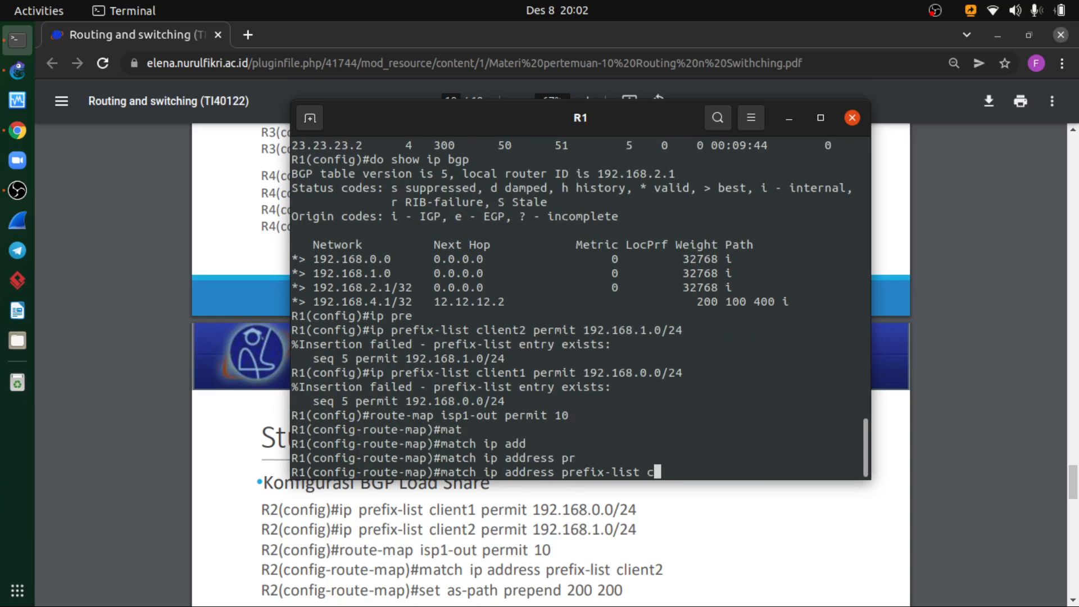
key("Tab")
type("i")
key("Tab")
type("ent")
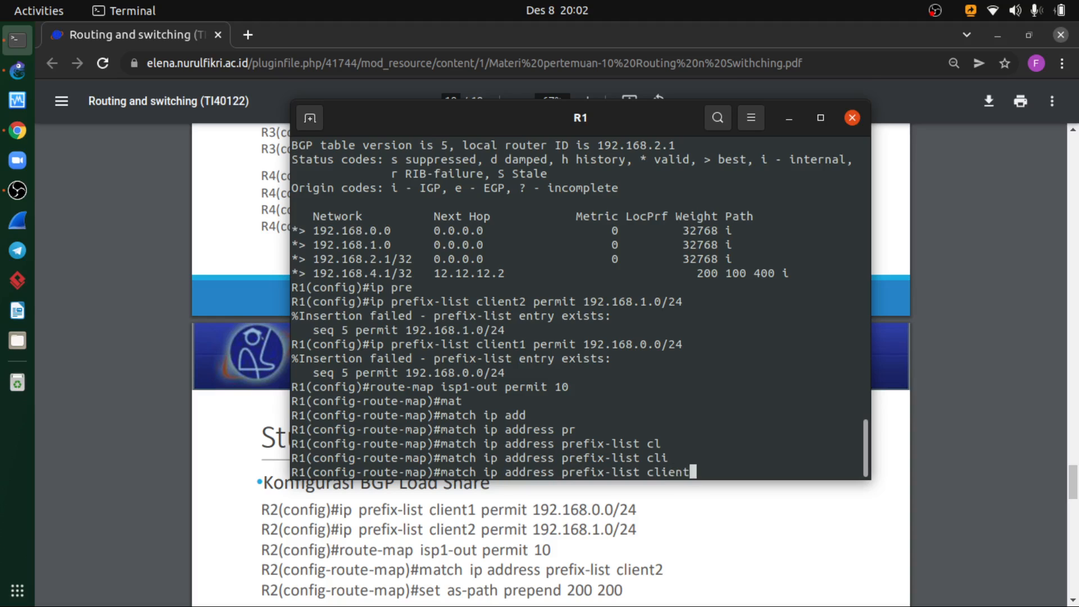
type("2")
key("Return")
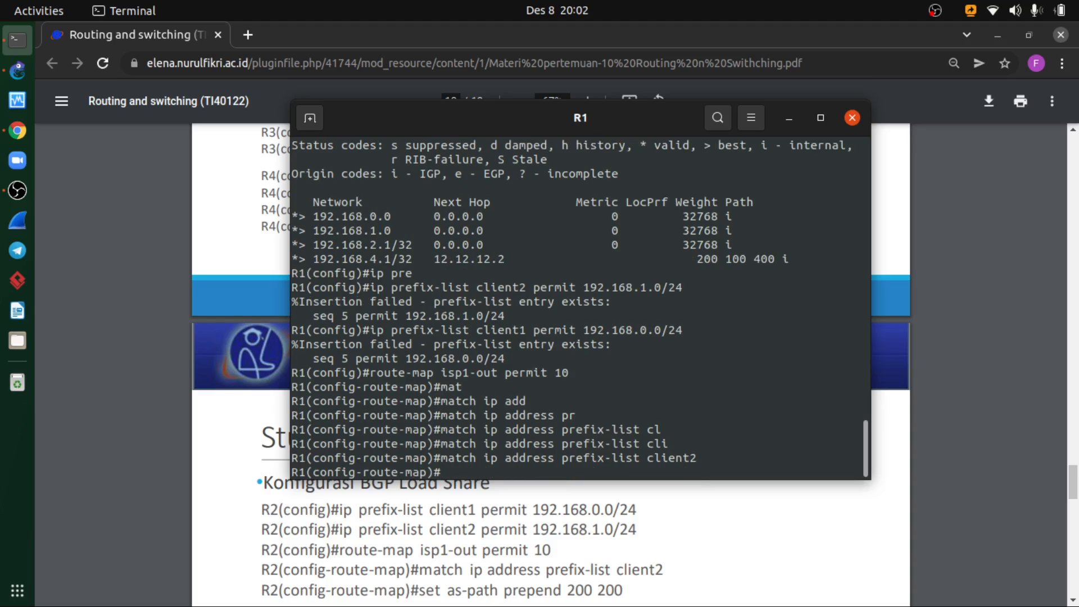
- Set as-path prepend 200 200 in R1's isp1-out route map, check the slide and exit route-map configuration
type("set as")
type("-")
key("Tab")
type("pre")
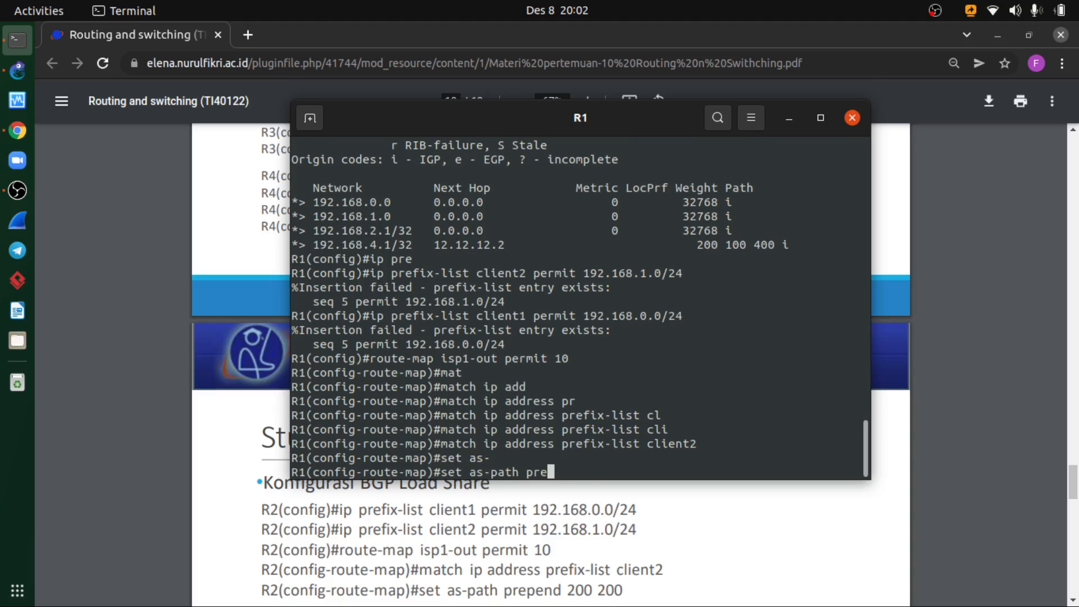
key("Tab")
type("200 200")
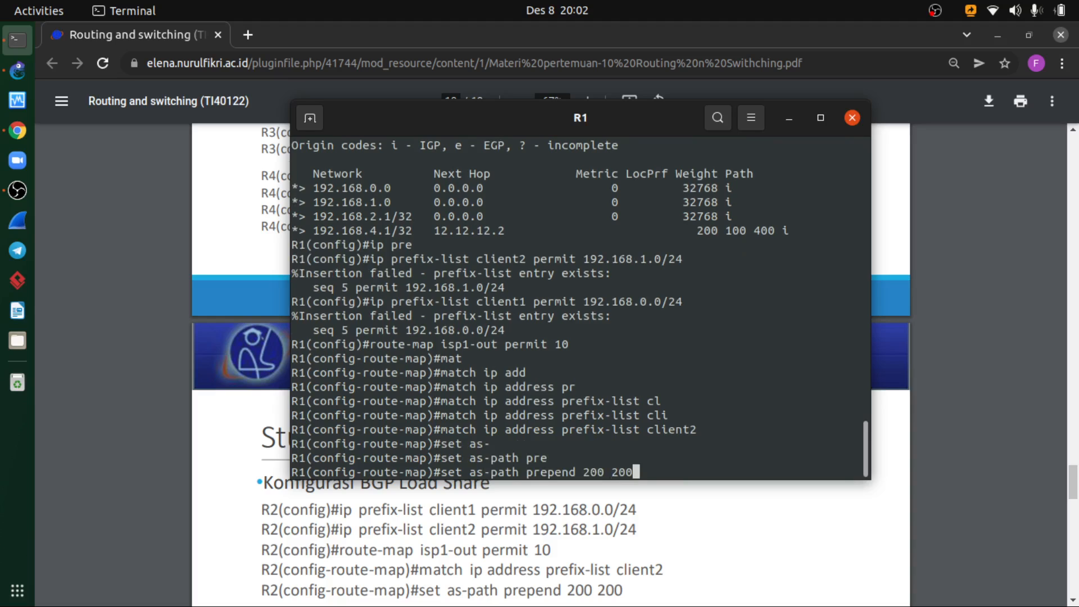
key("Return")
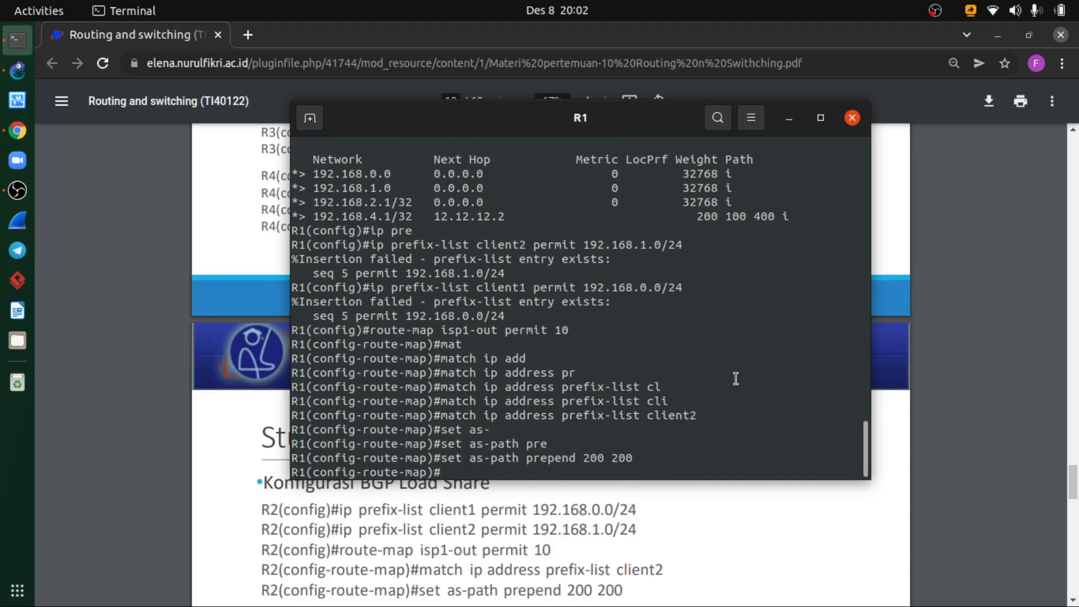
scroll(618, 520, "down", 3)
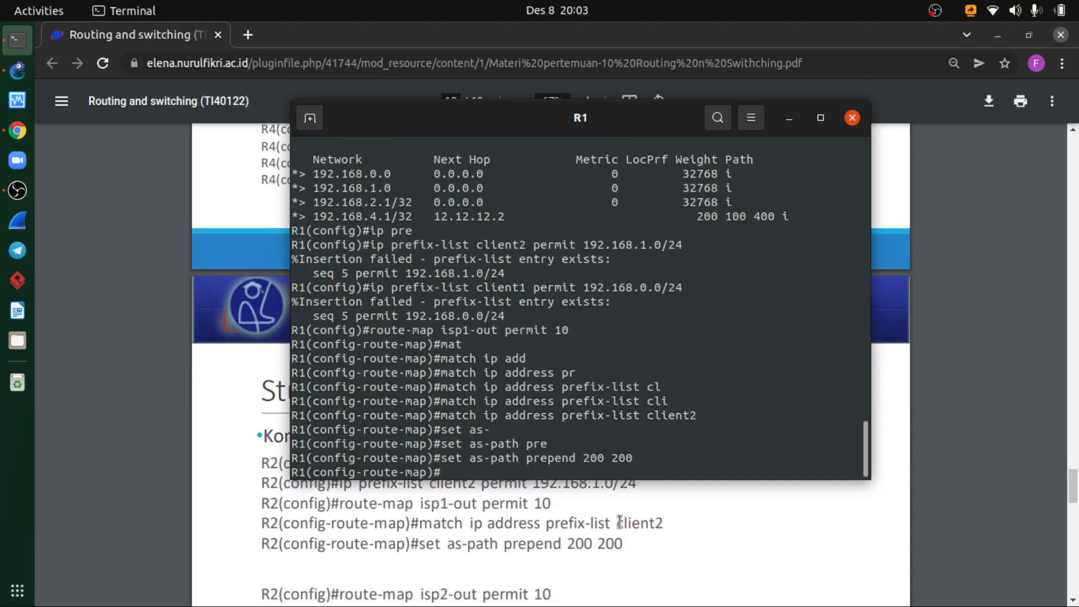
scroll(618, 521, "down", 2)
scroll(617, 524, "up", 1)
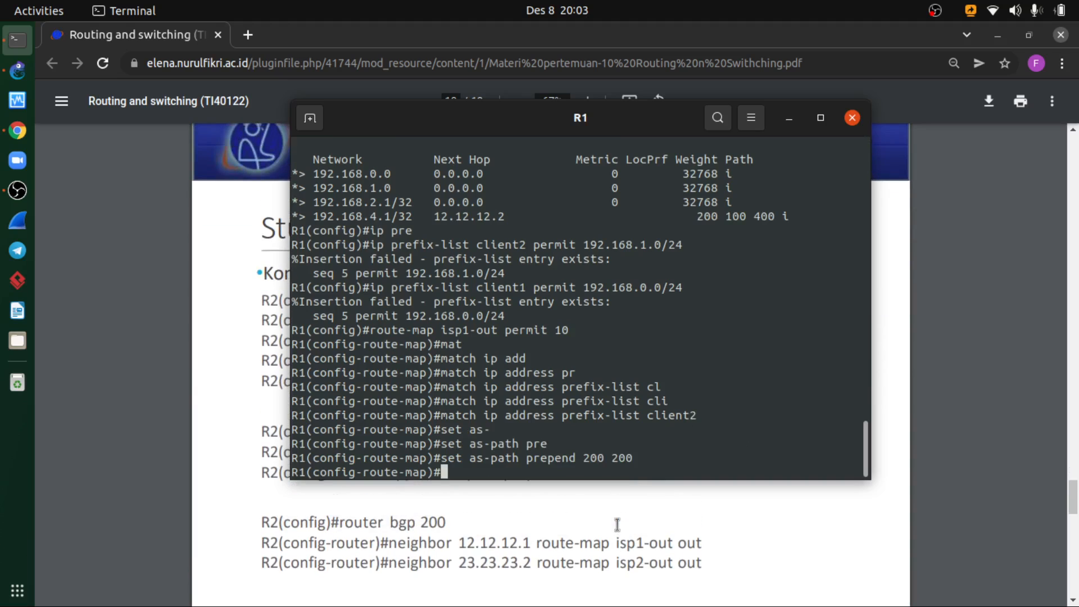
scroll(617, 525, "up", 2)
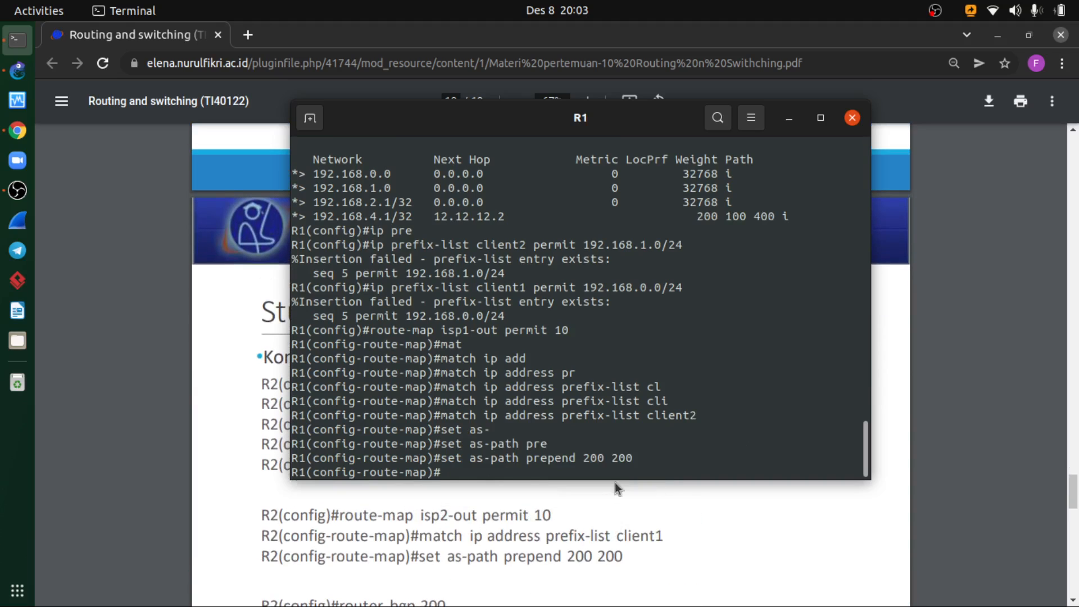
type("exit")
key("Return")
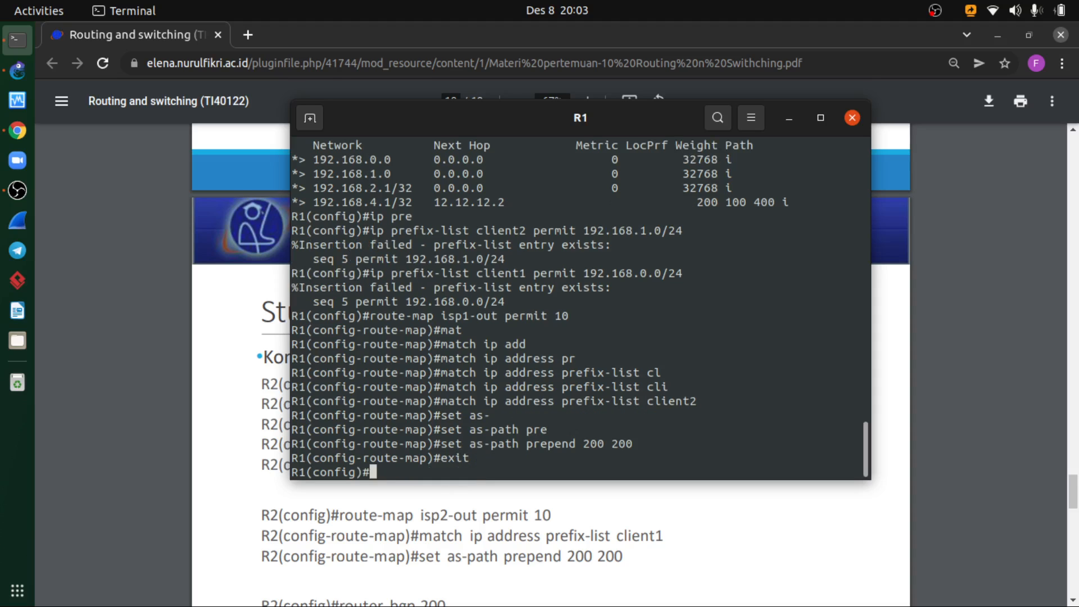
- Enter route-map isp2-out permit 10 on R1, checking the load-share commands on the slide
type("route-map is")
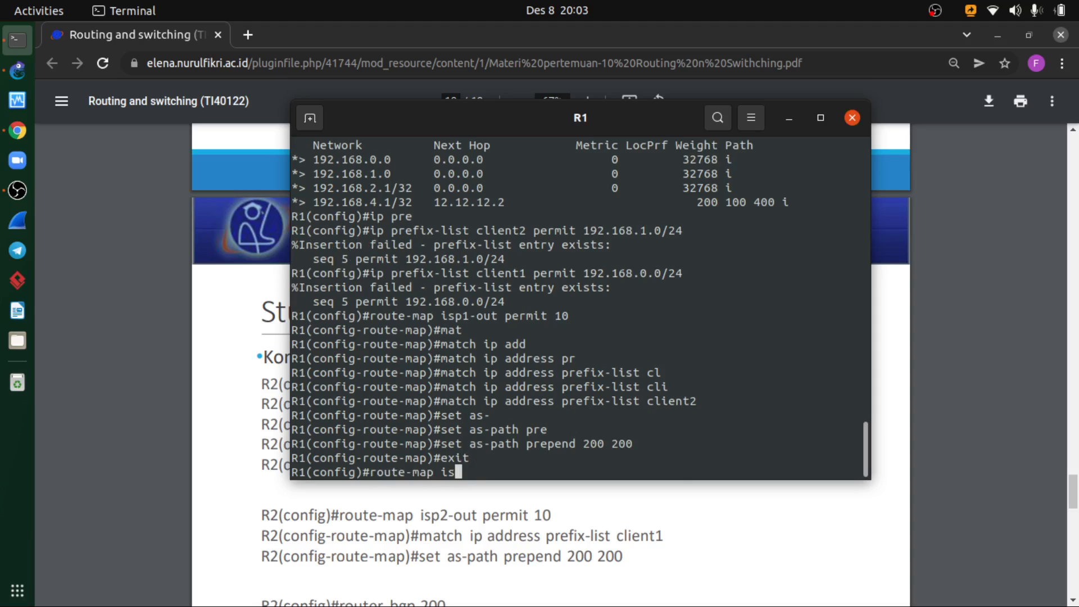
type("p2-out permit 10")
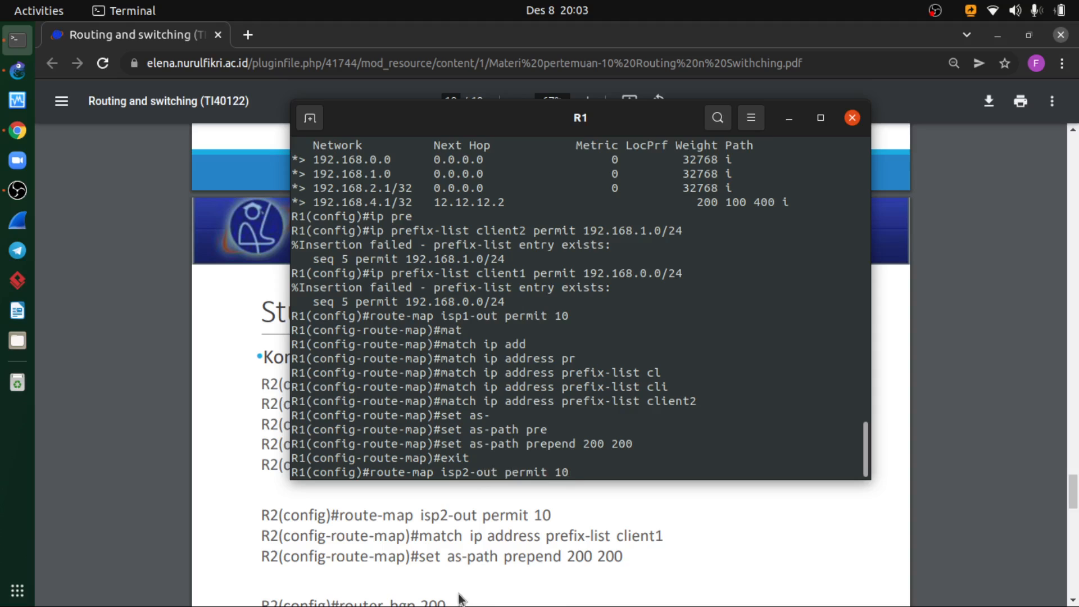
scroll(484, 575, "up", 1)
scroll(485, 575, "up", 1)
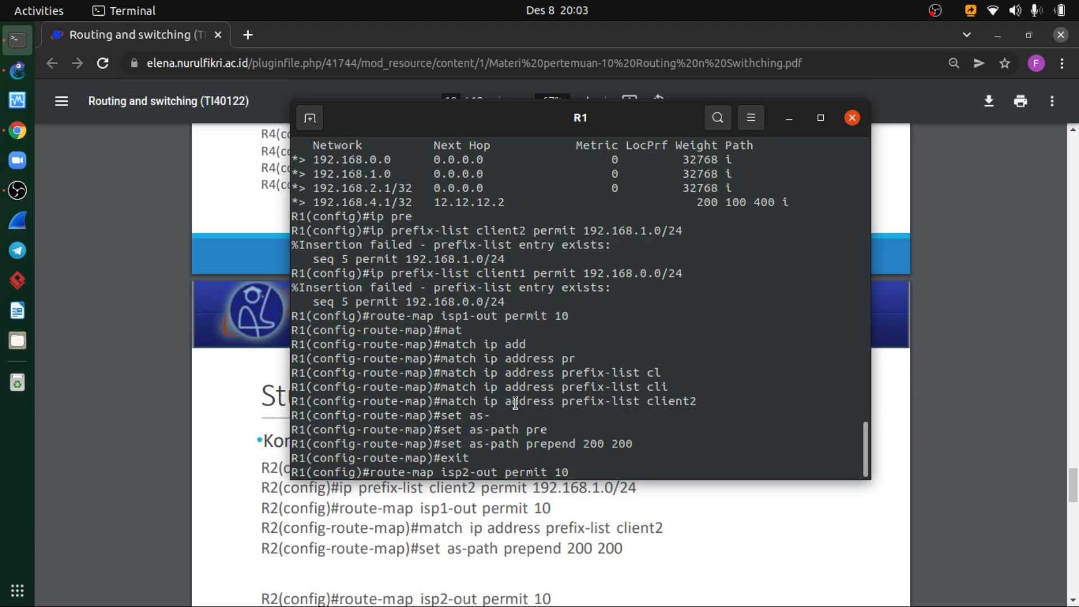
scroll(577, 427, "down", 1)
scroll(579, 421, "down", 1)
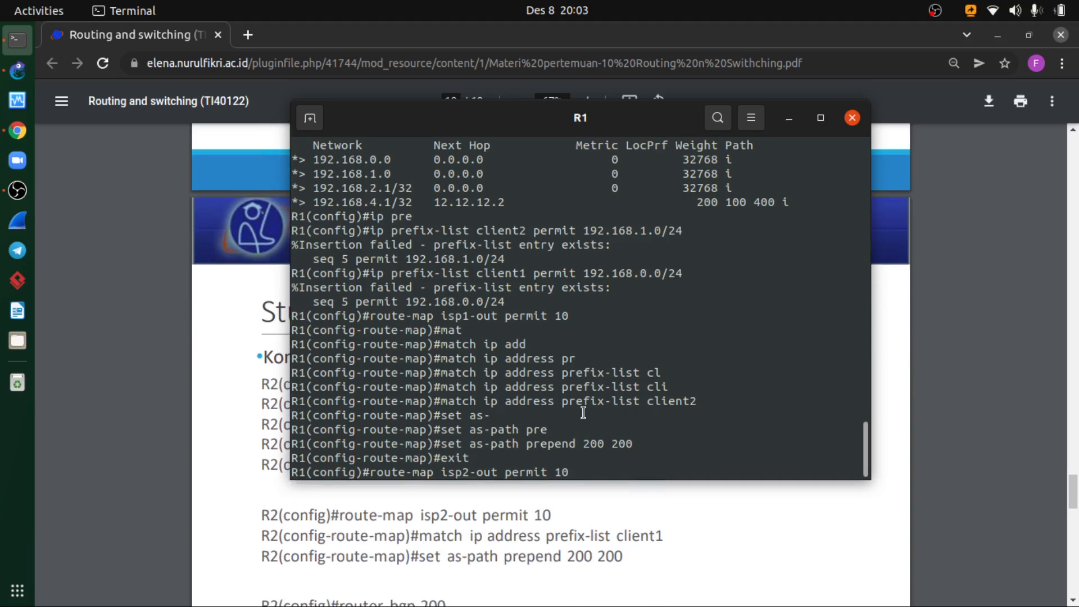
key("Return")
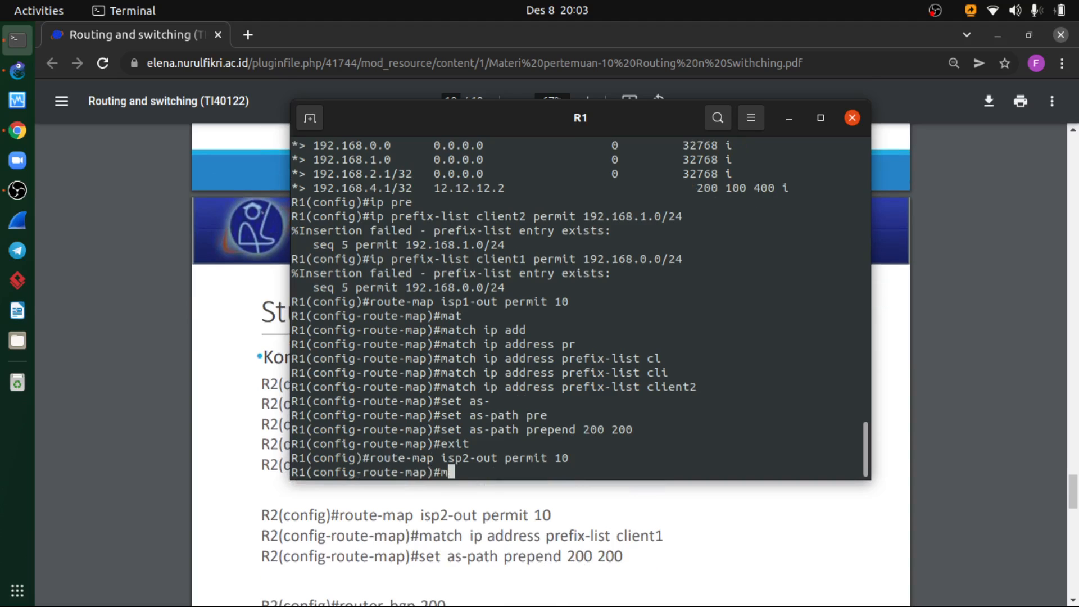
- Match the IP address prefix list client1 in R1's isp2-out route map
type("matc")
key("Tab")
type("ip add")
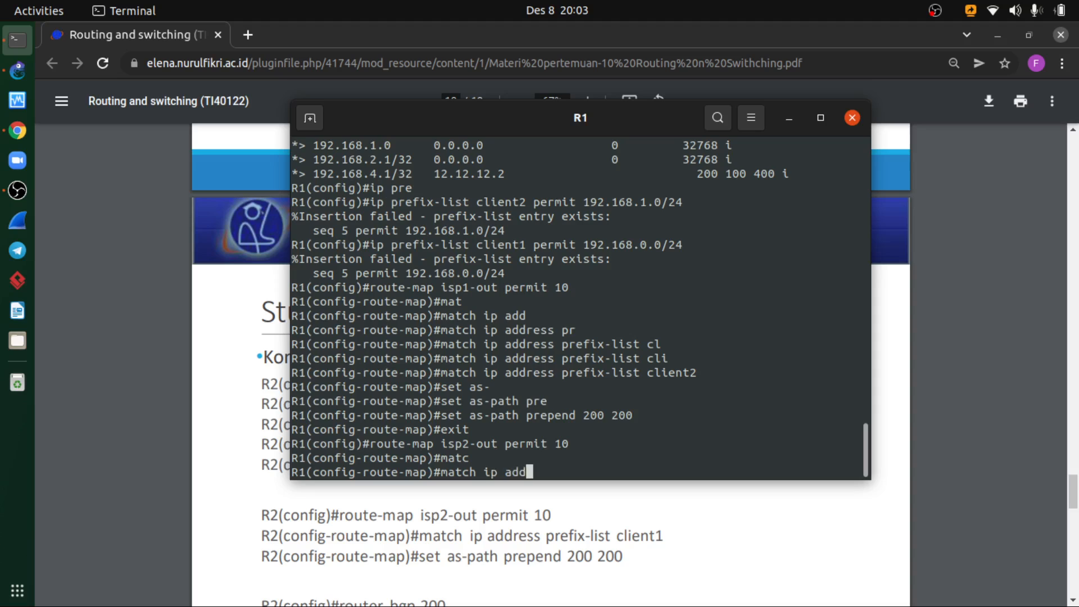
key("Tab")
type("pre")
key("Tab")
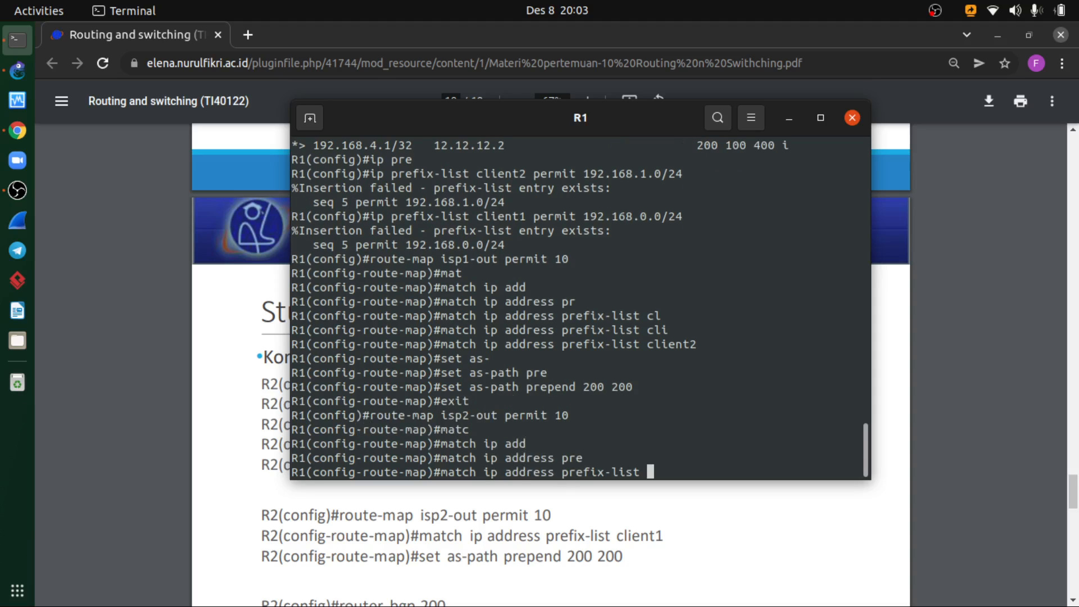
type("client1")
key("Return")
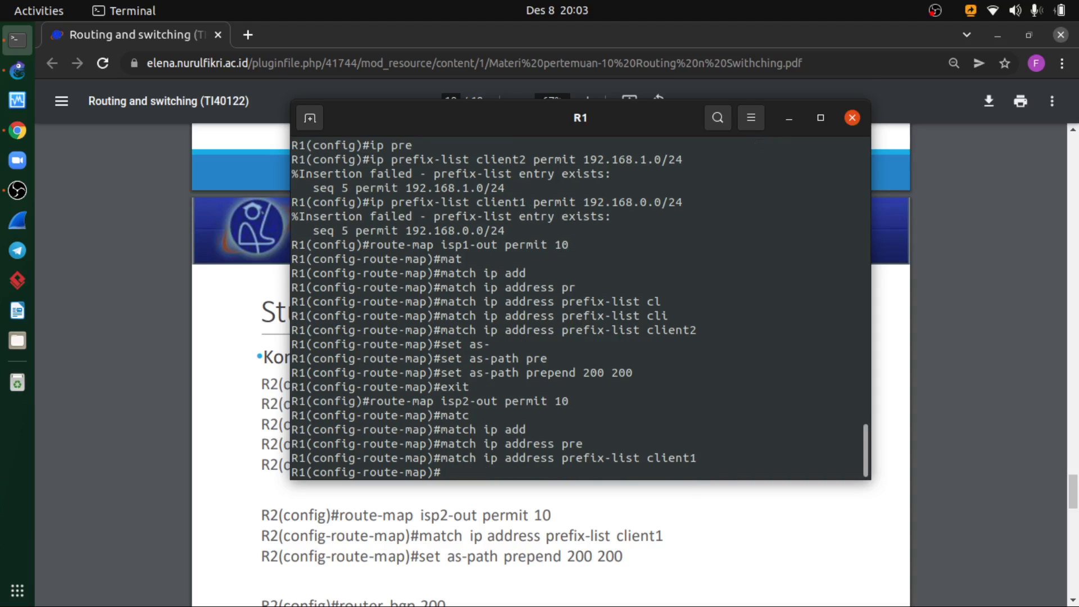
- Set as-path prepend 200 200 in R1's isp2-out route map and exit route-map configuration
type("set as")
key("Tab")
type("p")
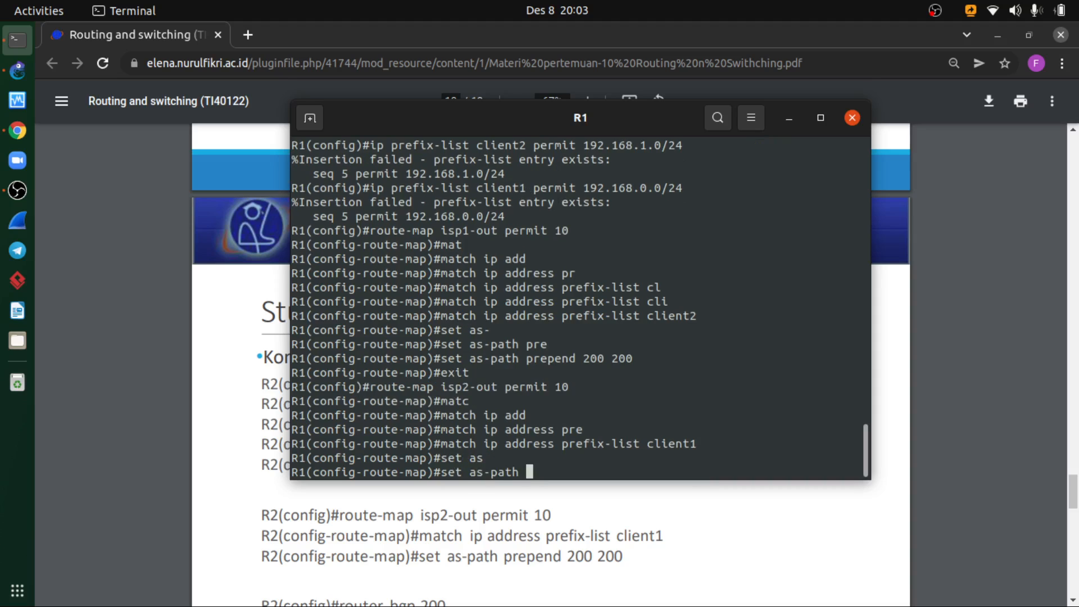
type("re")
key("Tab")
type("200 ")
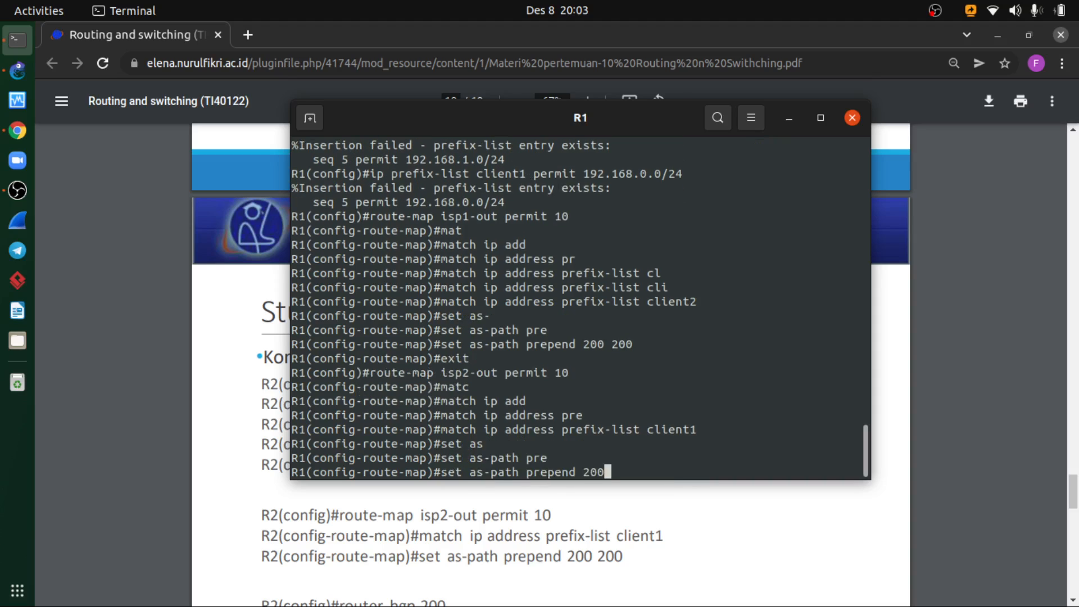
type("200")
key("Return")
scroll(488, 566, "down", 3)
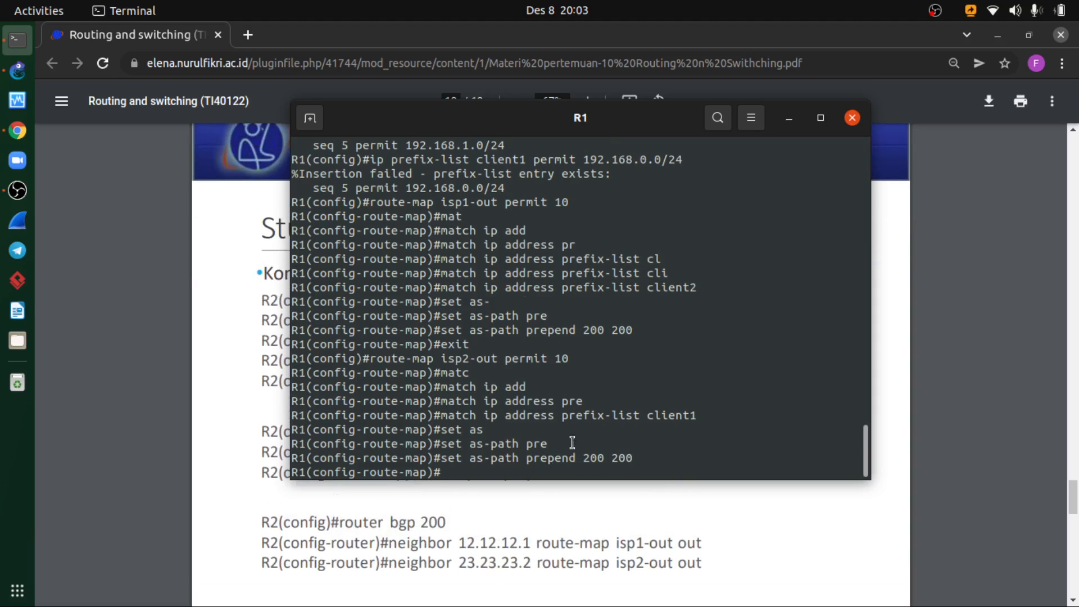
type("exit")
key("Return")
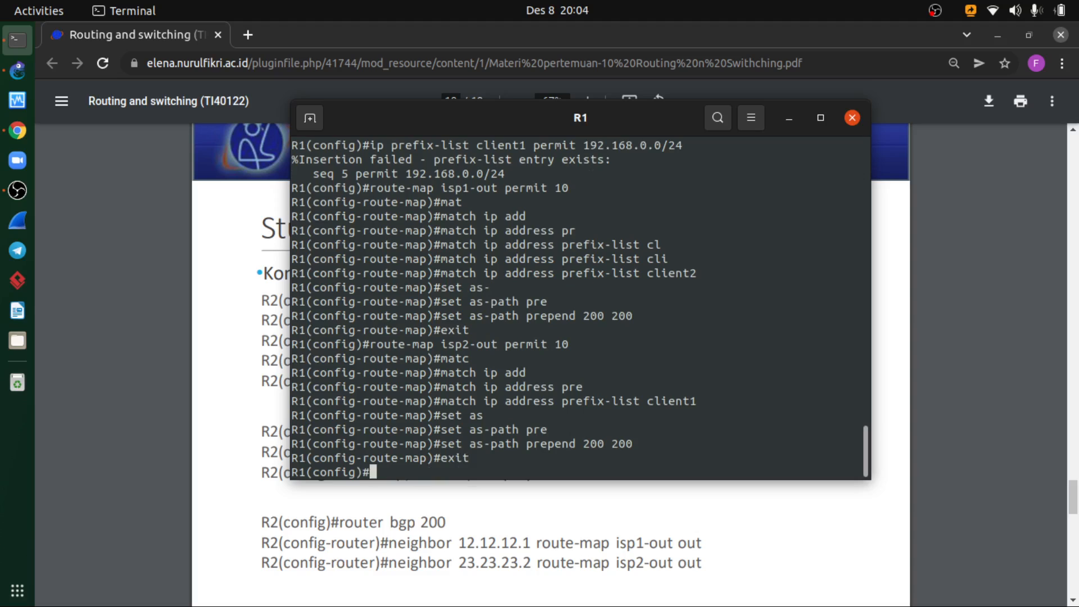
- Enter router configuration for BGP 200 on R1
type("router bgp 20")
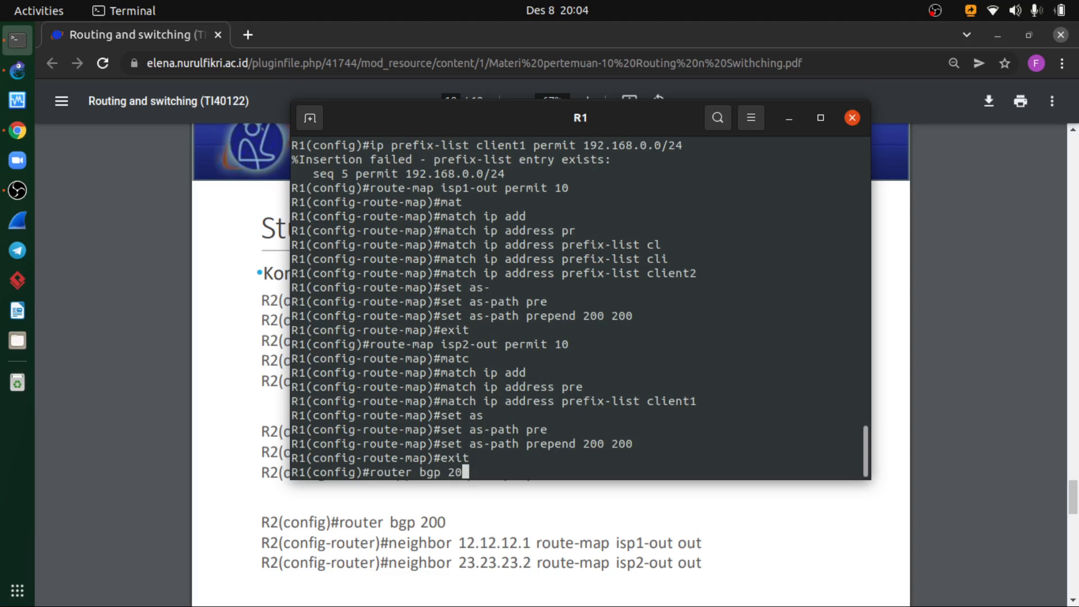
type("0")
key("Return")
- Apply route map isp1-out outbound to BGP neighbor 12.12.12.1 on R1, checking it against the earlier route-map commands
type("nei")
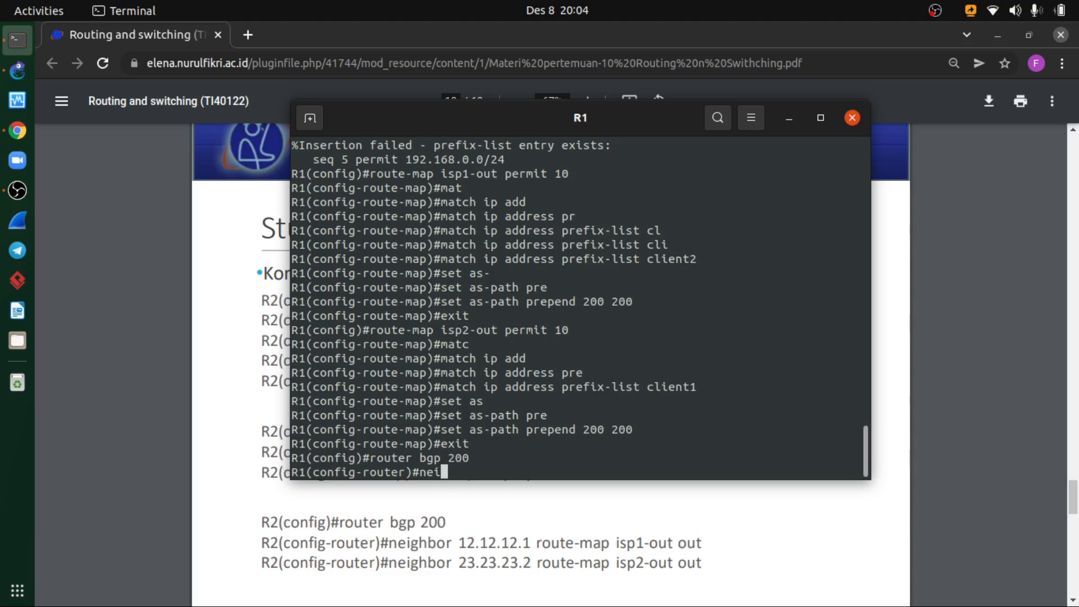
key("Tab")
type("12.12.12")
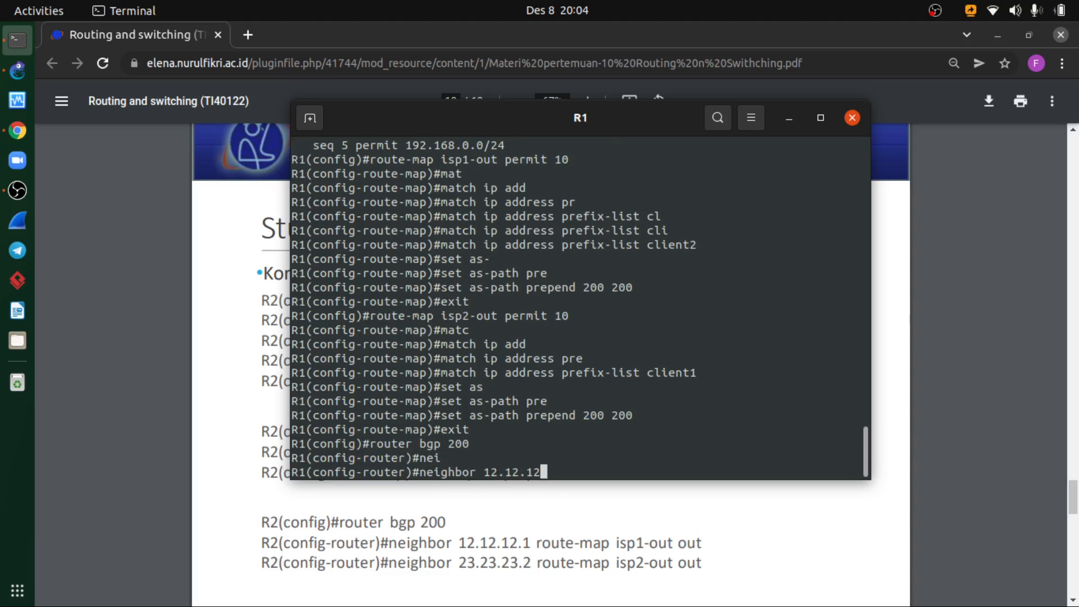
type(".1 route")
key("Tab")
type("m")
key("Tab")
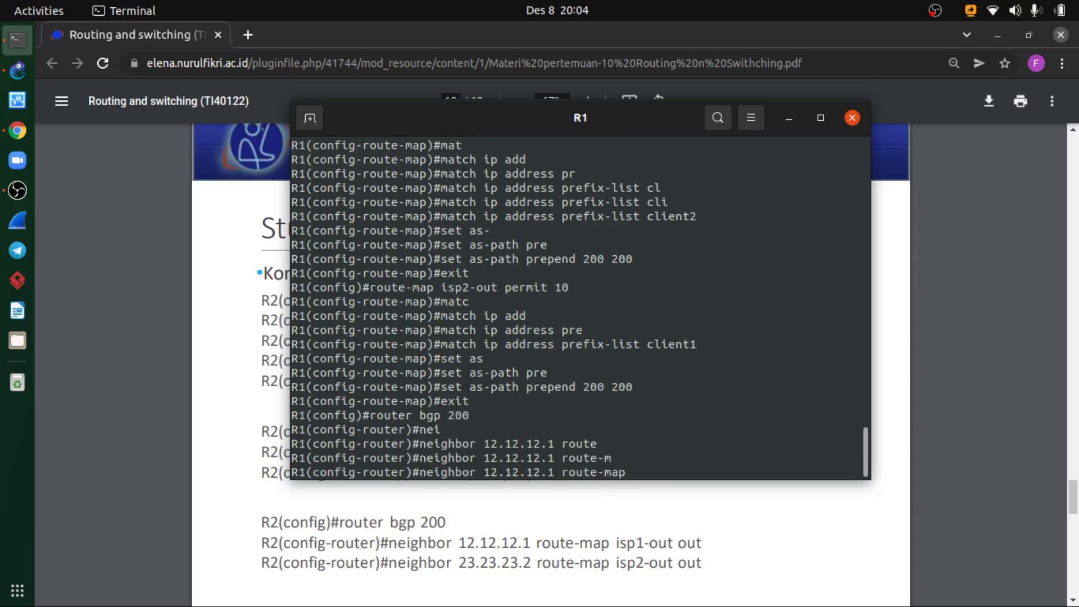
type("e")
type("sp1")
scroll(583, 370, "up", 4)
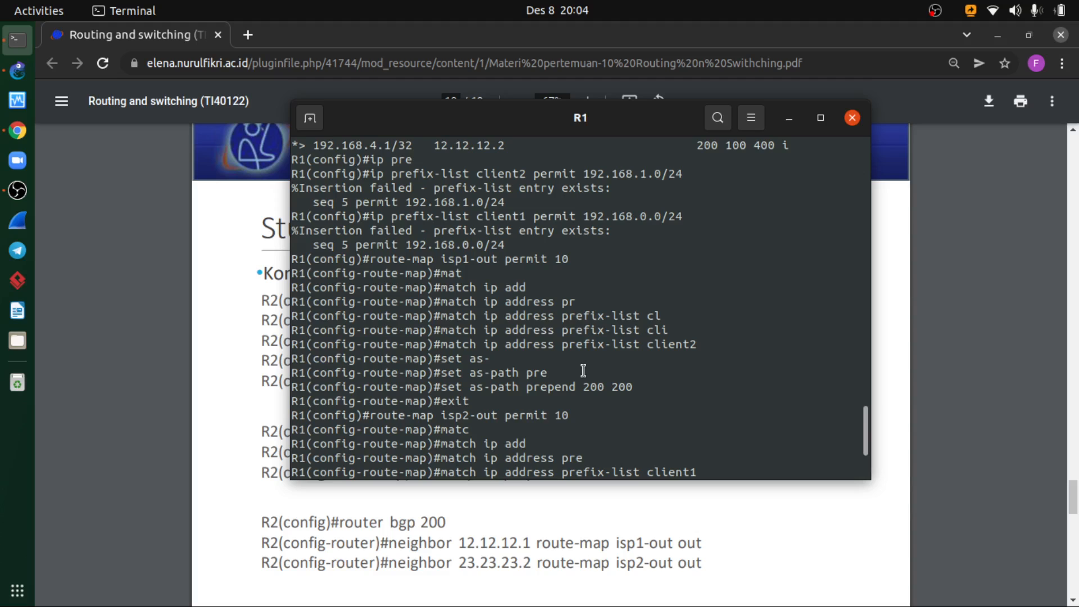
scroll(583, 371, "down", 1)
scroll(583, 370, "up", 3)
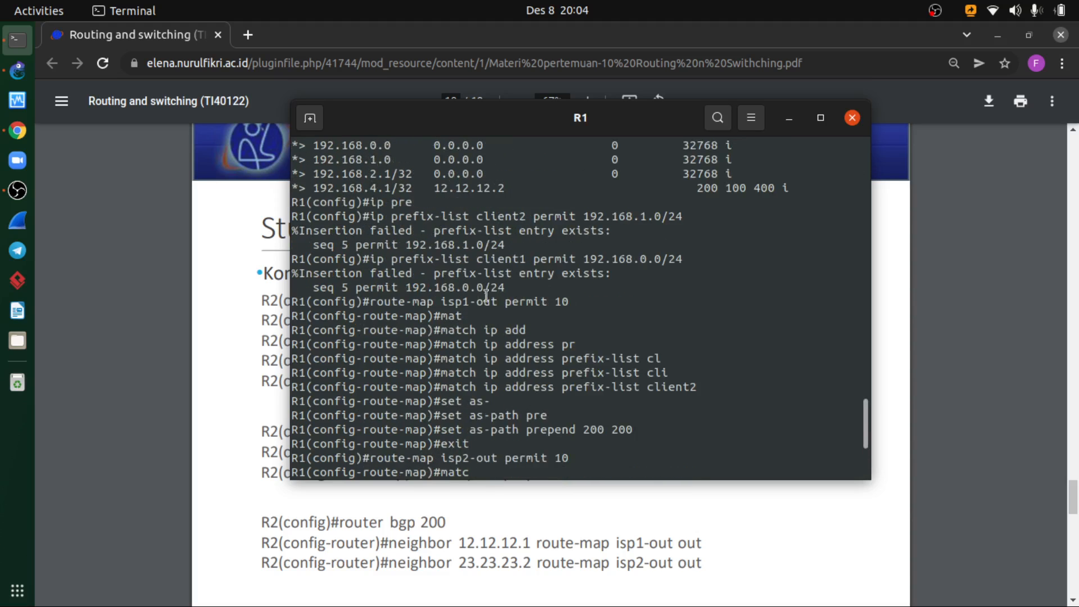
scroll(486, 296, "down", 4)
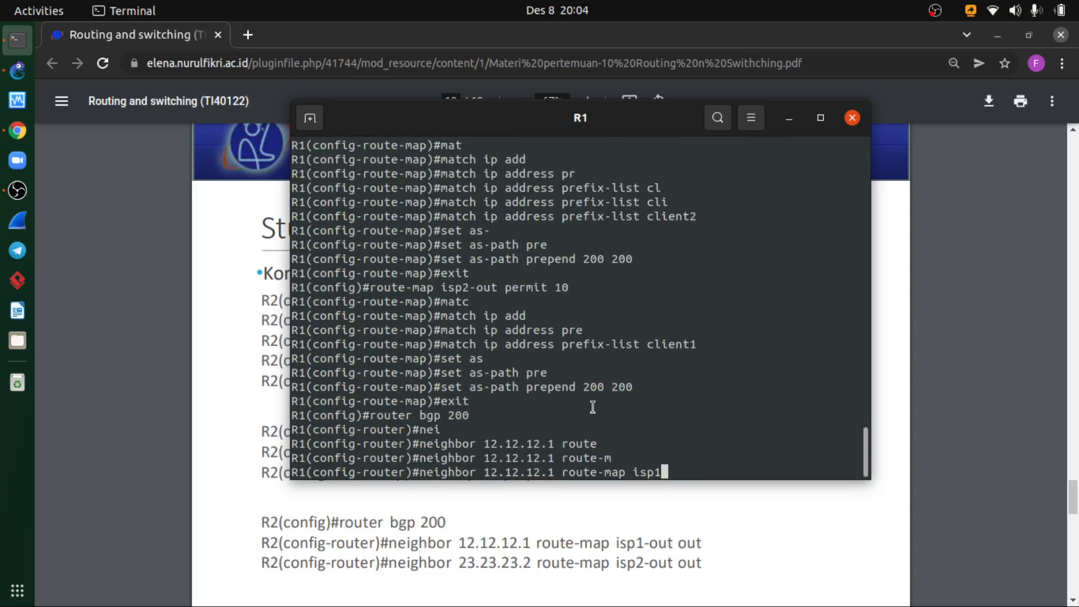
type("-out out")
scroll(592, 409, "up", 3)
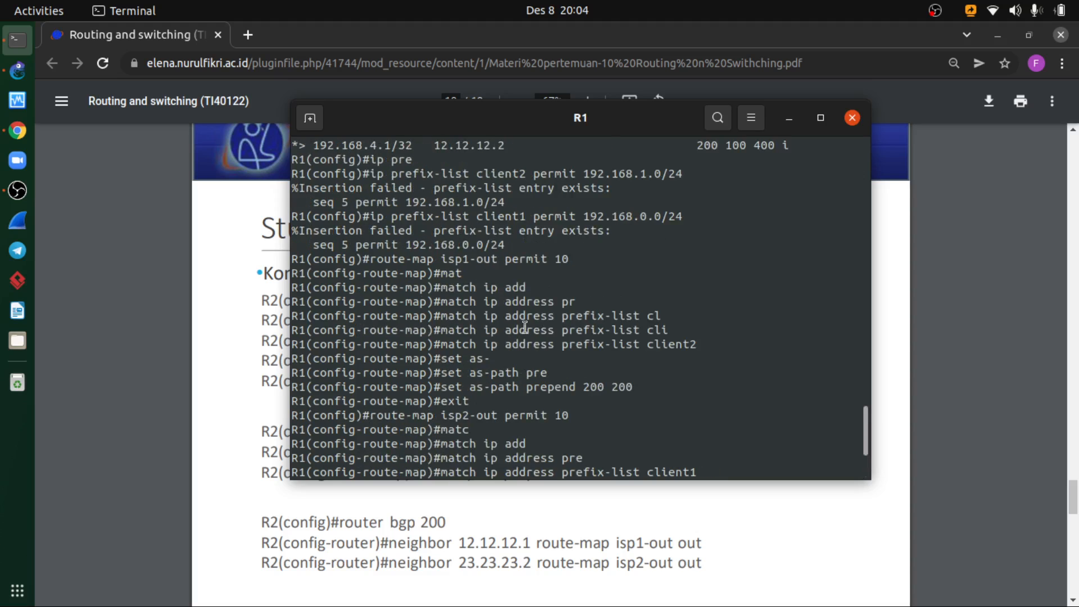
scroll(524, 328, "up", 2)
scroll(526, 303, "down", 1)
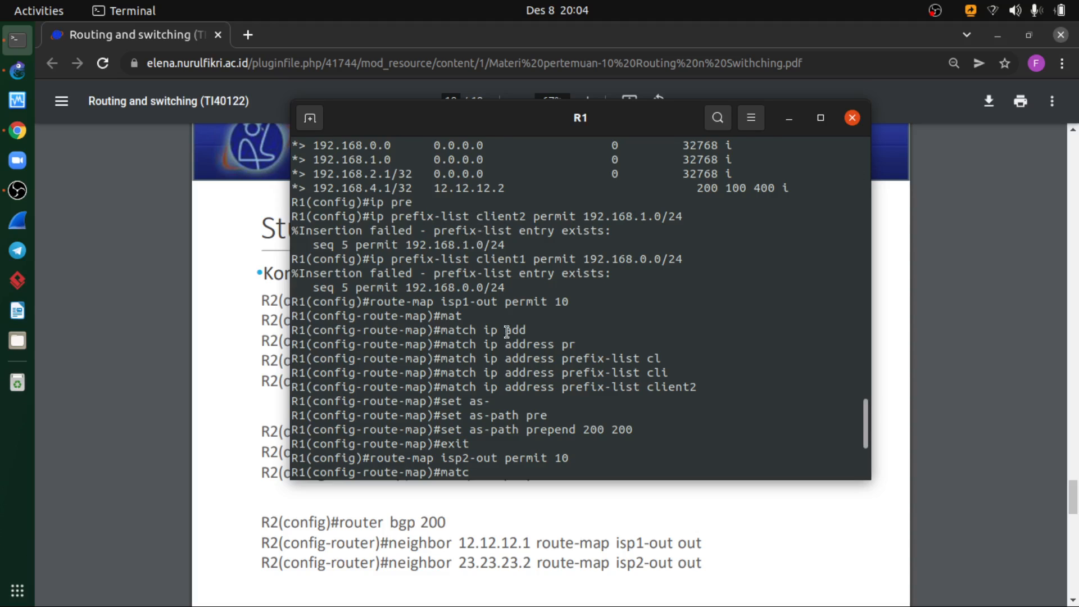
scroll(482, 219, "down", 1)
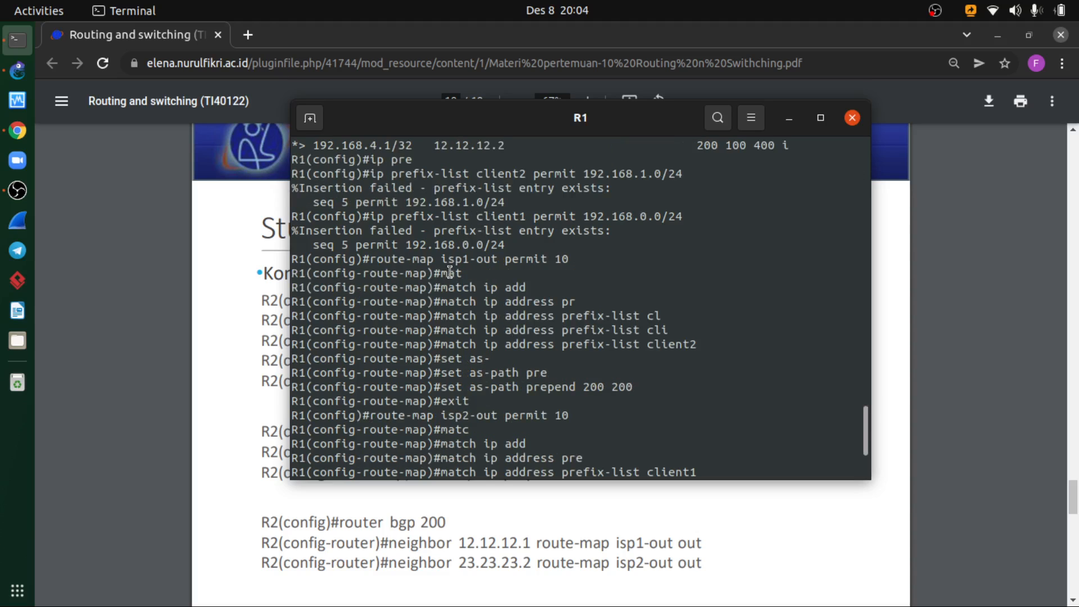
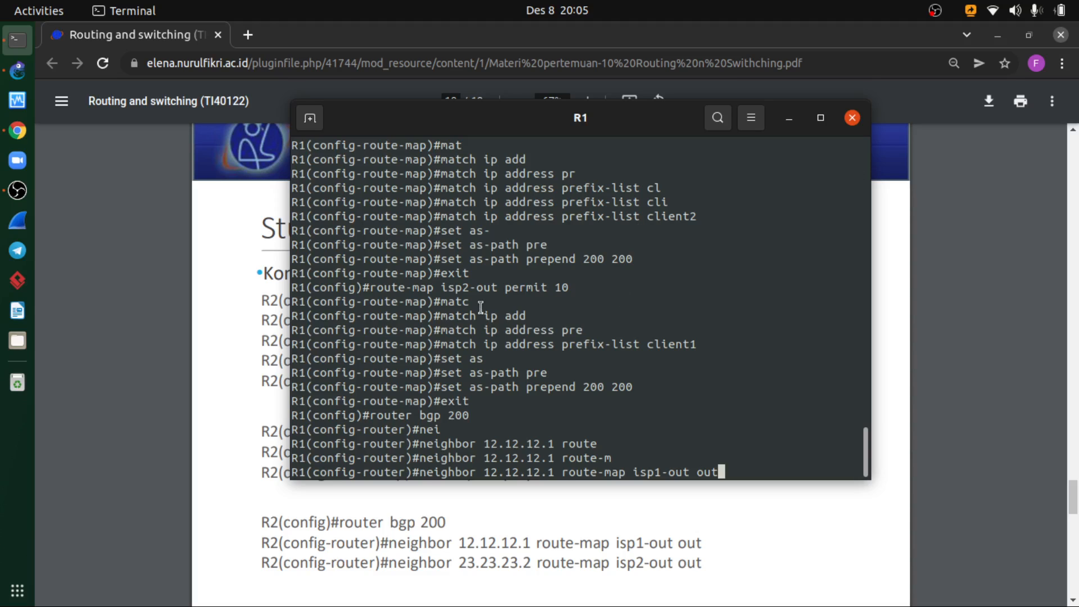
- Try to apply route map isp1-out outbound to neighbor 12.12.12.1 on R1 after reviewing the earlier route-map commands
scroll(607, 350, "up", 2)
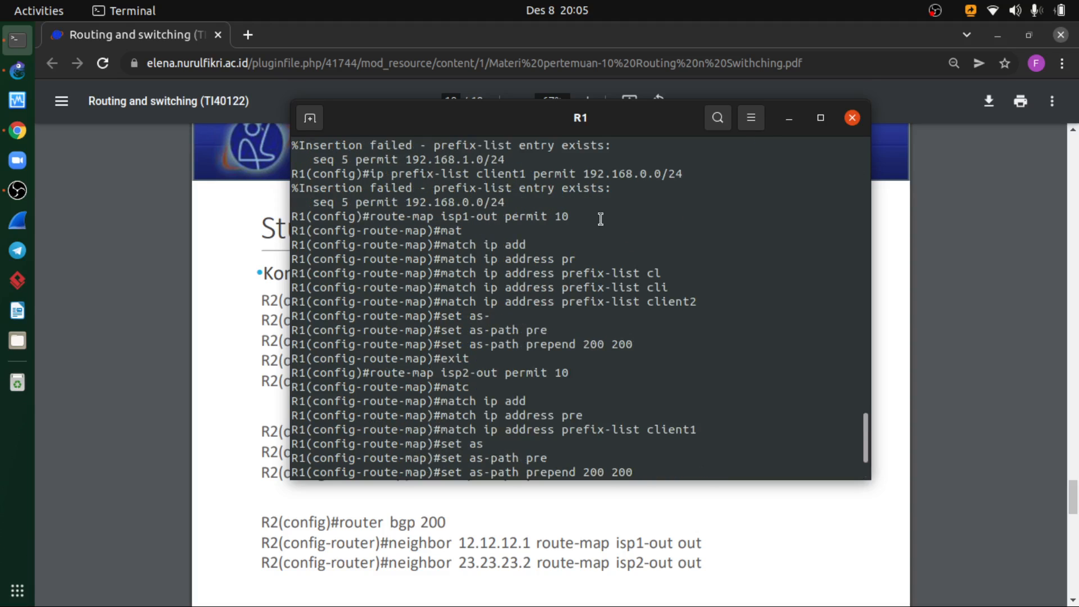
scroll(600, 219, "up", 1)
scroll(635, 256, "down", 3)
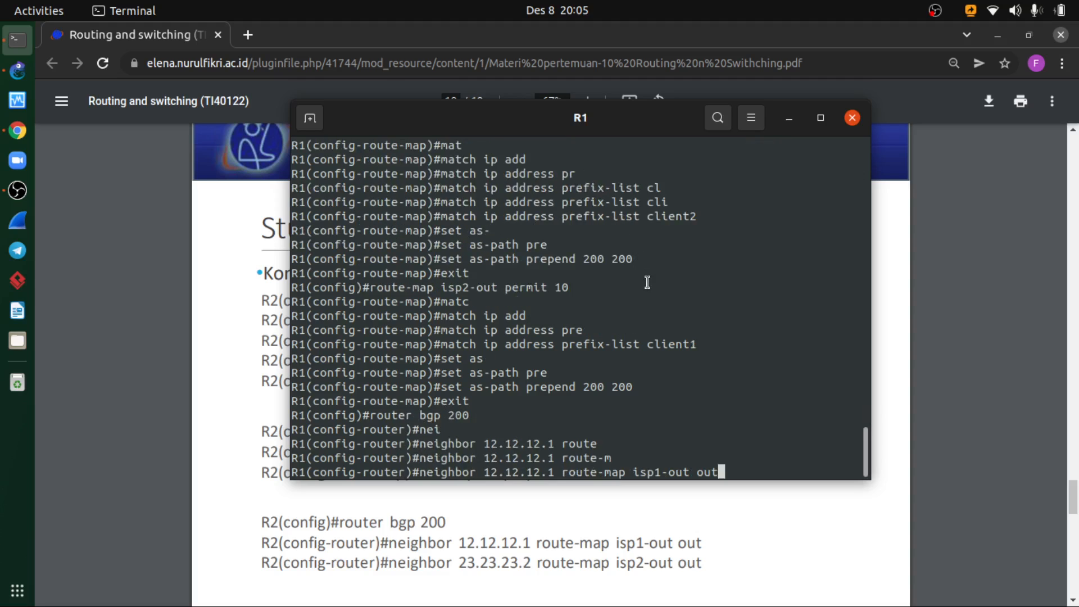
key("Return")
- Apply route map isp1-out outbound to BGP neighbor 12.12.12.2 on R1
key("Up")
key("Left")
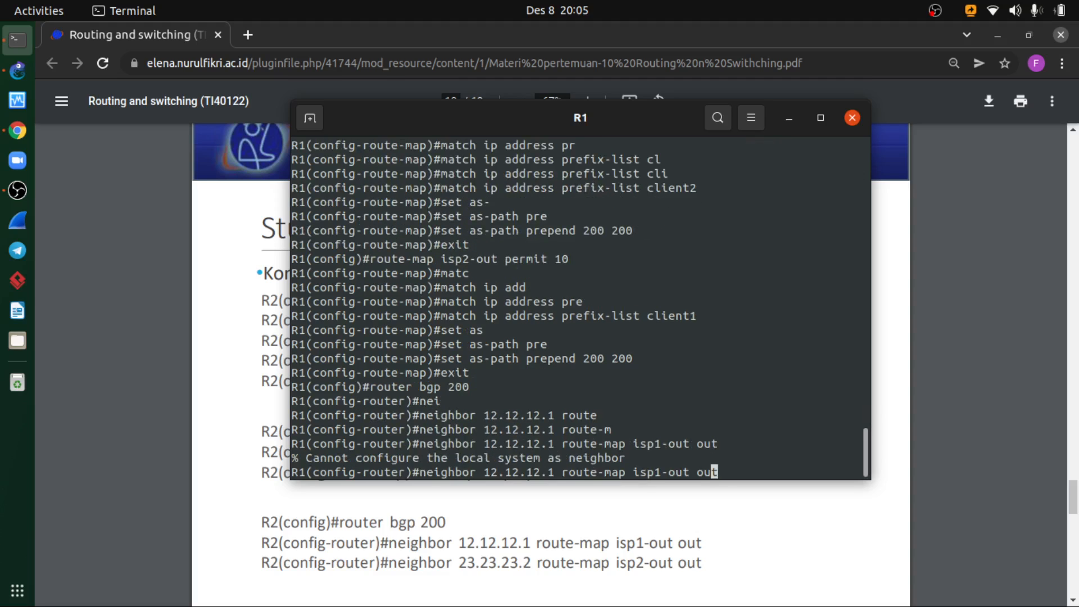
key("Left")
key("Left")
key("Left")
key("Left")
key("Left")
key("Left")
key("Left")
key("Left")
key("Left")
key("Left")
key("Left")
key("Left")
key("Left")
key("Left")
key("Left")
key("Left")
key("Left")
key("Left")
key("Left")
key("Left")
key("BackSpace")
type("2")
key("Return")
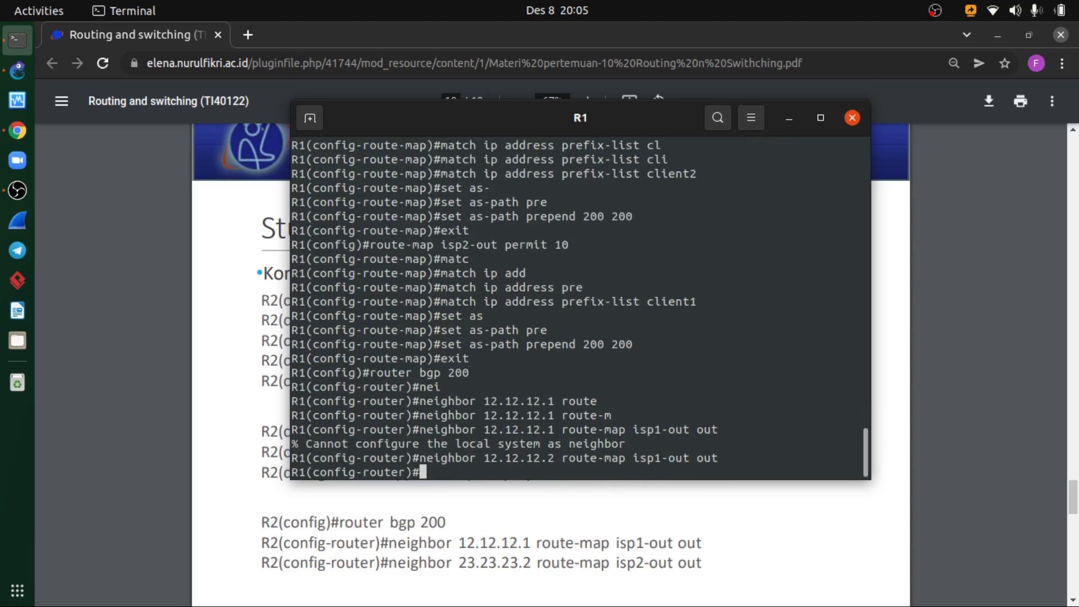
- Apply route map isp2-out outbound to BGP neighbor 23.23.23.2 on R1
key("Up")
key("Left")
key("Left")
key("Left")
key("Left")
key("Left")
key("Left")
key("Left")
key("Left")
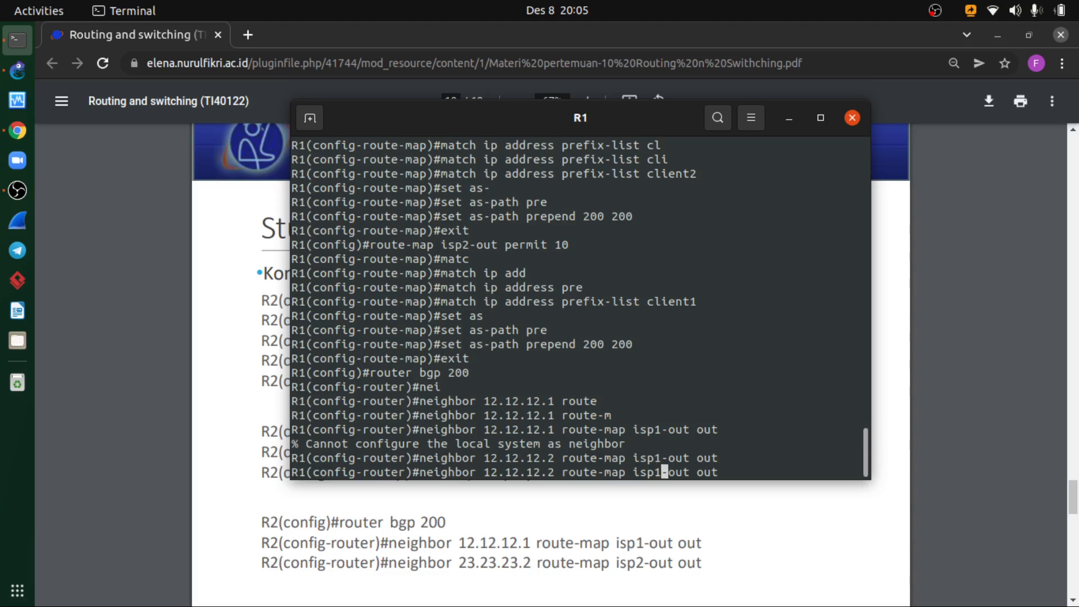
key("Left")
key("Left")
key("Left")
key("Left")
key("Left")
key("Left")
key("Left")
key("Left")
key("Left")
key("Left")
key("Left")
key("Left")
key("Left")
key("Left")
key("Left")
key("Left")
key("Left")
key("BackSpace")
key("BackSpace")
key("BackSpace")
key("BackSpace")
key("BackSpace")
key("BackSpace")
key("BackSpace")
key("BackSpace")
type("23.23")
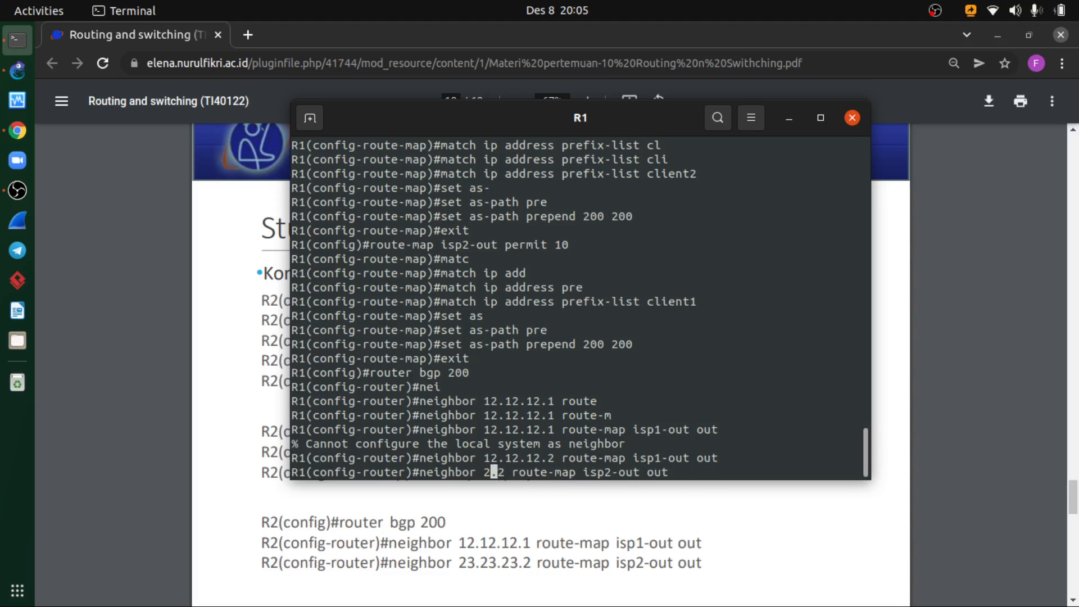
type(".23")
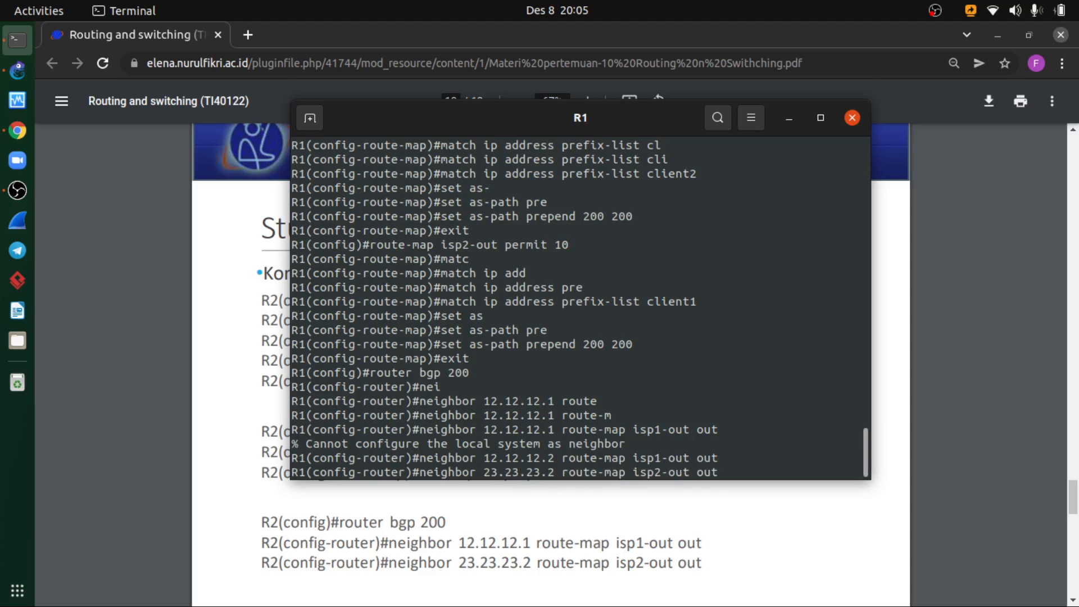
key("Return")
type("do clear")
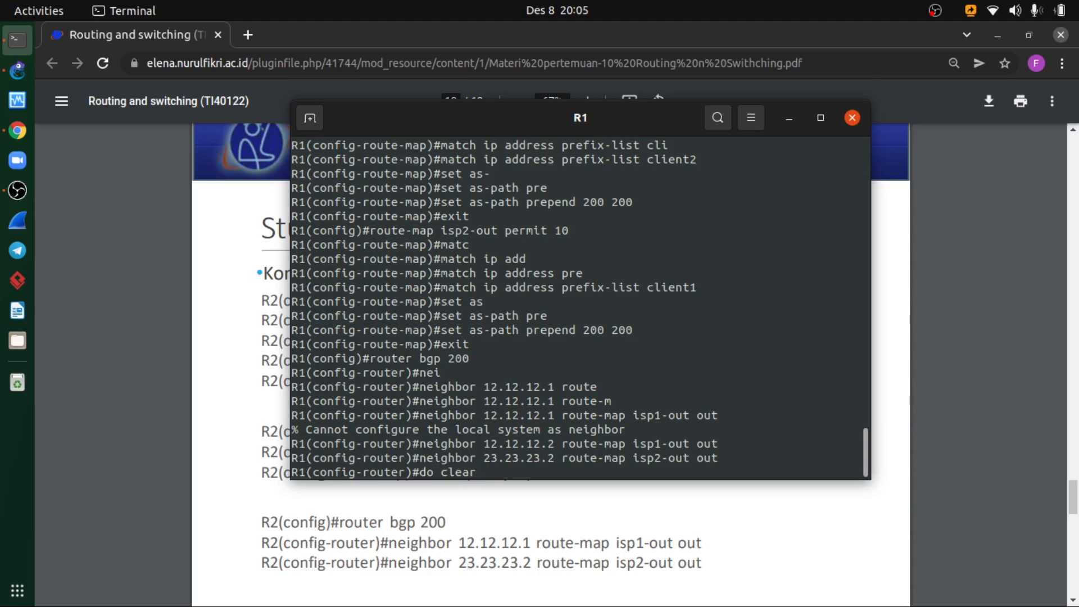
type(" ip bgp")
key("BackSpace")
key("BackSpace")
key("BackSpace")
key("BackSpace")
key("BackSpace")
key("BackSpace")
key("BackSpace")
key("BackSpace")
key("BackSpace")
key("BackSpace")
key("BackSpace")
key("BackSpace")
key("BackSpace")
key("BackSpace")
key("BackSpace")
type("e")
type("xit")
key("BackSpace")
key("BackSpace")
key("BackSpace")
key("BackSpace")
- Display the full brief list of R1's IP interfaces from router configuration mode
type("dow ho")
key("BackSpace")
key("BackSpace")
key("BackSpace")
key("BackSpace")
type("show ip interface br")
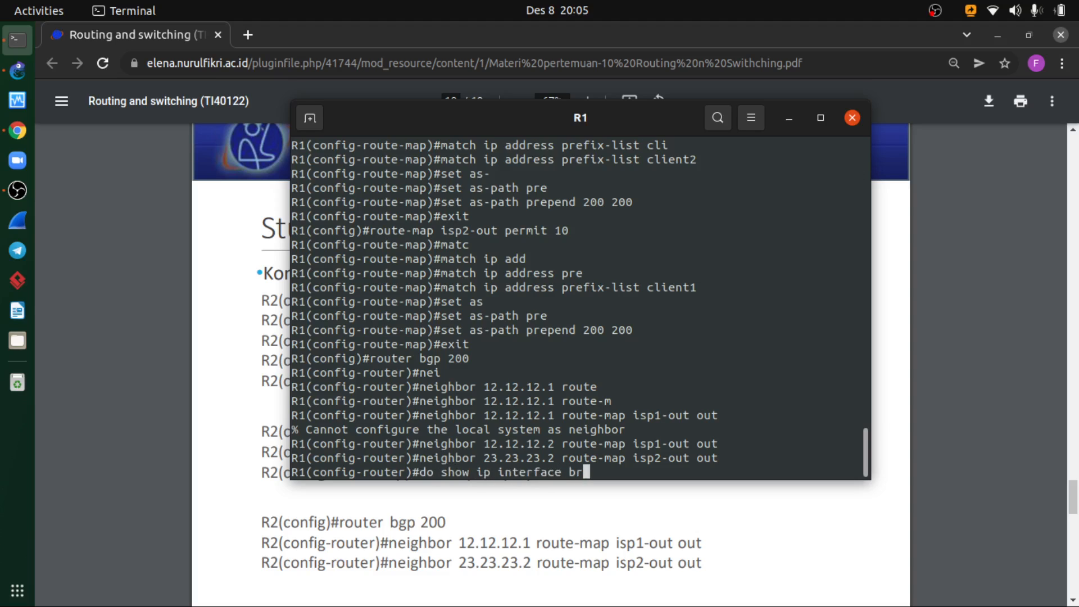
type("ief")
key("Return")
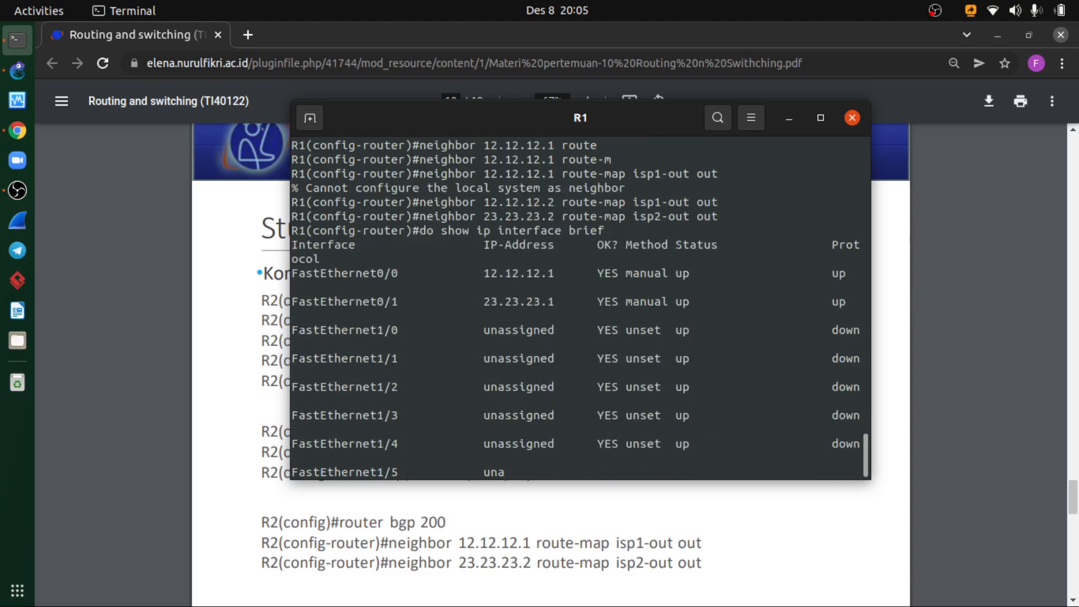
key("space")
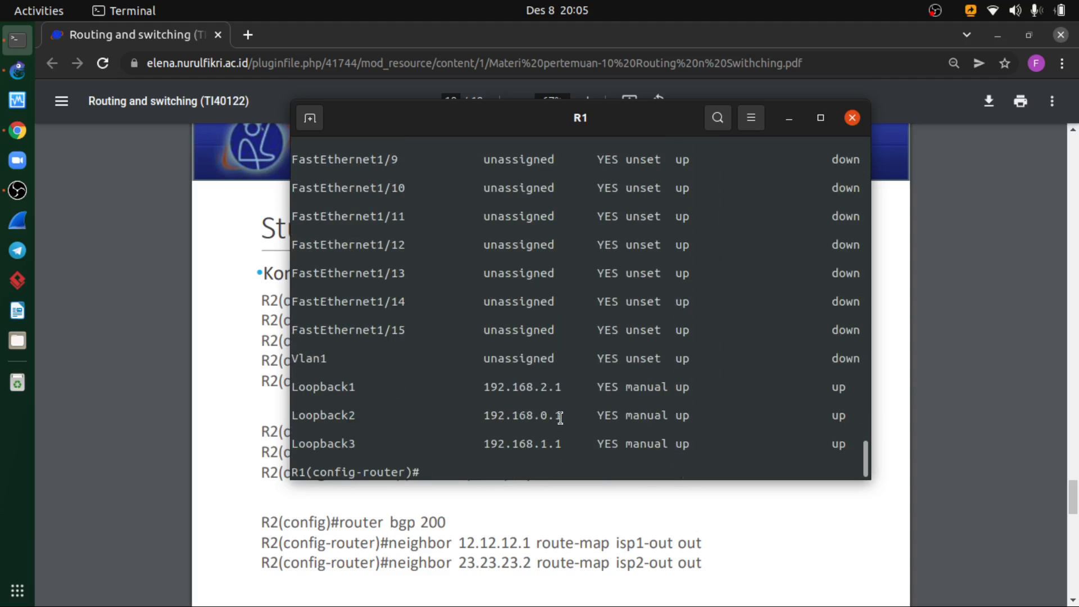
- Switch to the PDF in Chrome and compare its load-share topology, BGP peer and route-map commands with R1's loopback addresses
left_click(556, 528)
scroll(564, 475, "up", 10)
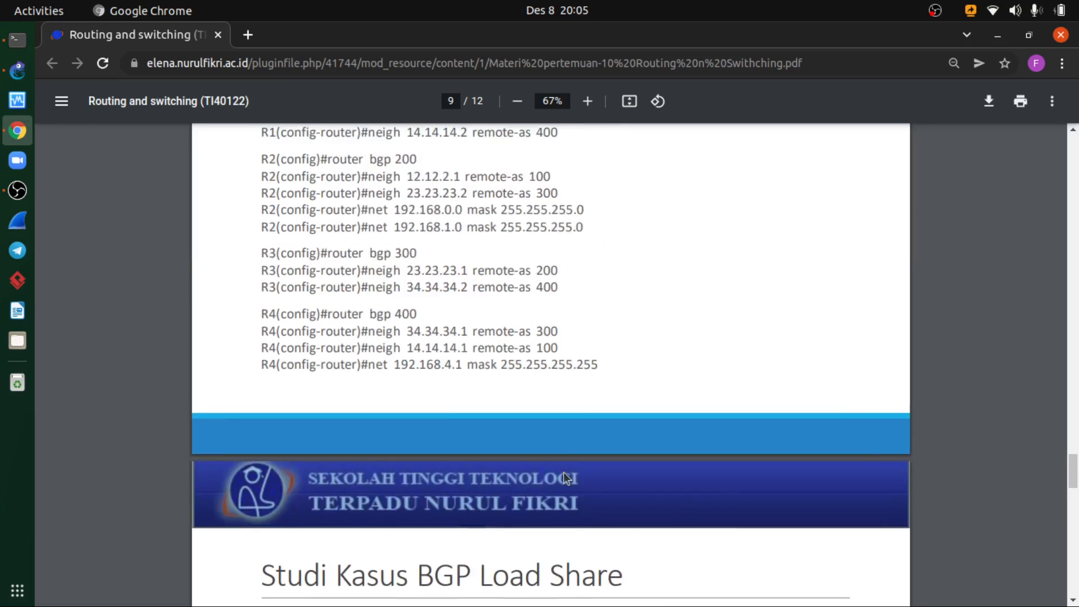
scroll(564, 472, "up", 3)
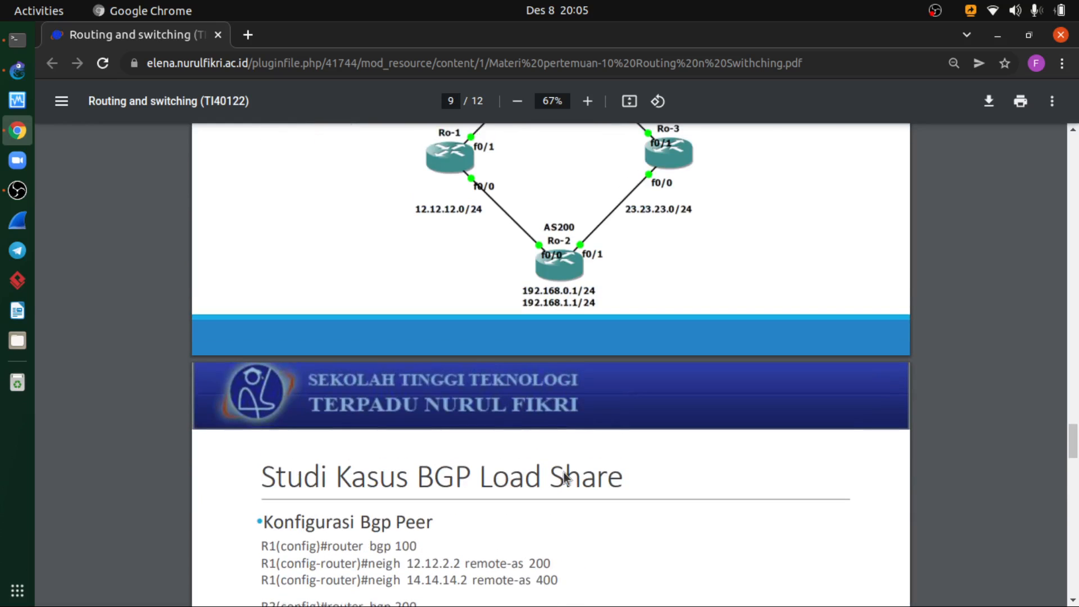
left_click(17, 39)
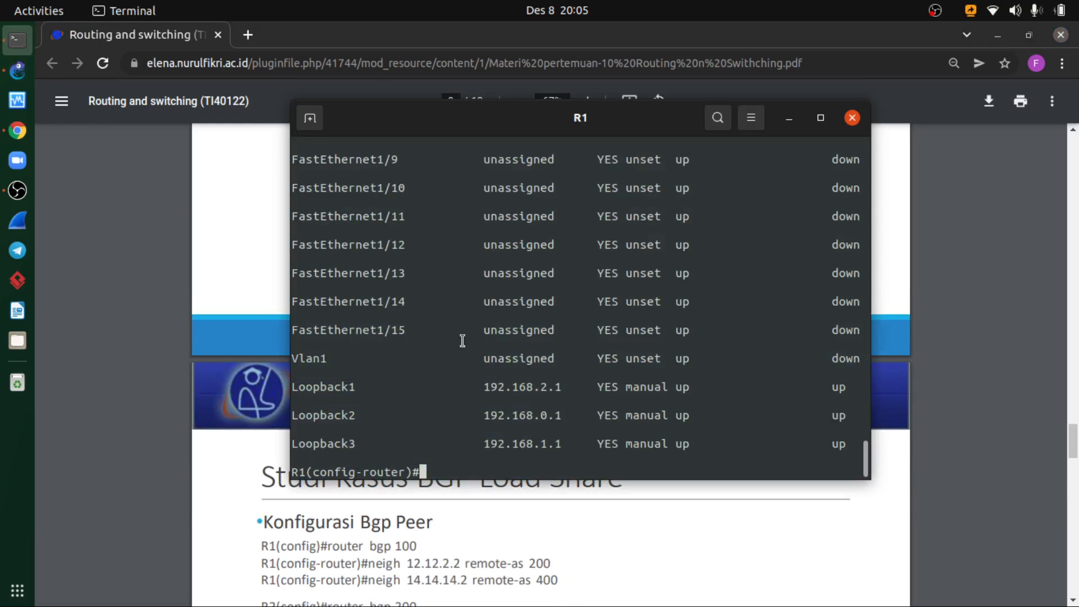
left_click(524, 518)
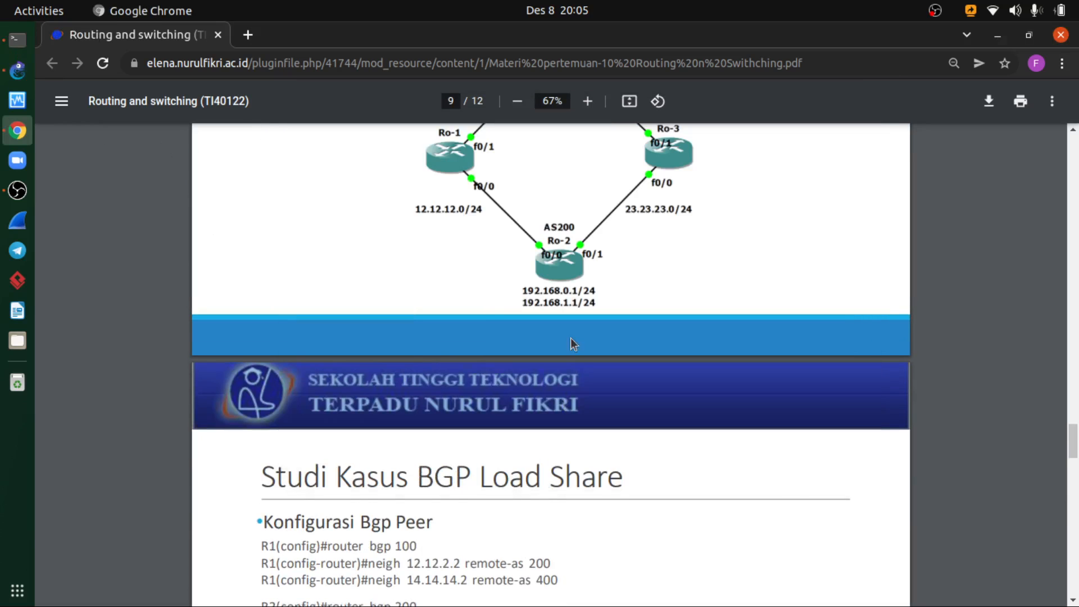
scroll(519, 490, "down", 7)
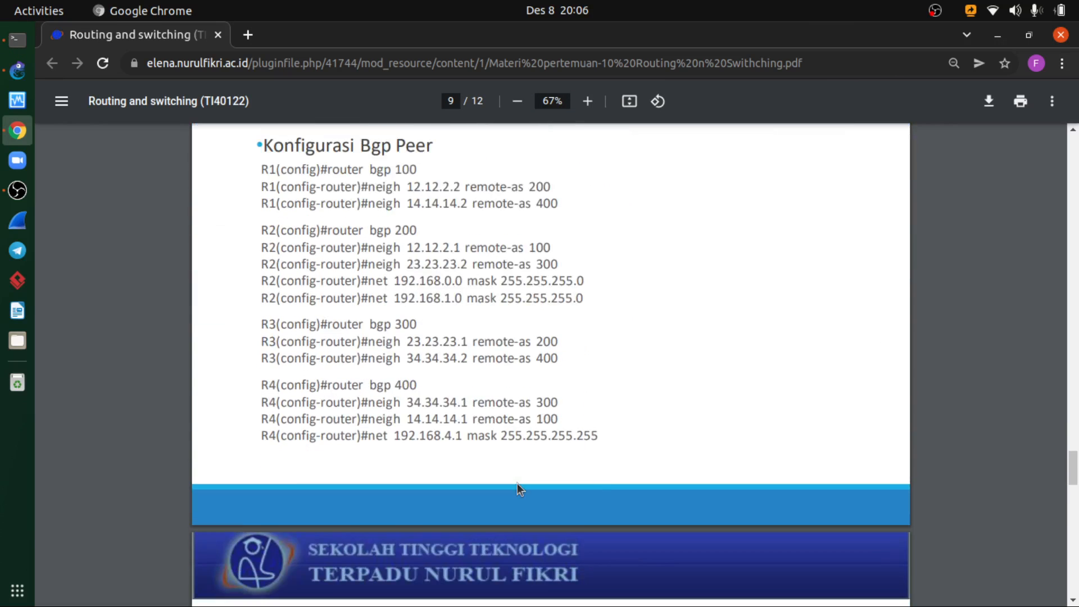
scroll(514, 461, "up", 1)
scroll(502, 342, "down", 5)
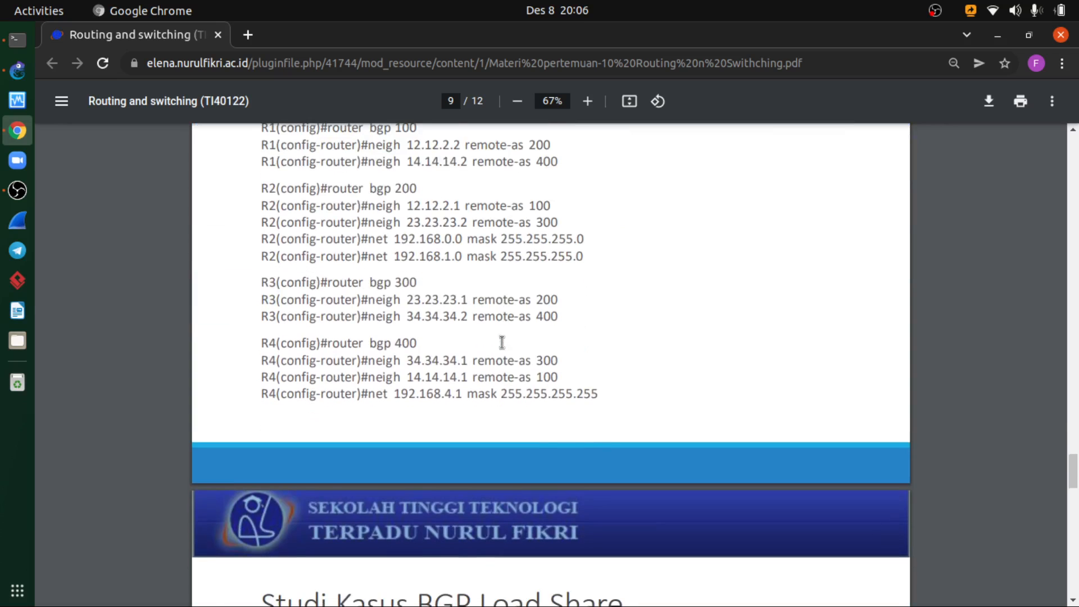
scroll(502, 342, "down", 2)
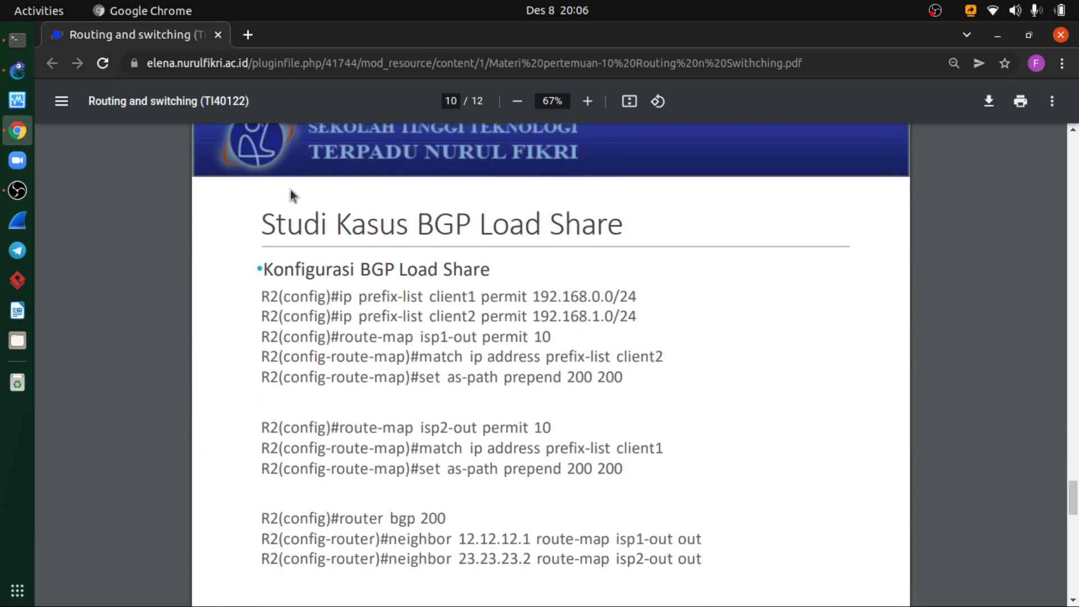
- Switch to GNS3, open R4's console and display its BGP table with show ip bgp
left_click(18, 70)
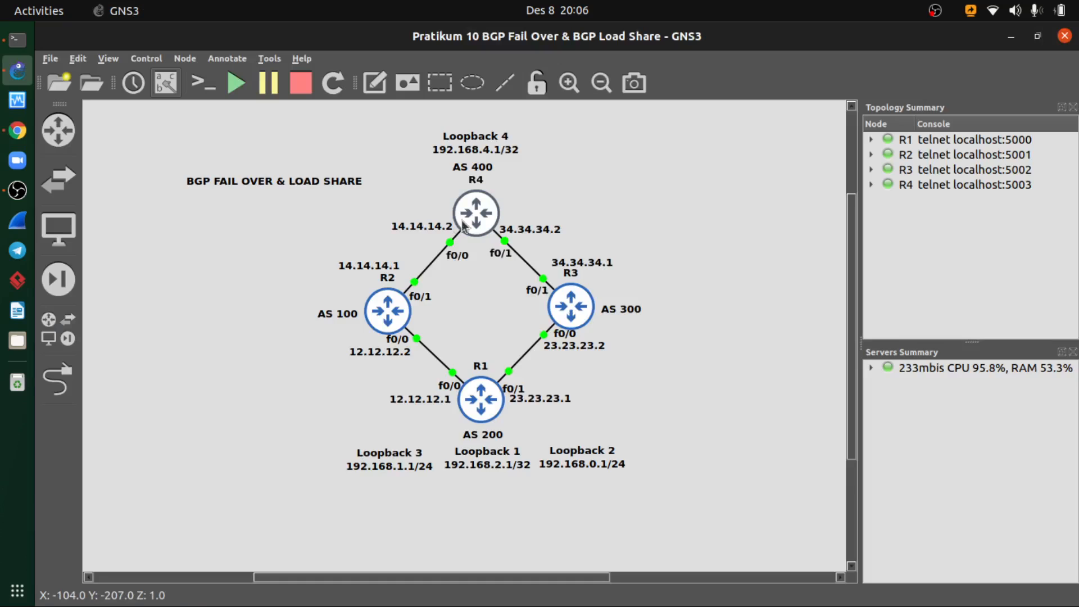
right_click(476, 222)
left_click(511, 51)
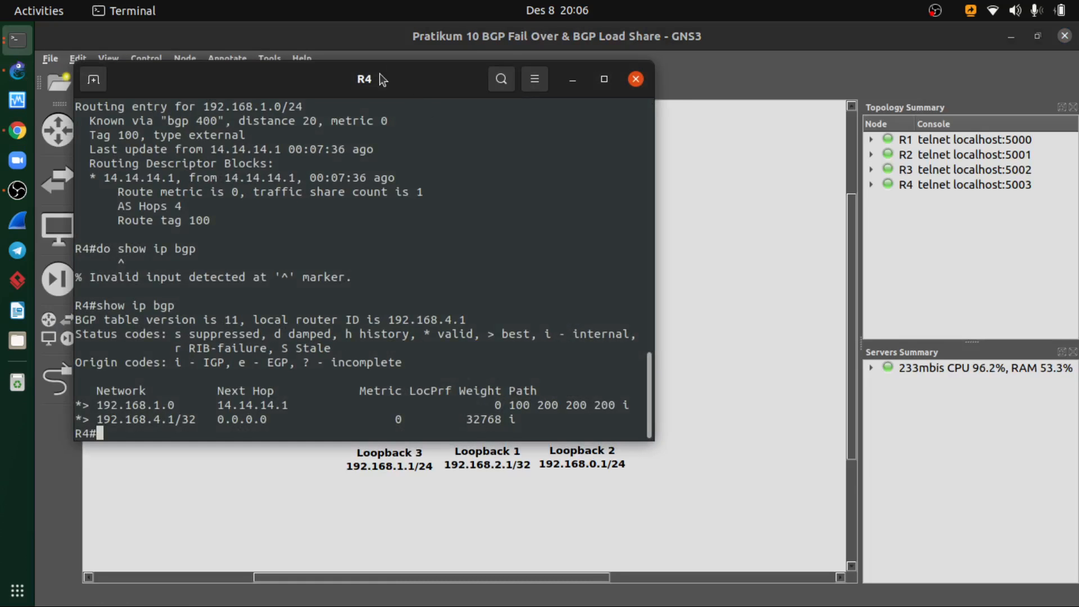
left_click_drag(378, 77, 494, 123)
type("do")
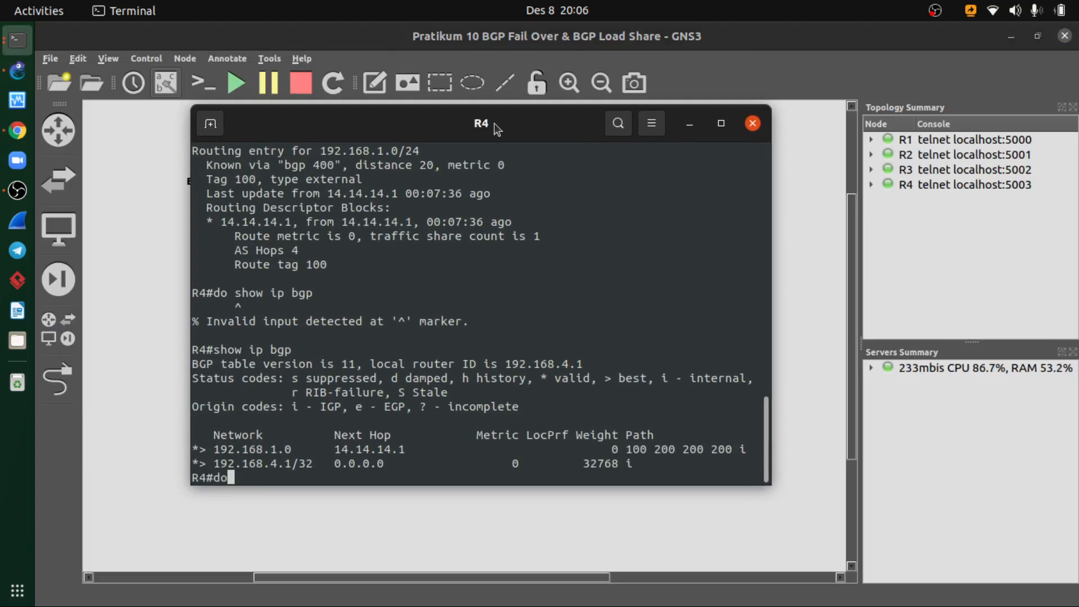
key("BackSpace")
type("show ip bgp")
key("Return")
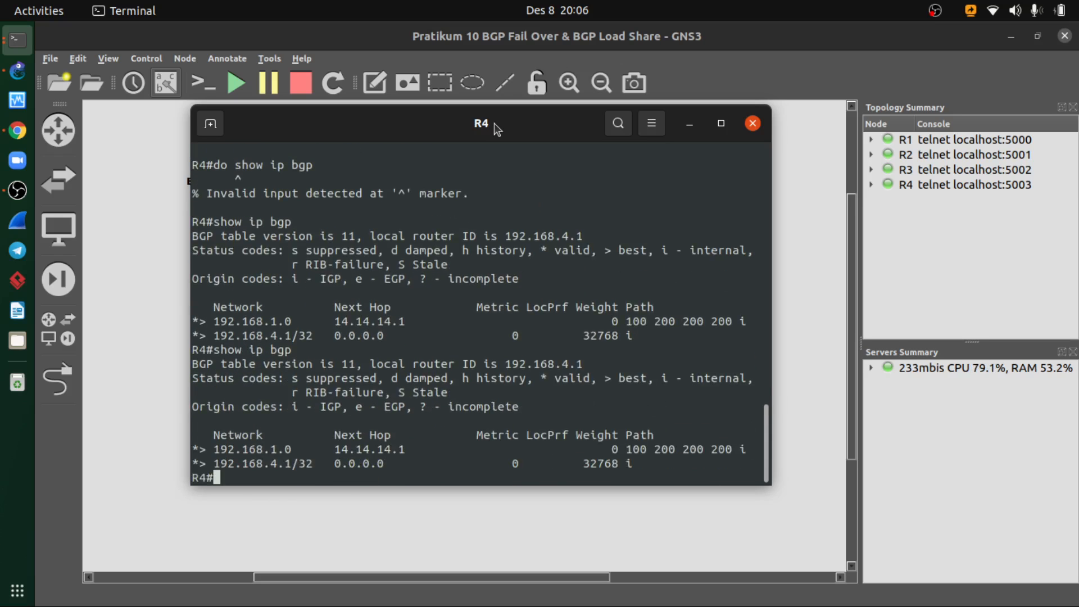
- Repeat show ip bgp on R4 twice to recheck for the 192.168.0.0 route
key("Up")
key("Return")
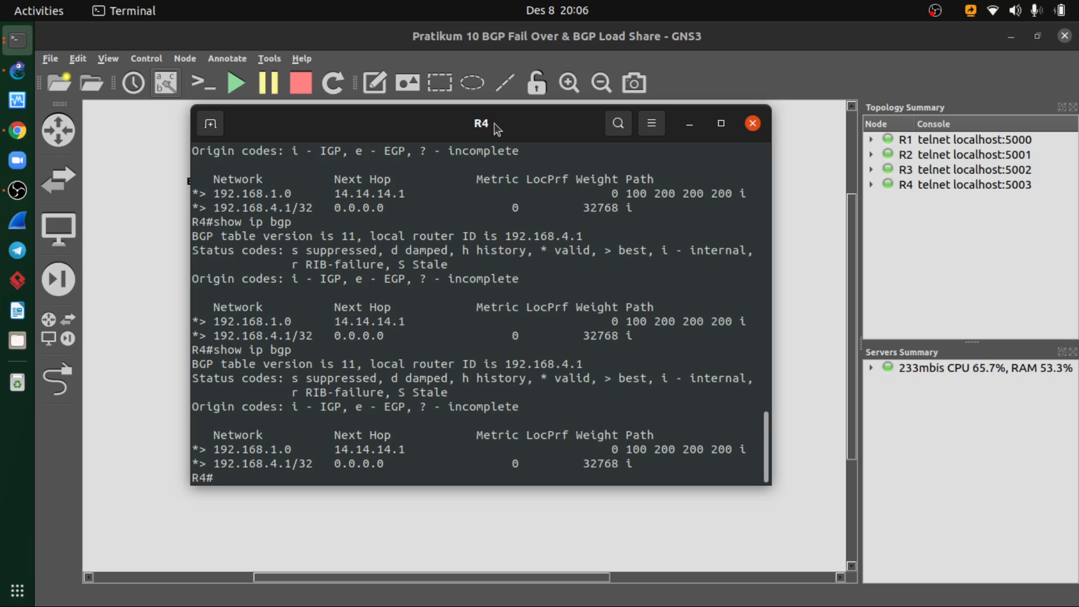
key("Up")
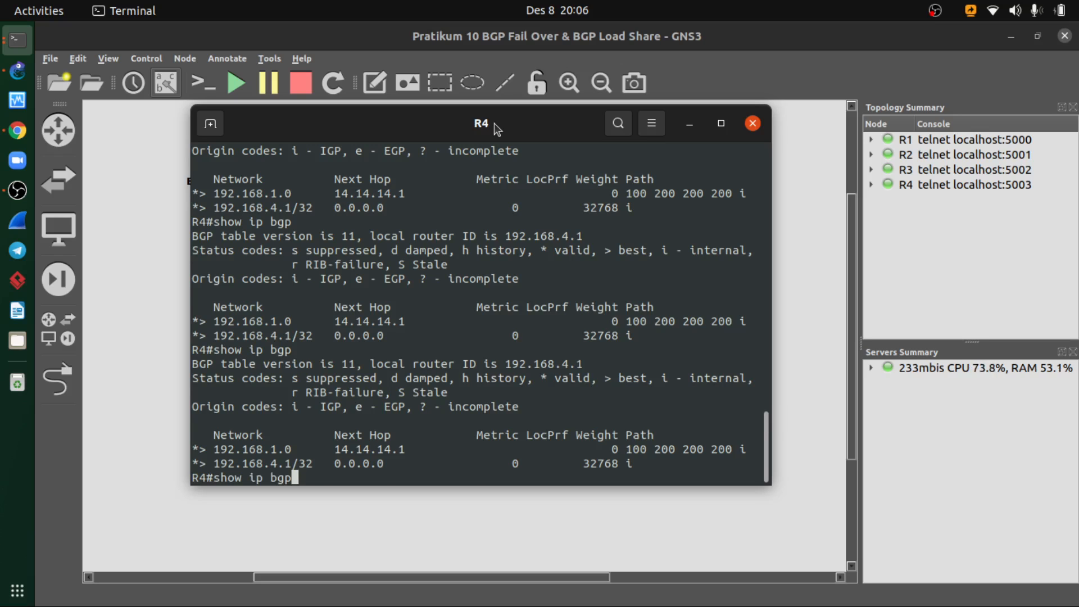
key("Return")
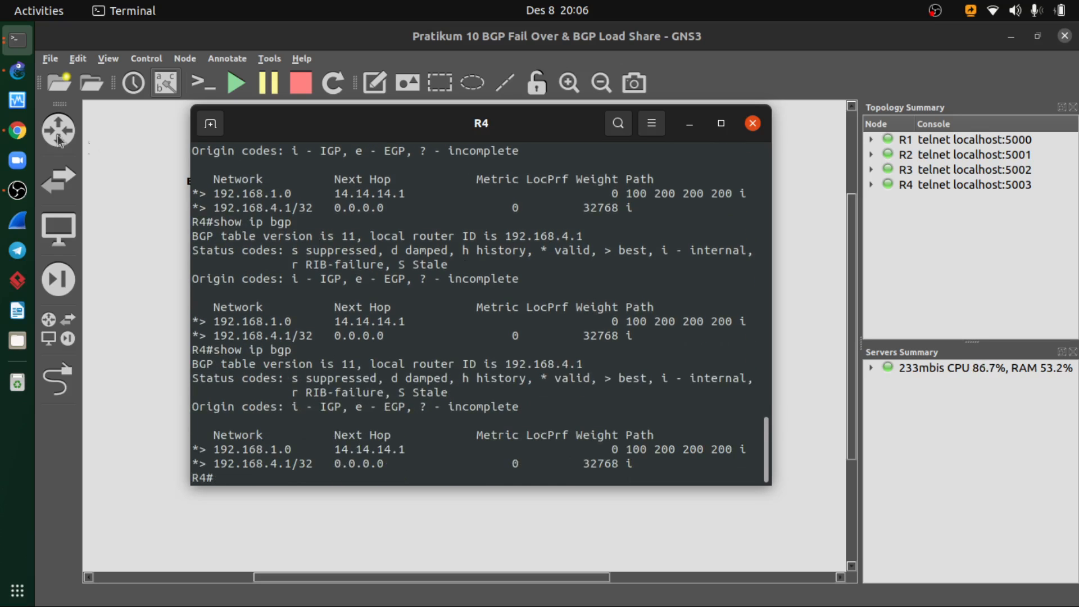
- Consult the BGP peer configuration slide in the Chrome PDF and return to R1's console
left_click(17, 130)
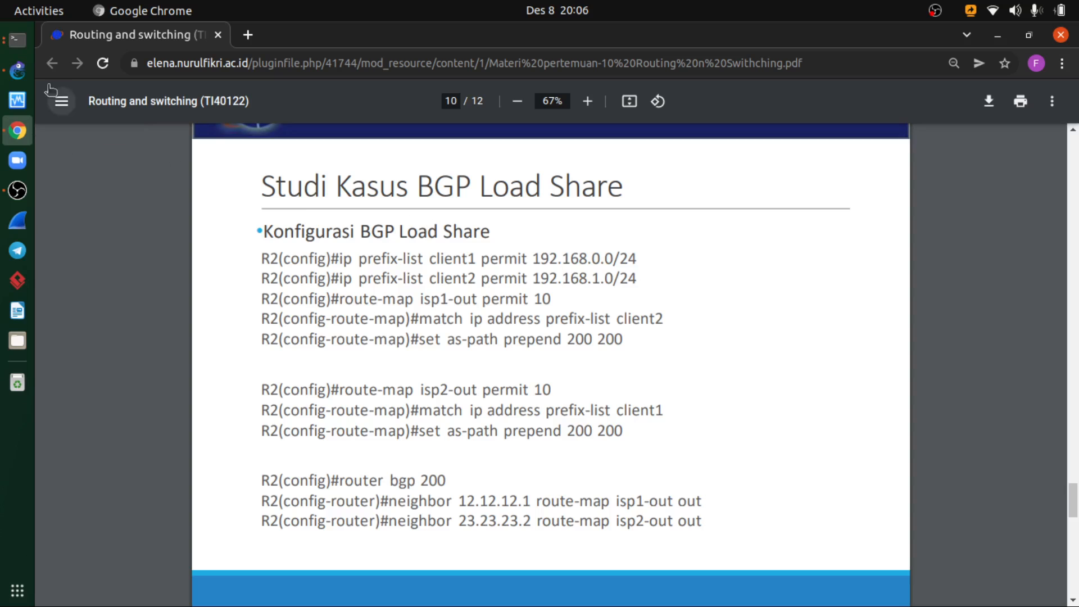
scroll(510, 381, "up", 10)
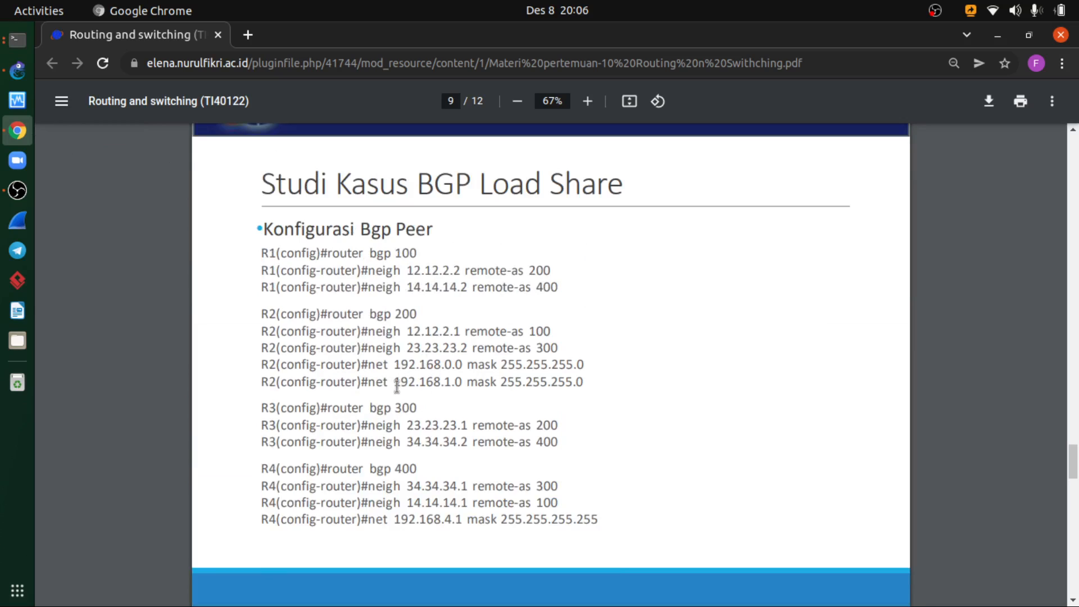
left_click(17, 39)
left_click(683, 129)
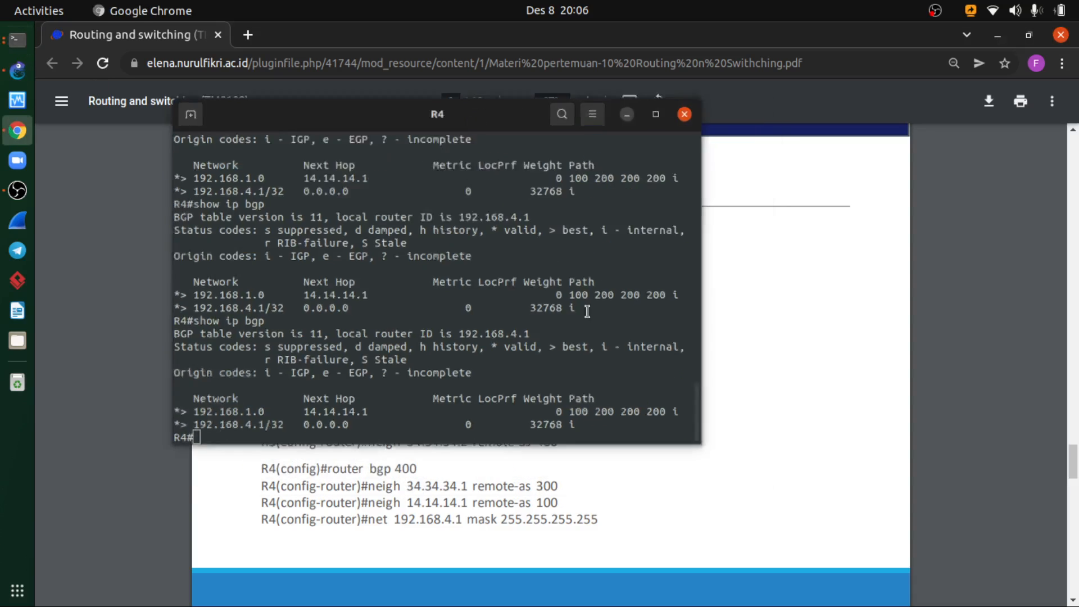
key("alt+Tab")
left_click(558, 298)
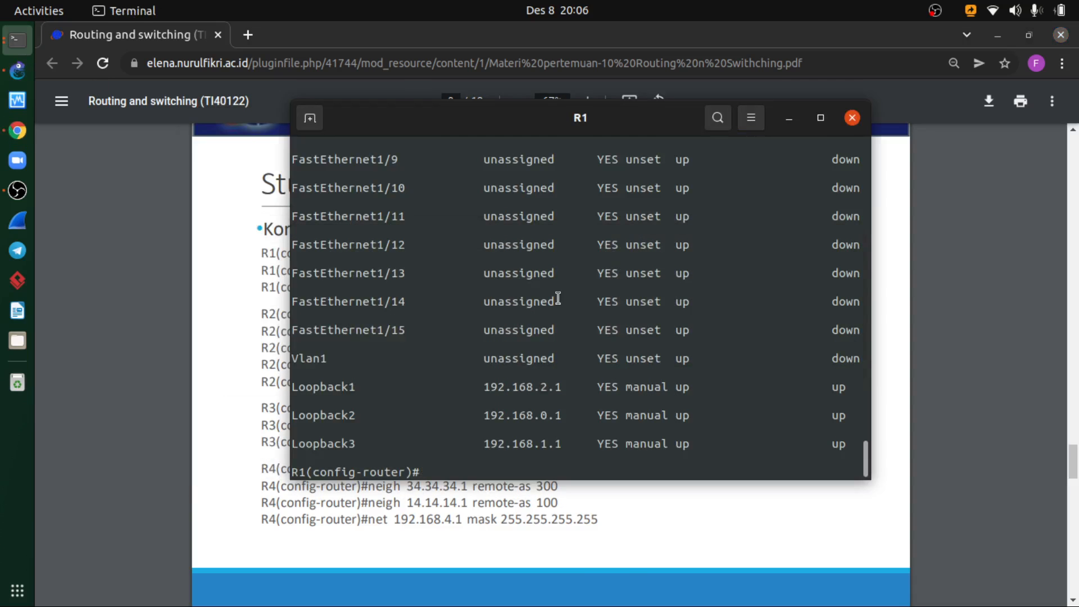
- Exit router configuration on R1 and re-enter it for BGP 200
type("exit")
key("Return")
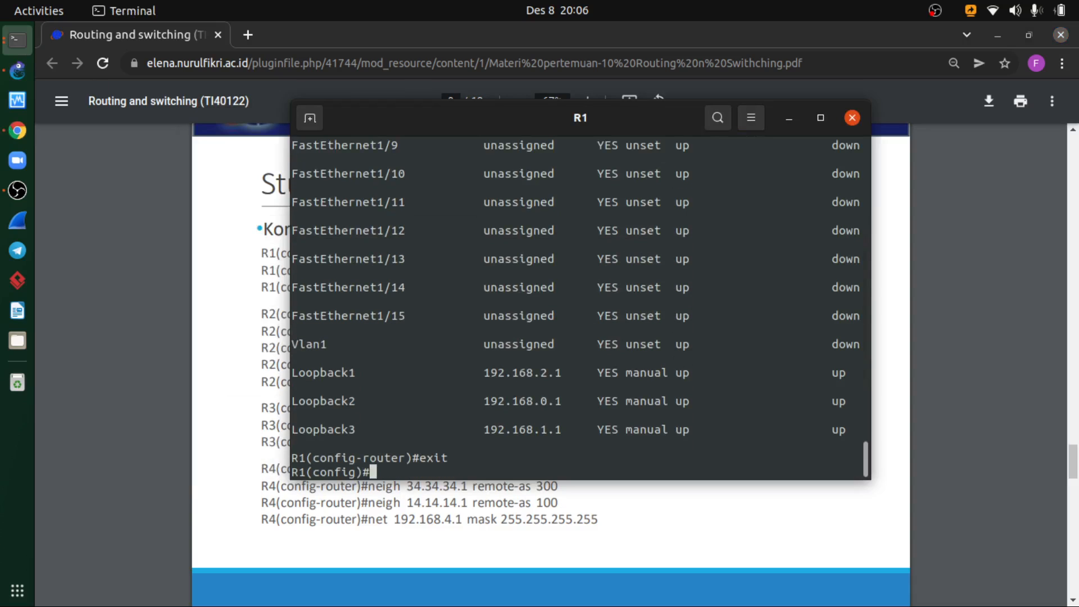
type("ip bgp 20")
type("0")
key("BackSpace")
key("BackSpace")
key("BackSpace")
key("BackSpace")
key("BackSpace")
key("BackSpace")
key("BackSpace")
key("BackSpace")
key("BackSpace")
type("router bgp 200")
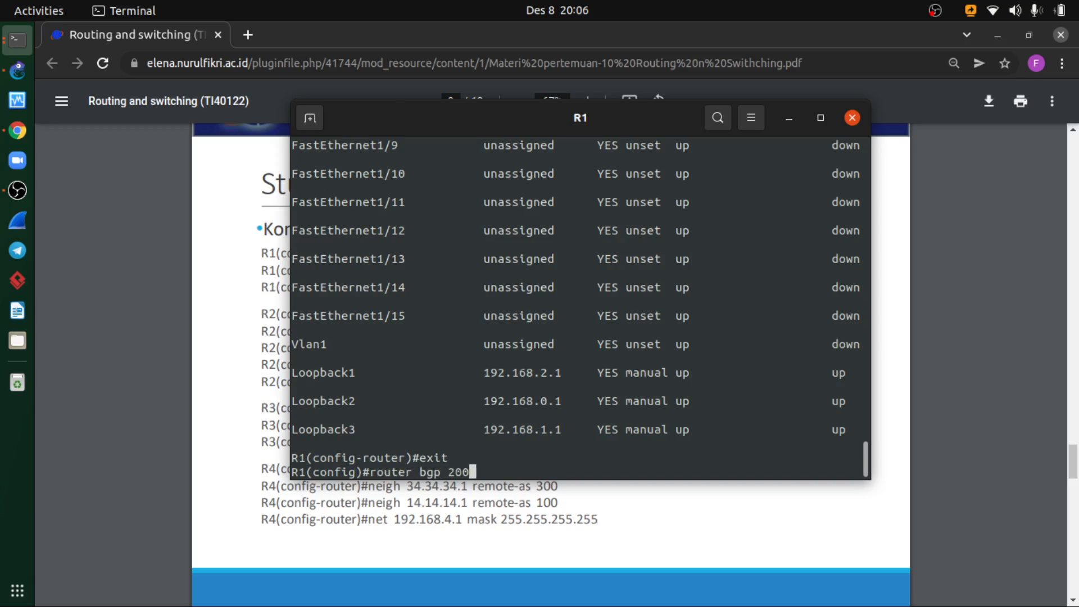
key("Return")
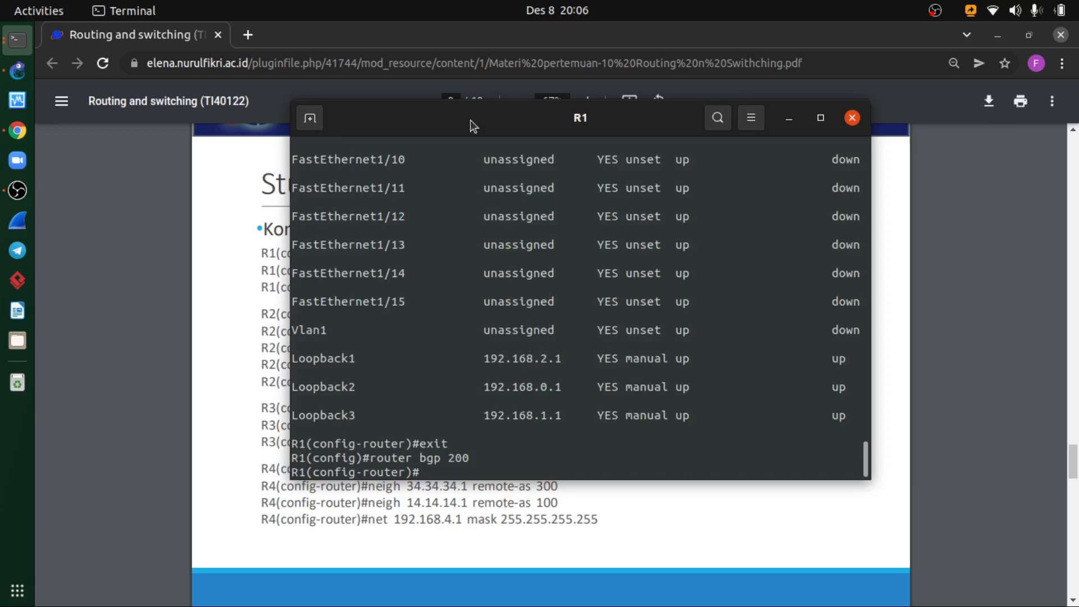
- Advertise network 192.168.0.0 with mask 255.255.255.0 in R1's BGP 200 configuration
left_click_drag(471, 119, 662, 160)
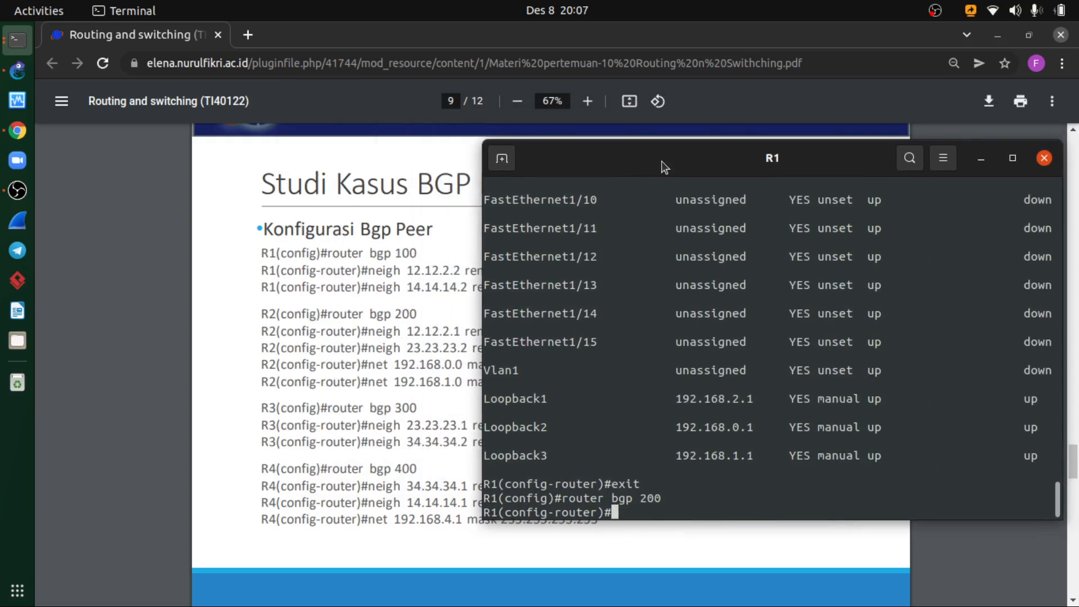
type("netw")
key("Tab")
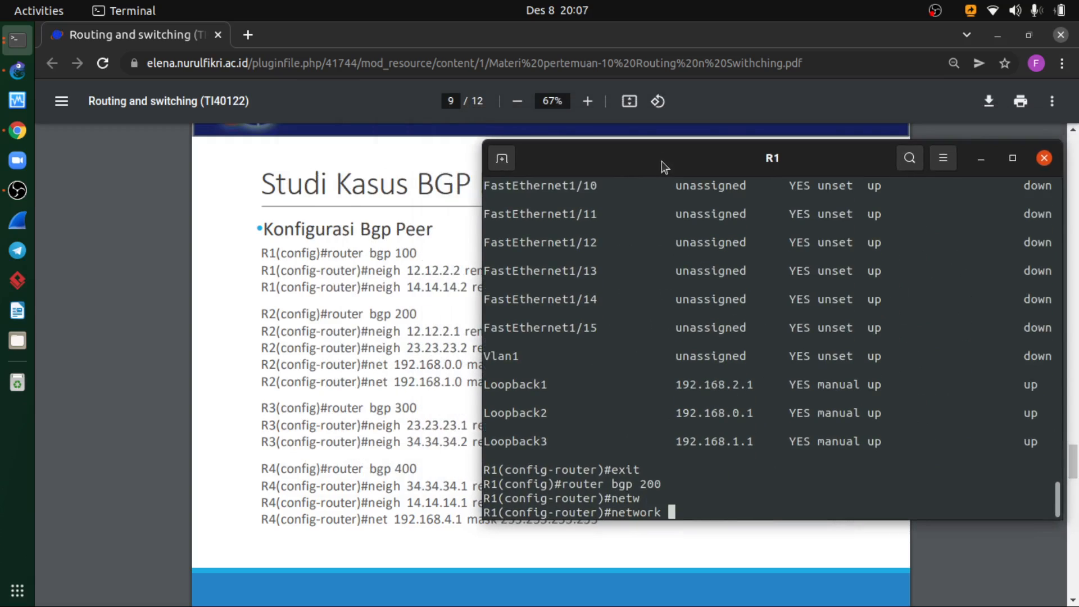
type("192.168.0.0 mas")
key("Tab")
type("255.255.25")
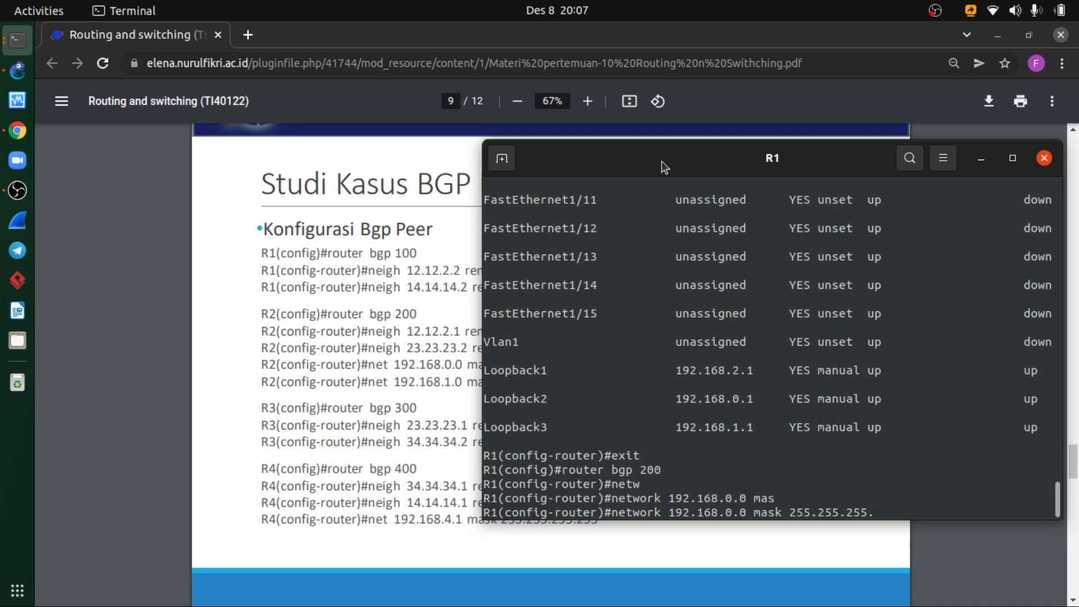
type("0")
mouse_move(664, 166)
left_mouse_down()
mouse_move(838, 191)
mouse_move(646, 161)
left_mouse_up()
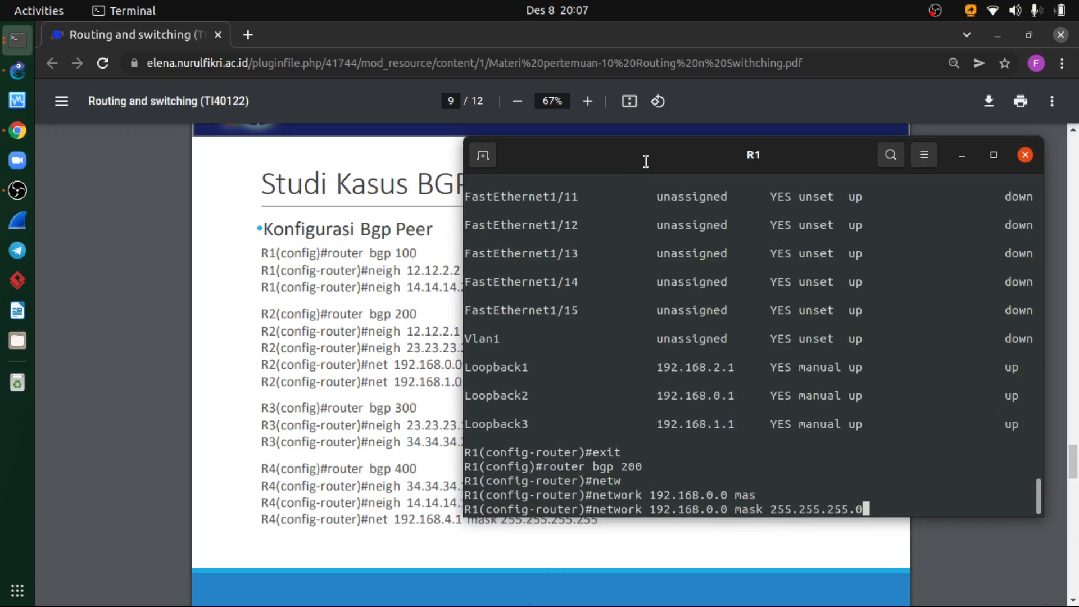
key("Return")
- Advertise network 192.168.1.0 with mask 255.255.255.0 in R1's BGP 200 configuration
key("Up")
key("Left")
key("Left")
key("Left")
key("Left")
key("Left")
key("Left")
key("Left")
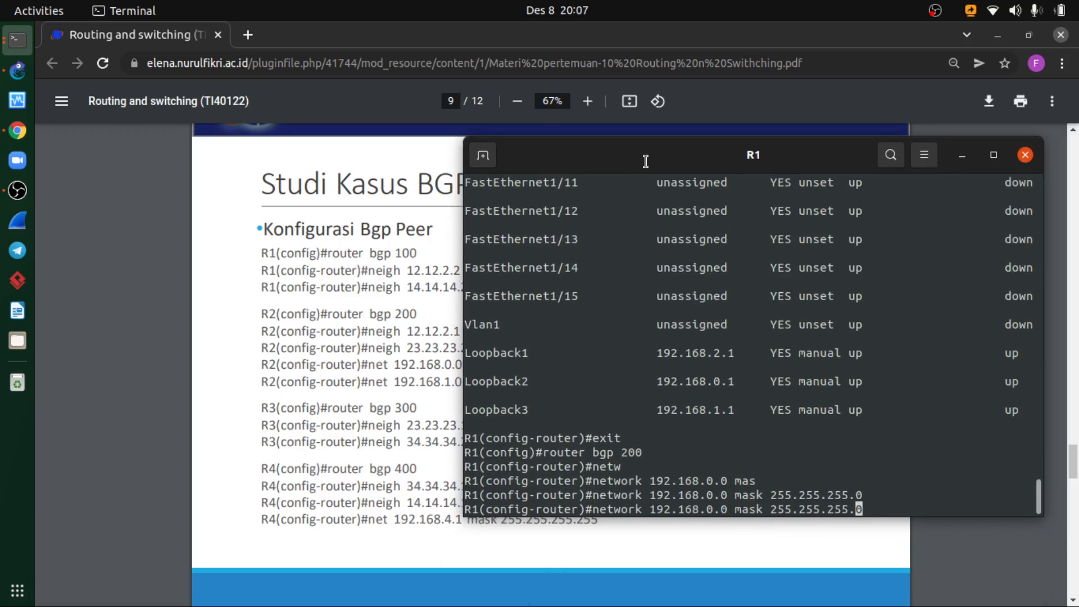
key("Left")
key("Left")
key("Left")
key("Left")
key("Left")
key("Left")
key("Left")
key("Left")
key("Left")
key("Left")
key("Left")
key("Left")
key("Left")
key("Left")
key("BackSpace")
type("1")
key("Right")
key("Right")
key("Return")
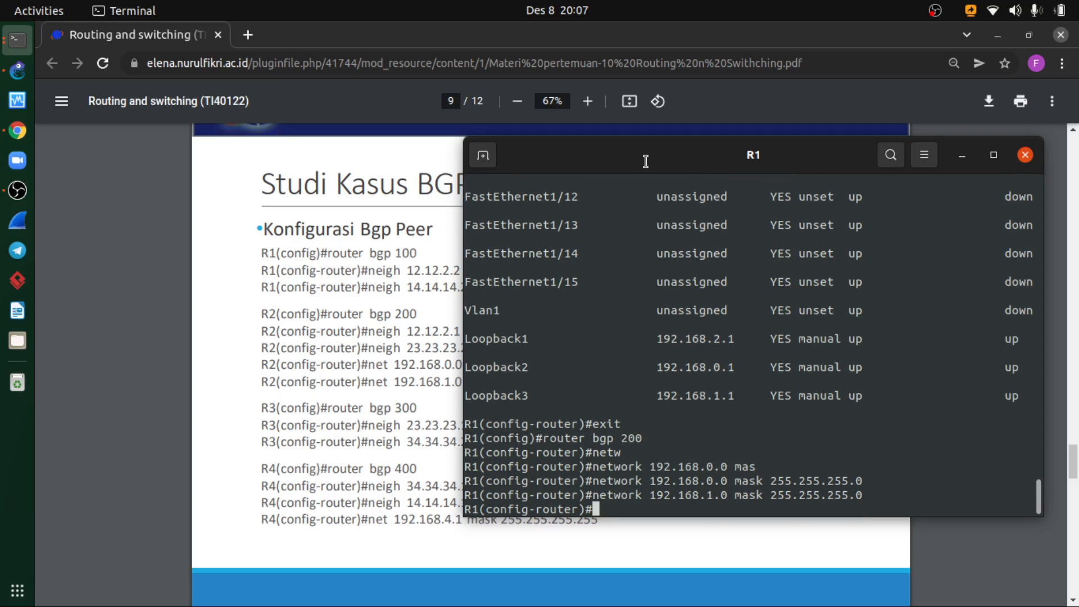
- Reset all of R1's BGP sessions with do clear ip bgp *
type("do clear ip bgp *")
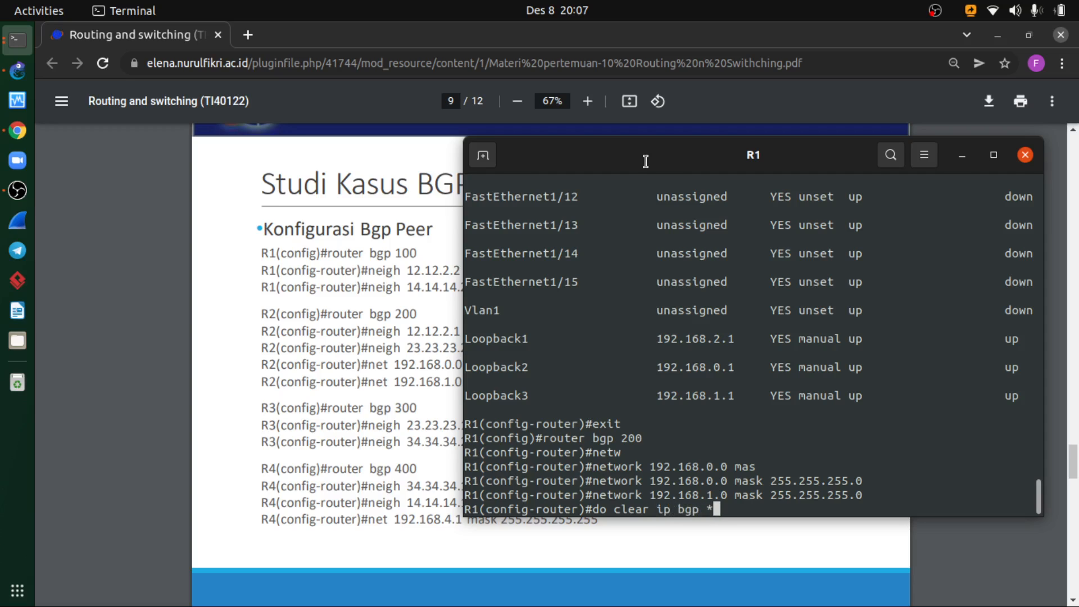
key("Return")
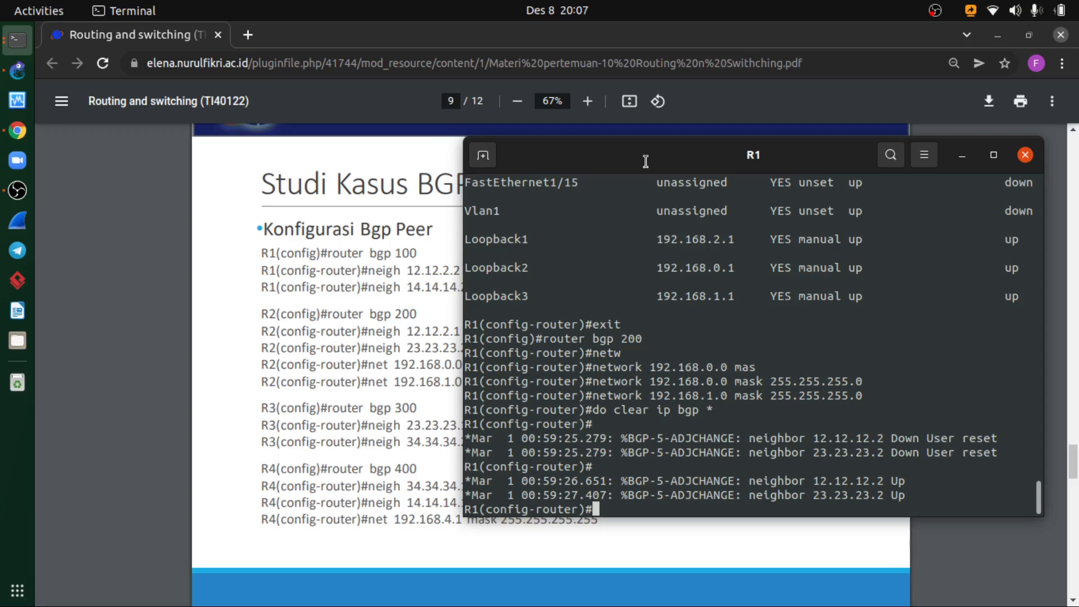
- Exit router and global configuration on R1 to return to privileged mode
type("exit")
key("Return")
left_click_drag(645, 161, 483, 167)
type("do")
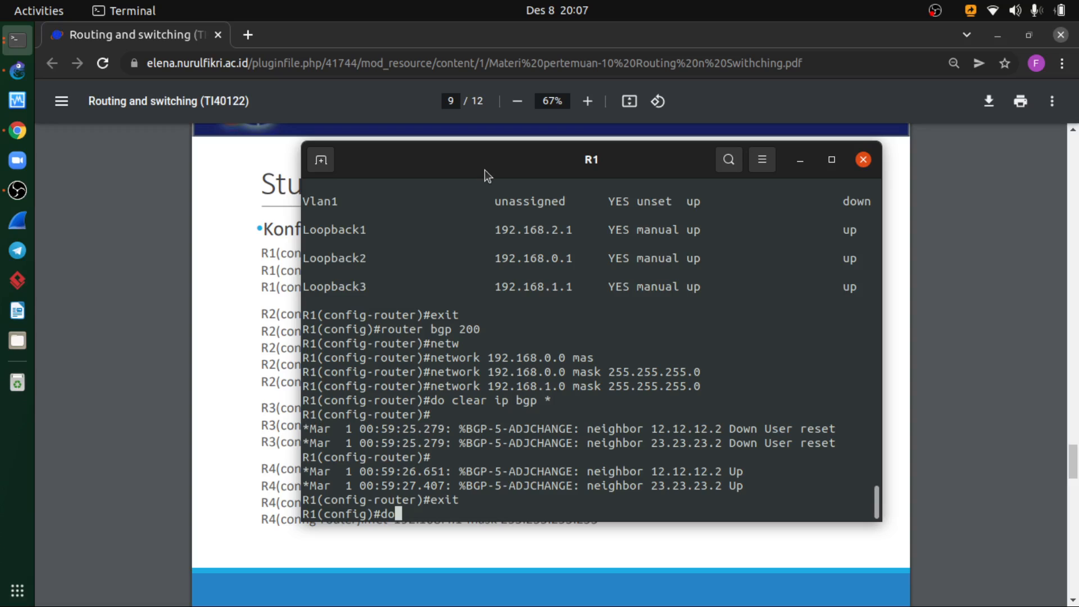
type(" show ip bg")
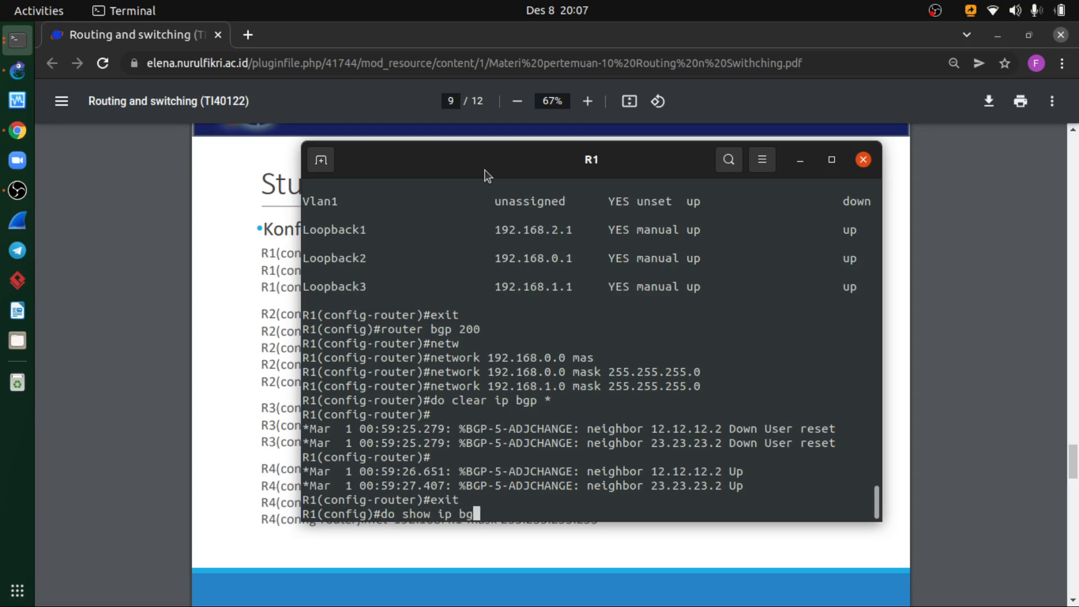
key("BackSpace")
key("BackSpace")
key("BackSpace")
key("BackSpace")
key("BackSpace")
key("BackSpace")
key("BackSpace")
key("BackSpace")
key("BackSpace")
key("BackSpace")
key("BackSpace")
key("BackSpace")
key("BackSpace")
type("exit")
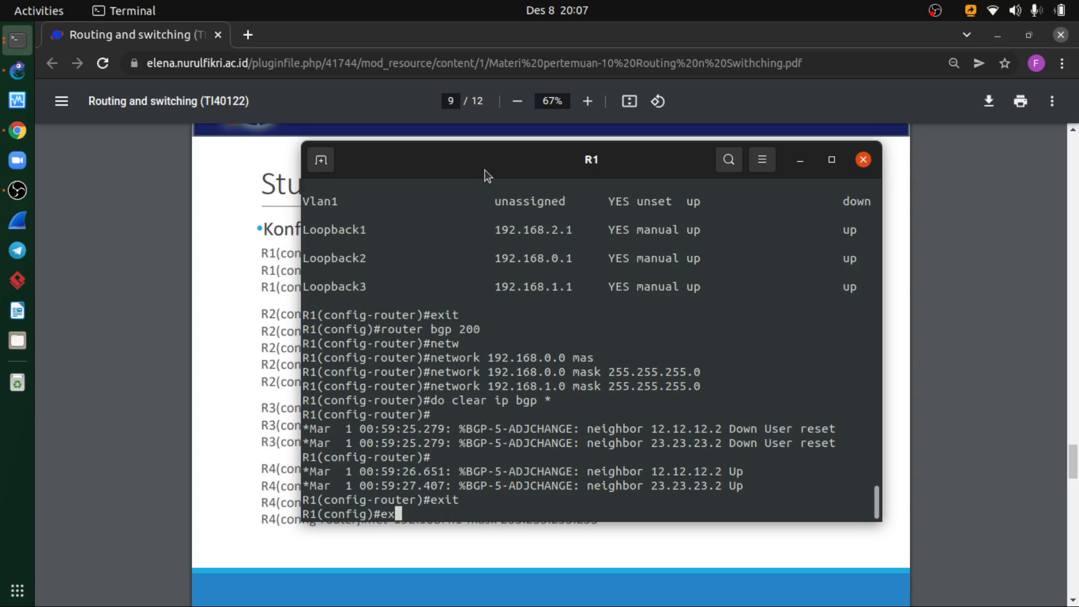
key("Return")
- Display R1's BGP neighbor overview with show ip bgp summary
type("sh")
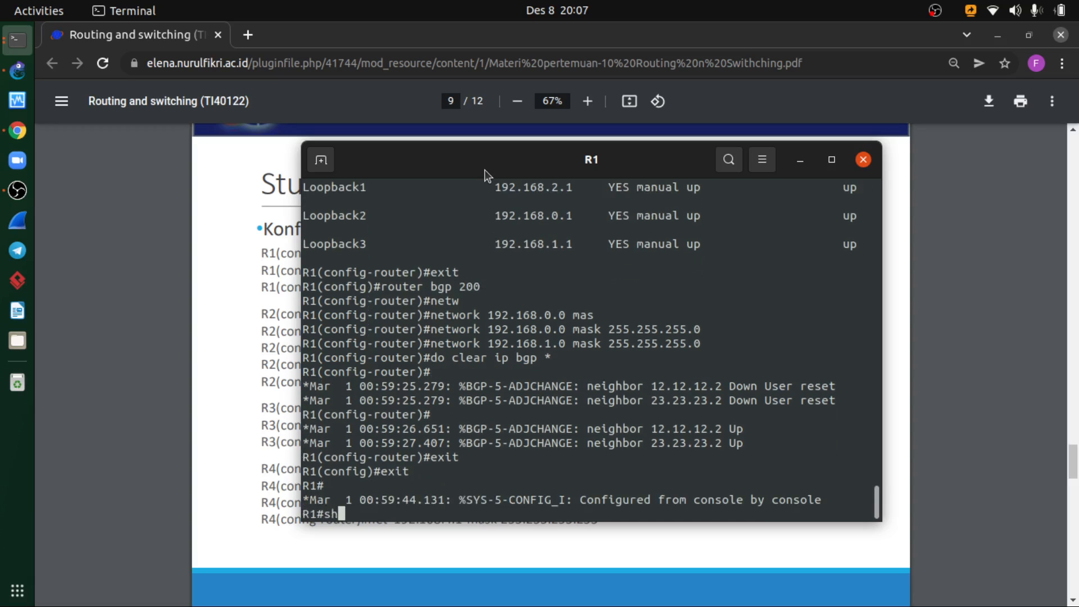
type("ow ip bgp summary")
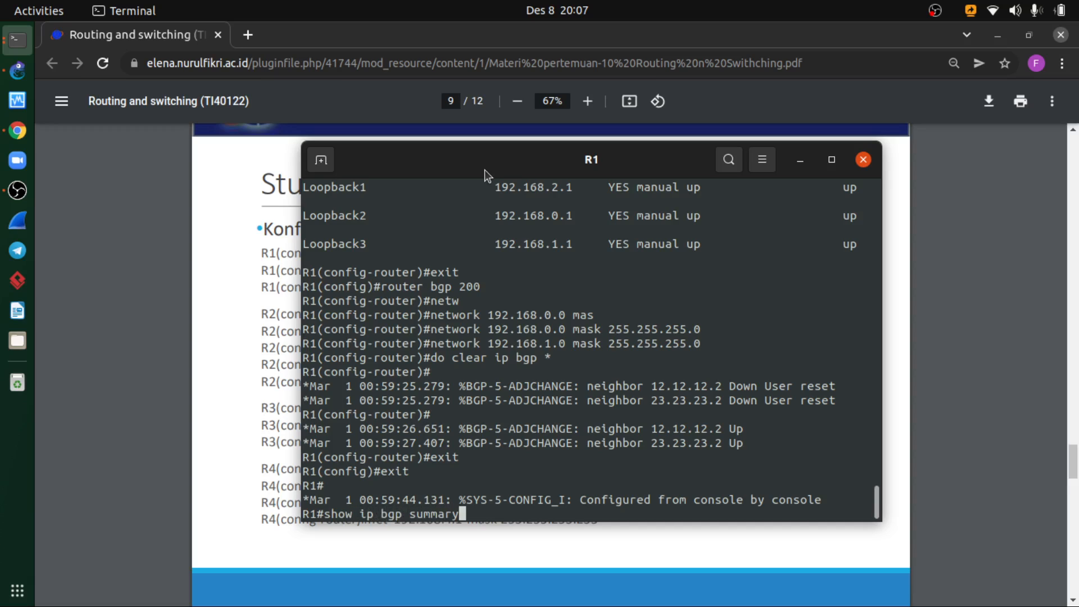
key("Return")
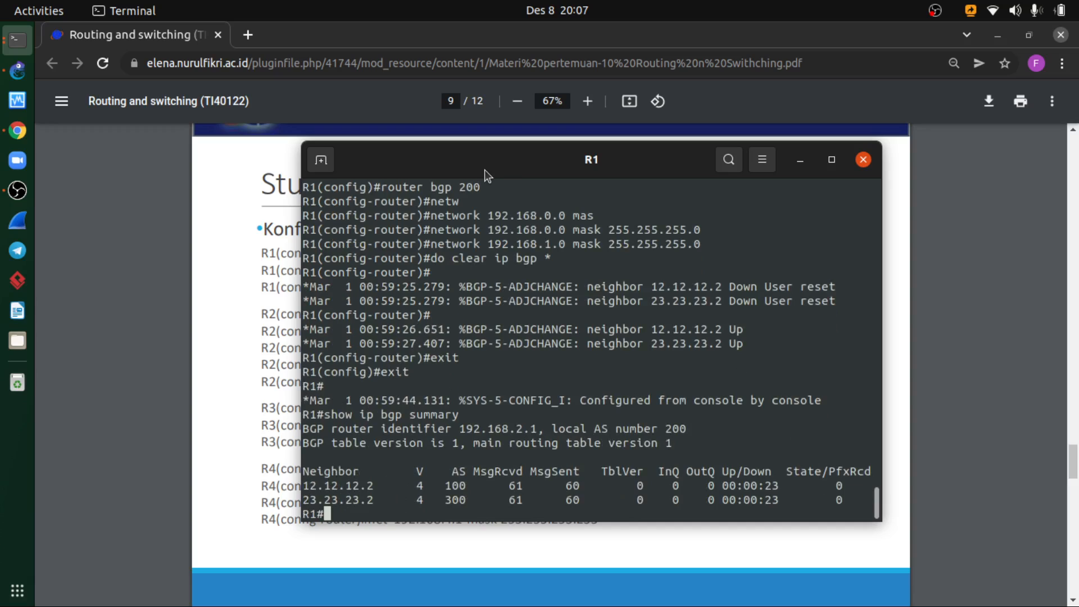
- Display R1's BGP table with show ip bgp
key("Up")
key("Left")
key("Left")
key("Left")
key("Left")
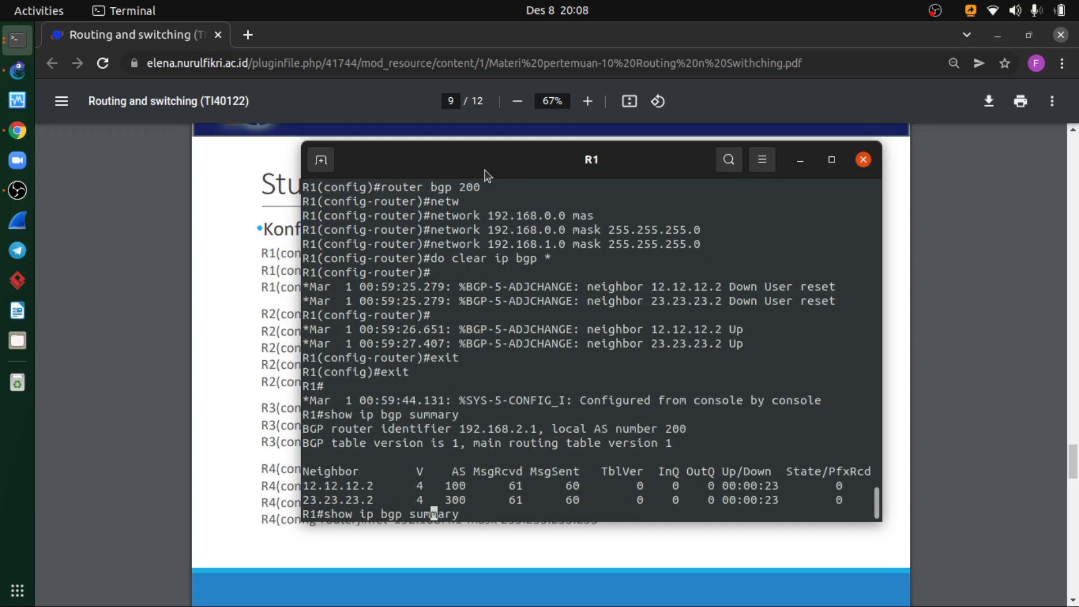
key("Right")
key("Right")
key("Right")
key("Right")
key("Right")
key("BackSpace")
key("BackSpace")
key("BackSpace")
key("BackSpace")
key("BackSpace")
key("BackSpace")
key("BackSpace")
key("BackSpace")
key("Return")
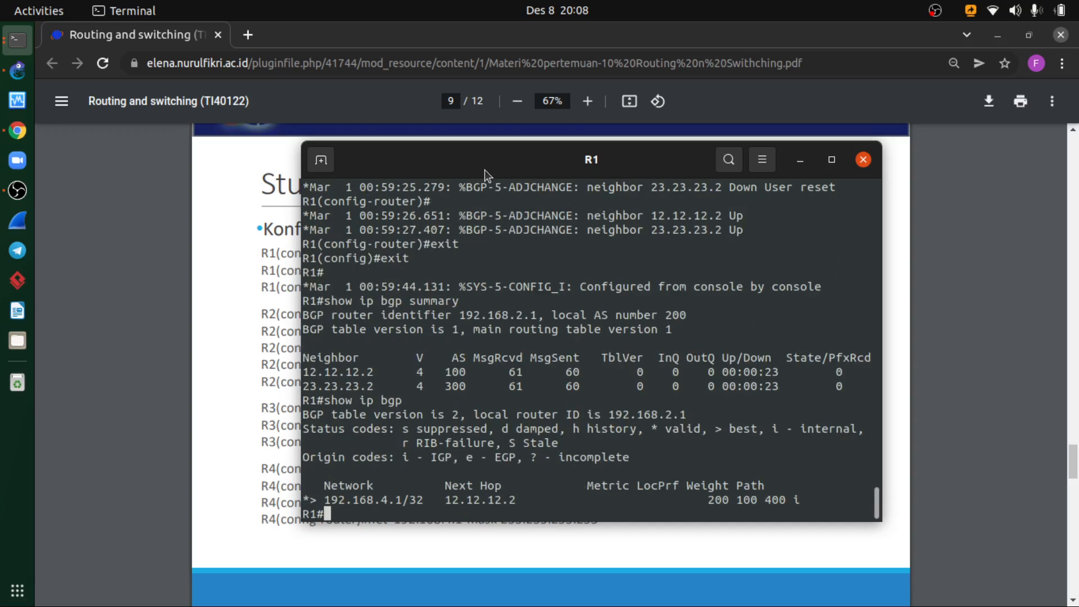
- Repeat show ip bgp on R1 twice to check the advertised 192.168.0.0 and 192.168.1.0 networks
key("Up")
key("Return")
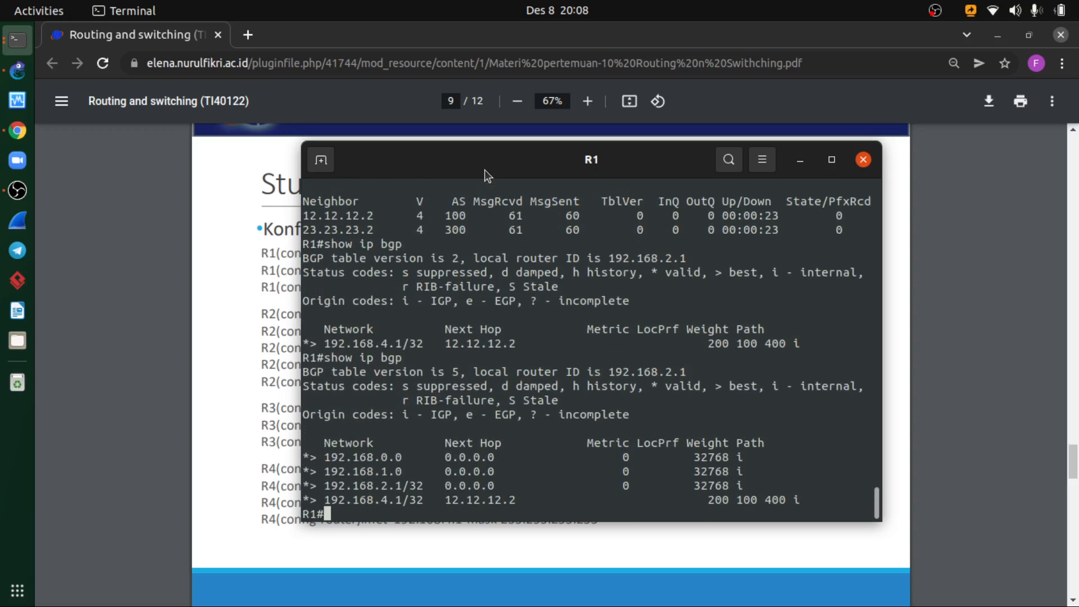
key("Up")
key("Return")
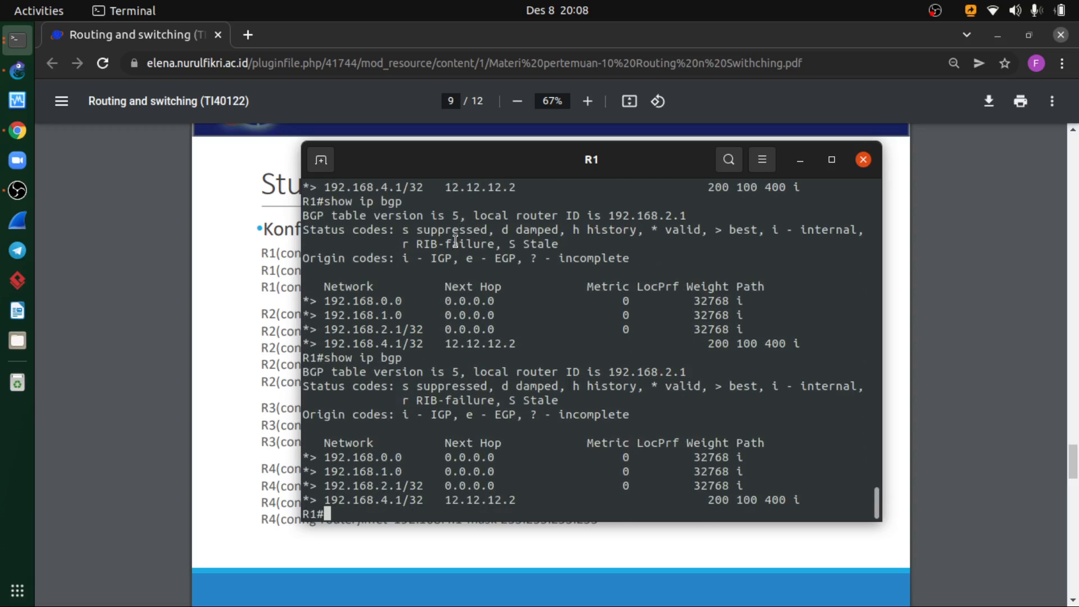
- Switch to the Chrome PDF and examine the expected R4 output on the BGP load share verification slide
left_click(260, 424)
scroll(519, 422, "down", 7)
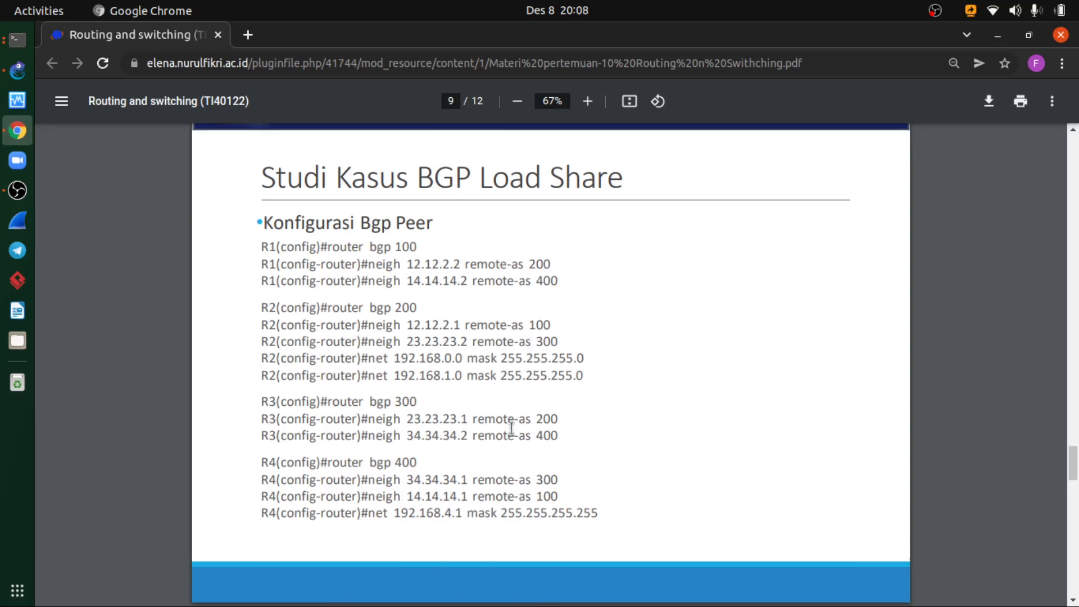
scroll(512, 428, "down", 10)
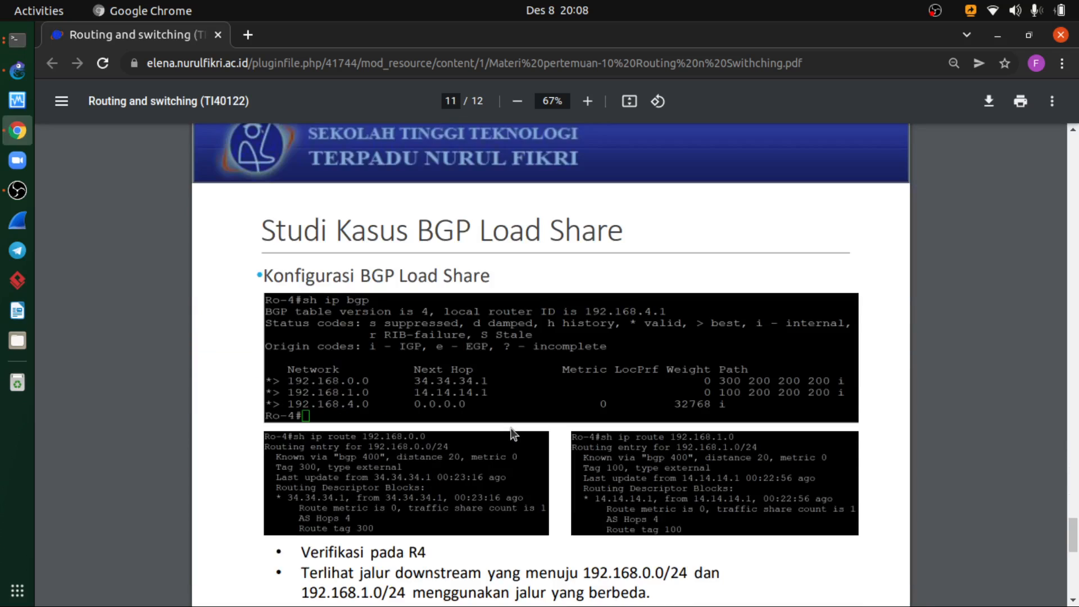
- Switch to GNS3, bring up R4's console and display its BGP table with show ip bgp
left_click(17, 70)
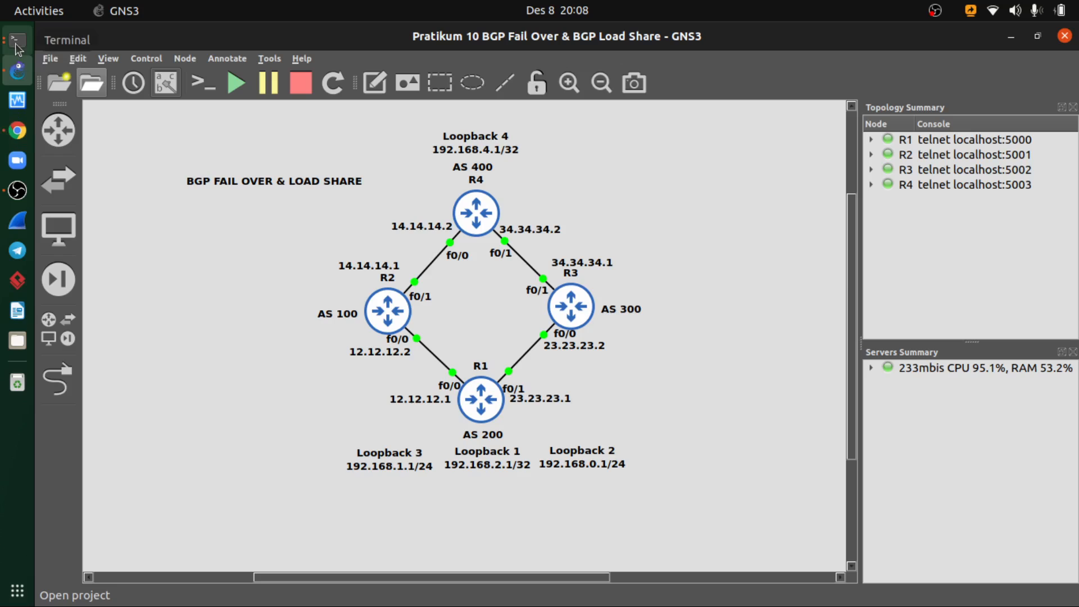
left_click(17, 41)
left_click(16, 42)
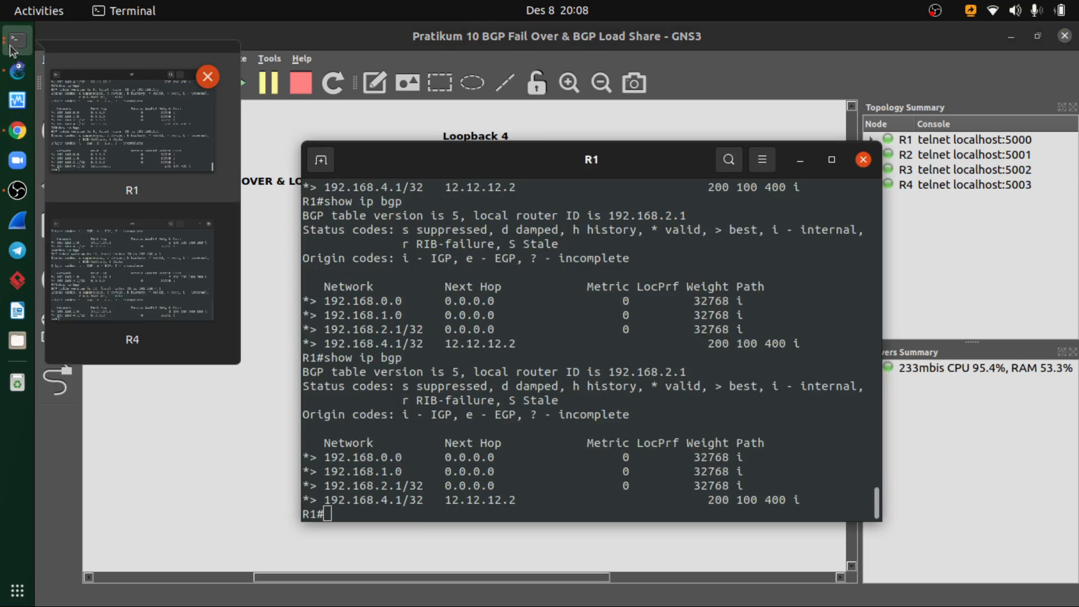
left_click(132, 270)
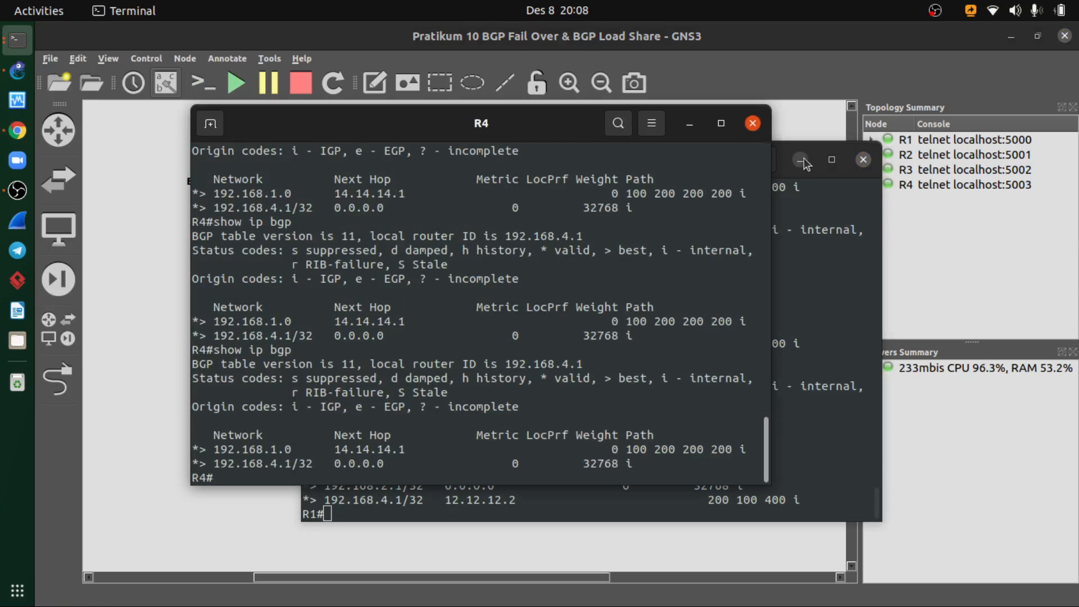
left_click_drag(511, 119, 551, 121)
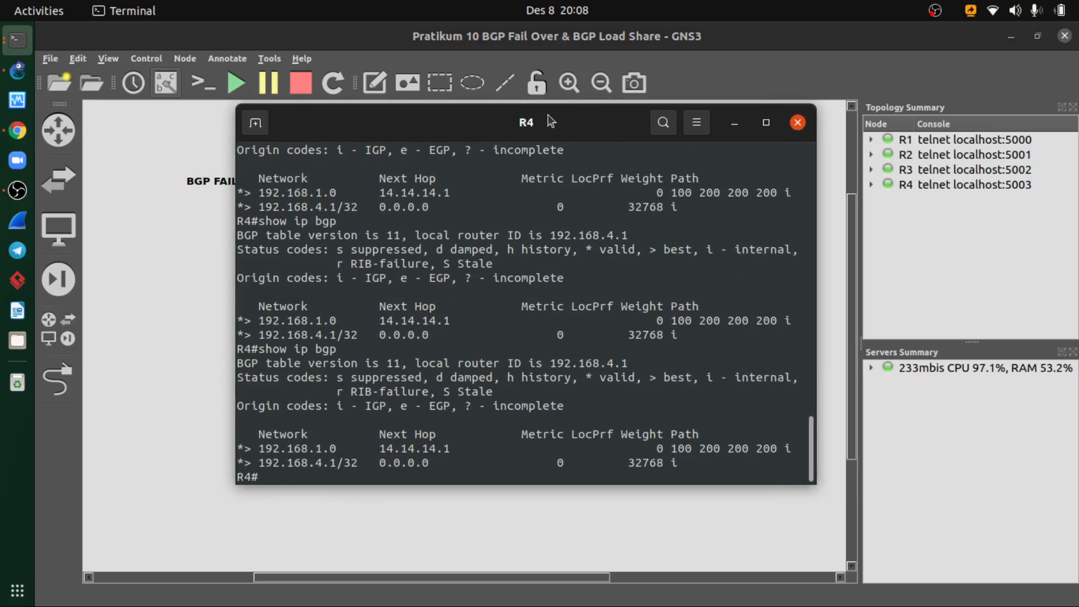
key("Up")
key("Return")
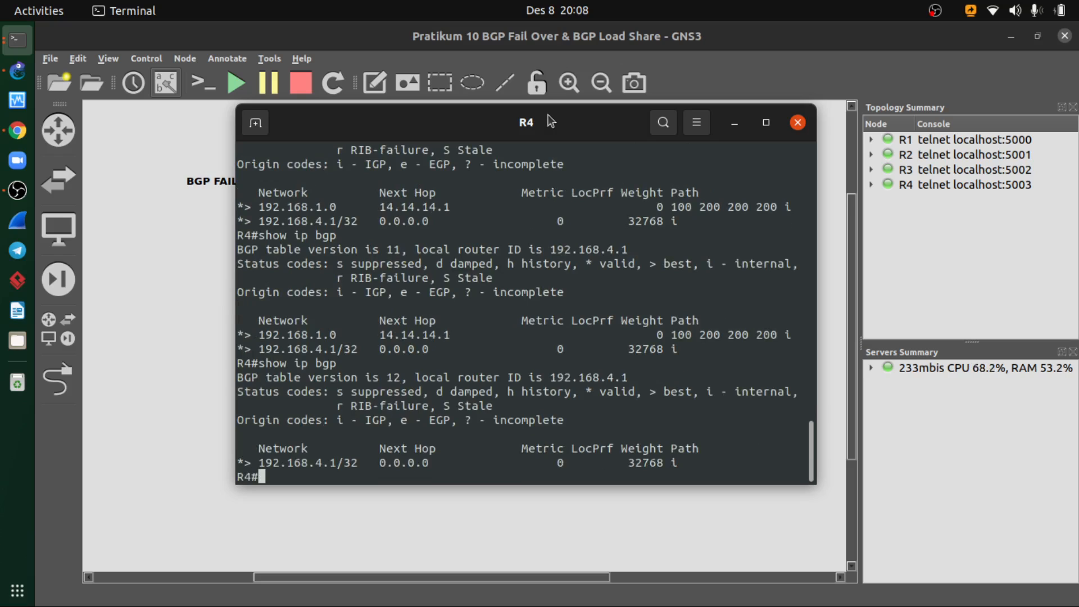
- Run show ip bgp on R4 two more times to look for the 192.168.0.0 route
key("Up")
key("Return")
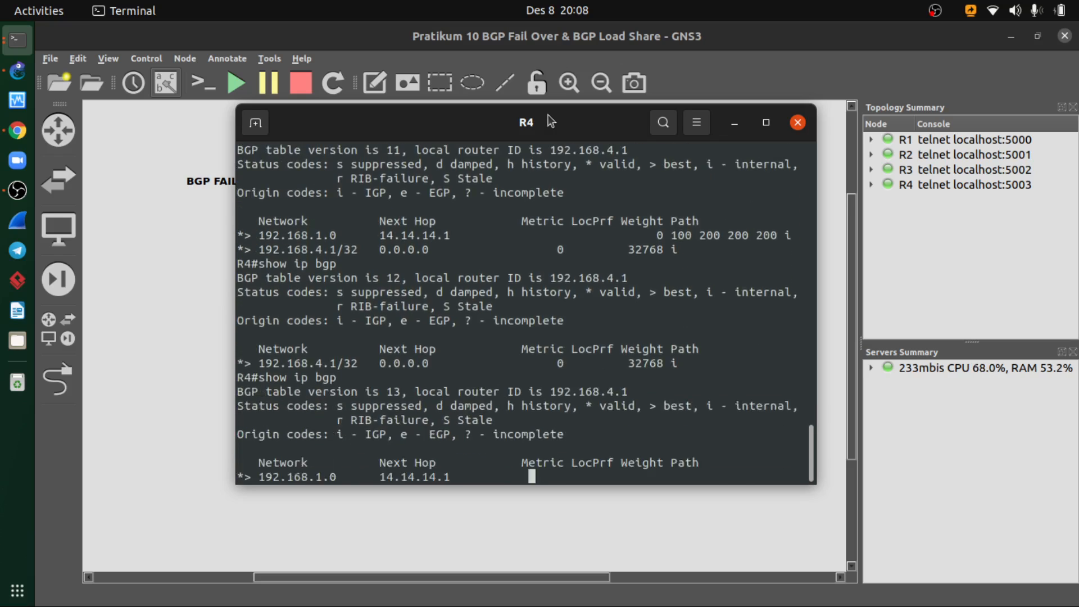
key("Up")
key("Return")
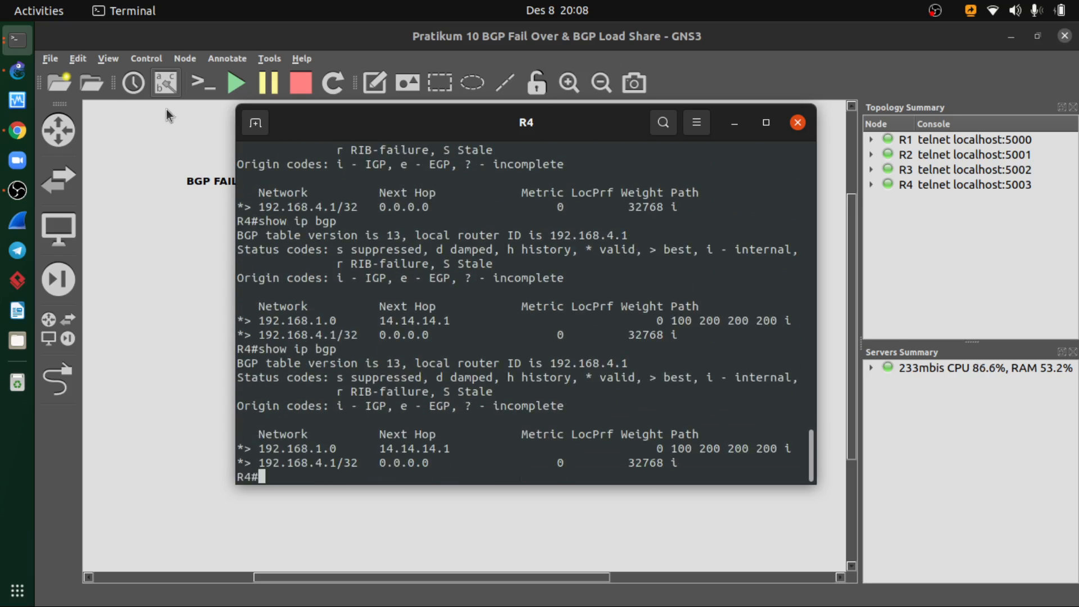
- Consult the BGP peer configuration slide in the Chrome PDF, and compare it with the GNS3 topology
left_click(17, 131)
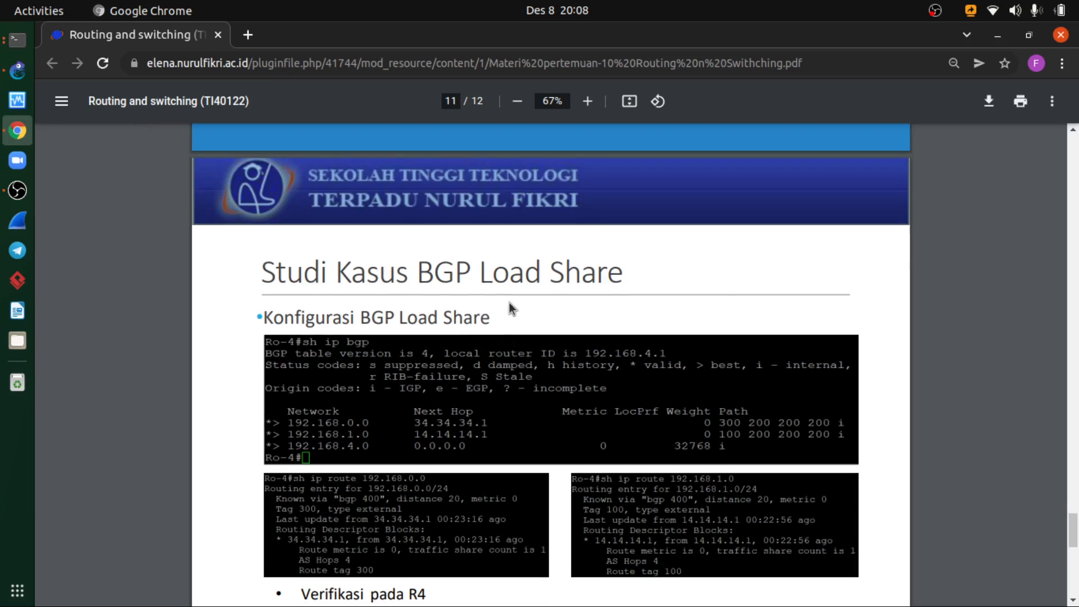
scroll(505, 302, "up", 8)
scroll(505, 301, "up", 8)
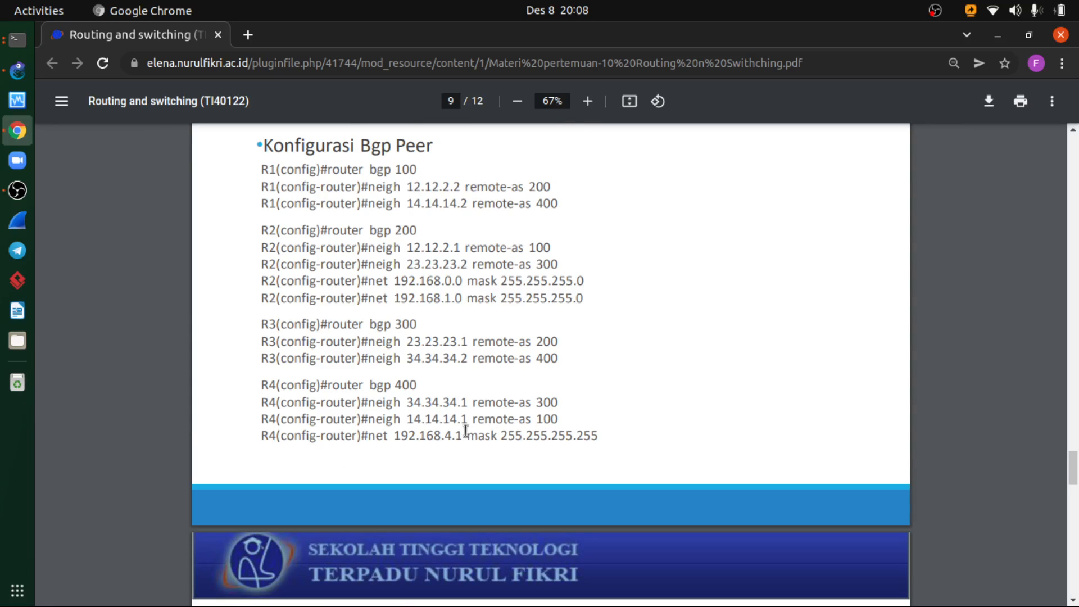
left_click(14, 76)
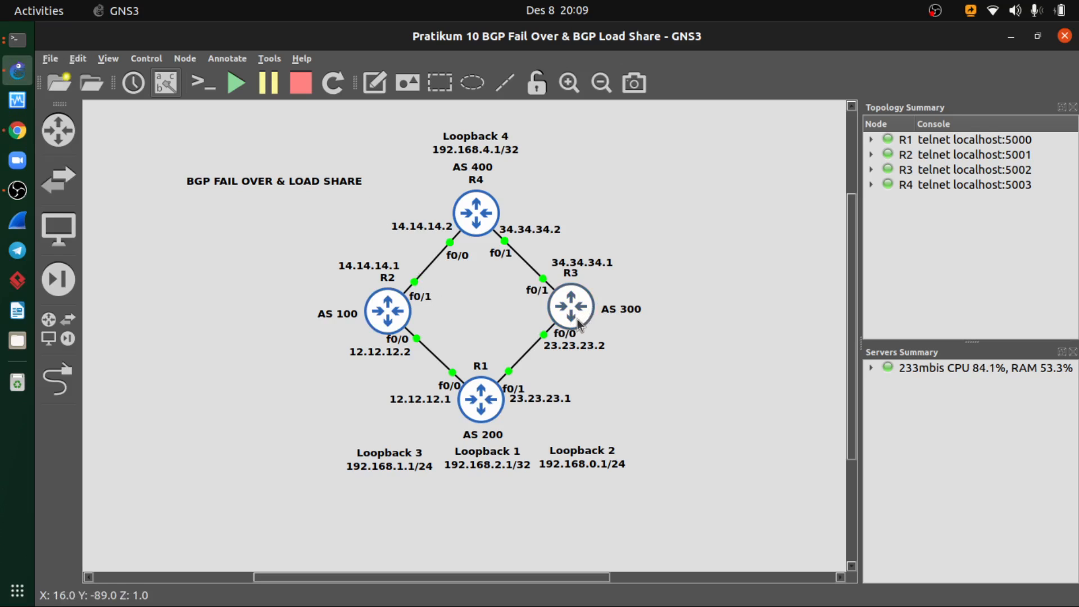
- Return to R4's console and display its routing entry with sh ip route 192.168.1.0
left_click(18, 40)
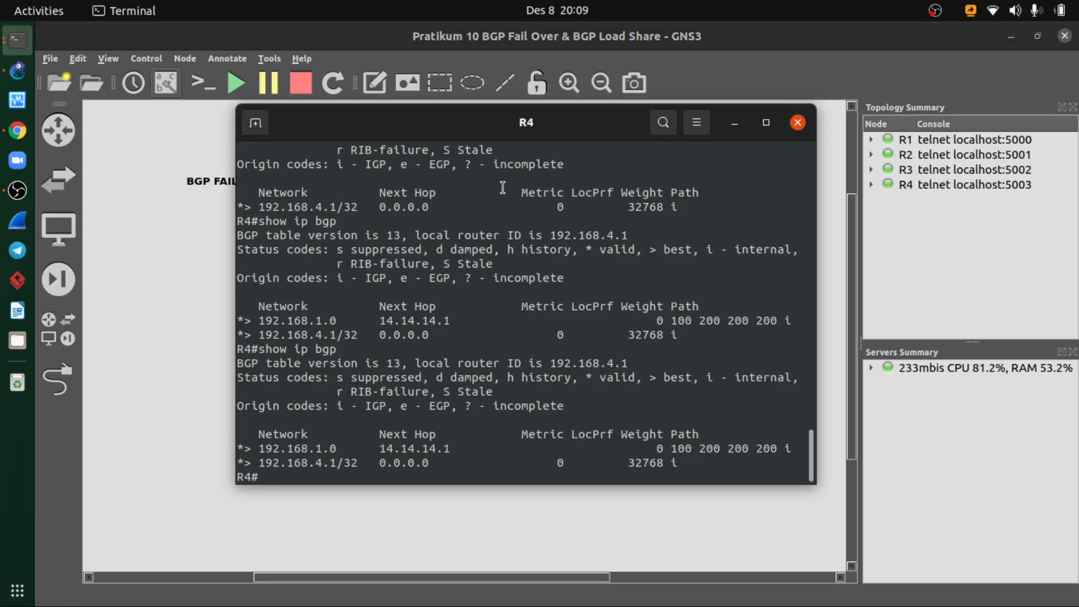
key("Up")
key("Up")
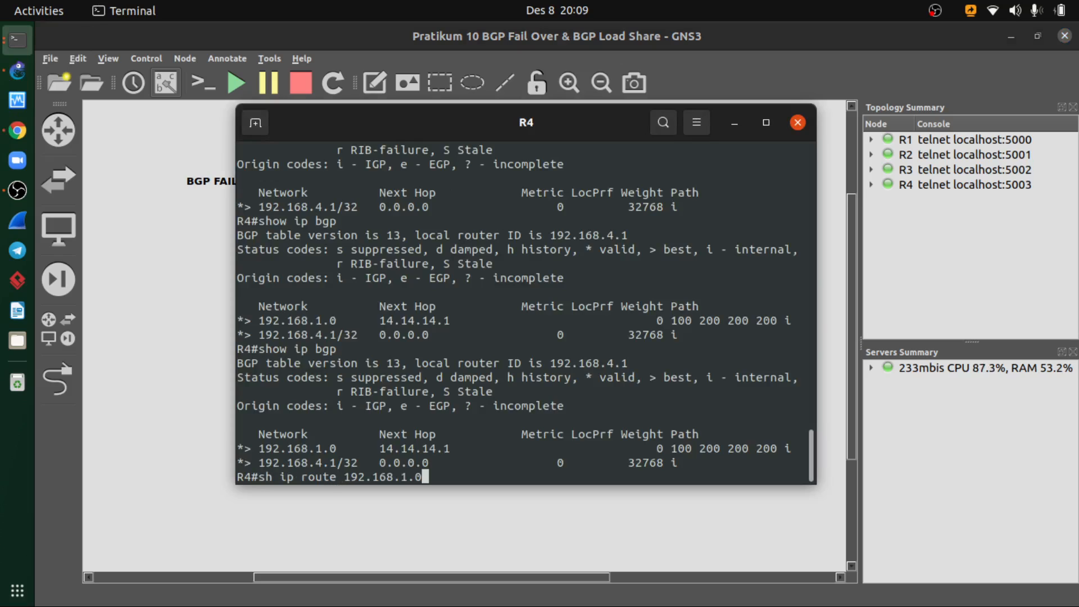
key("Return")
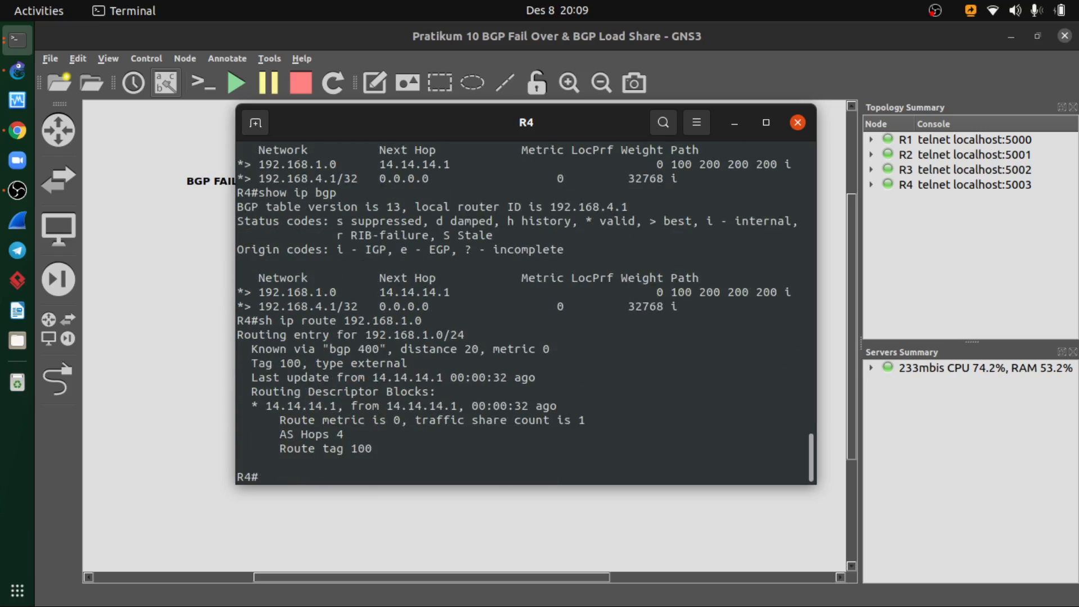
- Look up the other loopback network on R4 with sh ip route 192.168.0.0
key("Up")
key("BackSpace")
key("BackSpace")
key("BackSpace")
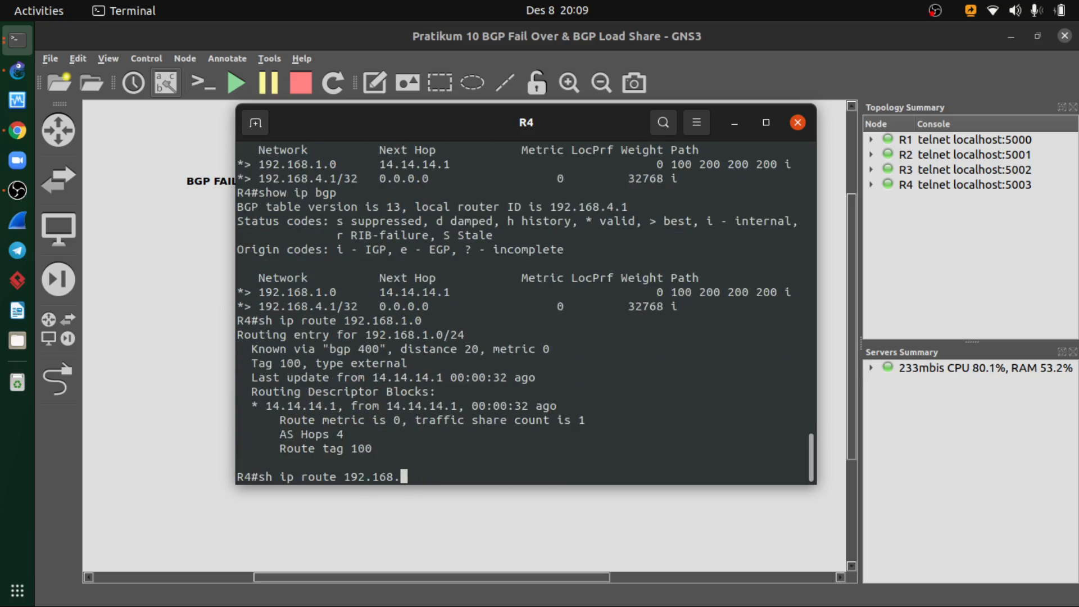
type("0.0")
key("Return")
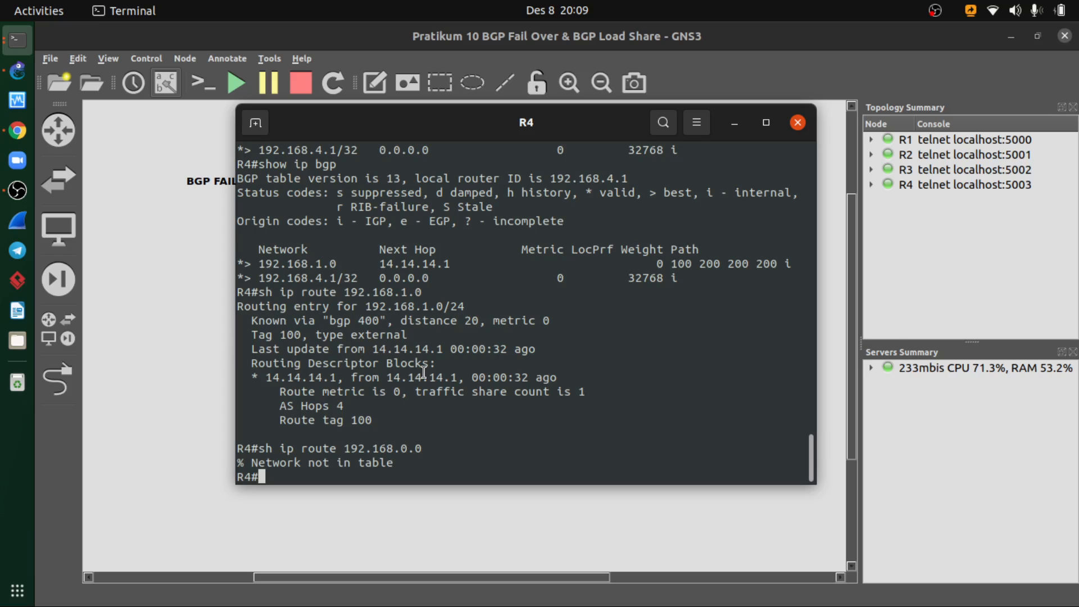
- Recall show ip bgp in R4's console and run it to check the BGP table again
key("Up")
key("Up")
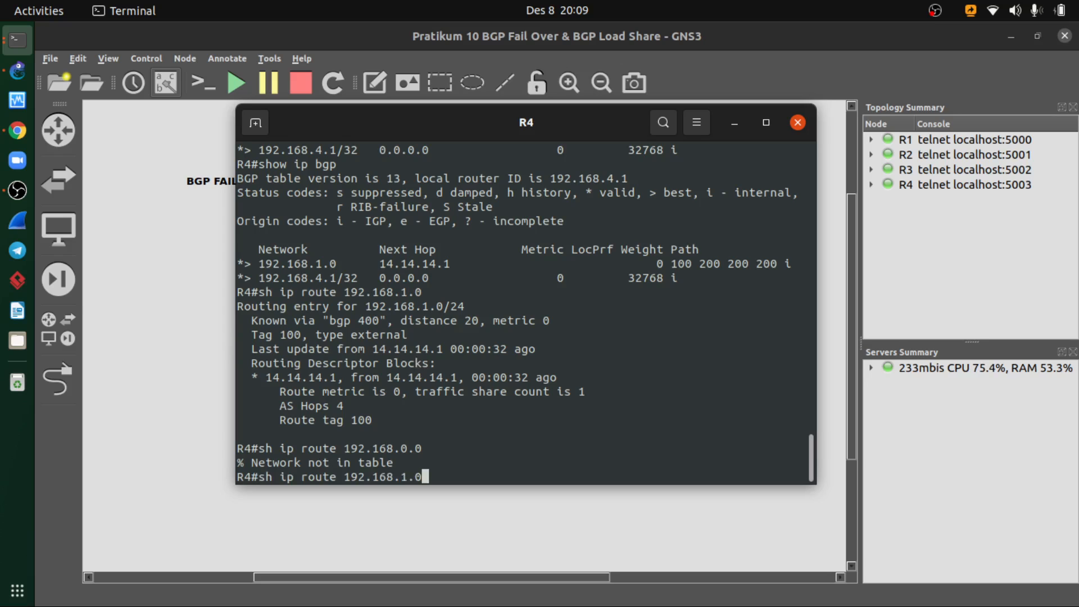
key("Up")
key("Return")
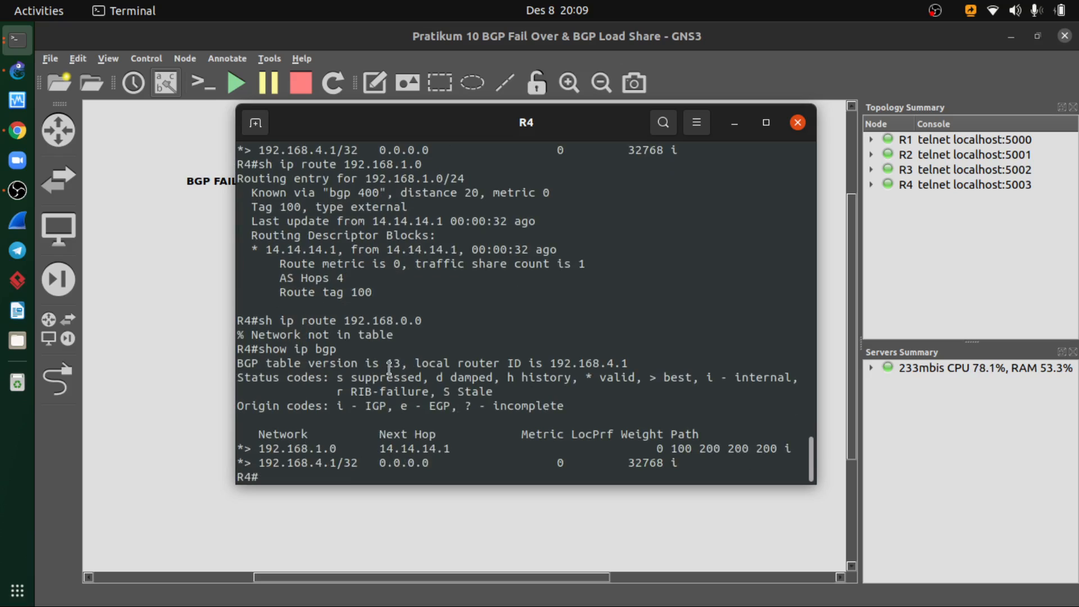
- Enter global configuration mode on R4 with configure terminal
type("sh")
key("BackSpace")
key("BackSpace")
type("oc")
key("BackSpace")
key("BackSpace")
type("conf")
key("Tab")
type("ter")
key("Tab")
key("Return")
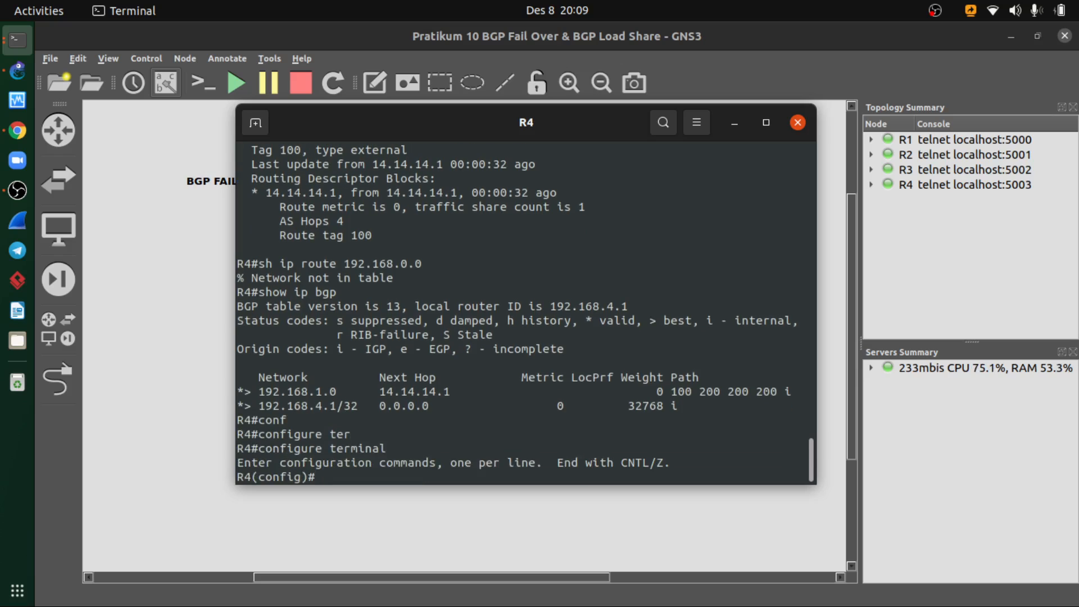
- Enter R4's BGP router configuration for AS 400 with router bgp 400
type("ip bgp")
left_click_drag(505, 134, 574, 164)
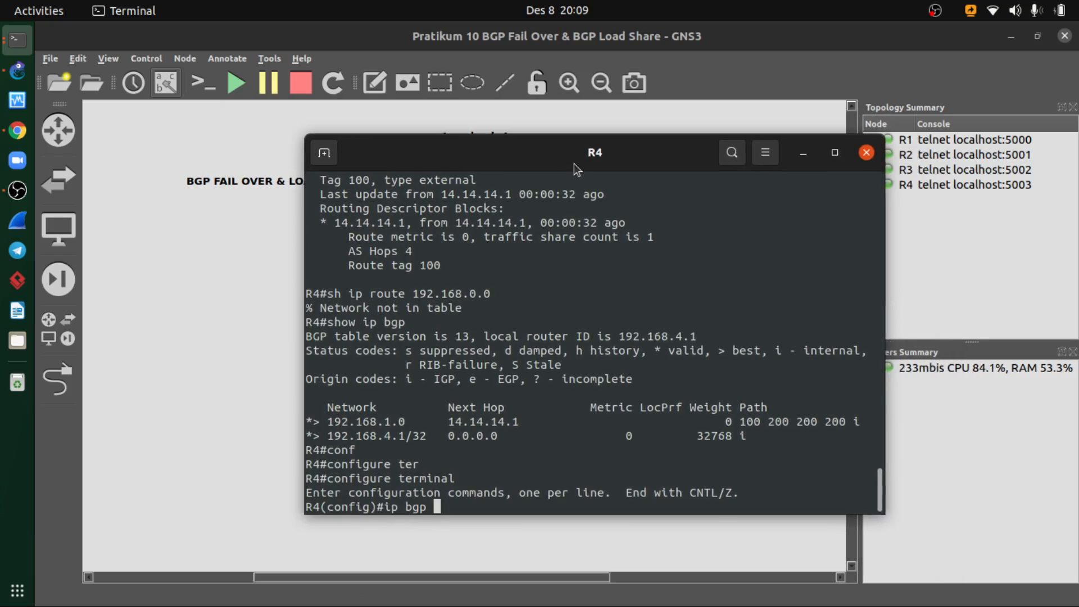
type("400")
key("Return")
key("Up")
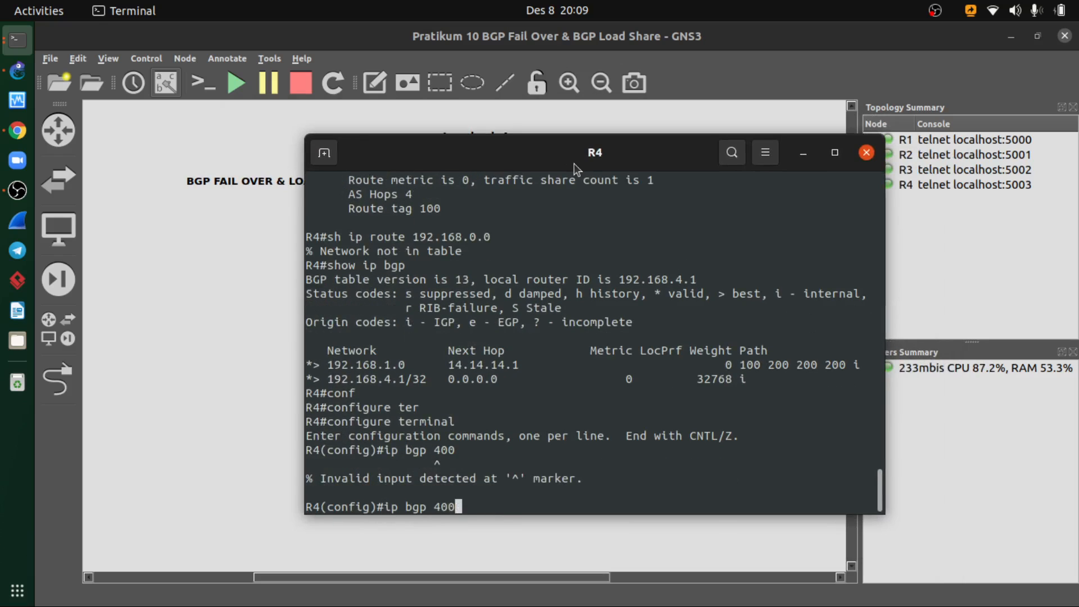
key("Left")
key("Left")
key("Left")
key("Left")
key("Left")
key("Left")
key("Left")
key("Left")
key("BackSpace")
key("BackSpace")
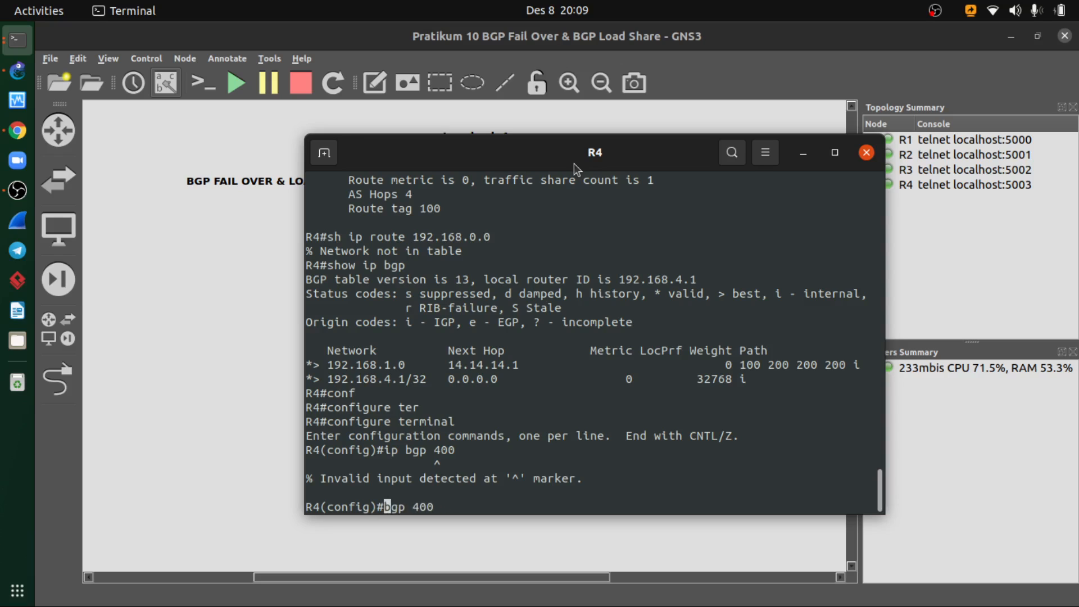
type("router")
key("Return")
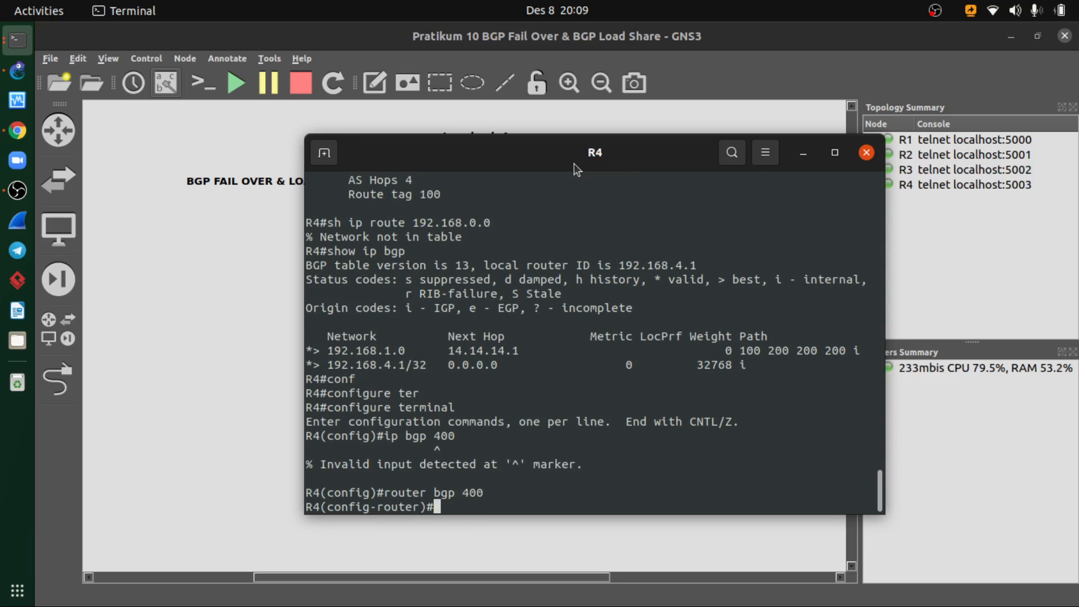
- Reset all of R4's BGP sessions with do clear ip bgp *
type("clear")
key("BackSpace")
key("BackSpace")
key("BackSpace")
key("BackSpace")
key("BackSpace")
type("do clear ip")
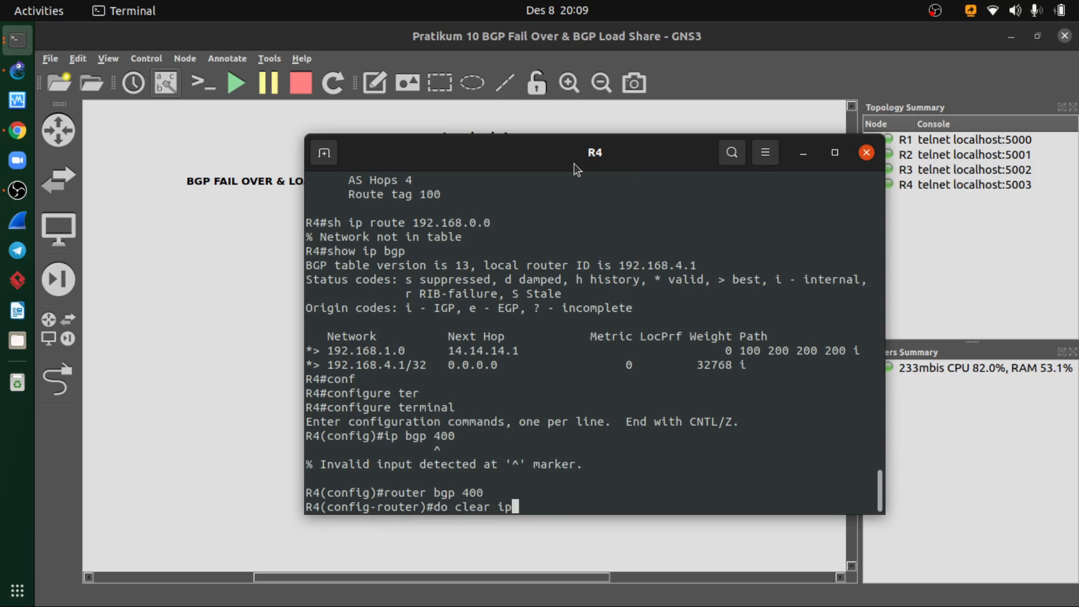
type(" bgp *")
key("Return")
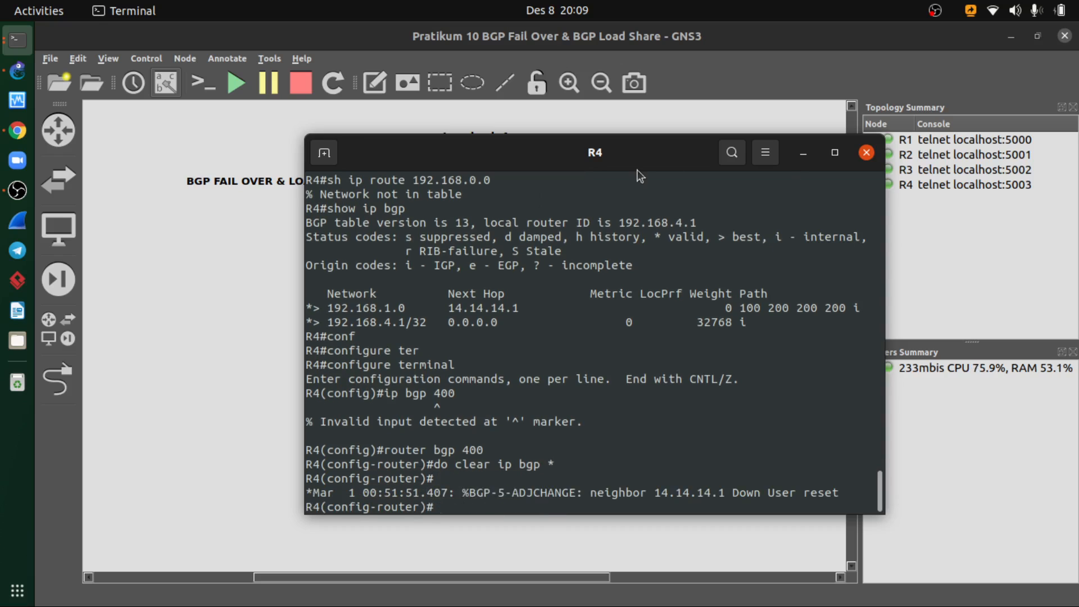
left_click_drag(630, 160, 535, 151)
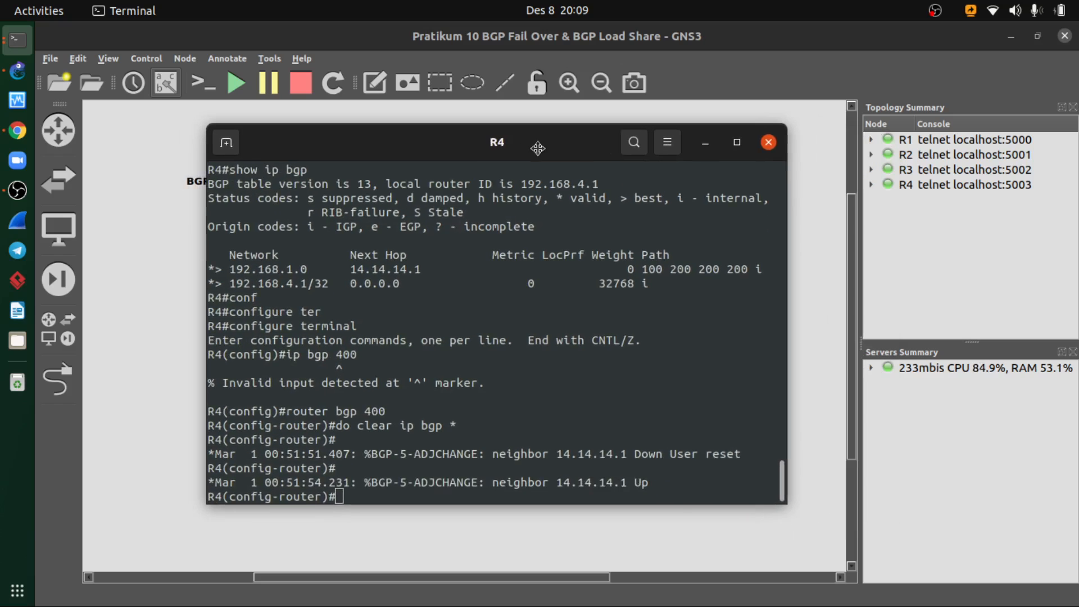
- Compare the PDF's BGP peer, topology and load share configuration slides in Chrome with the GNS3 topology
left_click(708, 144)
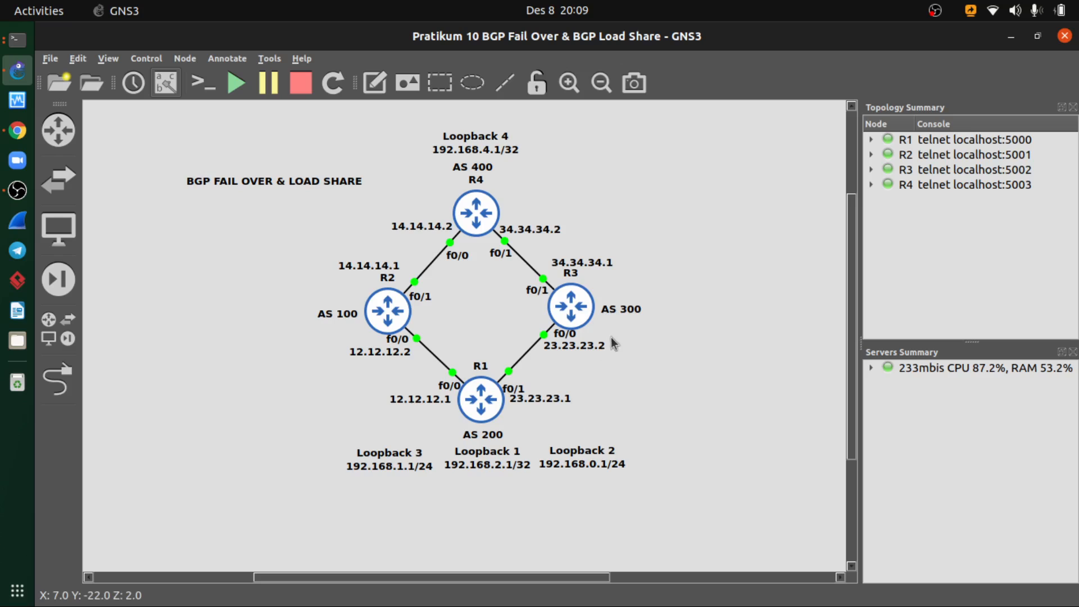
left_click(18, 135)
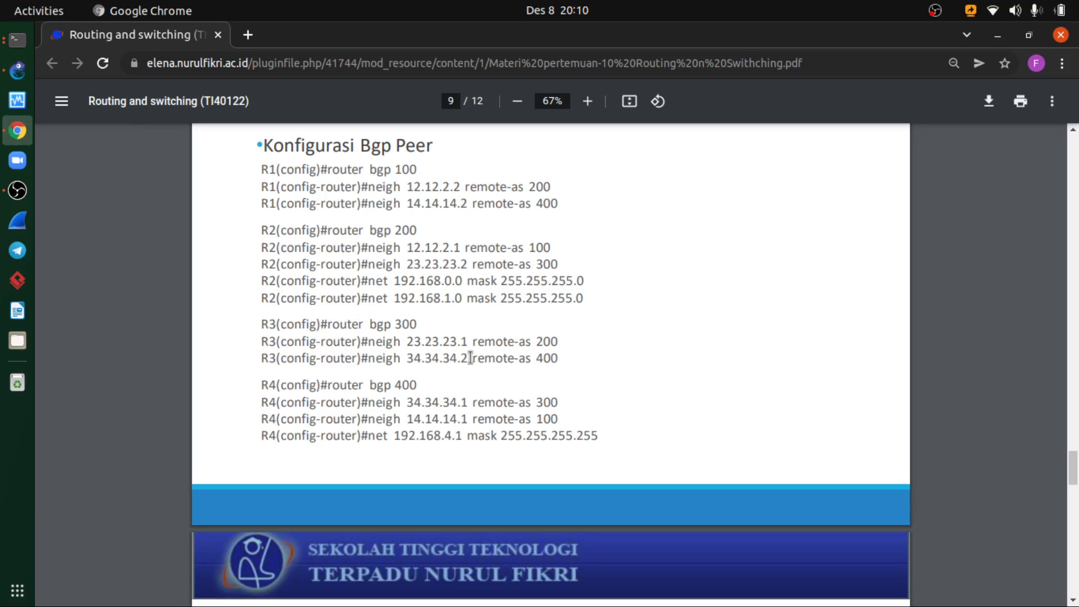
left_click(21, 82)
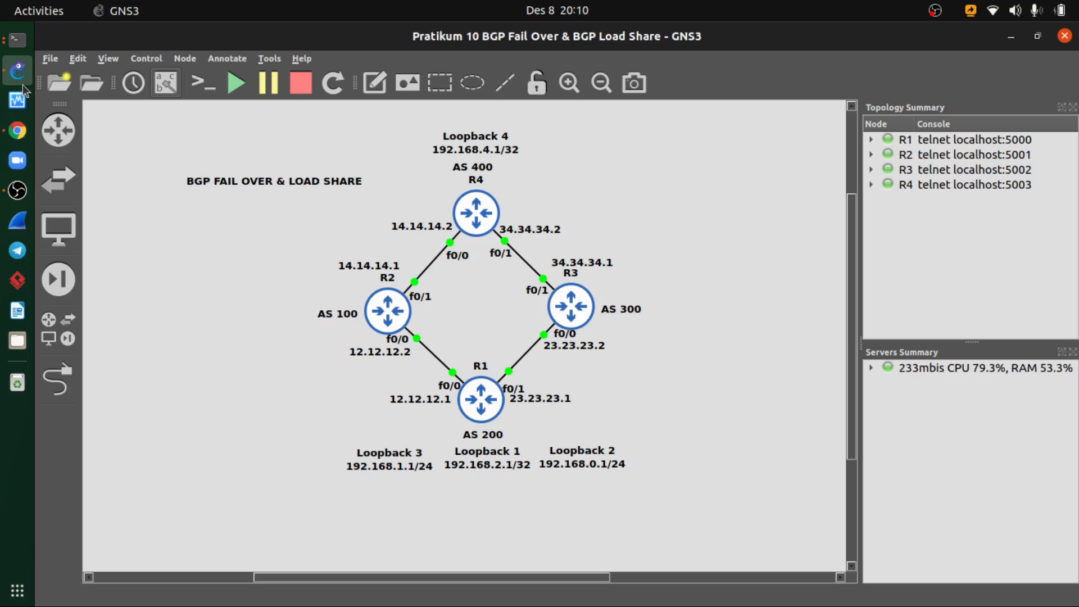
left_click(1011, 36)
scroll(548, 364, "up", 8)
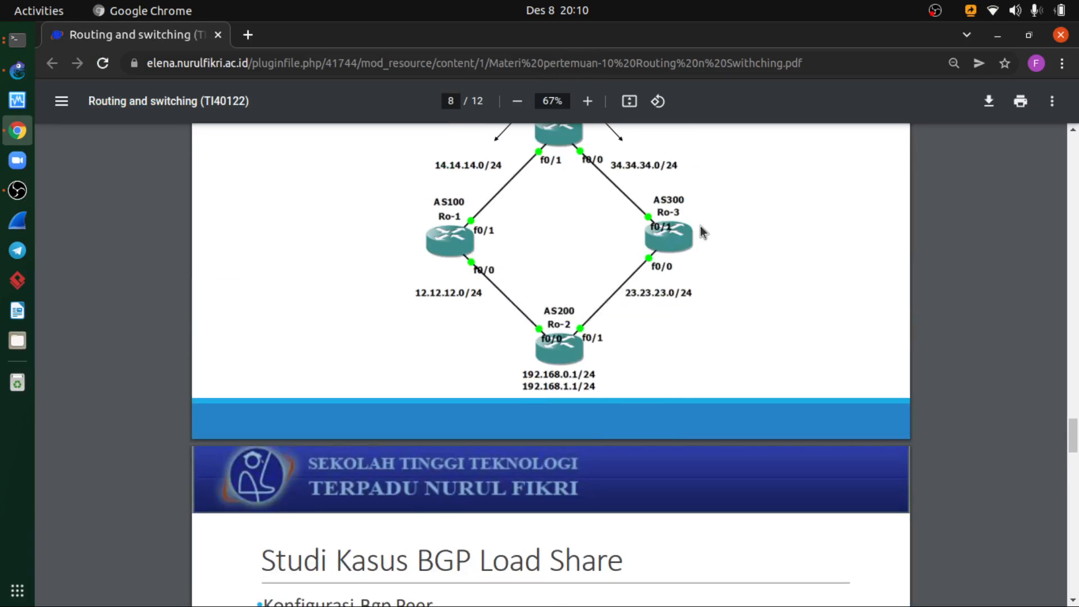
scroll(633, 282, "down", 5)
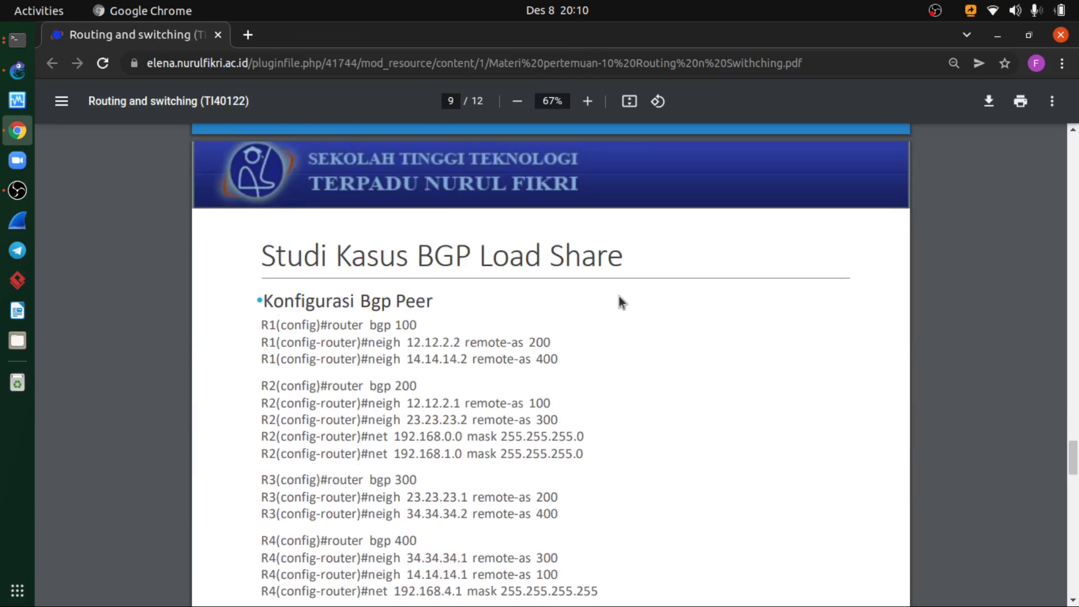
scroll(618, 296, "down", 10)
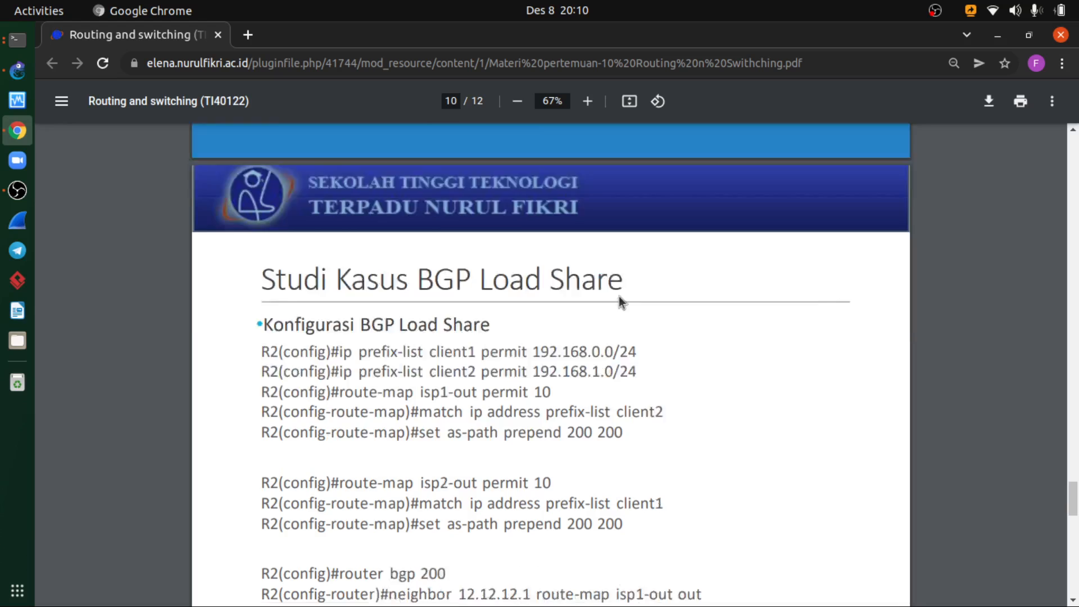
scroll(618, 296, "down", 3)
- Return to R4's console and exit both the BGP router and global configuration modes
left_click(18, 40)
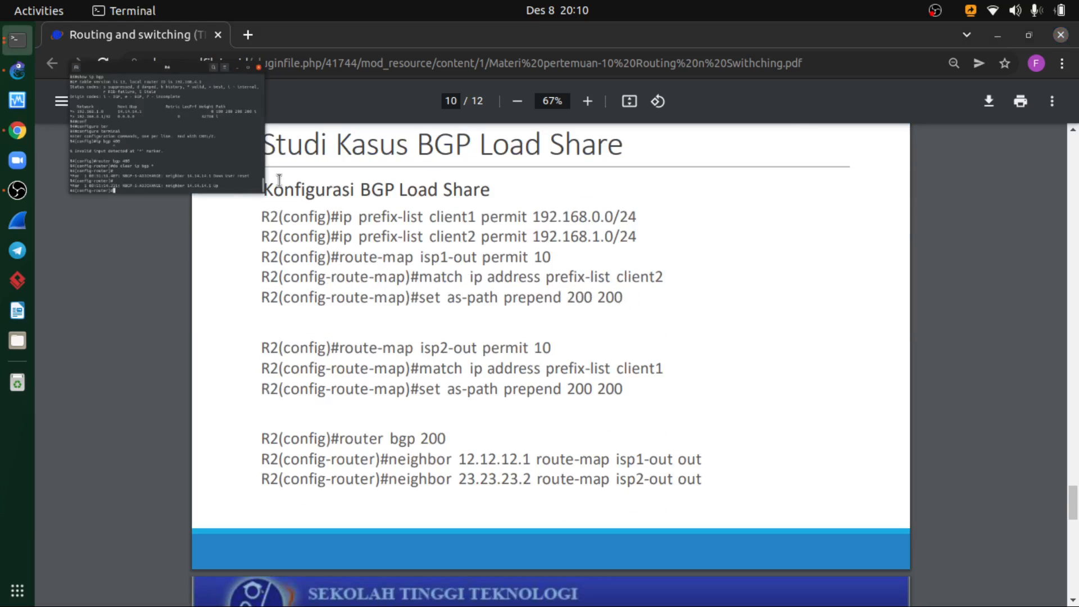
type("exit")
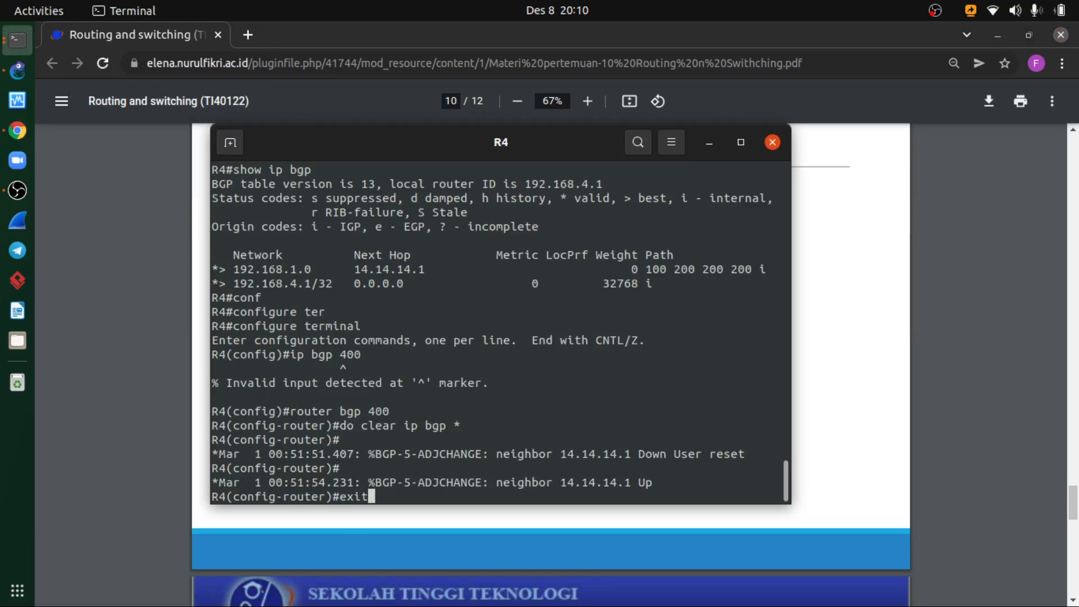
key("Return")
type("exit")
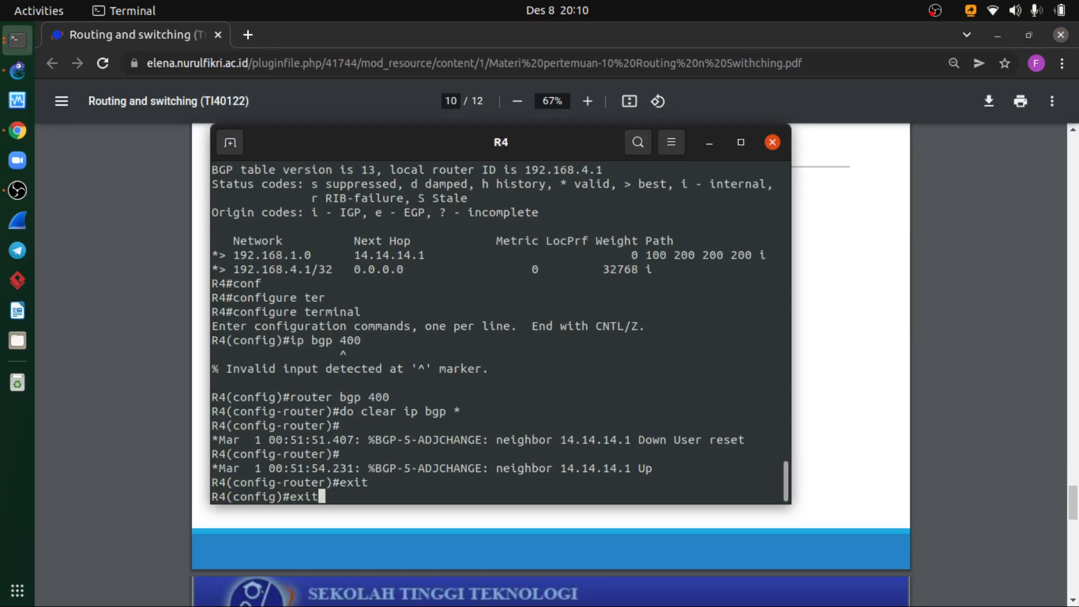
key("Return")
- Run show ip bgp summary twice on R4 to examine the state of its BGP neighbors
type("do show")
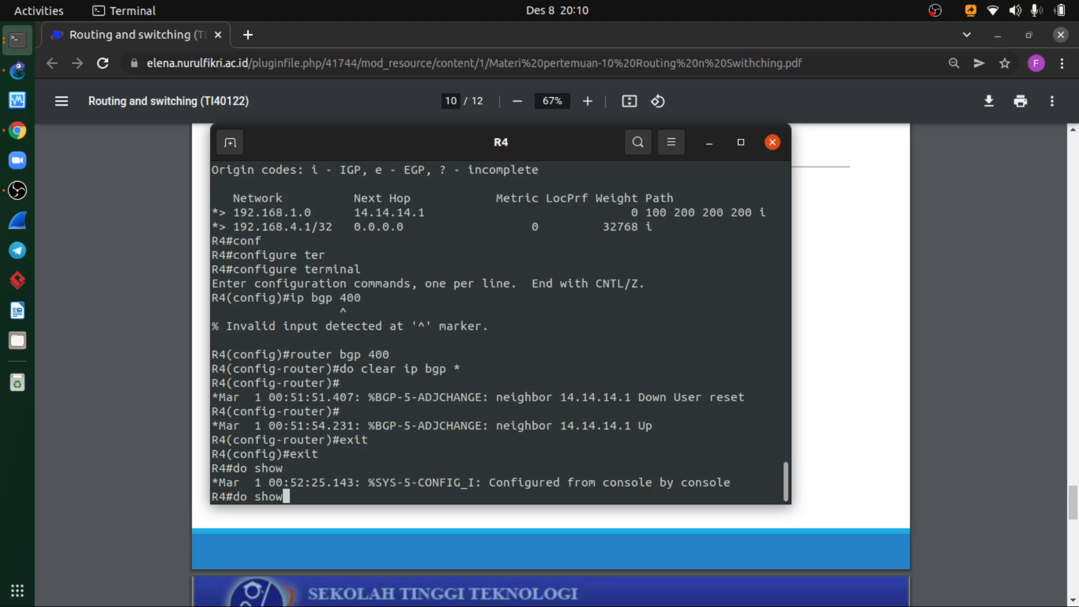
key("BackSpace")
key("BackSpace")
key("BackSpace")
key("BackSpace")
key("BackSpace")
key("BackSpace")
key("BackSpace")
type("so")
type("how ip bgp ")
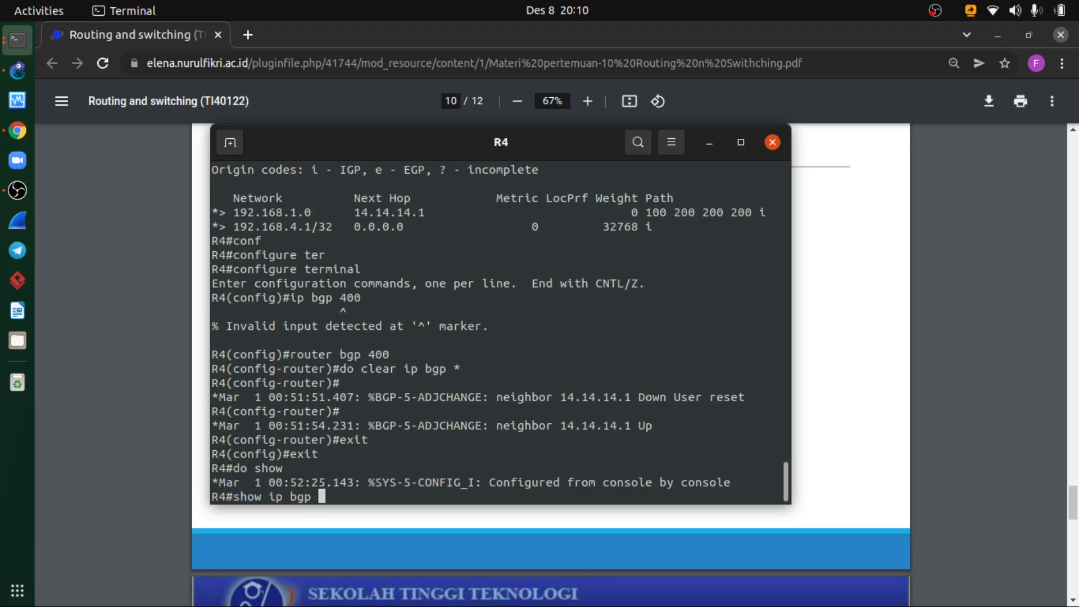
type("suma")
type("ry")
key("Return")
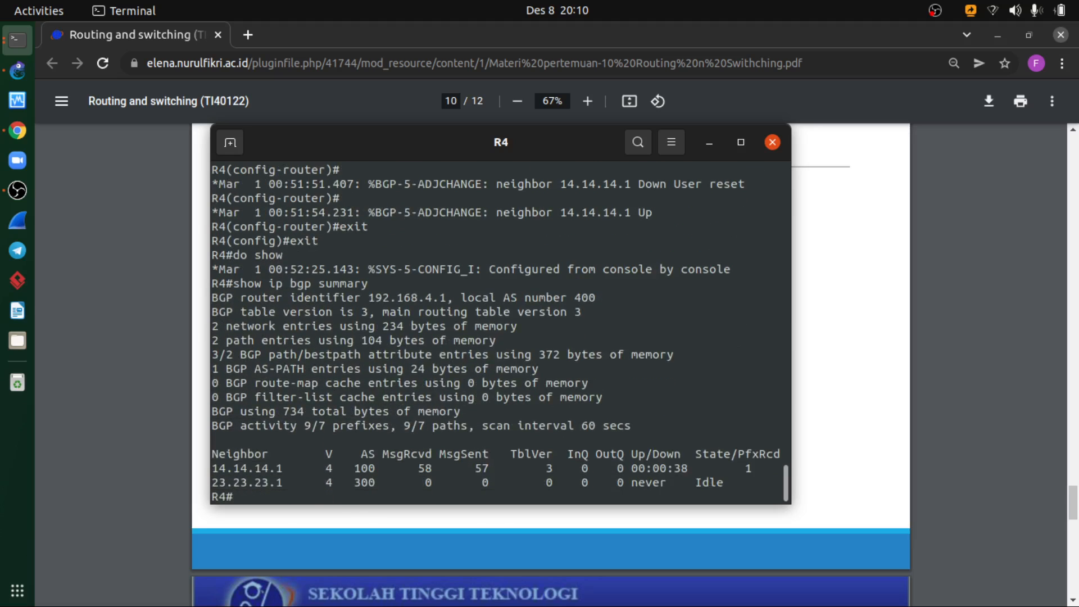
key("Up")
key("Return")
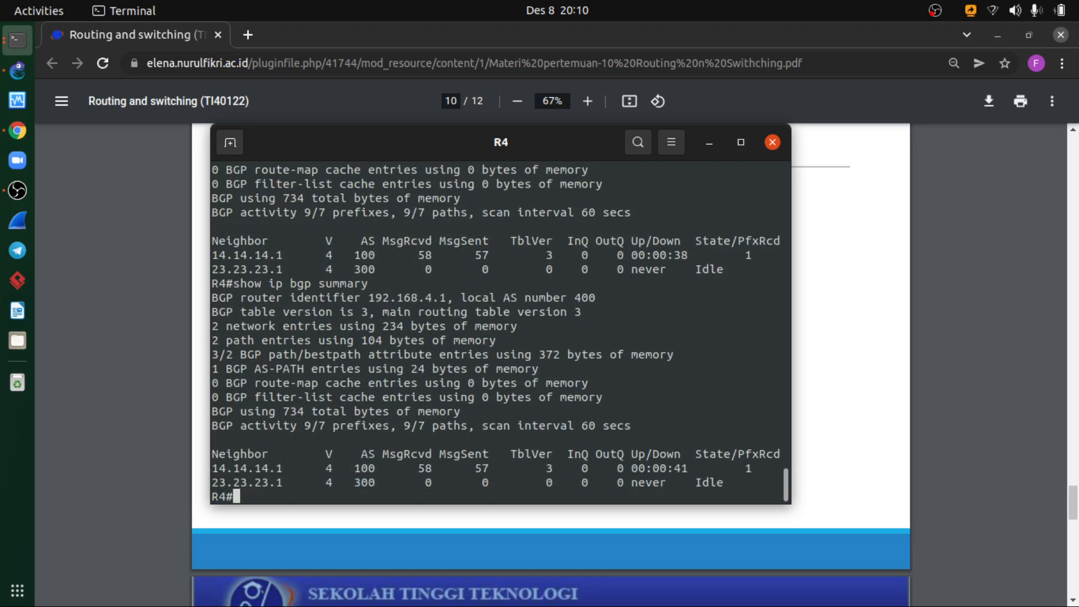
- Run show ip bgp three times on R4 to look for the 192.168.0.0 network
key("Up")
key("BackSpace")
key("BackSpace")
key("BackSpace")
key("BackSpace")
key("BackSpace")
key("BackSpace")
key("BackSpace")
key("BackSpace")
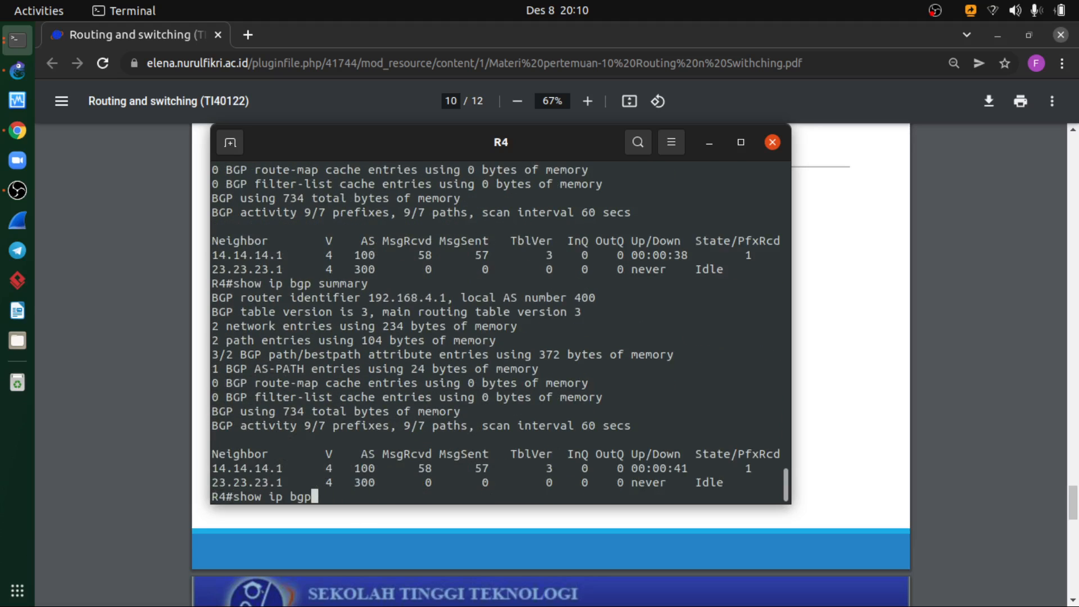
key("Return")
key("Up")
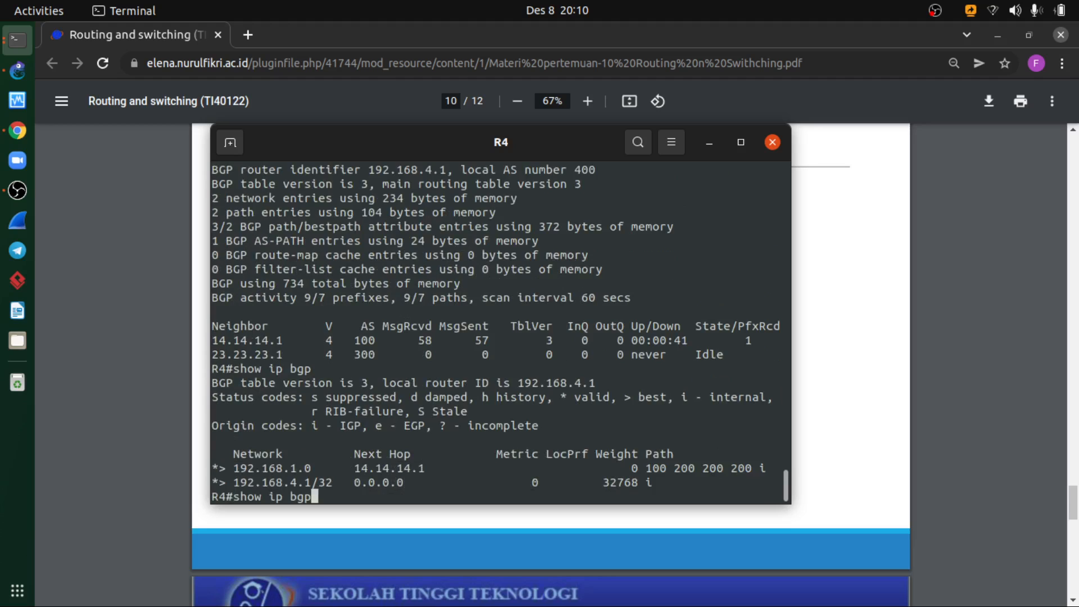
key("Return")
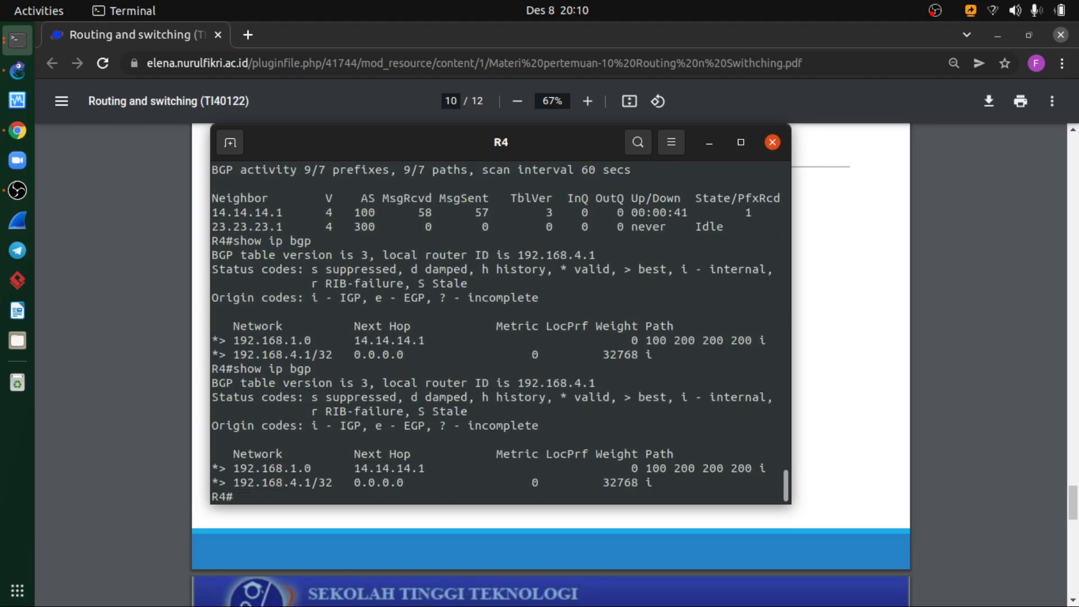
key("Up")
key("Return")
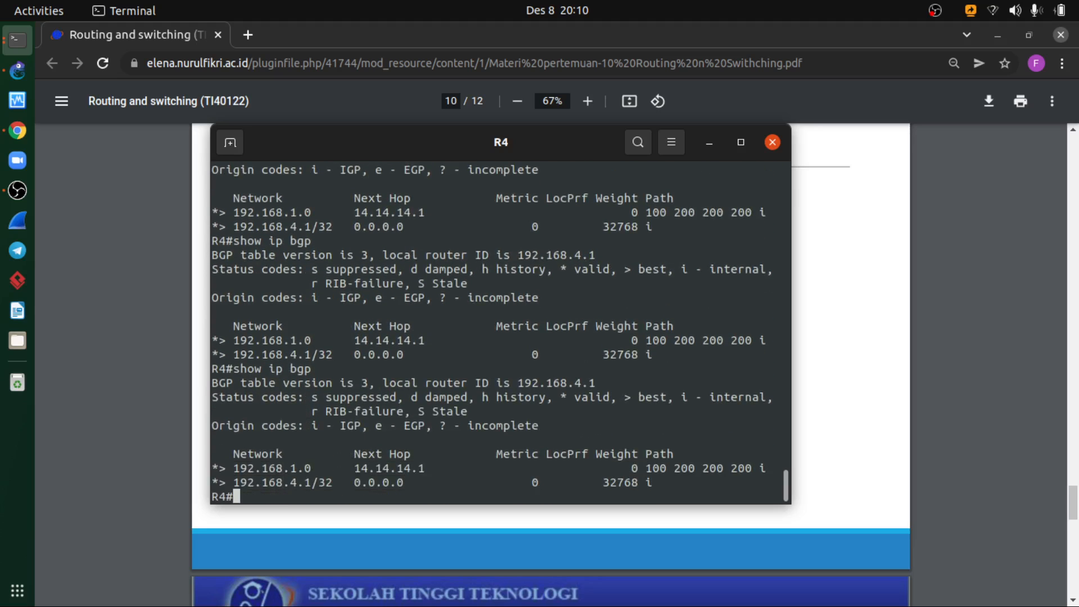
type("do show")
key("BackSpace")
key("BackSpace")
key("BackSpace")
key("BackSpace")
key("BackSpace")
key("BackSpace")
key("BackSpace")
- Switch to GNS3, open R3's console and display its BGP table with do show ip bgp
left_click(709, 143)
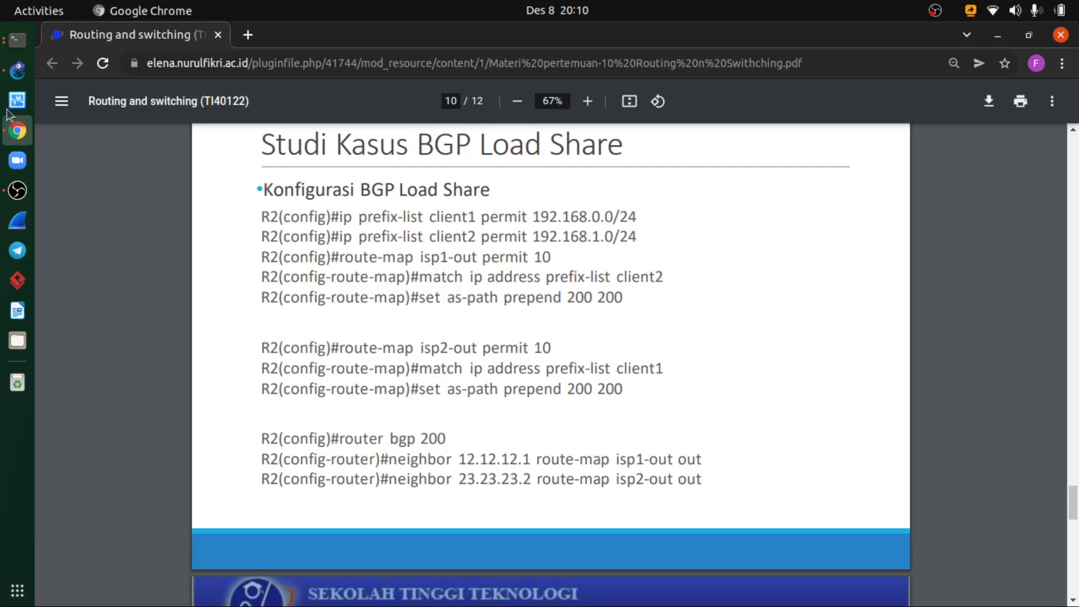
left_click(18, 70)
right_click(577, 304)
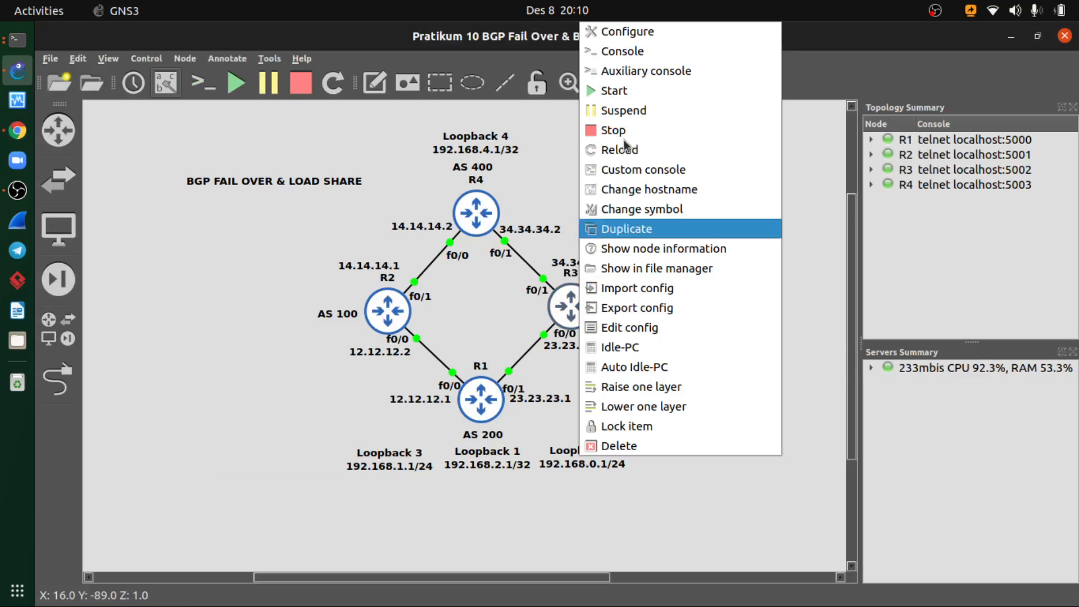
left_click(624, 52)
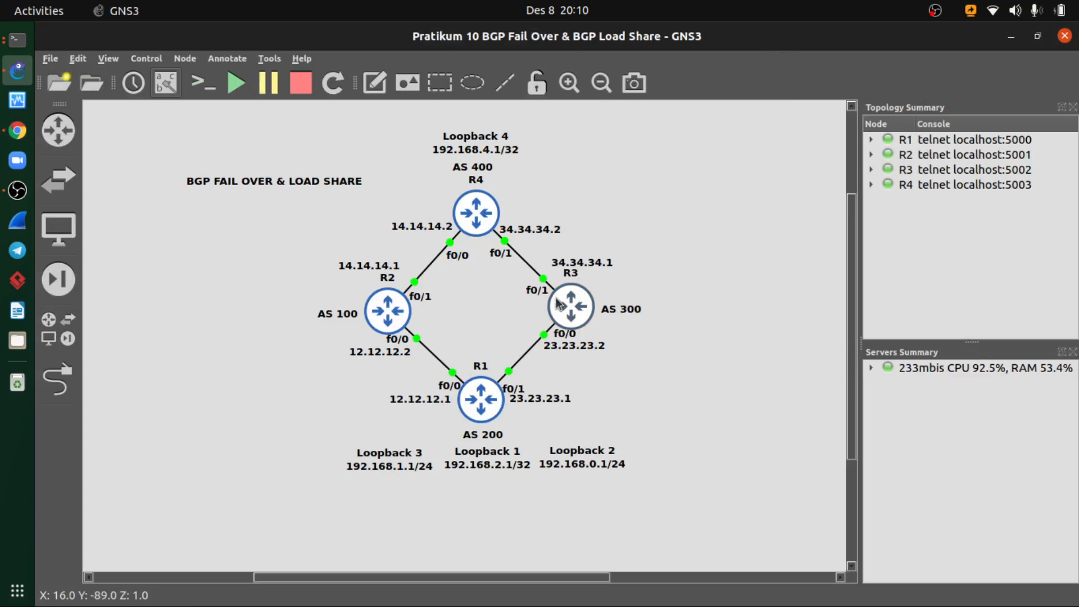
type("do")
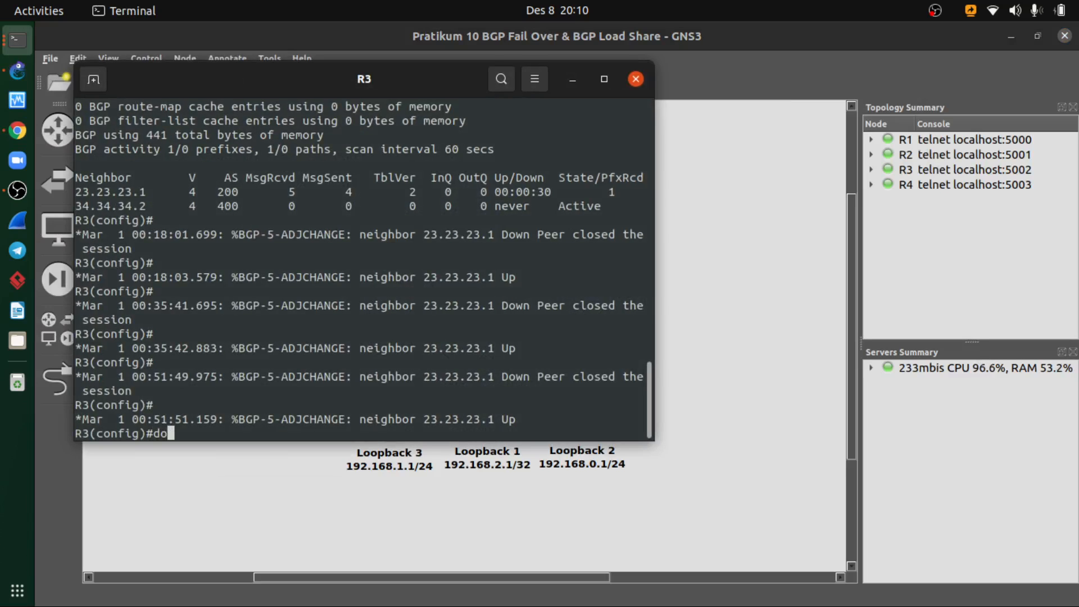
type(" show ip bgp")
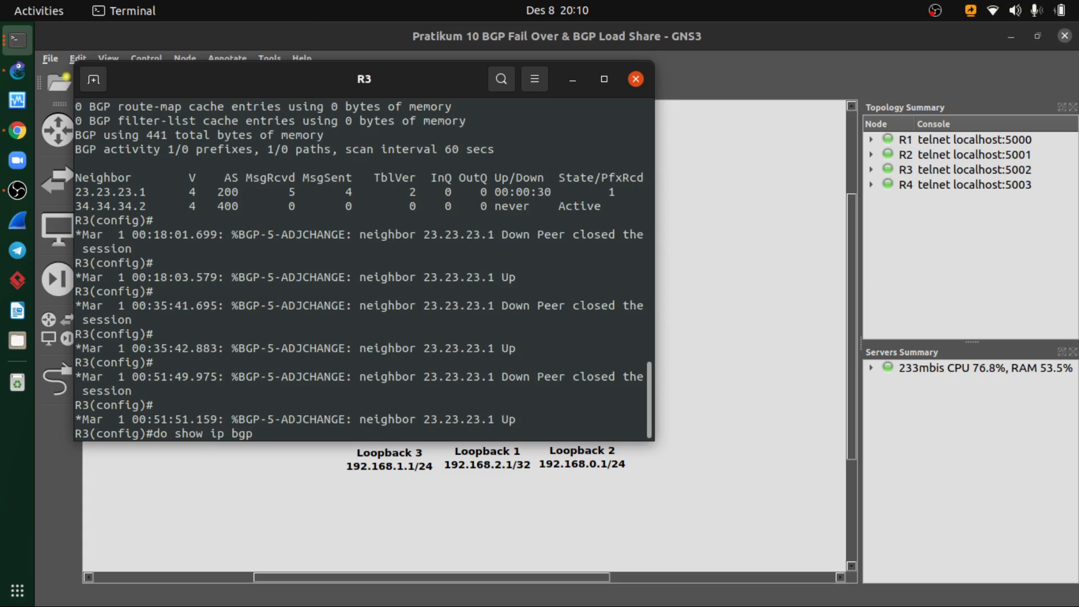
key("Return")
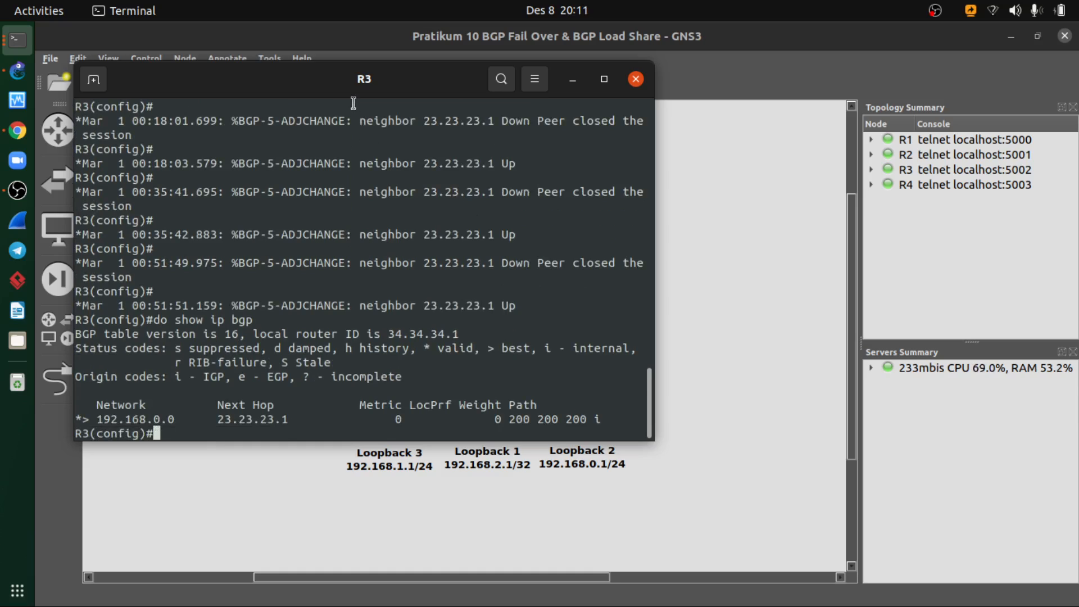
left_click_drag(347, 87, 456, 149)
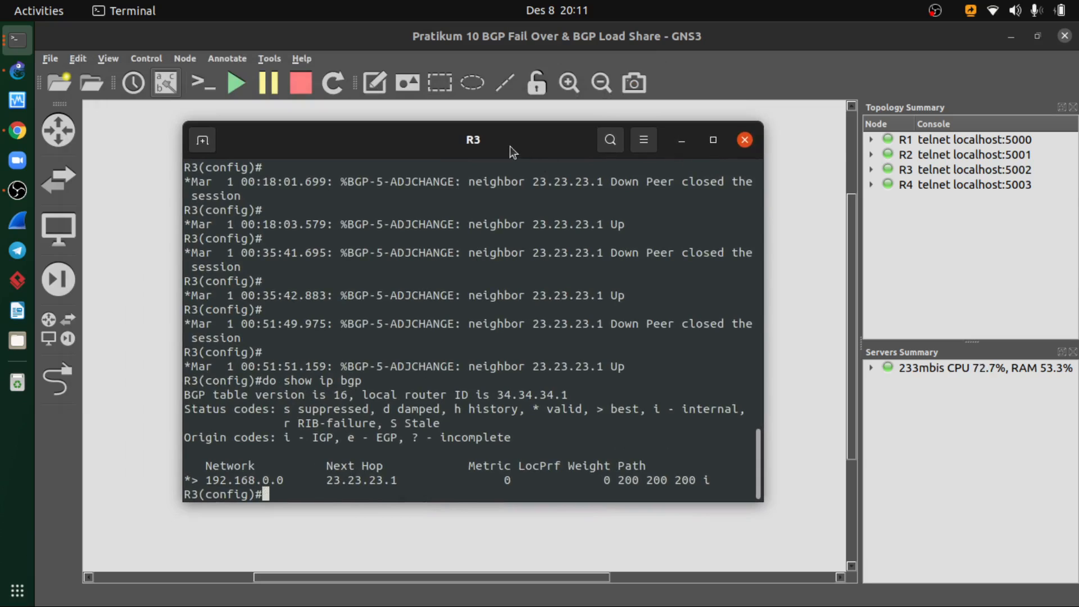
left_click_drag(510, 146, 647, 126)
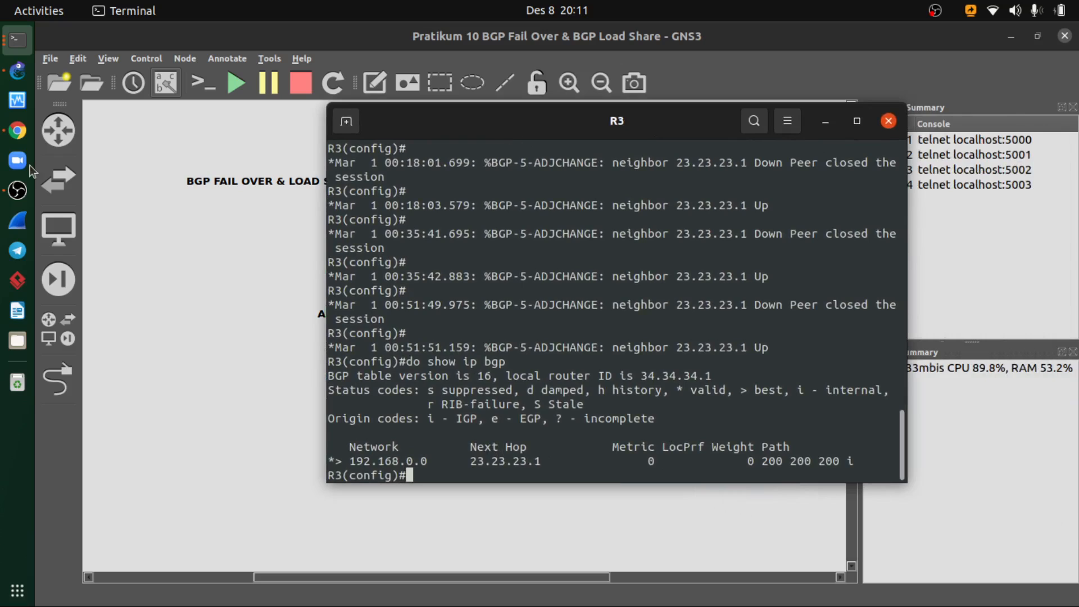
- Run do show ip bgp summary on R3 to examine the state of its BGP neighbors
key("Up")
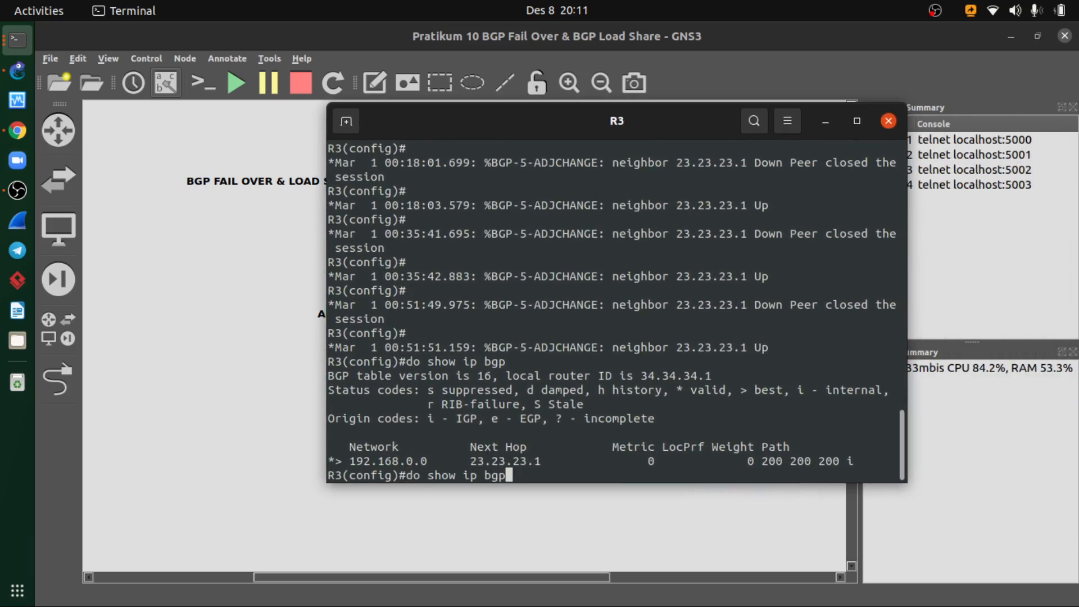
key("BackSpace")
key("BackSpace")
key("BackSpace")
type("bgp summary")
key("Return")
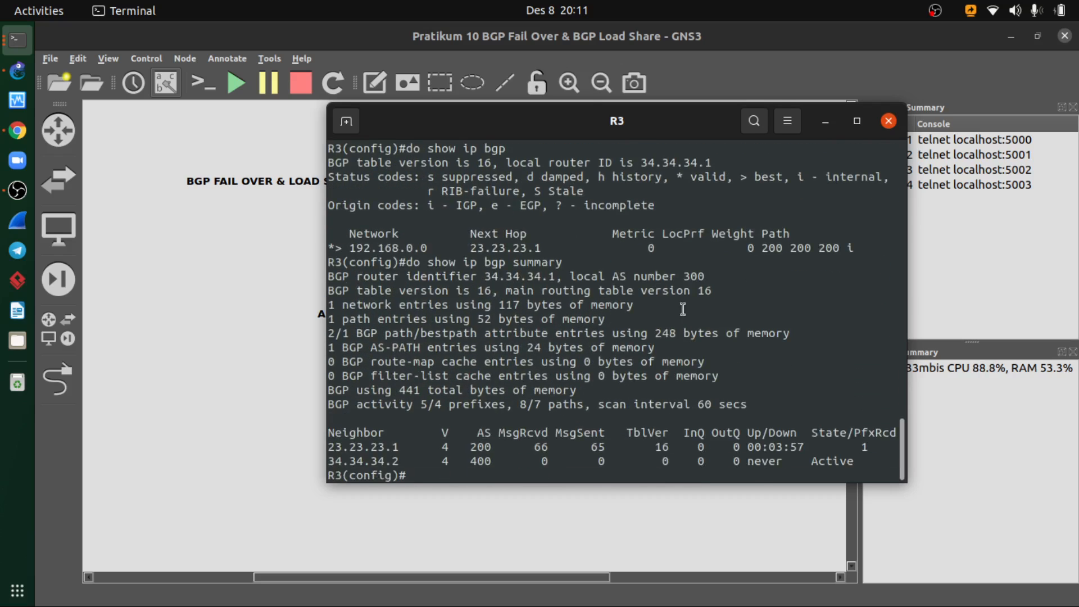
- Switch to Chrome and compare the PDF's BGP Load Share configuration slide with its R4 verification slide
left_click_drag(622, 121, 525, 118)
left_click(719, 119)
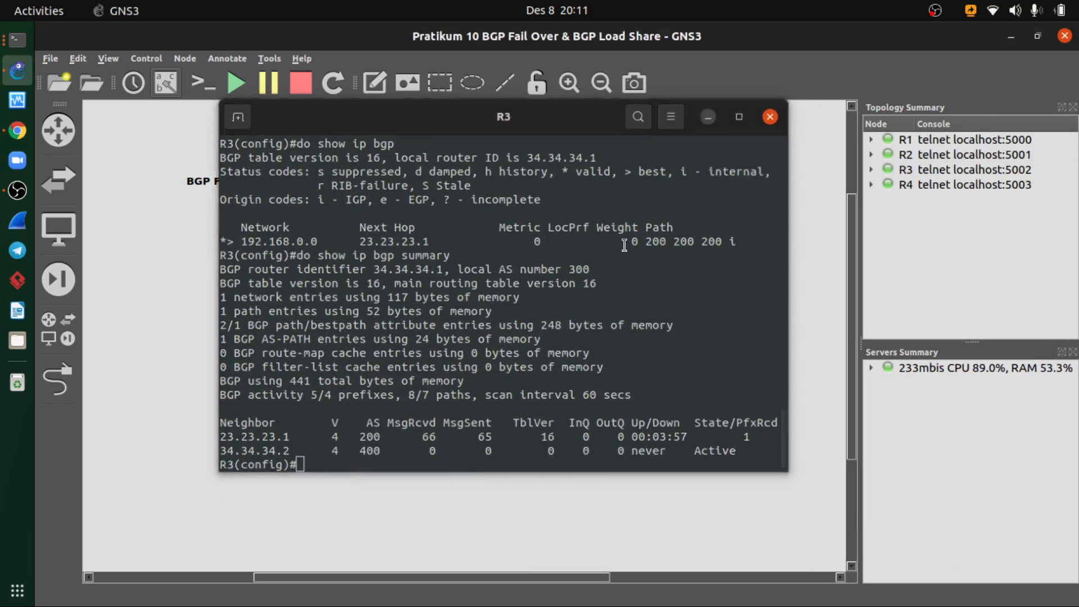
left_click(17, 131)
scroll(492, 344, "down", 3)
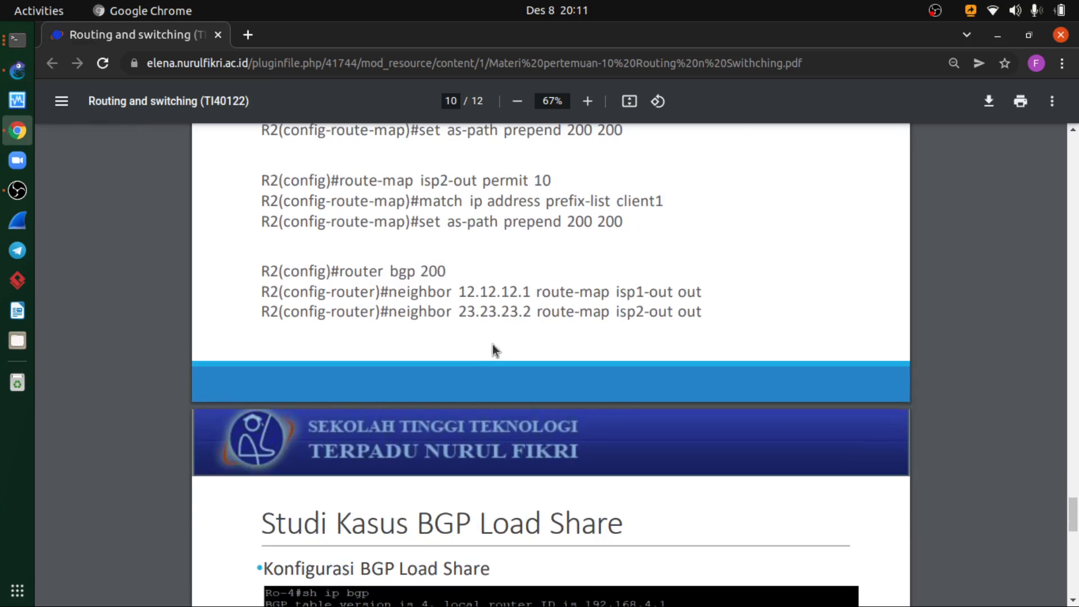
scroll(492, 344, "up", 2)
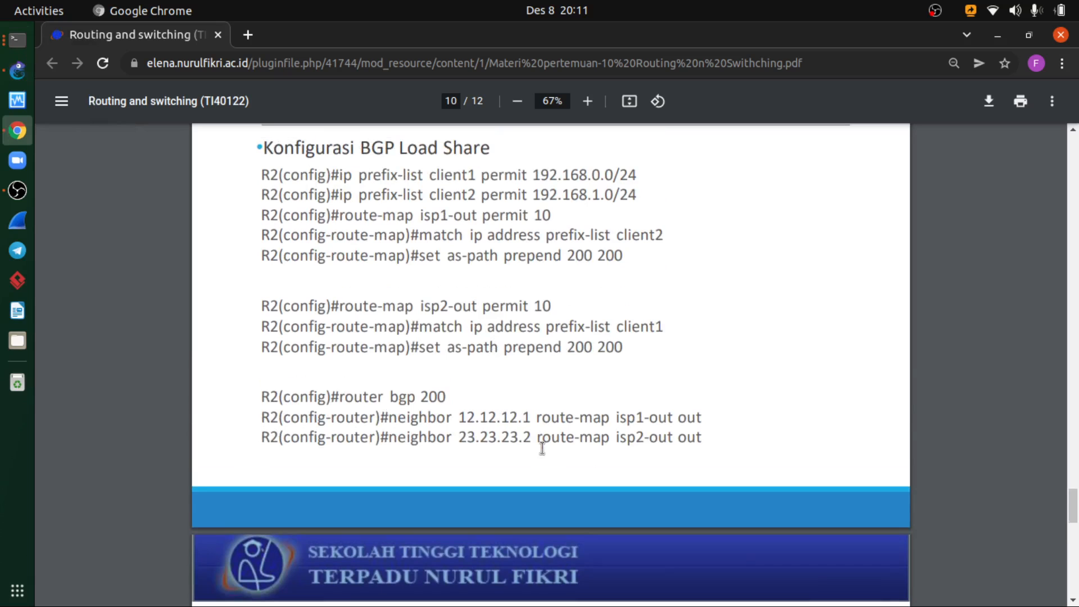
scroll(633, 447, "down", 10)
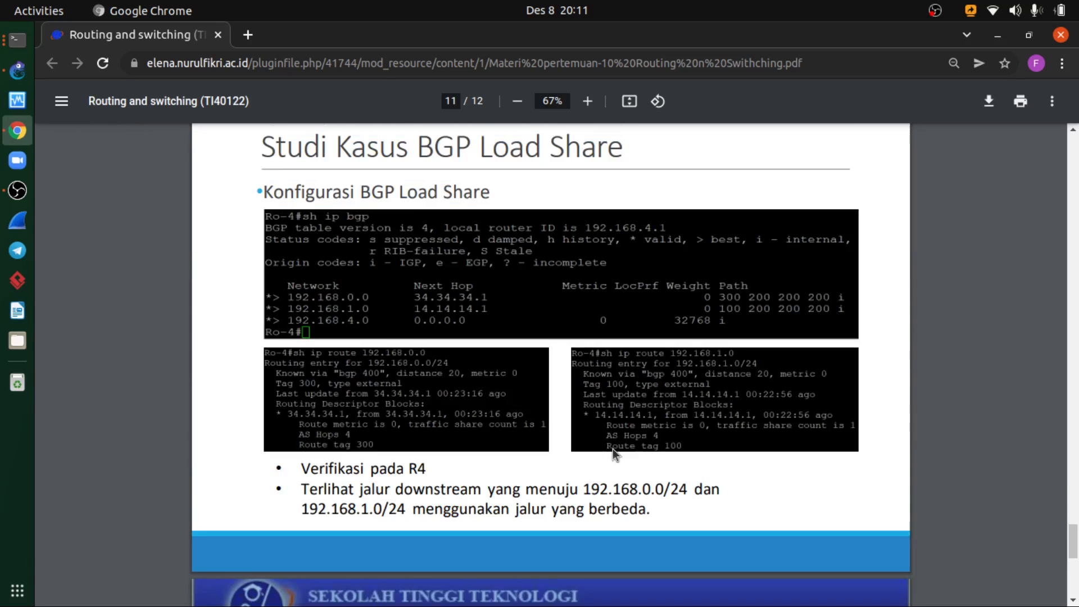
scroll(611, 448, "up", 1)
scroll(571, 303, "up", 10)
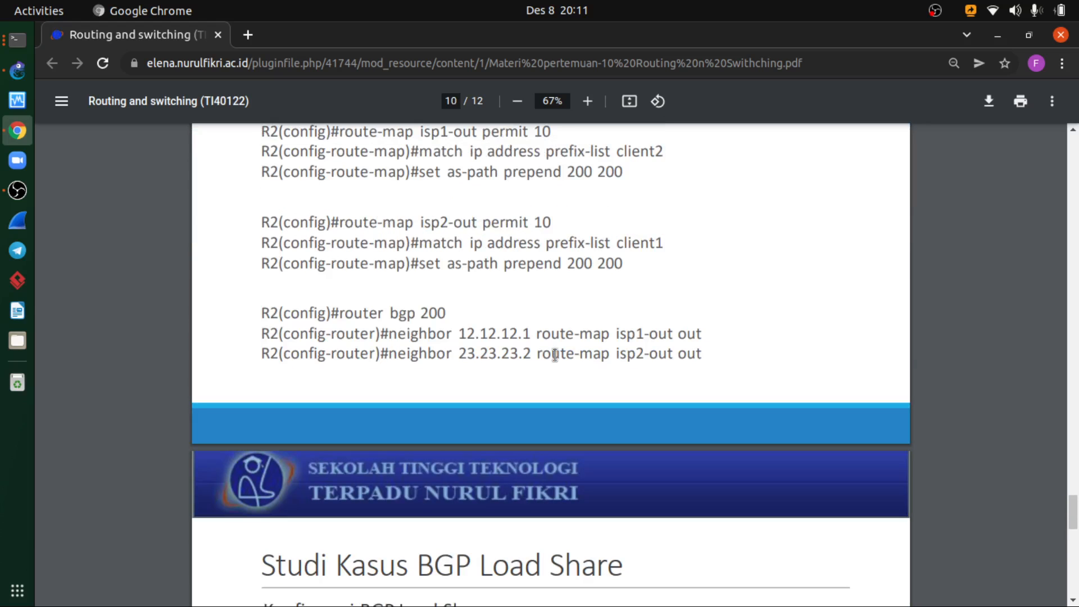
- Return to R3's console through GNS3 and display its BGP table again with do show ip bgp
left_click(19, 70)
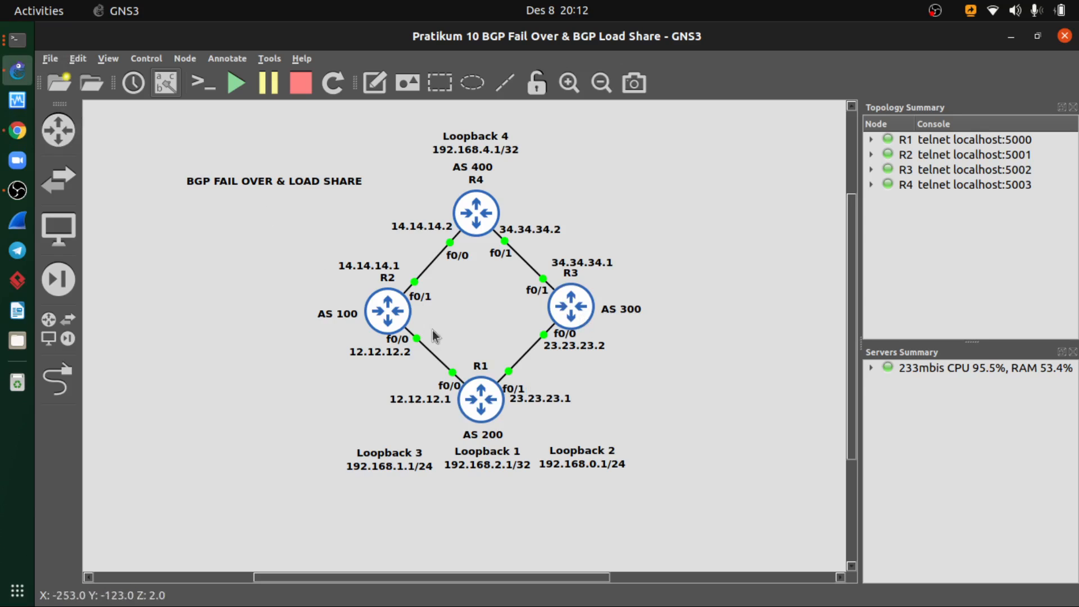
left_click(12, 40)
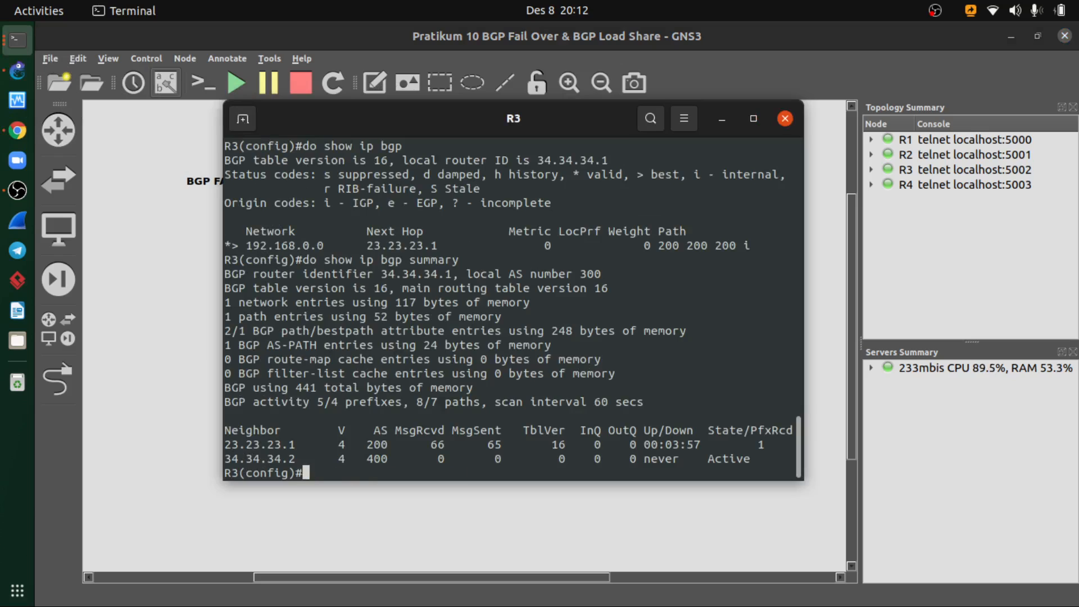
key("Up")
key("BackSpace")
key("BackSpace")
key("BackSpace")
key("BackSpace")
key("BackSpace")
key("BackSpace")
key("BackSpace")
key("BackSpace")
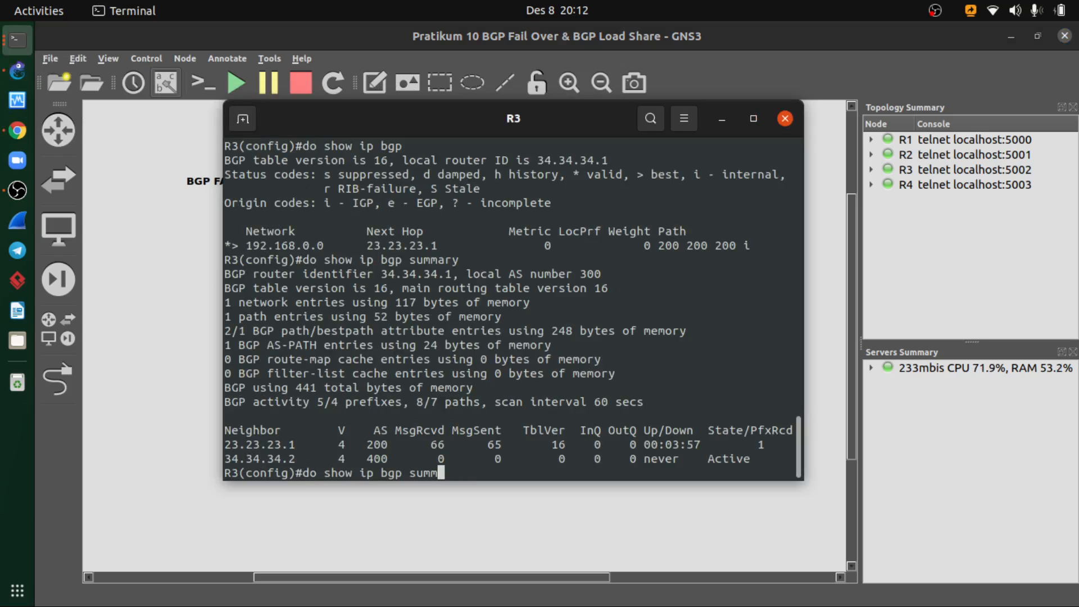
key("Return")
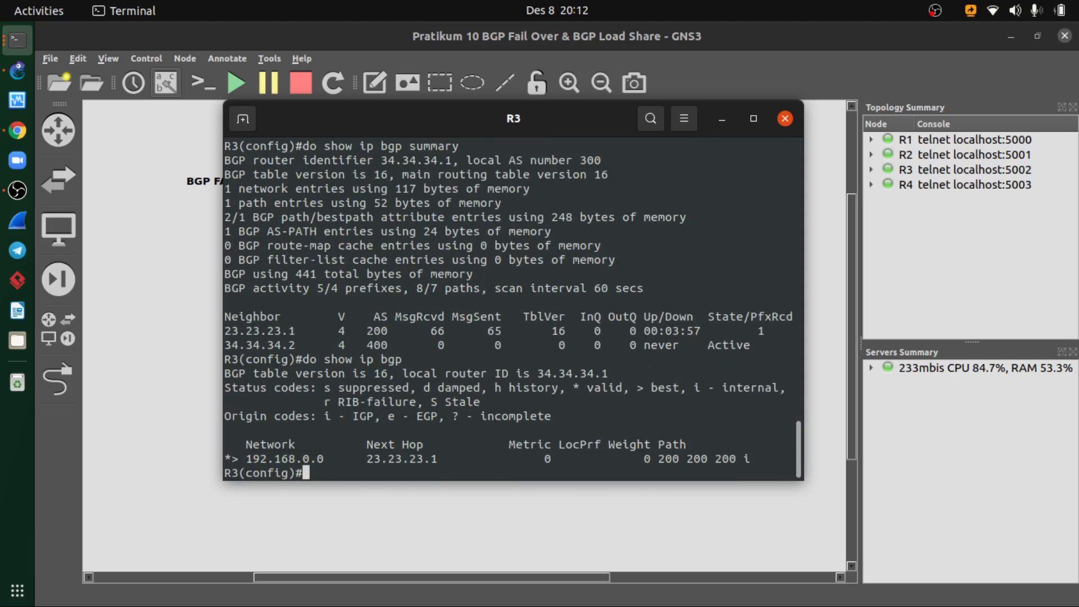
- Exit R3's global configuration mode, check the verification commands in the PDF in Chrome, and run sh ip route 192.168.0.0 on R3
type("exit")
key("Return")
type("sho")
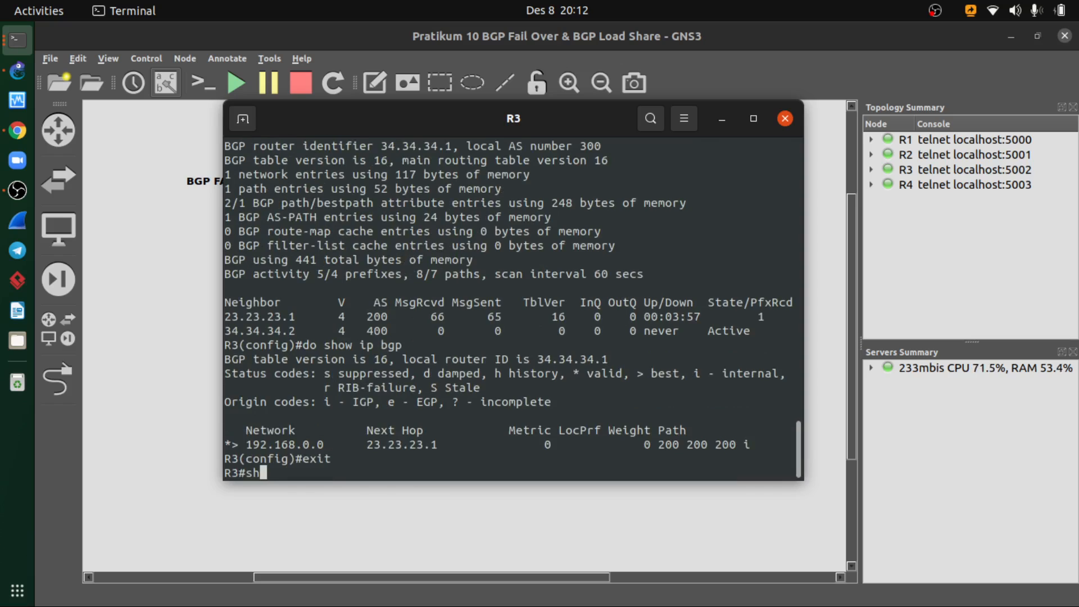
key("BackSpace")
key("BackSpace")
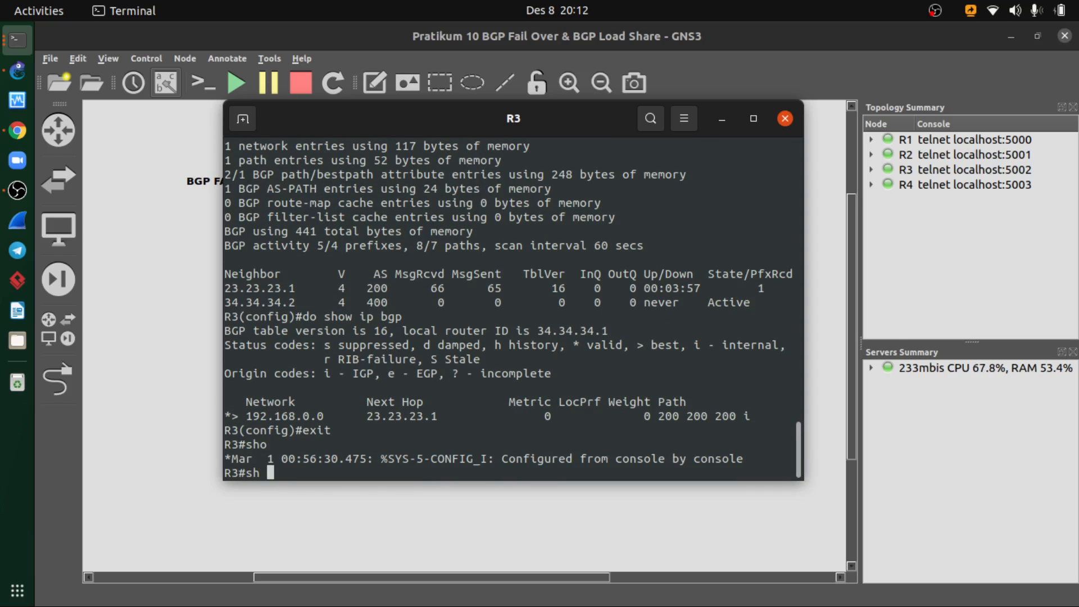
type("ip")
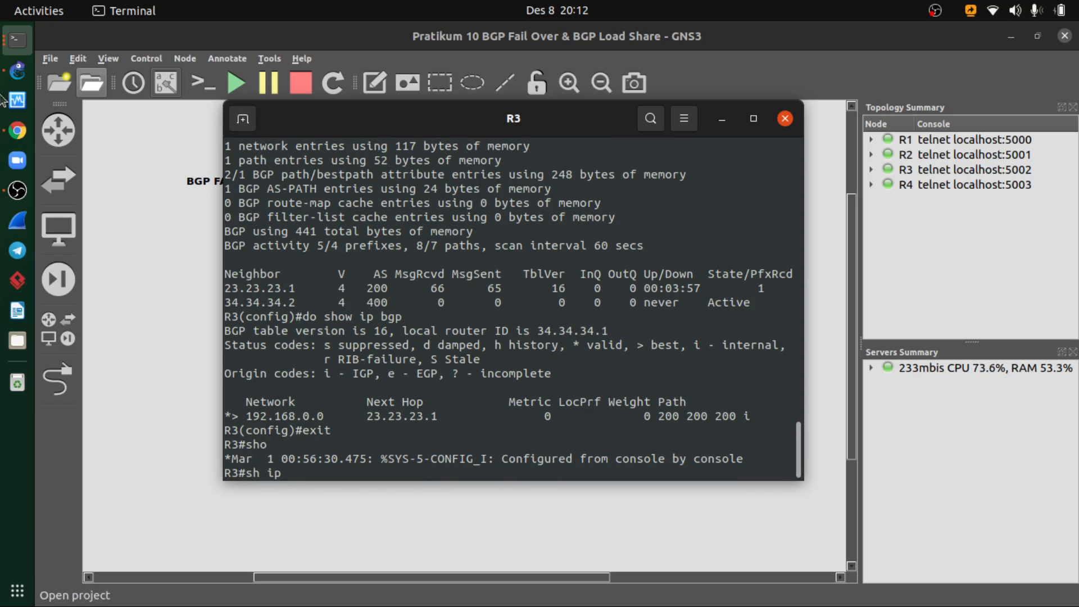
left_click(17, 130)
scroll(474, 411, "down", 1)
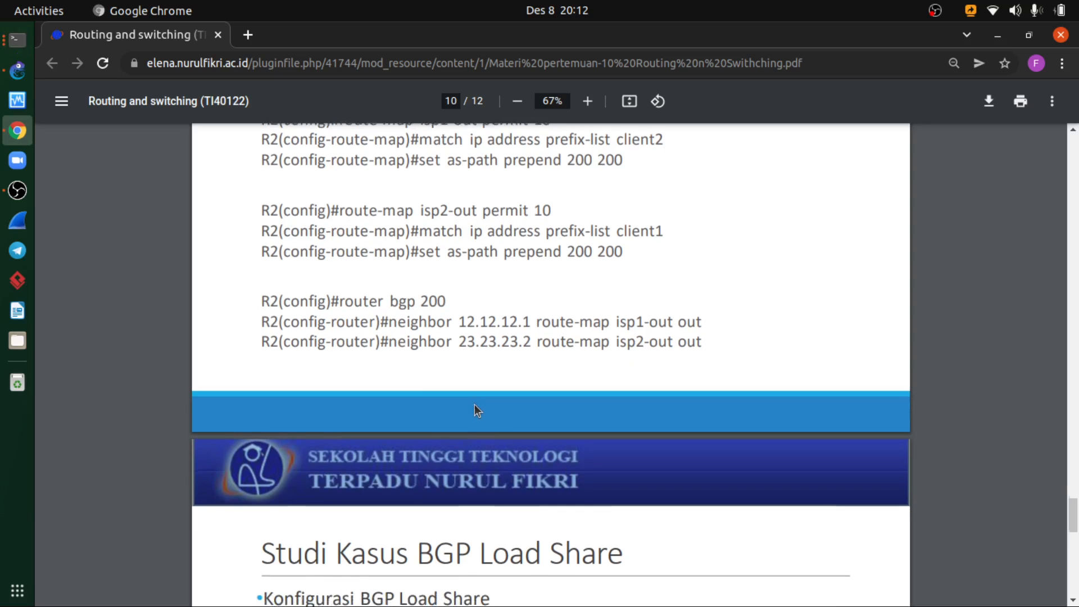
scroll(475, 404, "down", 5)
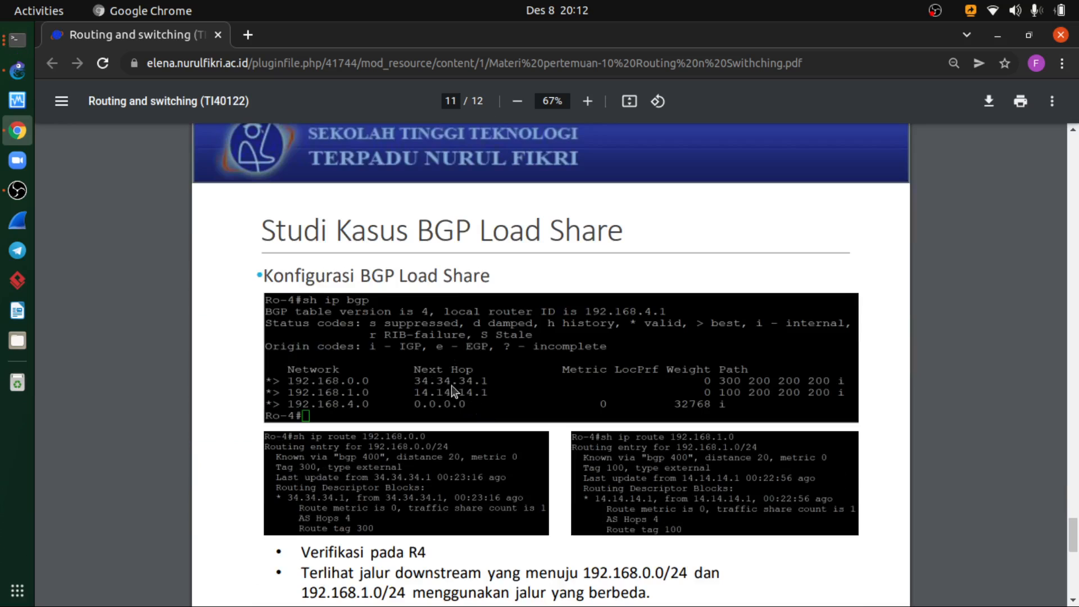
left_click(17, 39)
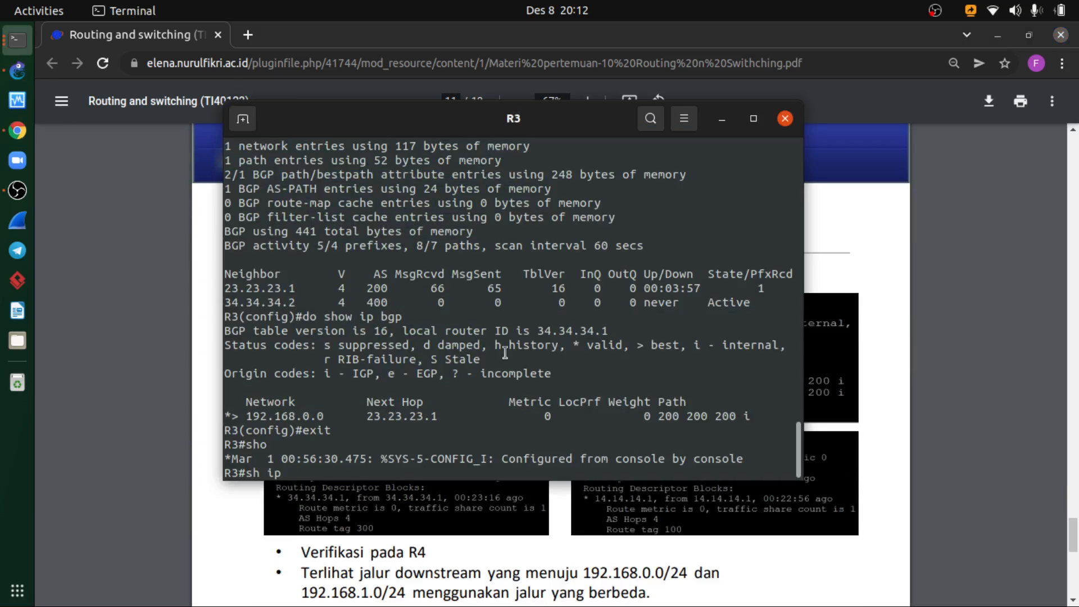
type("route 192.168.0.0")
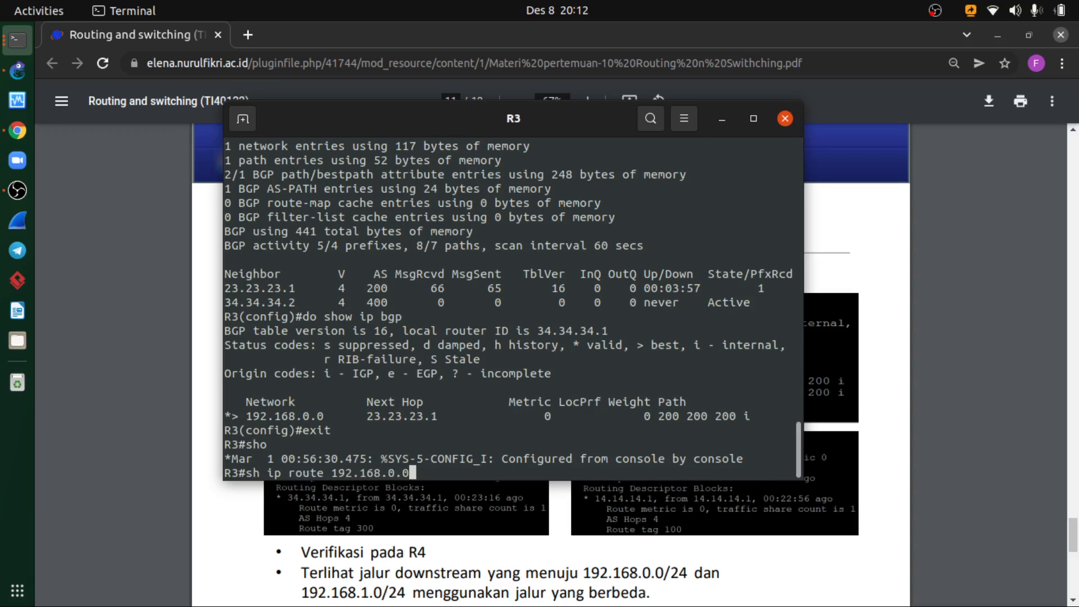
key("Return")
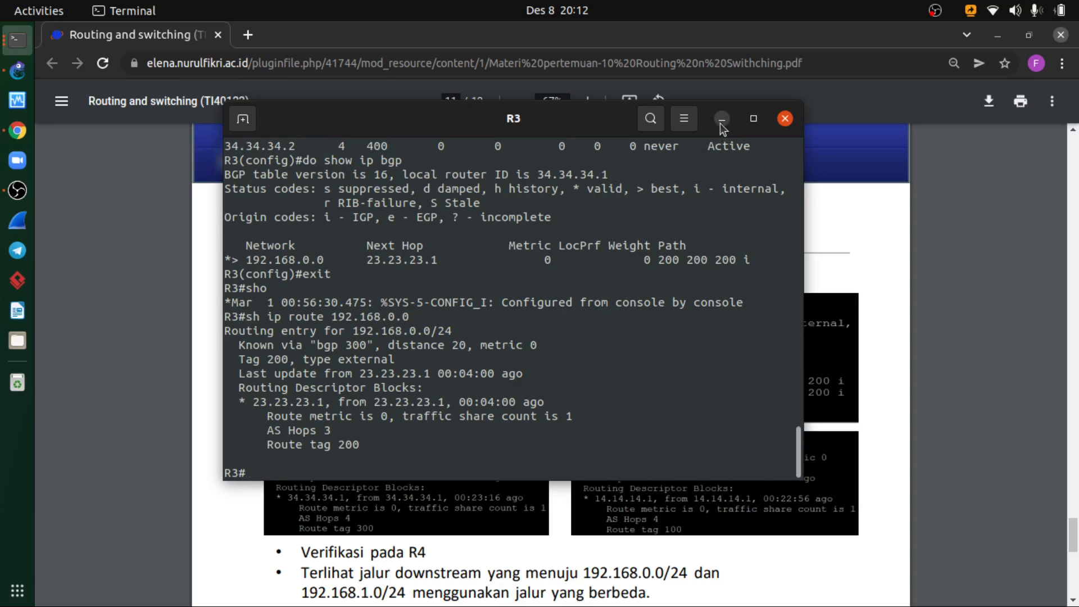
- Reread the PDF's R4 verification slide and rerun sh ip route 192.168.0.0 on R3 beside it for comparison
left_click(572, 556)
scroll(567, 553, "down", 3)
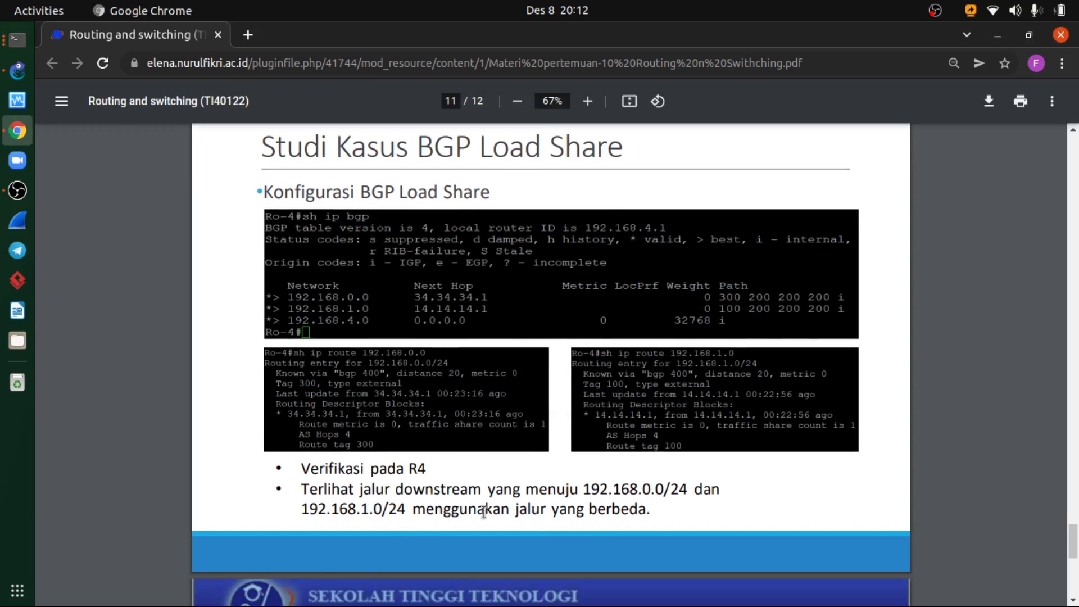
scroll(557, 513, "up", 2)
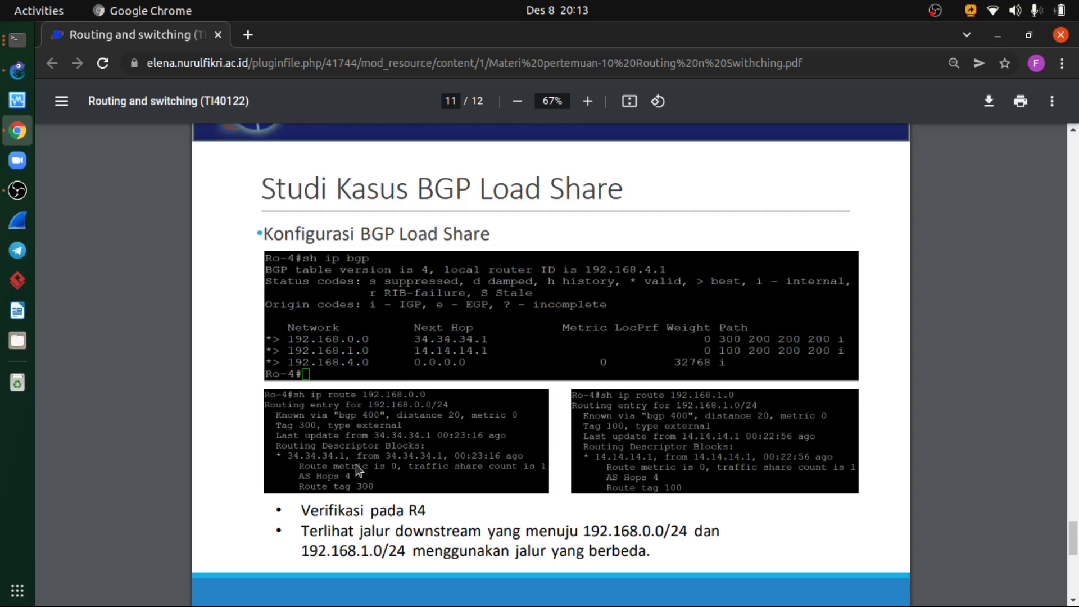
left_click(17, 39)
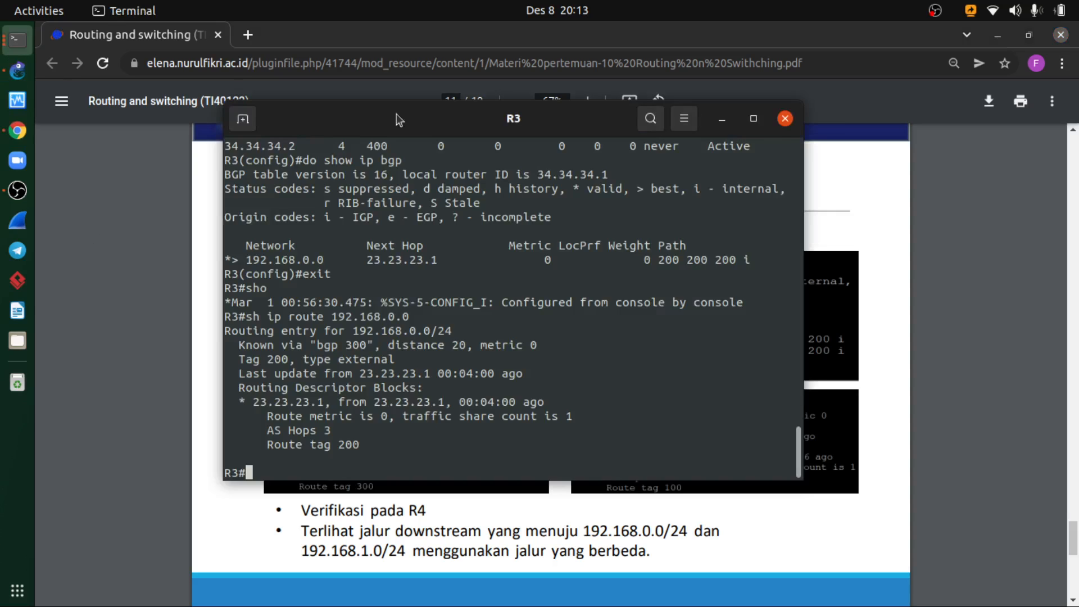
left_click_drag(447, 124, 644, 130)
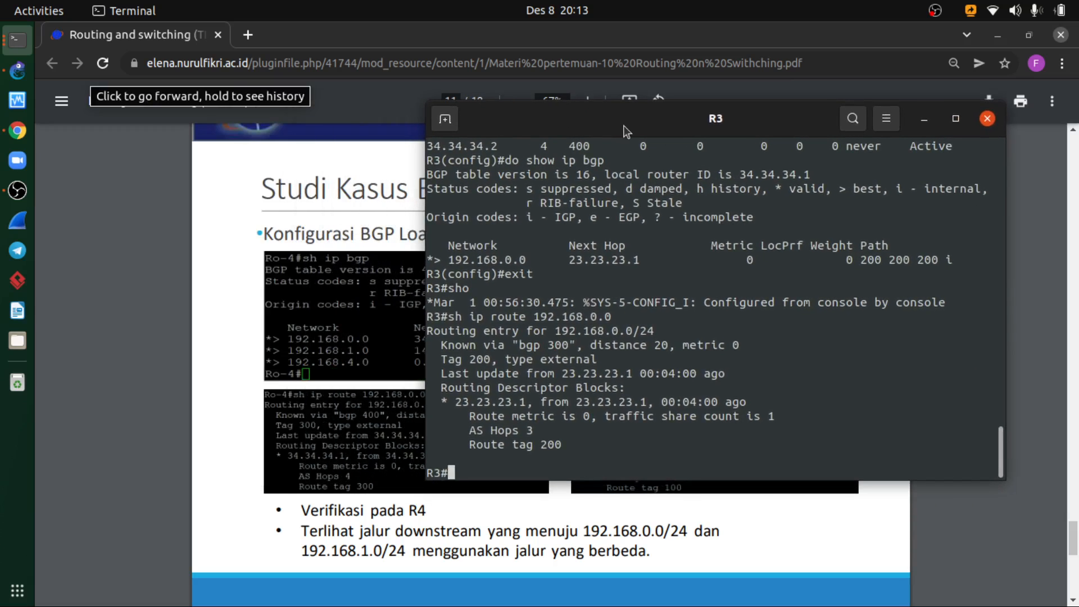
key("Up")
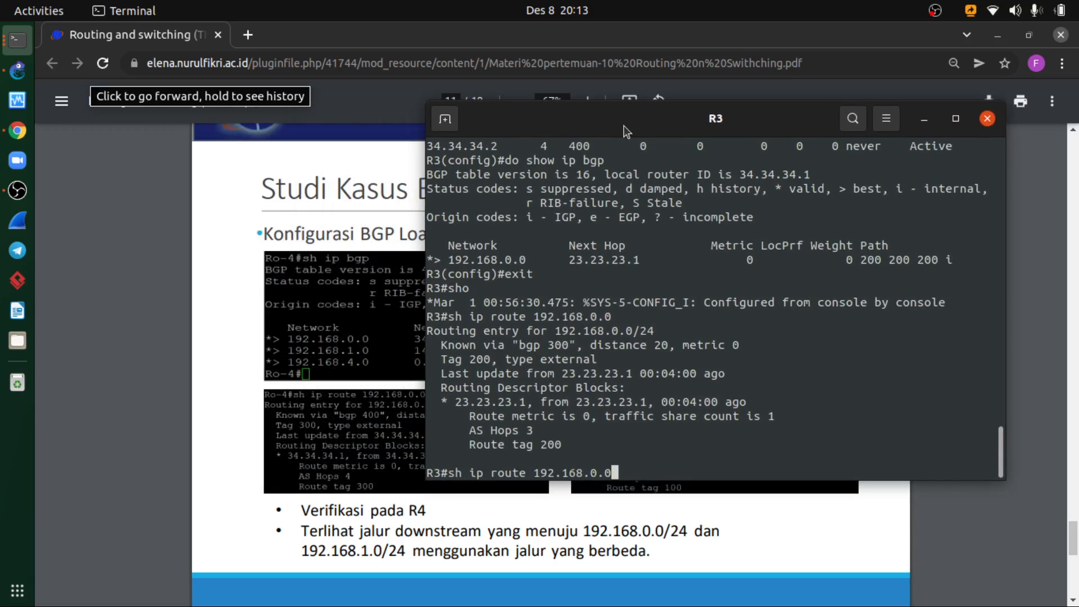
key("Return")
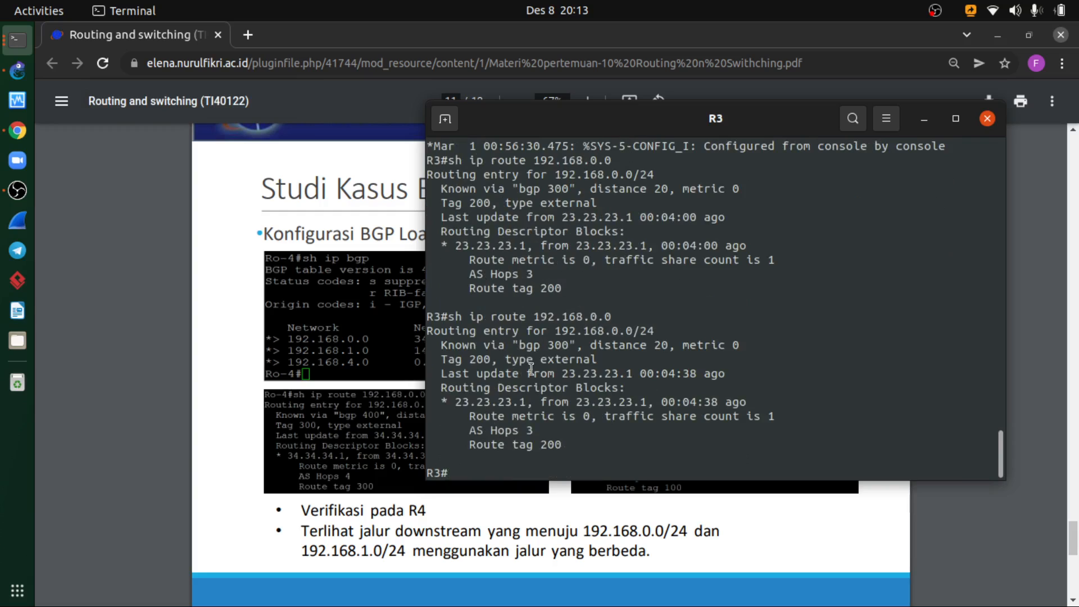
- Put R3's console aside and review the prefix-list and route-map commands on the PDF's BGP Load Share configuration slide
left_click(922, 120)
scroll(392, 403, "up", 2)
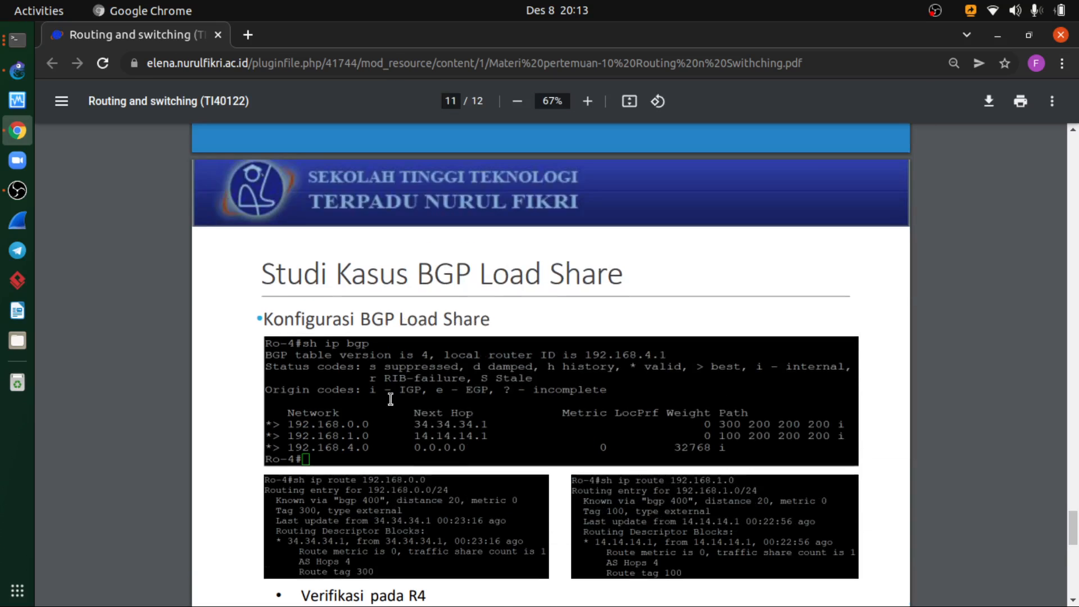
scroll(390, 399, "up", 7)
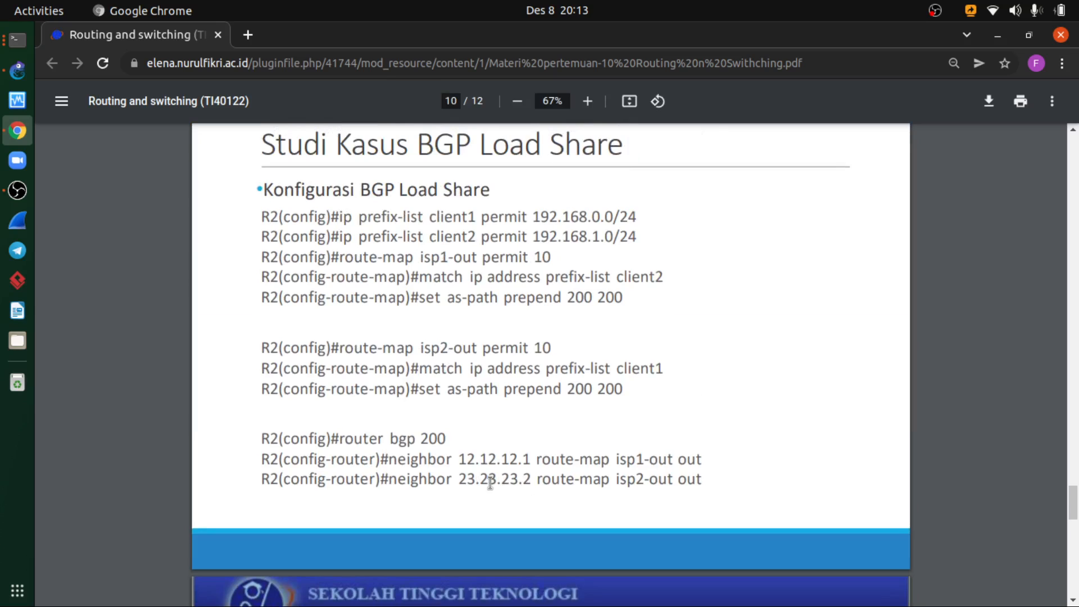
- Switch back to GNS3, close R3's console and rerun show ip bgp in R4's console
left_click(17, 71)
left_click(5, 39)
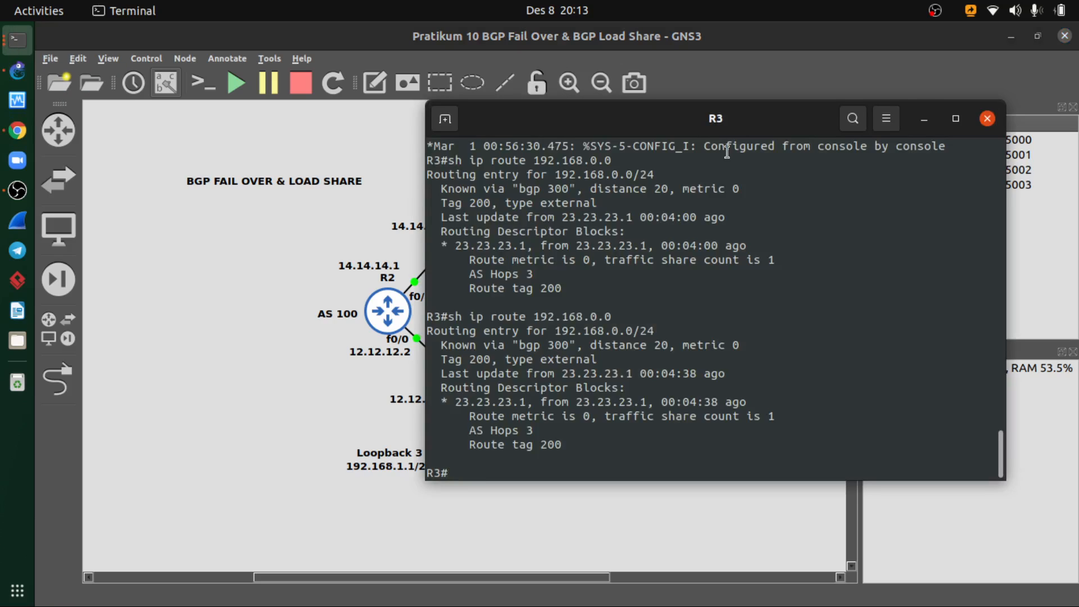
left_click(986, 119)
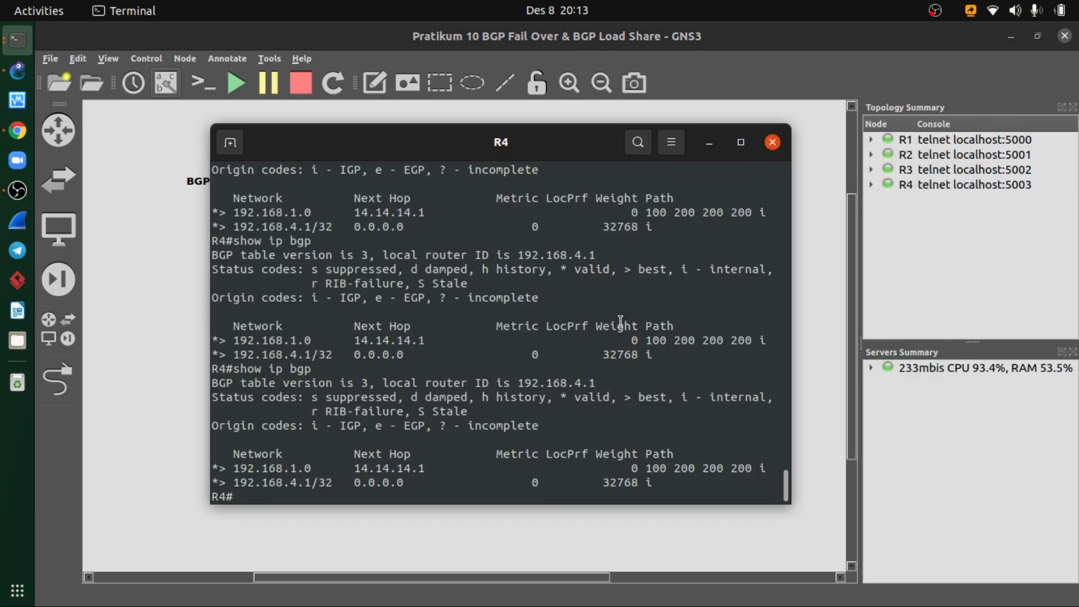
key("Up")
key("Return")
- Close R4's console, open R1's console and review its earlier BGP 200 network commands
left_click(773, 146)
double_click(477, 406)
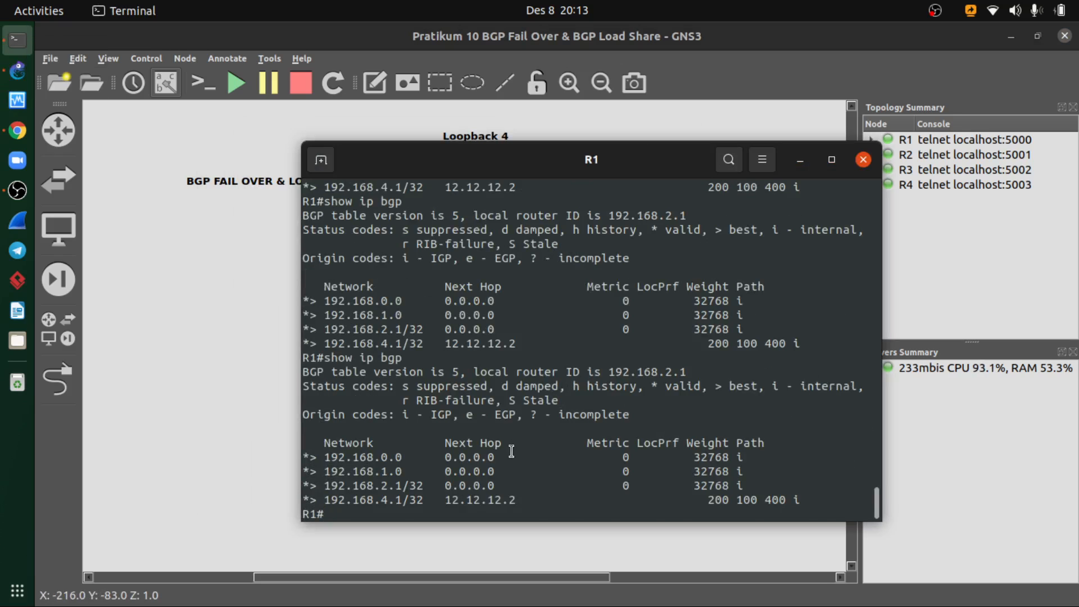
scroll(511, 451, "up", 5)
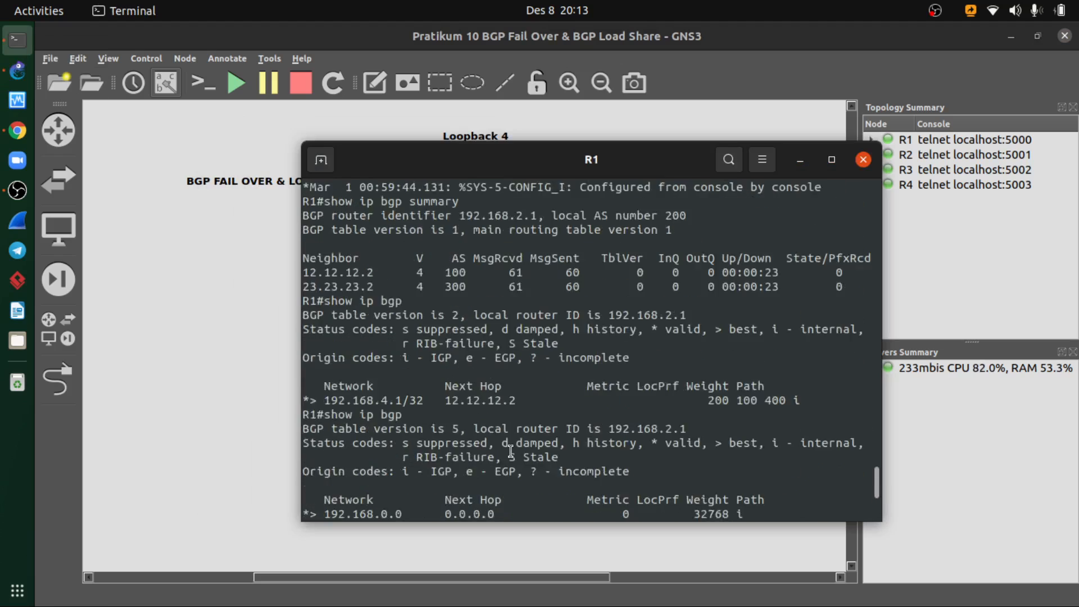
scroll(511, 451, "up", 5)
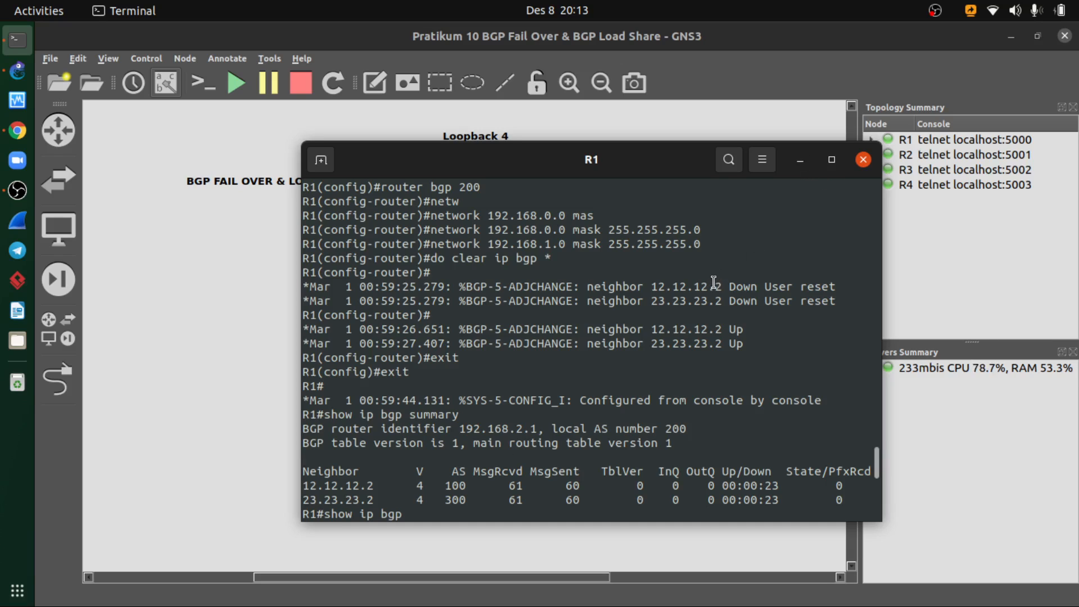
- Run show ip bgp summary on R1 to examine its BGP neighbors
left_click_drag(675, 164, 537, 202)
key("Return")
key("Up")
key("Return")
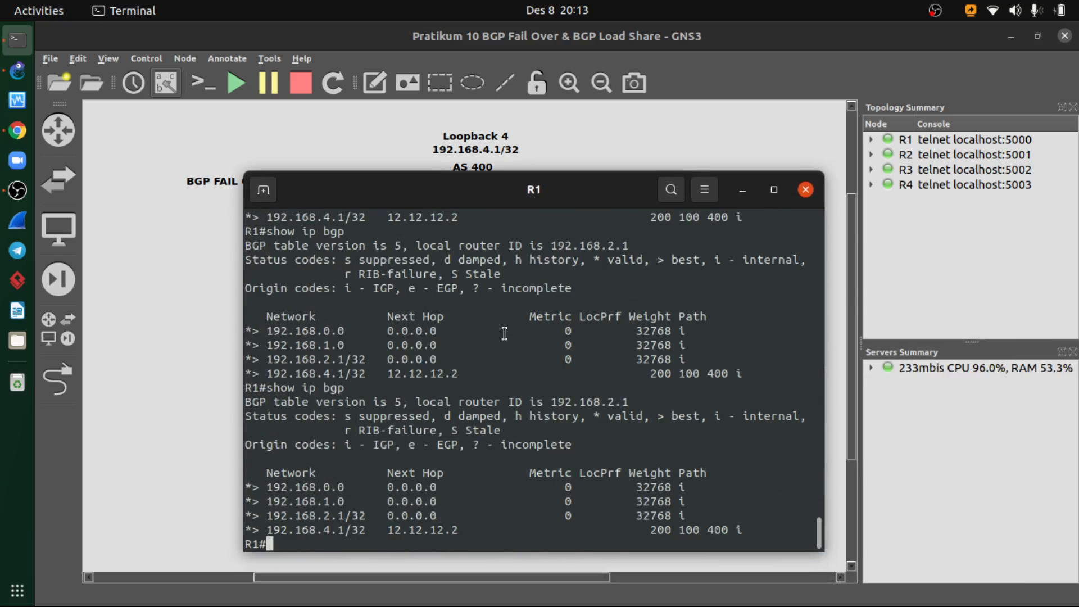
key("Up")
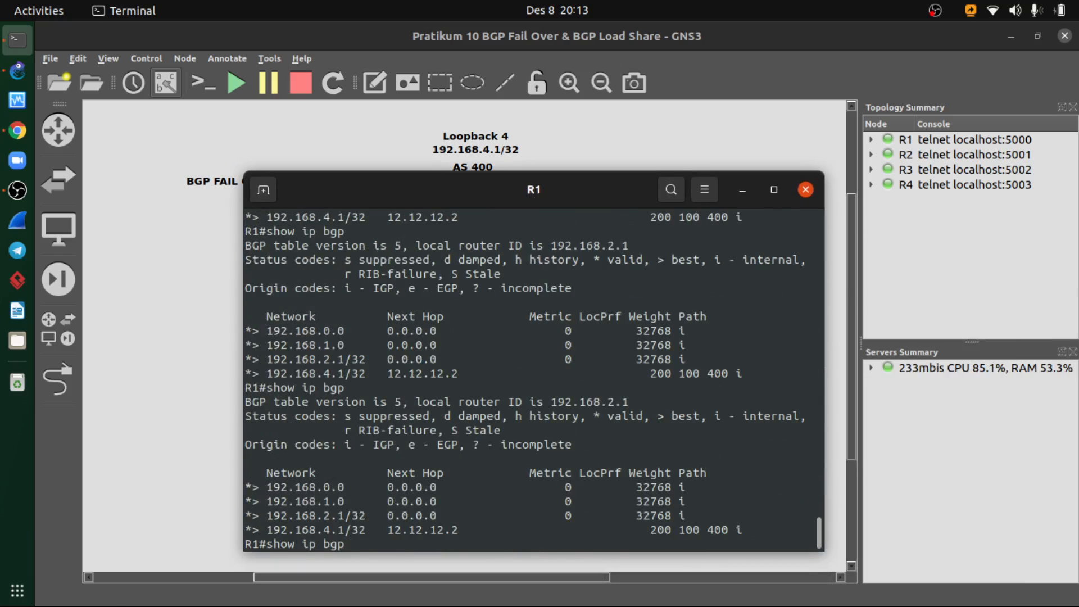
type("summary")
key("Return")
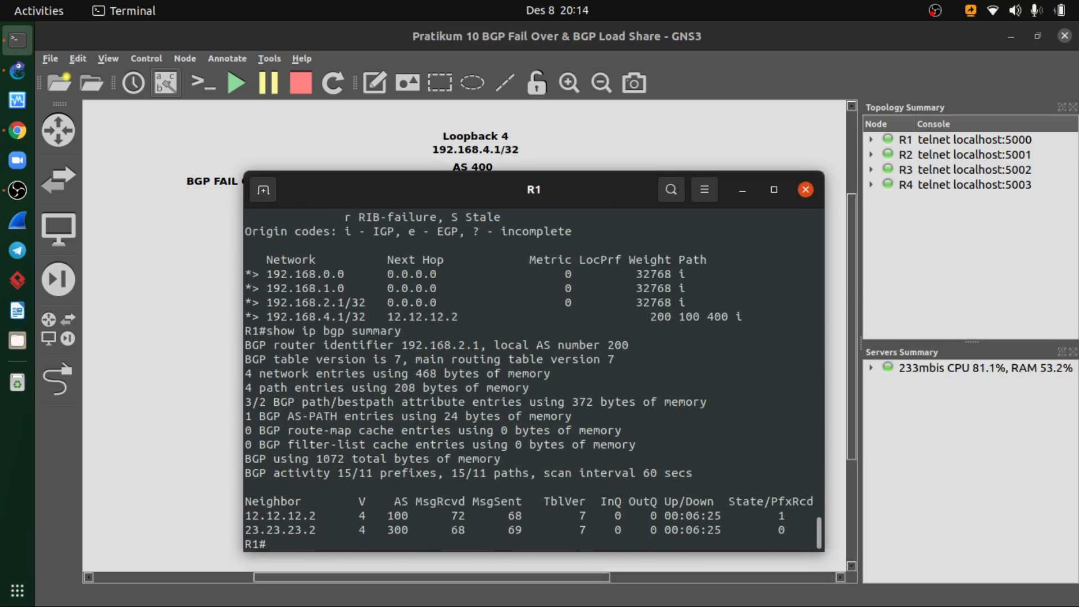
- Set R1's console aside, open R3's console and run sho ip bgp to examine its BGP table
mouse_move(446, 197)
left_mouse_down()
mouse_move(587, 267)
mouse_move(722, 267)
mouse_move(460, 209)
mouse_move(443, 191)
left_mouse_up()
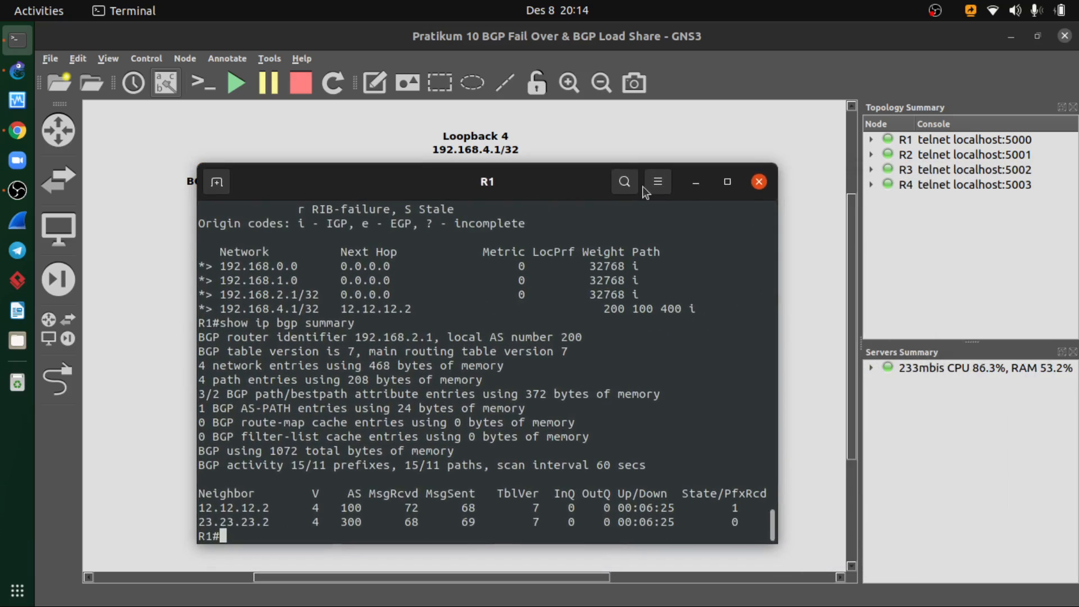
left_click(695, 182)
right_click(590, 307)
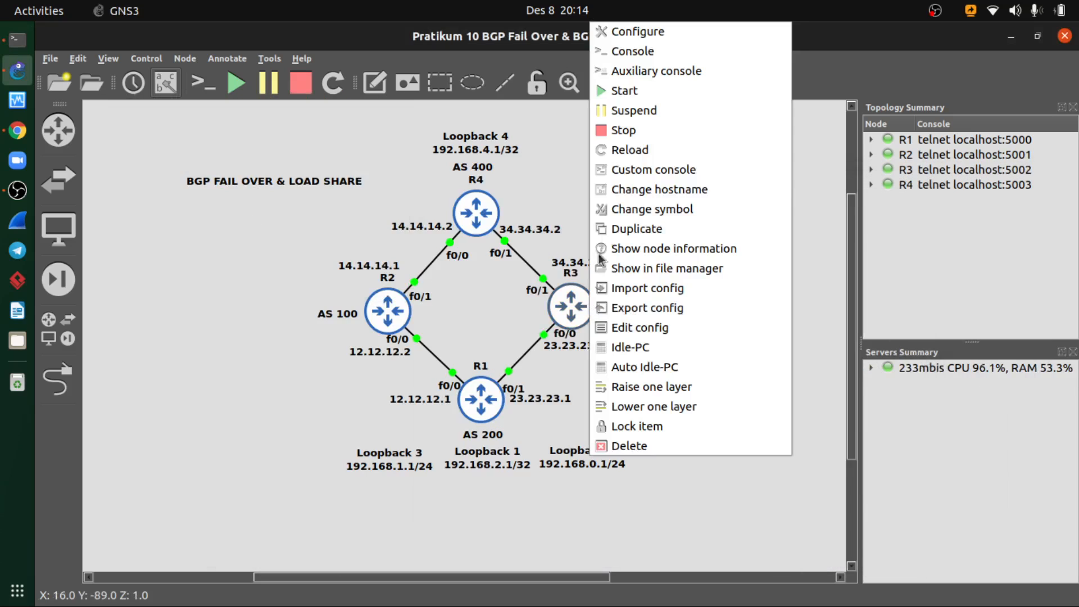
left_click(642, 70)
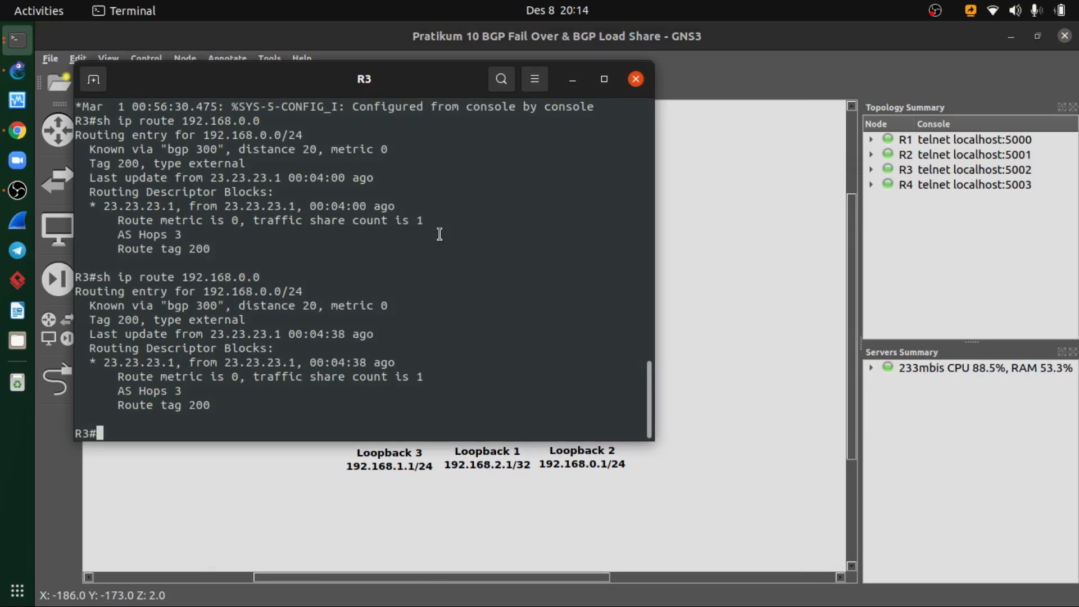
type("sho ip bg")
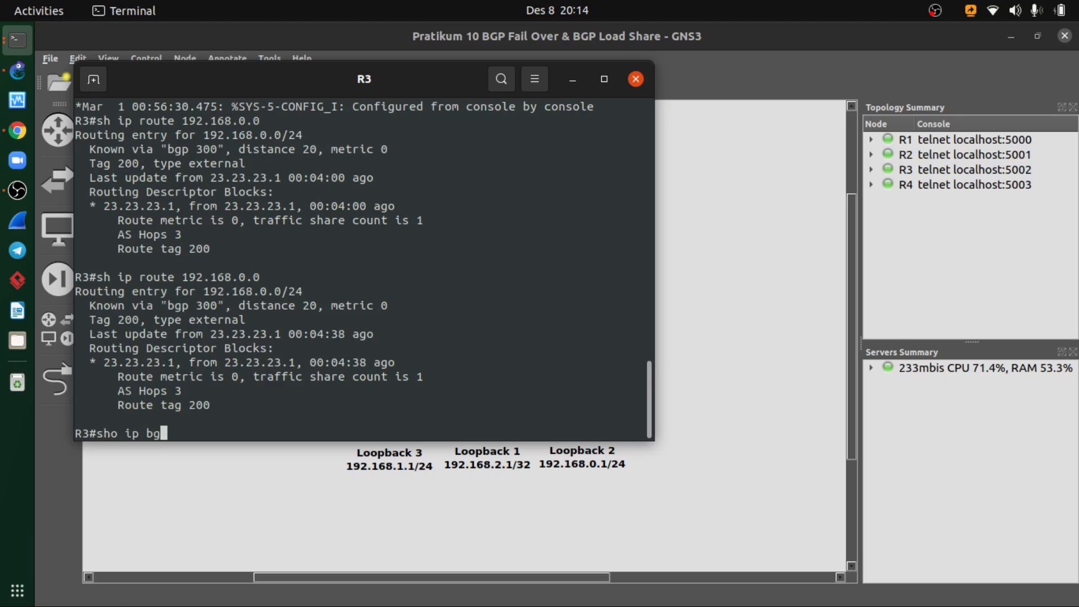
type("p")
key("Return")
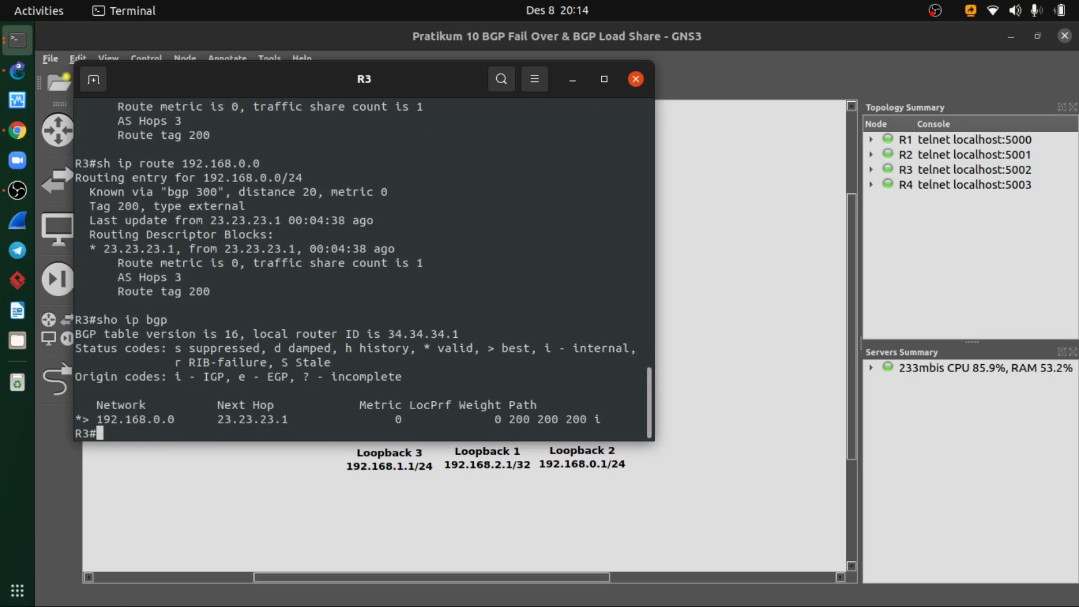
- Run sho ip bgp summary on R3 to examine the state of its BGP neighbors
key("Up")
key("BackSpace")
key("BackSpace")
key("BackSpace")
type("bgp summary")
key("Return")
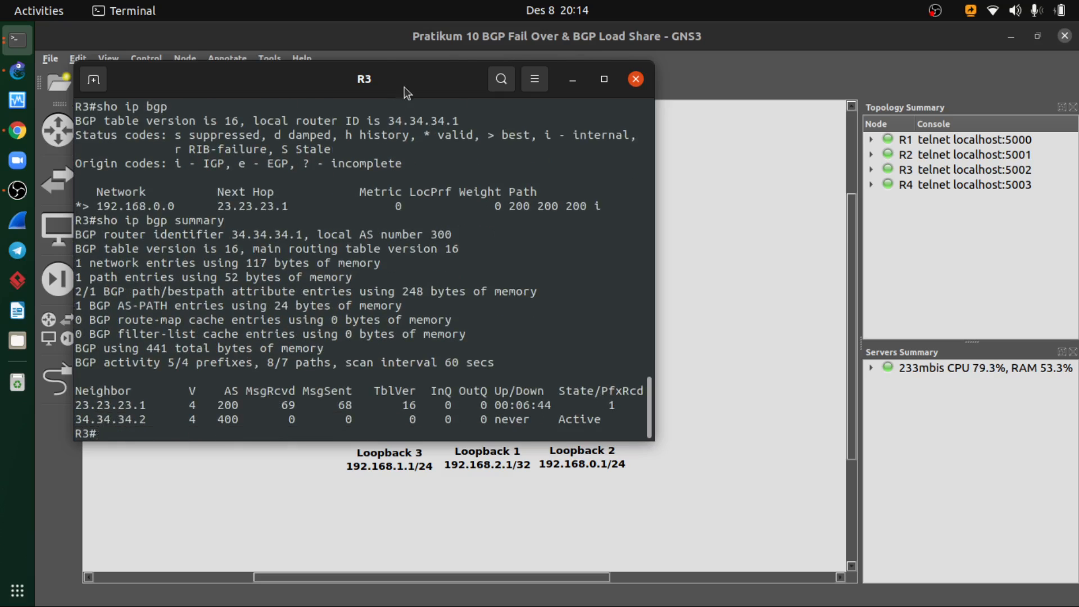
left_click_drag(404, 86, 543, 154)
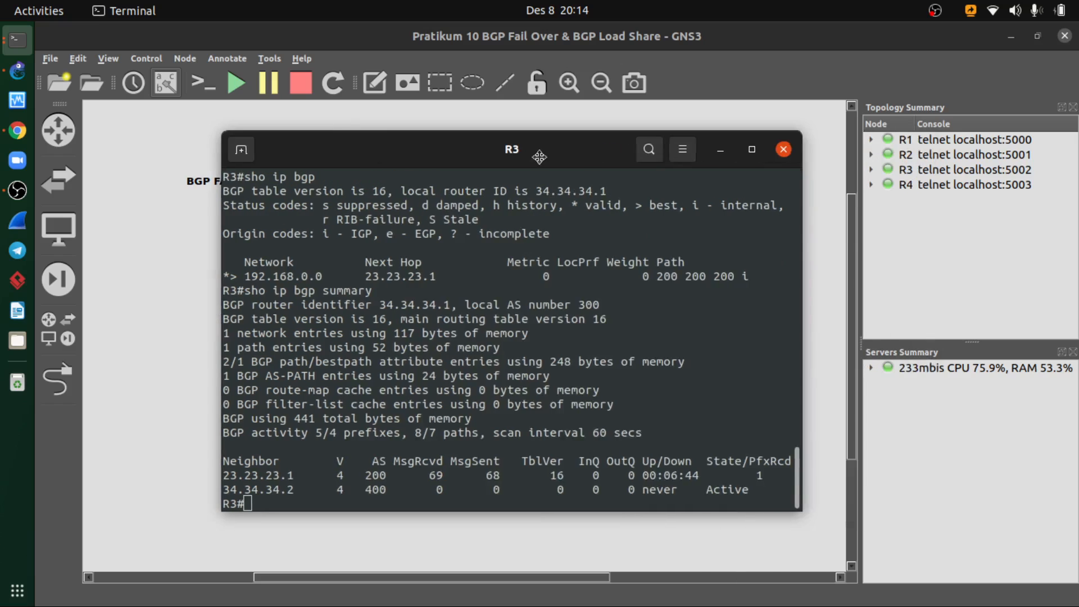
- Set R3's console aside, open R4's console and run show ip bgp summary to examine its neighbors
left_click(716, 151)
right_click(459, 194)
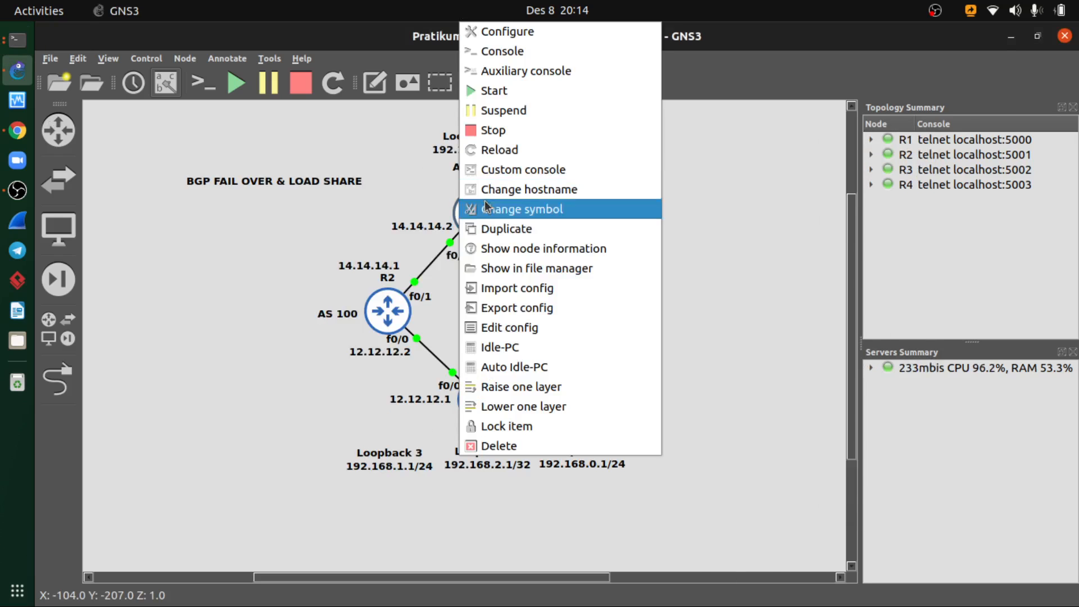
left_click(499, 50)
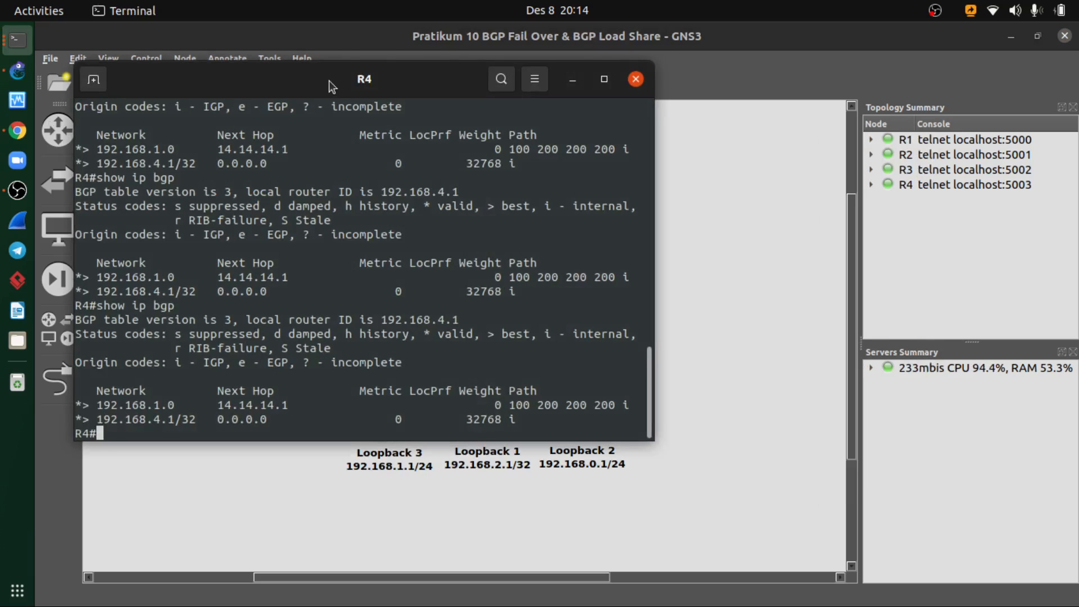
left_click_drag(334, 150, 427, 127)
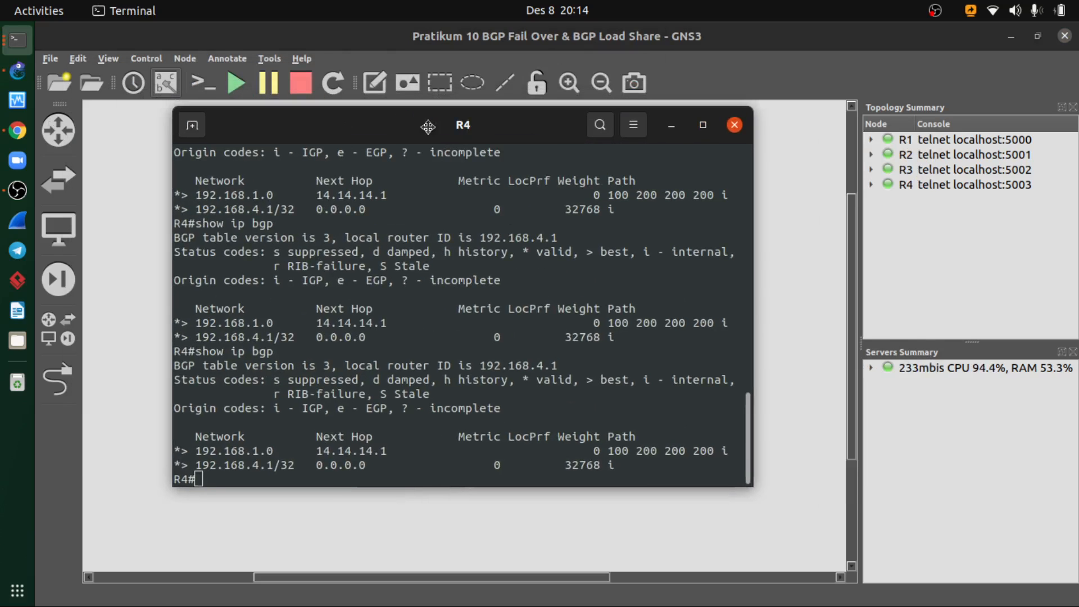
key("Up")
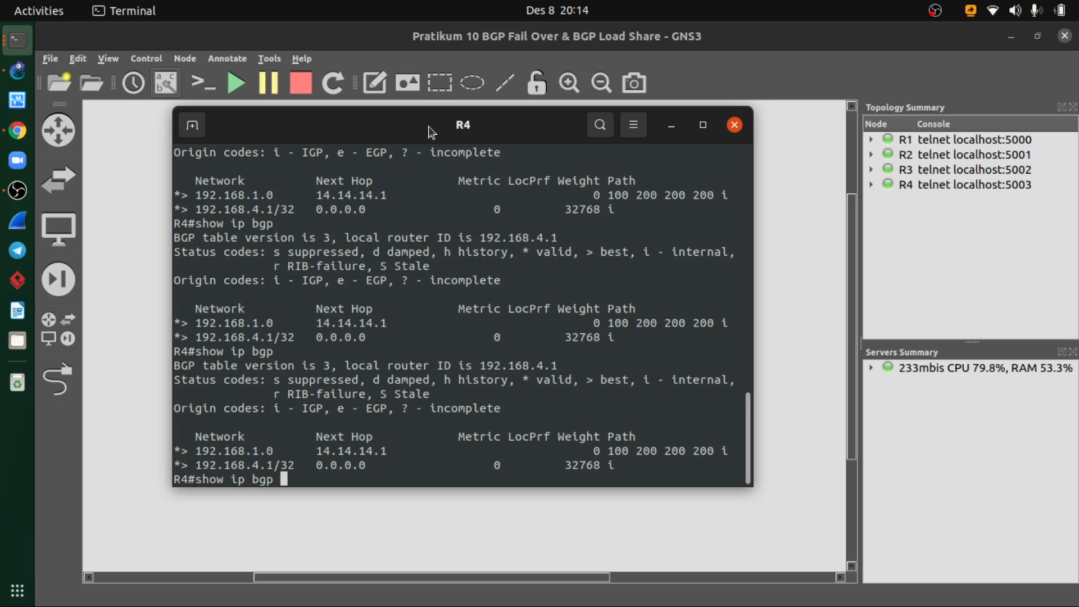
type("summary")
key("Return")
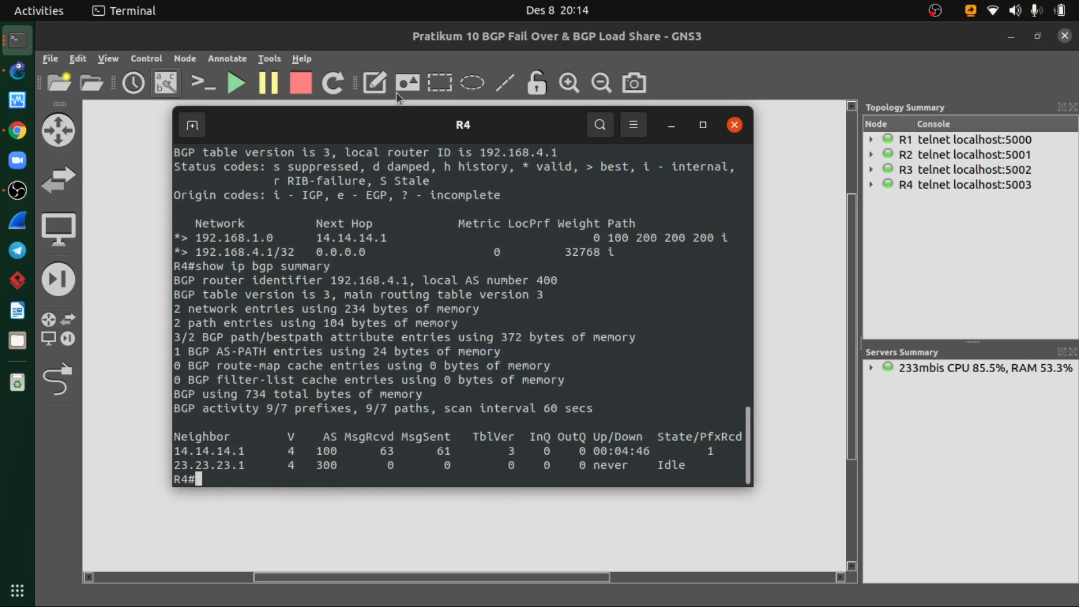
left_click_drag(366, 123, 484, 149)
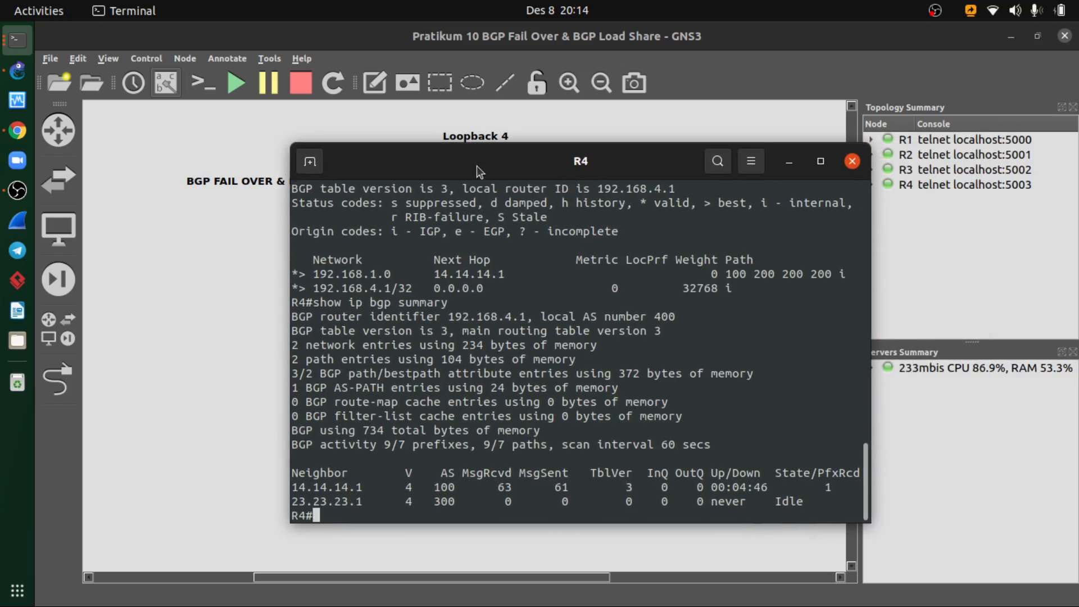
- Enter global configuration mode on R4 and open its BGP process with router bgp 400
type("ong")
key("Tab")
type("ter")
key("Tab")
key("Return")
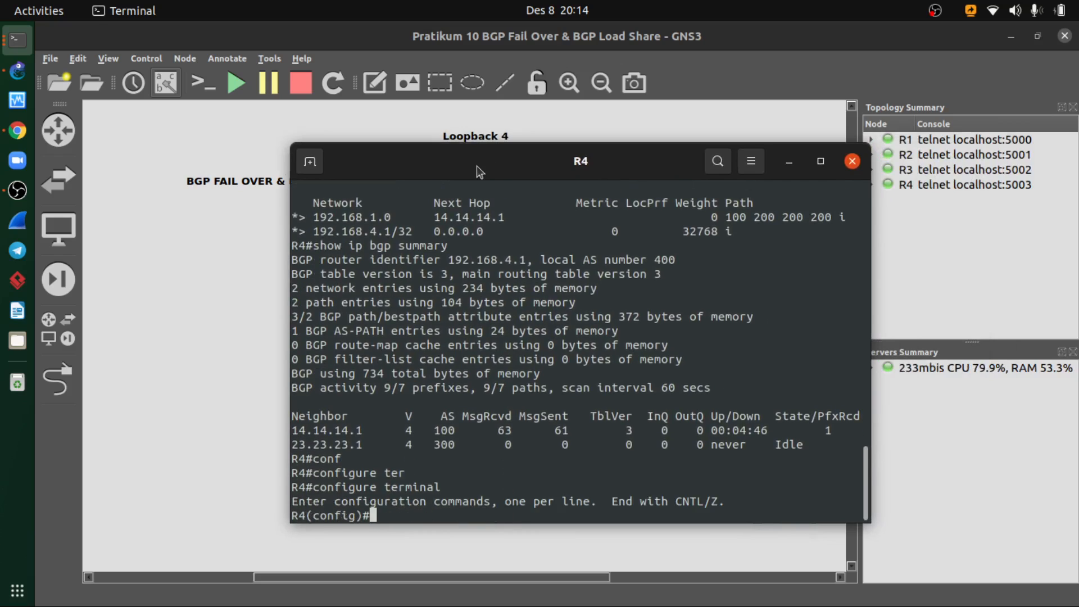
type("ip bgp 50")
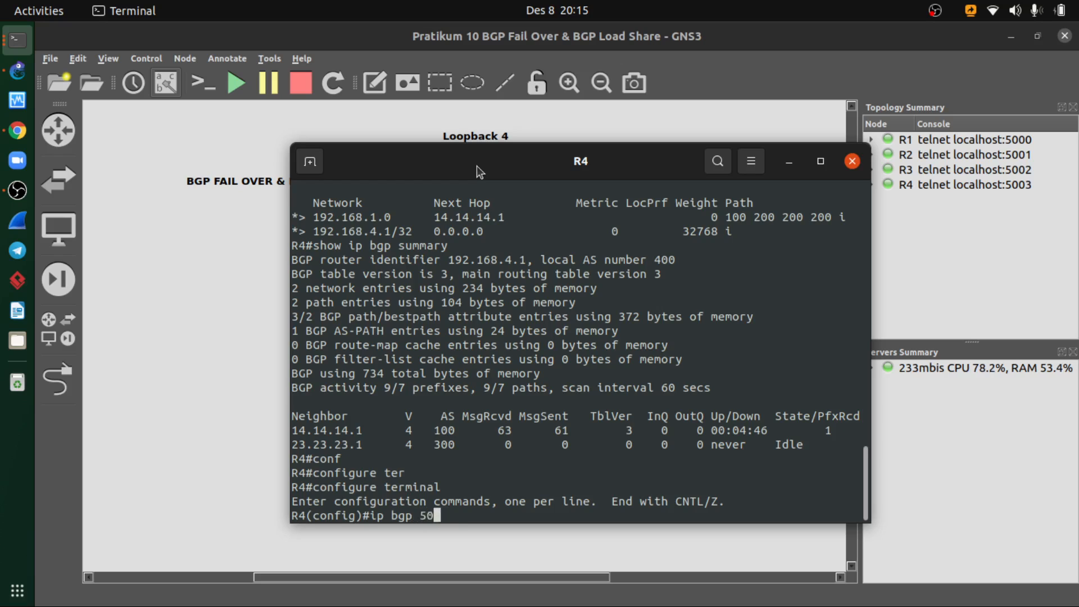
key("BackSpace")
key("BackSpace")
key("BackSpace")
key("BackSpace")
key("BackSpace")
key("BackSpace")
key("BackSpace")
key("BackSpace")
key("BackSpace")
type("ro")
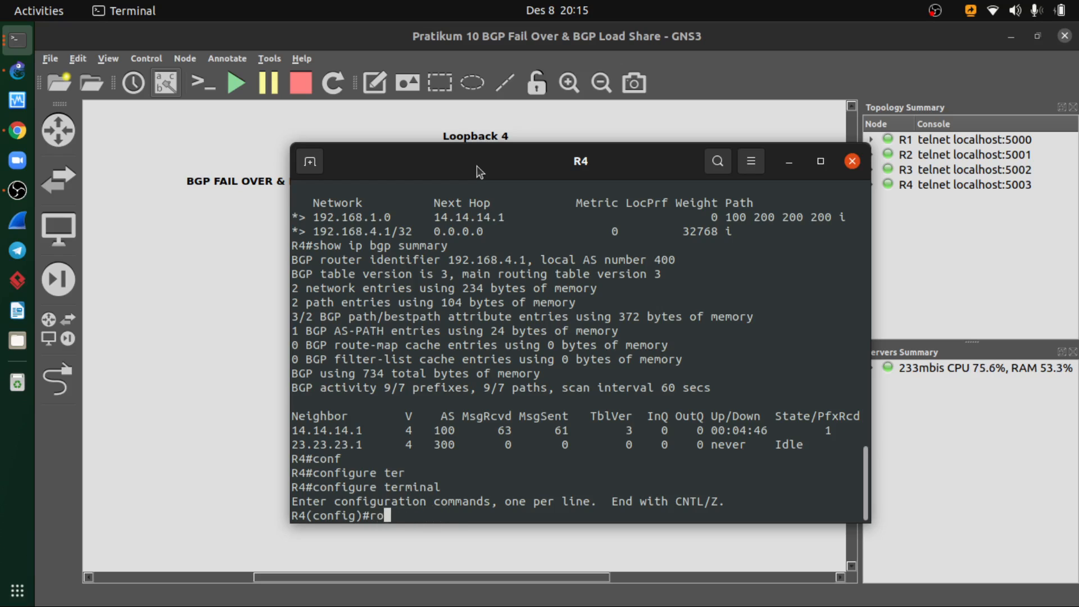
type("uter bgp 40")
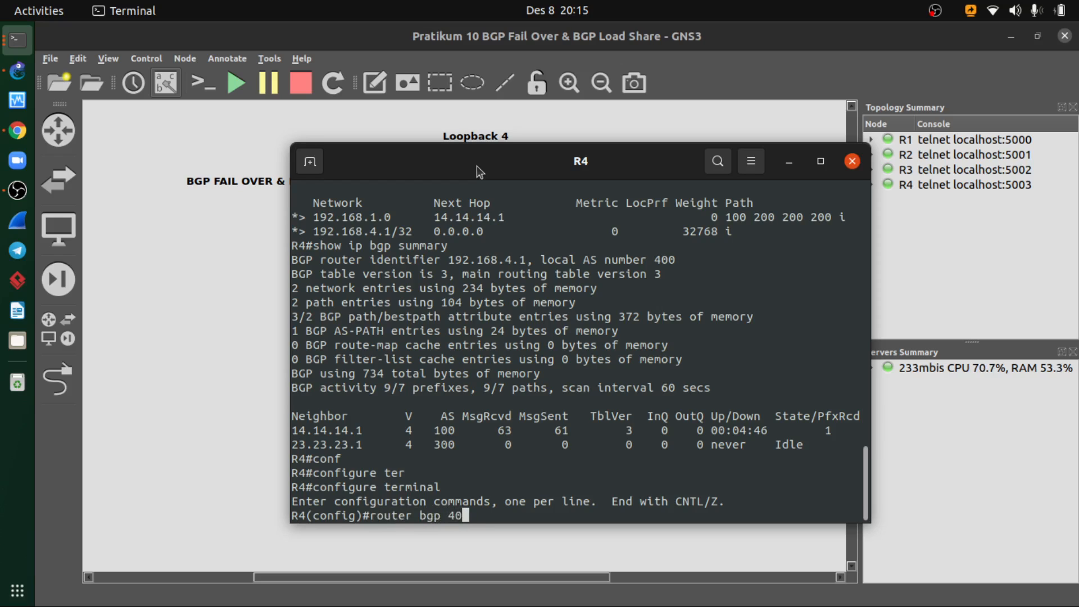
type("0")
key("Return")
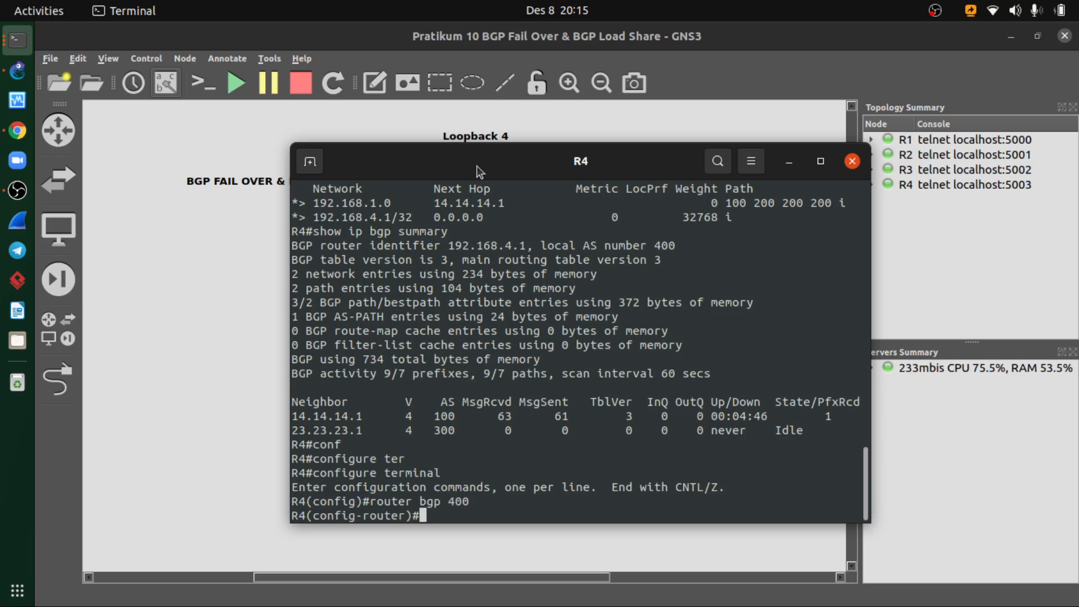
- Add 34.34.34.1 with remote-as 300 as a BGP neighbor on R4
type("ne")
key("Tab")
type("i")
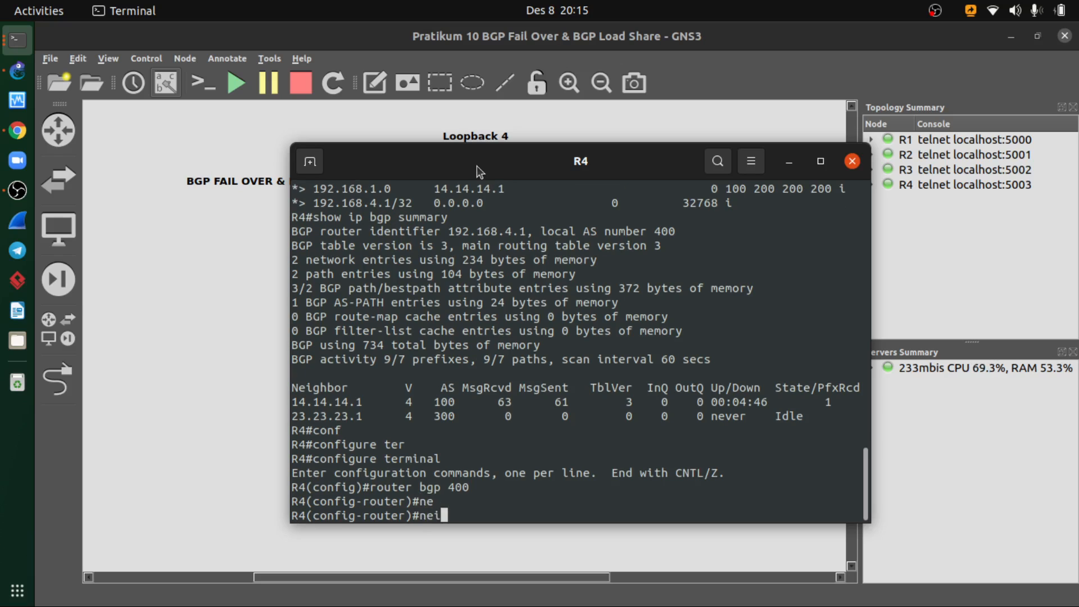
type("g")
key("Tab")
left_click_drag(477, 166, 383, 158)
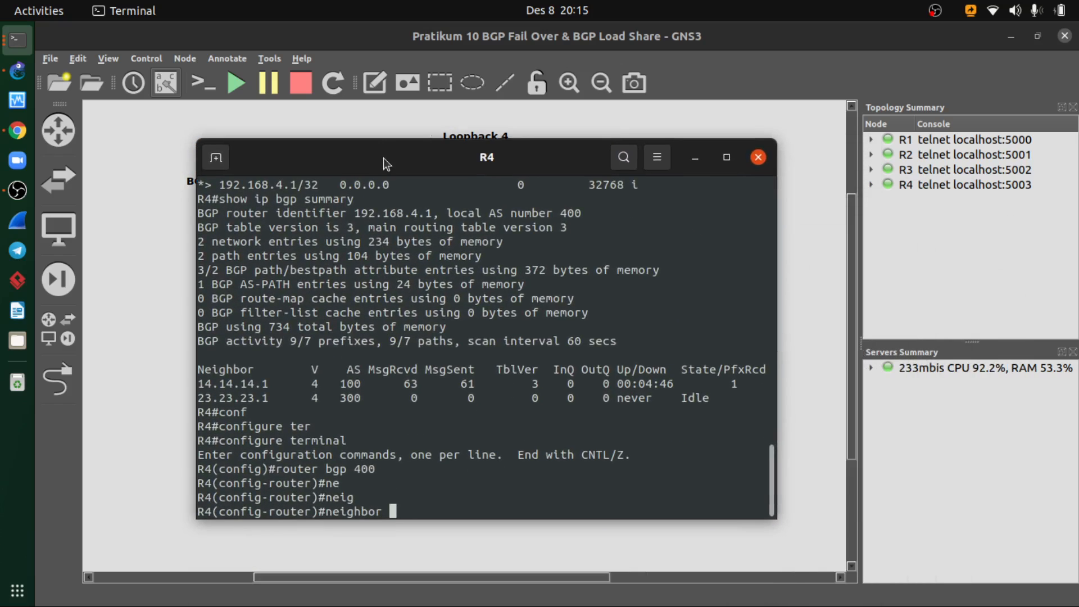
type("34.34.34.1 remote")
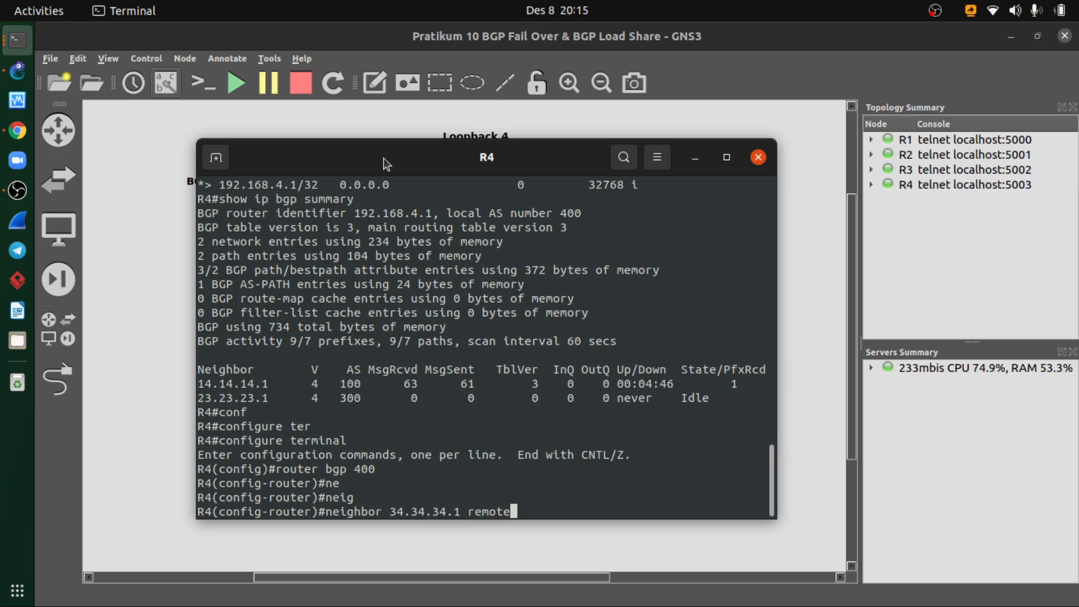
key("Tab")
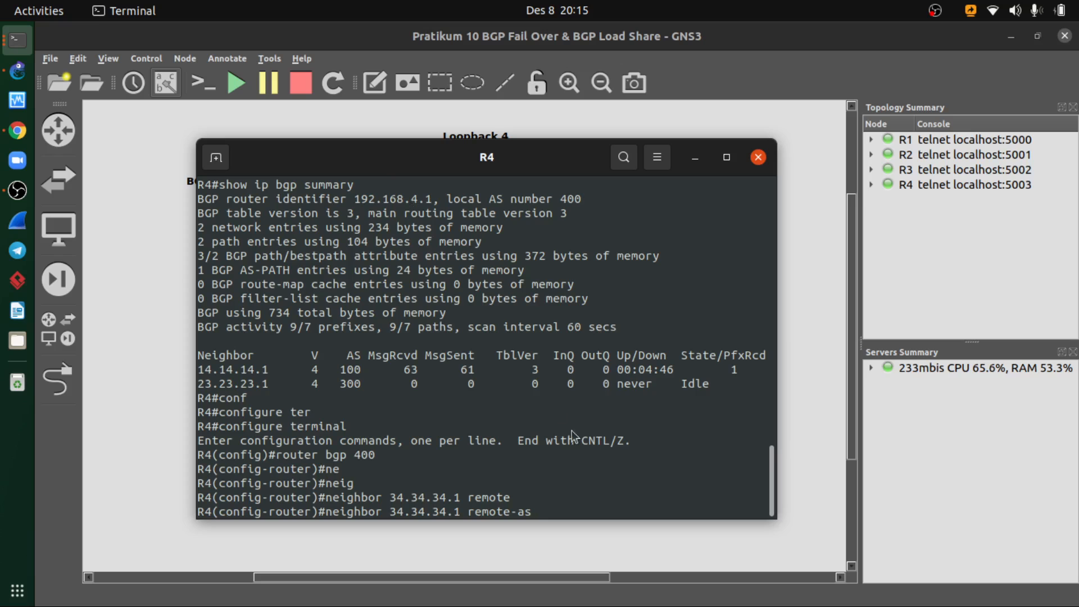
left_click_drag(498, 170, 524, 158)
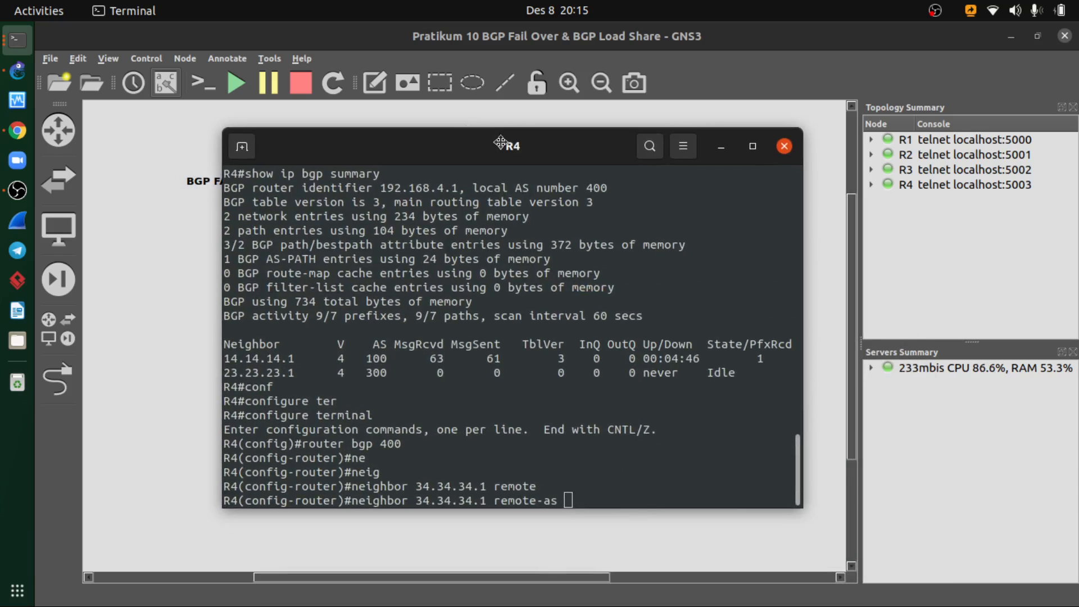
type("300")
key("Return")
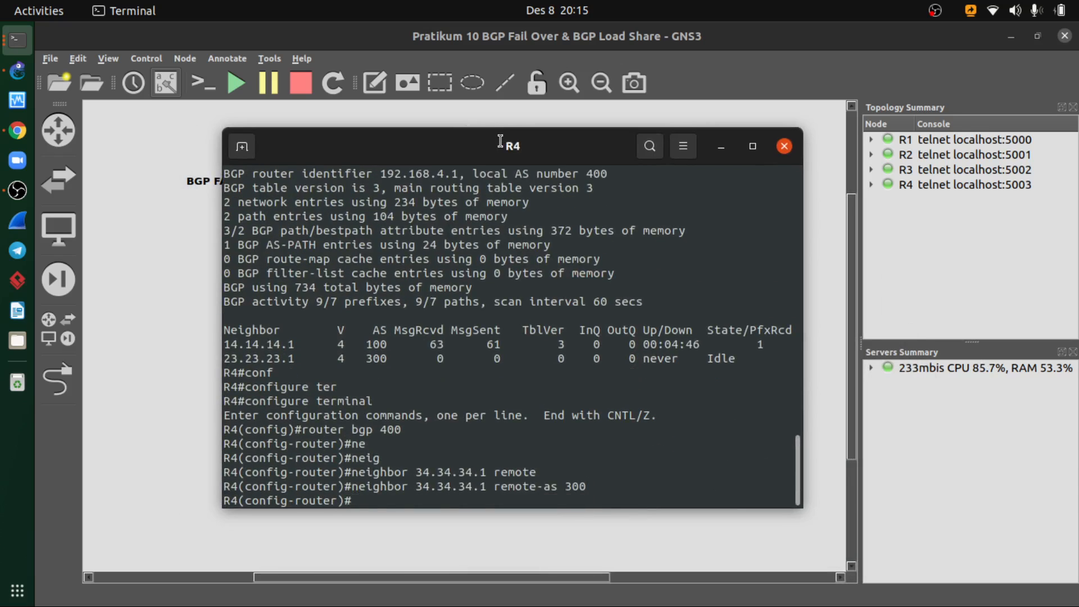
- Remove the wrong BGP neighbor from R4 with no neighbor 23.23.23.1 remote-as 300
key("Up")
key("Left")
key("Left")
key("Left")
key("Left")
key("Left")
key("Left")
key("Left")
key("Left")
key("Left")
key("Left")
key("Left")
key("Left")
key("Left")
key("Left")
key("Left")
key("Left")
key("Left")
key("Left")
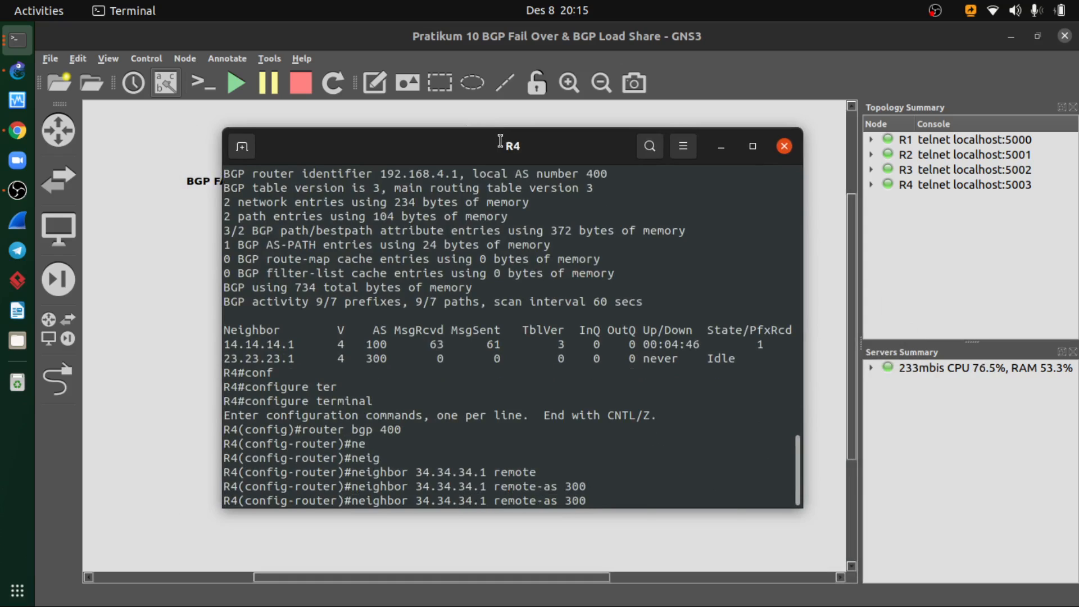
key("Left")
key("Left")
key("Left")
key("Left")
key("Left")
key("Left")
key("Left")
key("Left")
key("Left")
key("Left")
key("Left")
key("Left")
key("Left")
type("no")
key("Right")
key("Right")
key("Right")
key("Right")
key("Right")
key("Right")
key("Right")
key("Right")
key("Right")
key("Right")
key("Right")
key("Right")
key("Right")
key("Right")
key("Right")
key("Right")
key("Right")
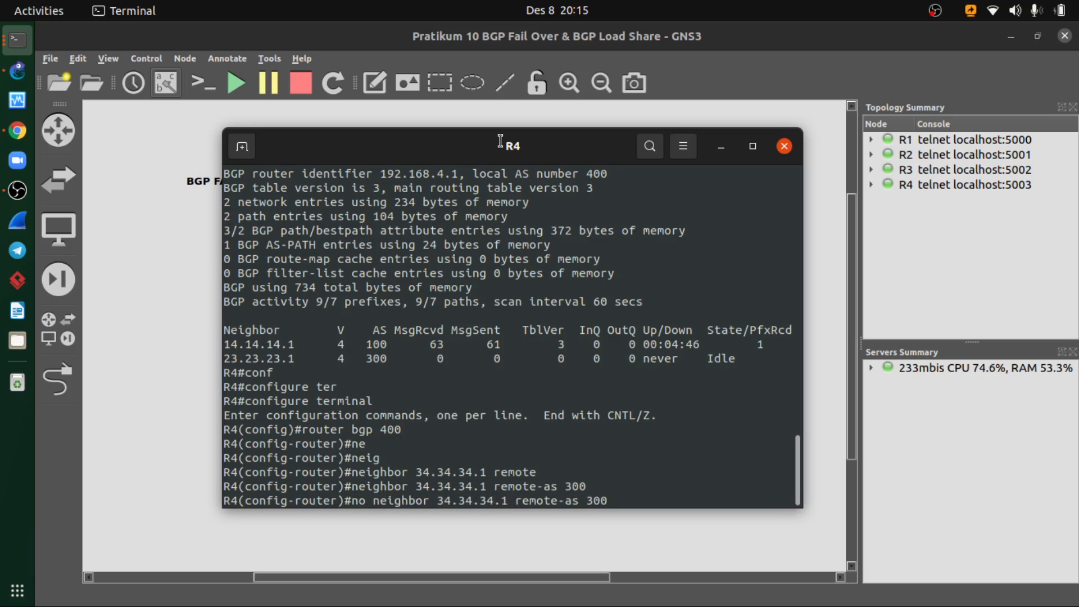
key("BackSpace")
key("BackSpace")
key("BackSpace")
key("BackSpace")
key("BackSpace")
key("BackSpace")
key("BackSpace")
key("BackSpace")
key("BackSpace")
type("2")
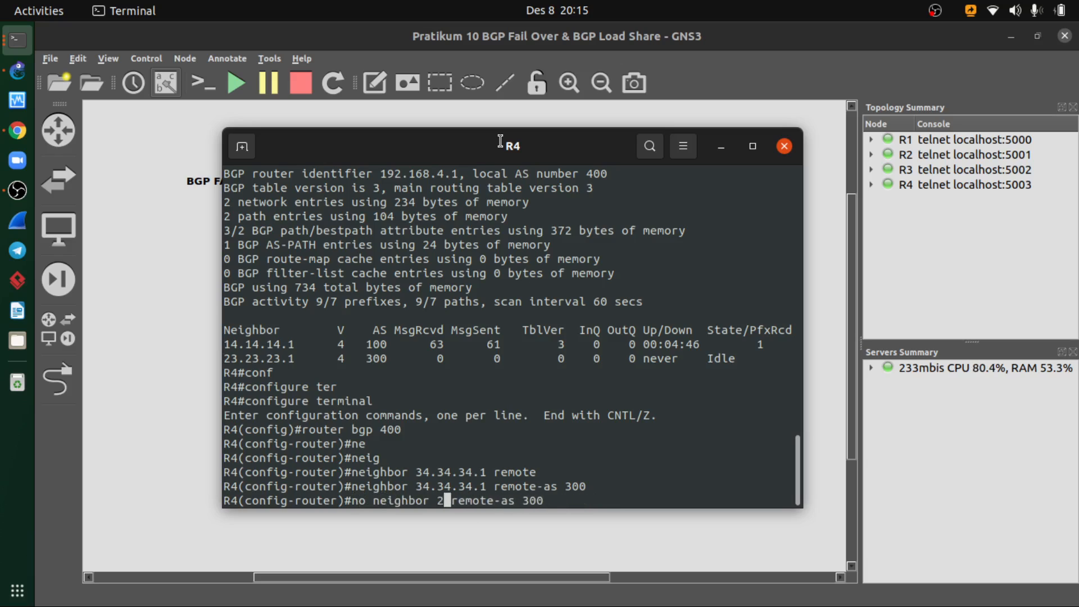
type("3.23.23")
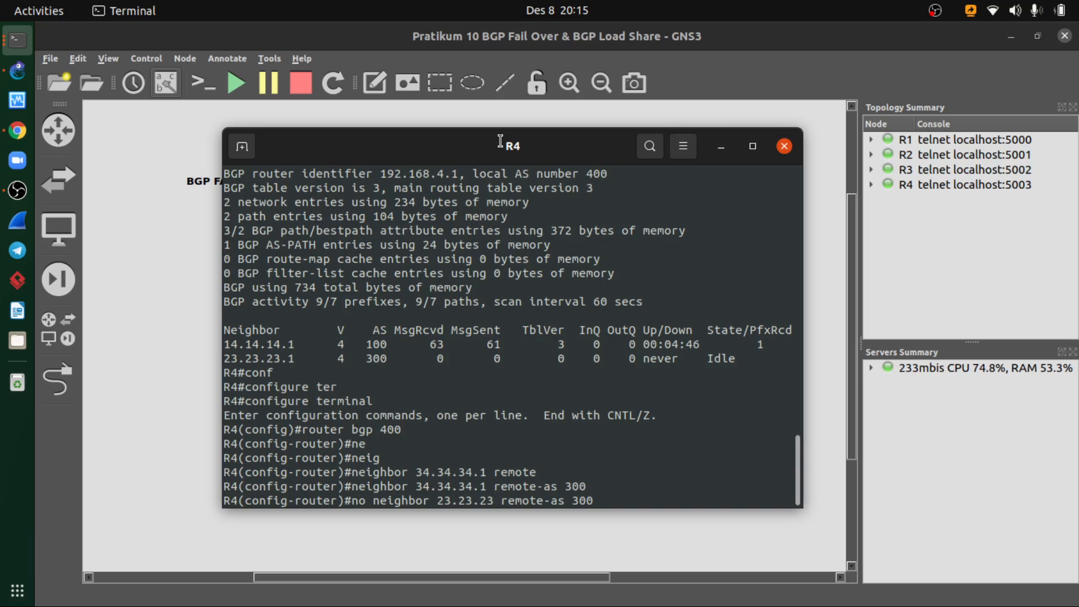
type(".1")
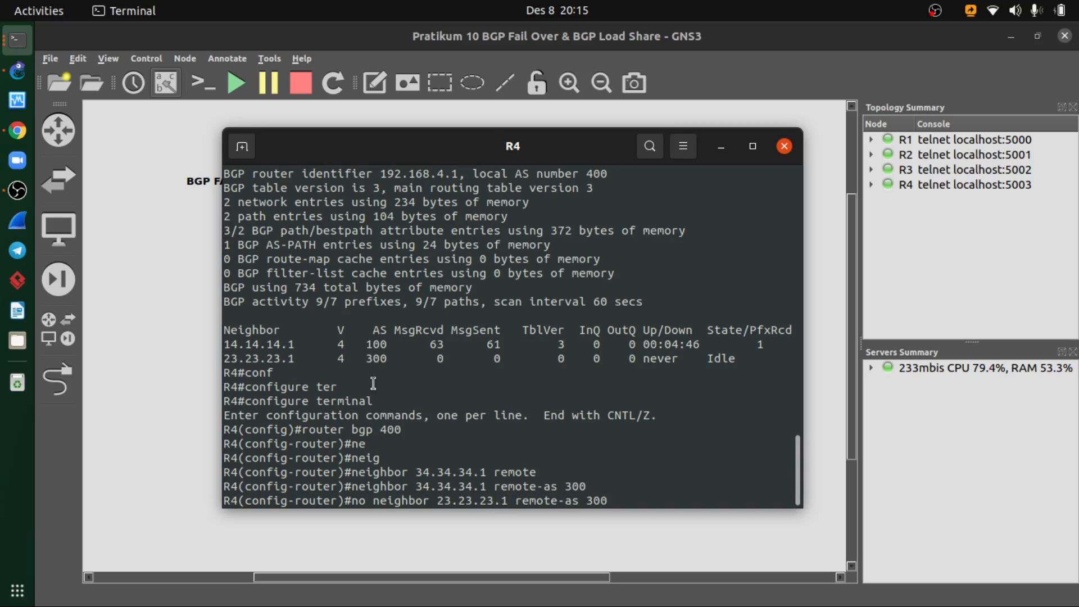
key("Return")
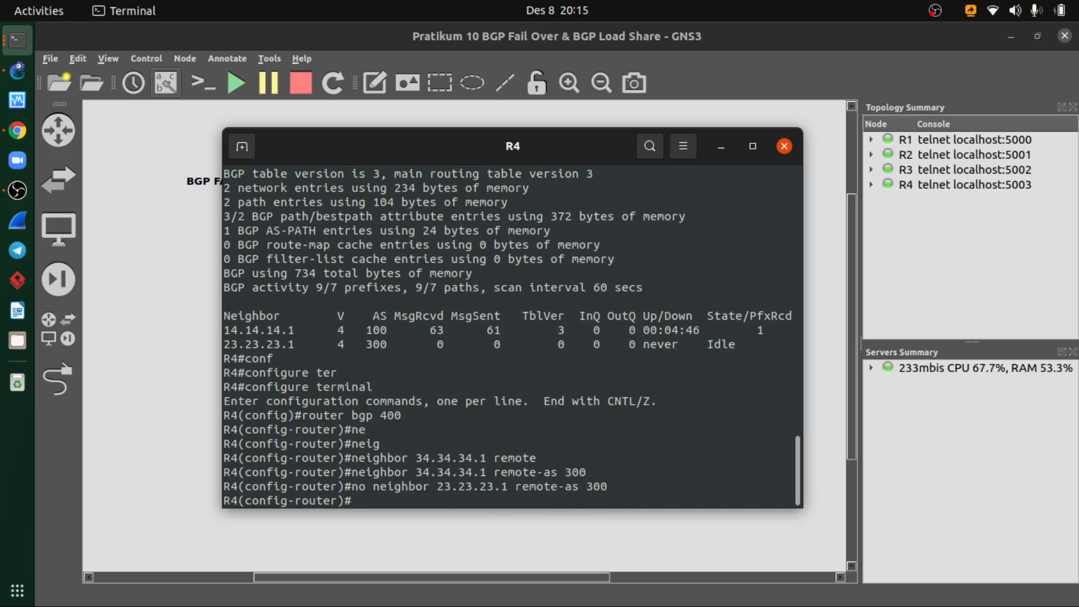
- Exit R4's BGP router configuration and run do show ip bgp to check its routes
key("Up")
key("Up")
key("BackSpace")
key("BackSpace")
key("BackSpace")
key("BackSpace")
key("BackSpace")
key("BackSpace")
key("BackSpace")
key("BackSpace")
key("BackSpace")
key("BackSpace")
key("BackSpace")
key("BackSpace")
key("BackSpace")
key("BackSpace")
key("BackSpace")
key("BackSpace")
key("BackSpace")
key("BackSpace")
key("BackSpace")
key("BackSpace")
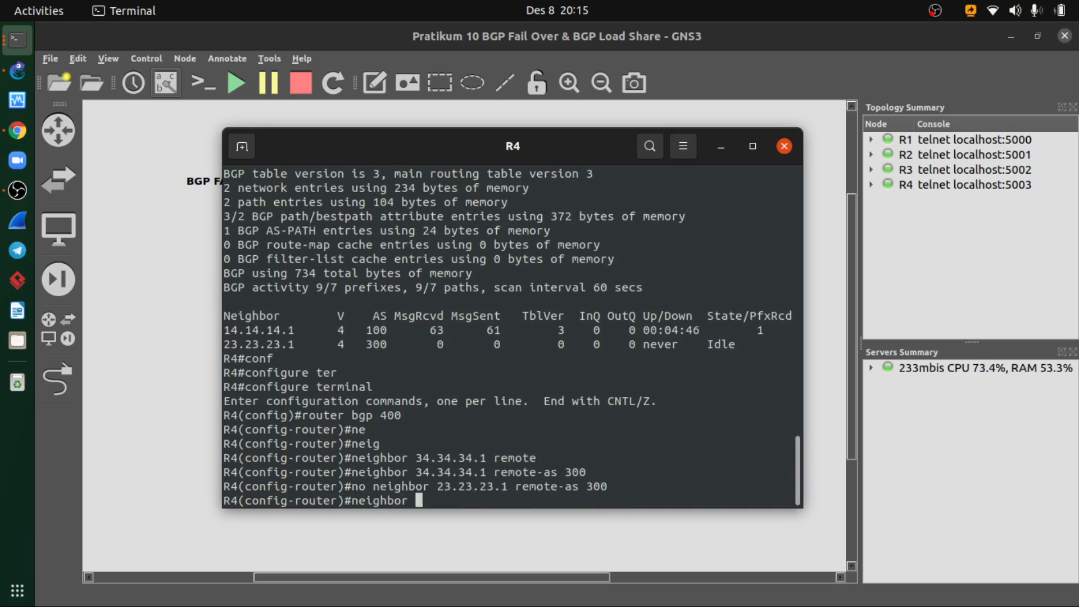
type("exit")
key("Return")
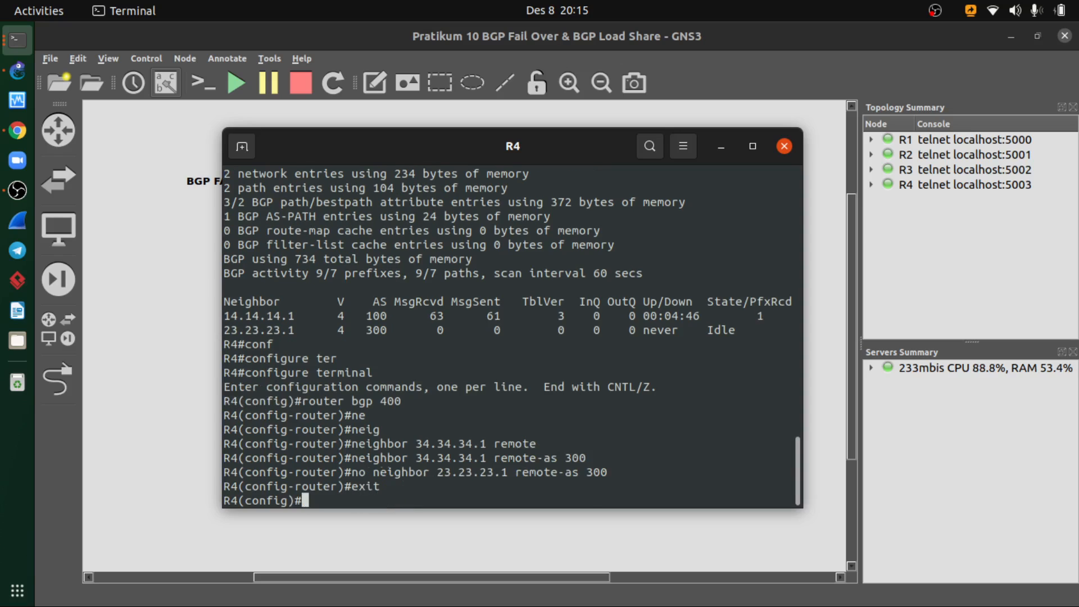
type("do show ip bgp")
key("Return")
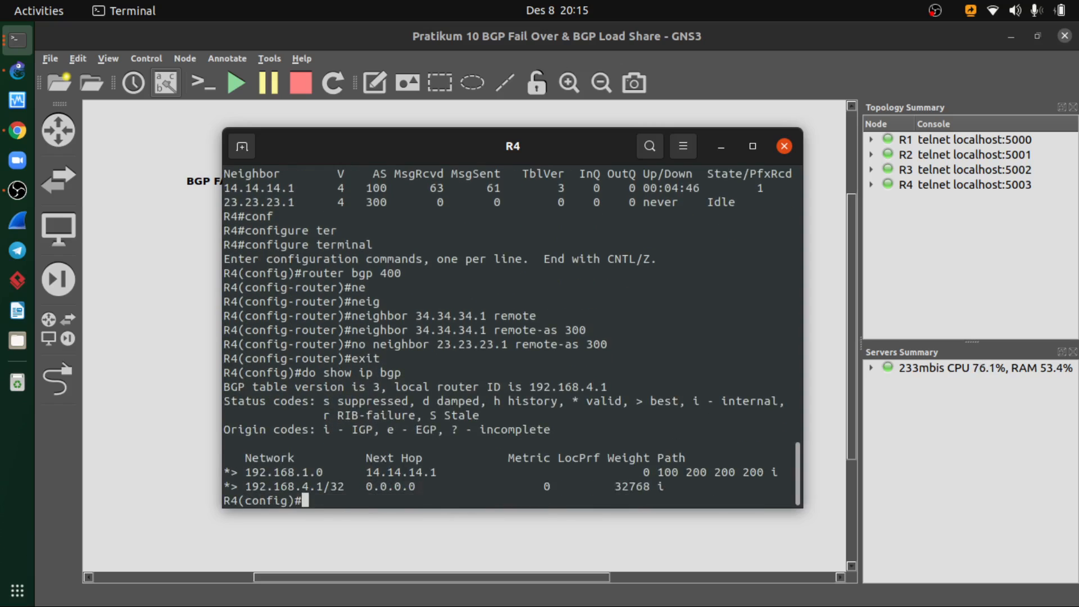
- Try to view a summary on R4 with do show ip summary
key("Up")
key("BackSpace")
key("BackSpace")
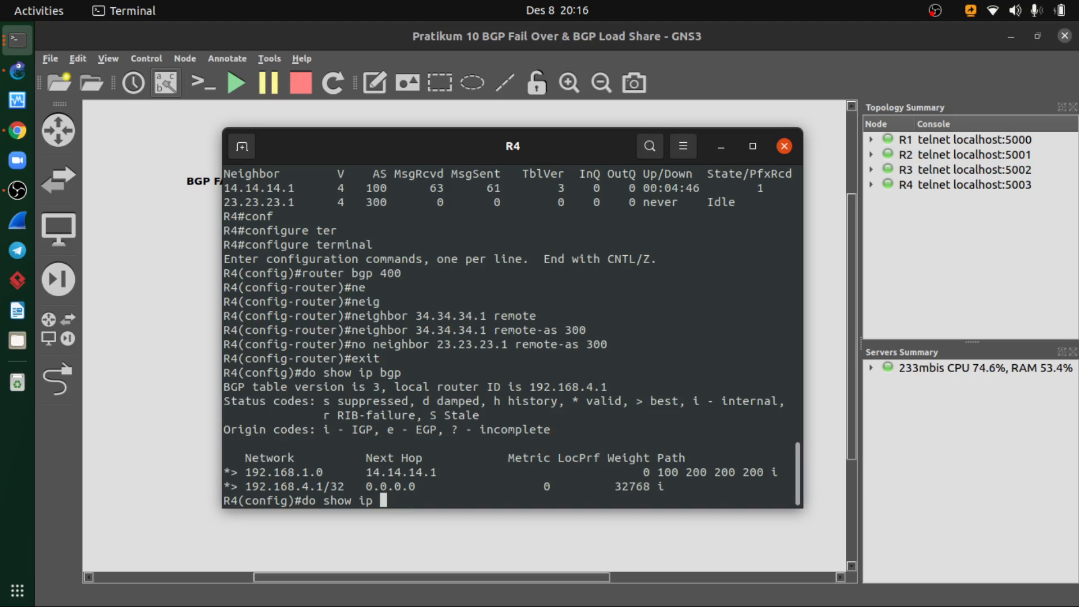
type("summary")
key("Return")
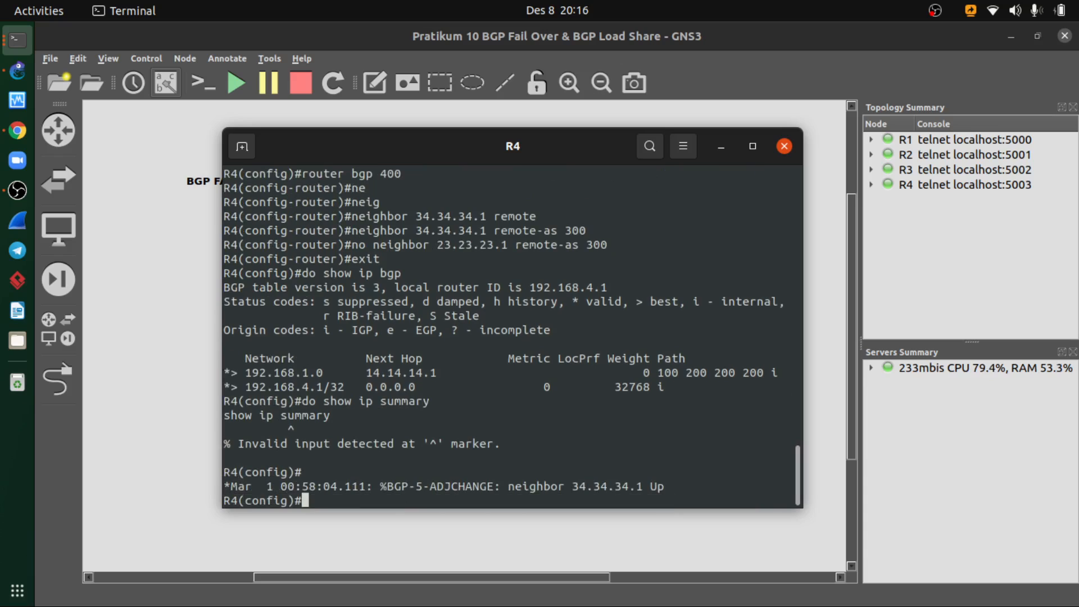
- Run do show ip bgp summary on R4 to check its BGP neighbors
key("Up")
key("Left")
key("Left")
key("Left")
key("Left")
key("Left")
key("Left")
key("Left")
key("Left")
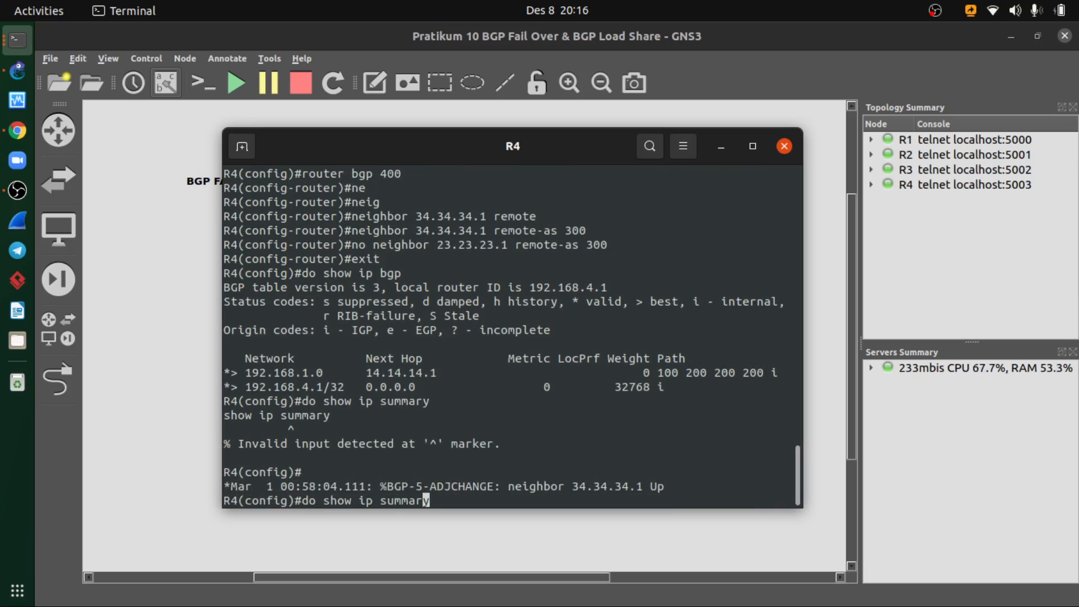
type("bgp")
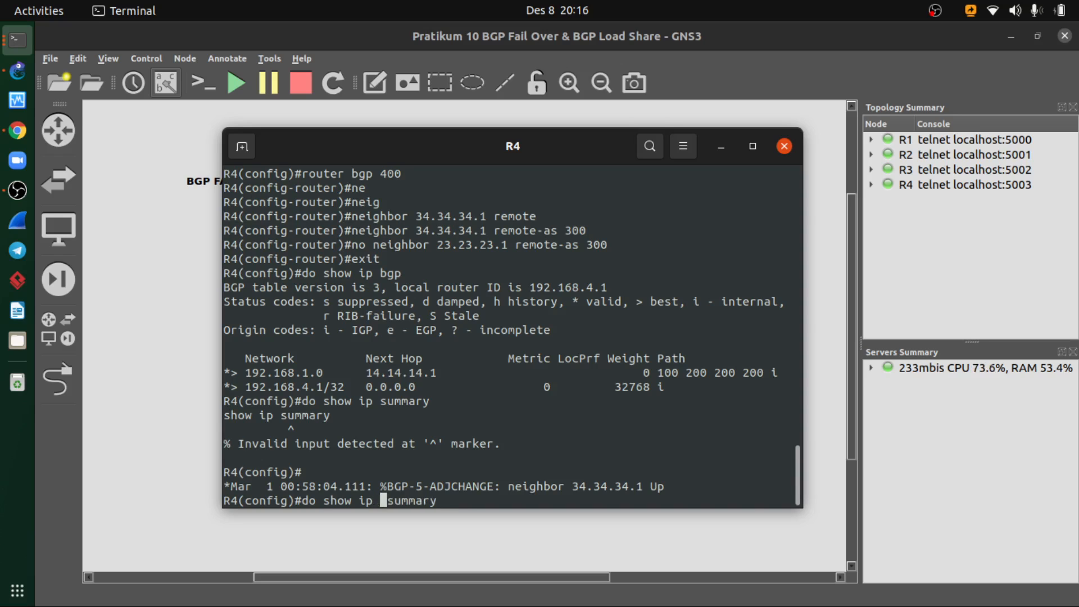
key("Return")
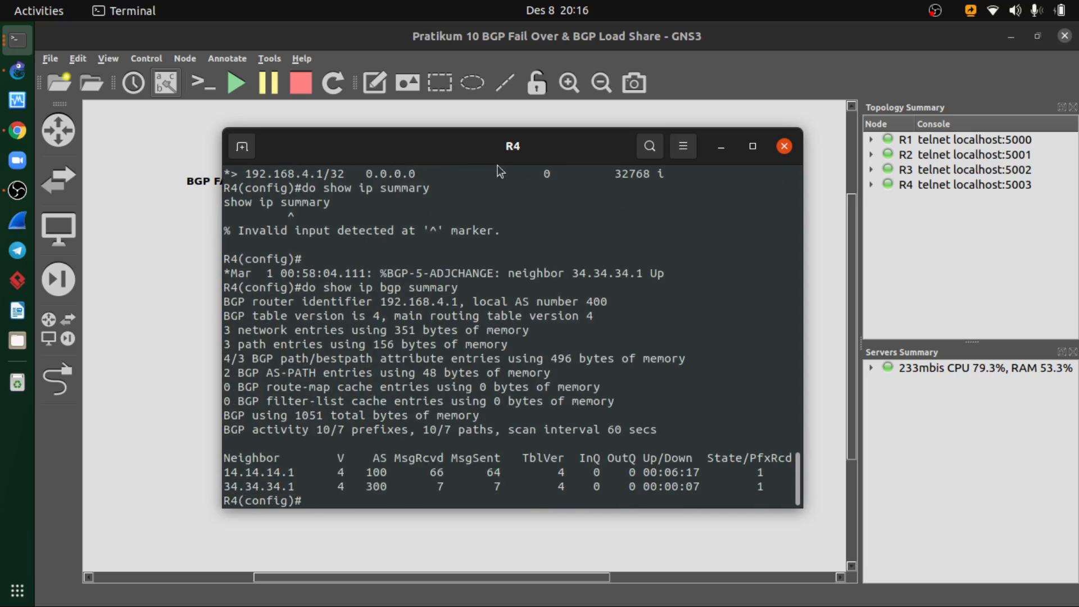
- Rerun do show ip bgp summary on R4 to refresh the neighbor status
left_click_drag(512, 148, 535, 157)
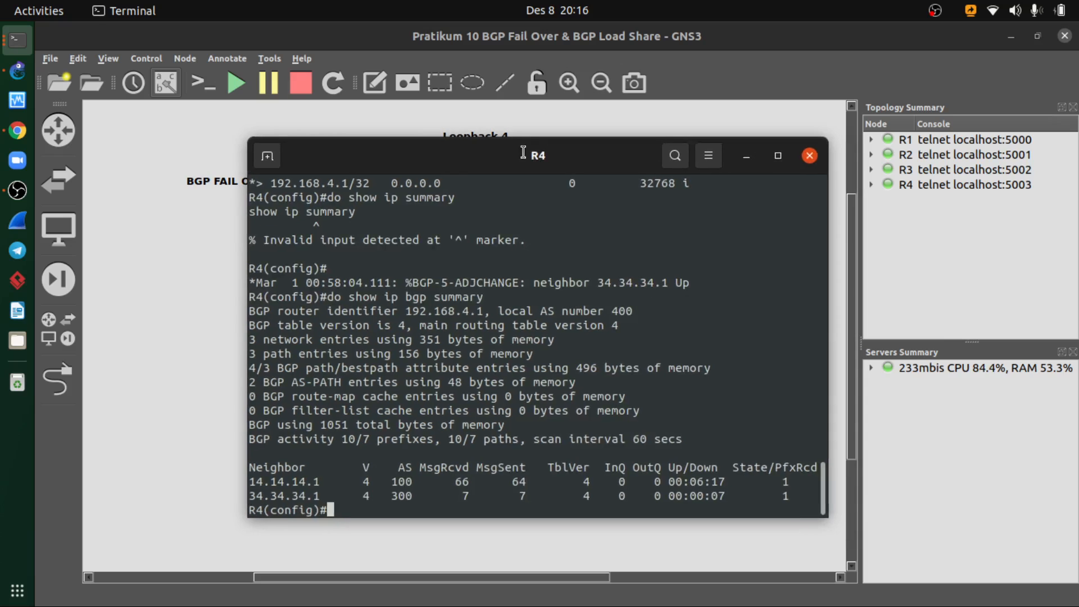
left_click_drag(447, 140, 446, 137)
key("Up")
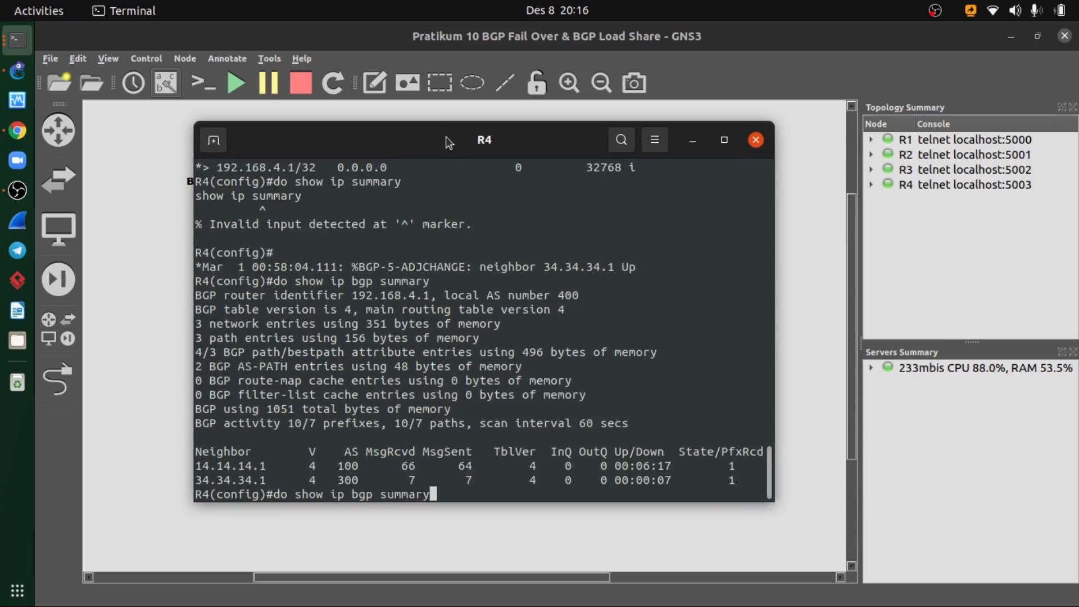
key("Return")
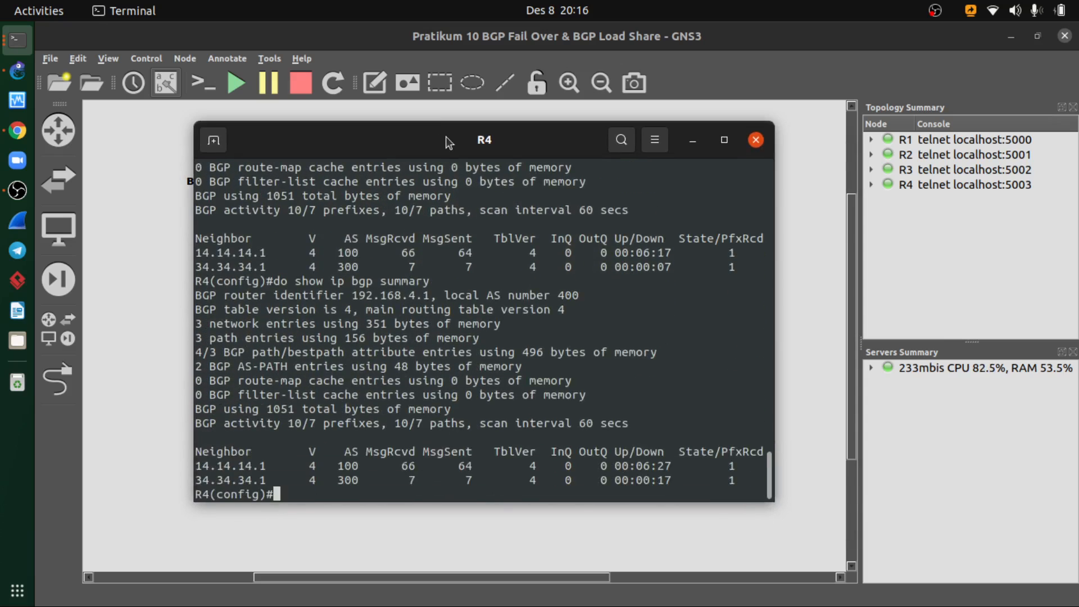
- Run do show ip bgp on R4 and check its routes against the topology diagram
key("Up")
key("BackSpace")
key("BackSpace")
key("BackSpace")
key("BackSpace")
key("BackSpace")
key("BackSpace")
key("BackSpace")
key("BackSpace")
key("Return")
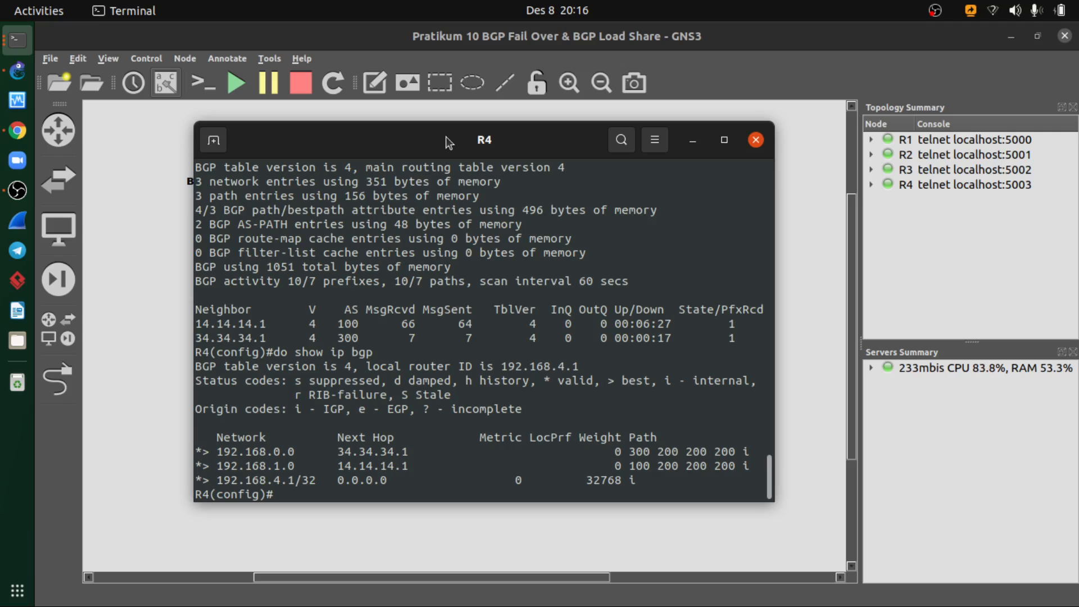
left_click(692, 141)
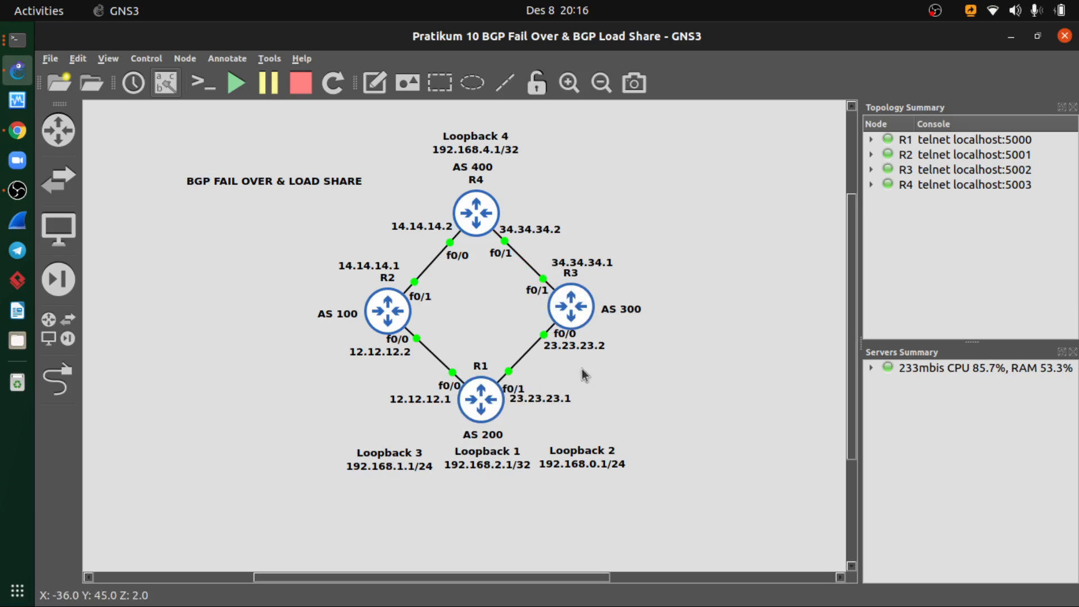
- Exit R4's global configuration mode and display the BGP table with show ip bgp
key("alt+Tab")
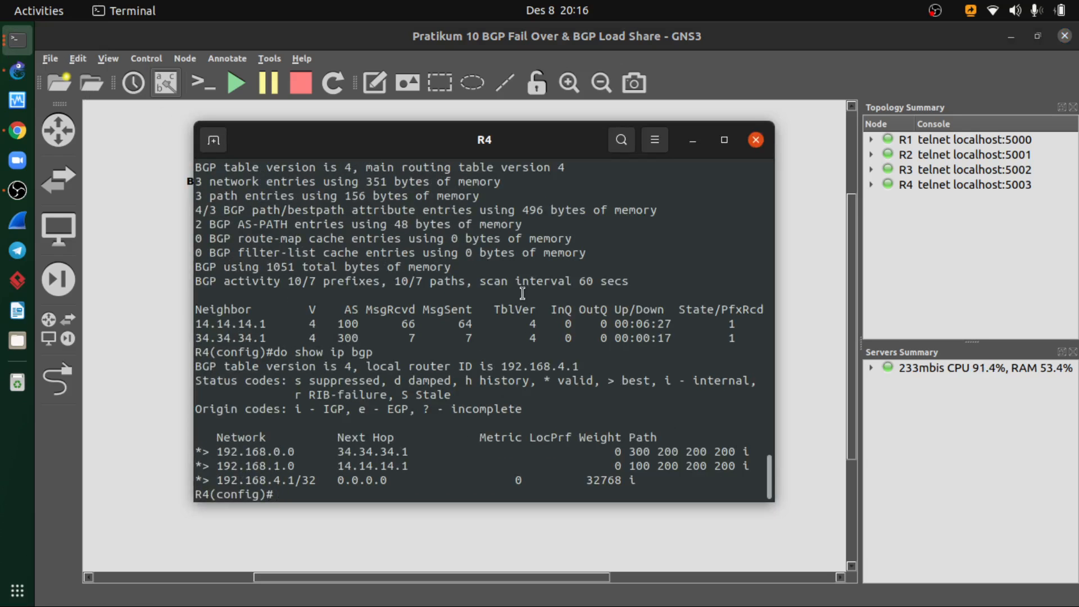
type("exit")
key("Return")
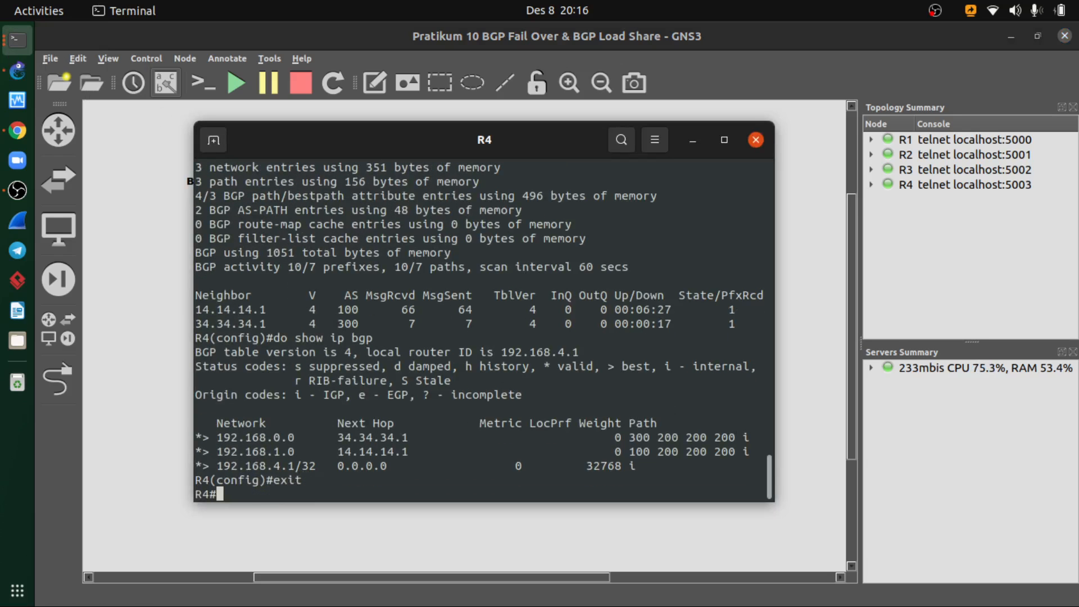
type("sh")
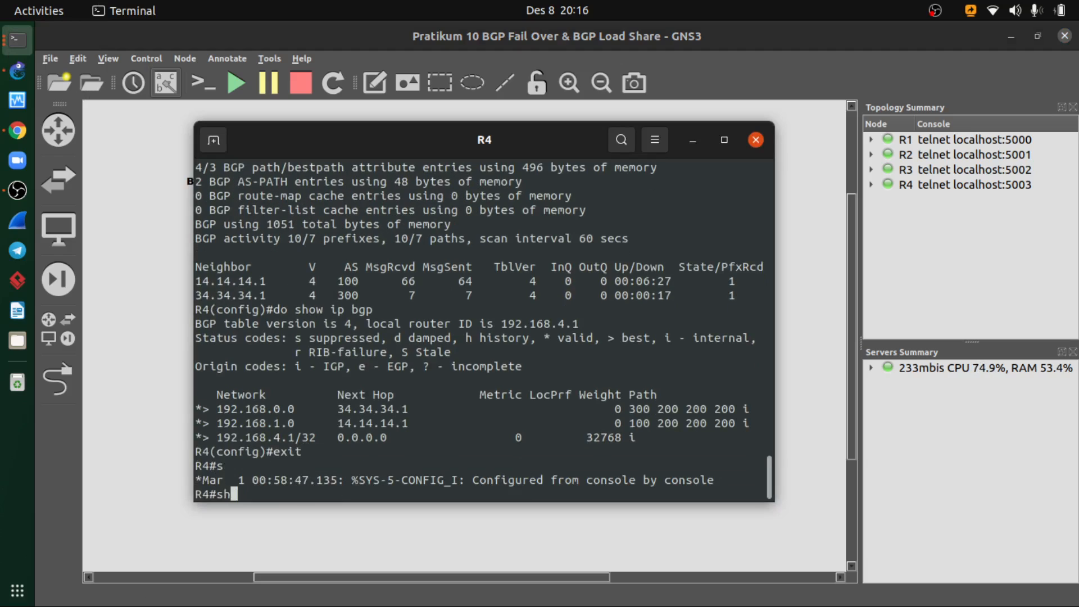
type("ow ip bgp")
key("Return")
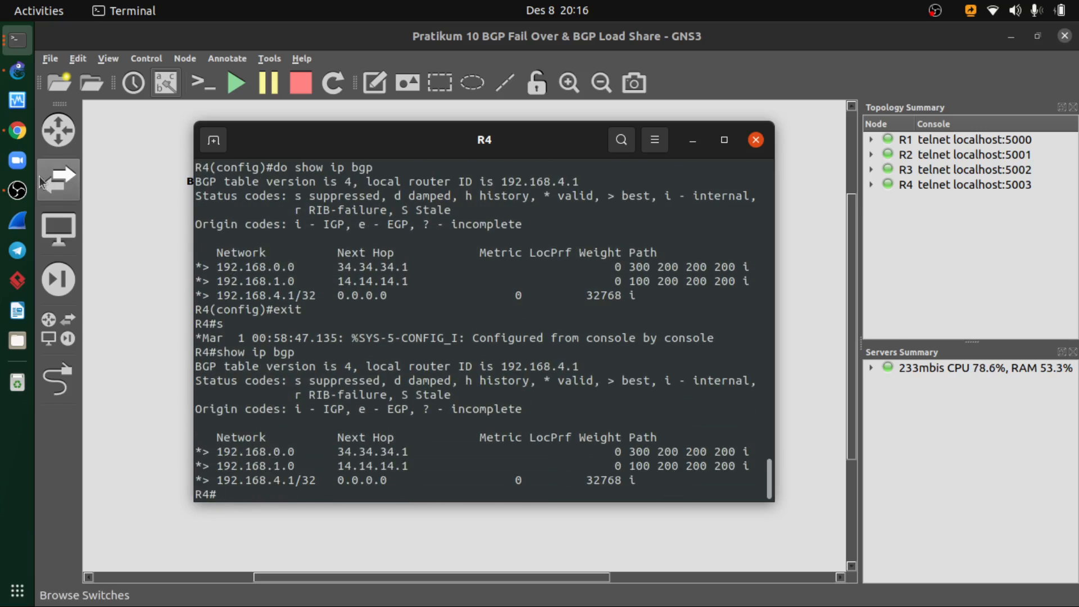
- Switch to Chrome and compare the BGP Load Share verification slide with the BGP table in R4's console
left_click(17, 131)
scroll(551, 390, "down", 1)
scroll(551, 386, "down", 10)
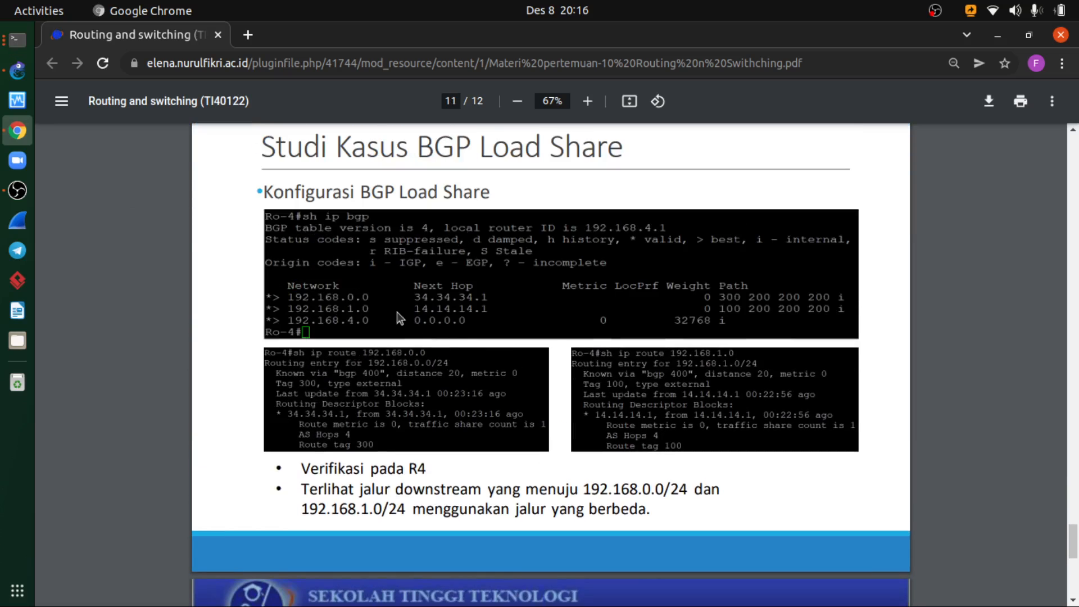
left_click(18, 39)
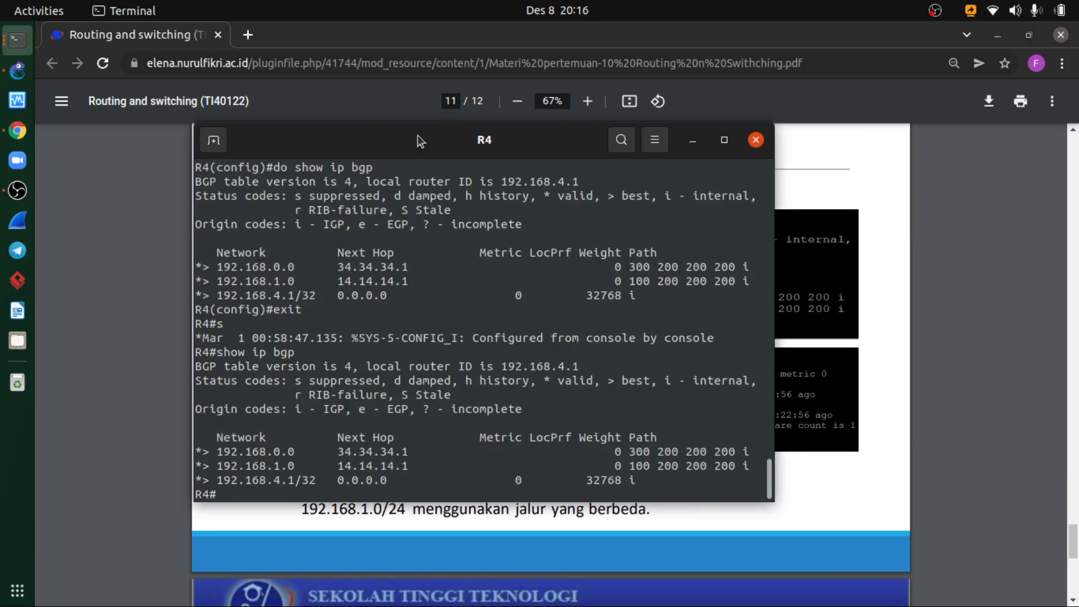
left_click_drag(417, 136, 304, 137)
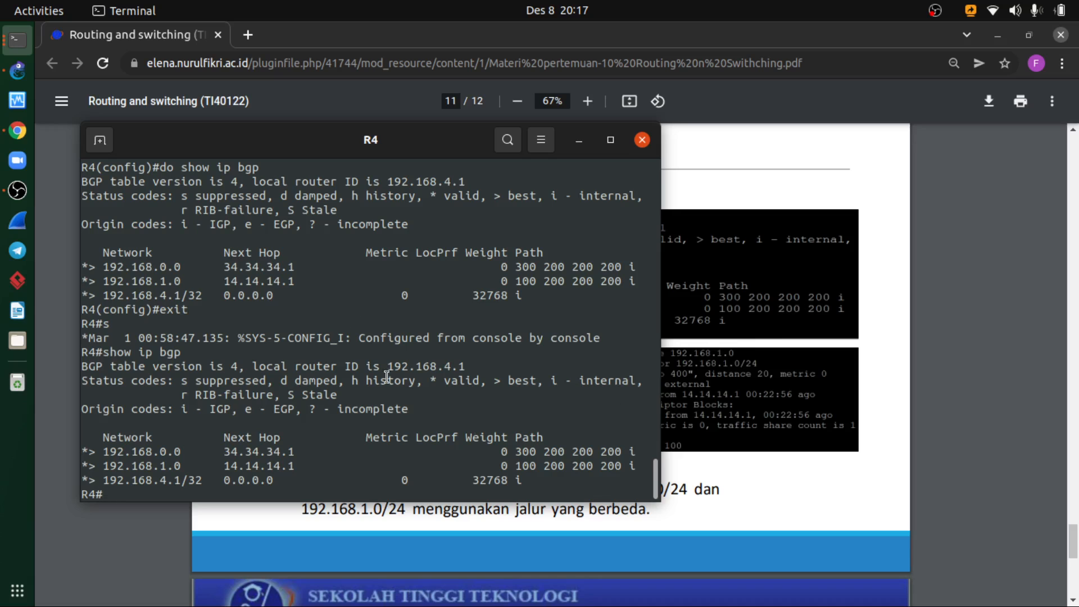
left_click_drag(318, 149, 665, 172)
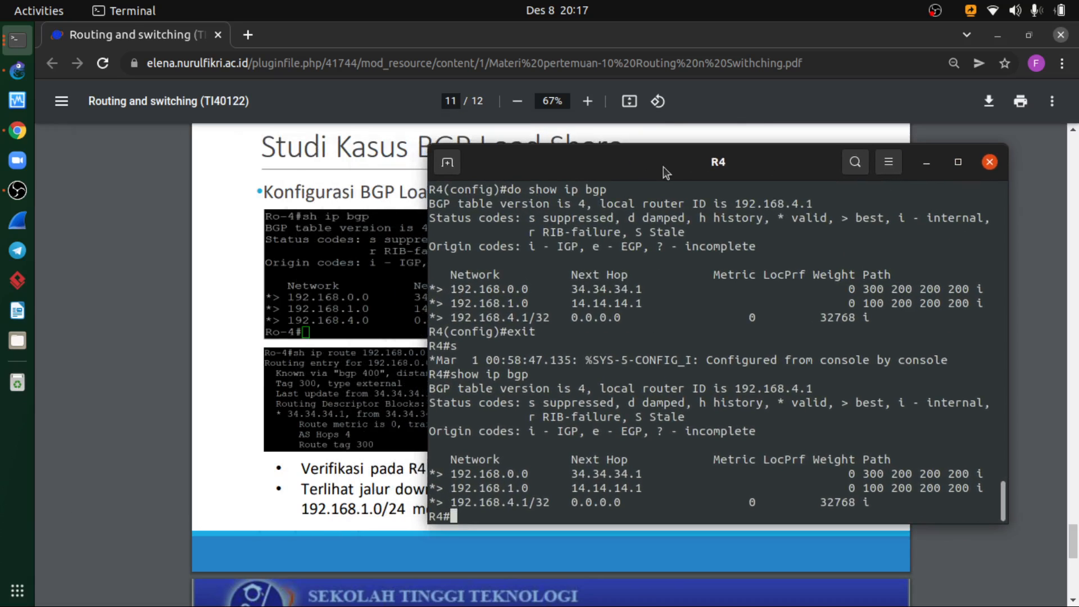
- Run sh ip route 192.168.1.0 on R4 to inspect the path to that network
type("sh ip route192")
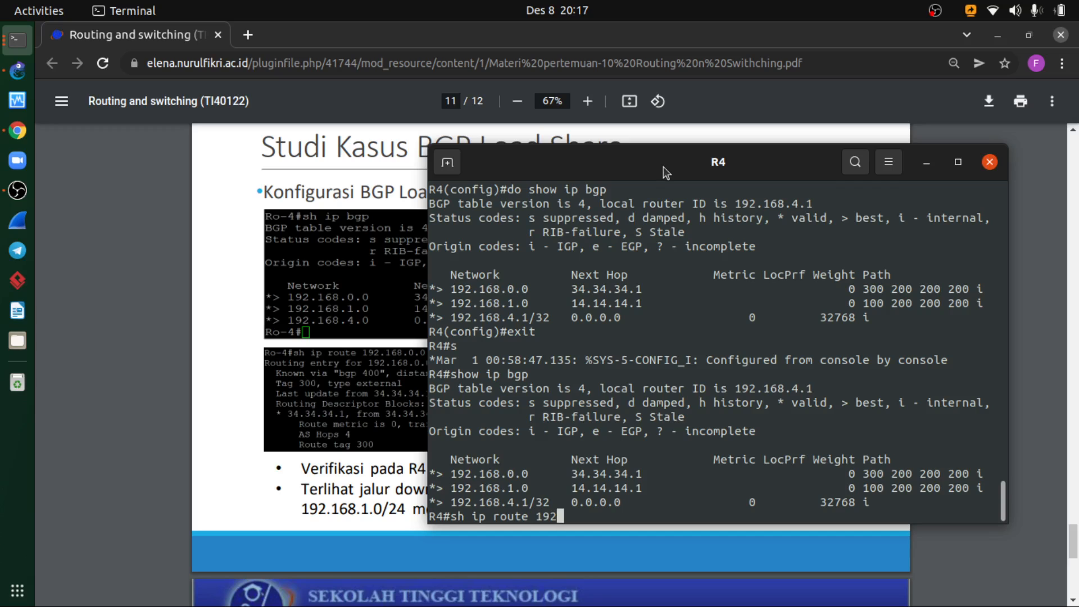
type(".168.0.1")
key("BackSpace")
key("BackSpace")
key("BackSpace")
type("1.0")
key("Return")
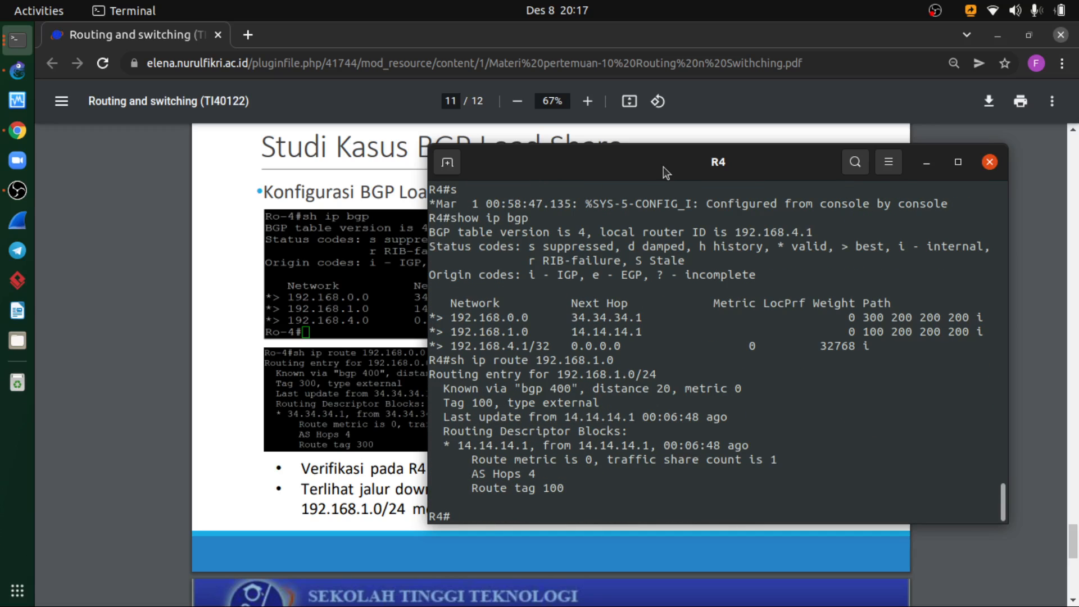
- Check the topology diagram in GNS3 and run sh ip route 192.168.0.0 in R4's console
left_click(15, 70)
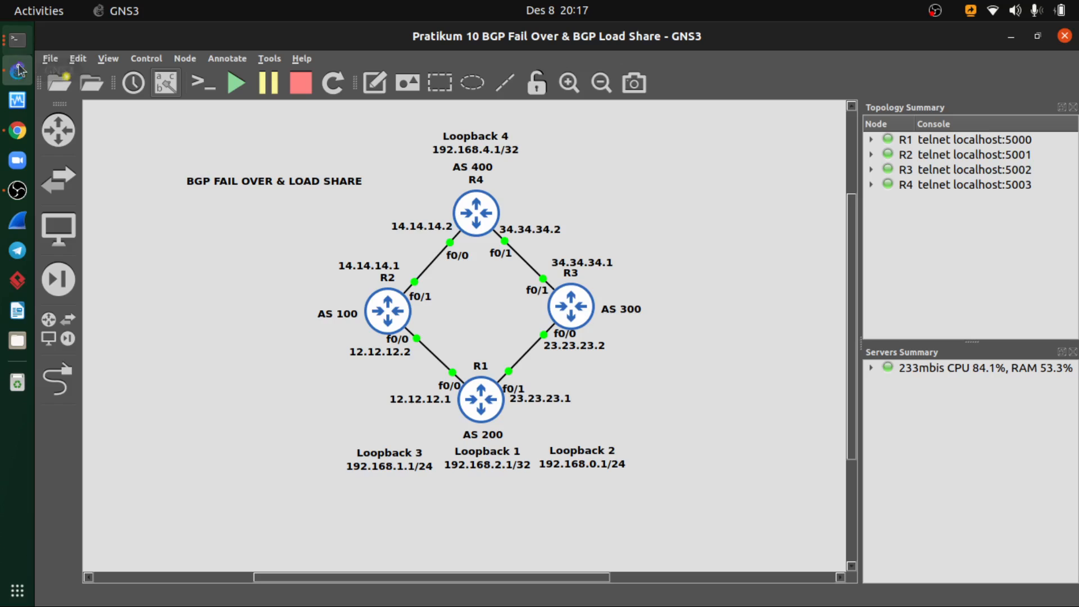
left_click(11, 40)
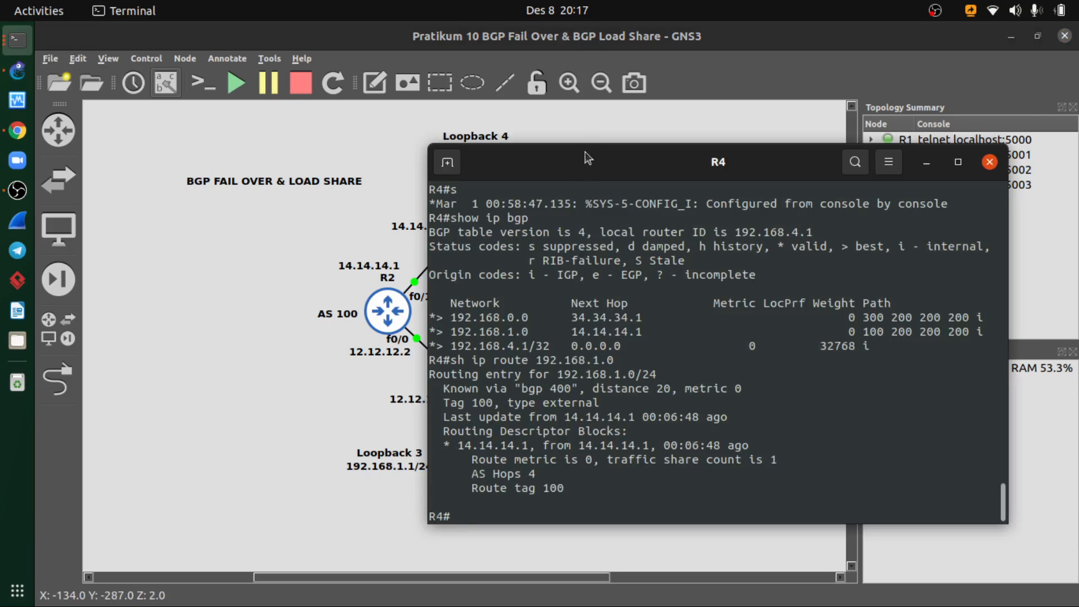
left_click_drag(583, 158, 598, 128)
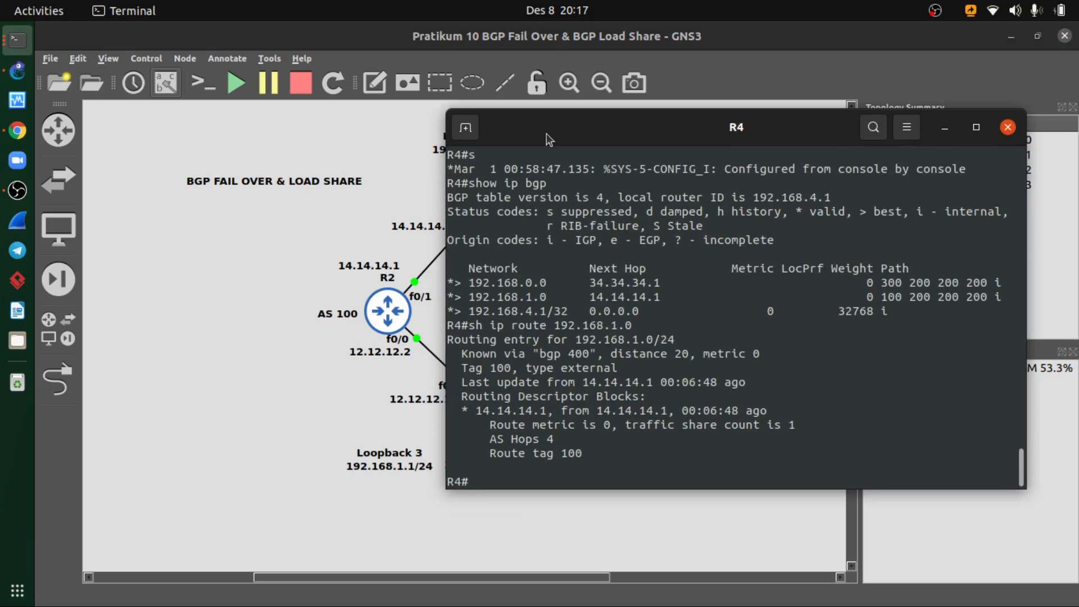
key("Up")
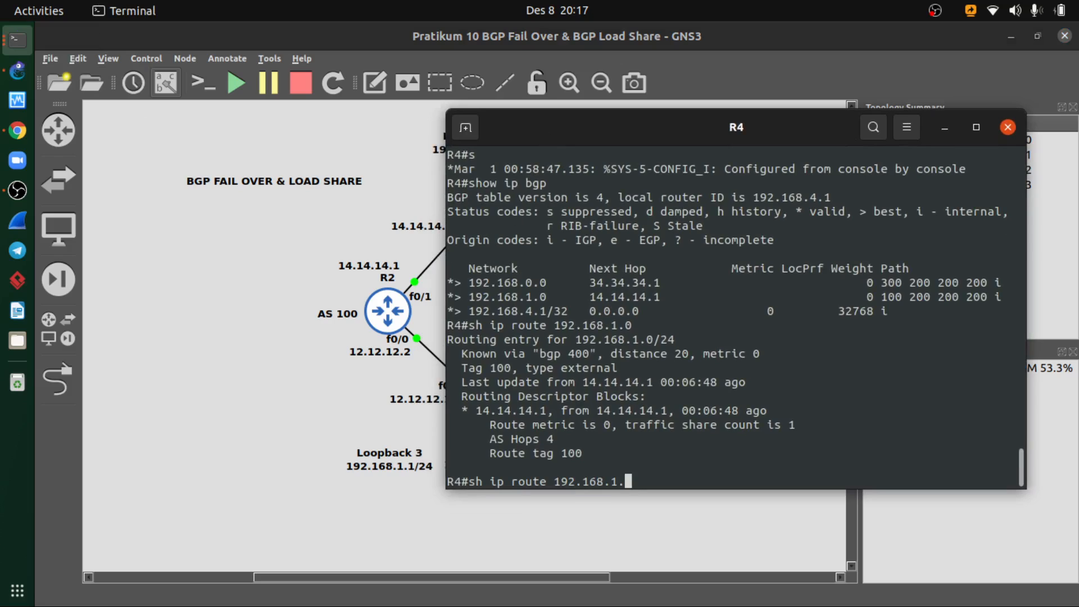
key("BackSpace")
key("BackSpace")
type("0/")
type("0")
key("Return")
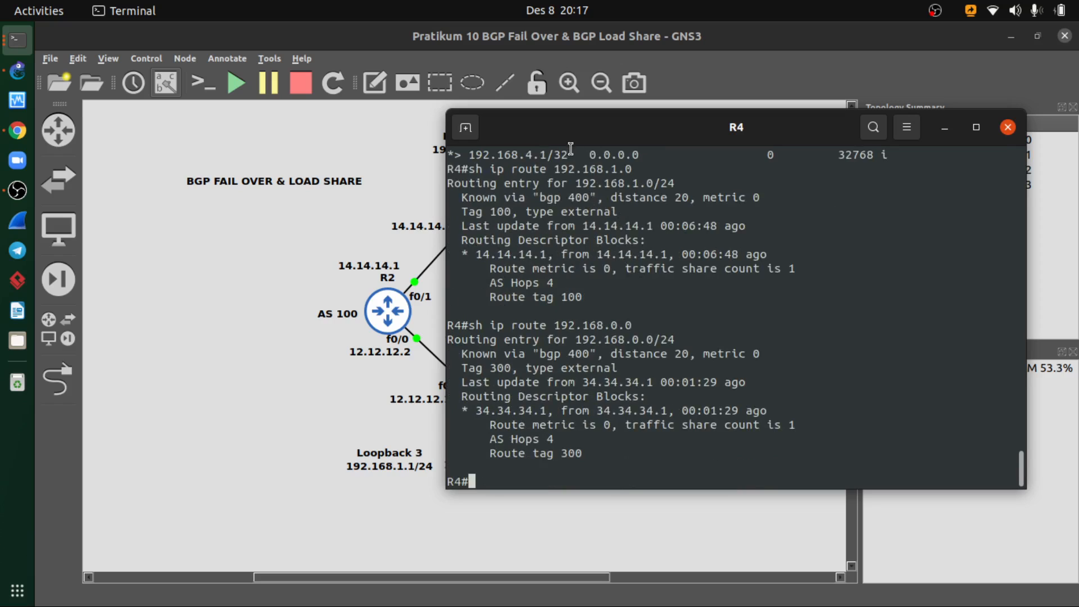
- Compare R4's routing entries for 192.168.1.0 and 192.168.0.0 with the links in the topology diagram
left_click_drag(600, 135, 429, 166)
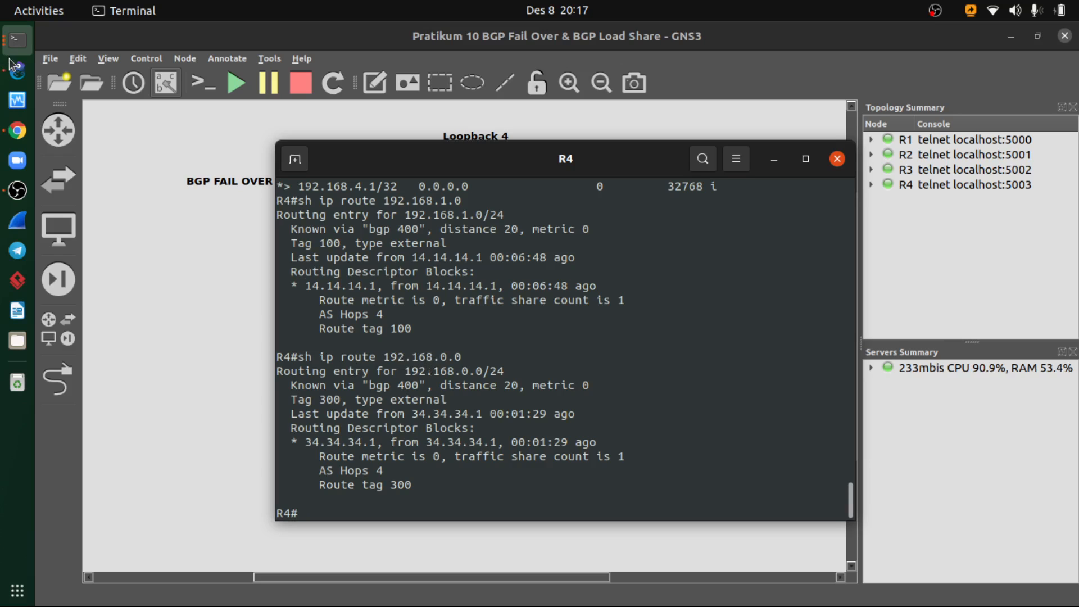
left_click(774, 159)
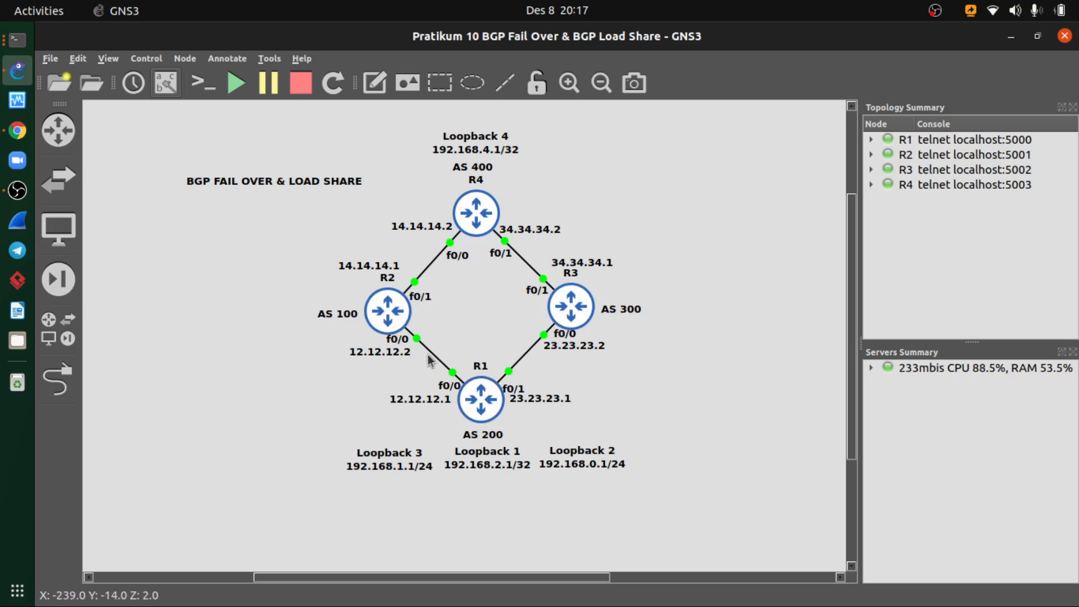
left_click(18, 40)
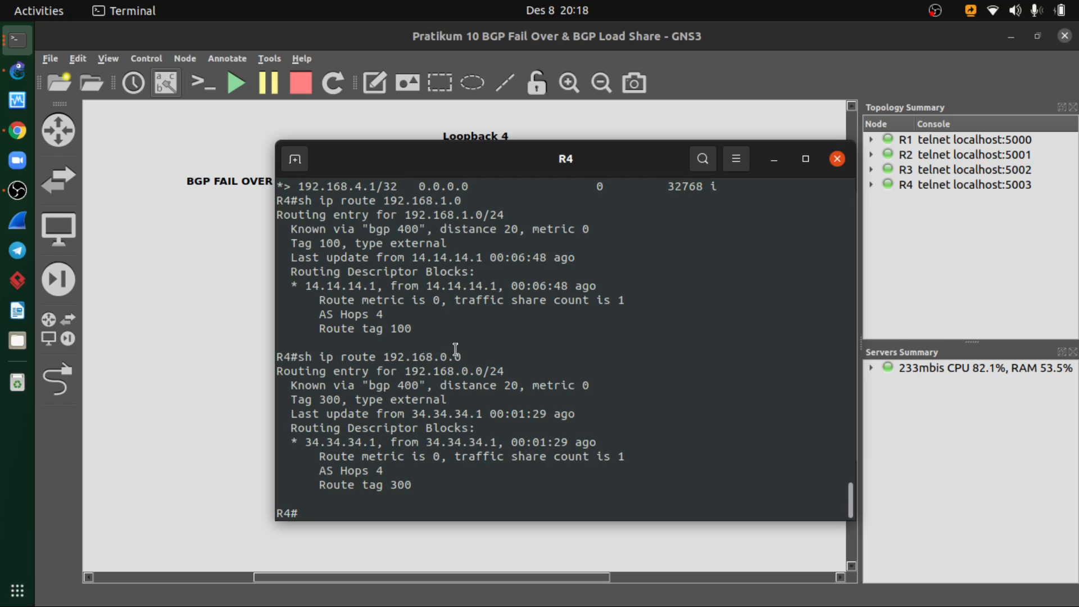
scroll(458, 349, "up", 2)
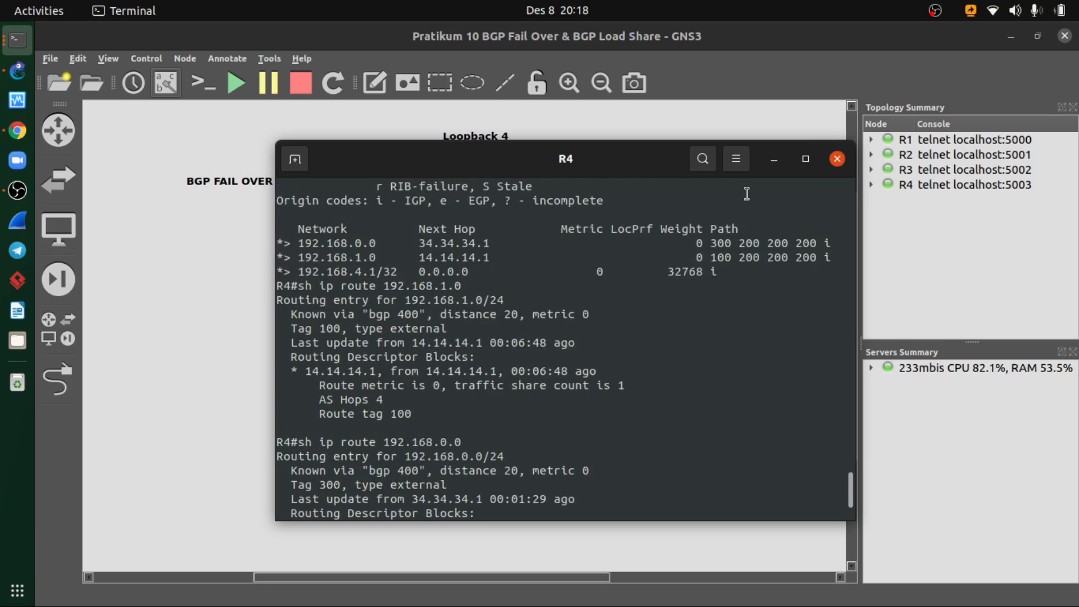
left_click(774, 159)
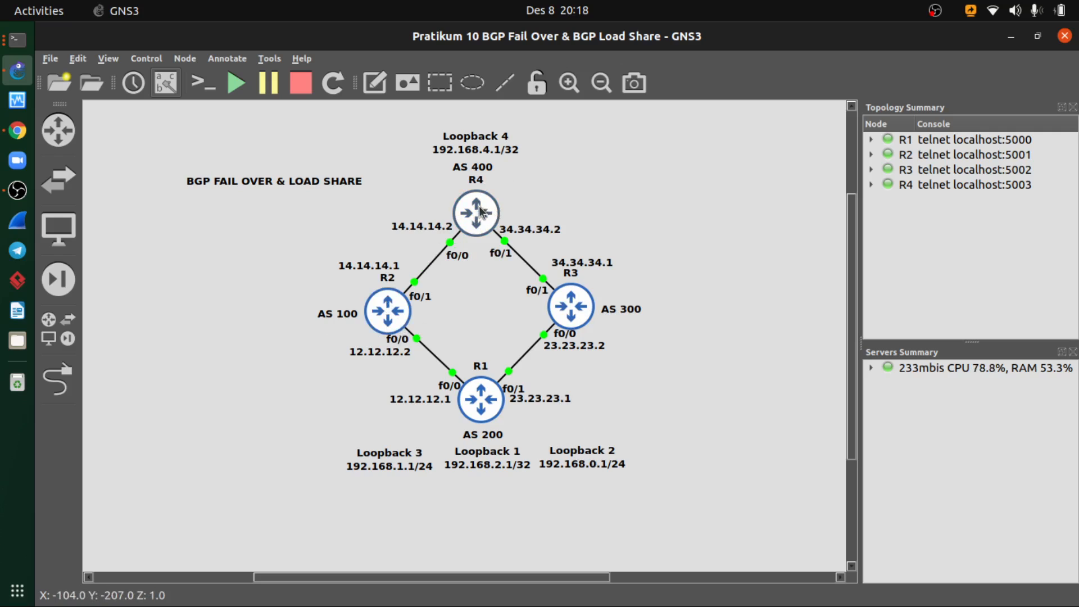
left_click(17, 50)
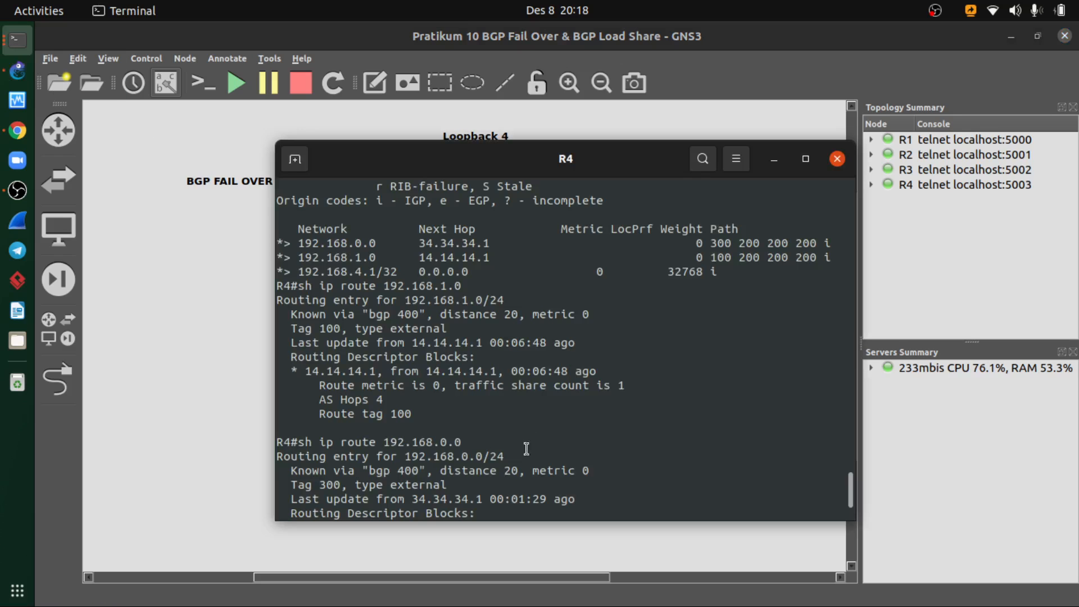
scroll(411, 438, "down", 1)
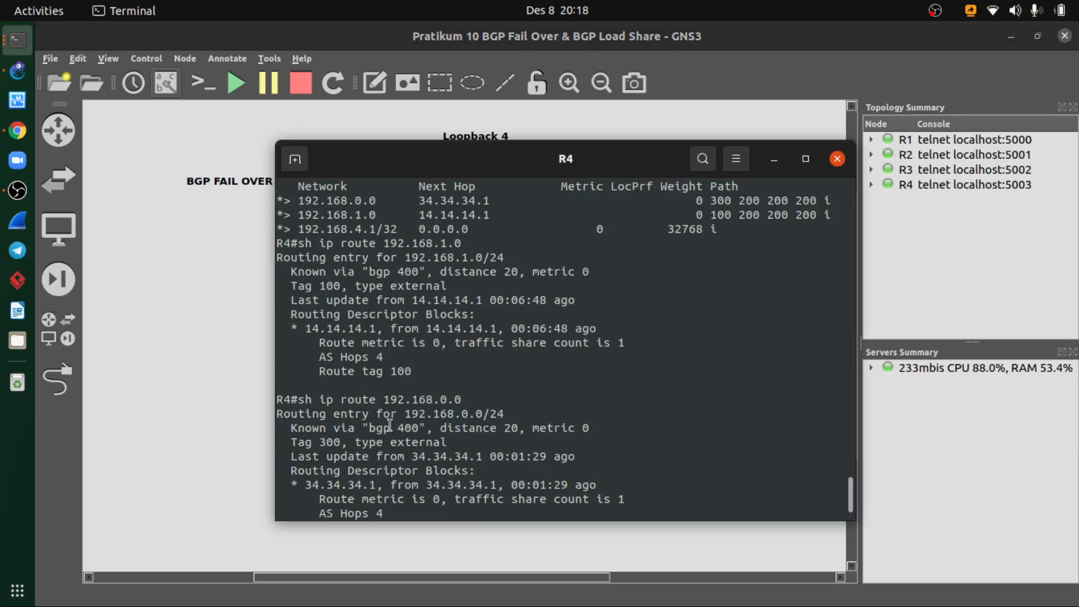
scroll(421, 419, "down", 1)
left_click(774, 160)
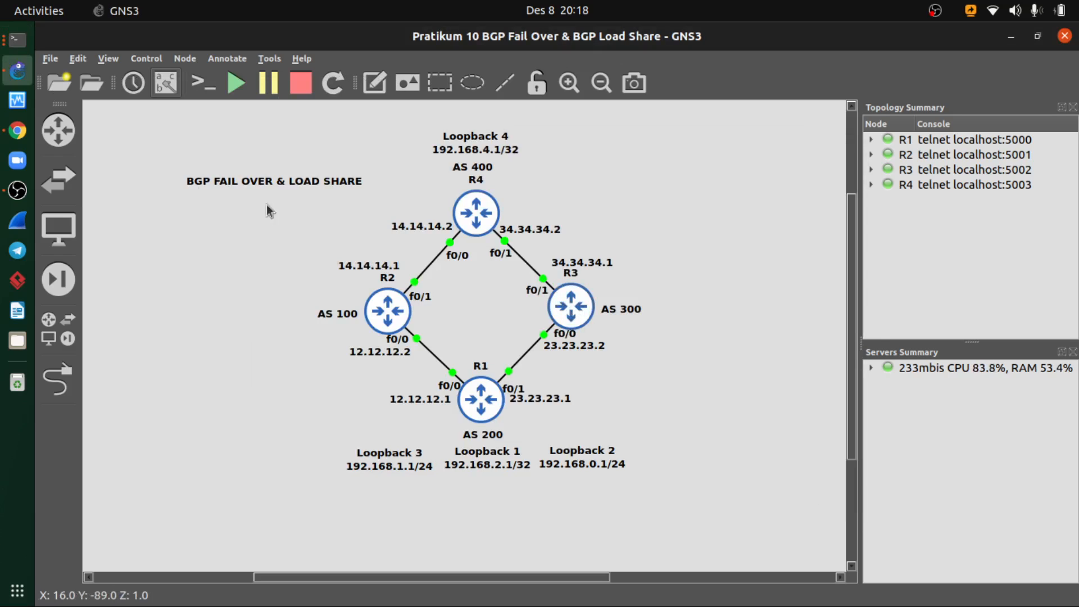
- Rerun sh ip route 192.168.0.0 on R4 and trace its path in the topology diagram
left_click(17, 39)
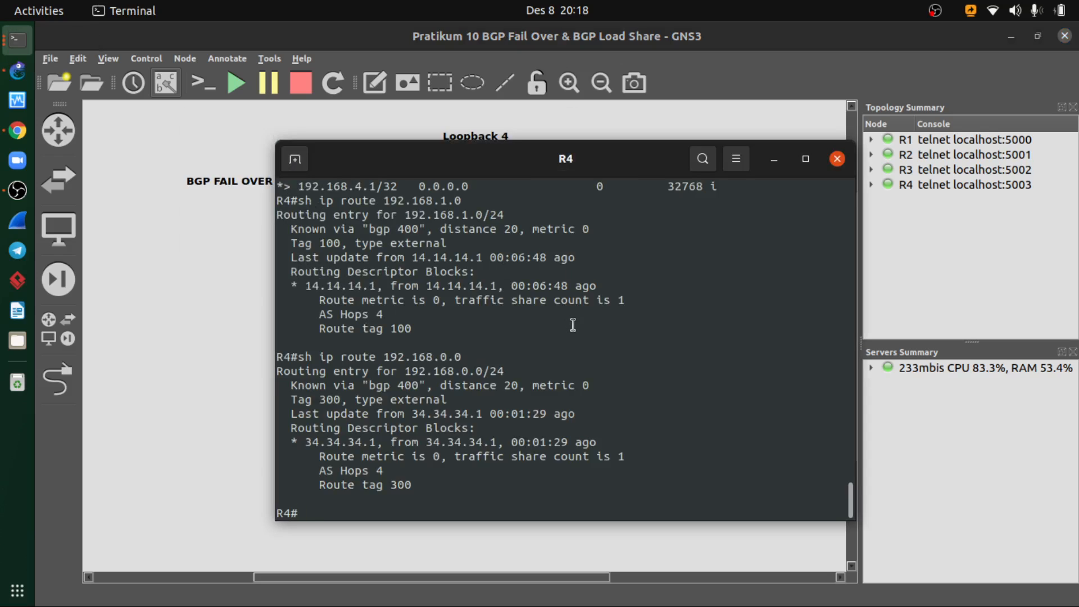
key("Up")
key("Return")
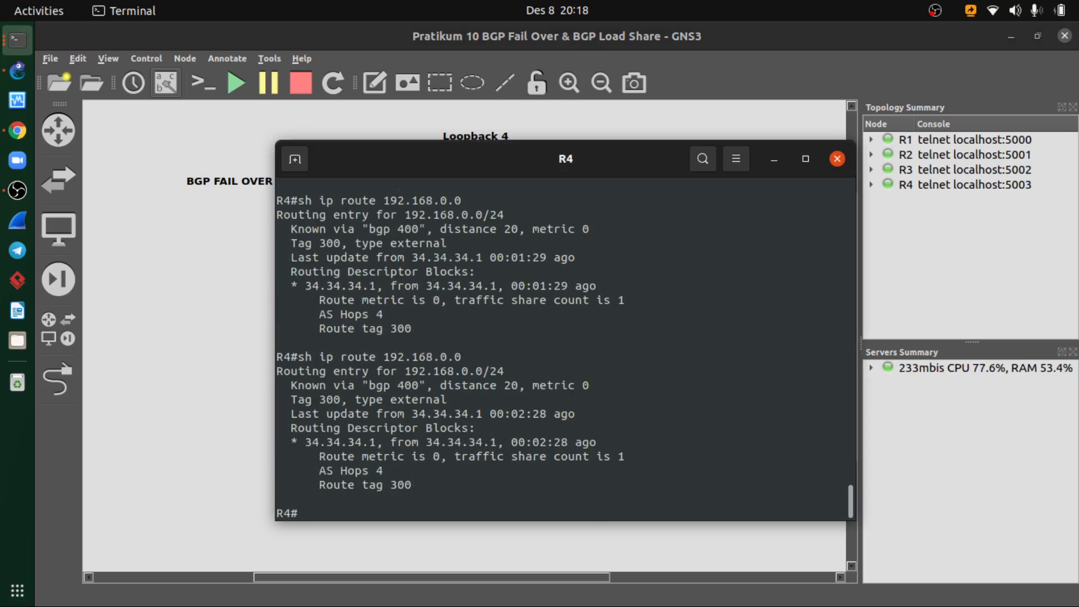
left_click(773, 160)
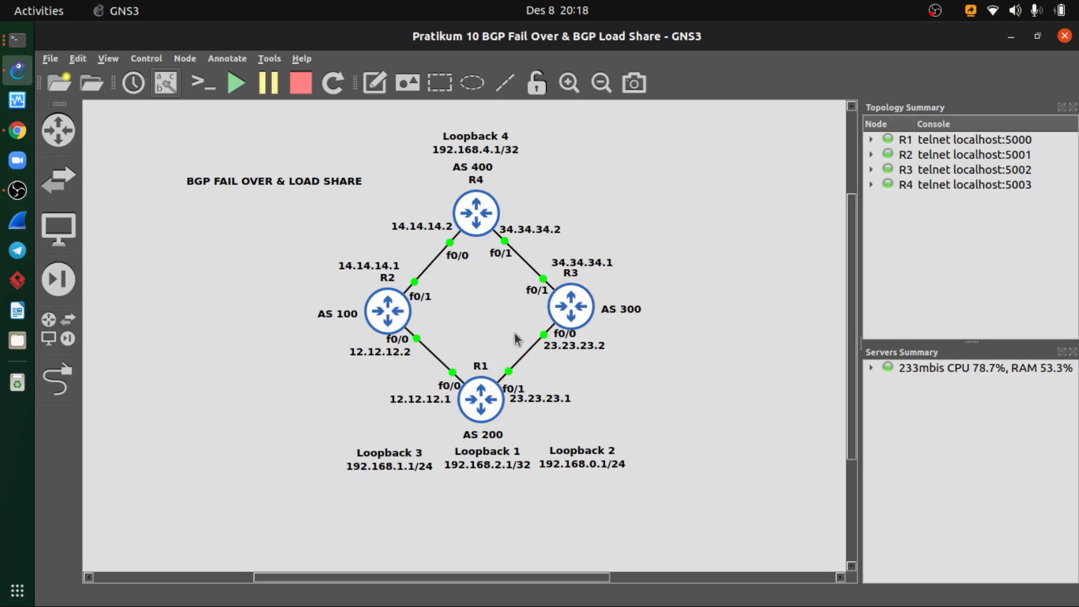
key("alt+Tab")
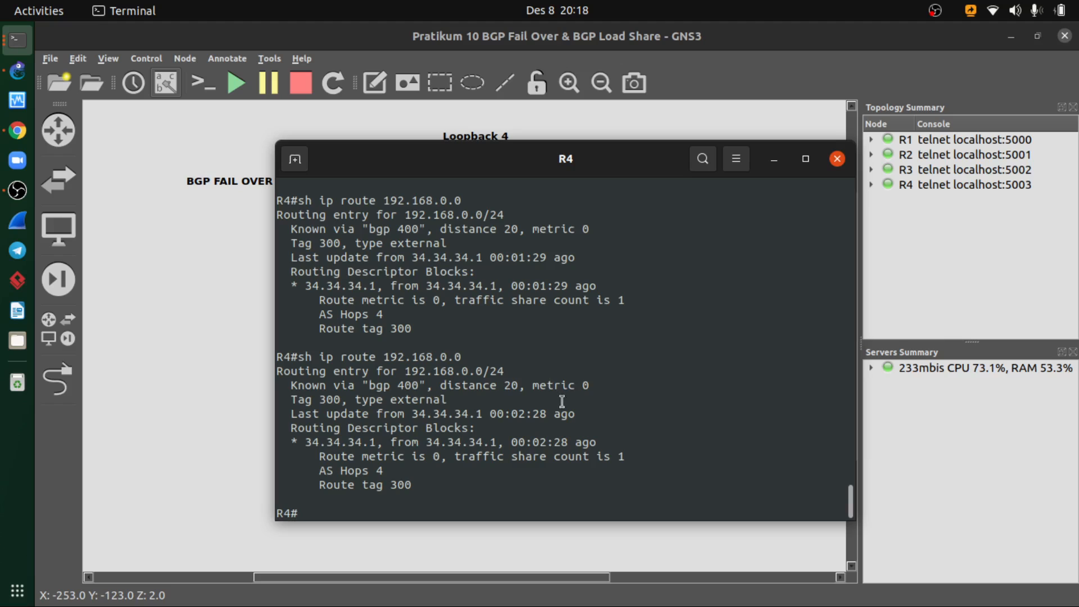
- Run sho ip bgp in R4's console to inspect its BGP table, comparing it with the topology diagram
type("sho ip bgp")
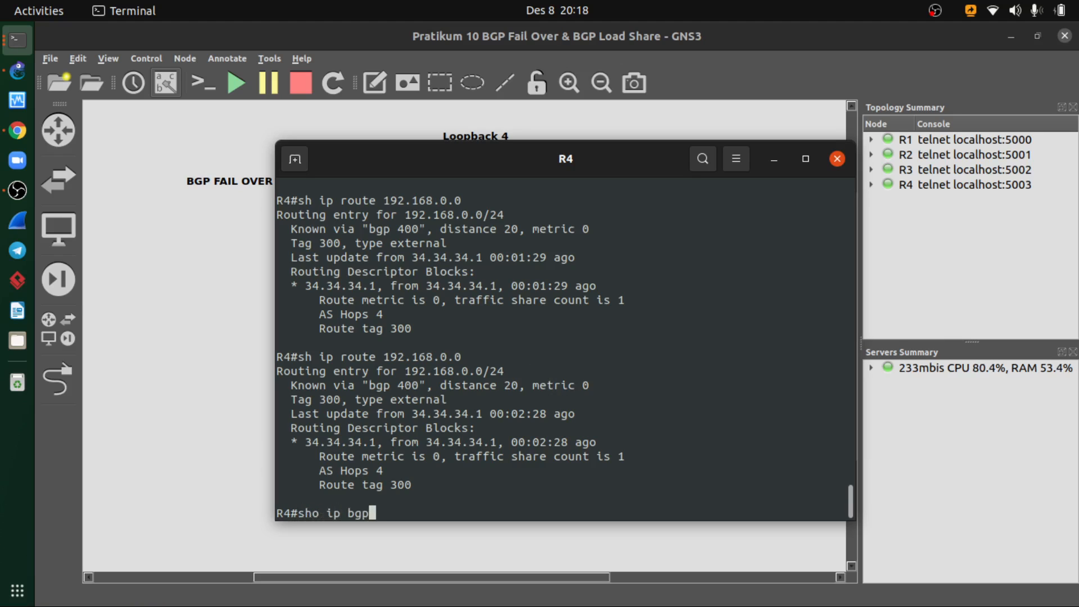
key("Return")
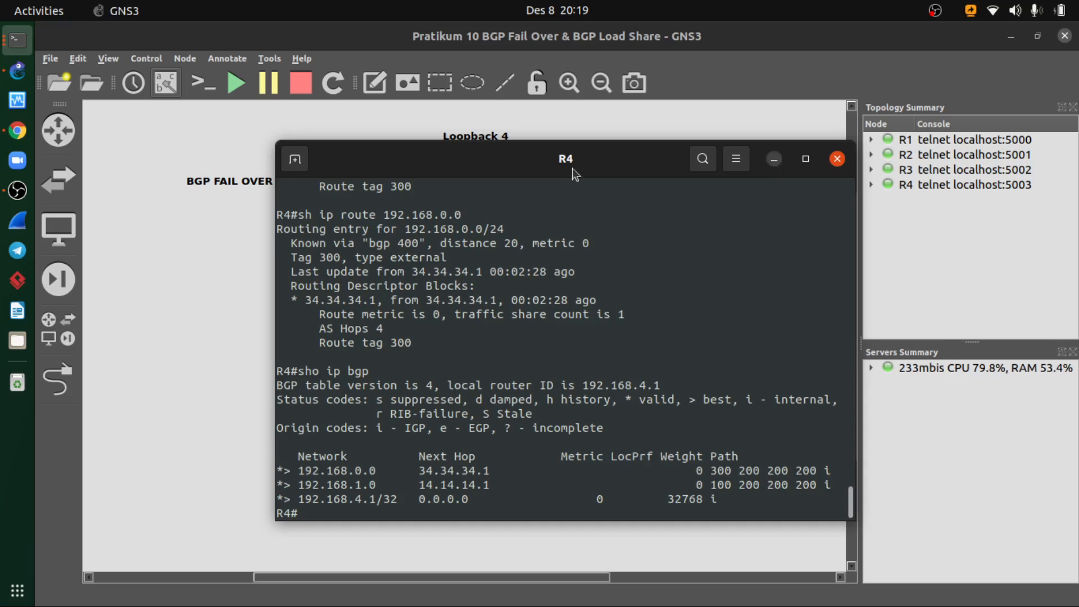
left_click(774, 159)
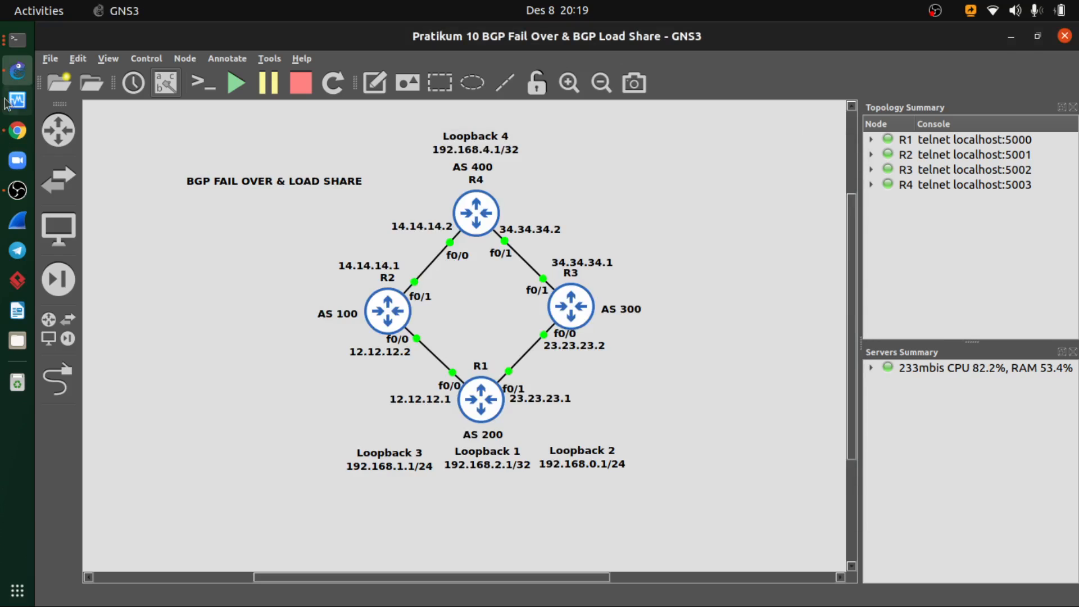
- Close the R4 and R3 console windows
left_click(18, 39)
left_click(837, 160)
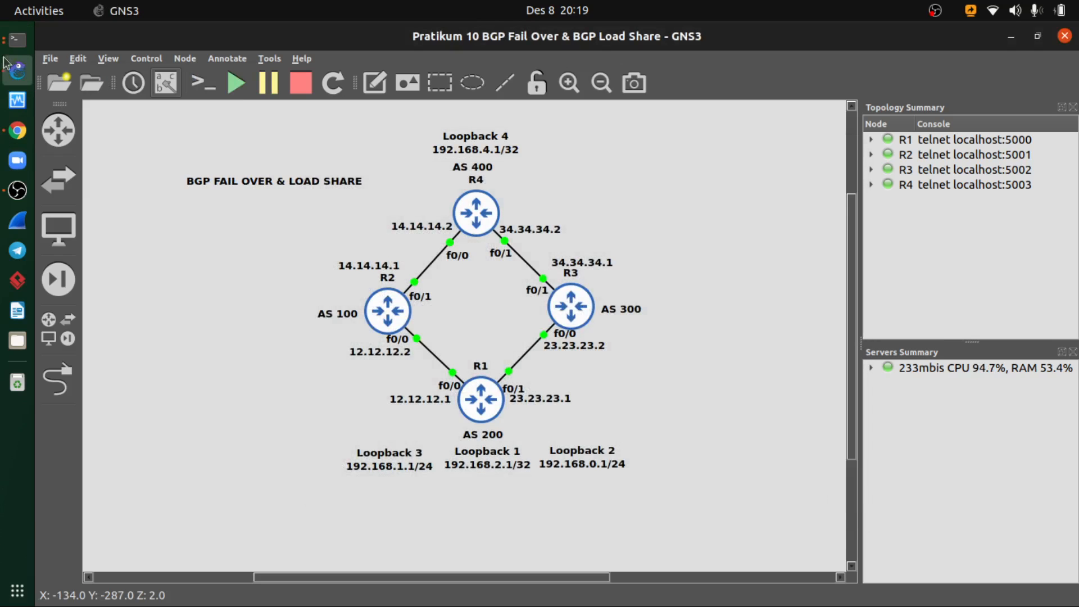
left_click(17, 41)
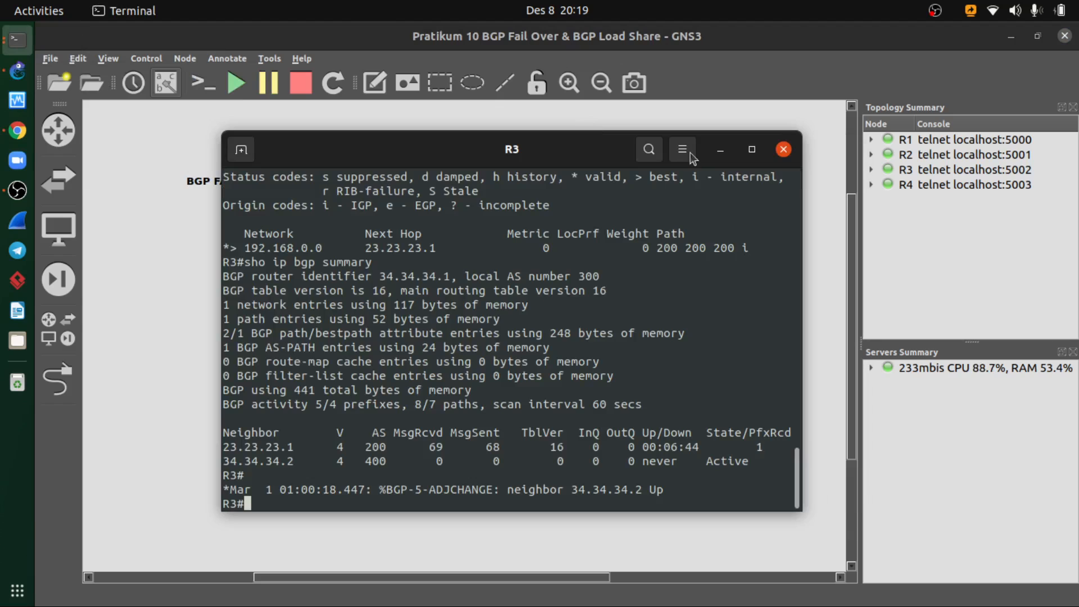
left_click(783, 149)
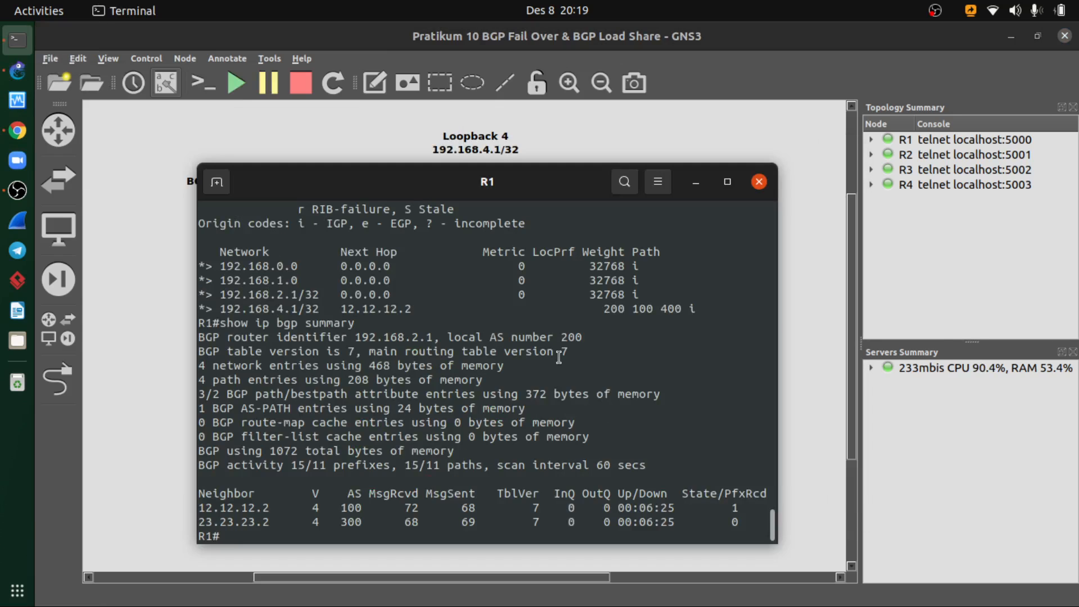
- Run sho ip bgp on R1, highlight the weight of the route via 12.12.12.2 and check the topology diagram
type("d")
key("BackSpace")
type("sho ip bgp")
key("Return")
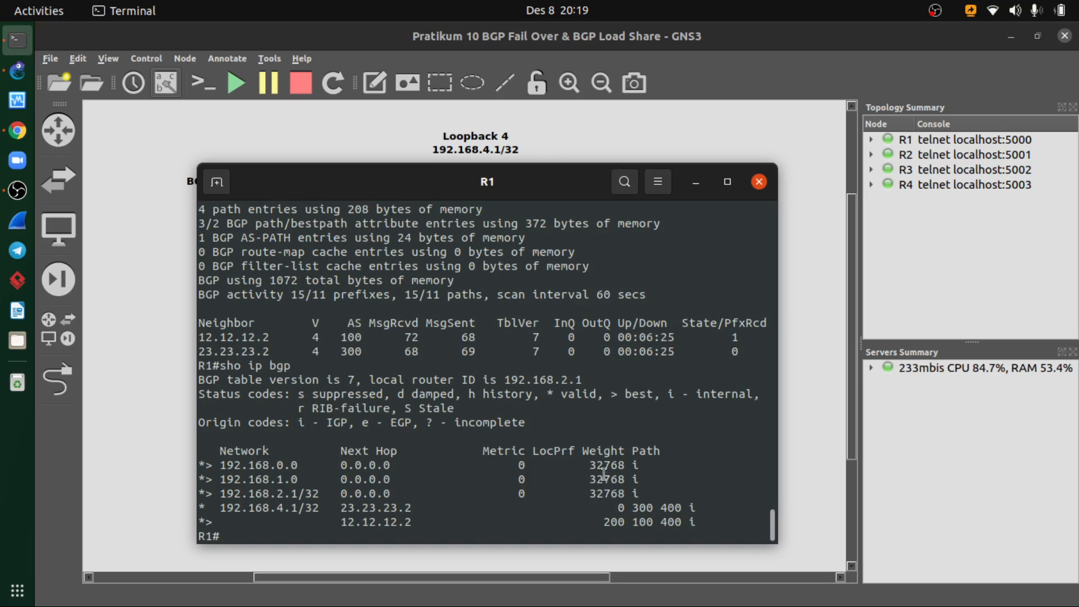
left_click_drag(603, 522, 623, 519)
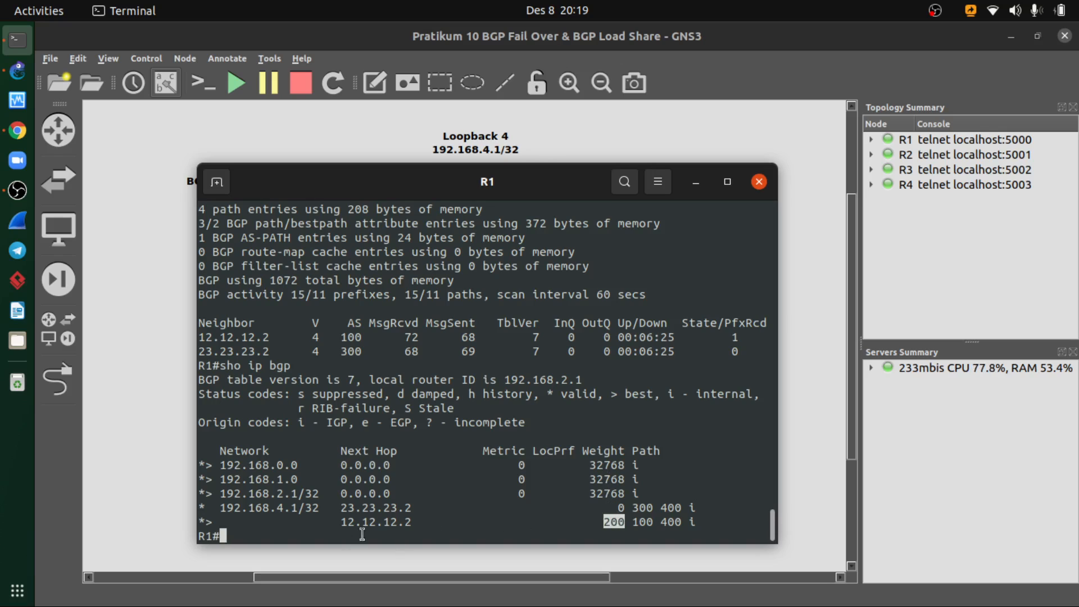
left_click(697, 182)
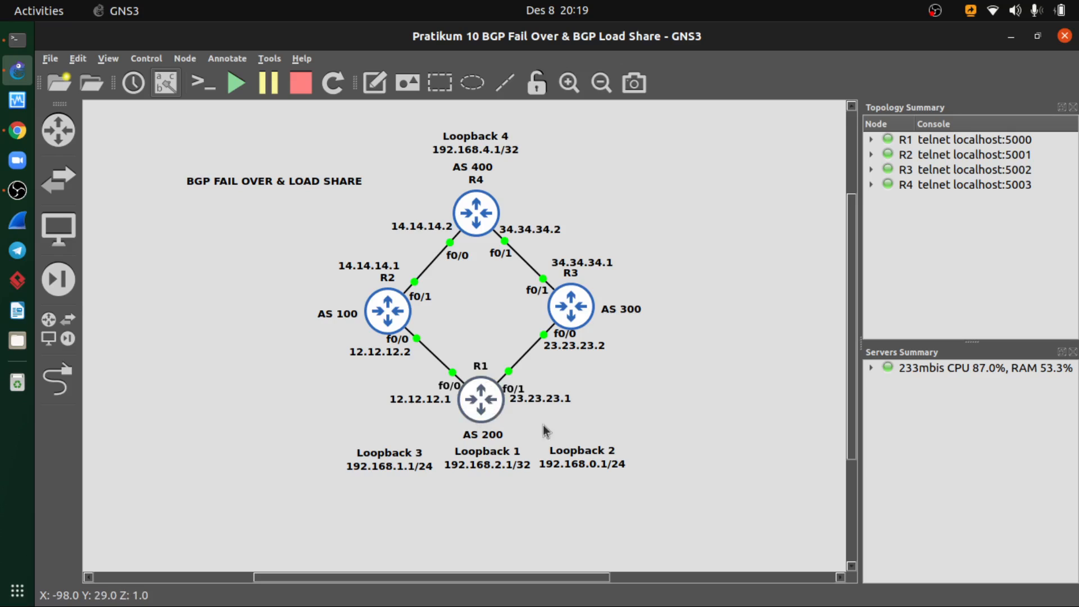
- Run traceroute 192.168.4.1 from R1's console to trace the path to R4's loopback
left_click(11, 52)
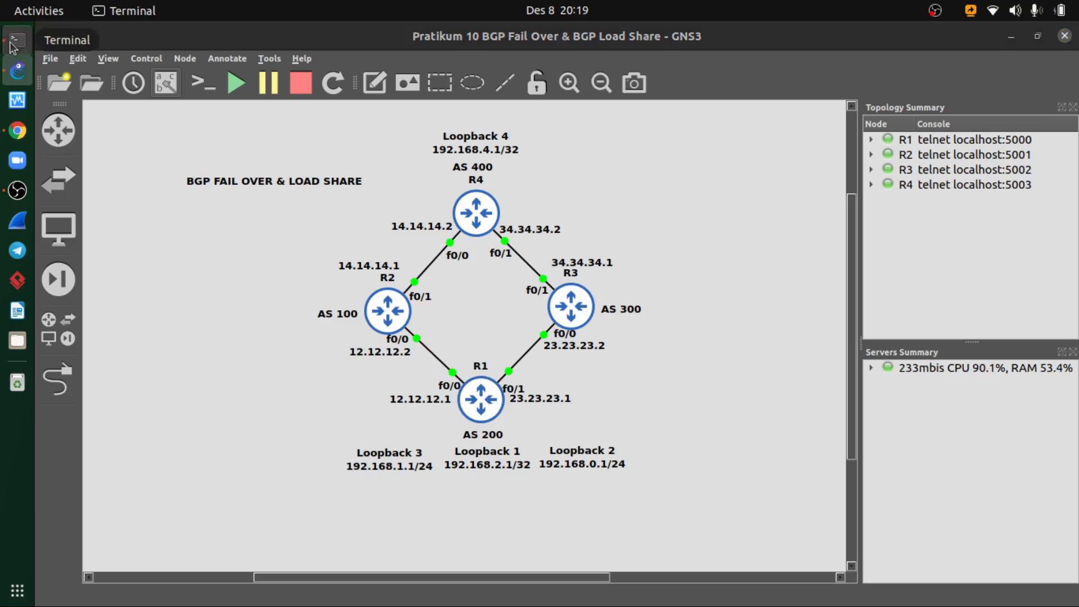
type("tr")
key("Tab")
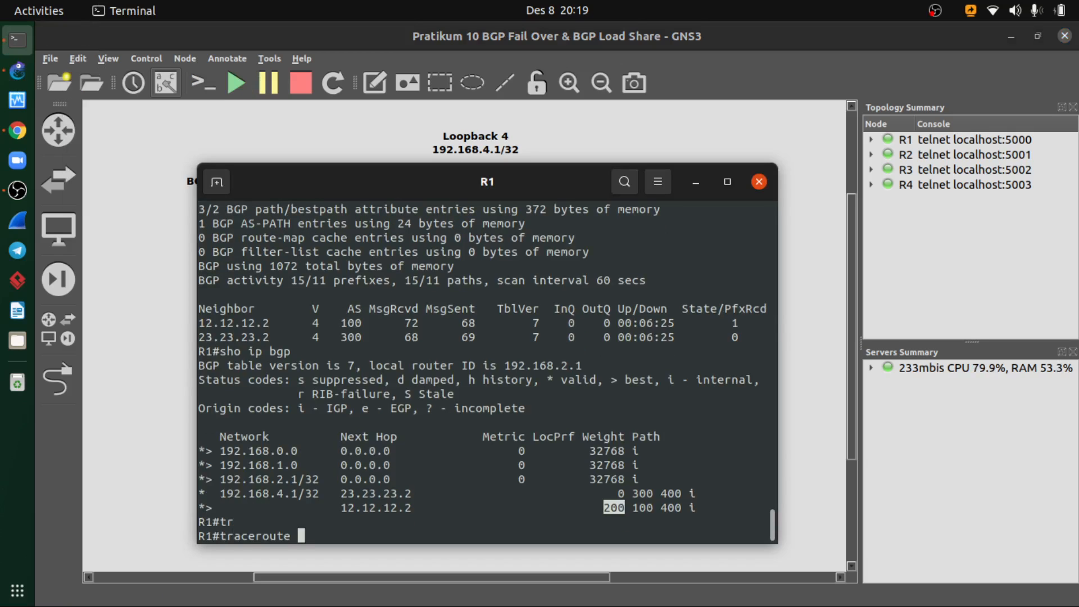
type("192.168.4.1")
key("Return")
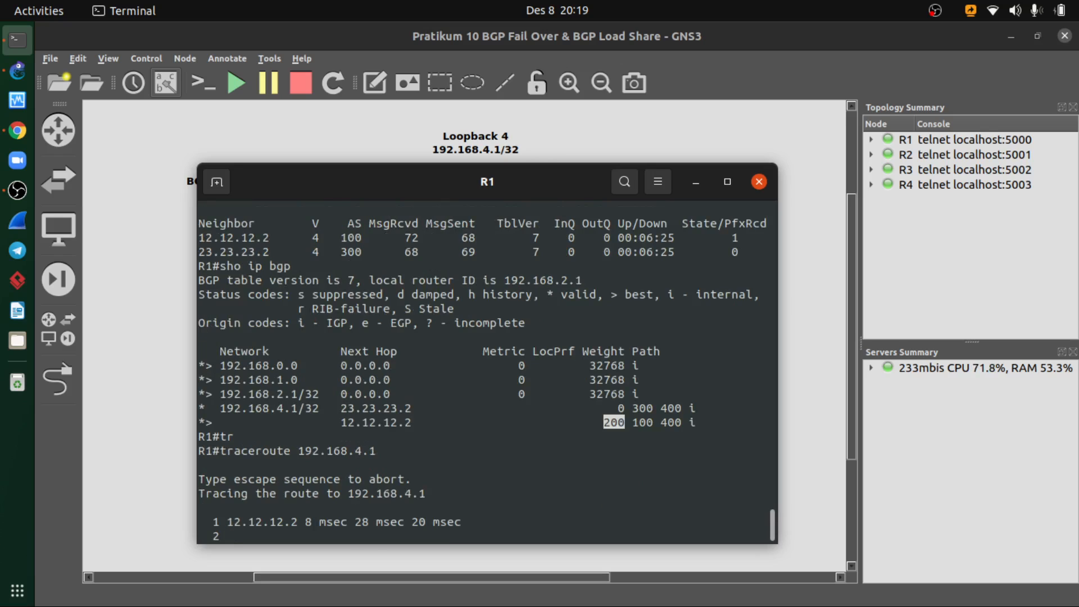
- Switch to Chrome and find the Konfigurasi BGP Fail Over (weight) slide on page 7 of the course PDF
left_click_drag(487, 183, 724, 170)
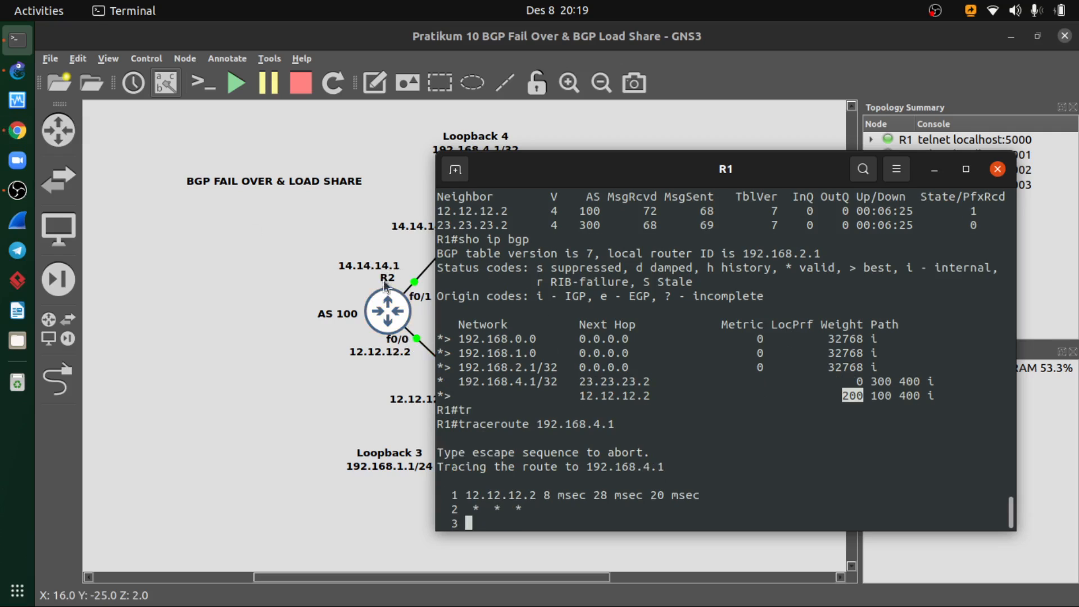
left_click(13, 74)
left_click(18, 130)
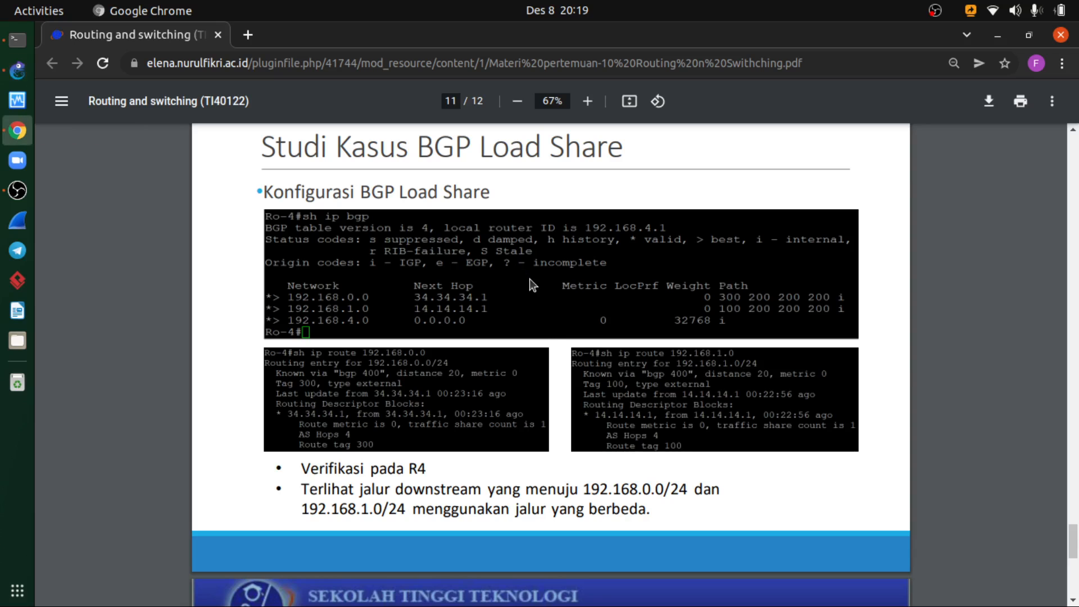
scroll(530, 279, "up", 15)
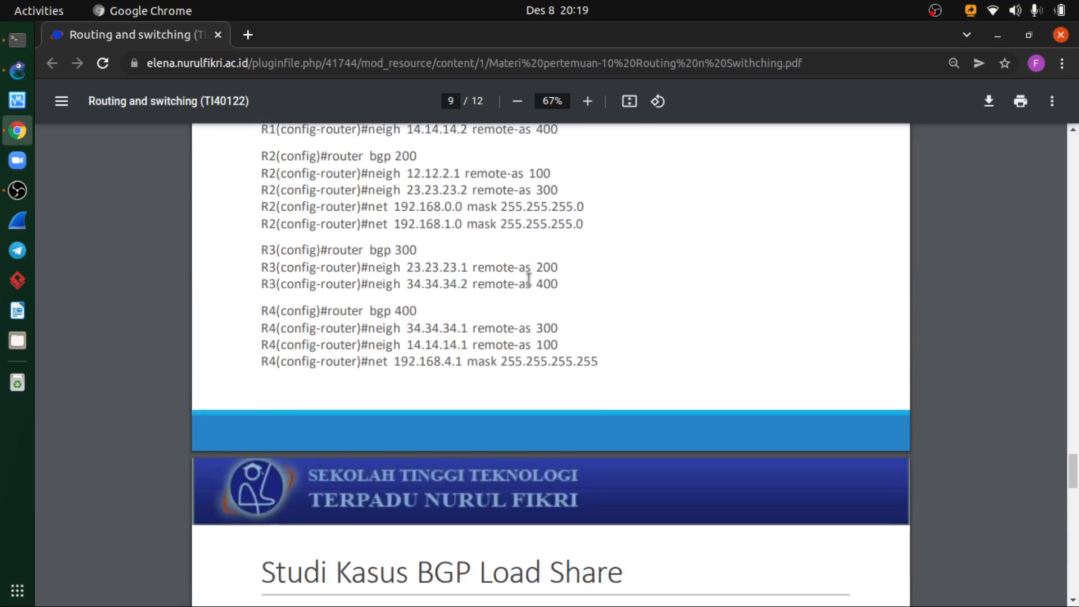
scroll(528, 279, "up", 18)
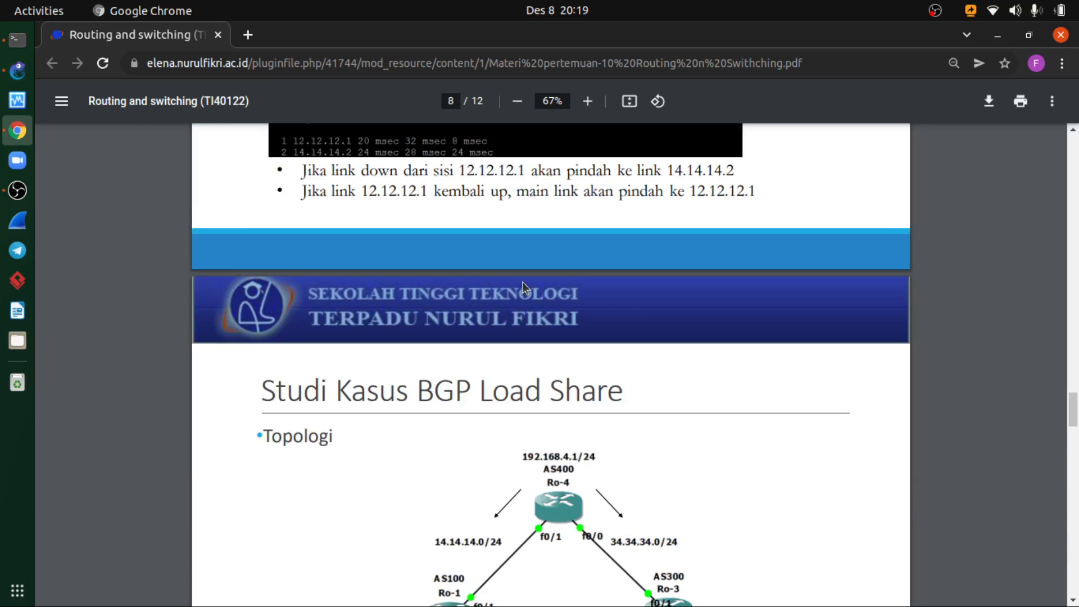
scroll(478, 326, "up", 5)
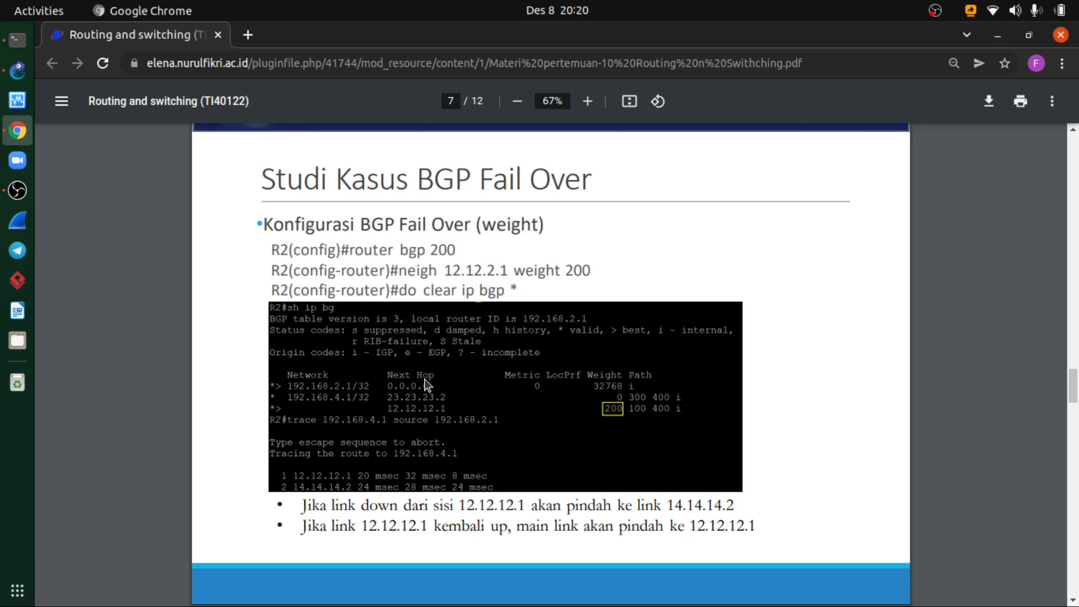
- Compare R1's running traceroute to 192.168.4.1 with the expected trace on the BGP Fail Over slide
left_click(17, 39)
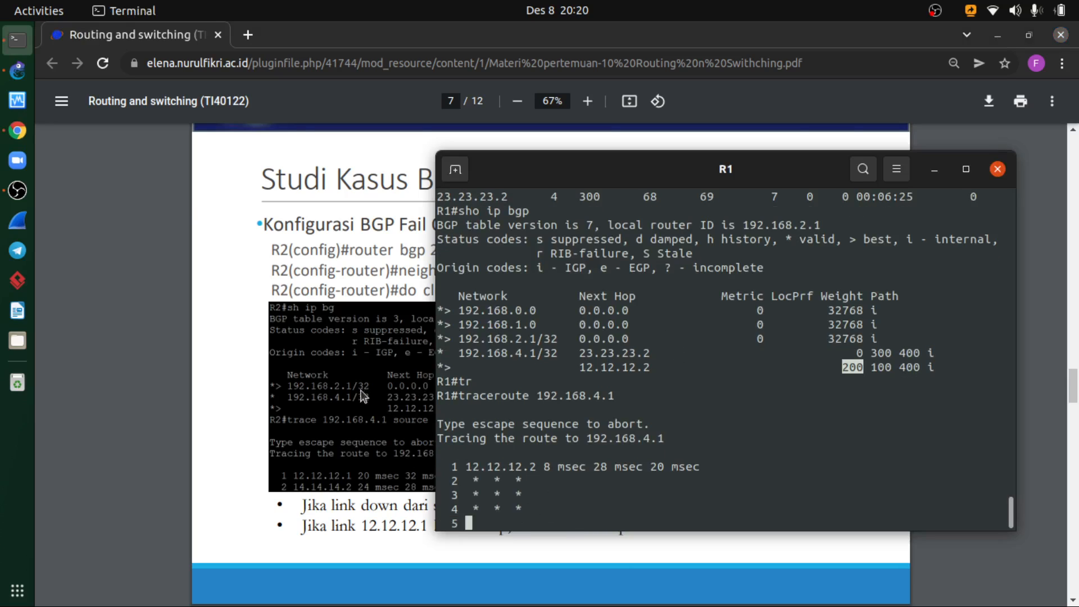
left_click(374, 274)
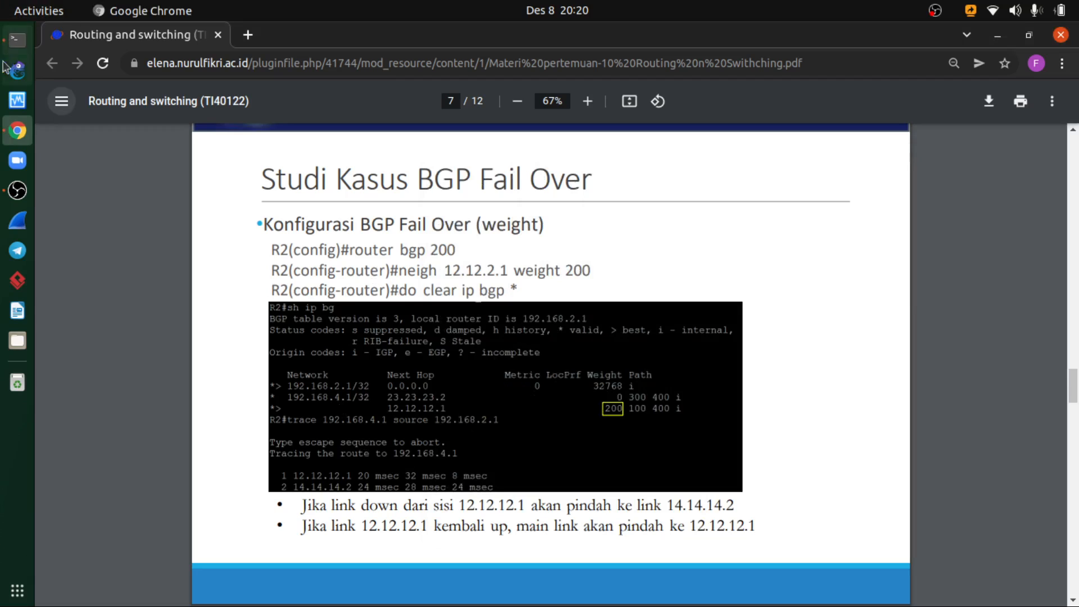
left_click(17, 40)
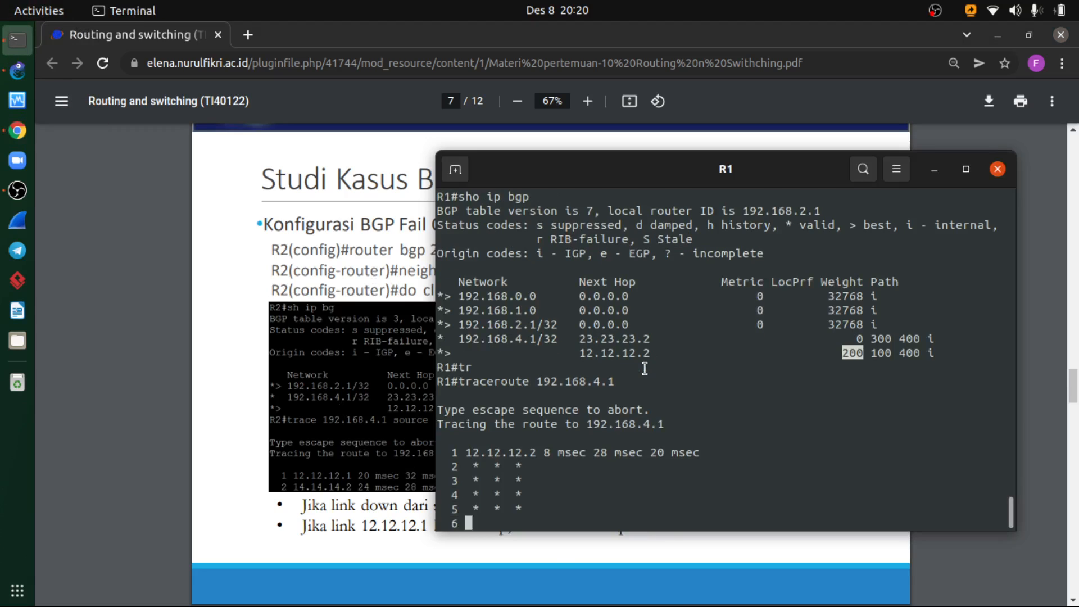
left_click(645, 368)
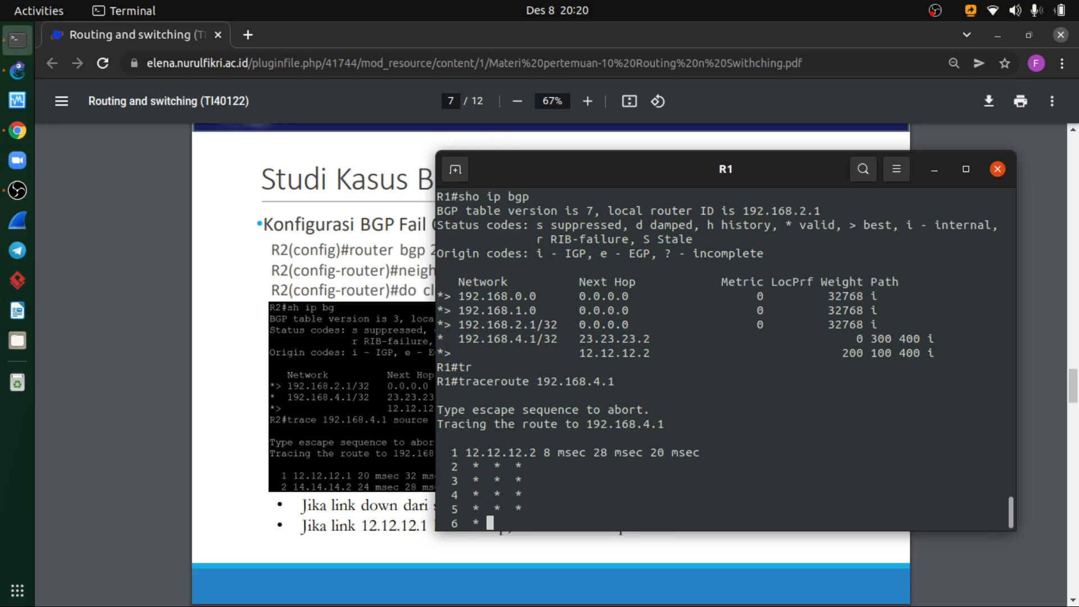
- Close R1's console, reopen it from the GNS3 topology and place it beside the BGP Fail Over slide to check the traceroute
left_click(997, 168)
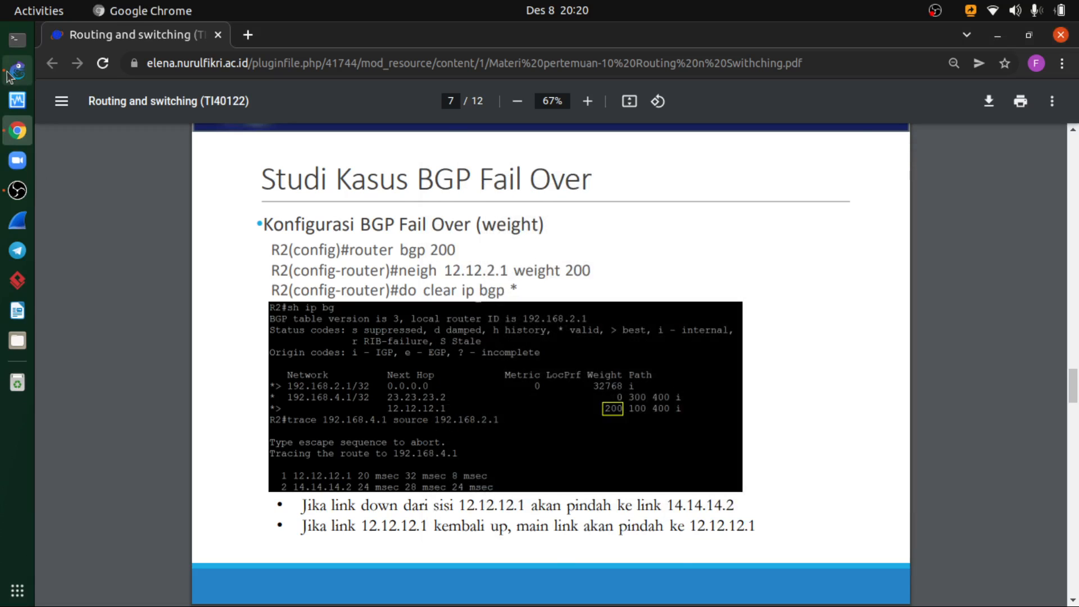
left_click(17, 70)
left_click(487, 401)
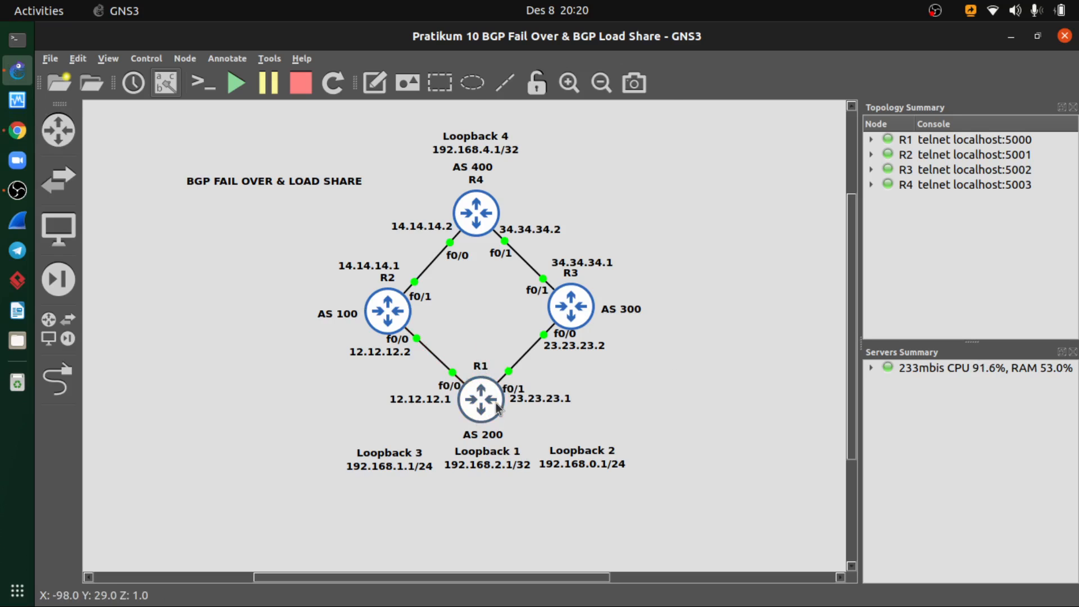
right_click(475, 388)
left_click(525, 53)
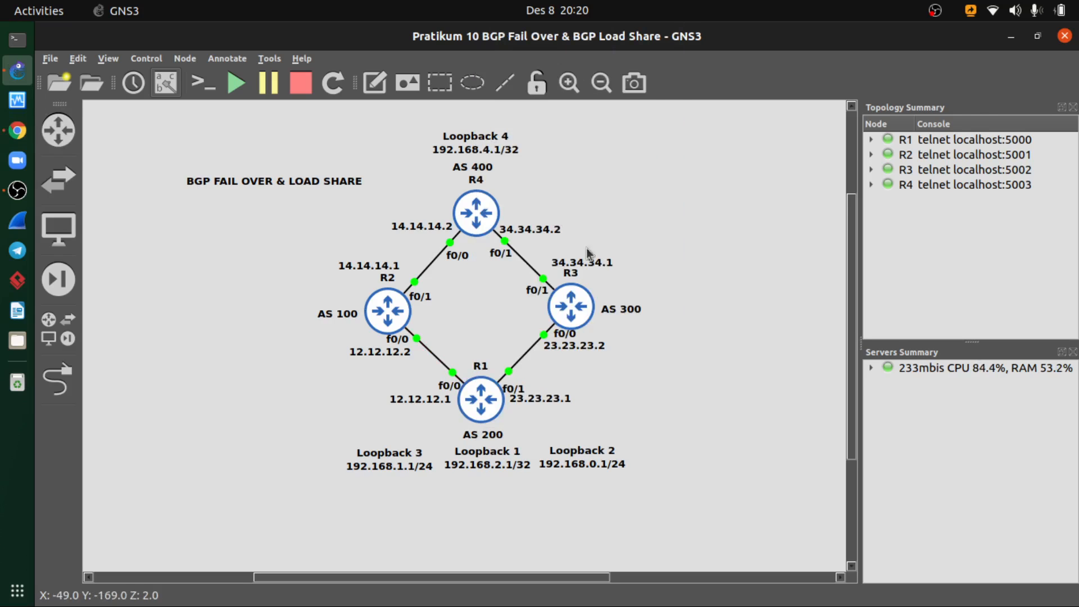
key("alt+Tab")
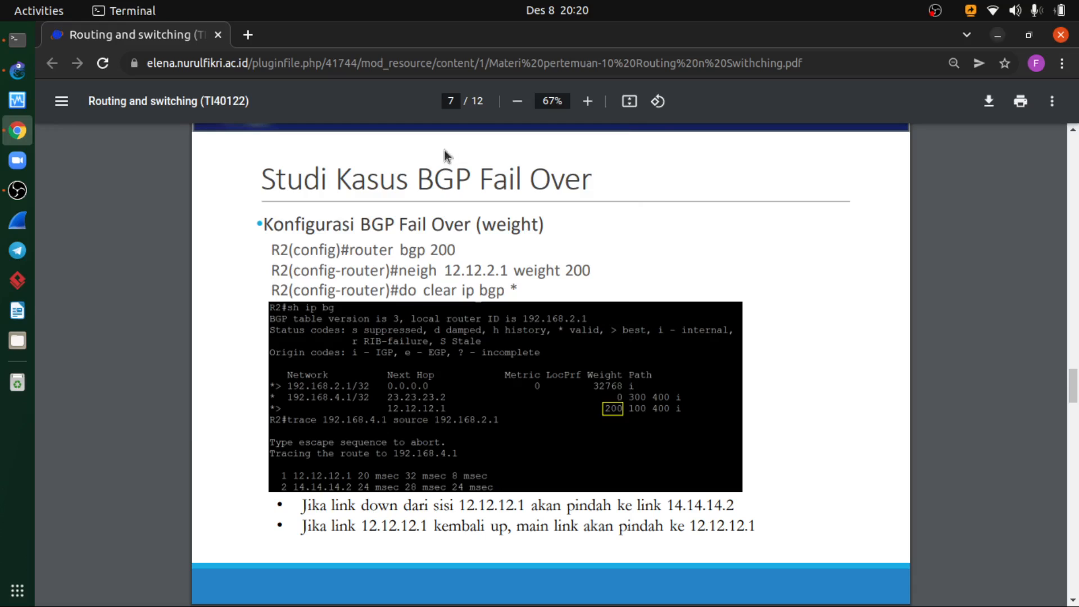
key("alt+Tab")
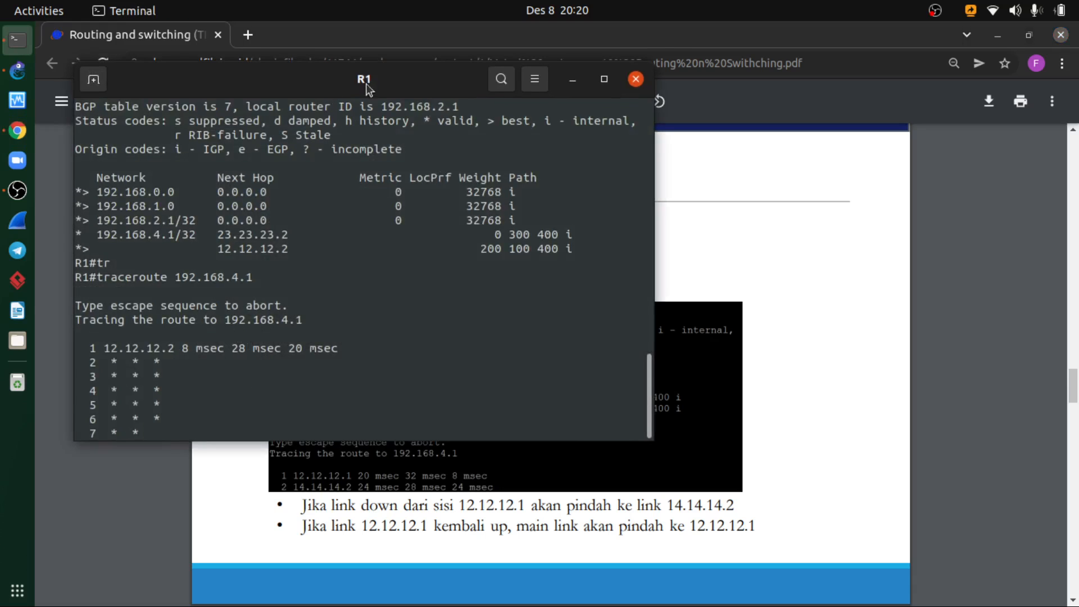
left_click_drag(366, 85, 726, 135)
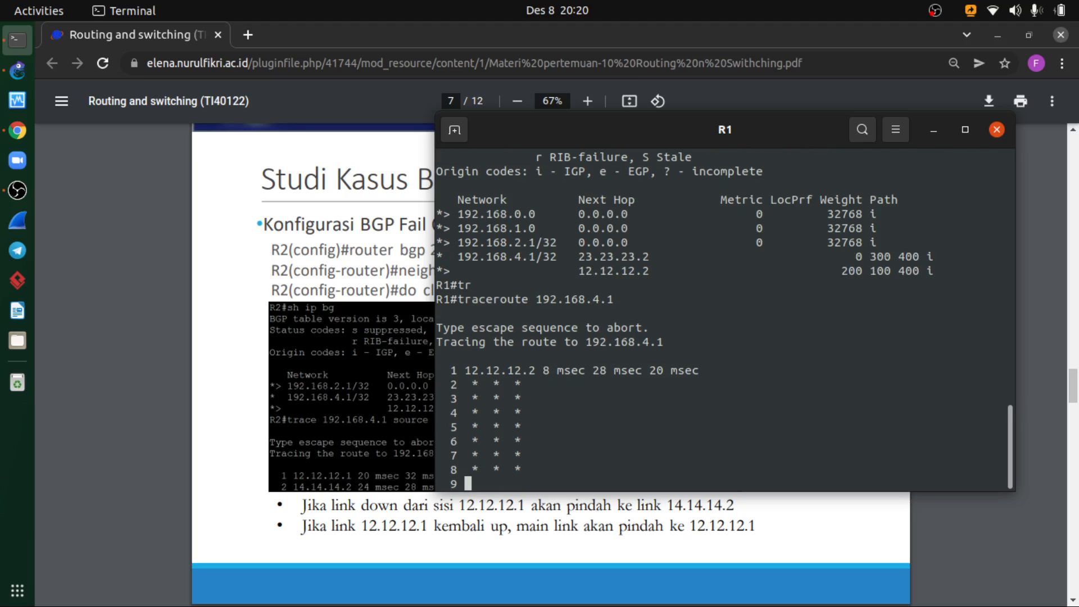
- Close R1's console and switch back to the GNS3 topology
left_click(995, 130)
left_click(17, 70)
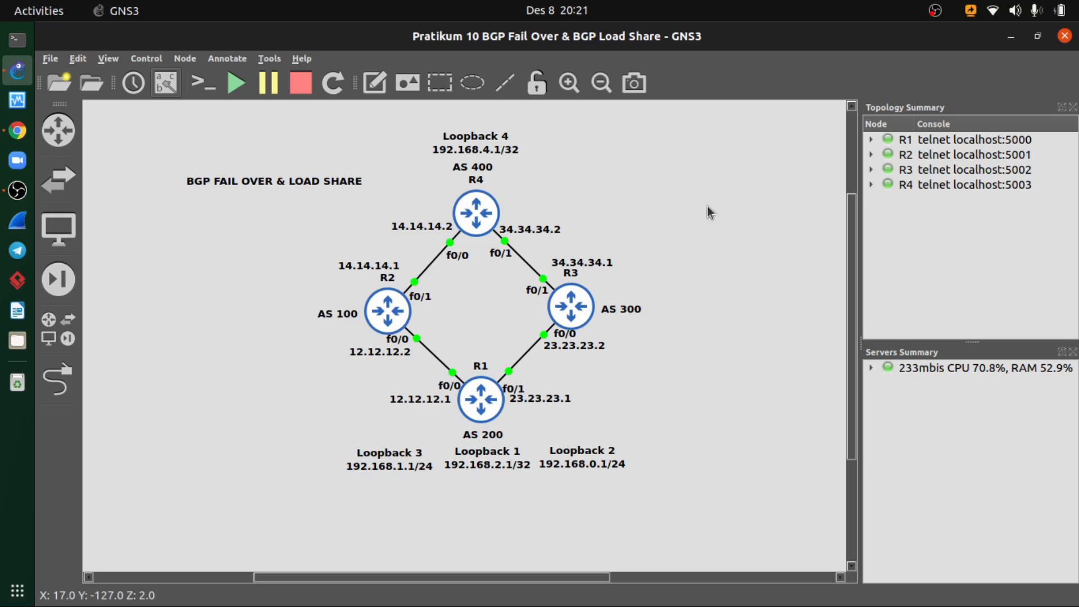
left_click(934, 10)
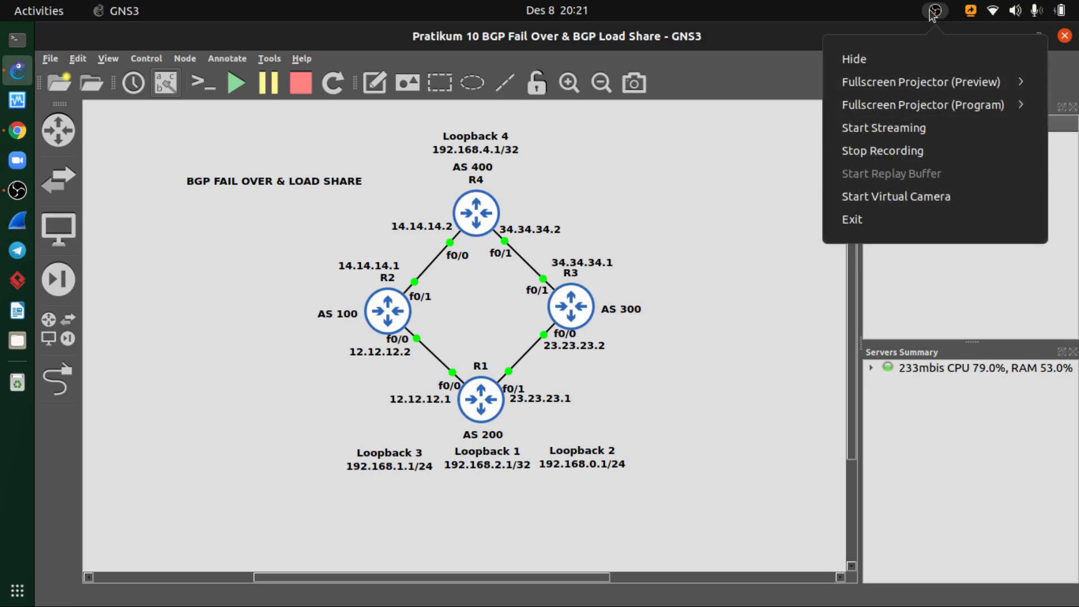